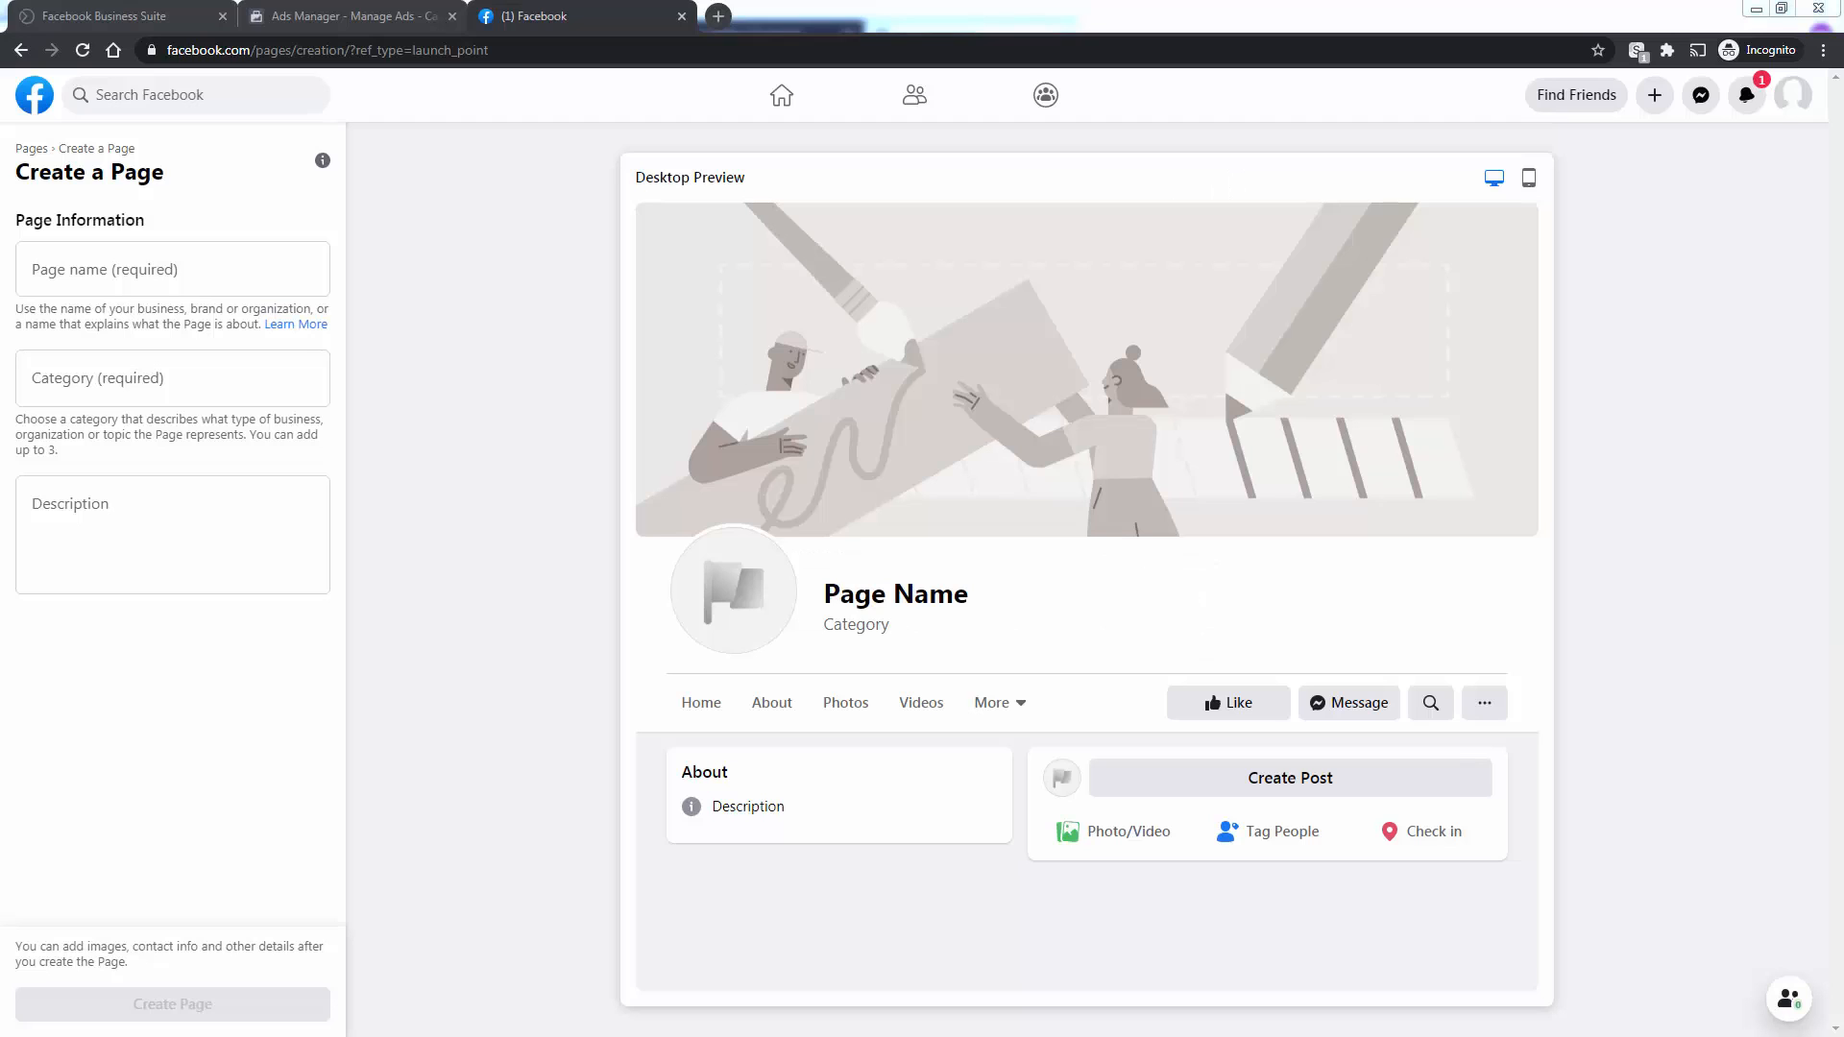
Step: Name the new Facebook Page "Your Brand" and give it the category Website
left_click(139, 273)
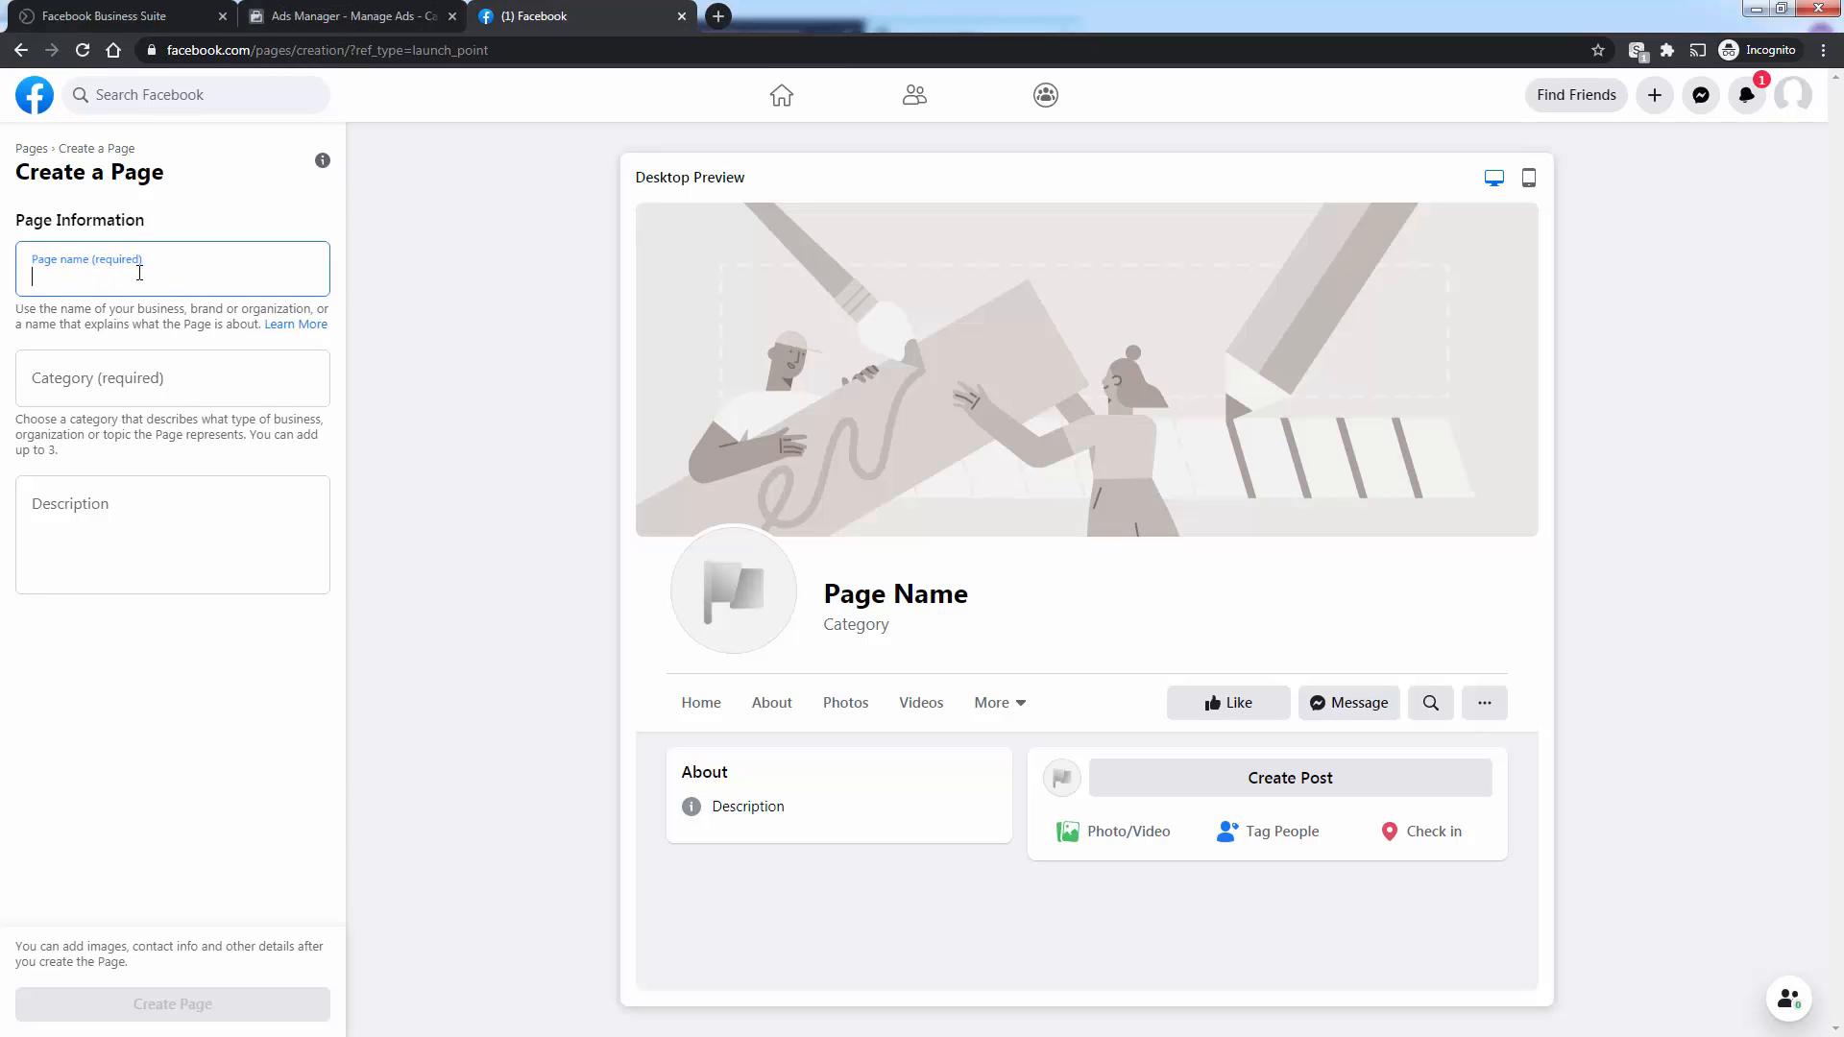
type("Your Brand")
key("Tab")
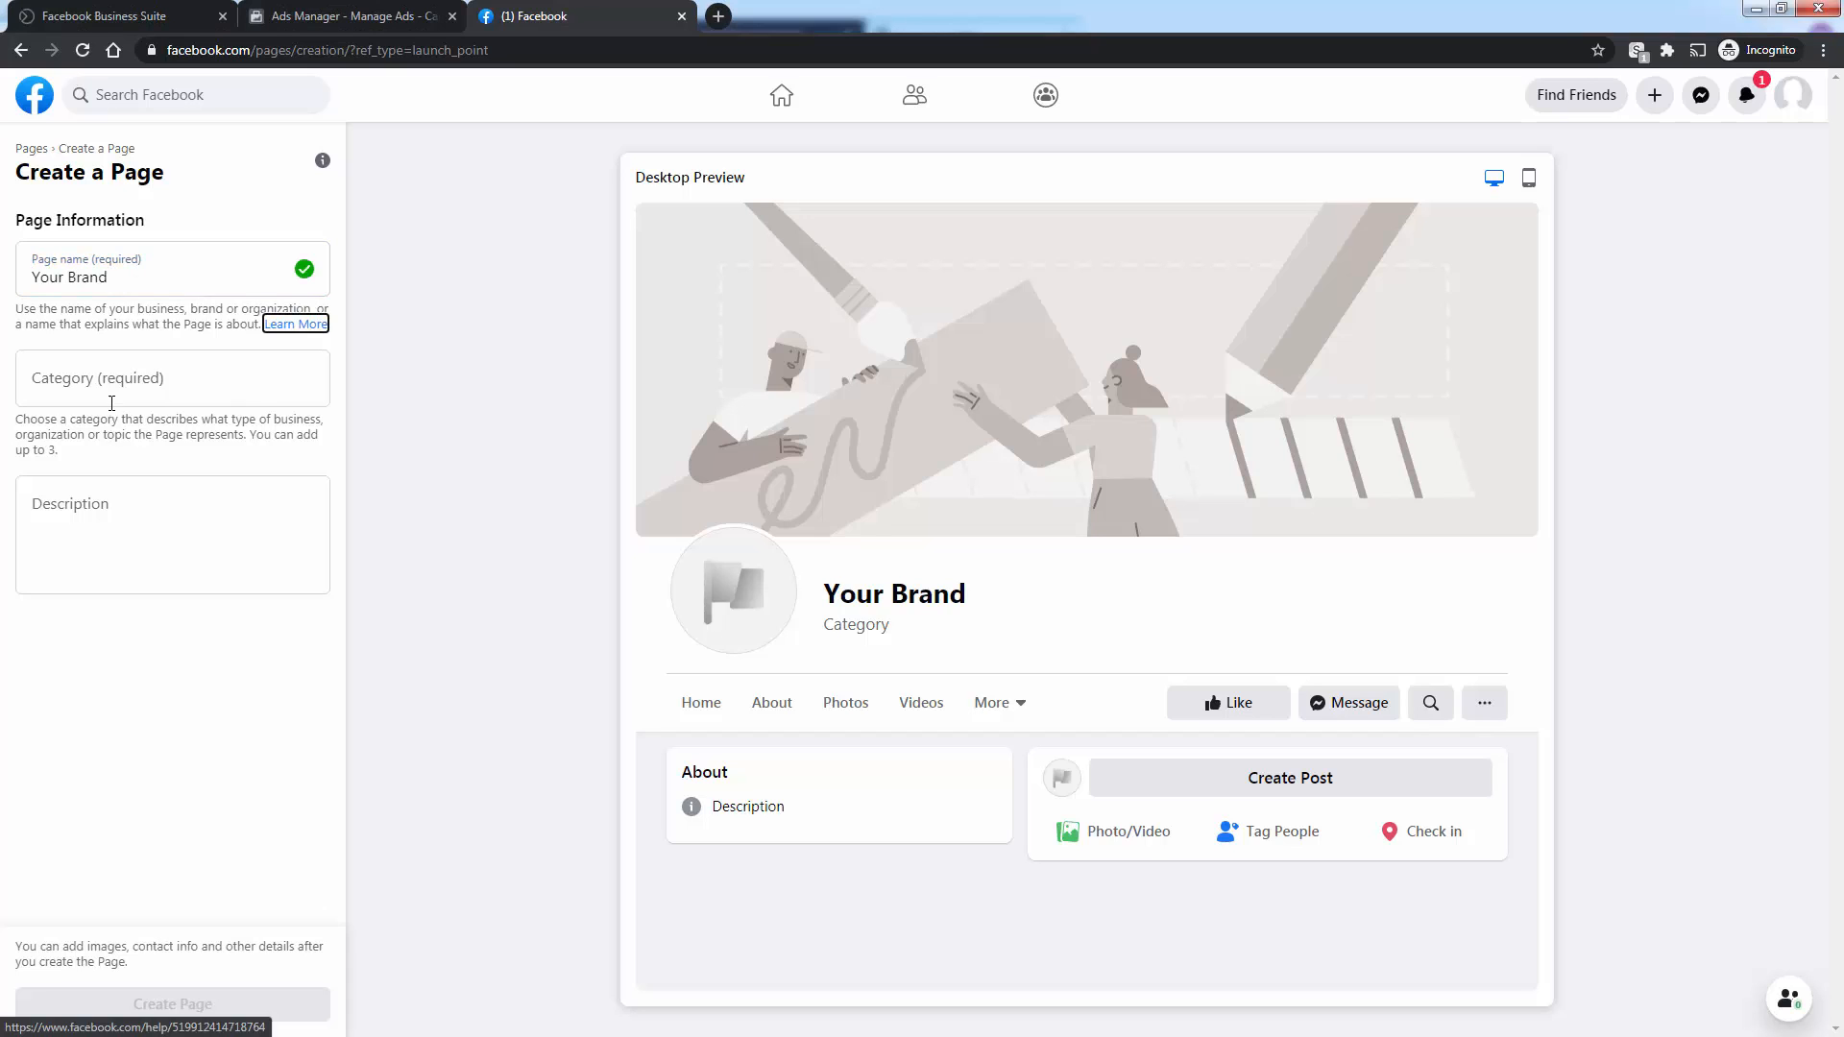
left_click(110, 386)
type("we")
left_click(91, 439)
Step: Fill in the Page's description with the placeholder text "Little description"
left_click(122, 540)
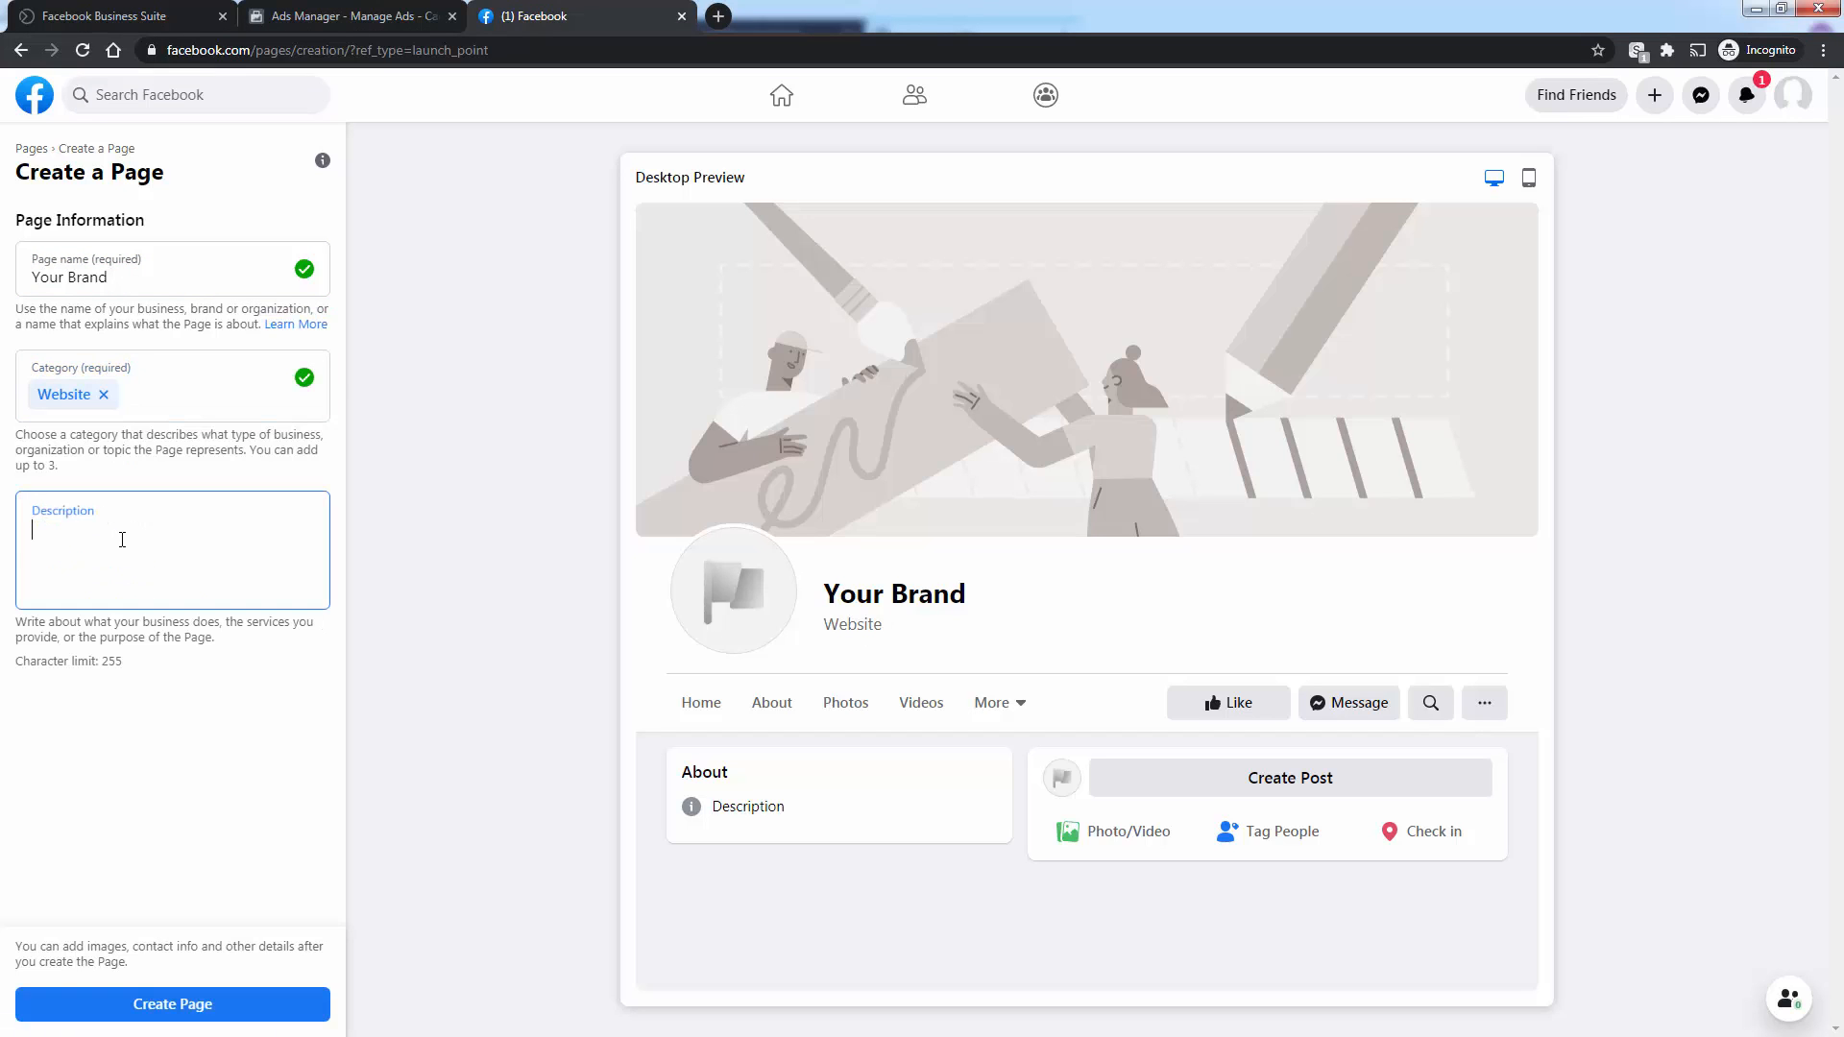
type("Type a")
key("ctrl+a")
type(":Little description")
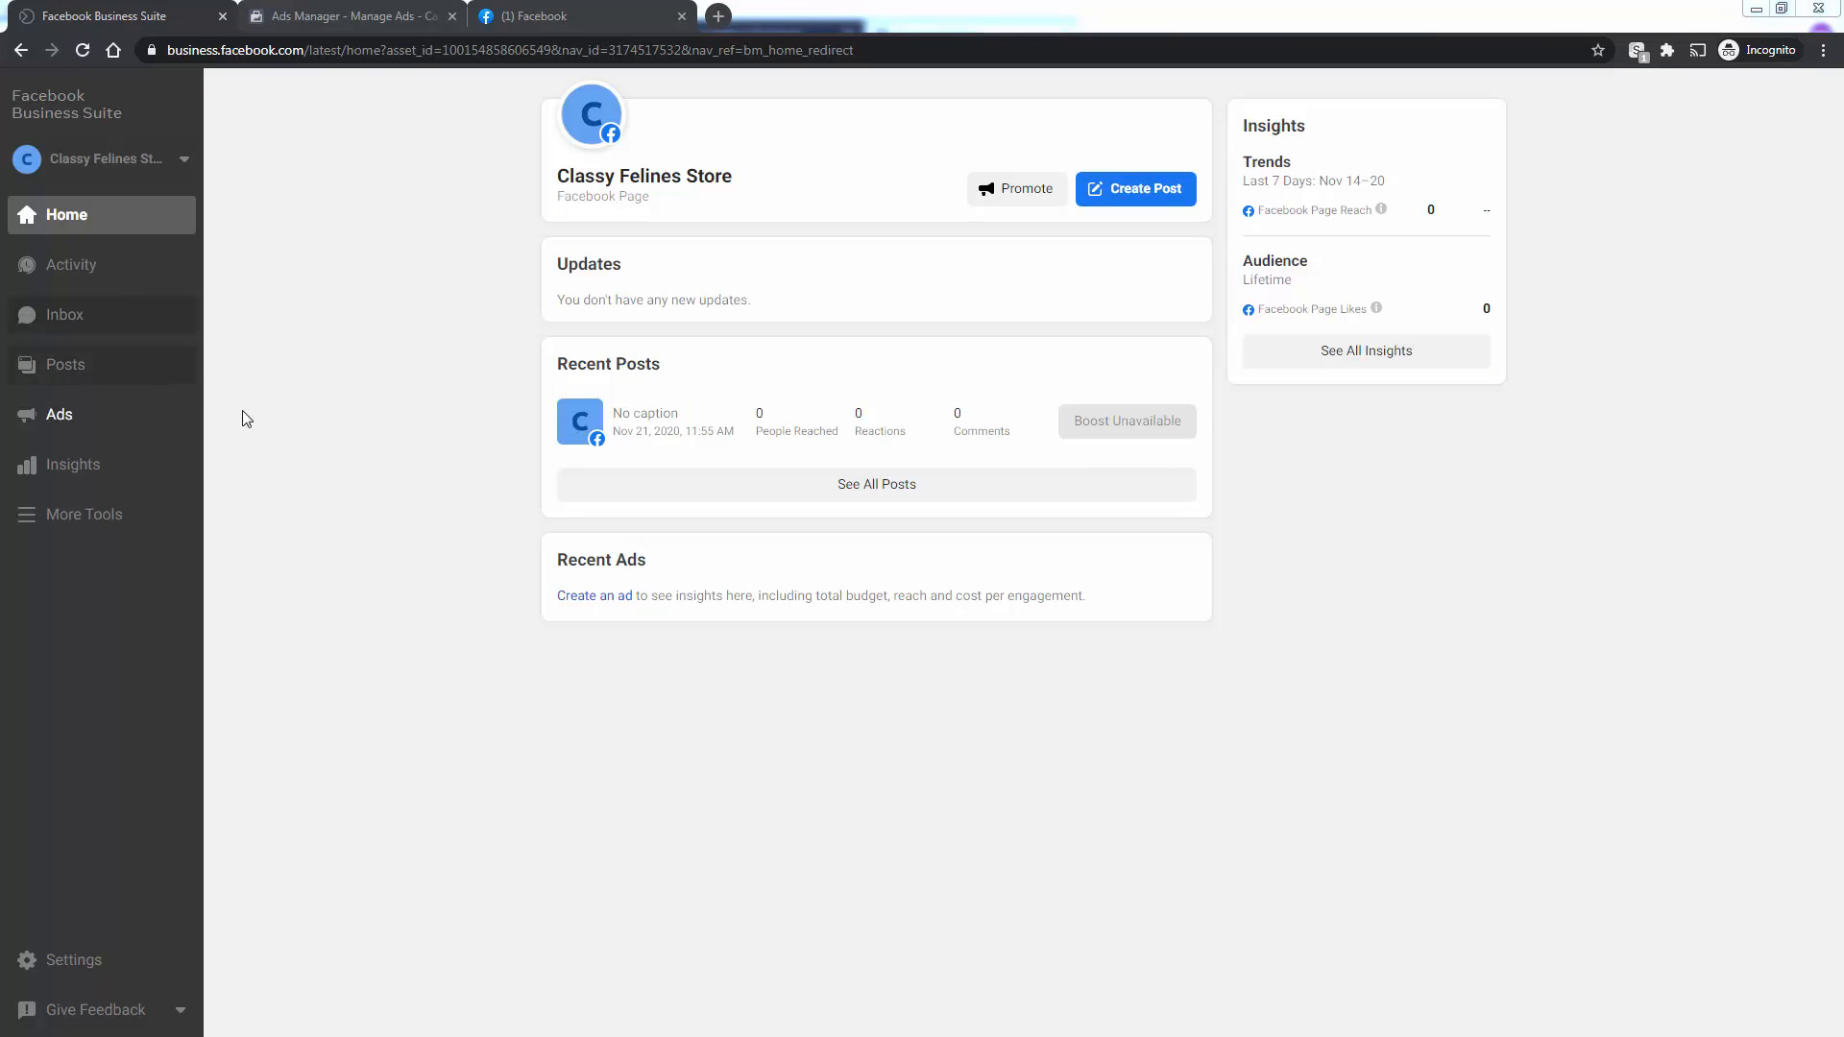
Step: Go from Business Suite's Ad Center to Ads Manager and open Events Manager
left_click(73, 416)
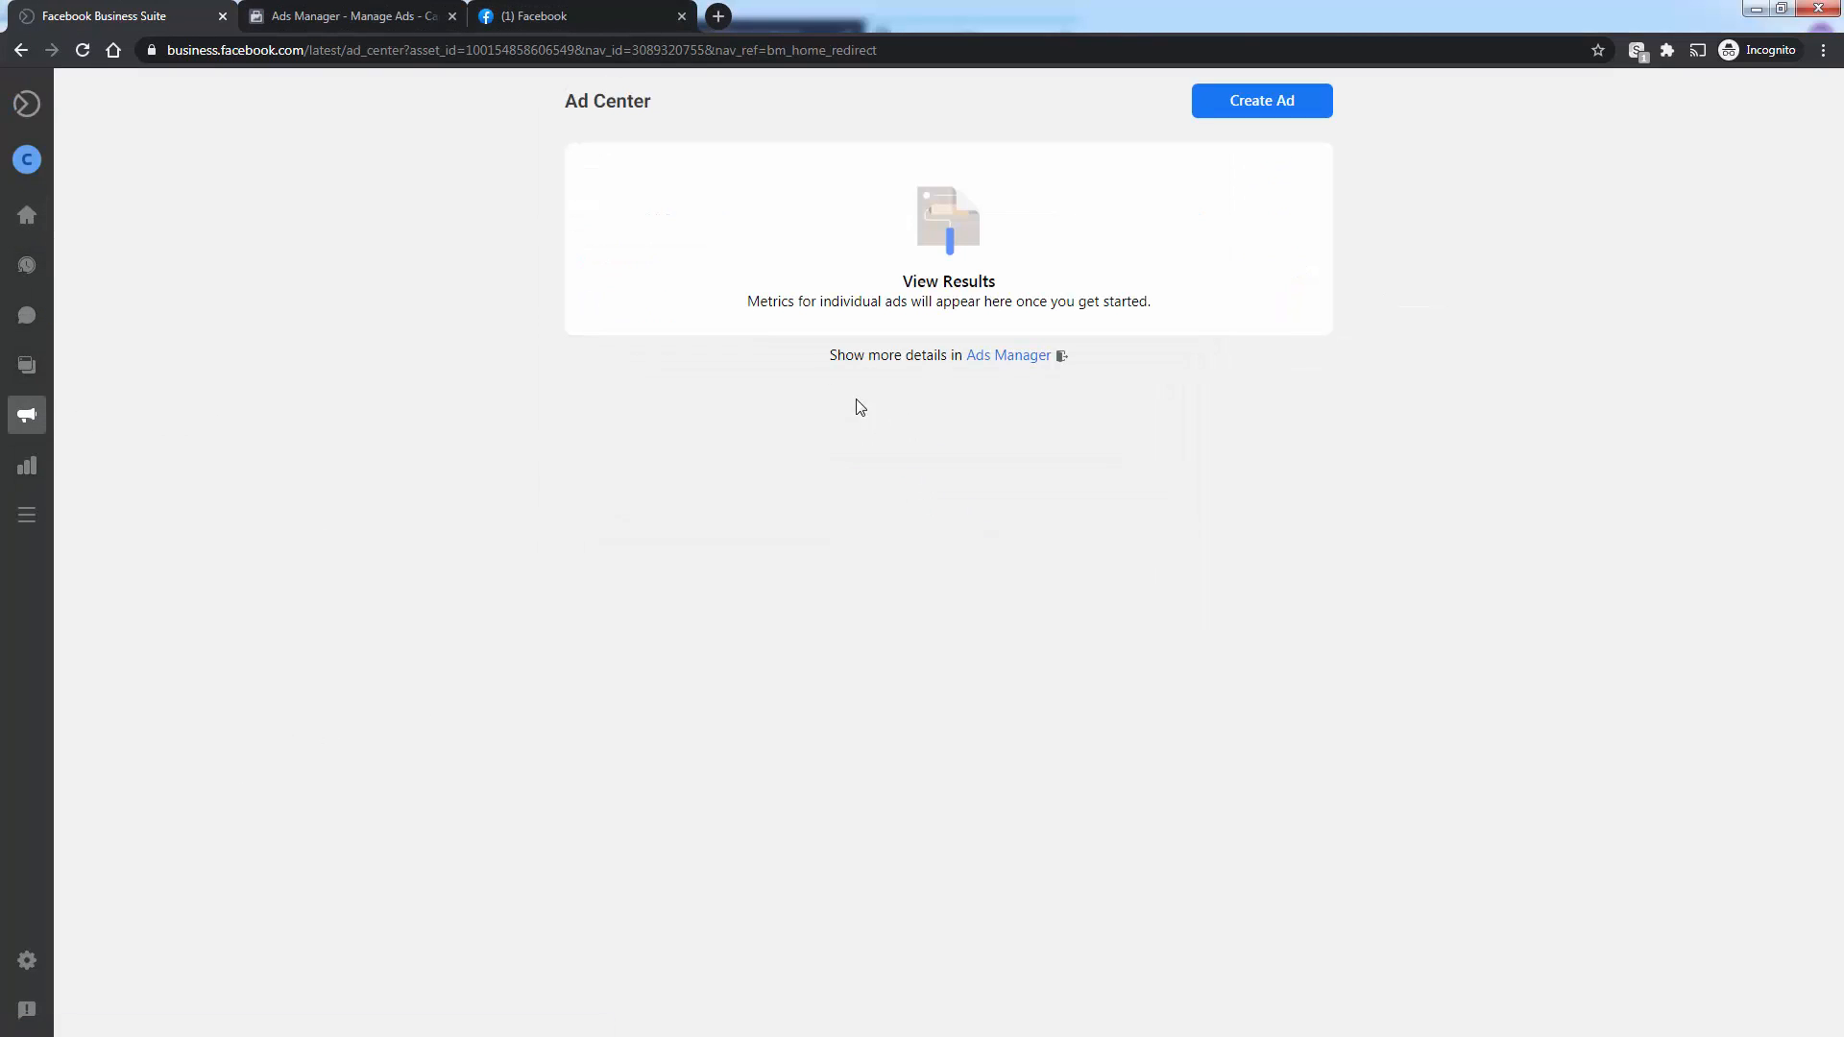
left_click(1004, 367)
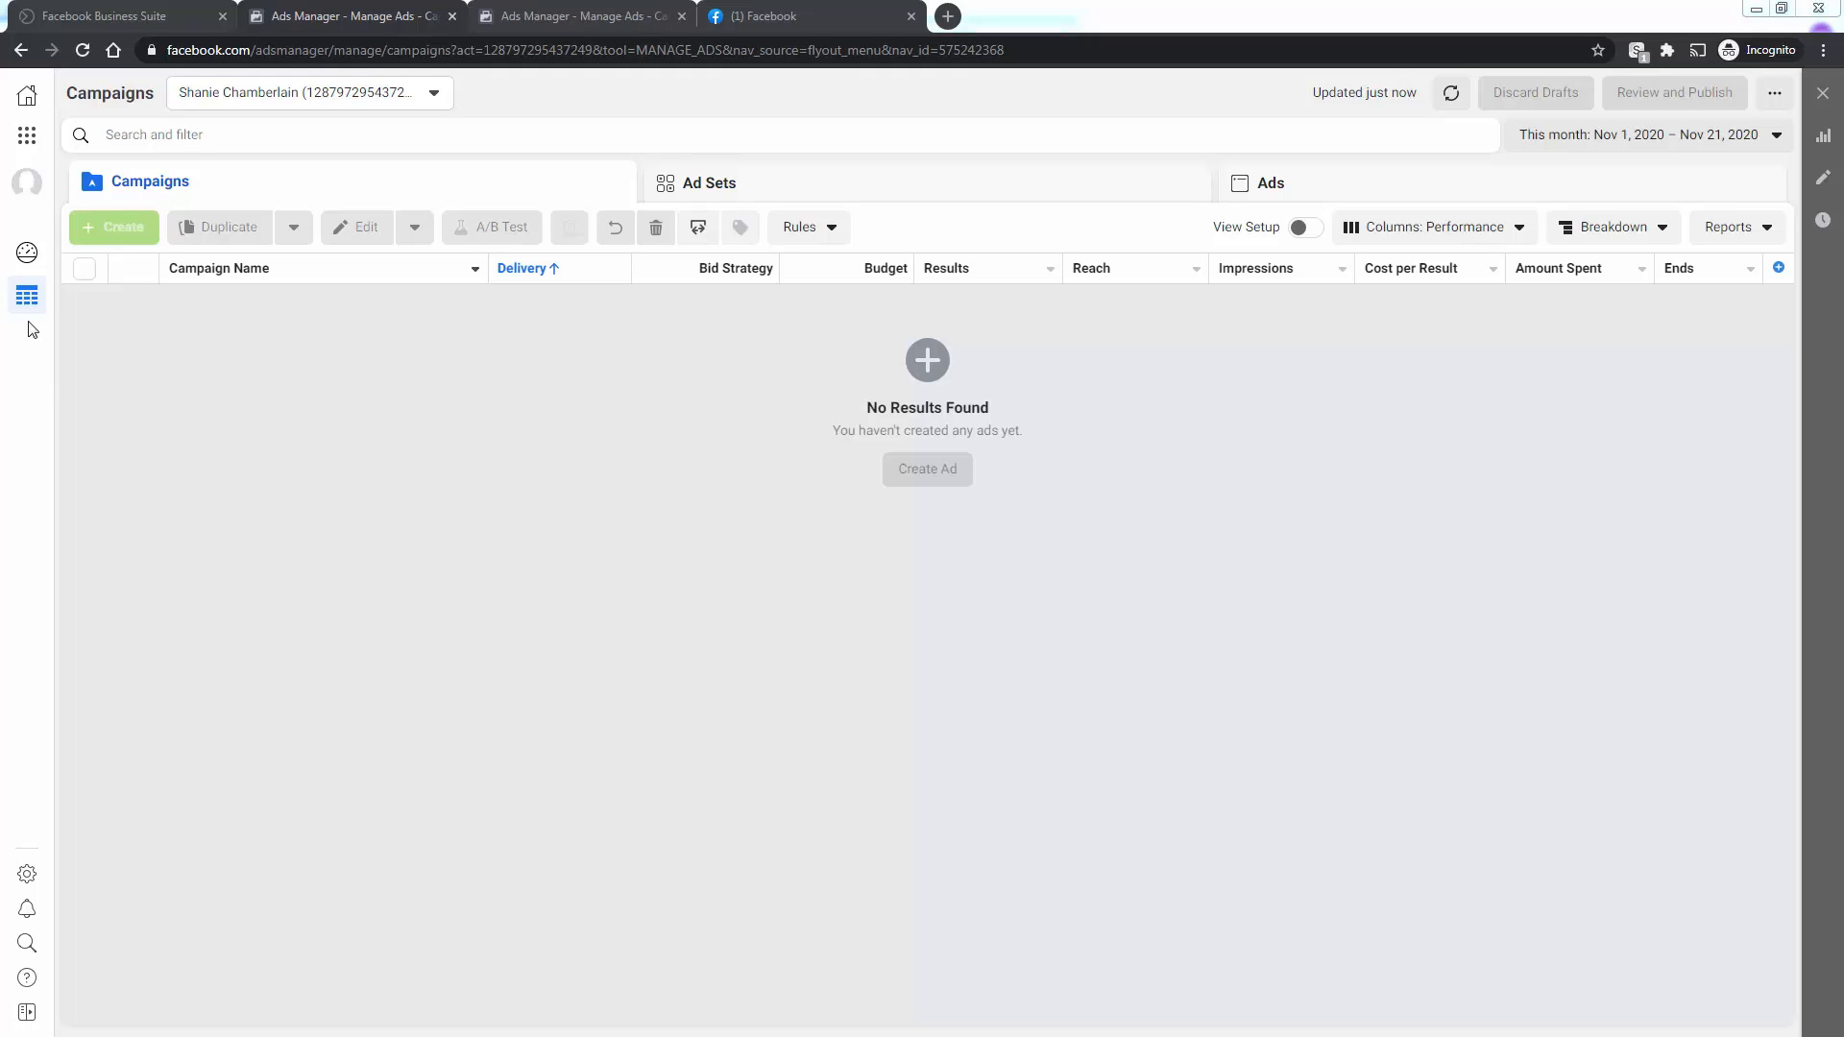
left_click(22, 144)
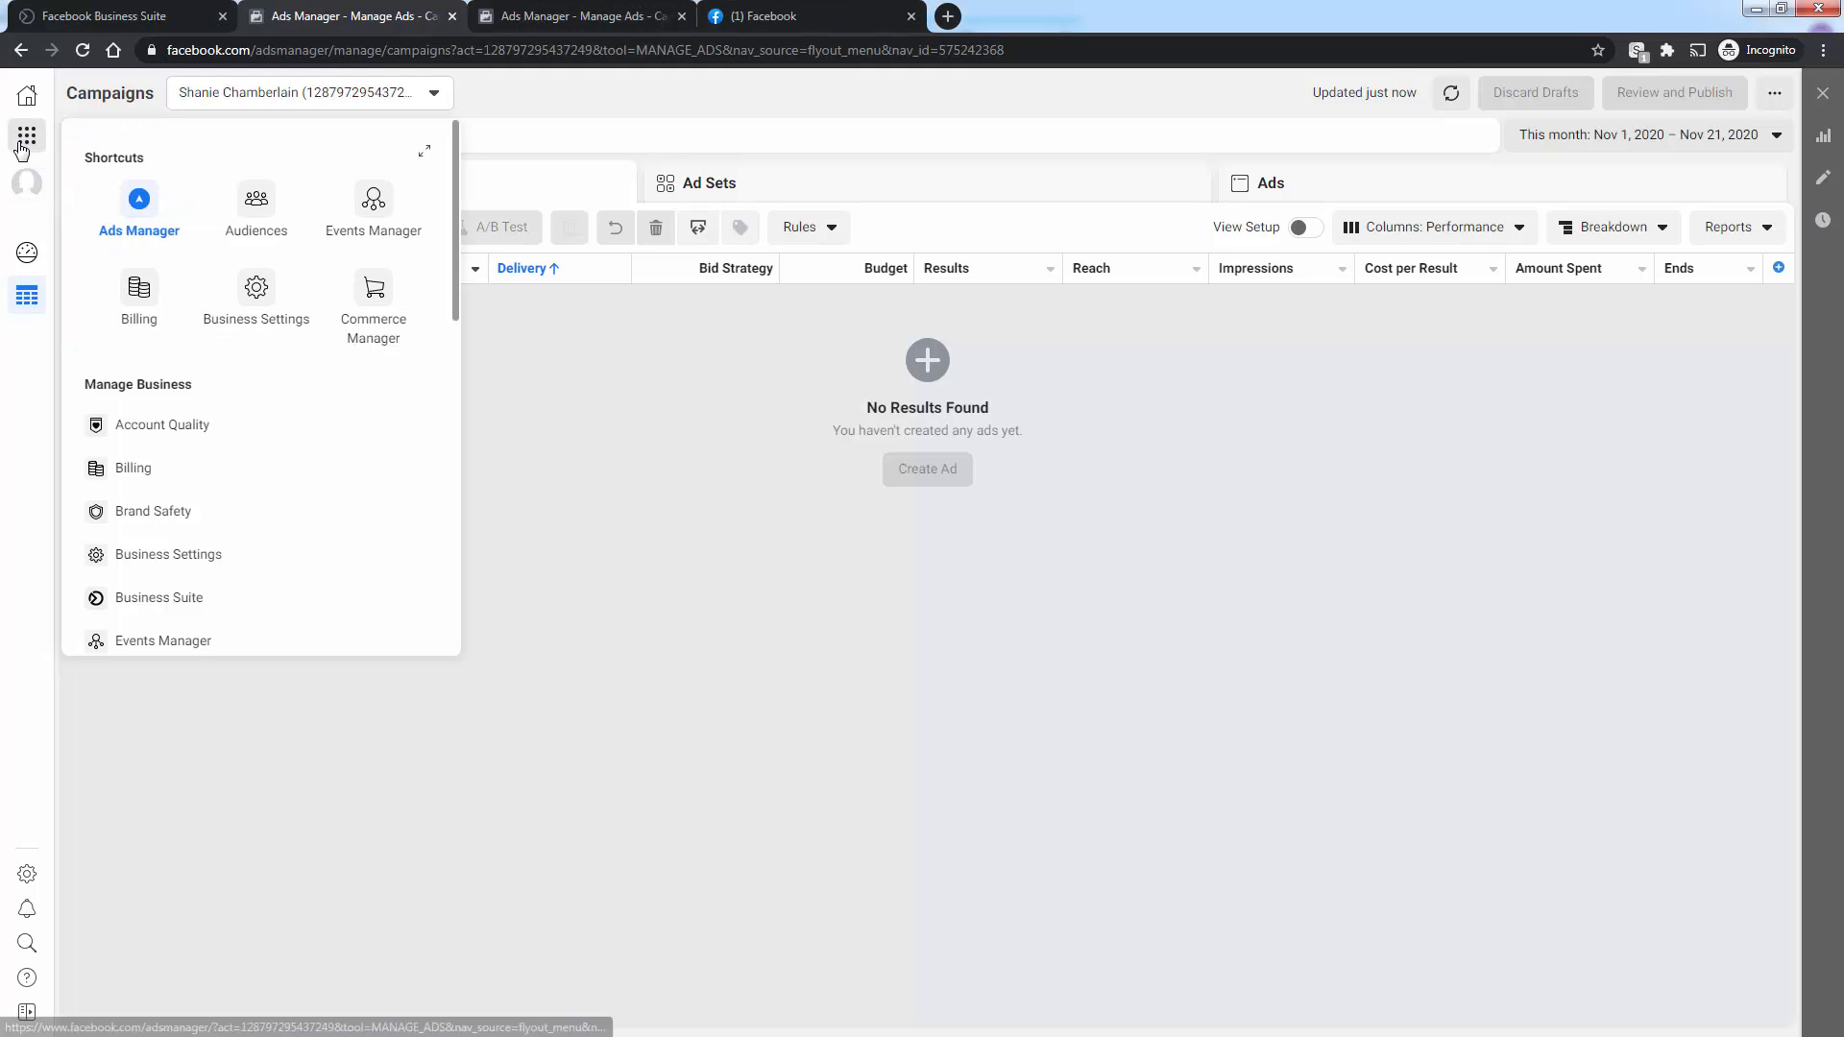
left_click(374, 206)
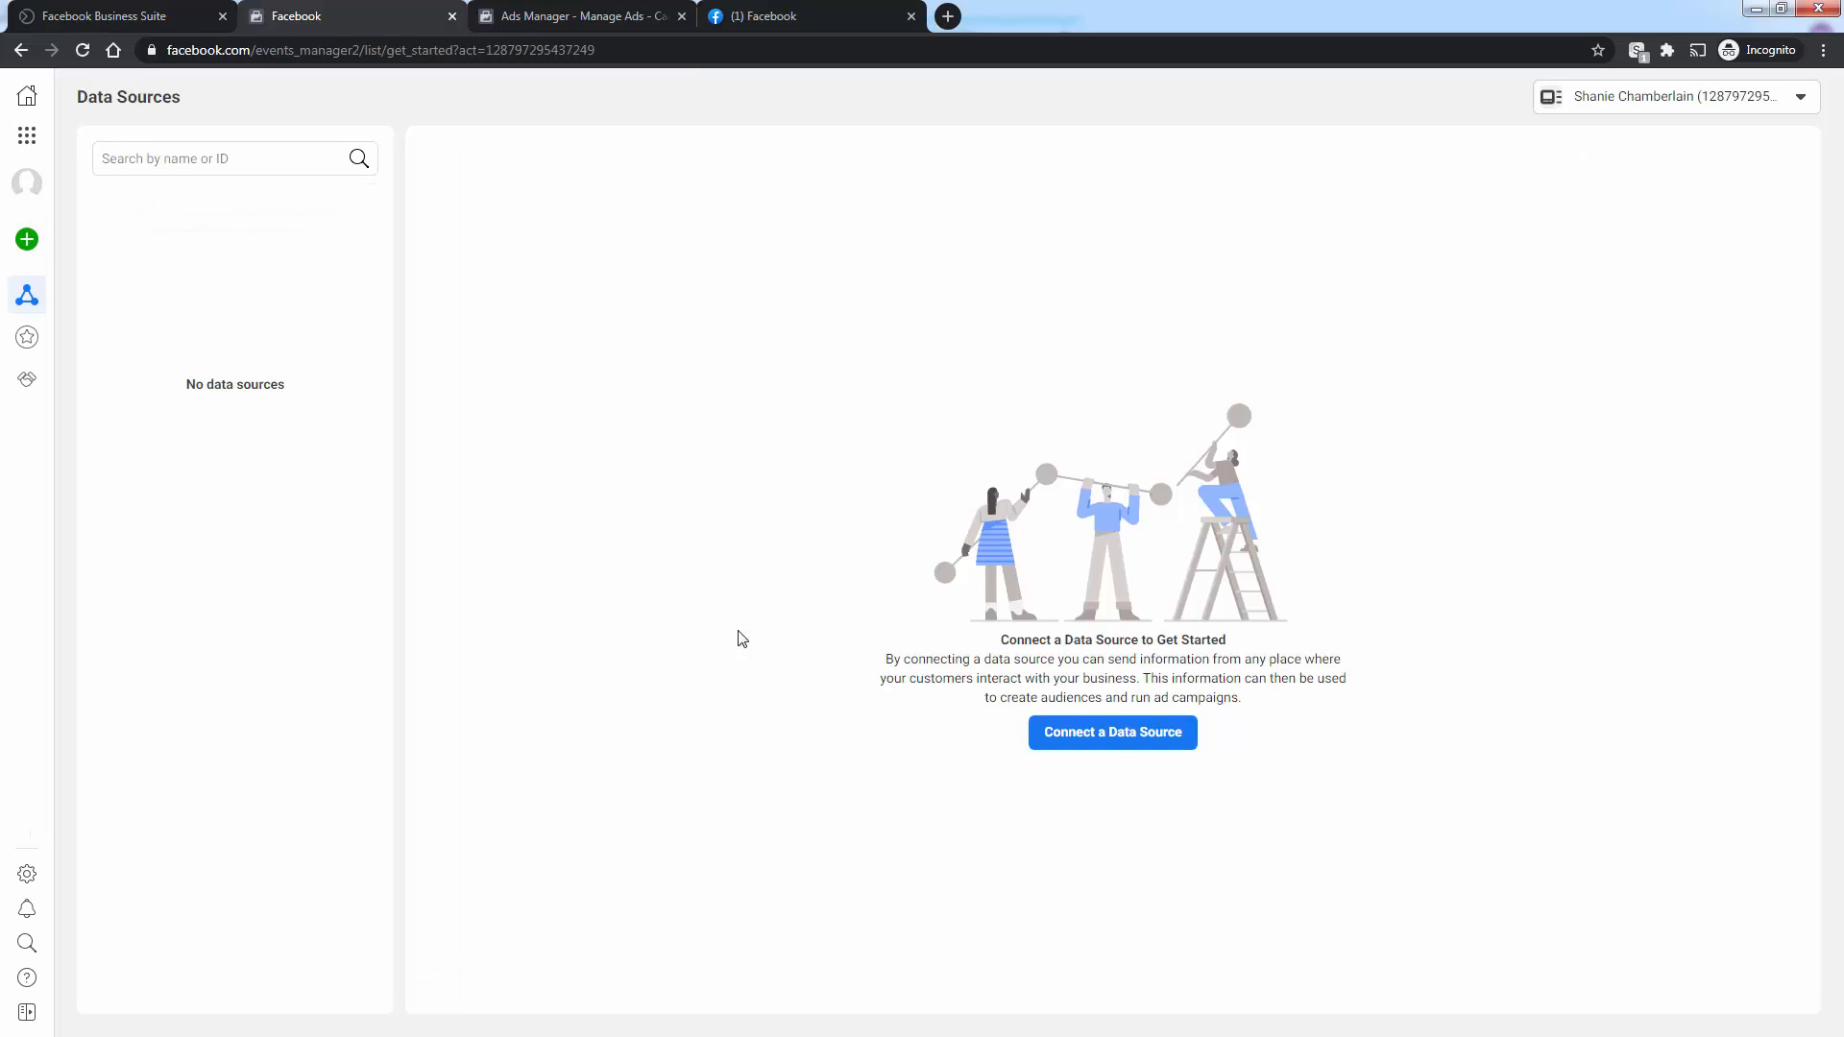
Step: Connect a new Web data source using Facebook Pixel as the connection method
left_click(1084, 745)
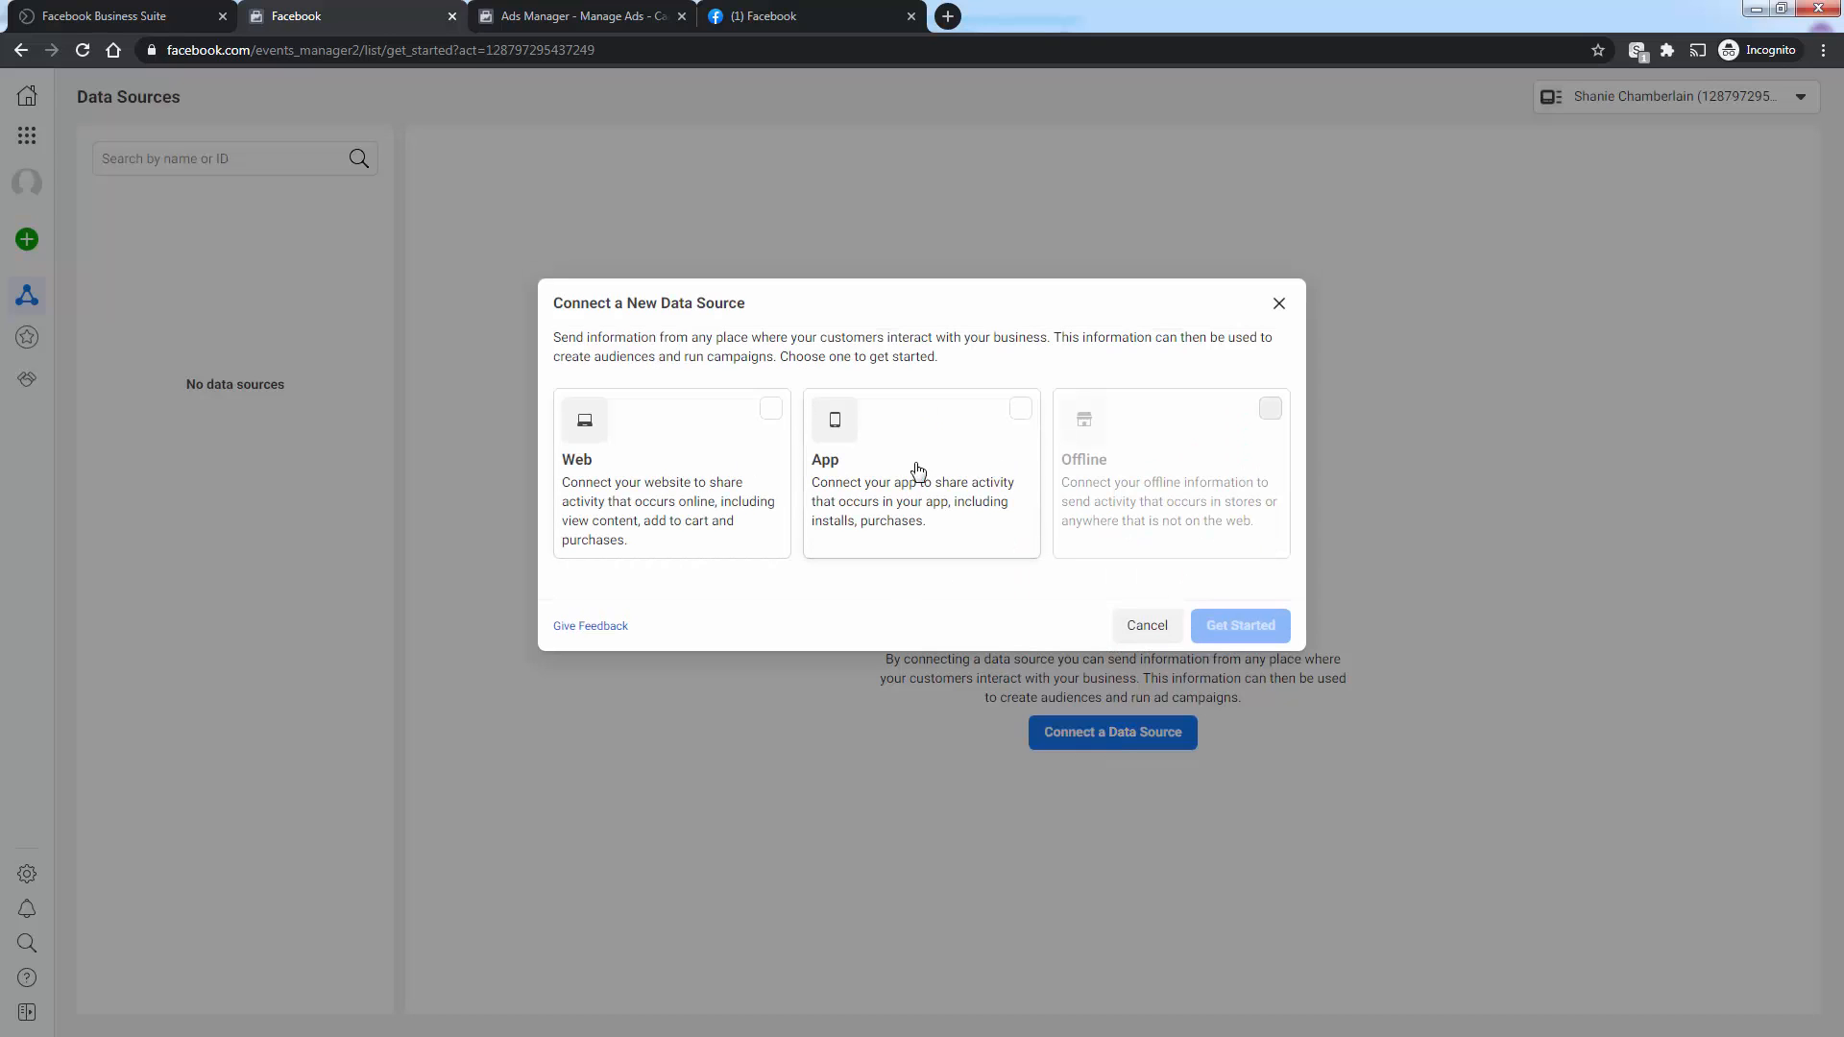
left_click(765, 413)
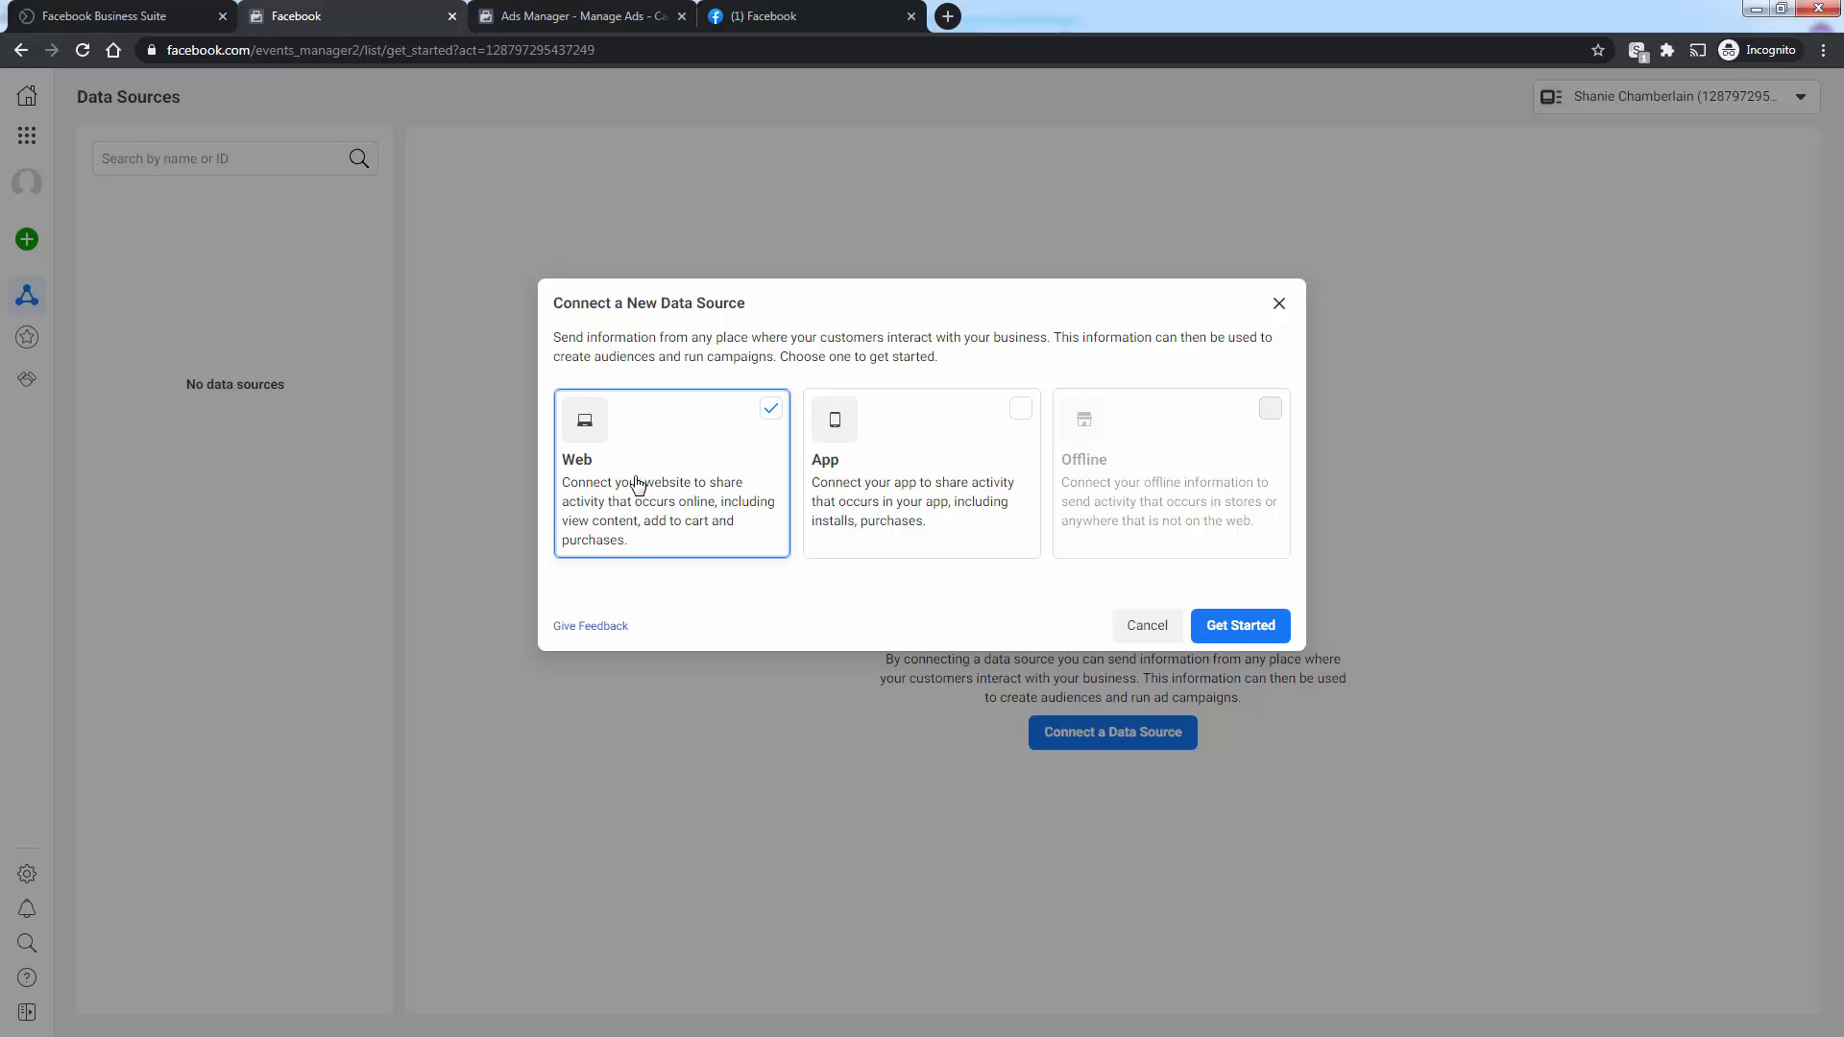
left_click(1281, 636)
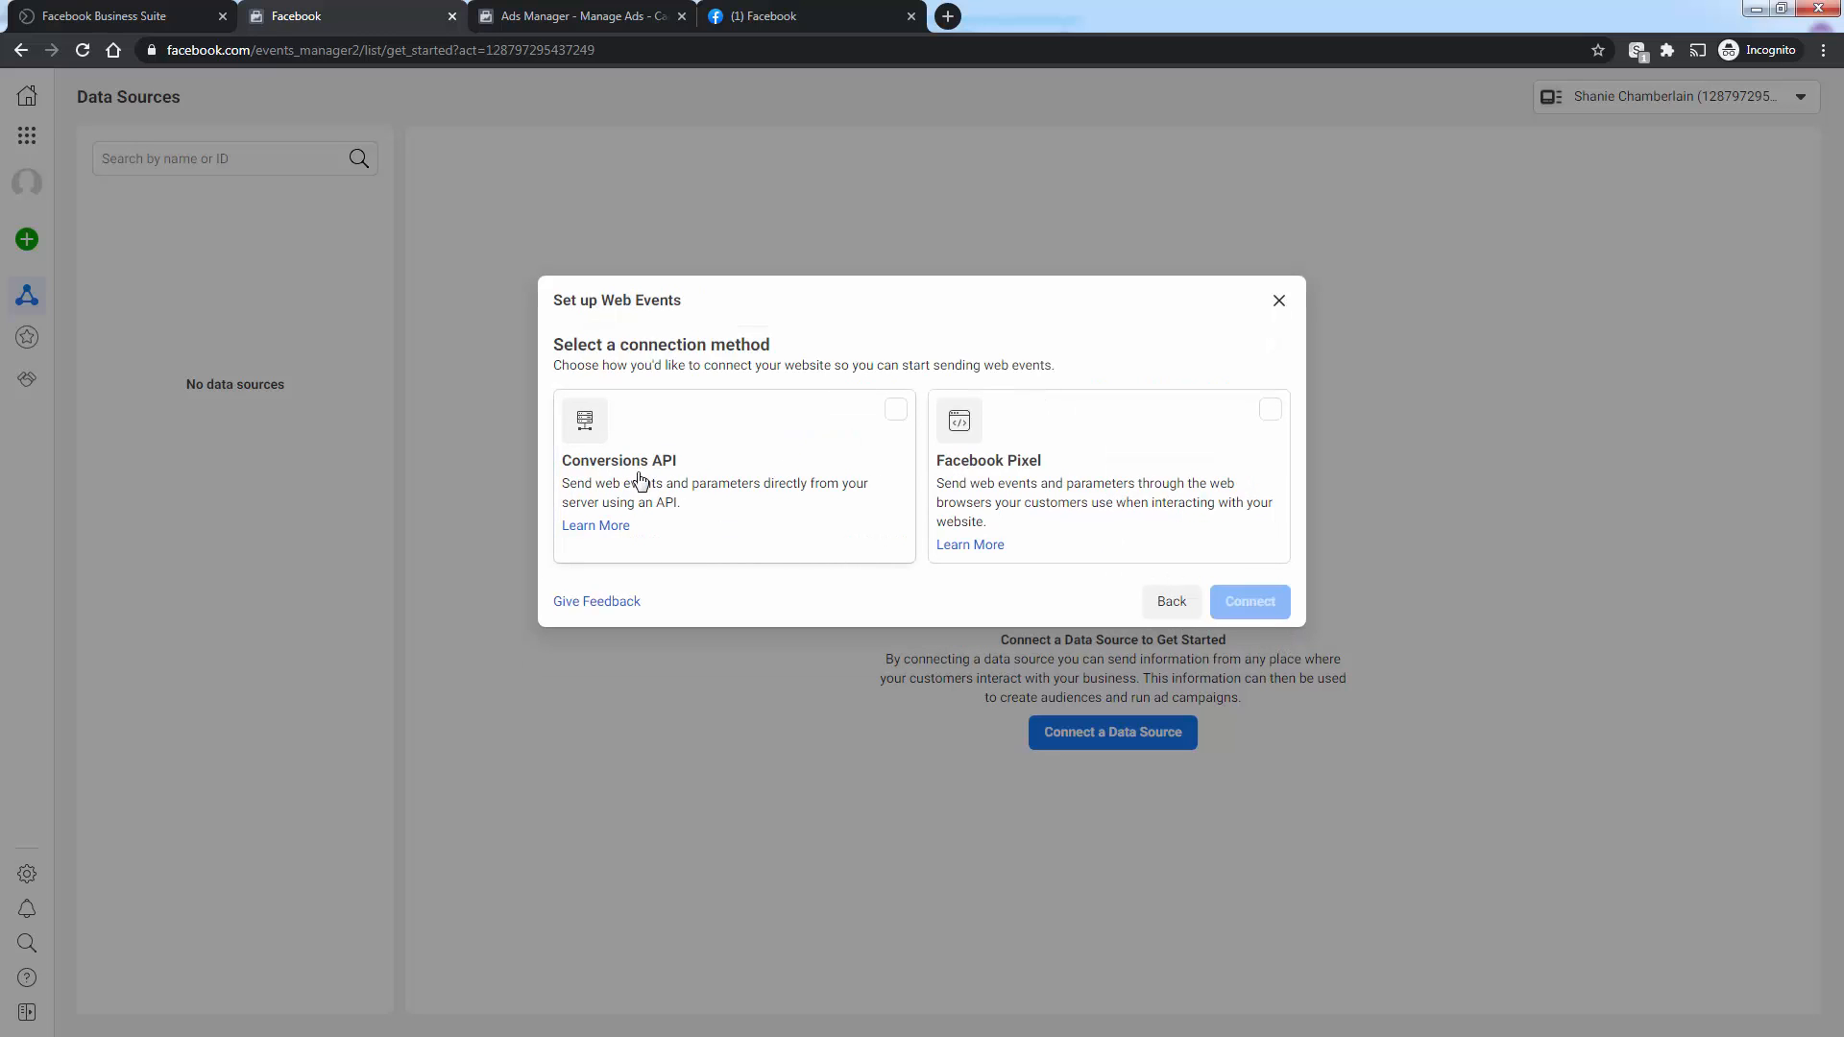
left_click(1270, 418)
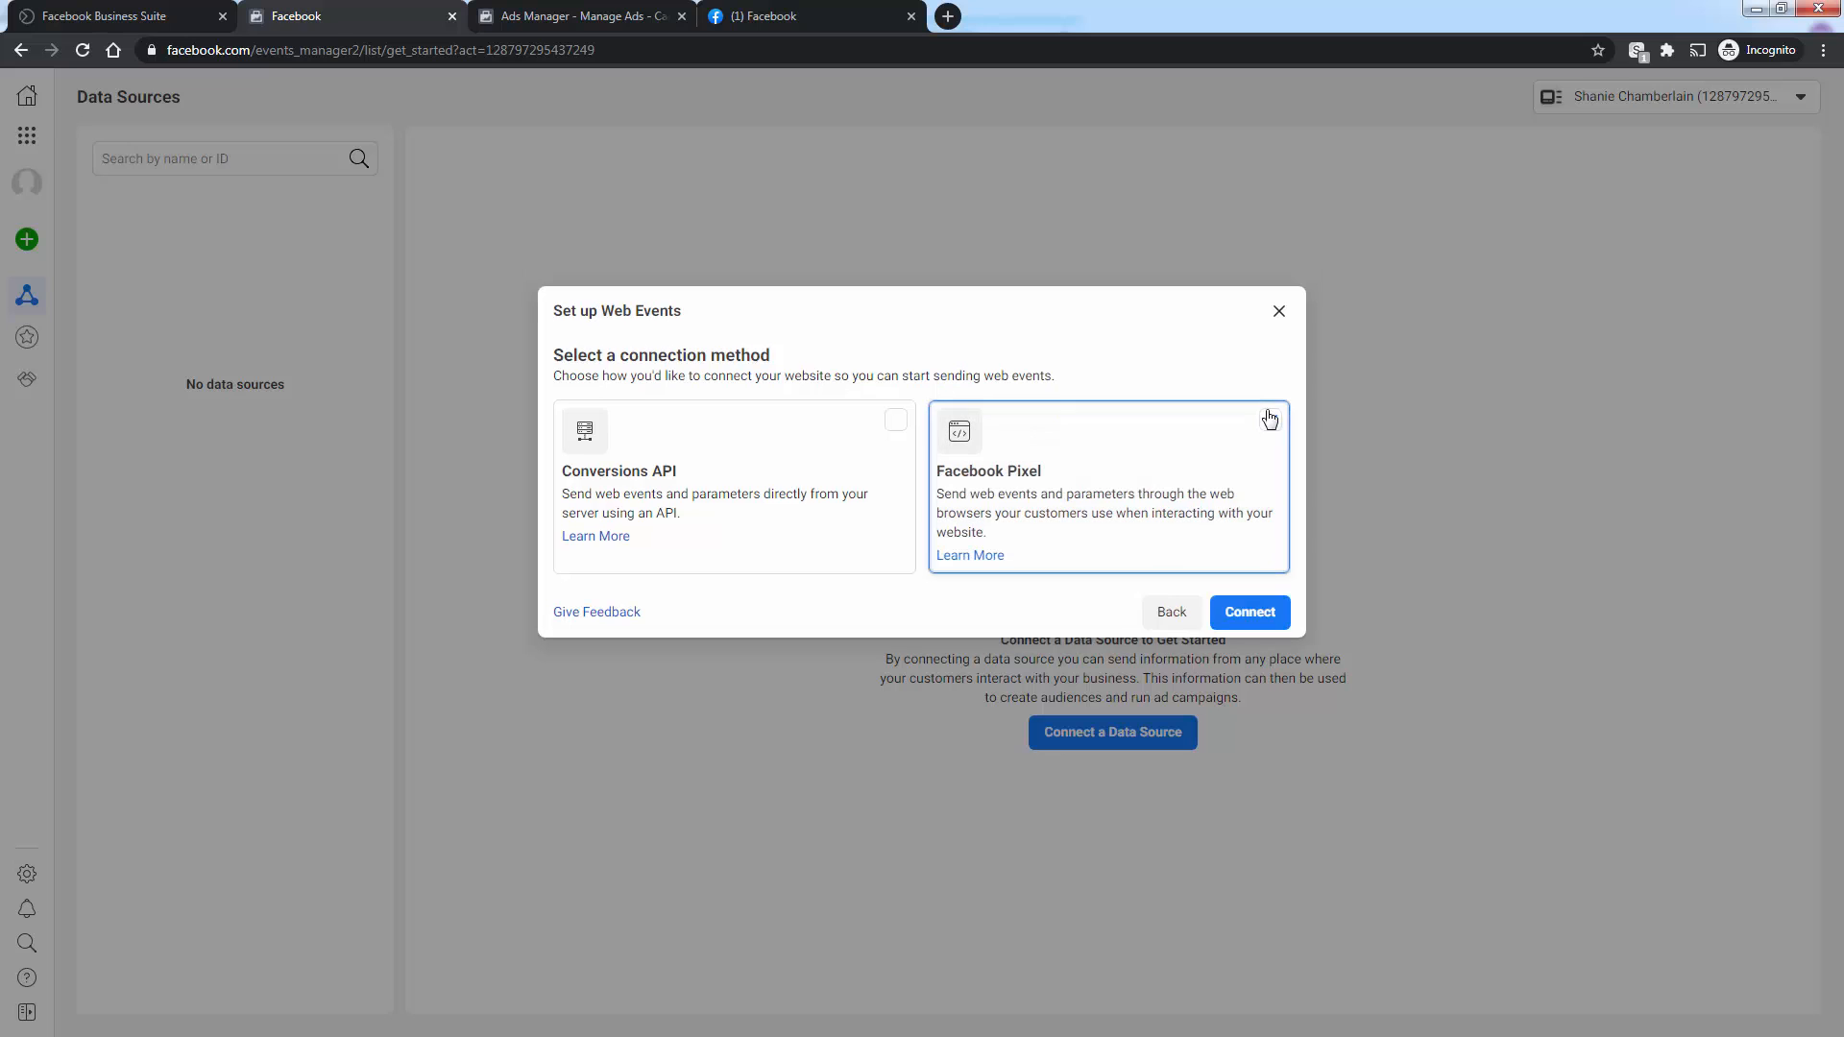
left_click(1262, 620)
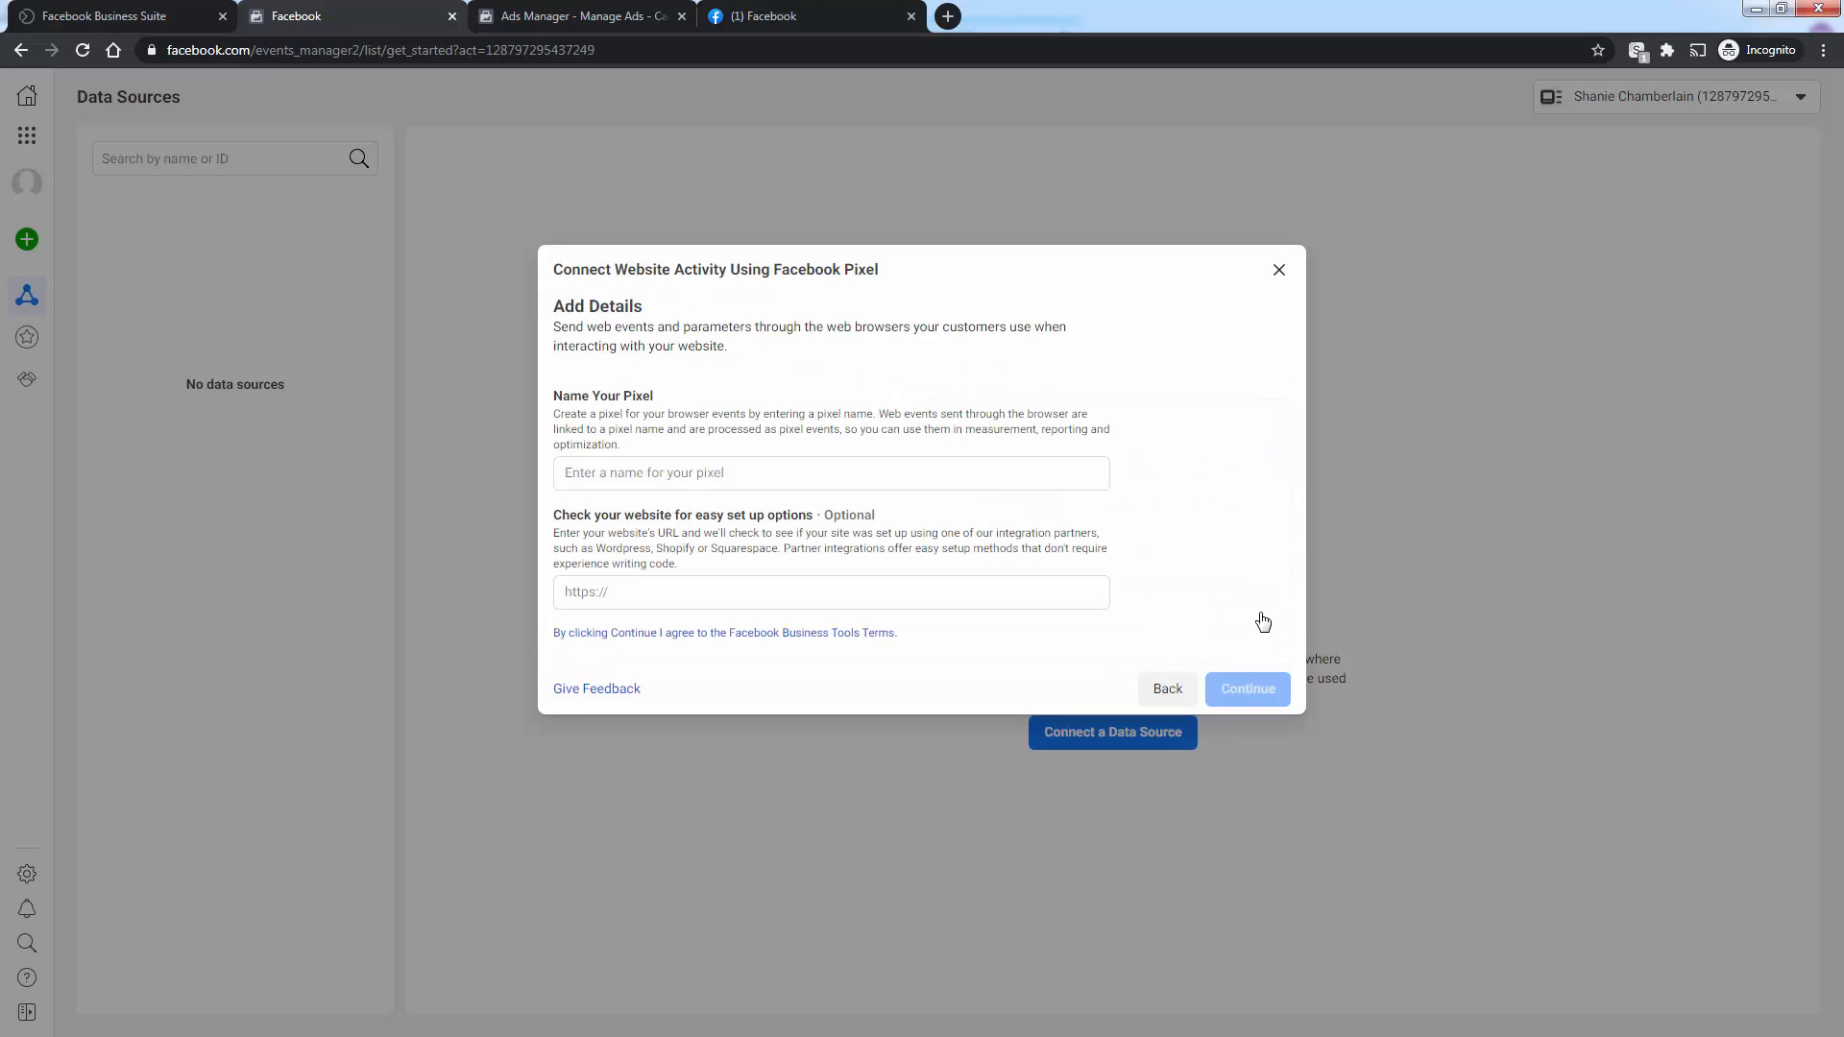
Step: Name the pixel "Example Pixel" and create it without entering a website URL
left_click(823, 466)
type("Exam")
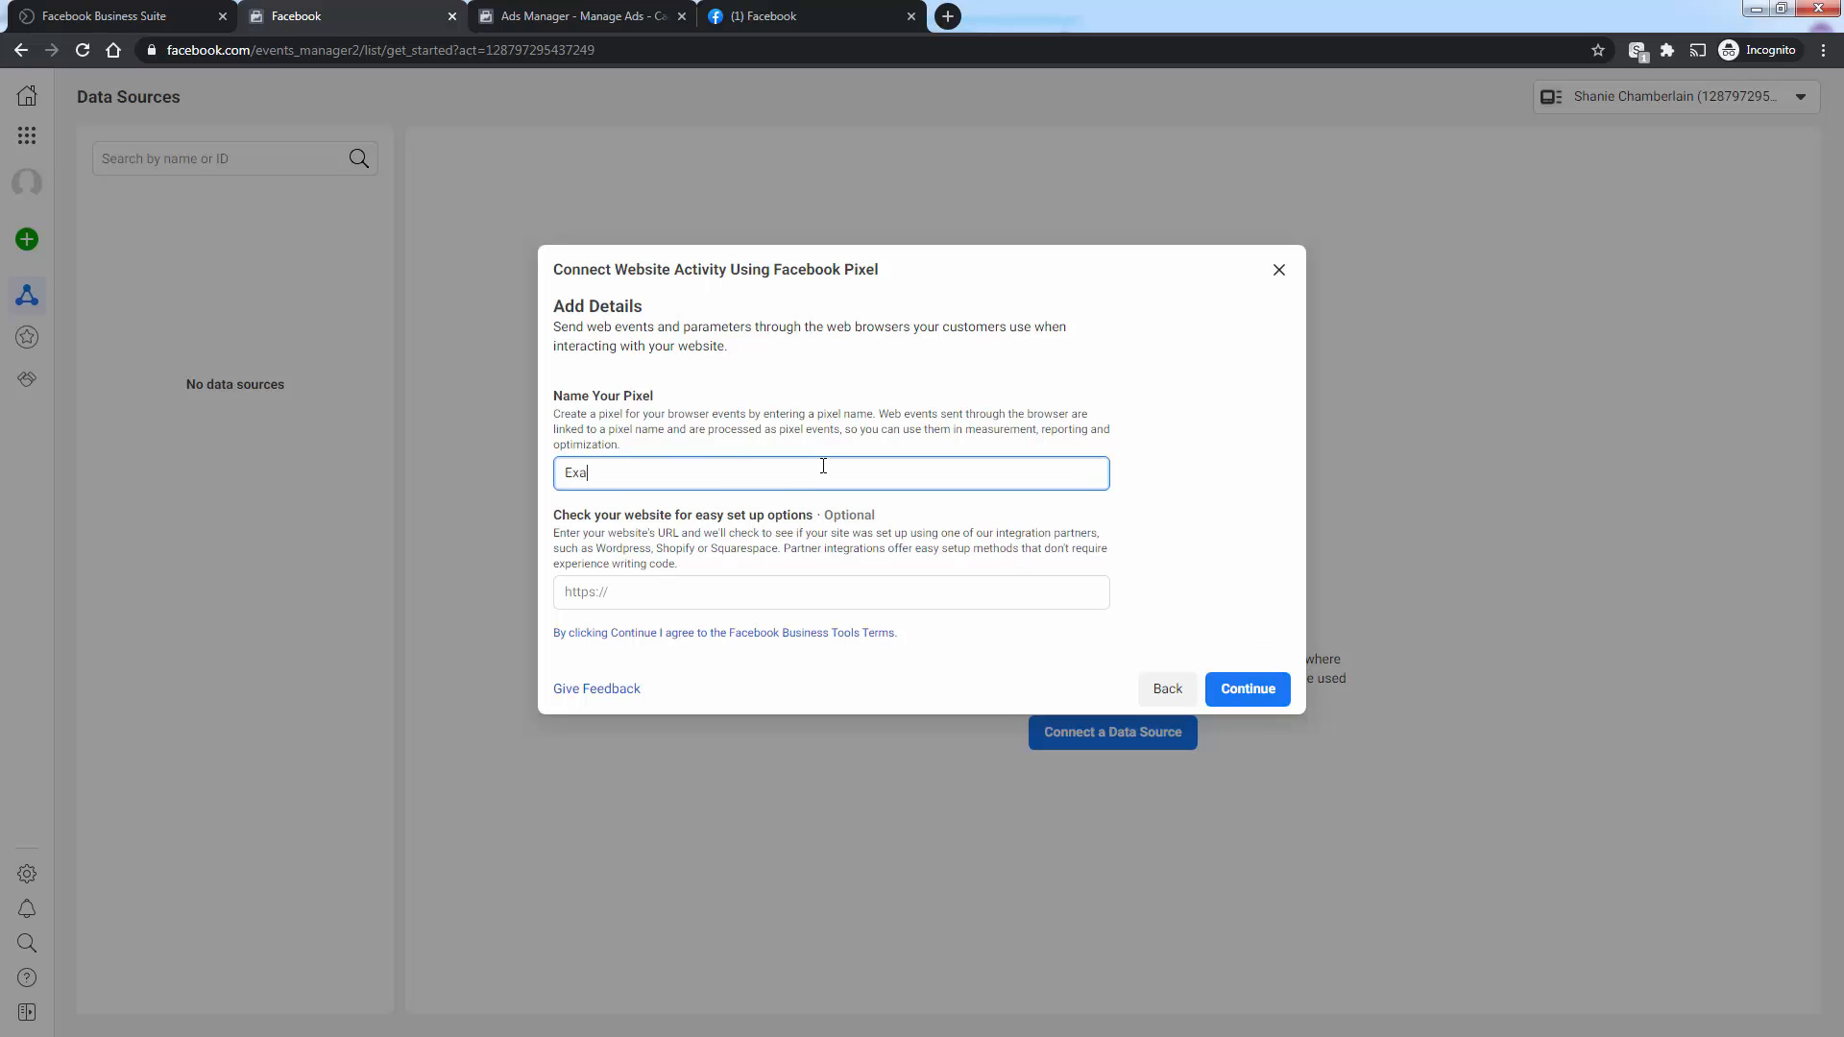
type("ple Pixel")
left_click(1245, 689)
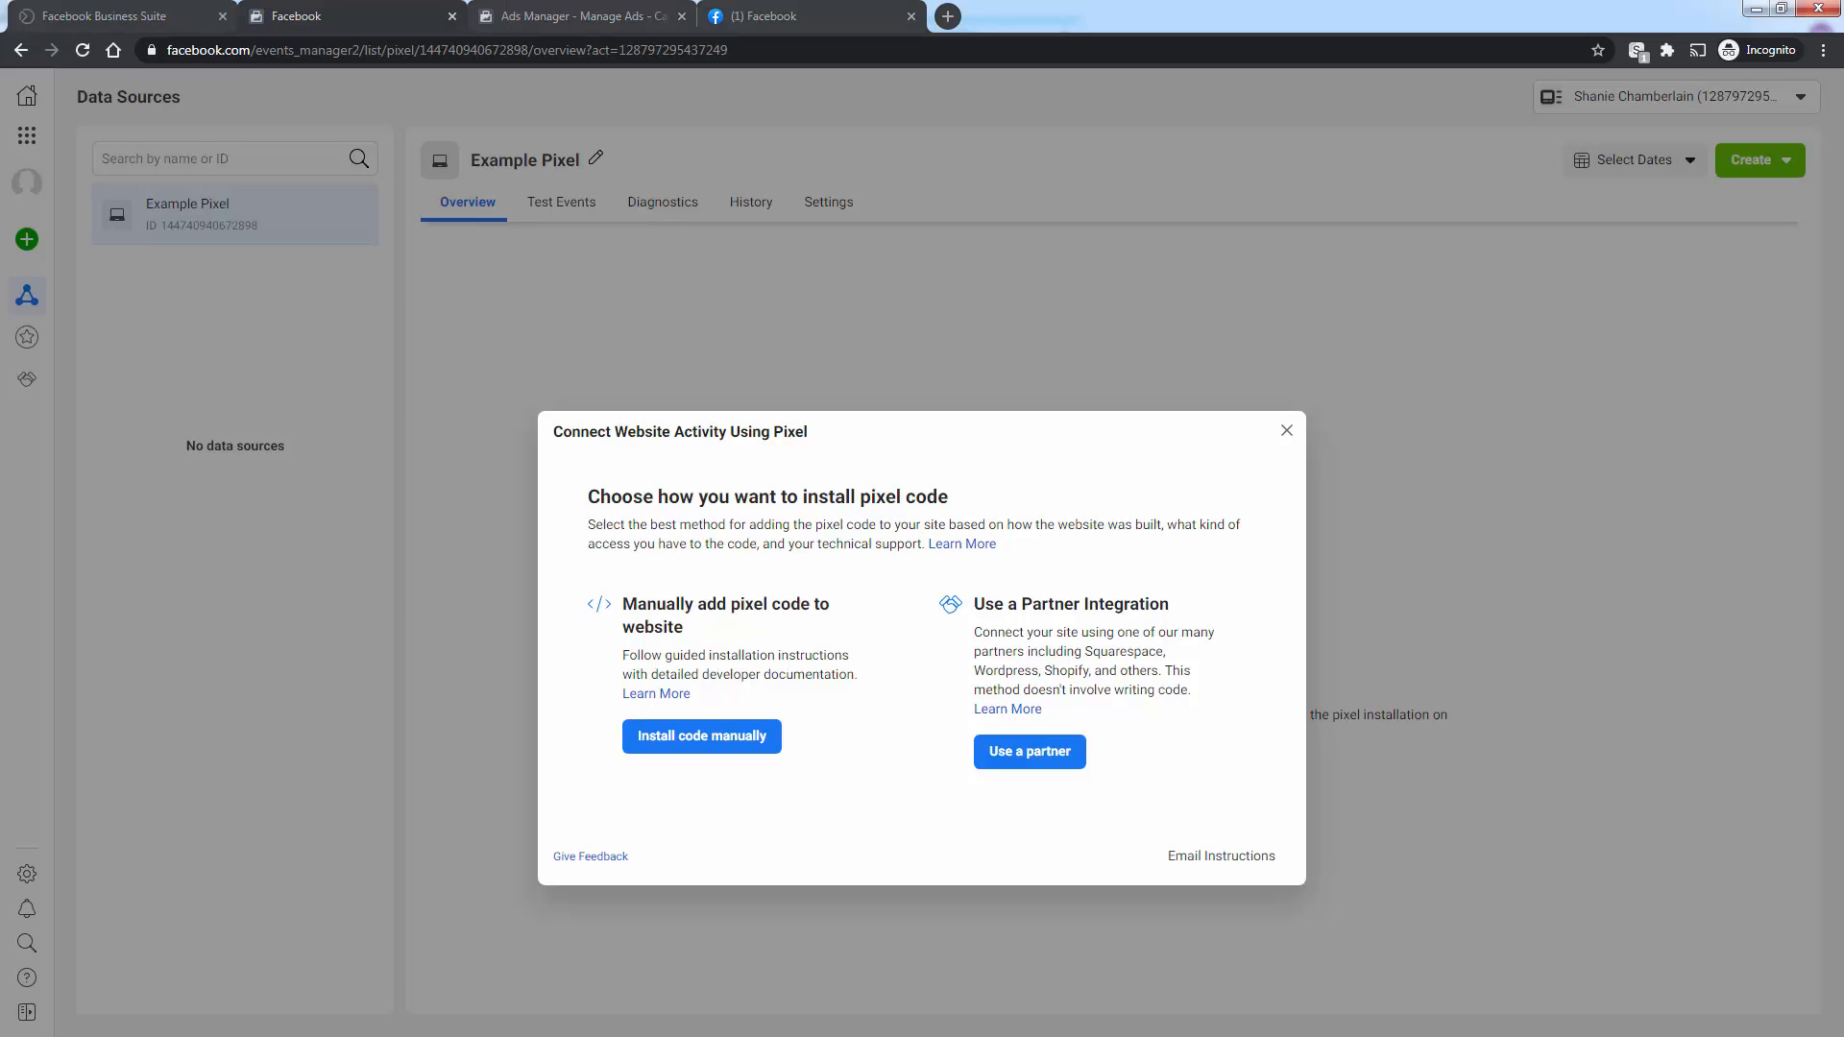
Step: Switch to the Shopify admin and open the online store's preferences at the Facebook Pixel section
left_click_drag(0, 79, 774, 77)
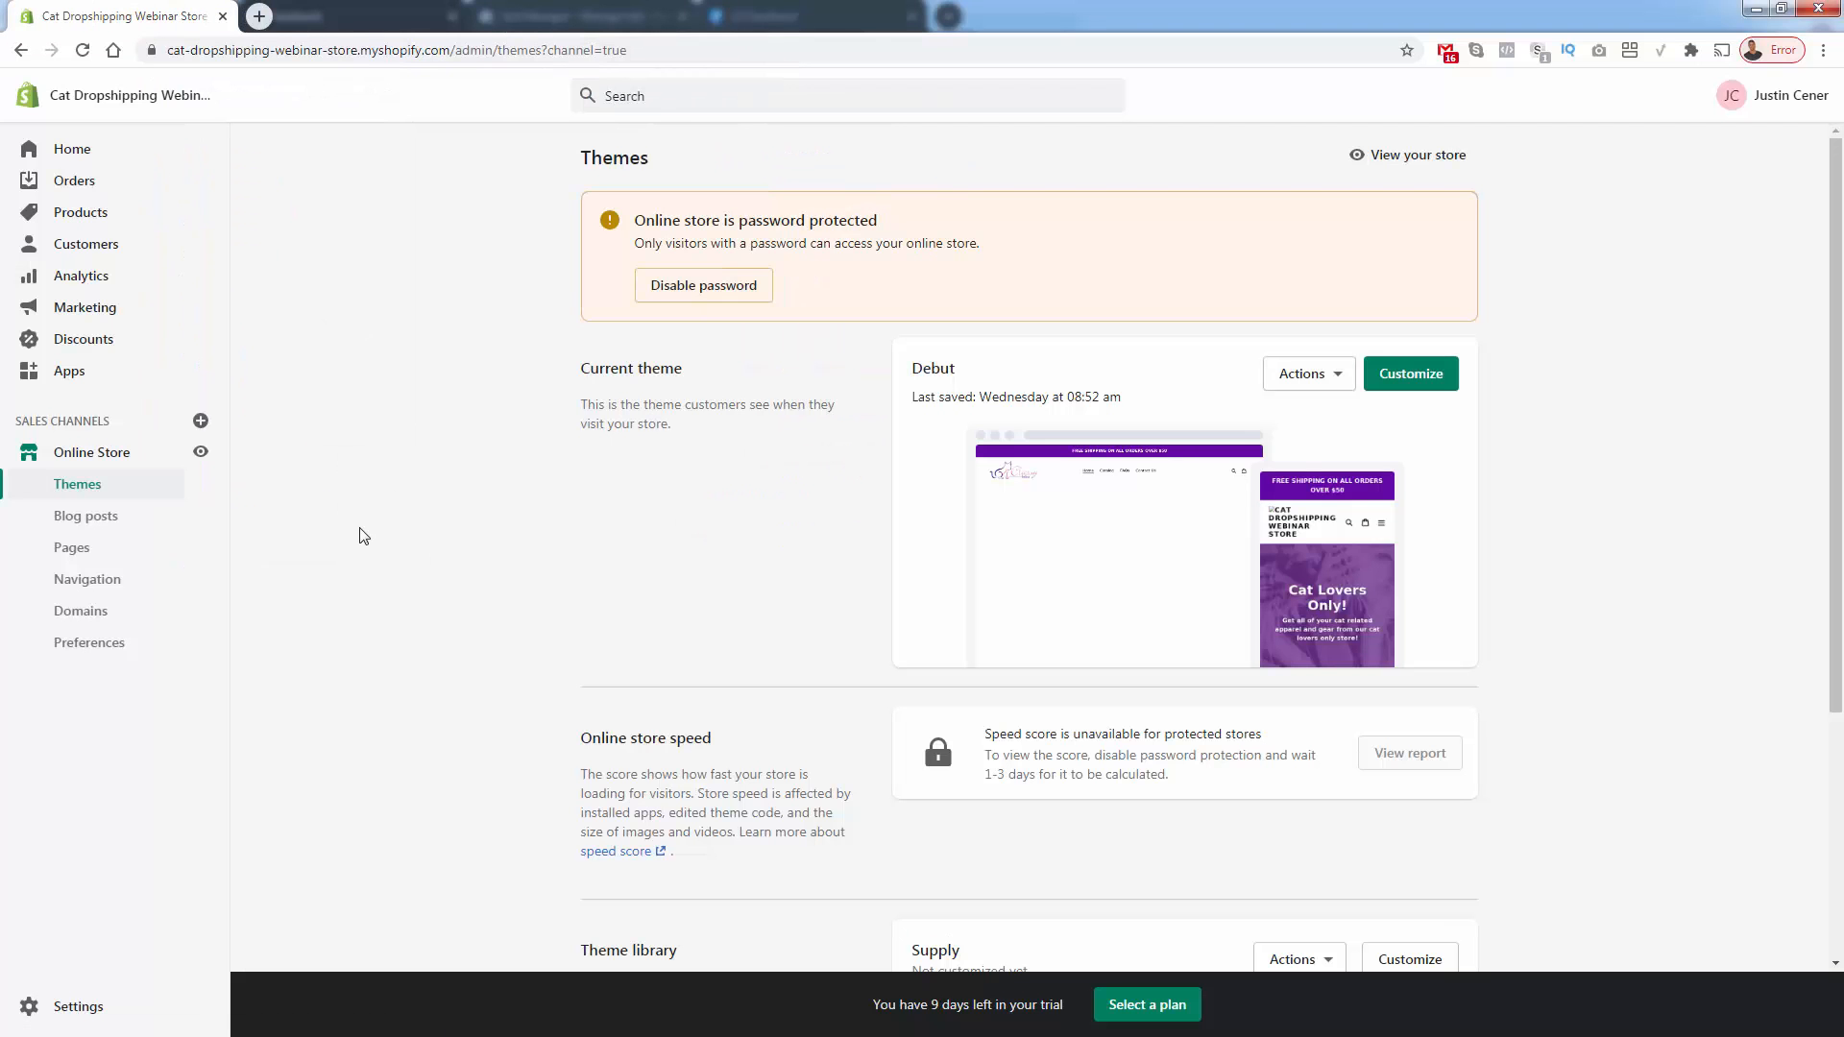
scroll(362, 532, "down", 4)
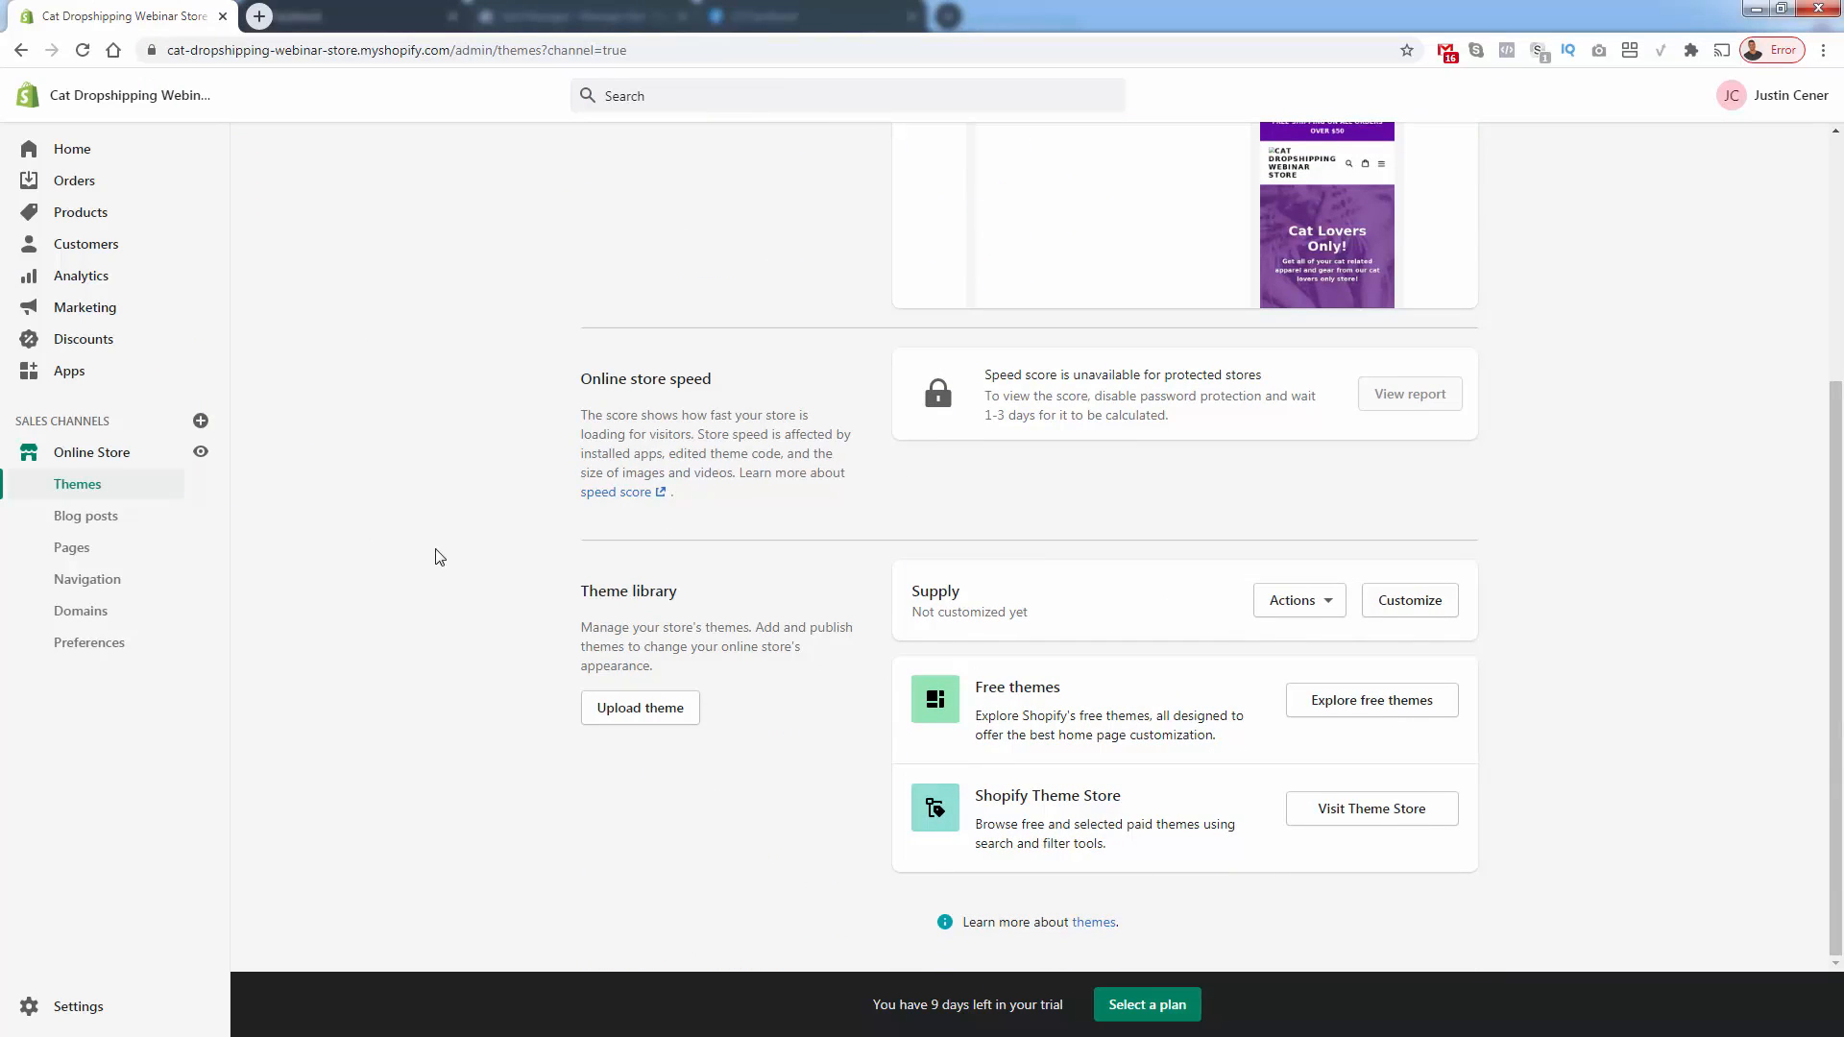
scroll(437, 552, "up", 4)
left_click(67, 646)
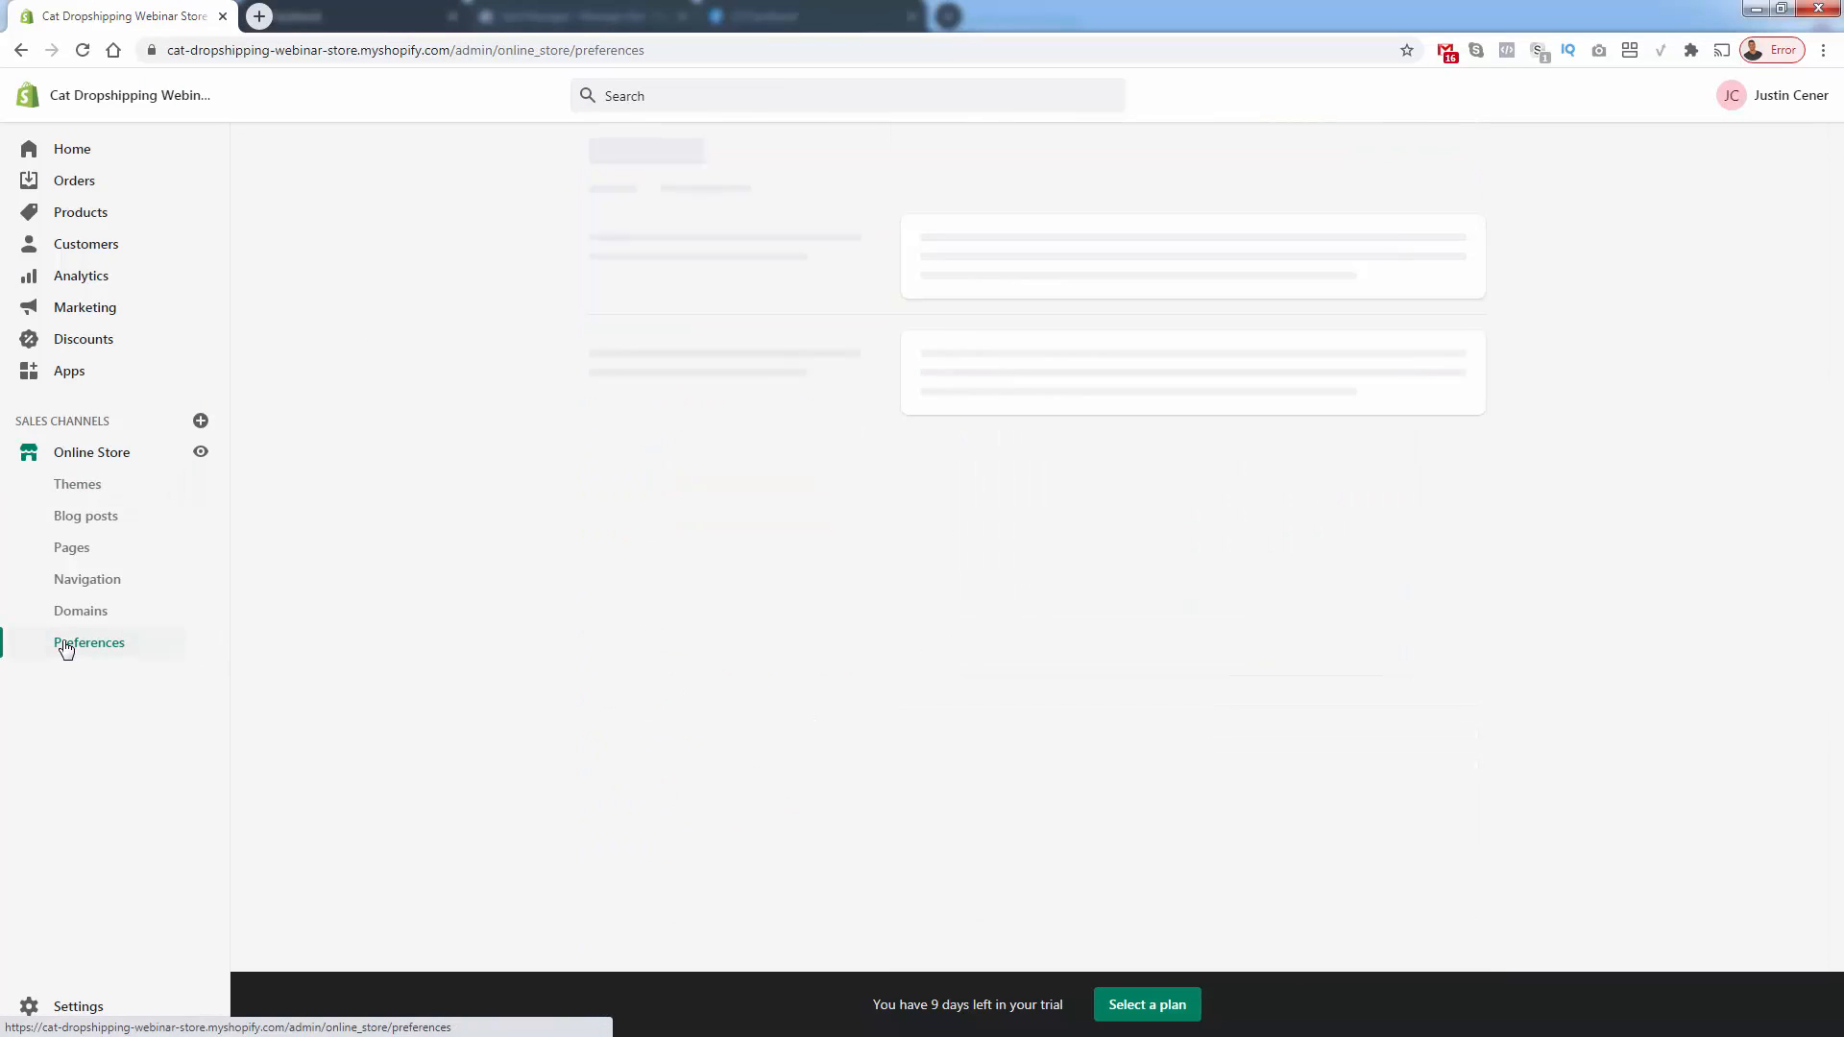
scroll(465, 626, "down", 7)
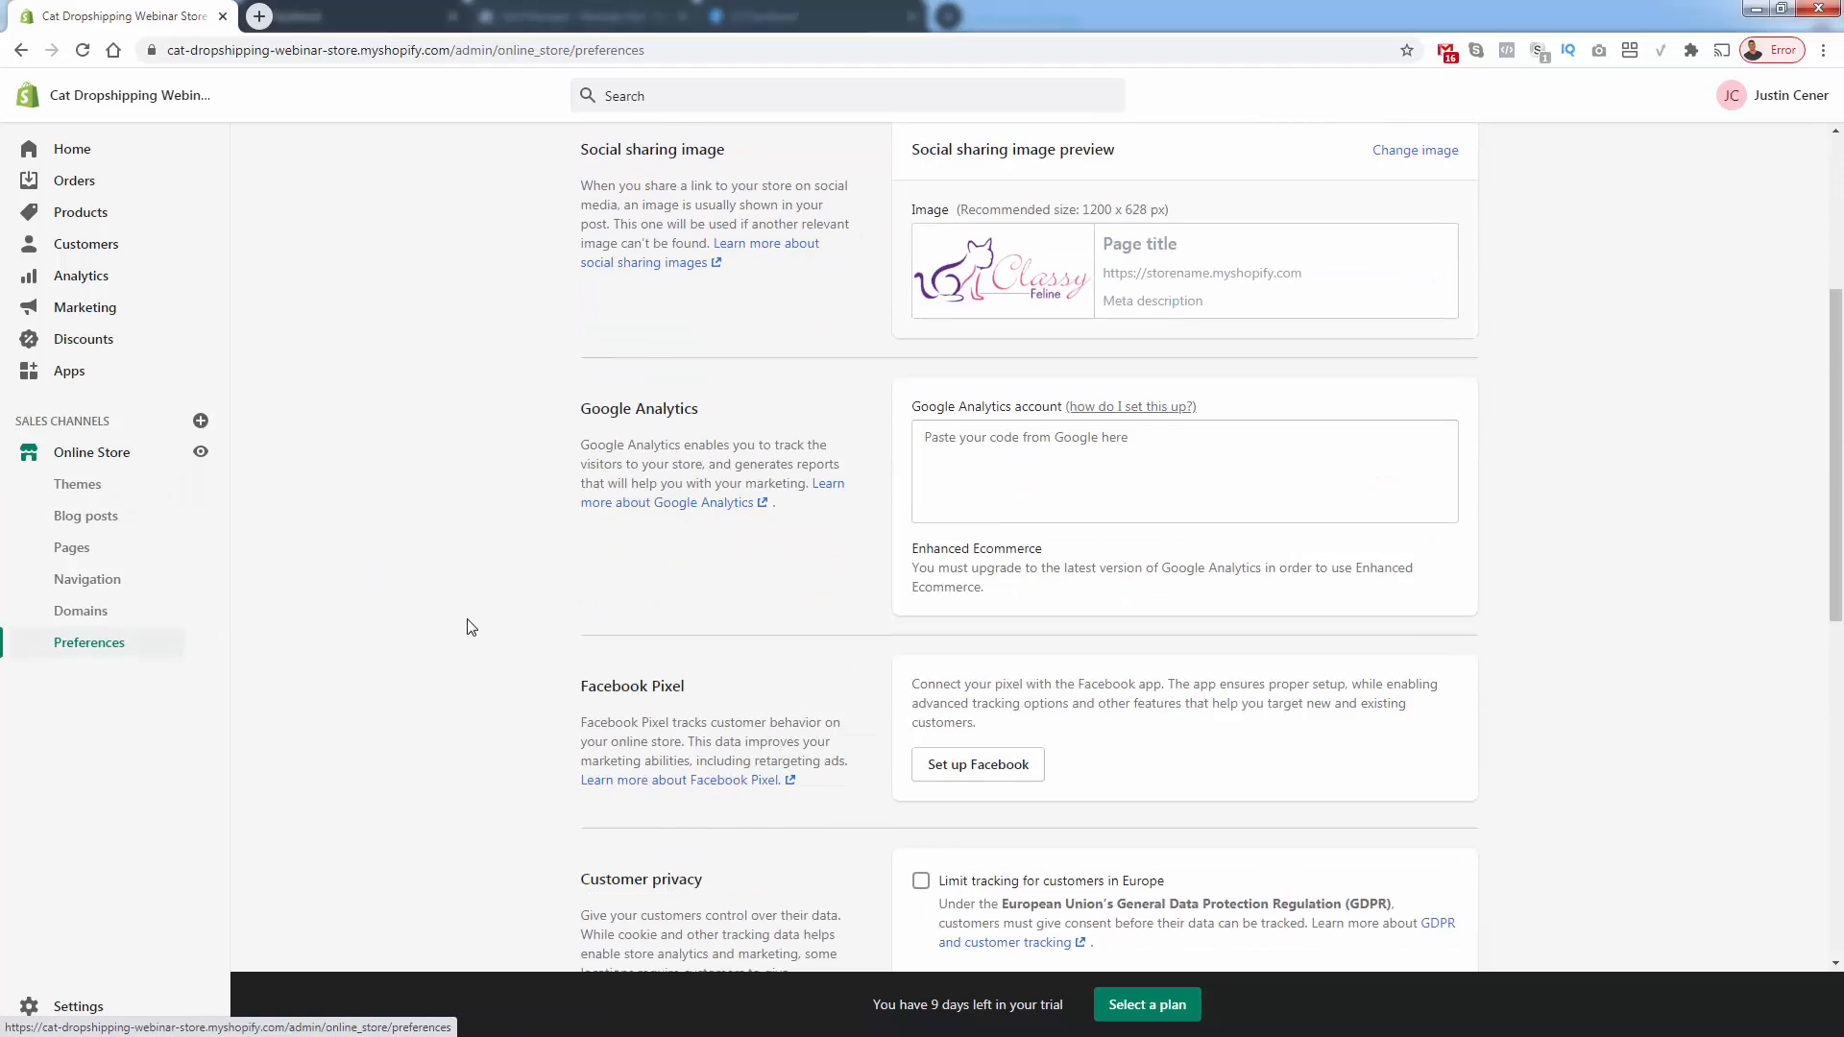
Step: Start the Facebook app setup for the Shopify store's pixel
triple_click(659, 402)
left_click(655, 418)
left_click(983, 515)
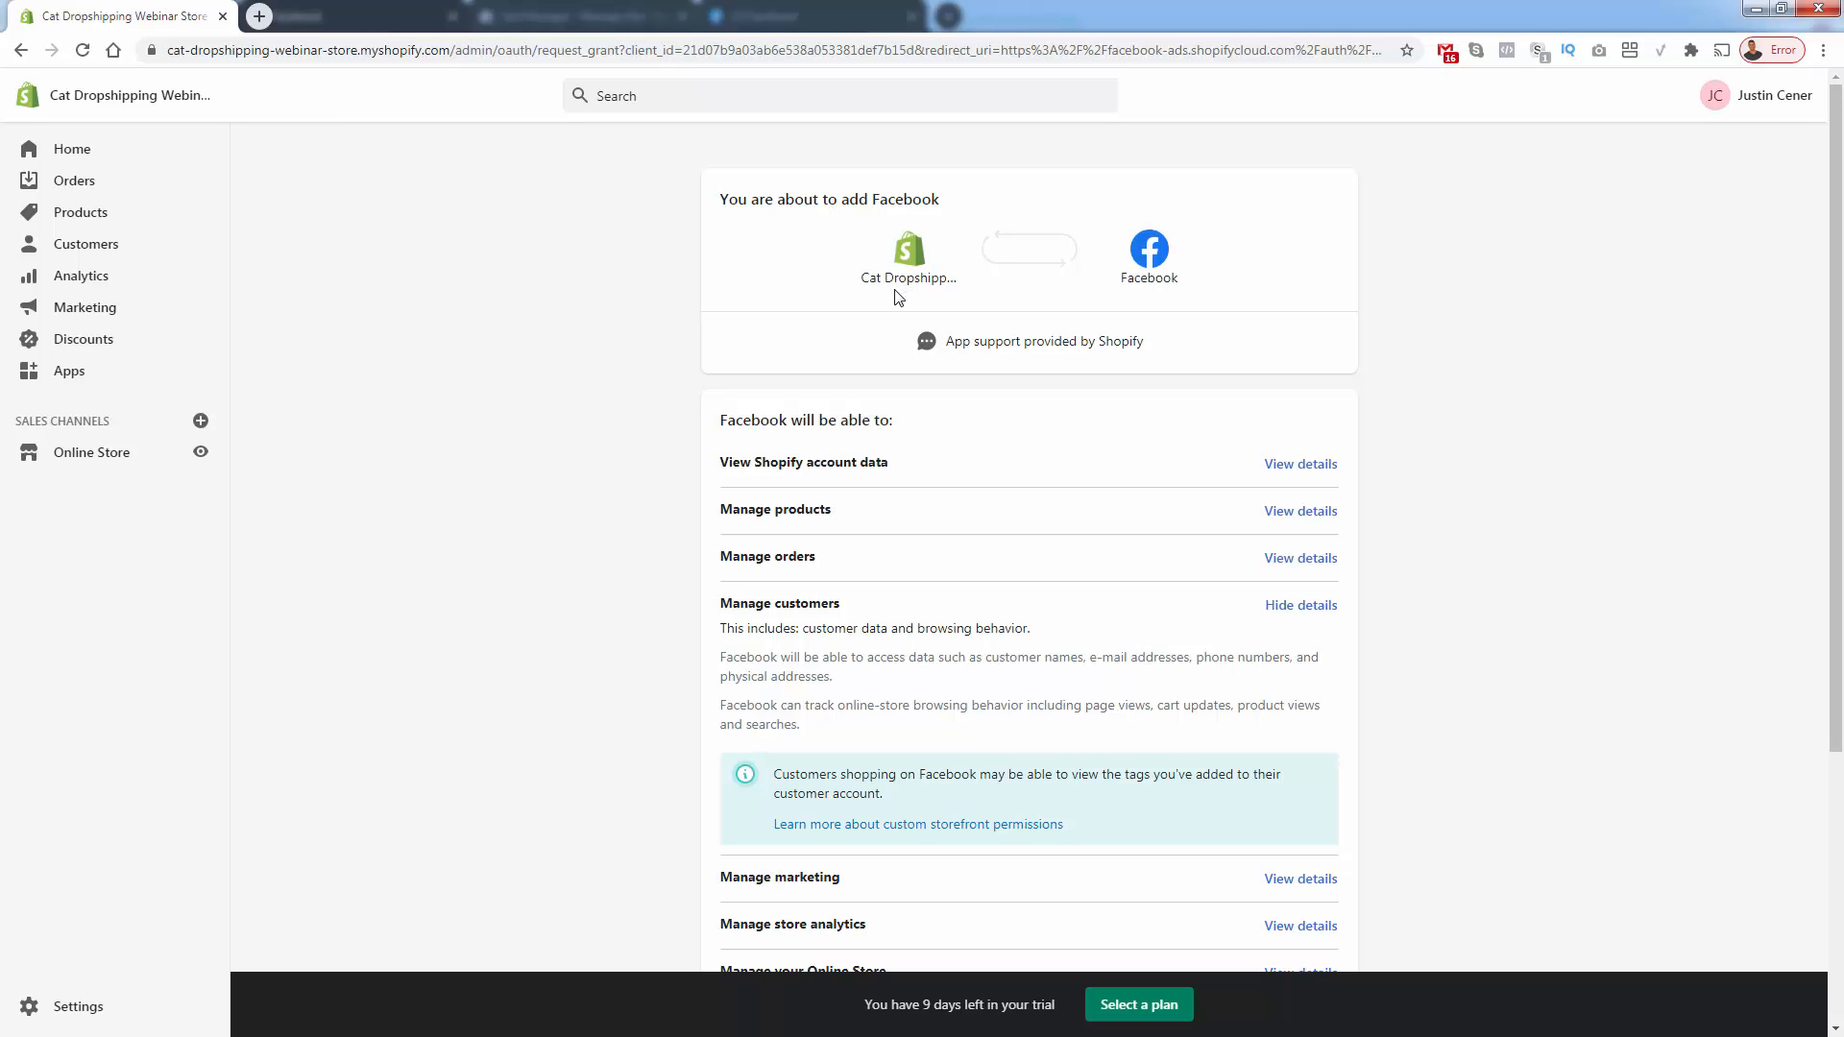
Step: Switch back to Events Manager, choose manual code installation, and copy the pixel base code
left_click_drag(164, 17, 0, 125)
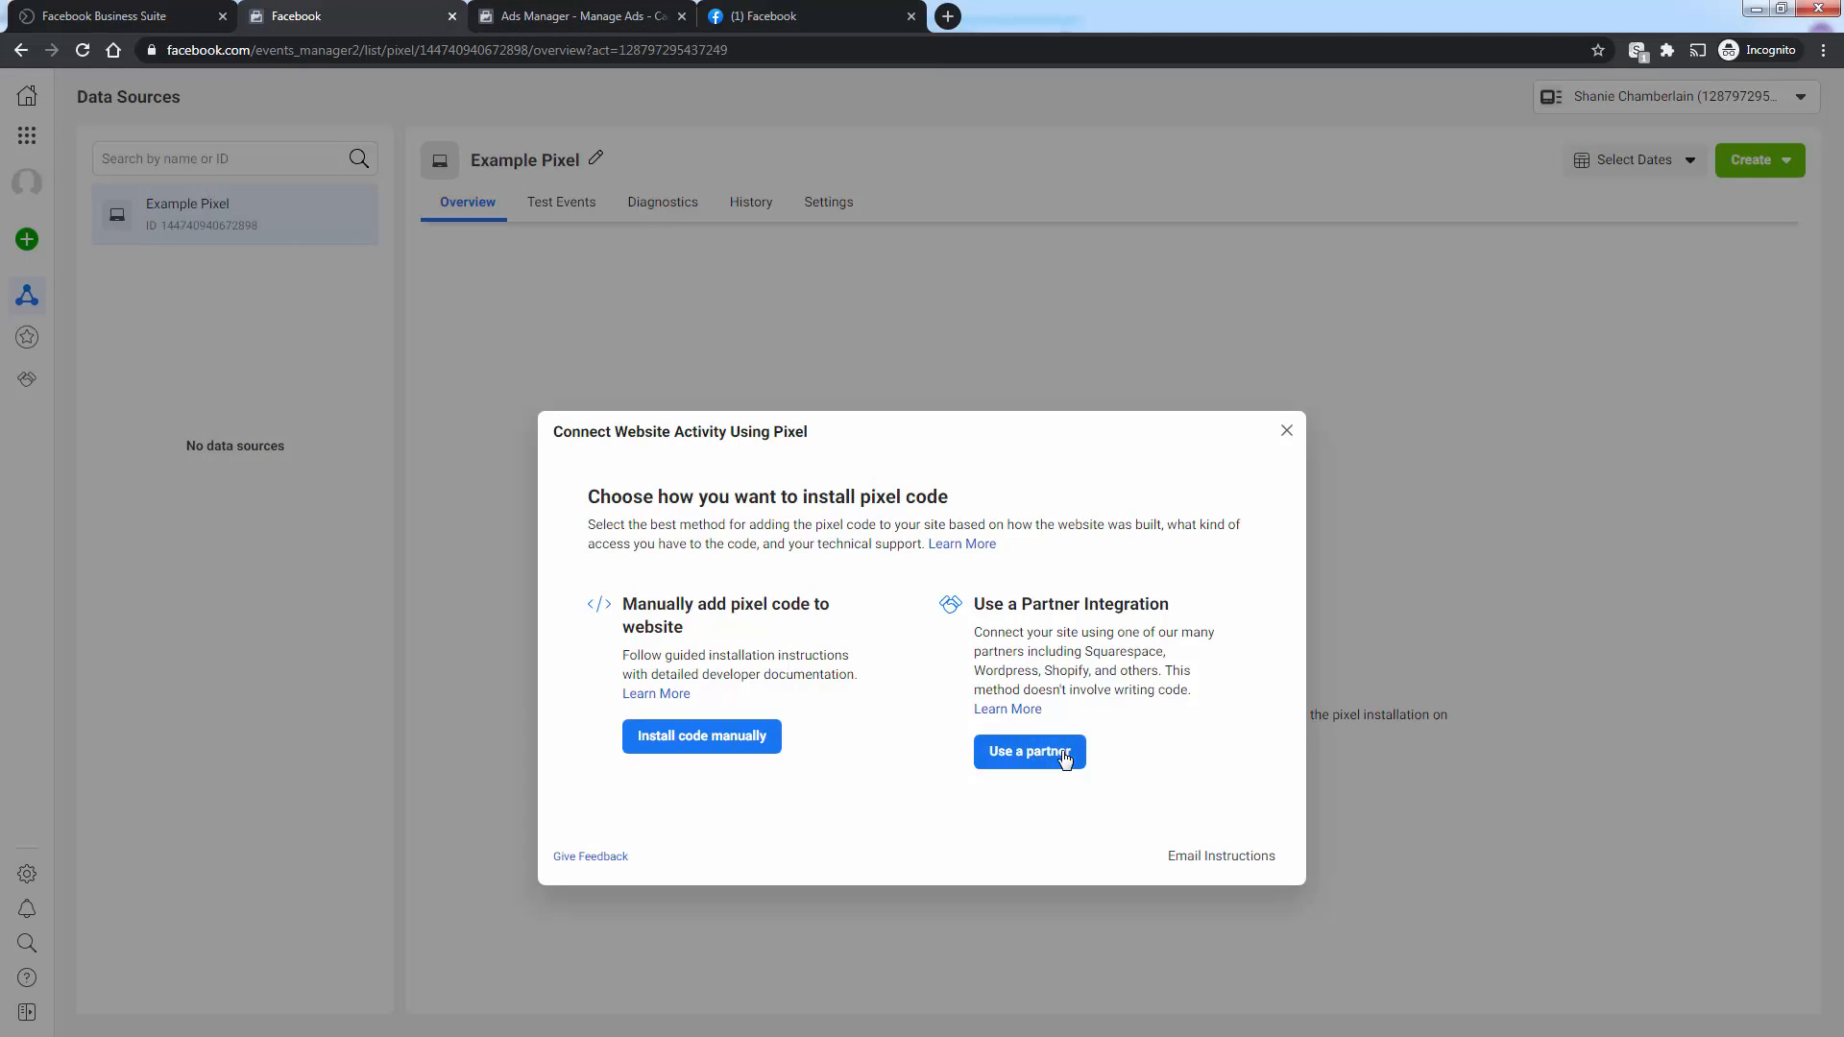
left_click(657, 741)
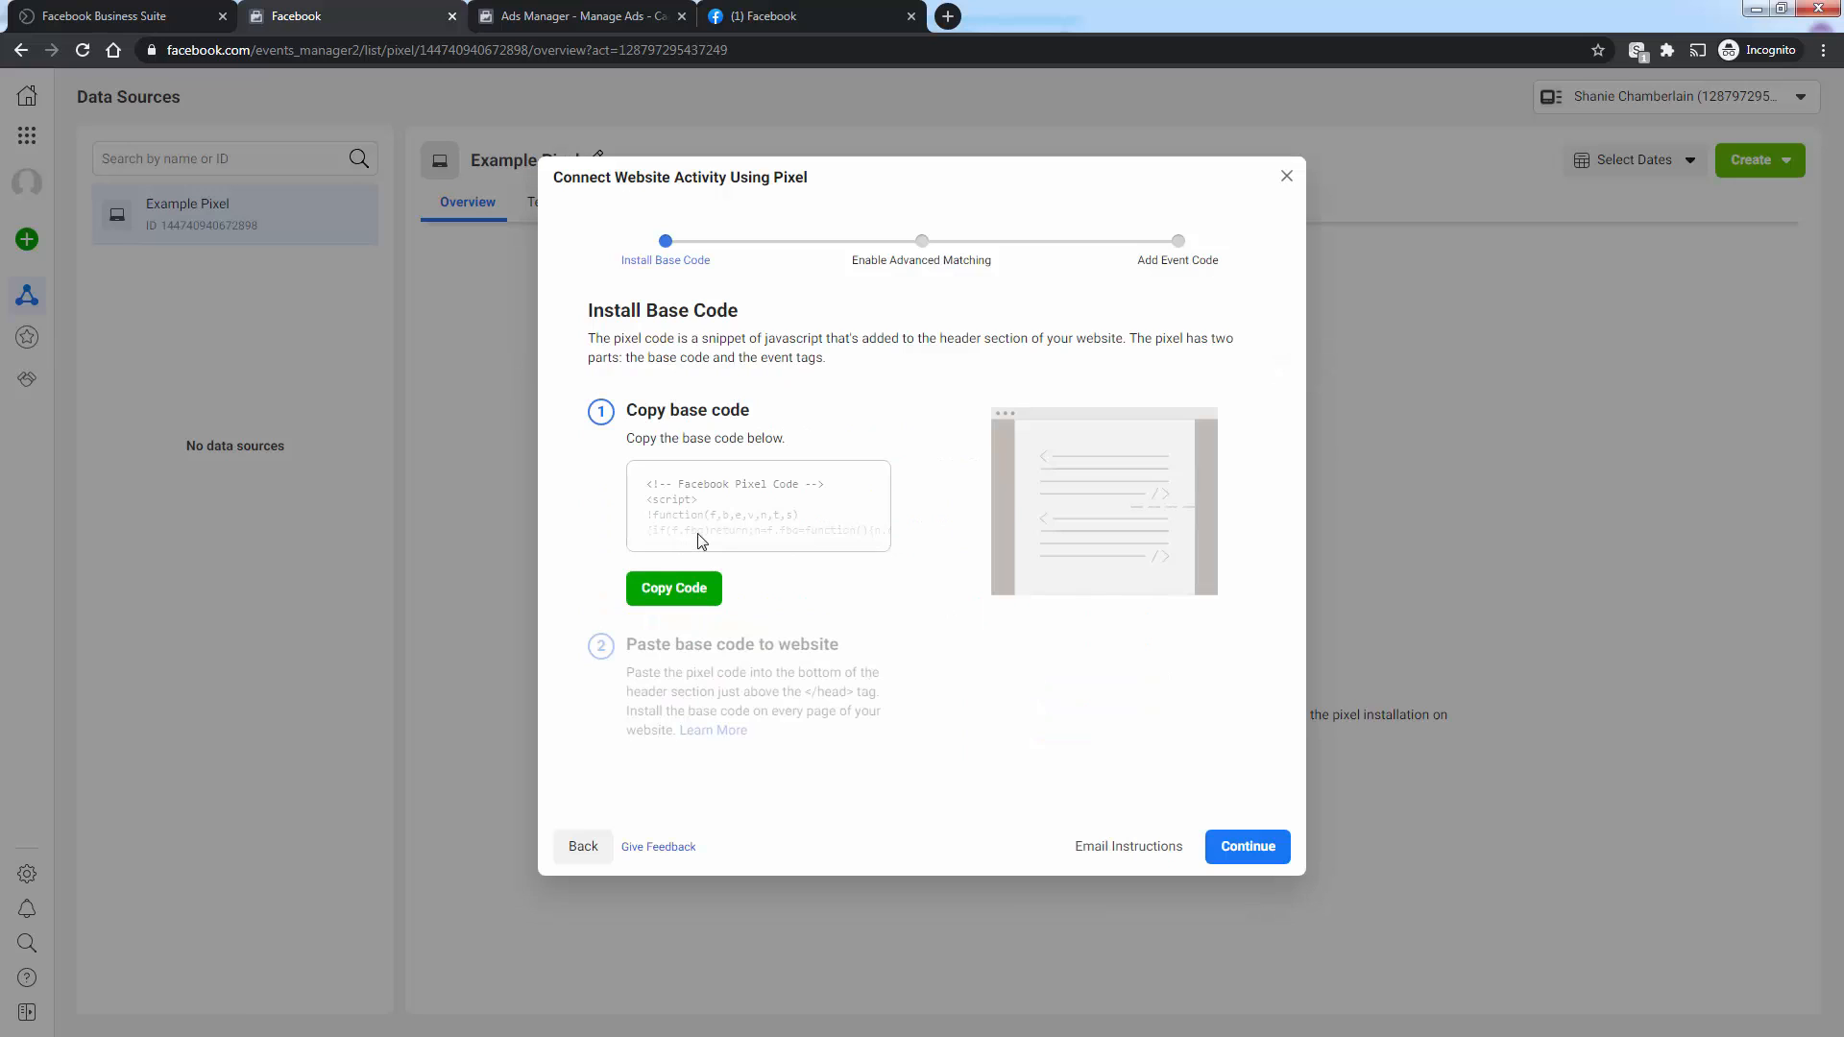
left_click(675, 587)
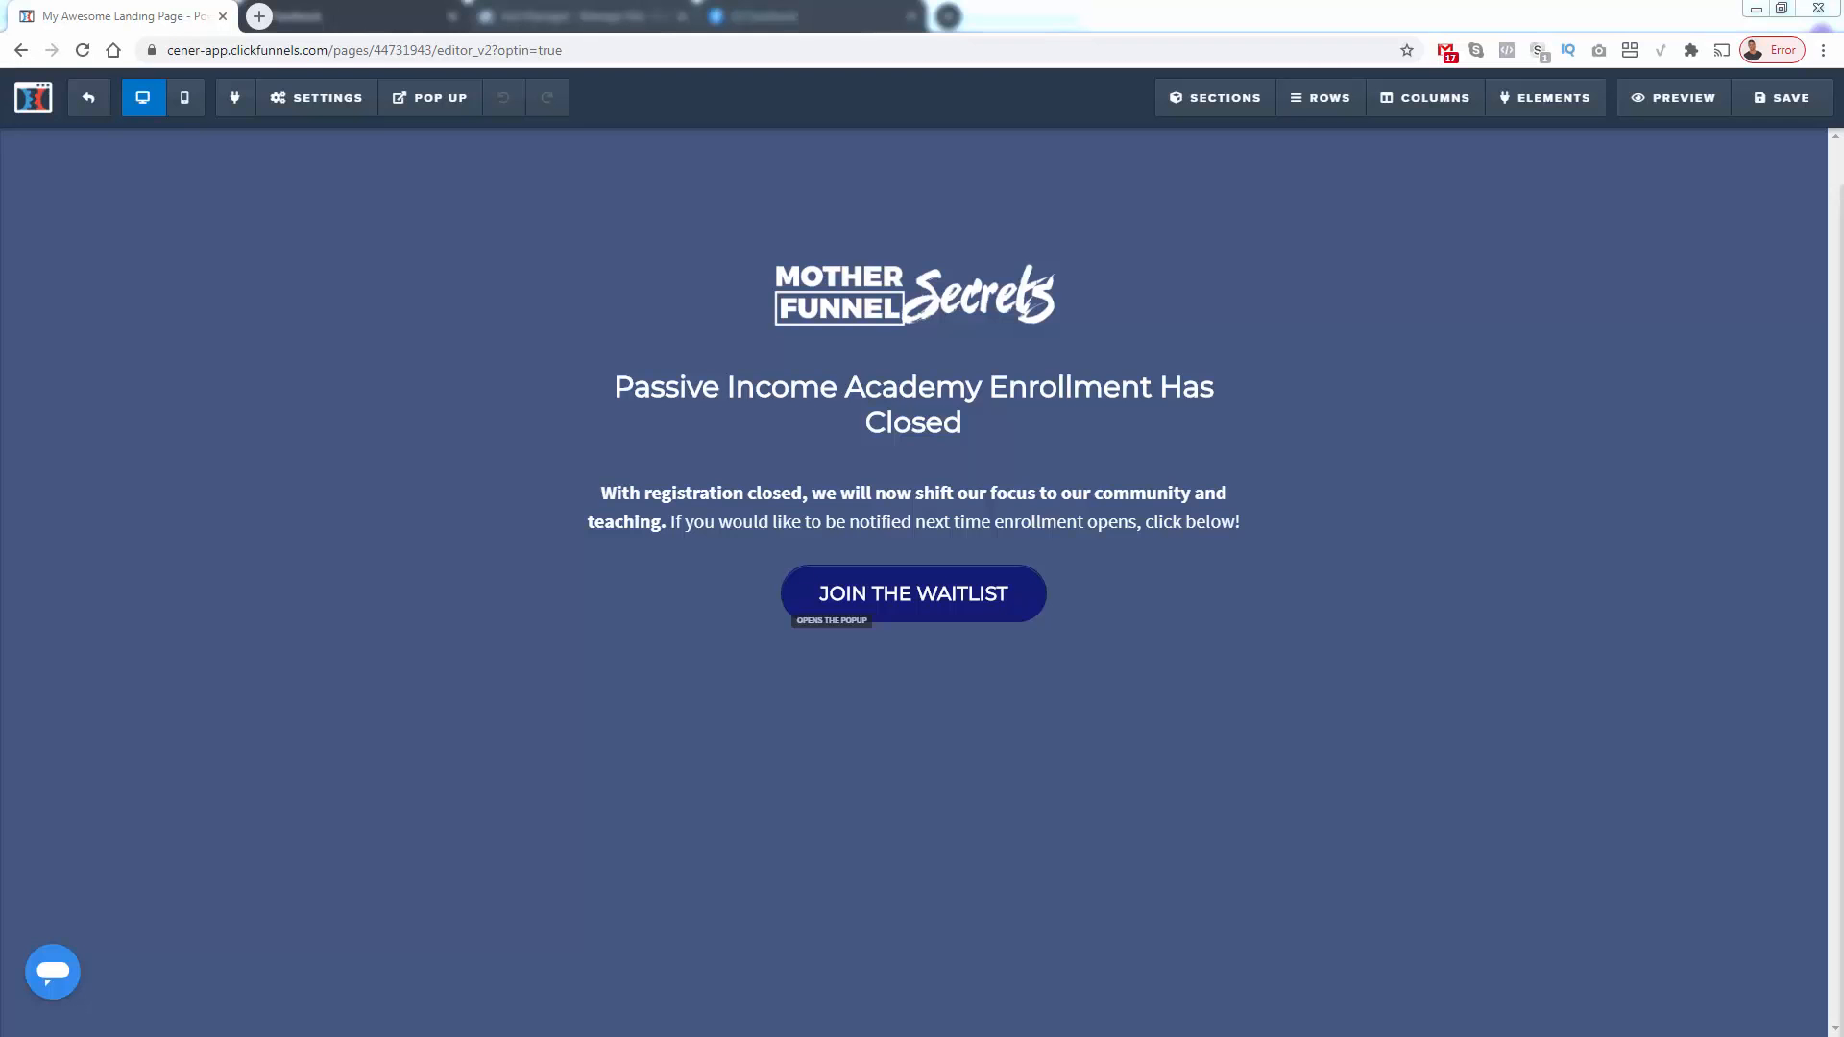
Step: In ClickFunnels, paste the pixel base code into the landing page's header tracking code and save the page
left_click(328, 97)
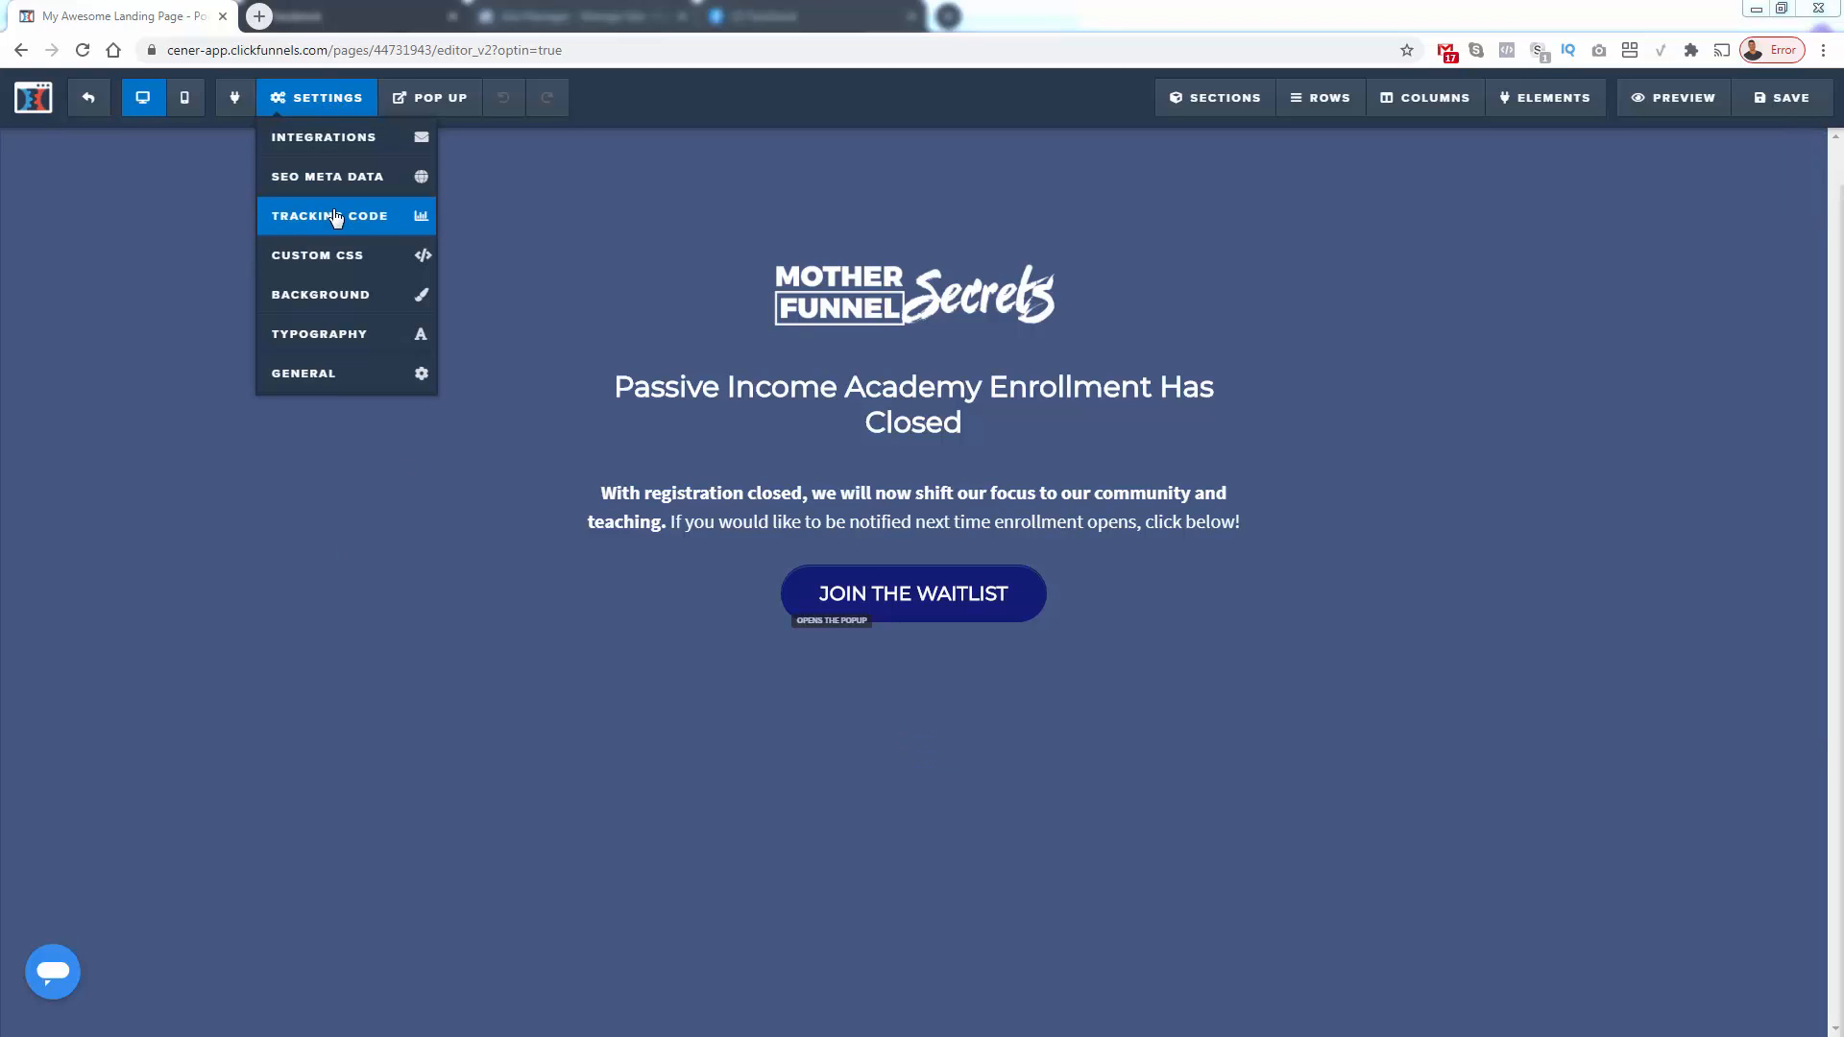
left_click(332, 218)
right_click(714, 287)
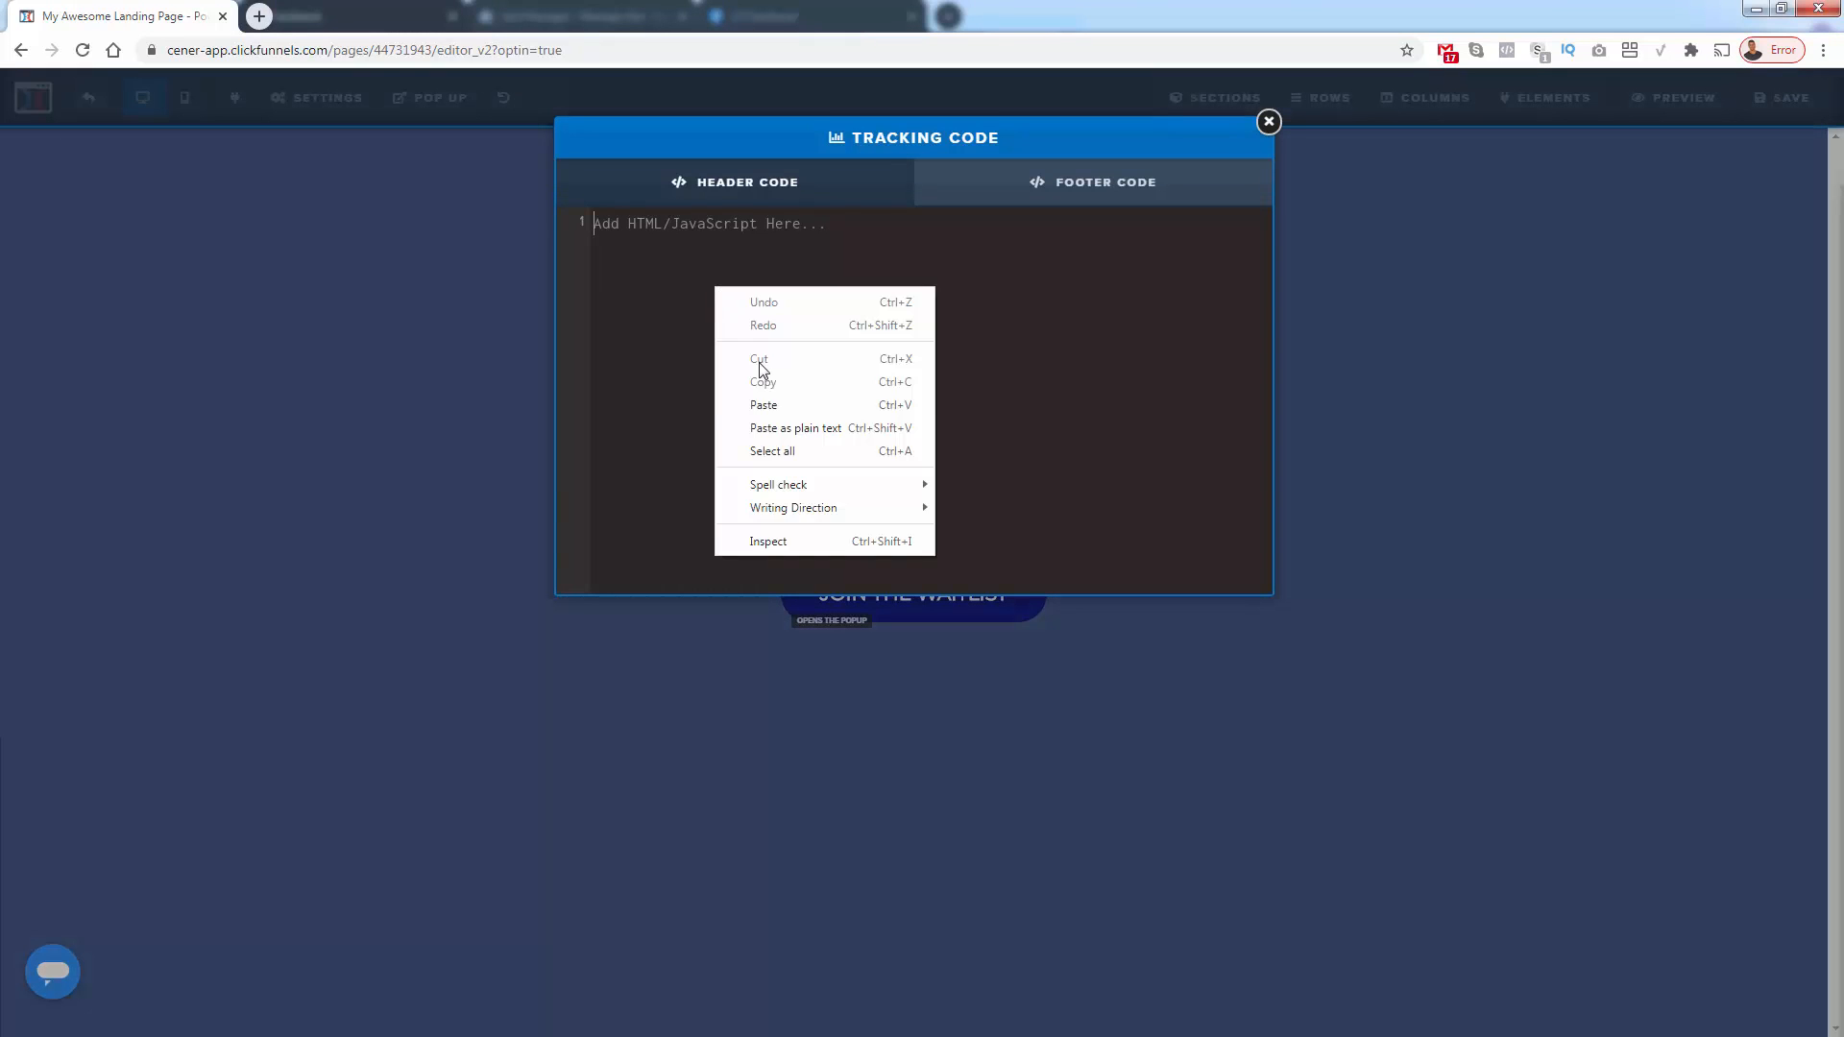
left_click(772, 400)
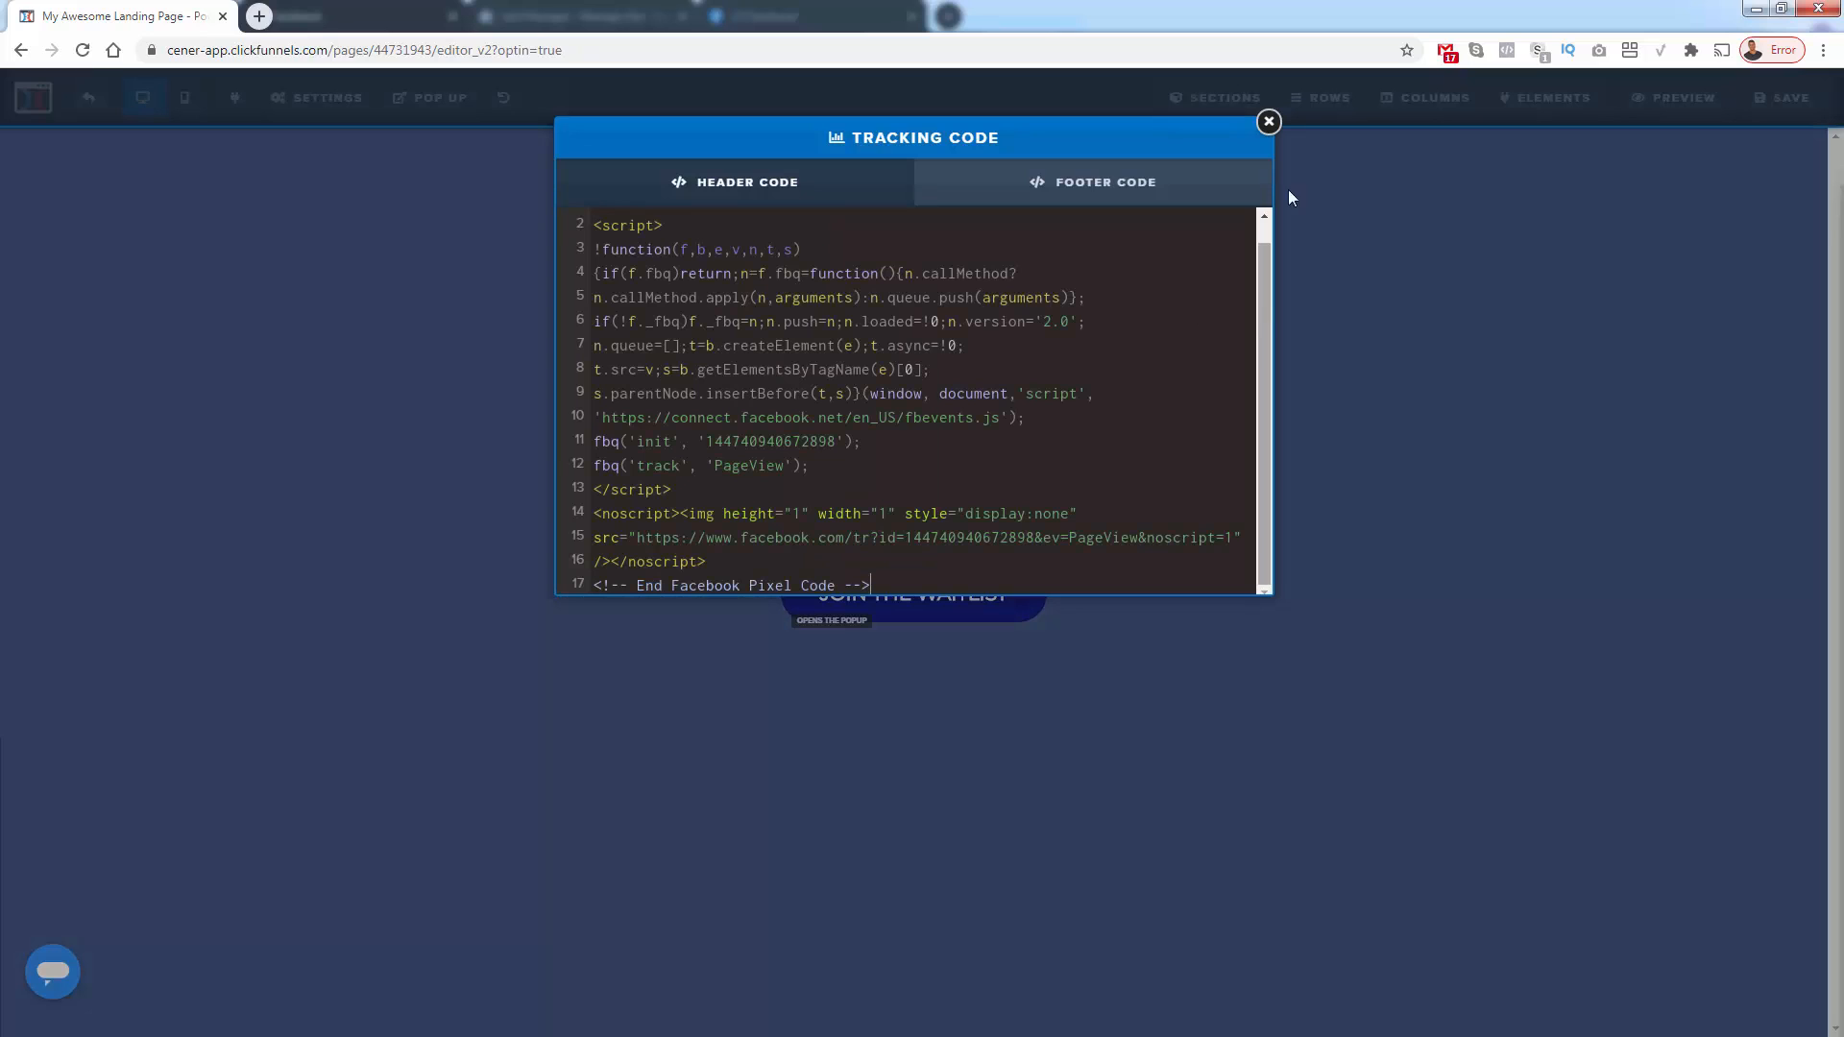
left_click(1269, 121)
left_click(1773, 107)
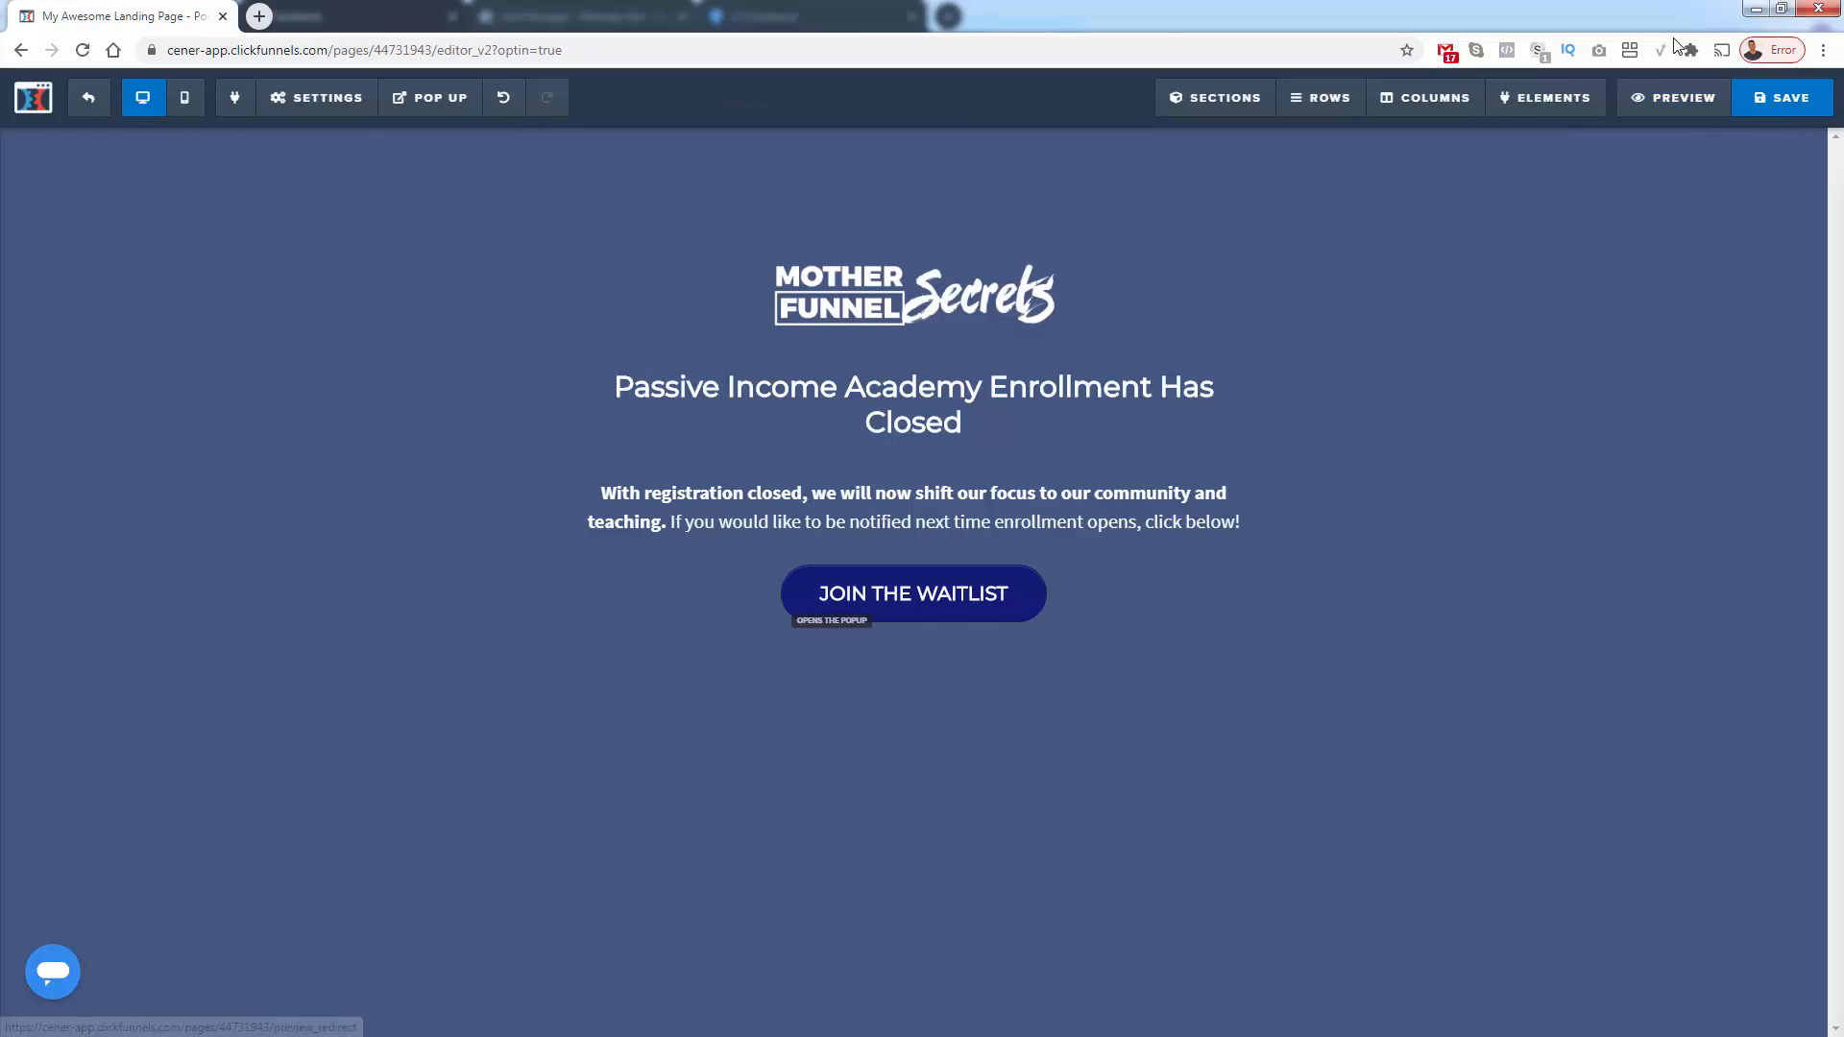
Step: Return to Events Manager, continue past Automatic Advanced Matching with it left off, and close the pixel setup at the event code stage
double_click(1611, 19)
left_click(1610, 19)
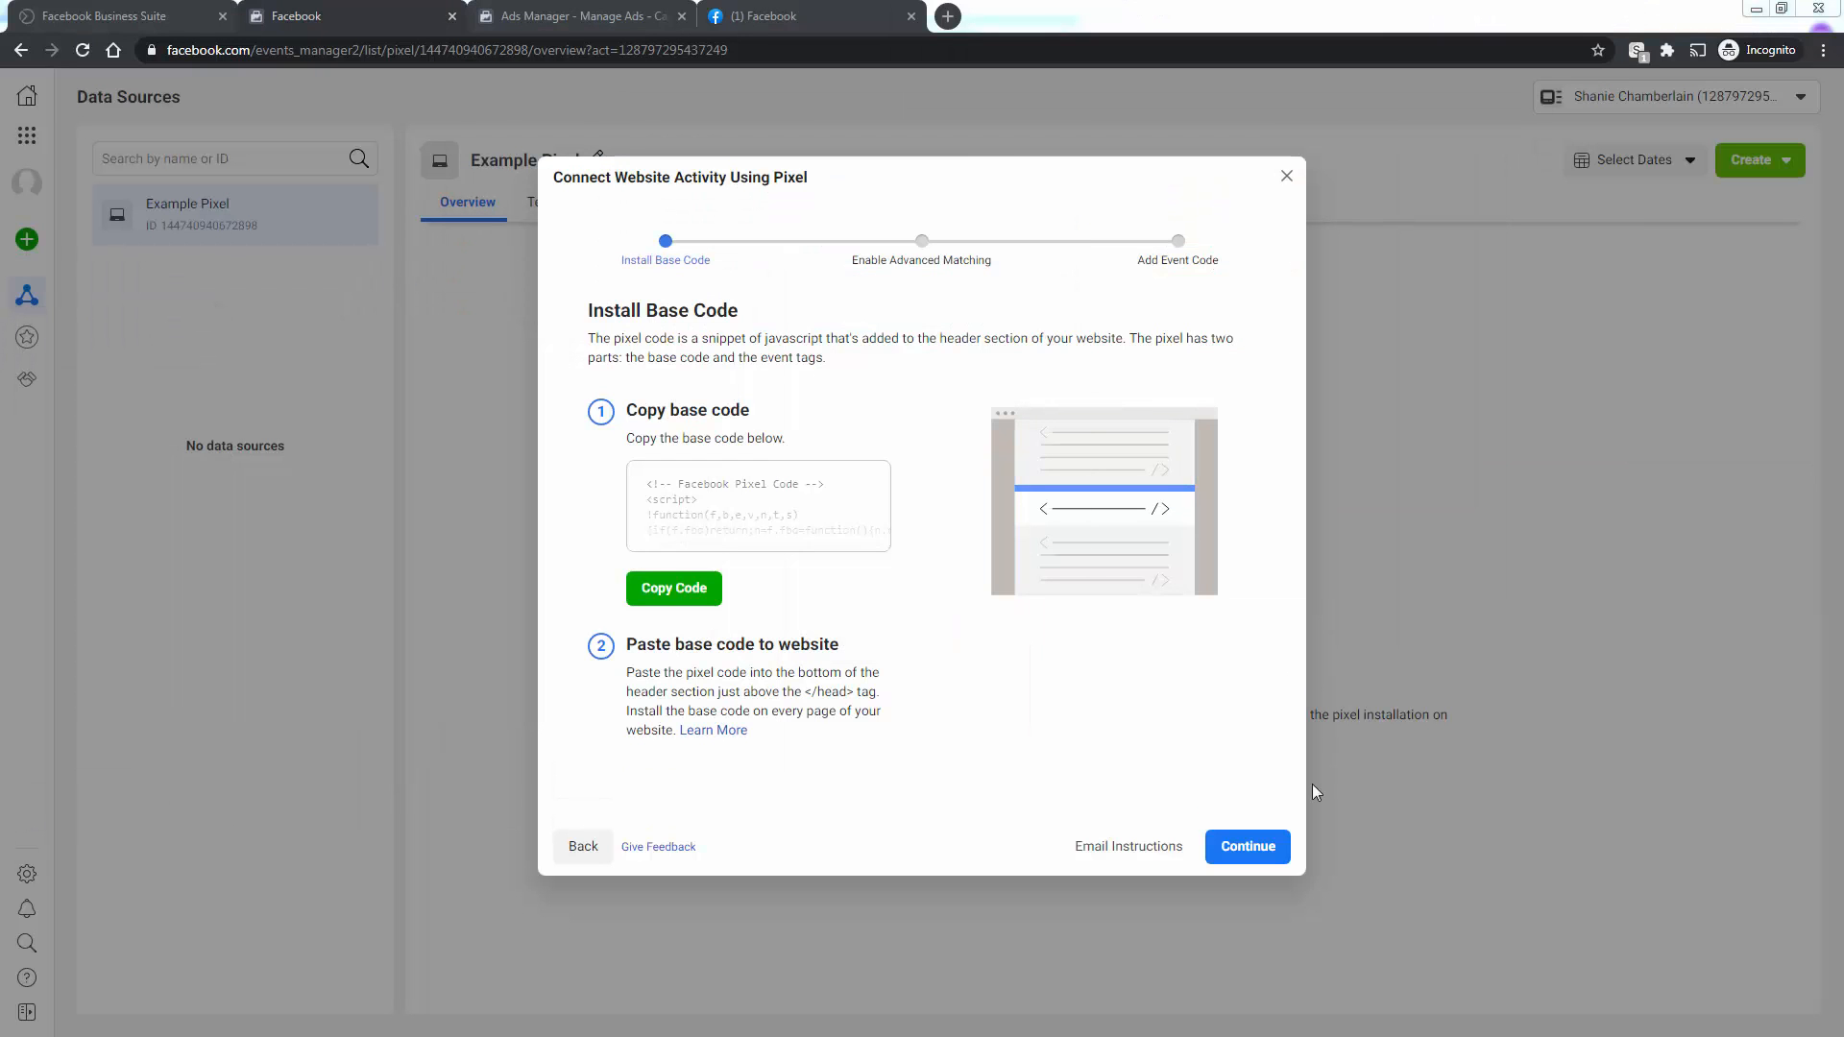
left_click(1278, 846)
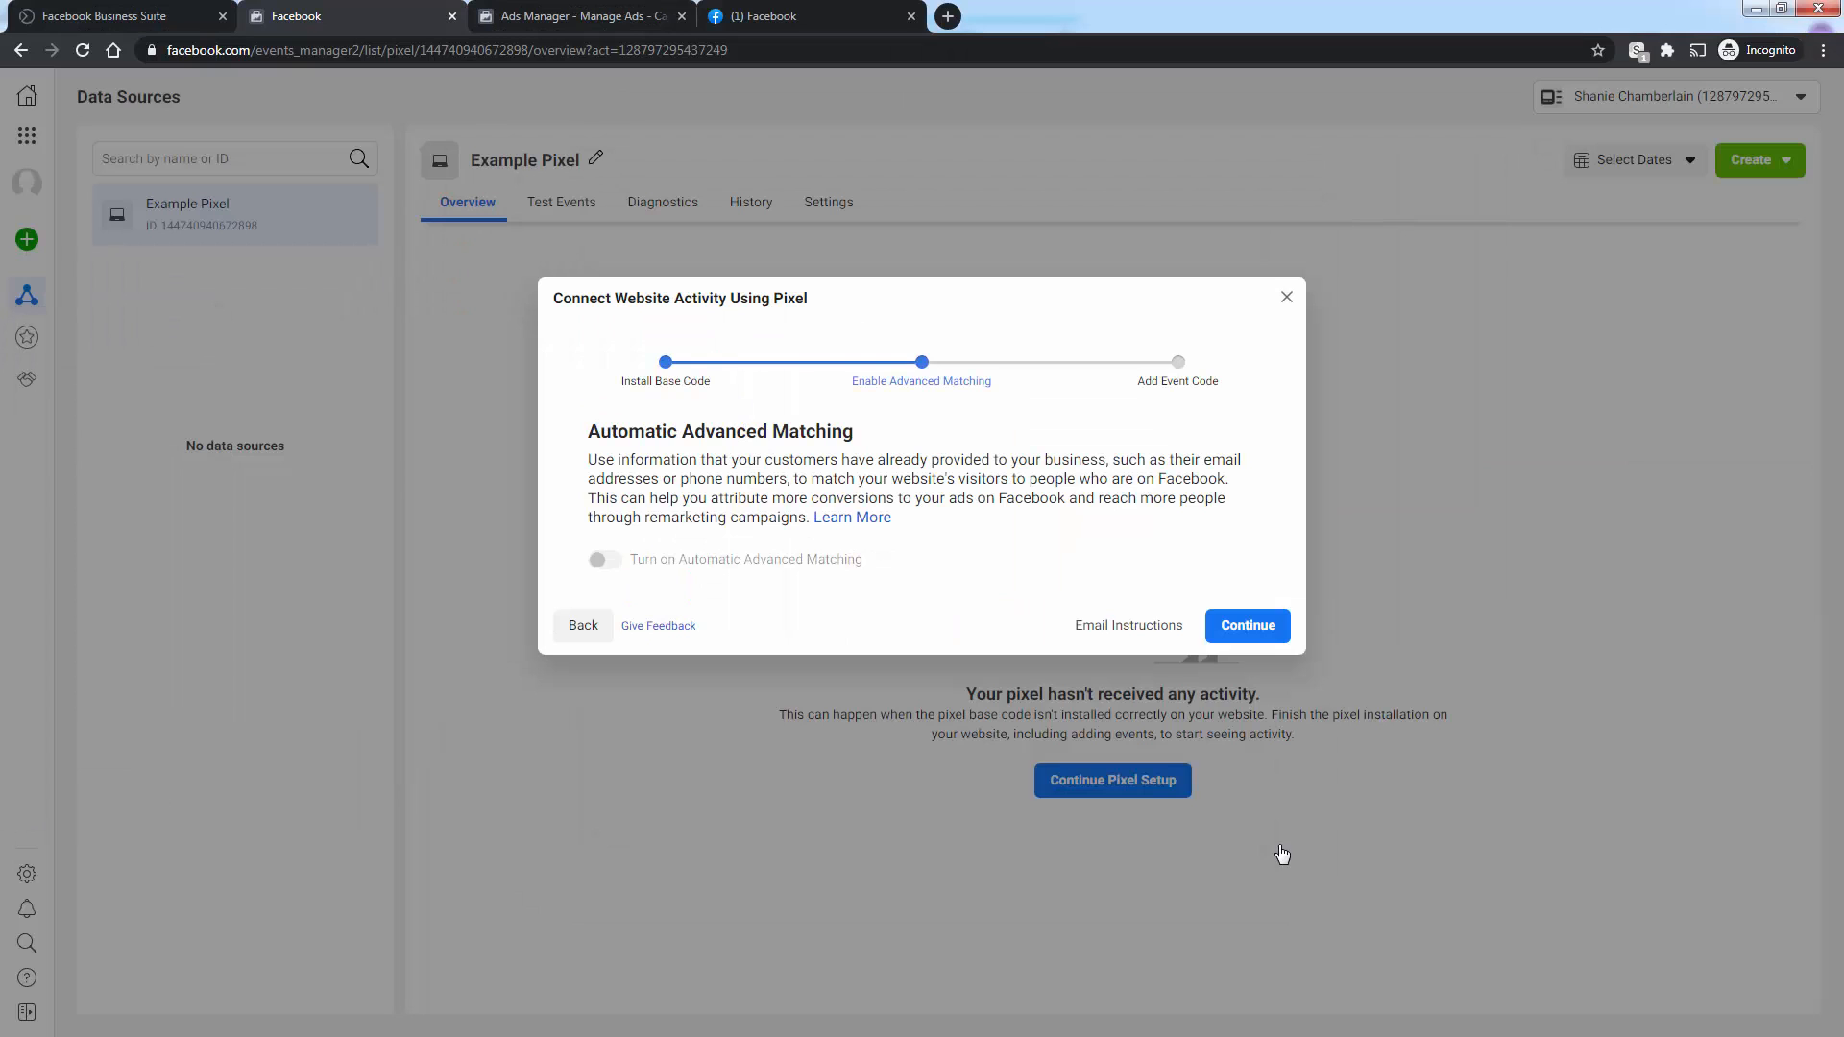
left_click(1237, 626)
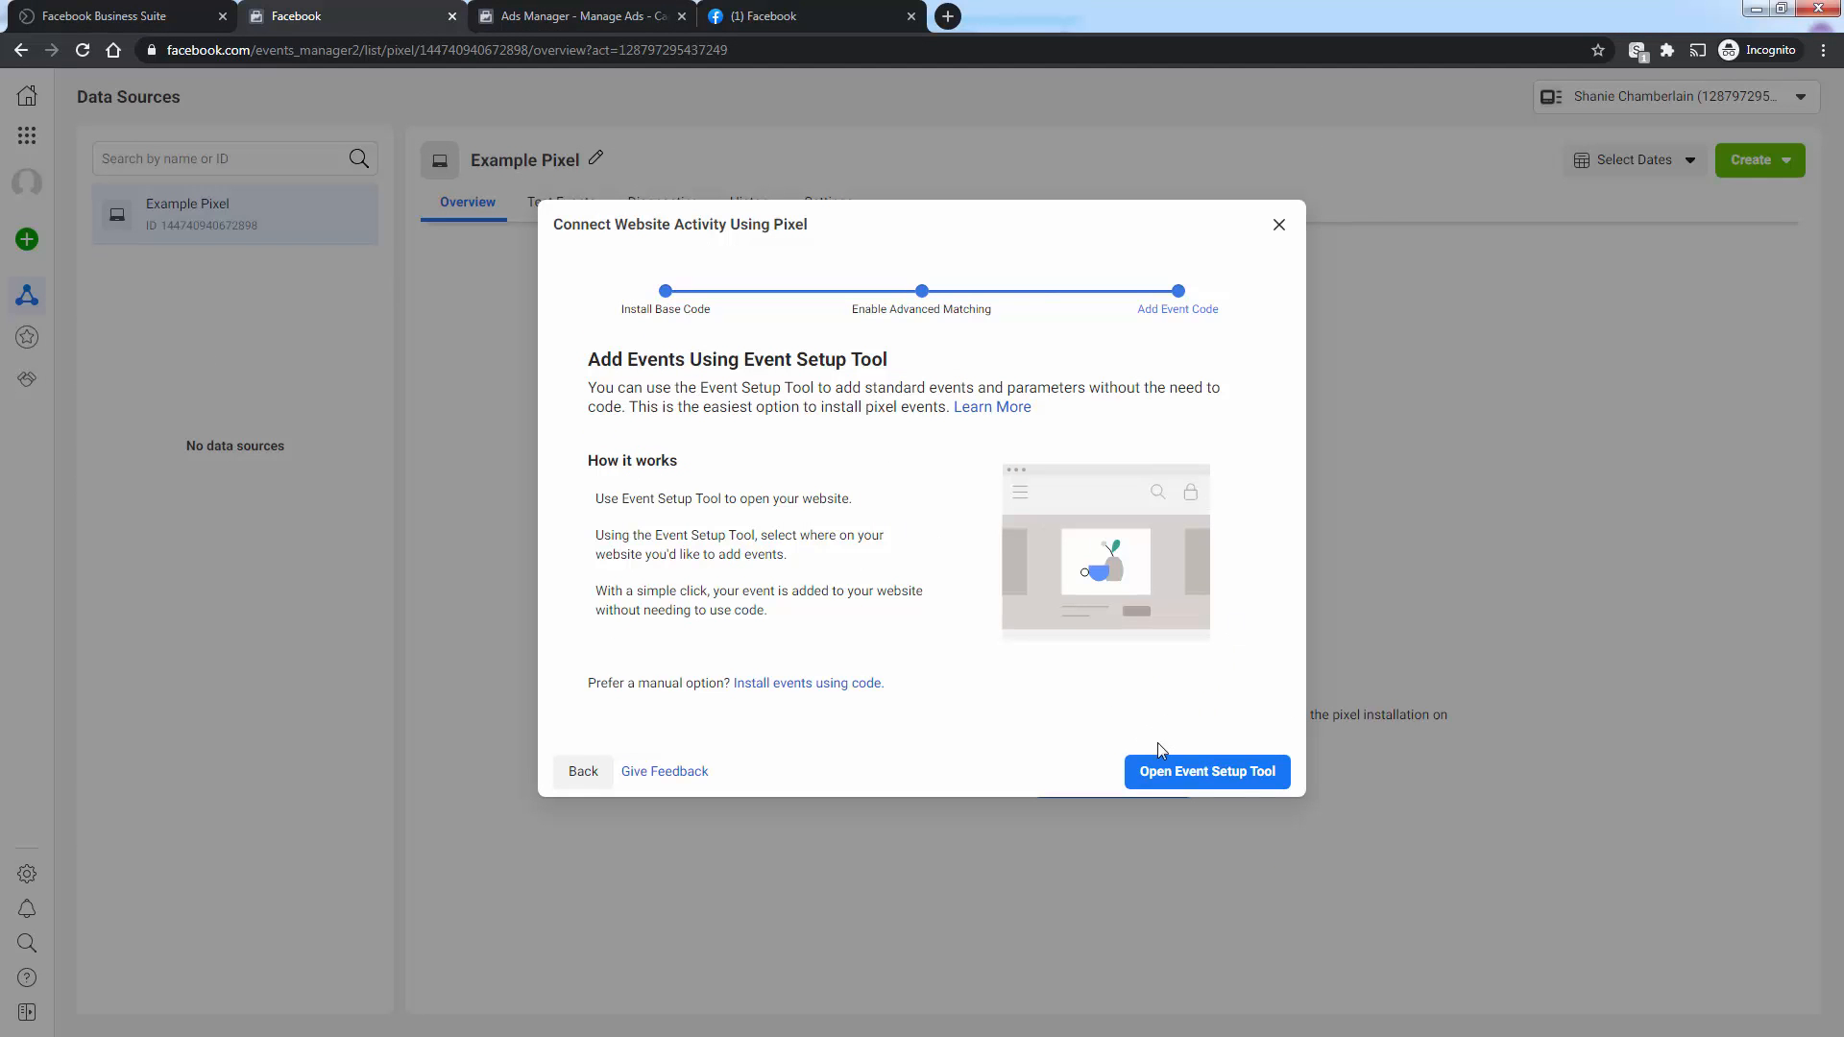
left_click(1280, 227)
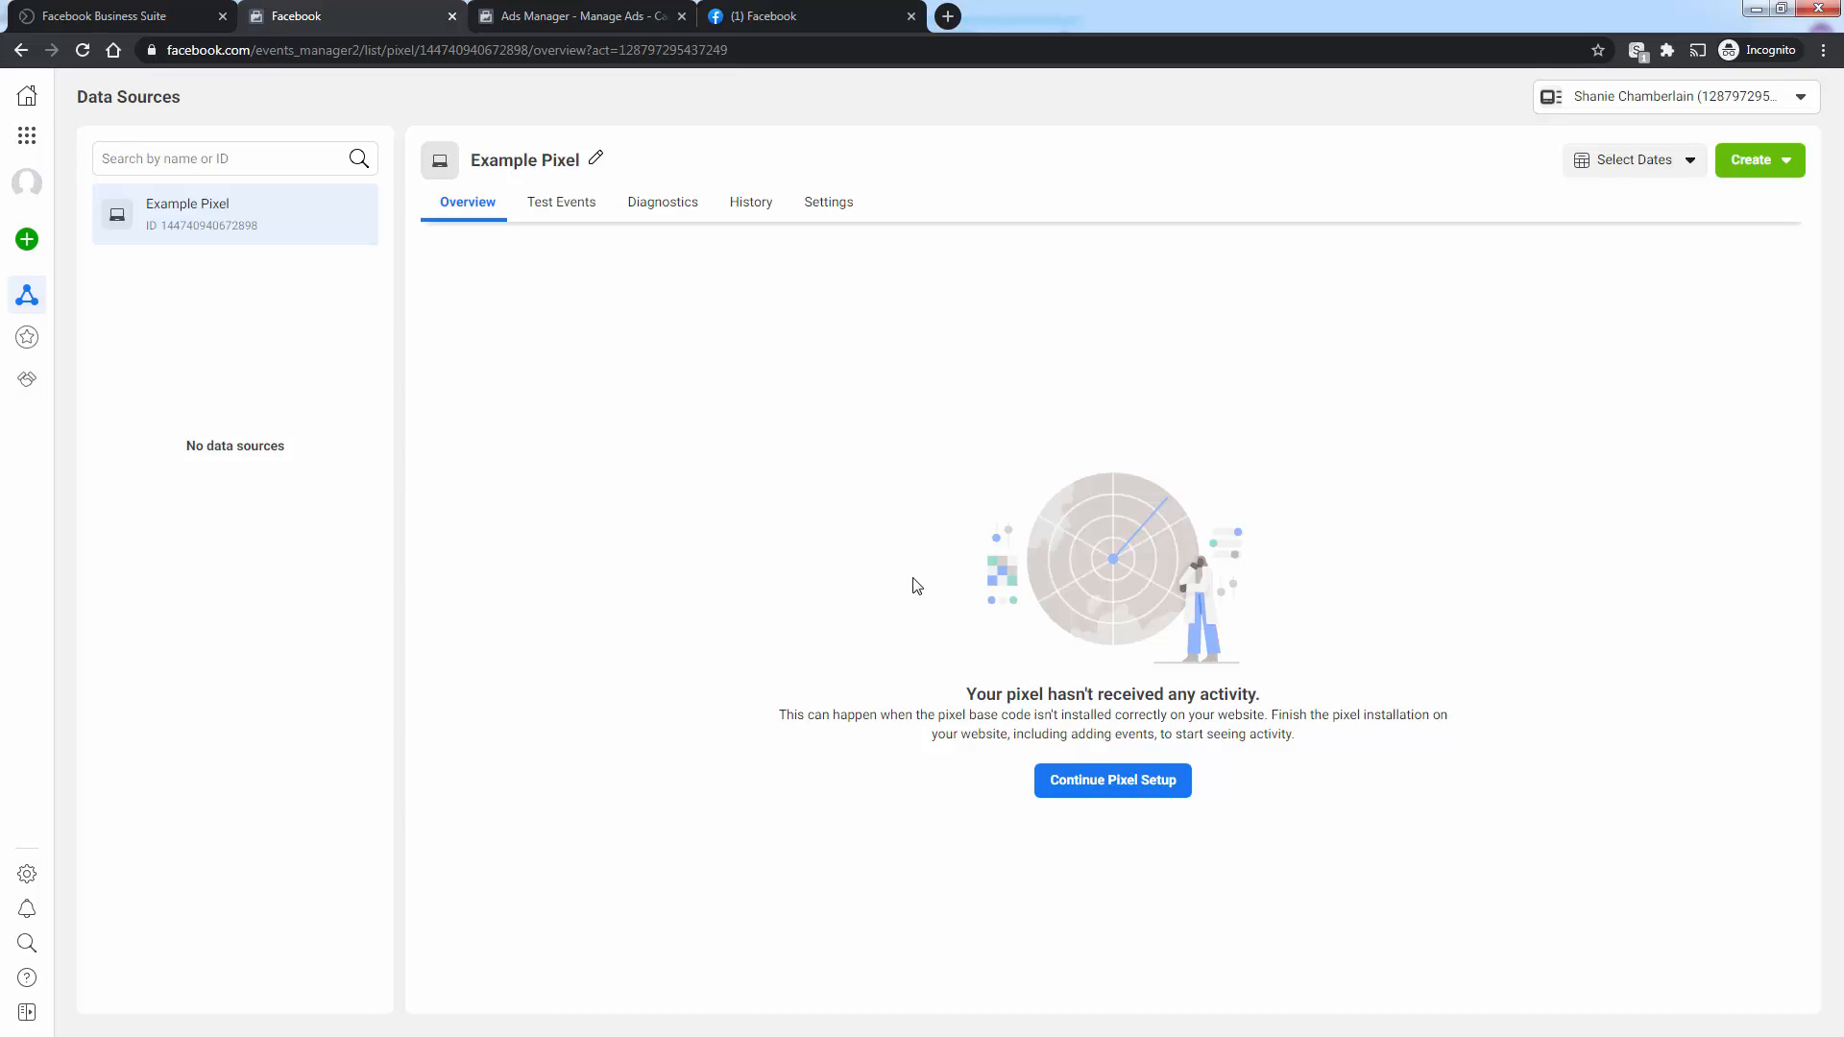
Step: Review the pixel installation methods and the creation options available for Example Pixel
left_click(1065, 786)
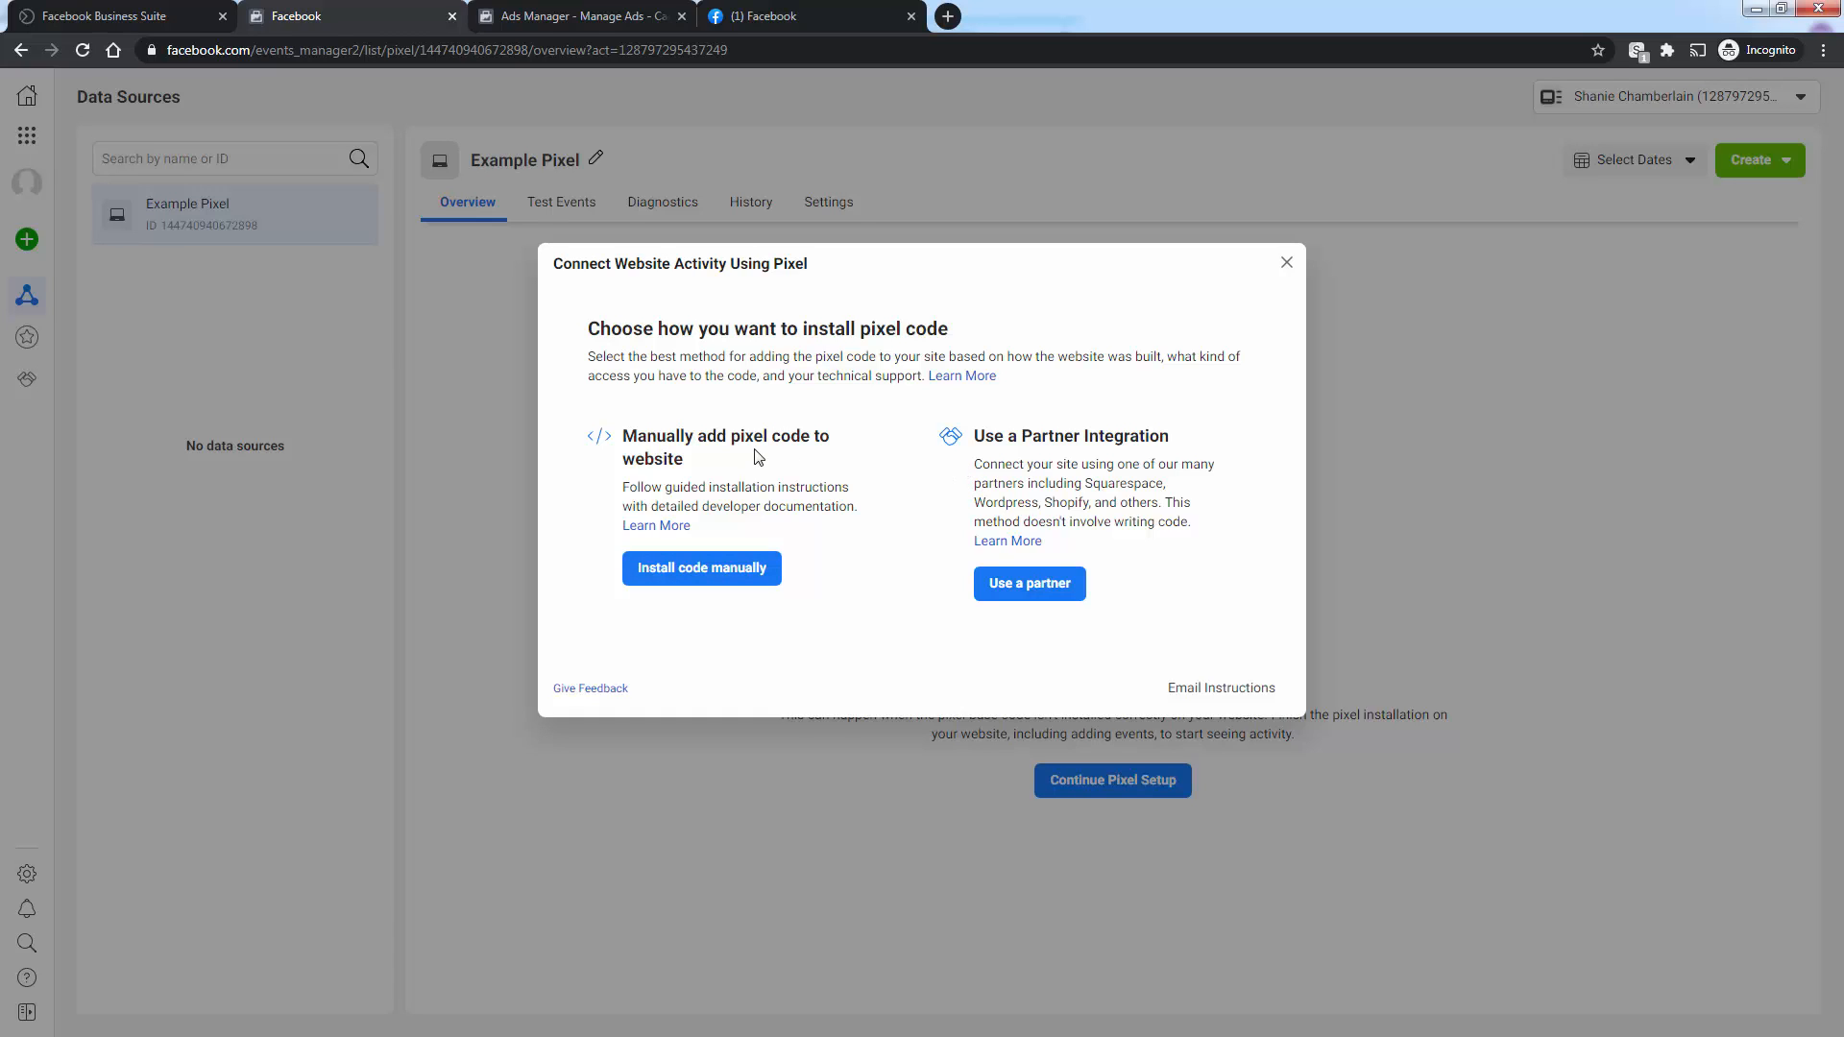
left_click(1286, 265)
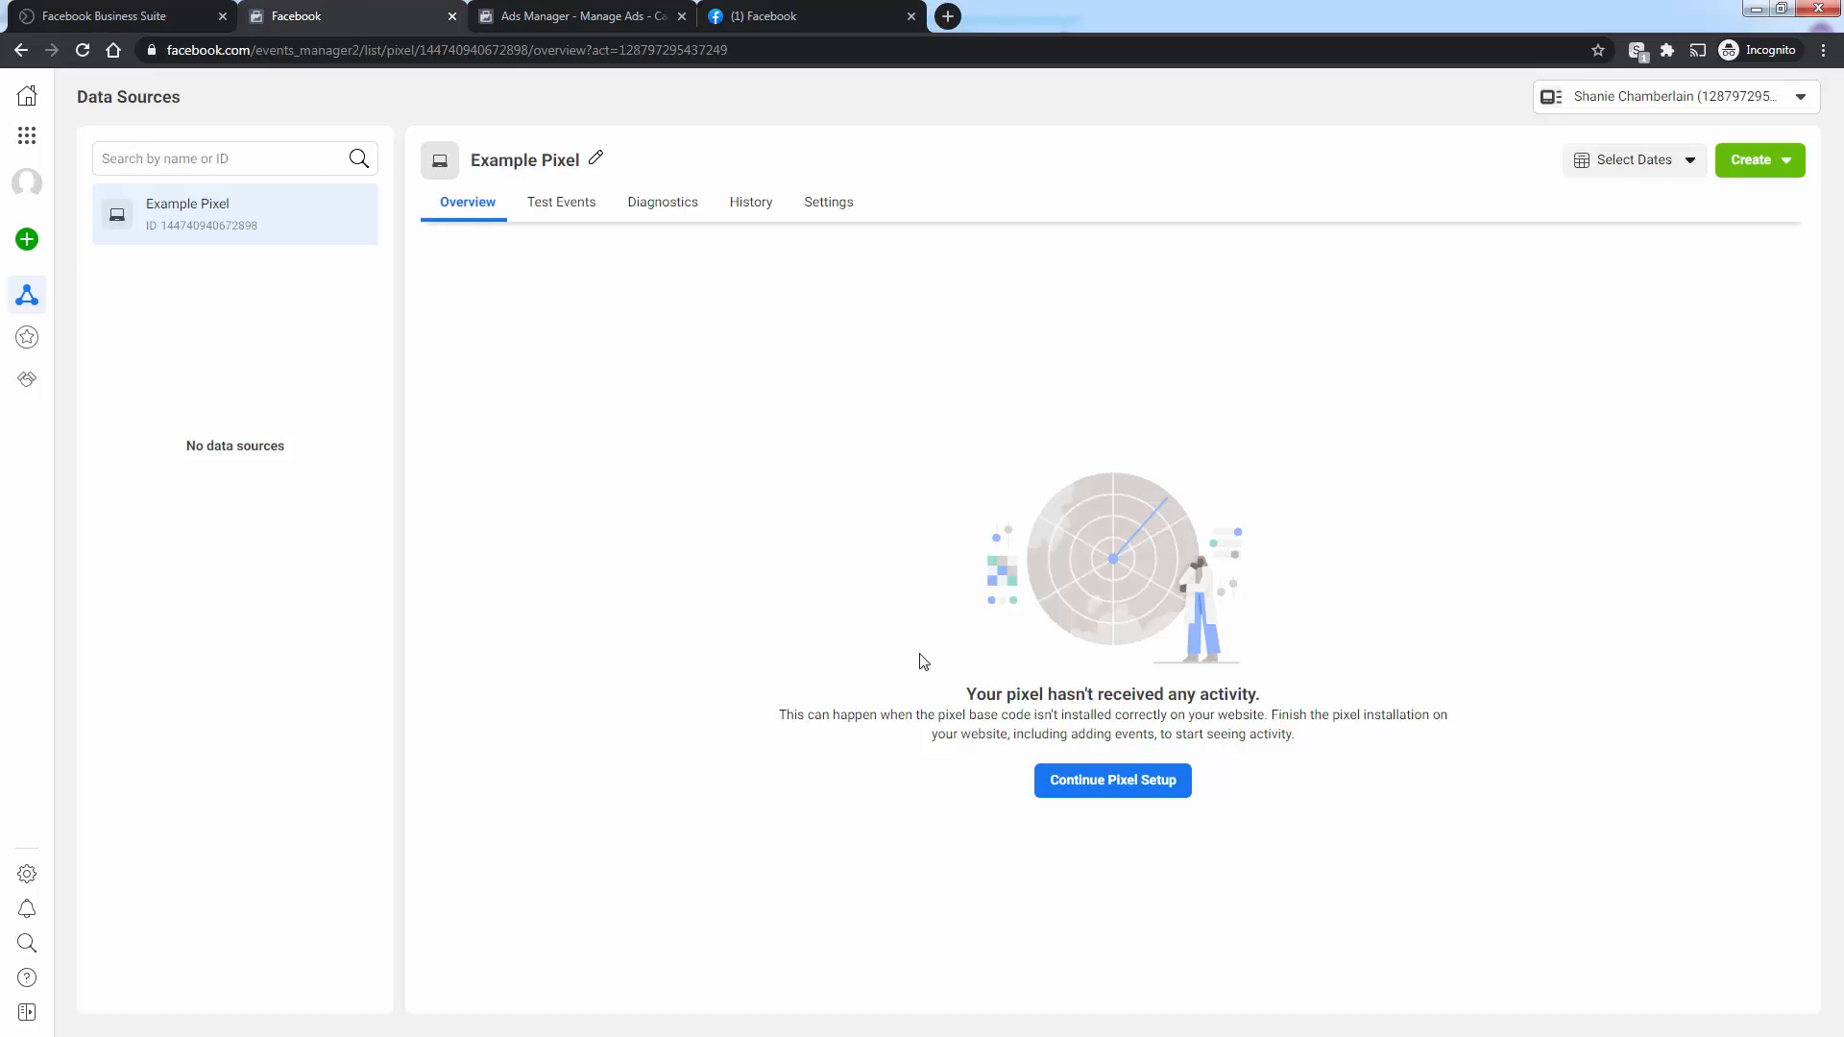
double_click(1058, 696)
left_click(920, 662)
left_click(1757, 160)
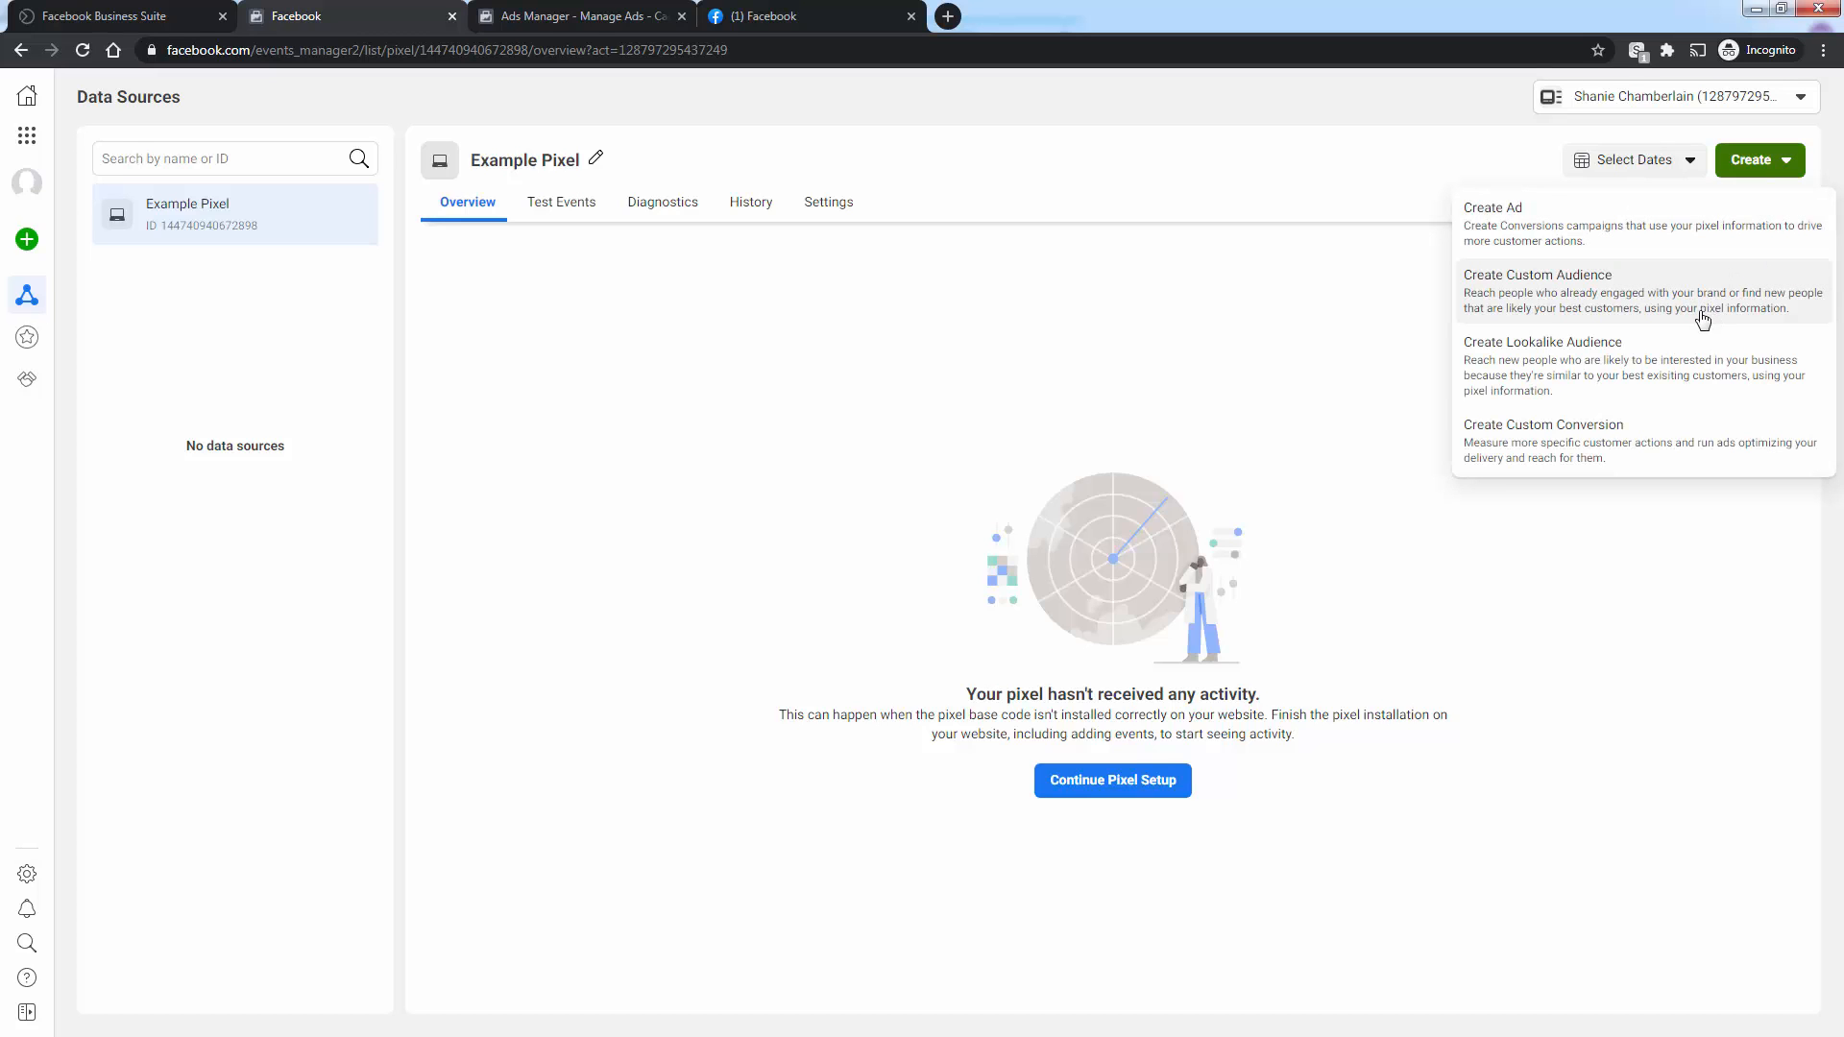
left_click(834, 420)
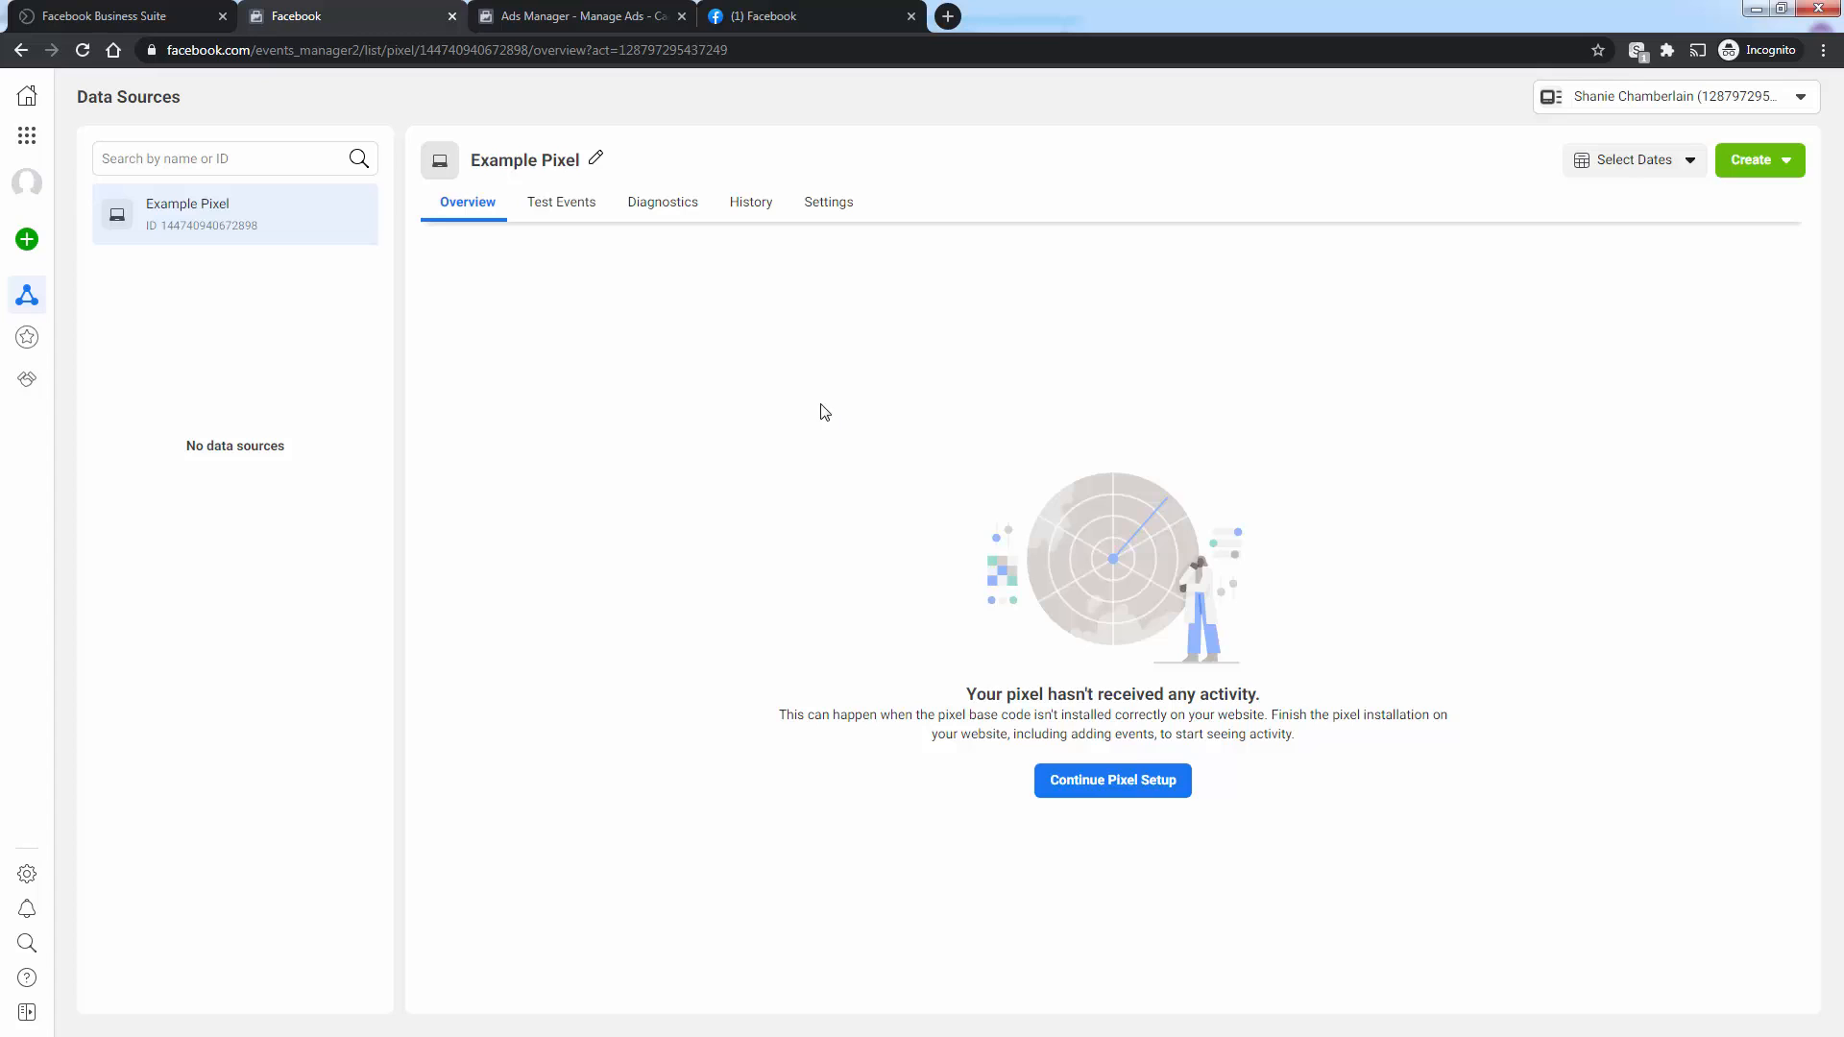
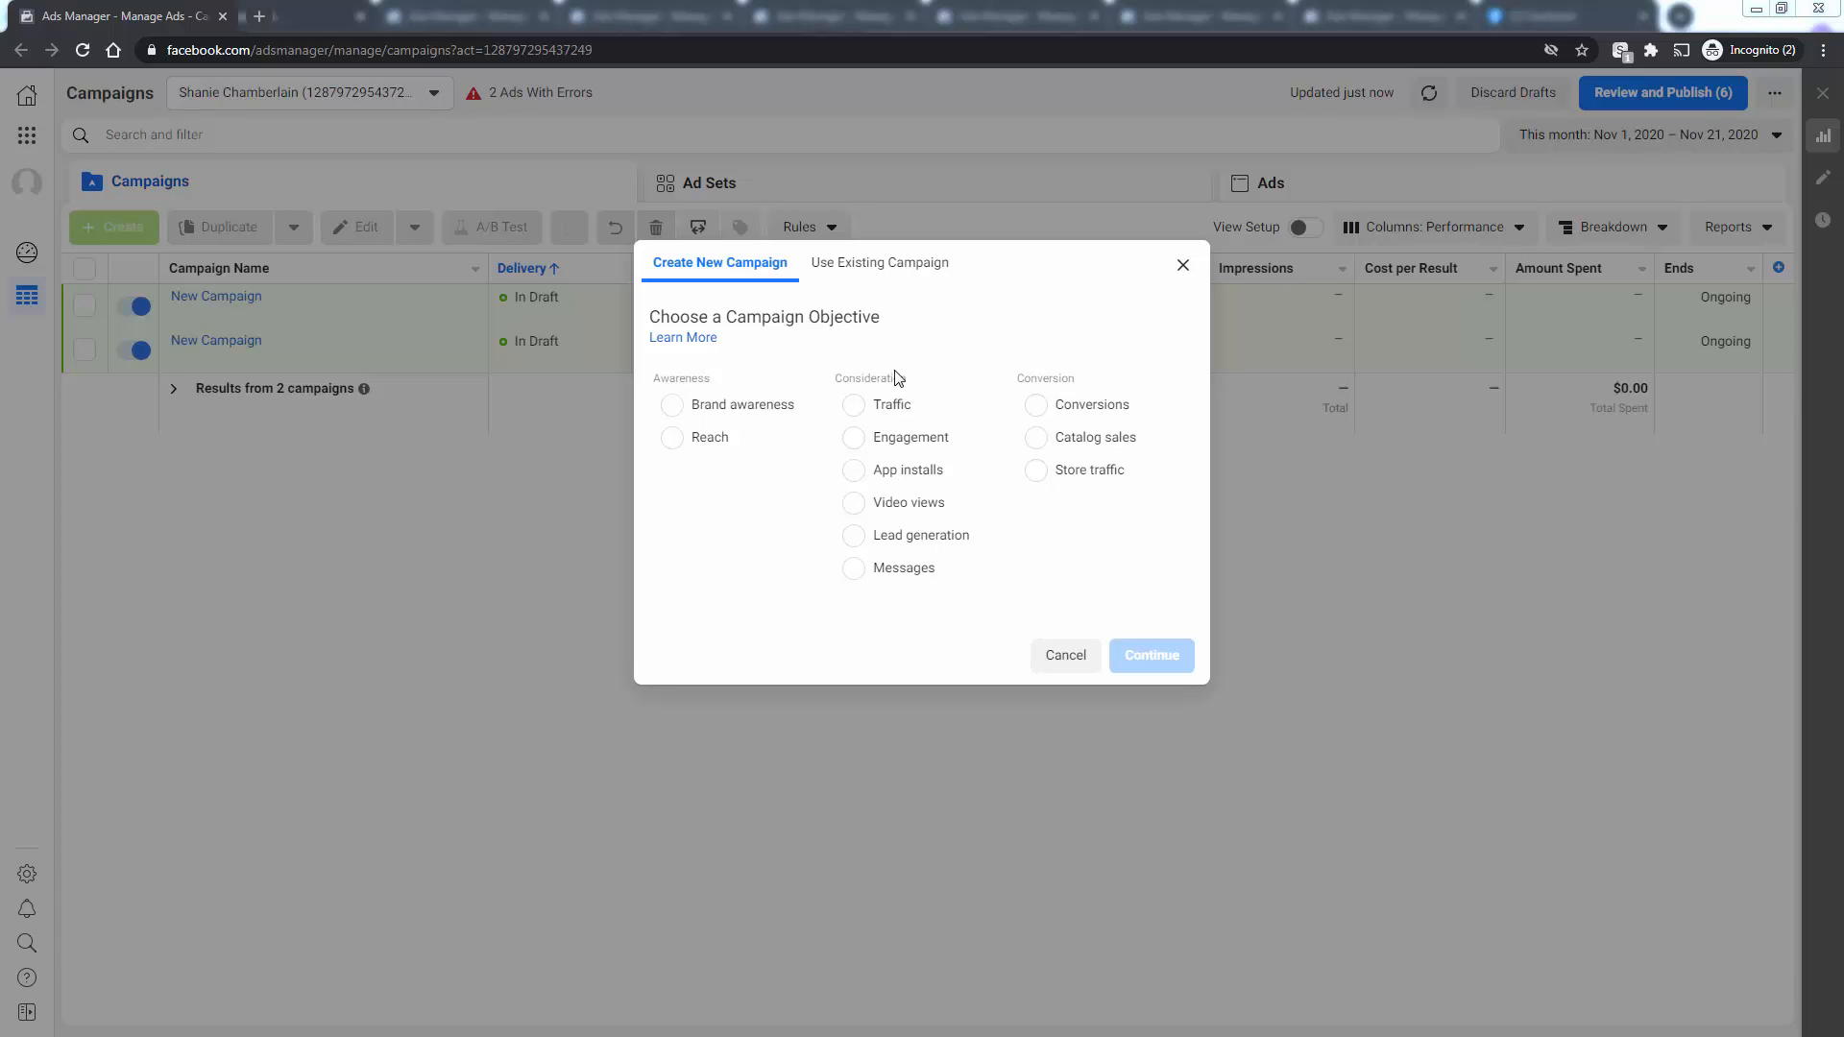
Step: Create a new ad campaign with the Conversions objective, without giving it a name
mouse_move(1173, 409)
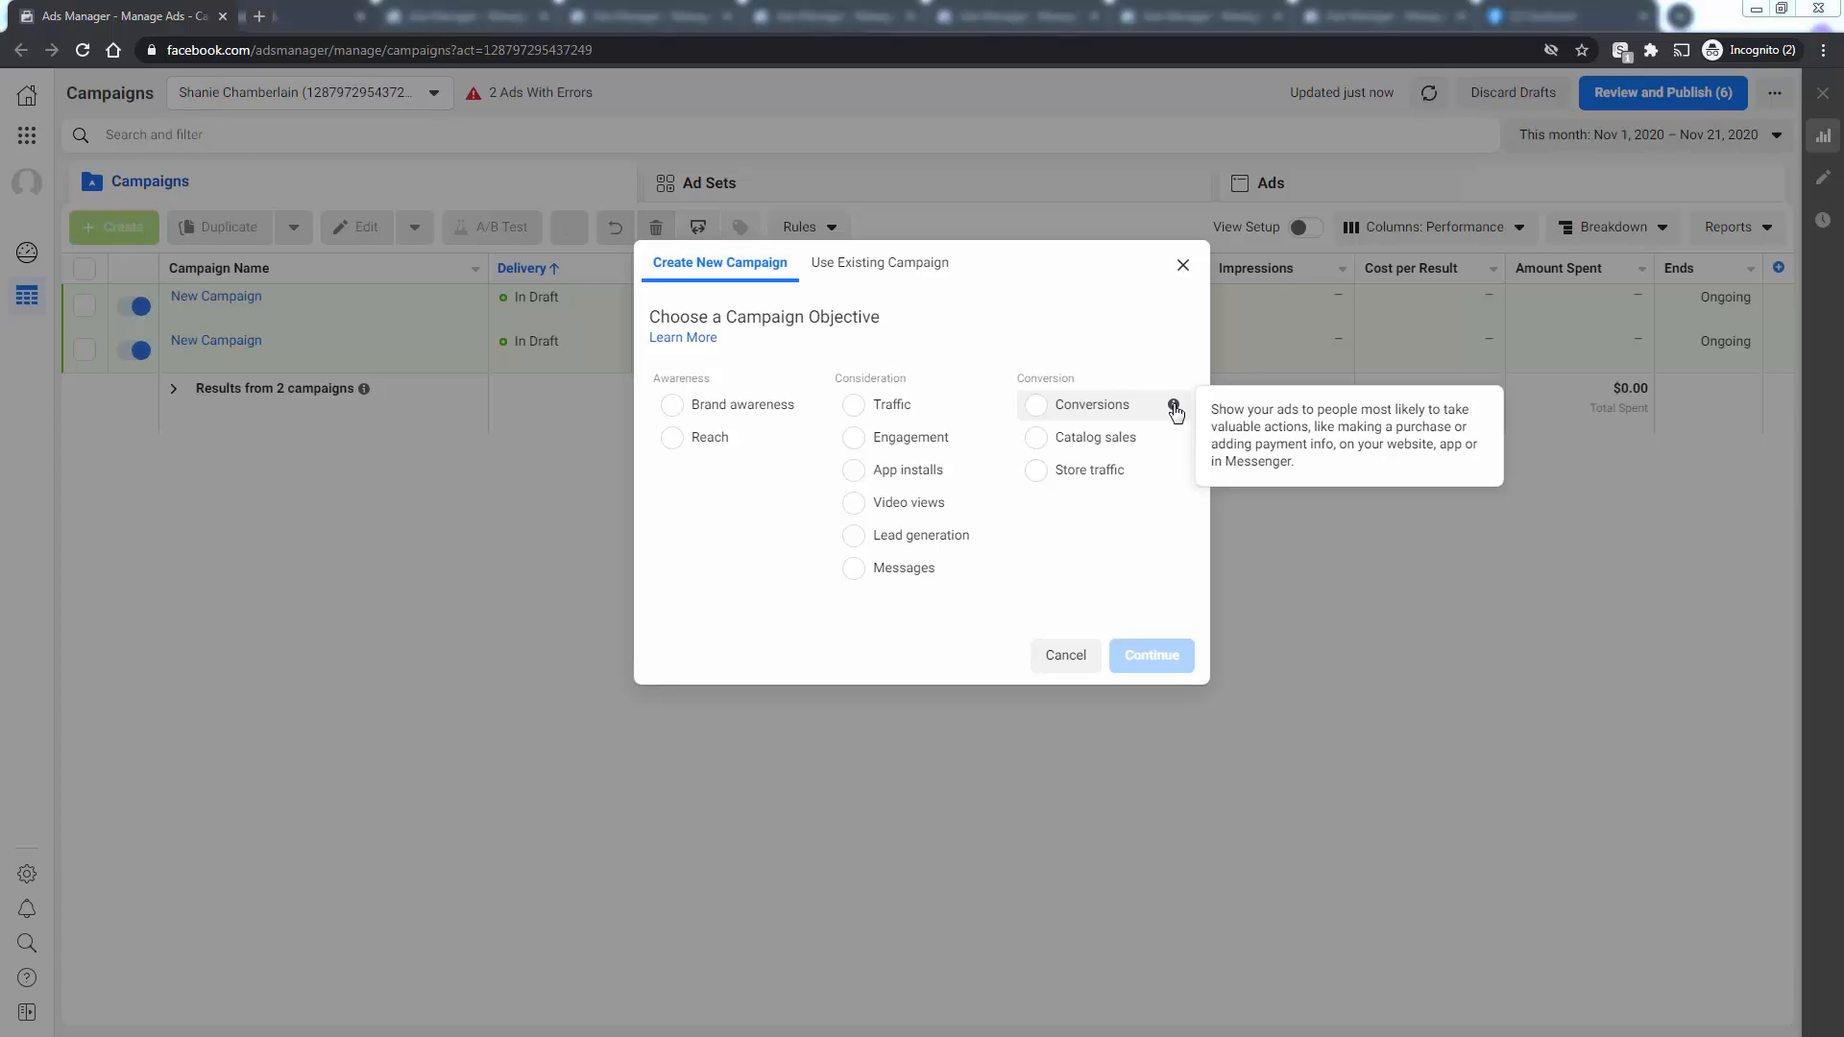
left_click(1037, 407)
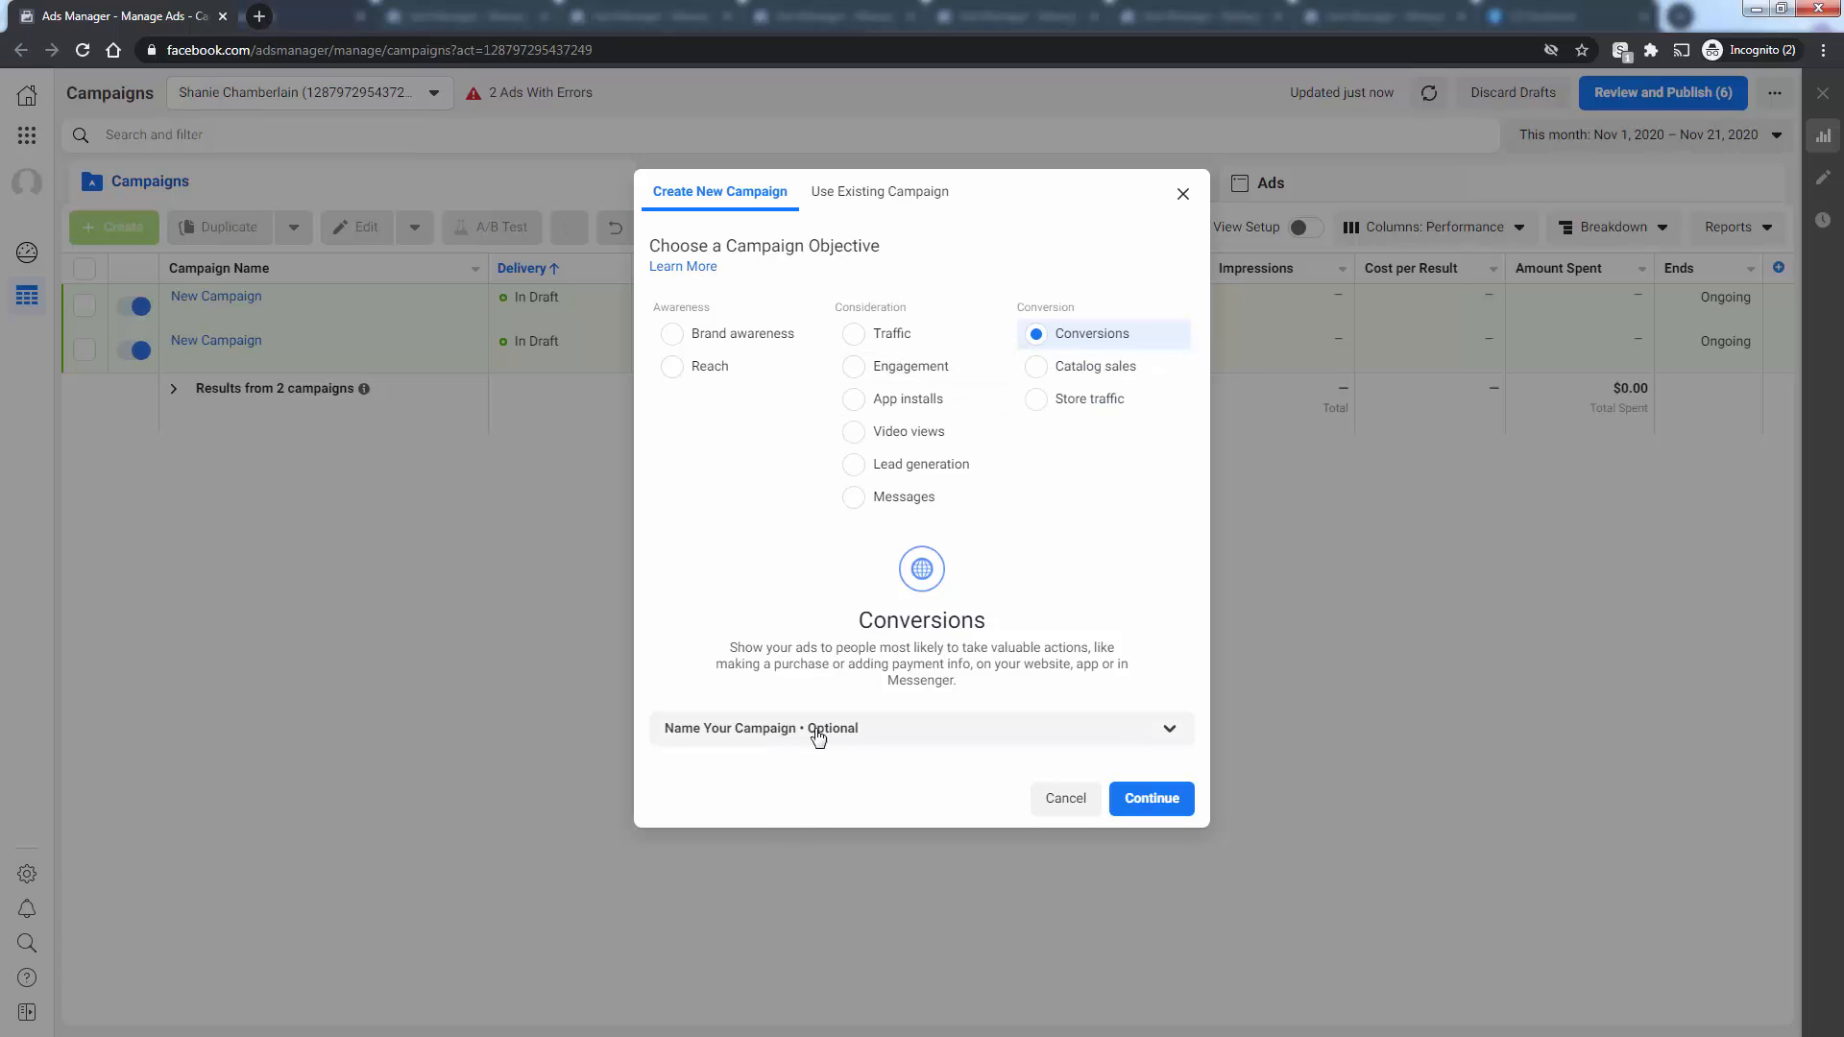
left_click(1138, 802)
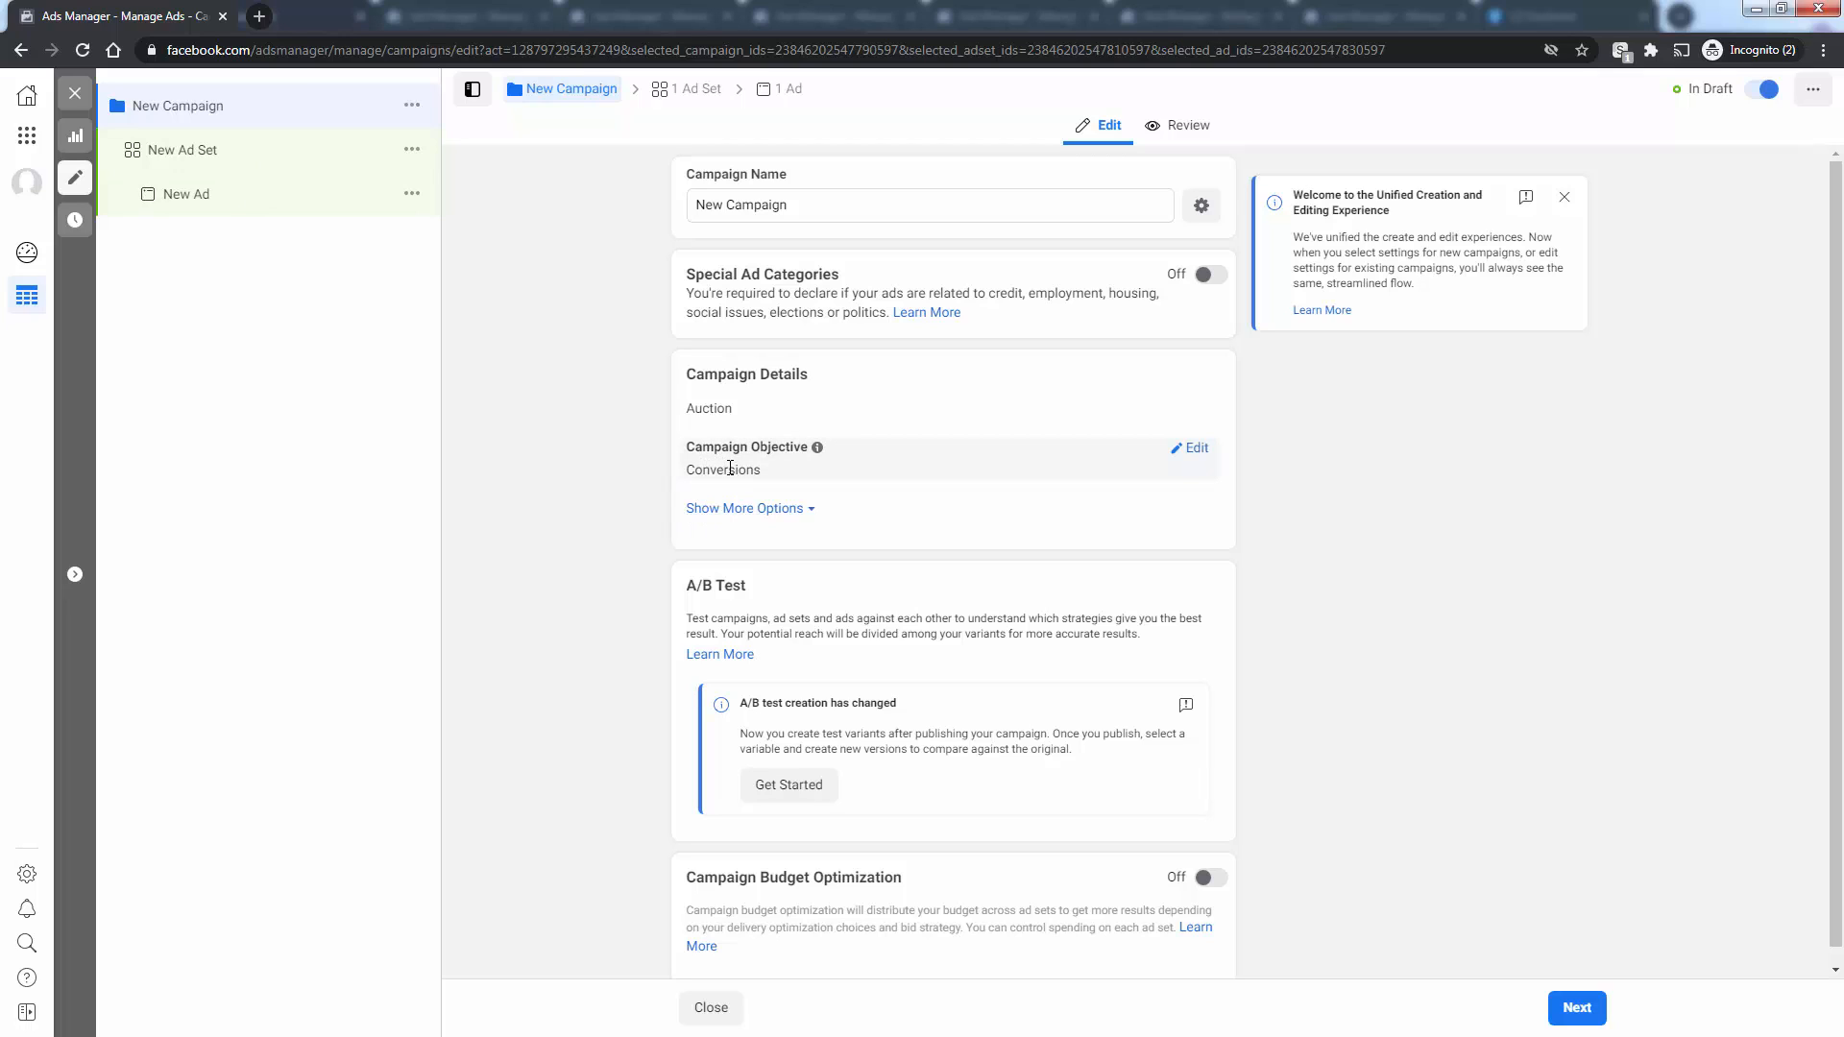
Step: Look through the new ad set's conversion, schedule and audience settings and the new ad's setup page
left_click(205, 161)
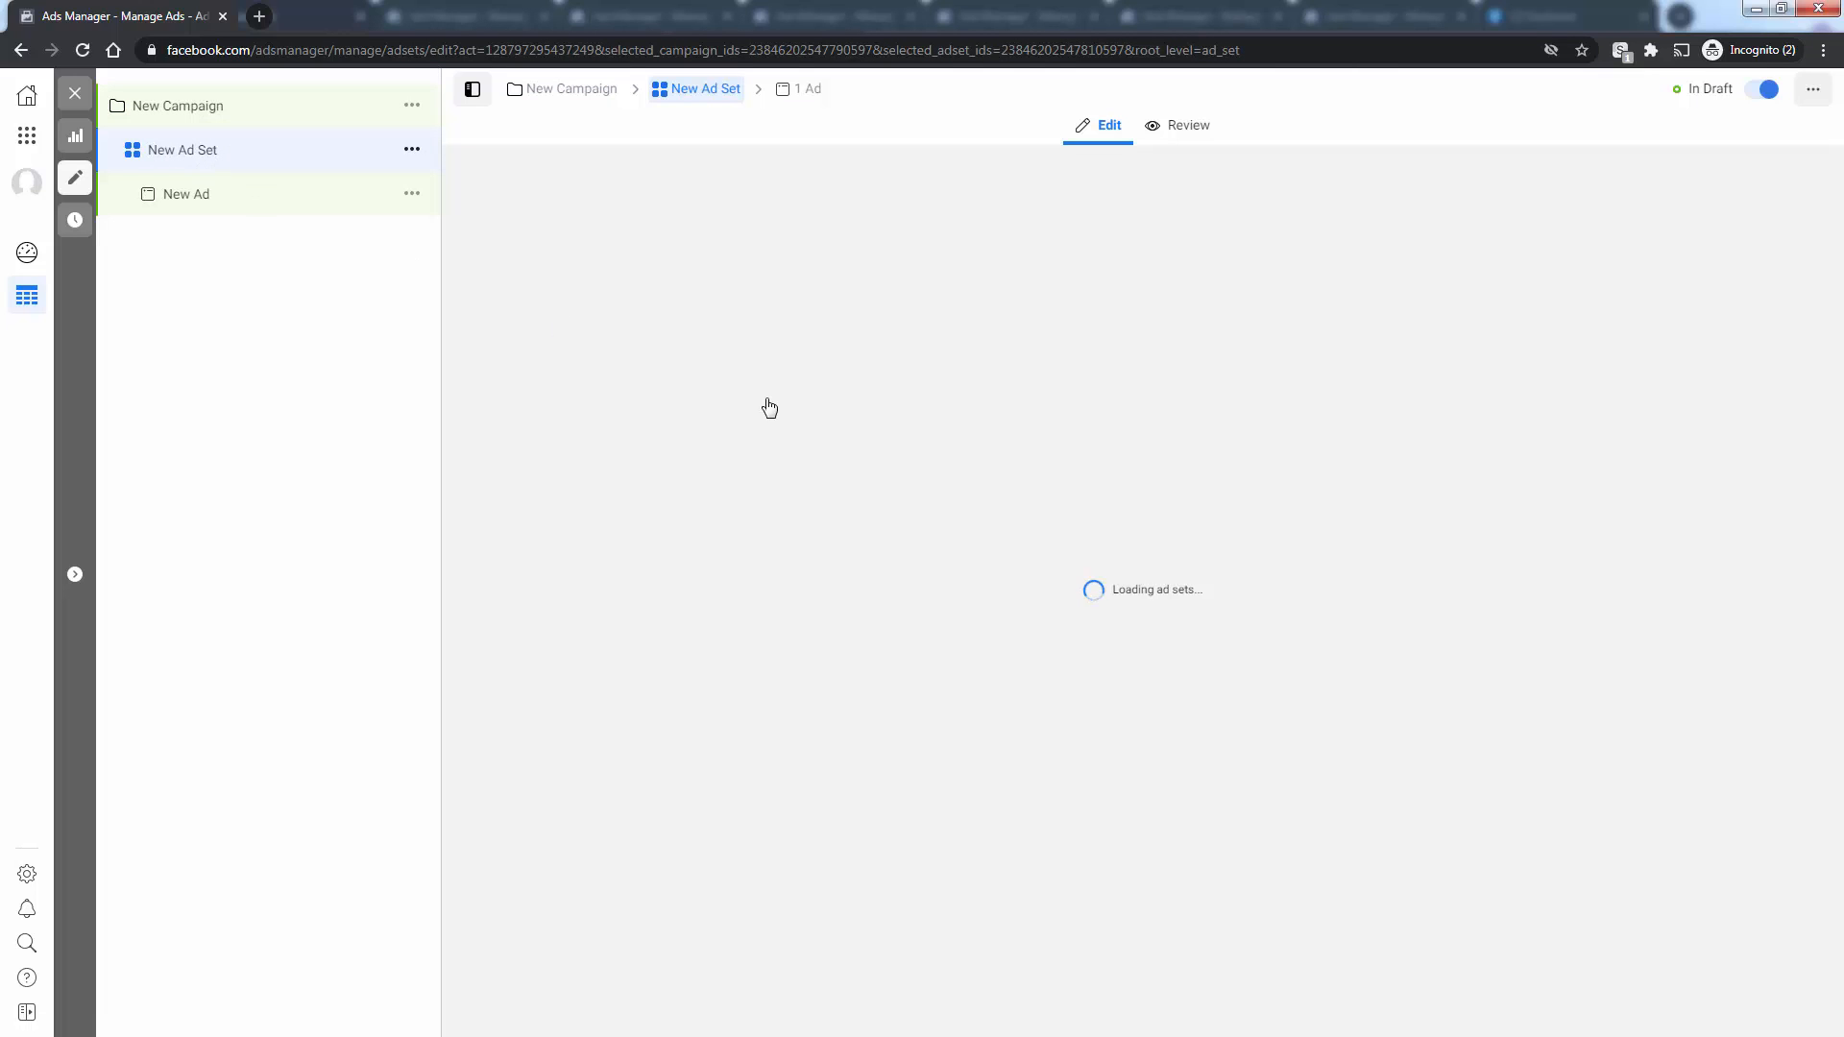
scroll(649, 605, "down", 12)
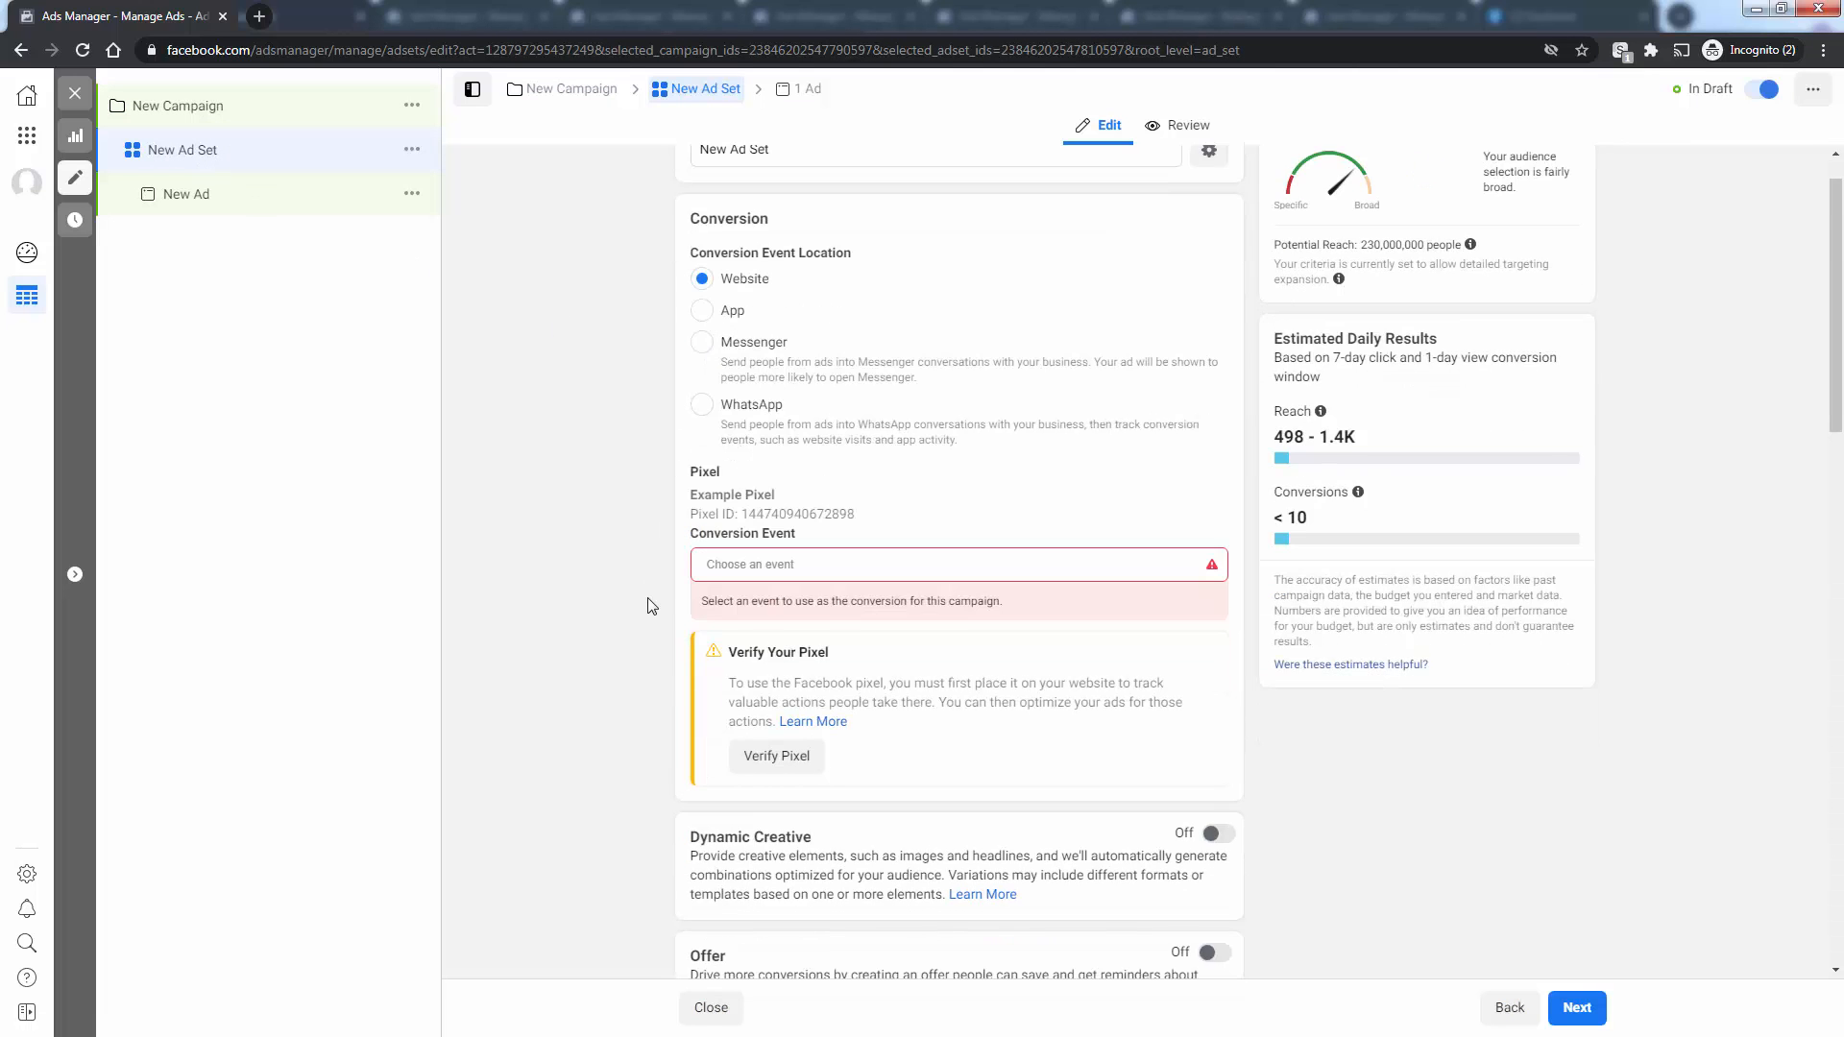
scroll(650, 605, "down", 3)
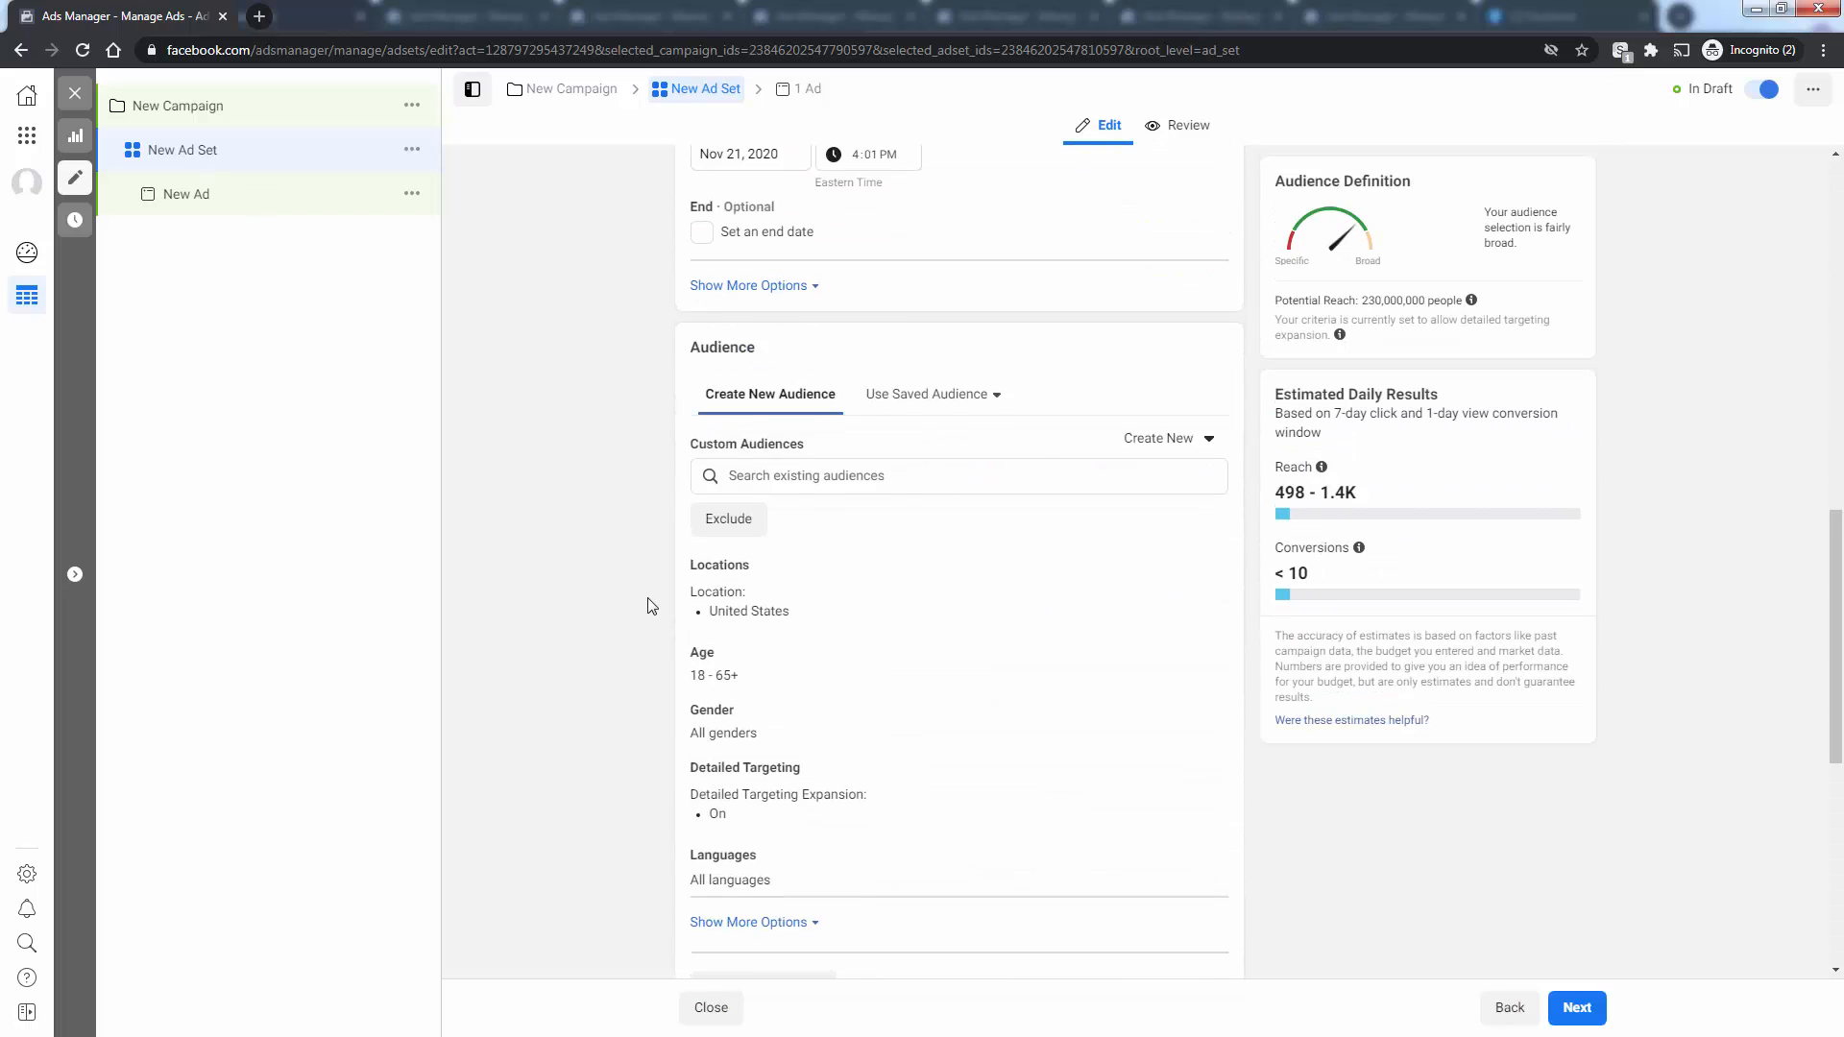
mouse_move(748, 472)
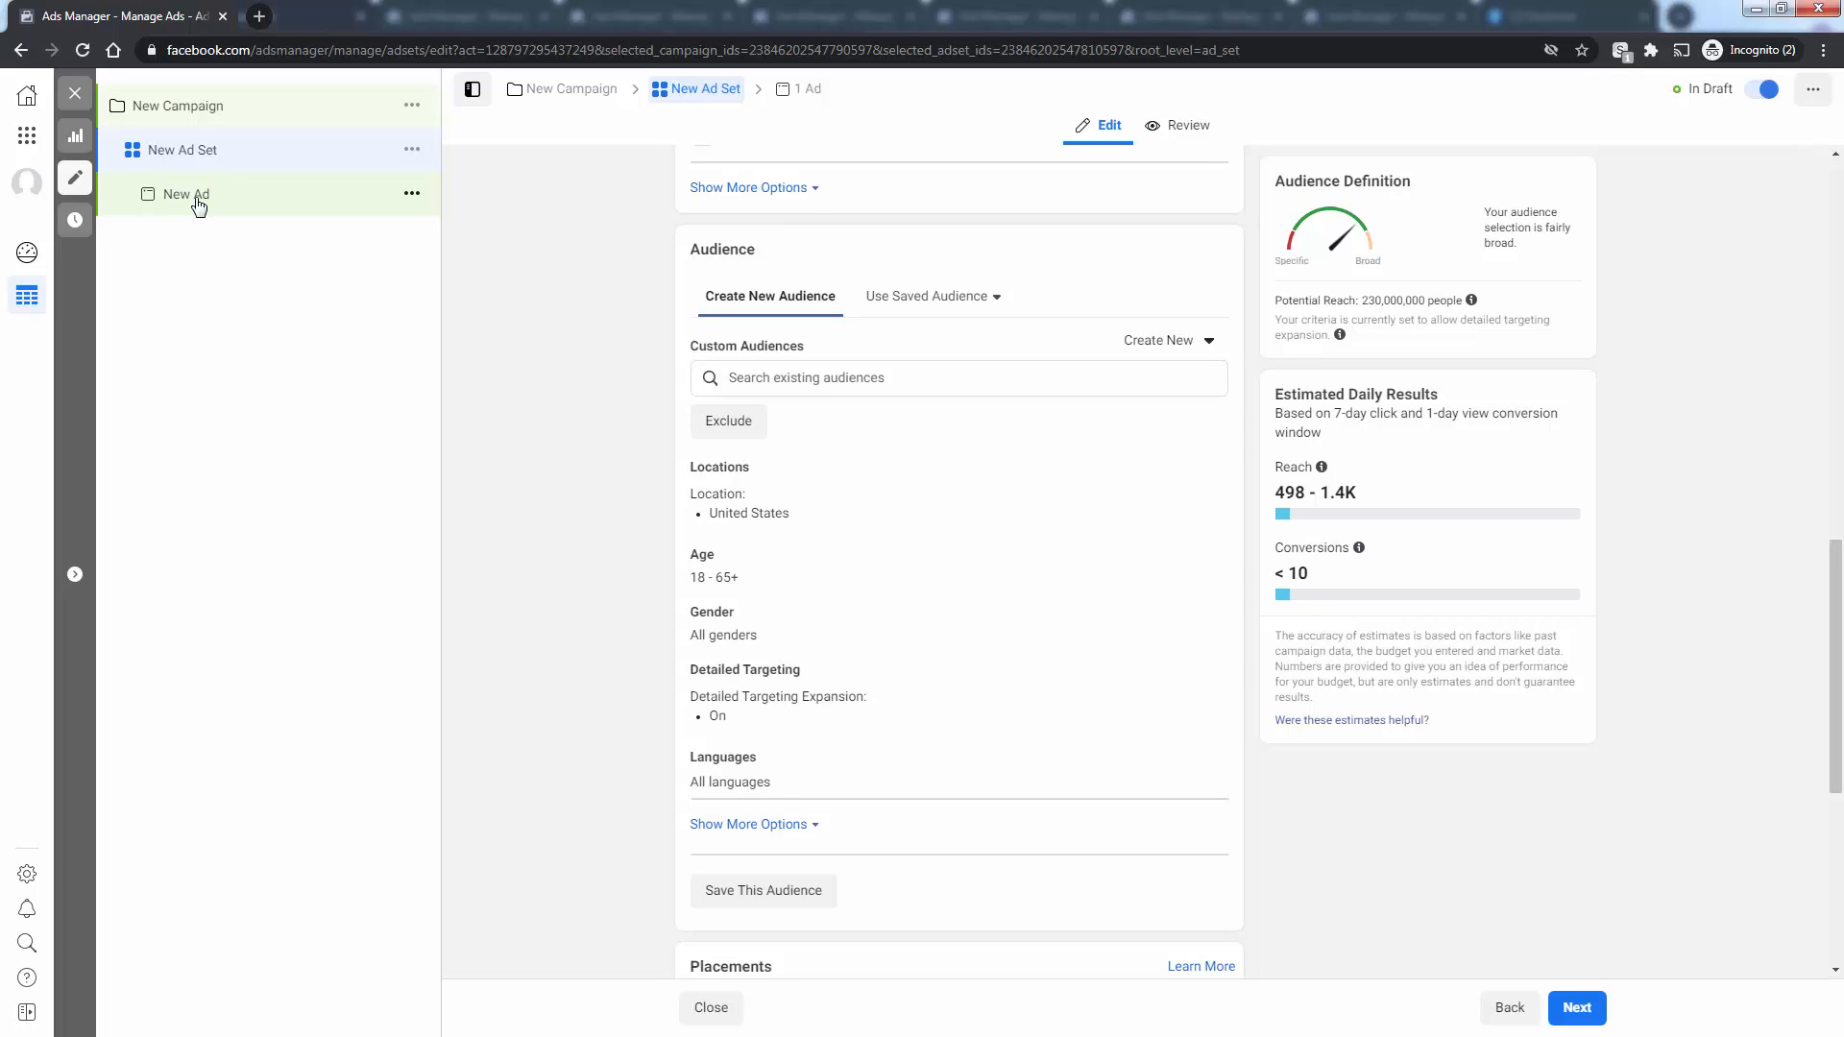
left_click(198, 202)
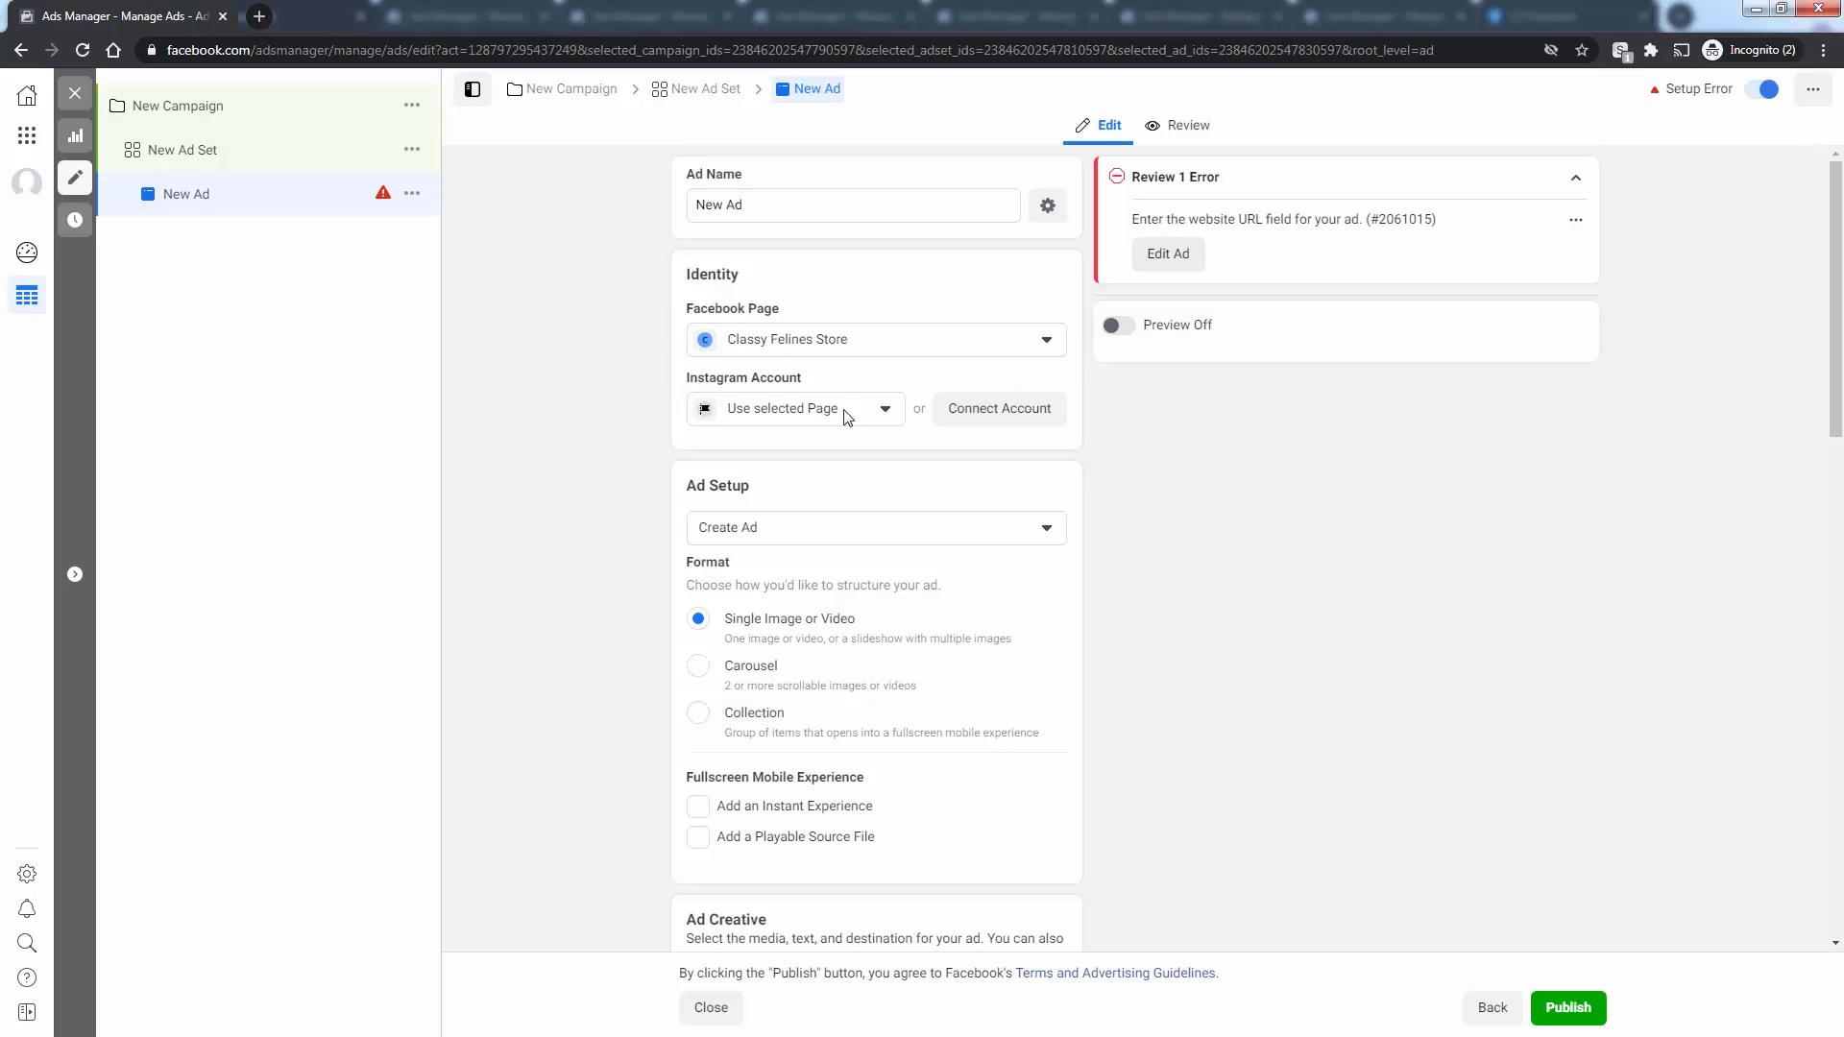
Step: Return to the campaign level and rename the campaign as Test1
left_click(169, 115)
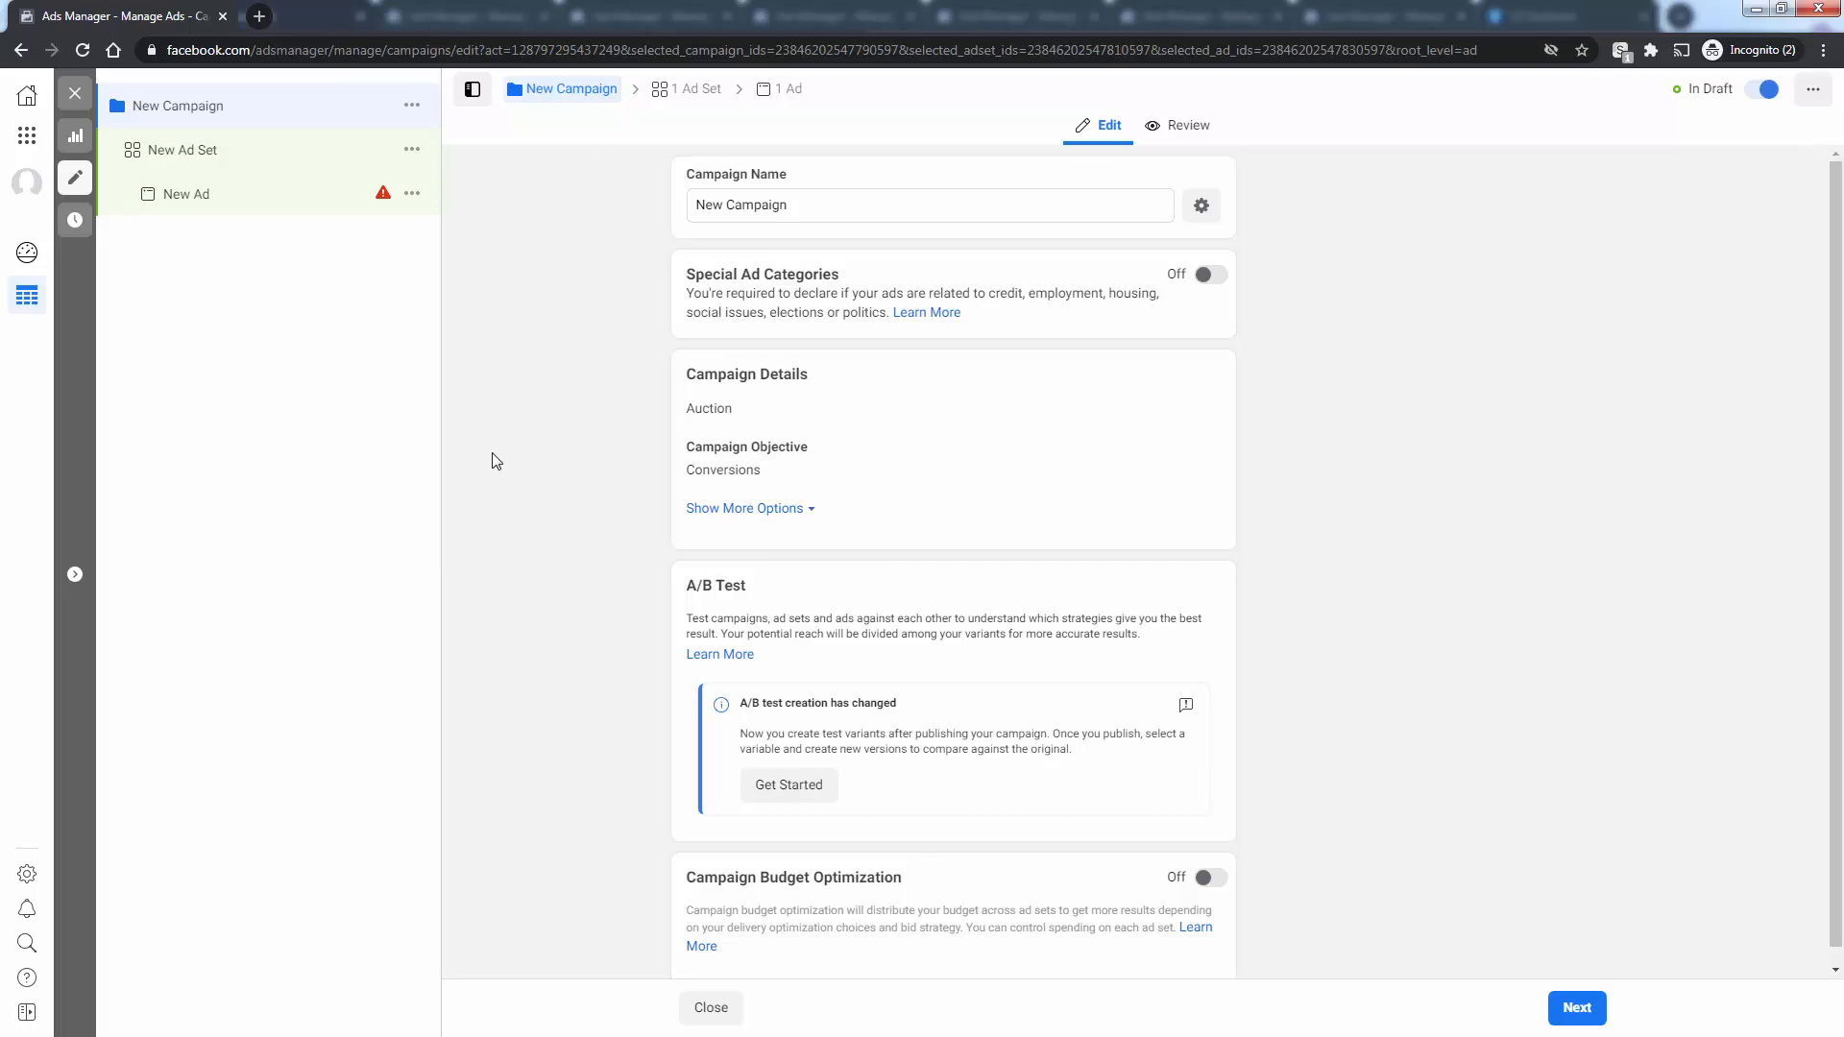
left_click(744, 210)
key("ctrl+a")
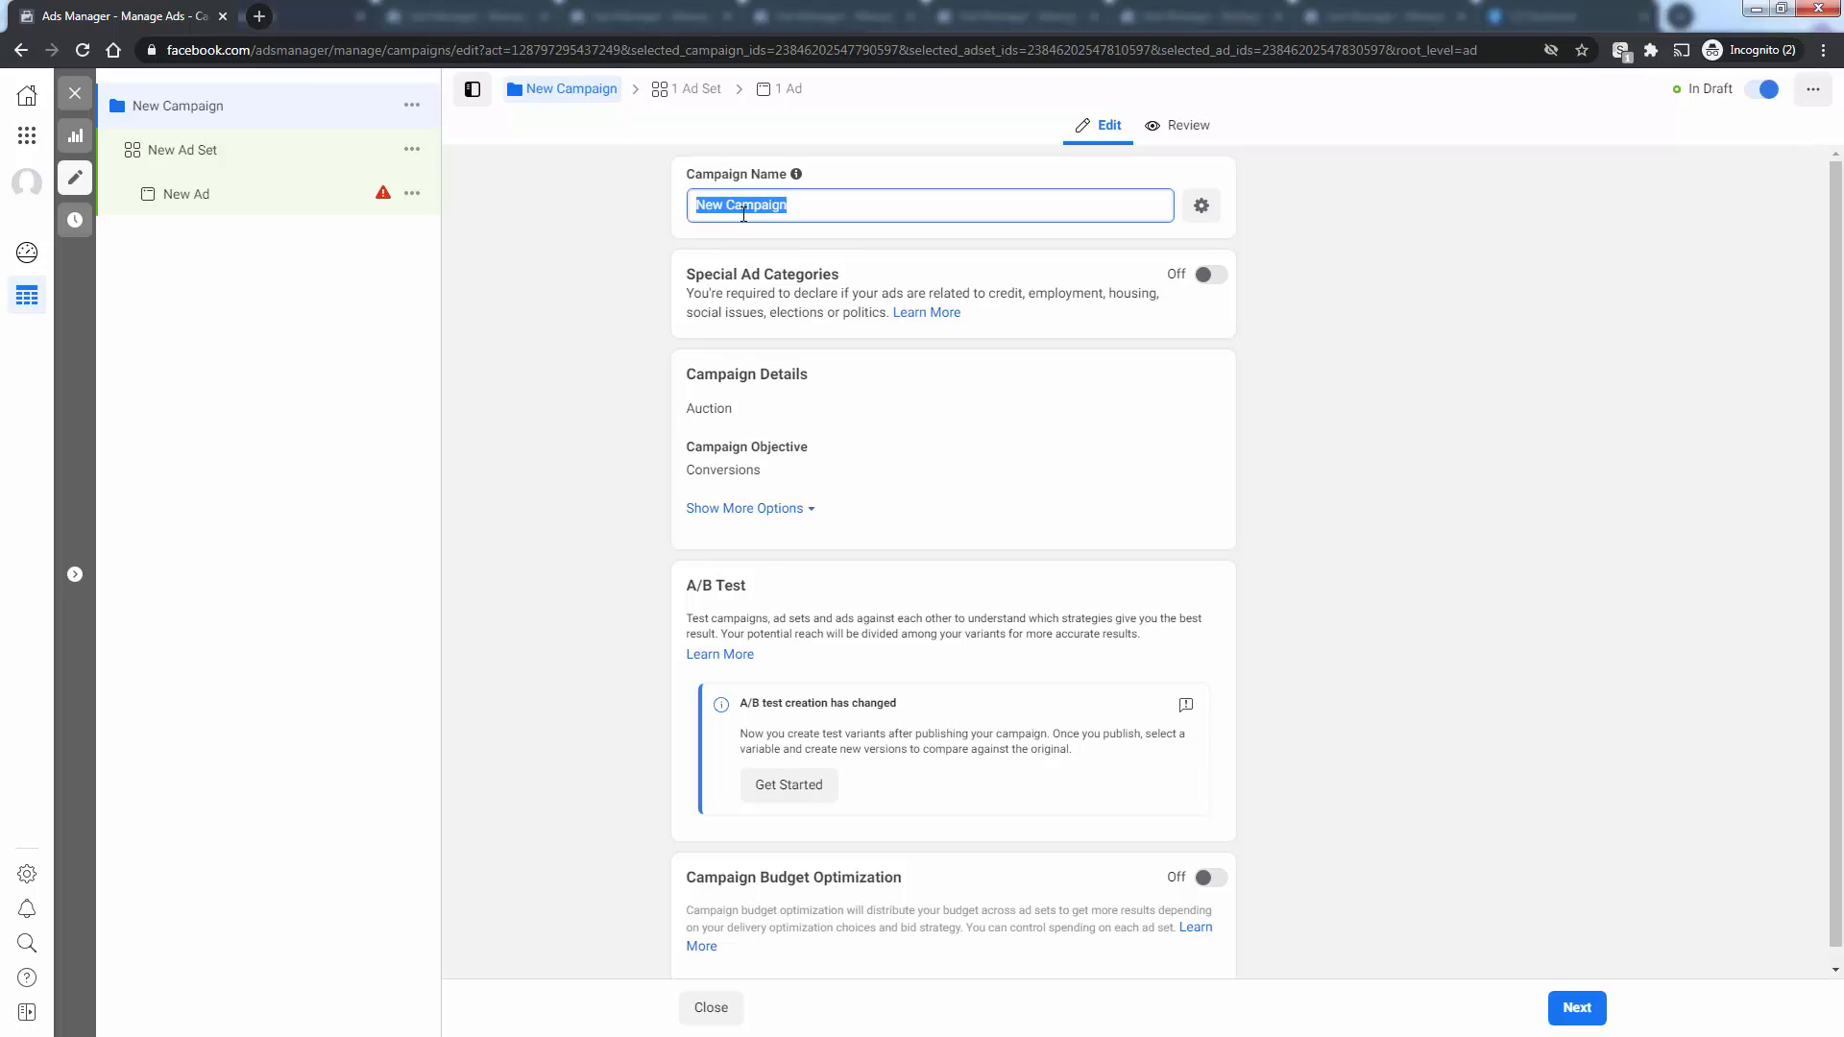
type("Test1")
left_click(607, 383)
Step: Show the additional options in the campaign details and turn on Campaign Budget Optimization
scroll(607, 383, "down", 1)
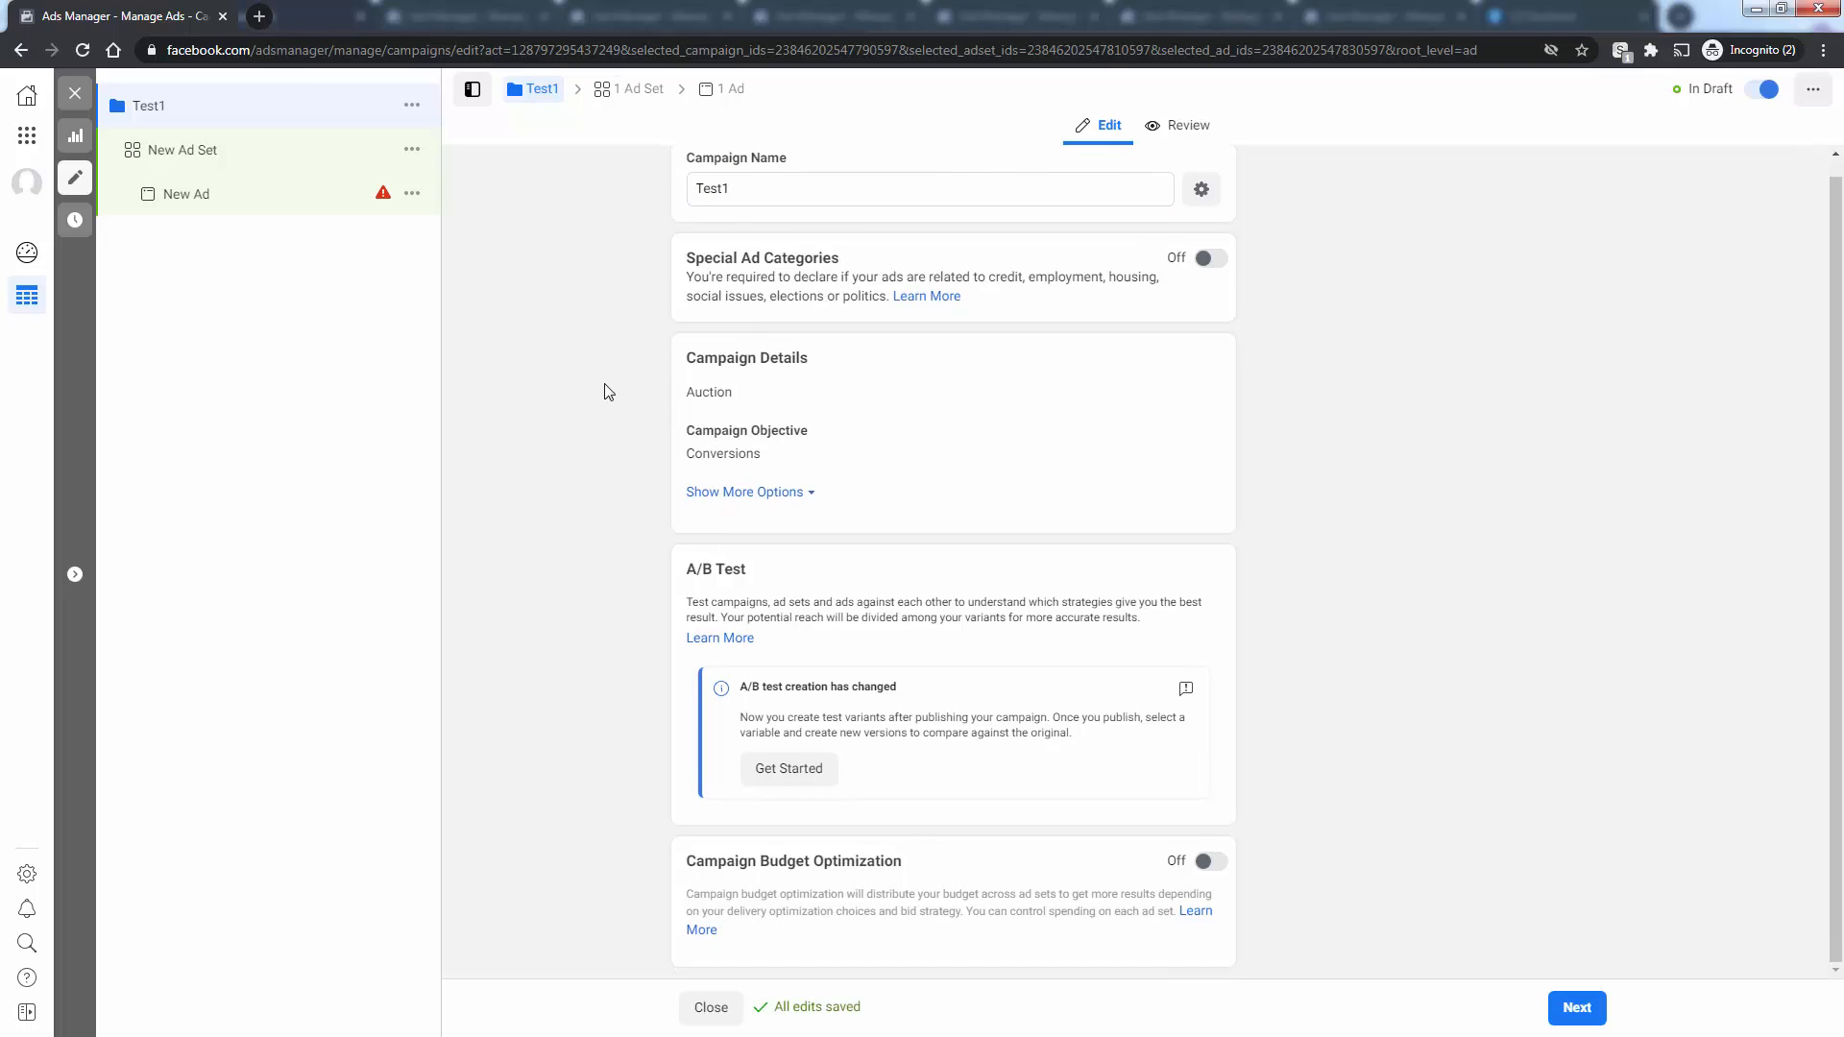
left_click(751, 491)
scroll(751, 492, "down", 1)
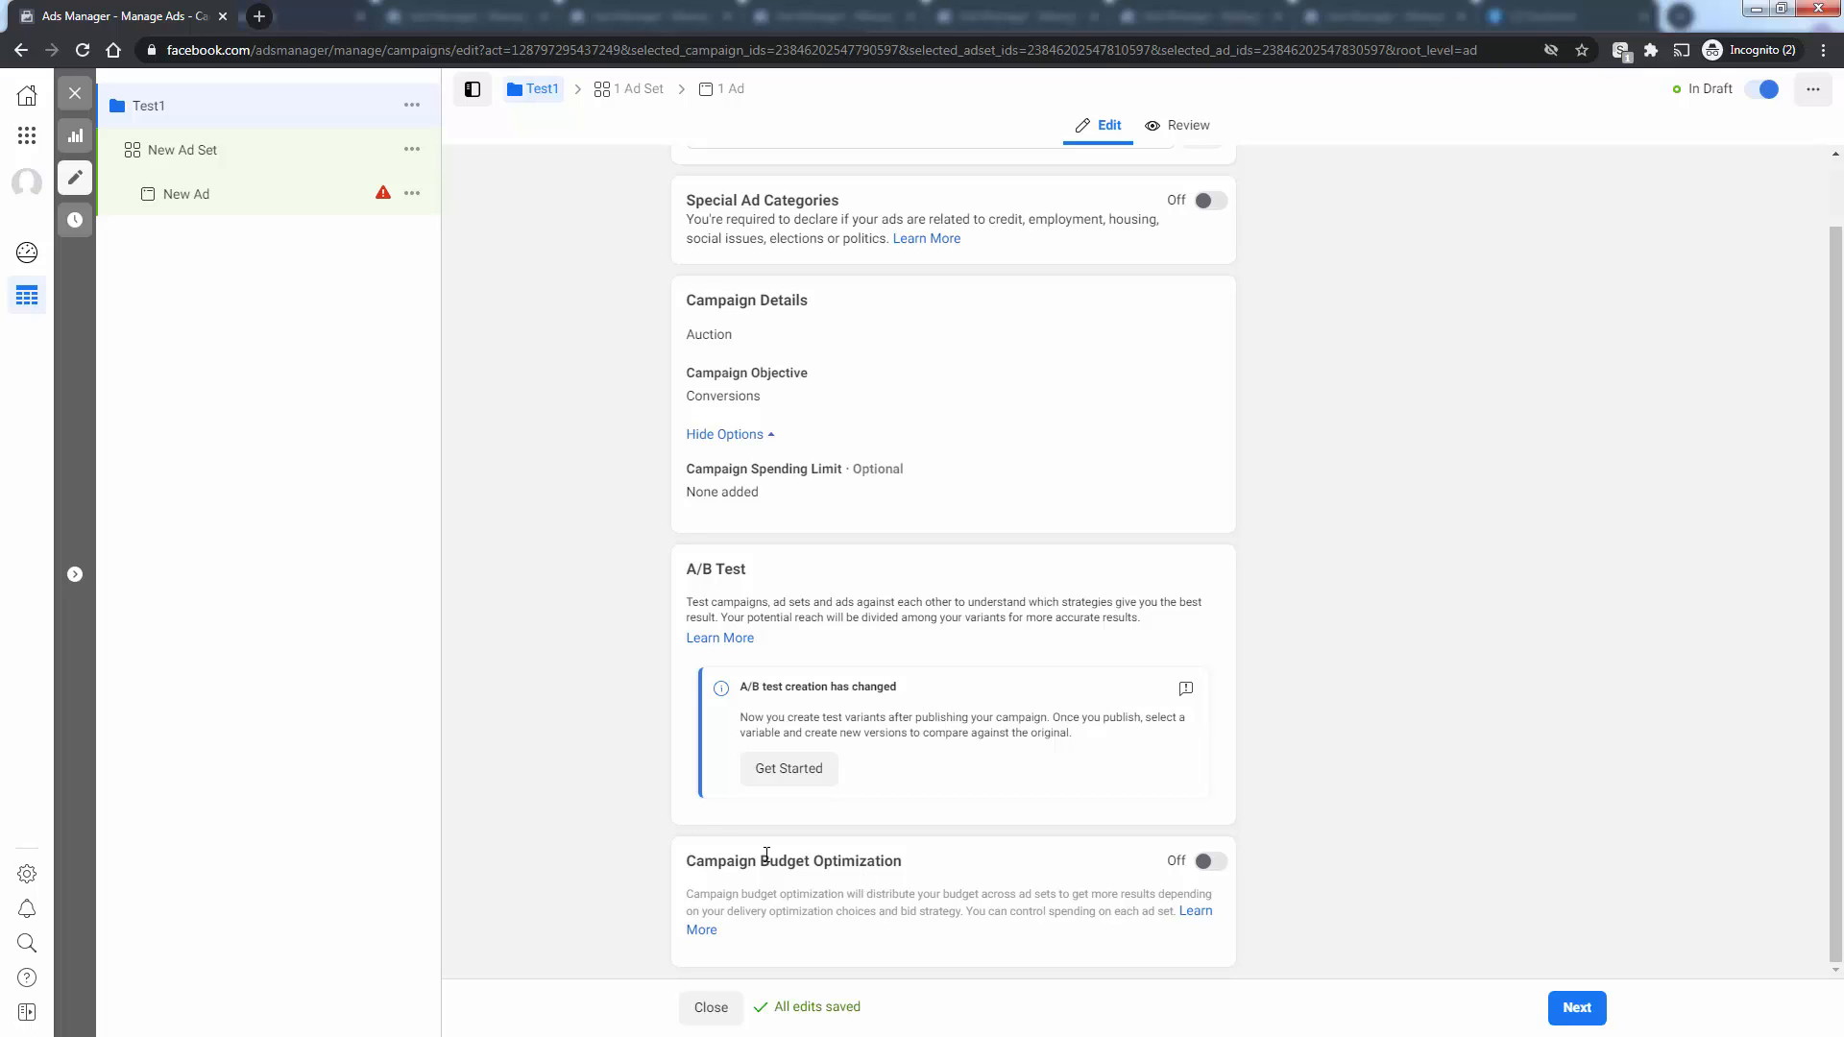
left_click(1210, 862)
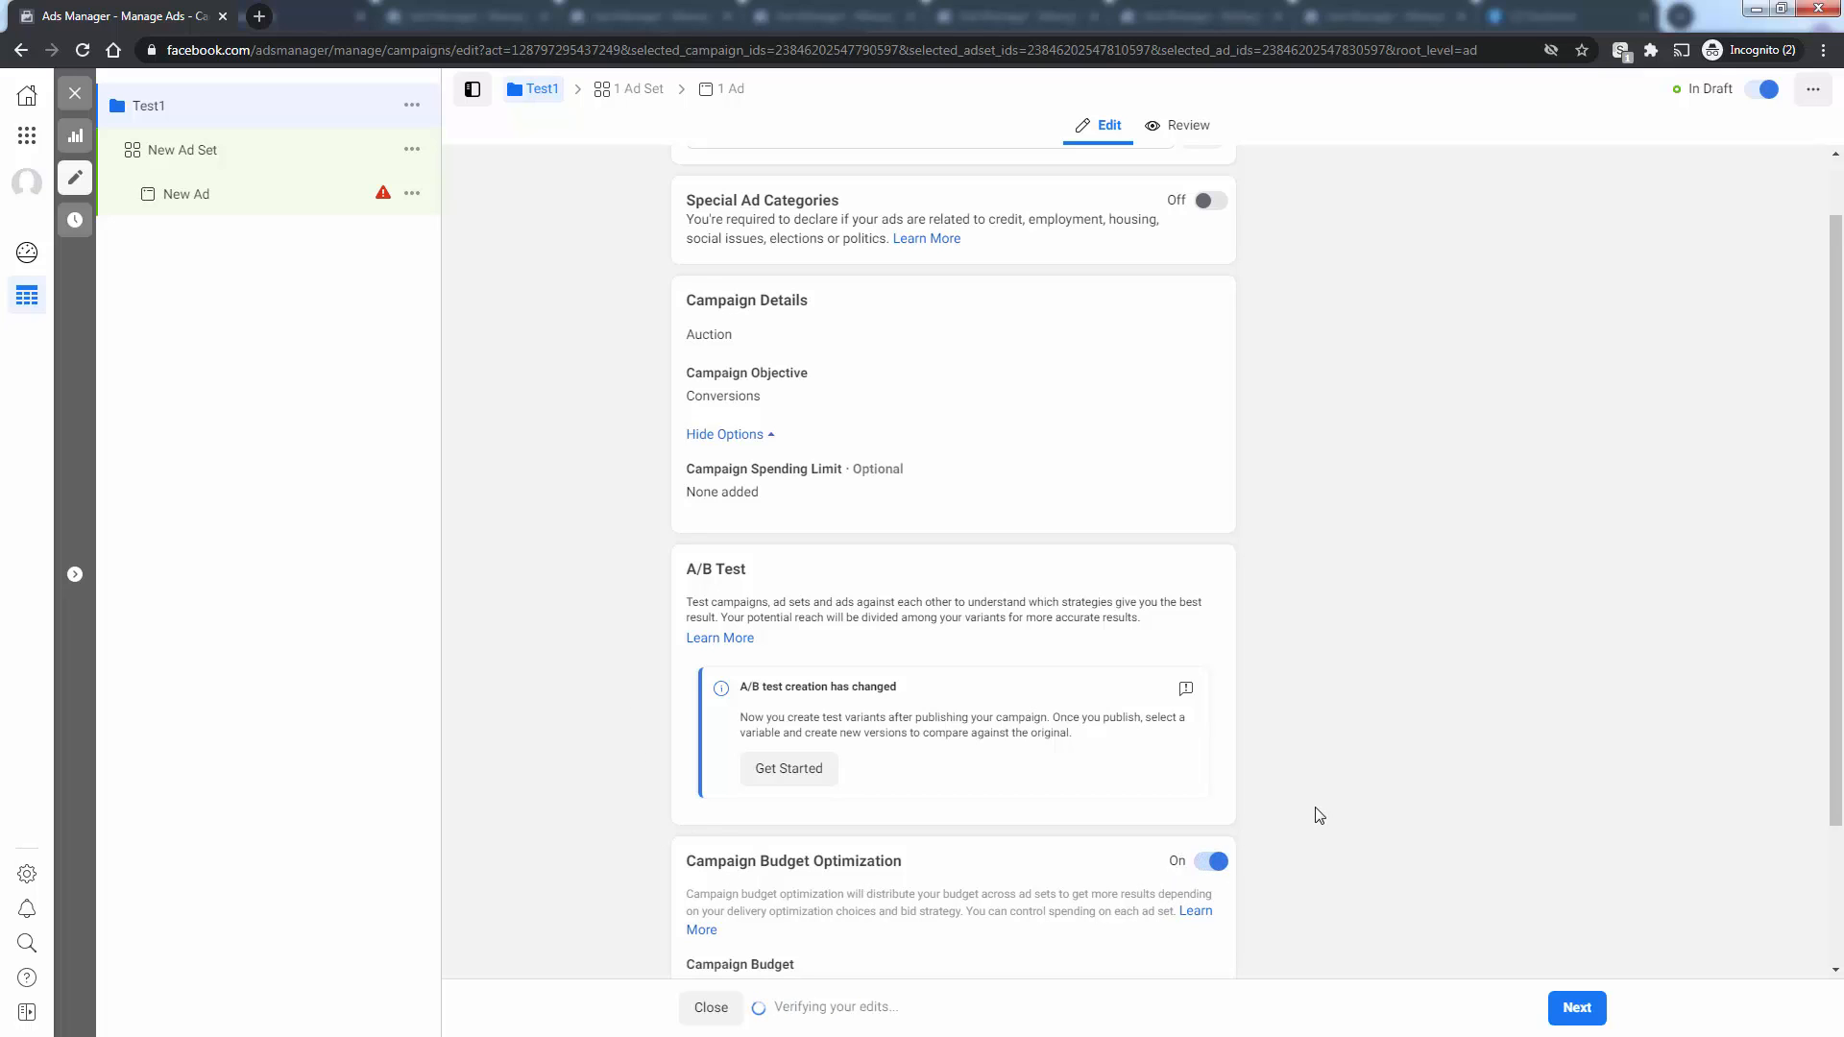
scroll(1306, 802, "down", 2)
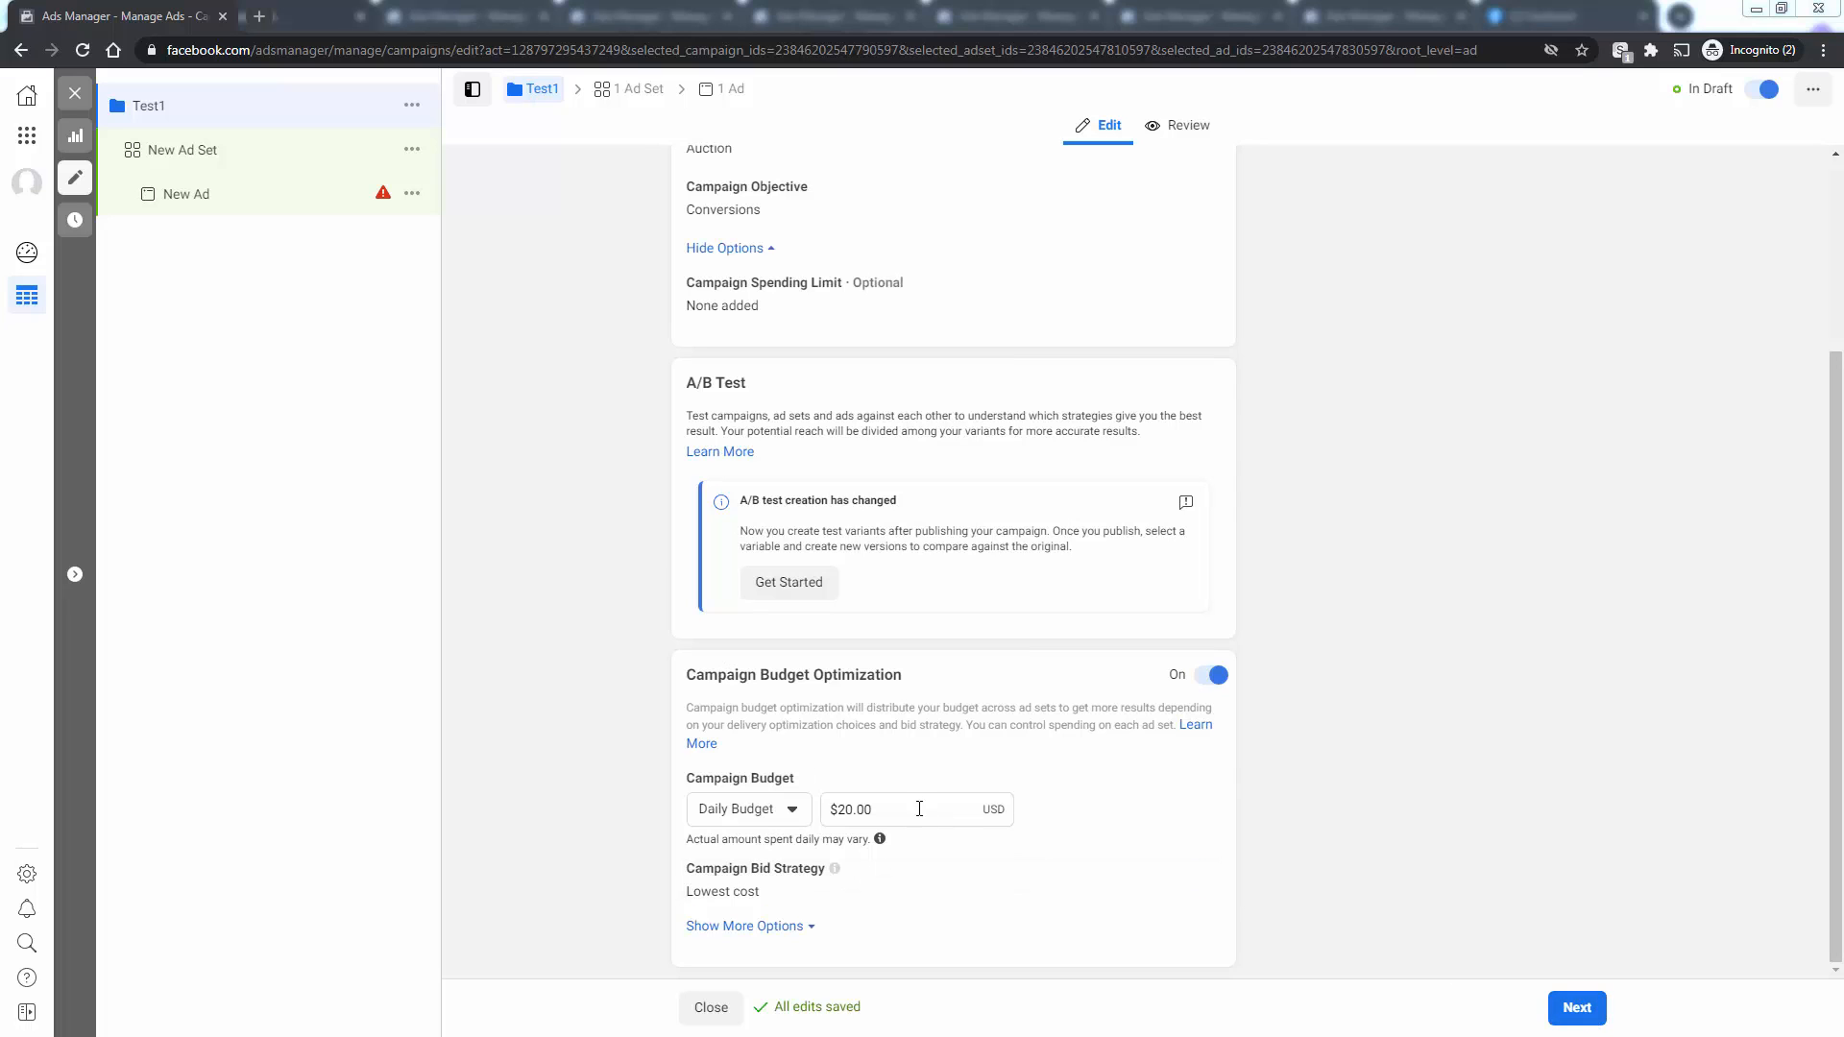
left_click_drag(893, 809, 807, 820)
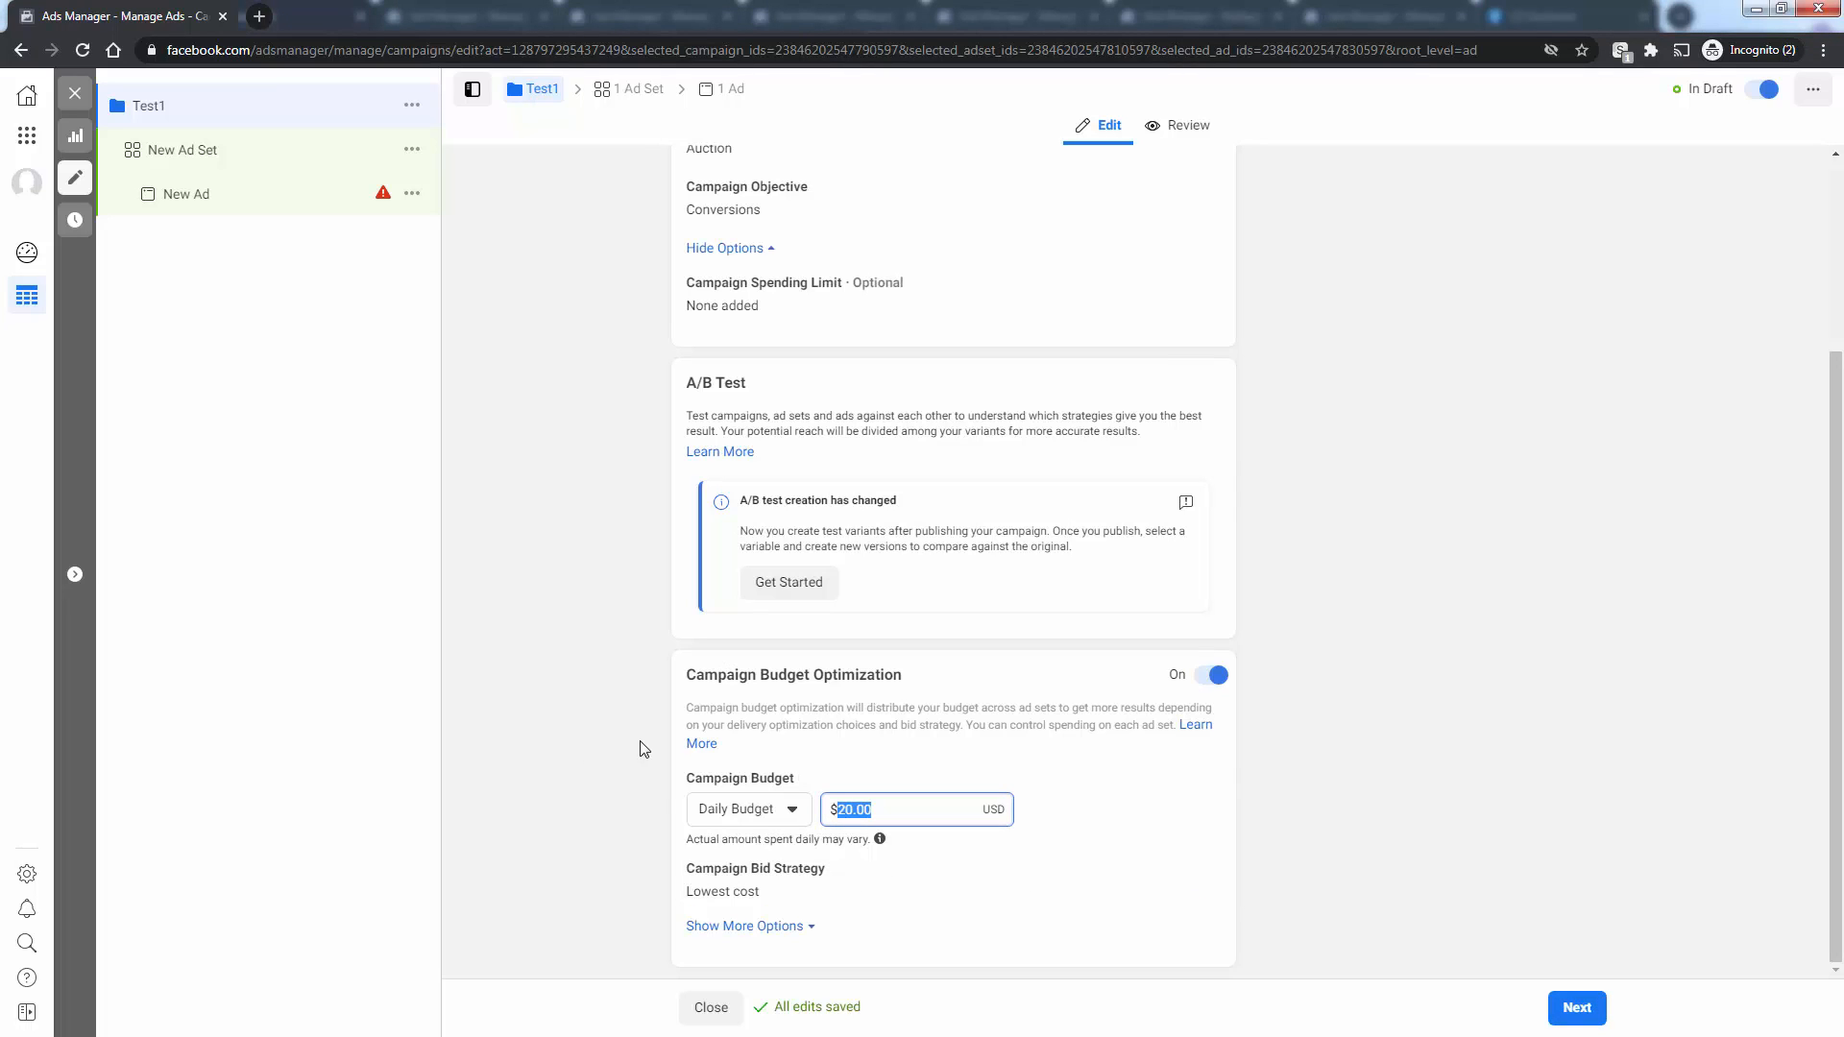
left_click(550, 733)
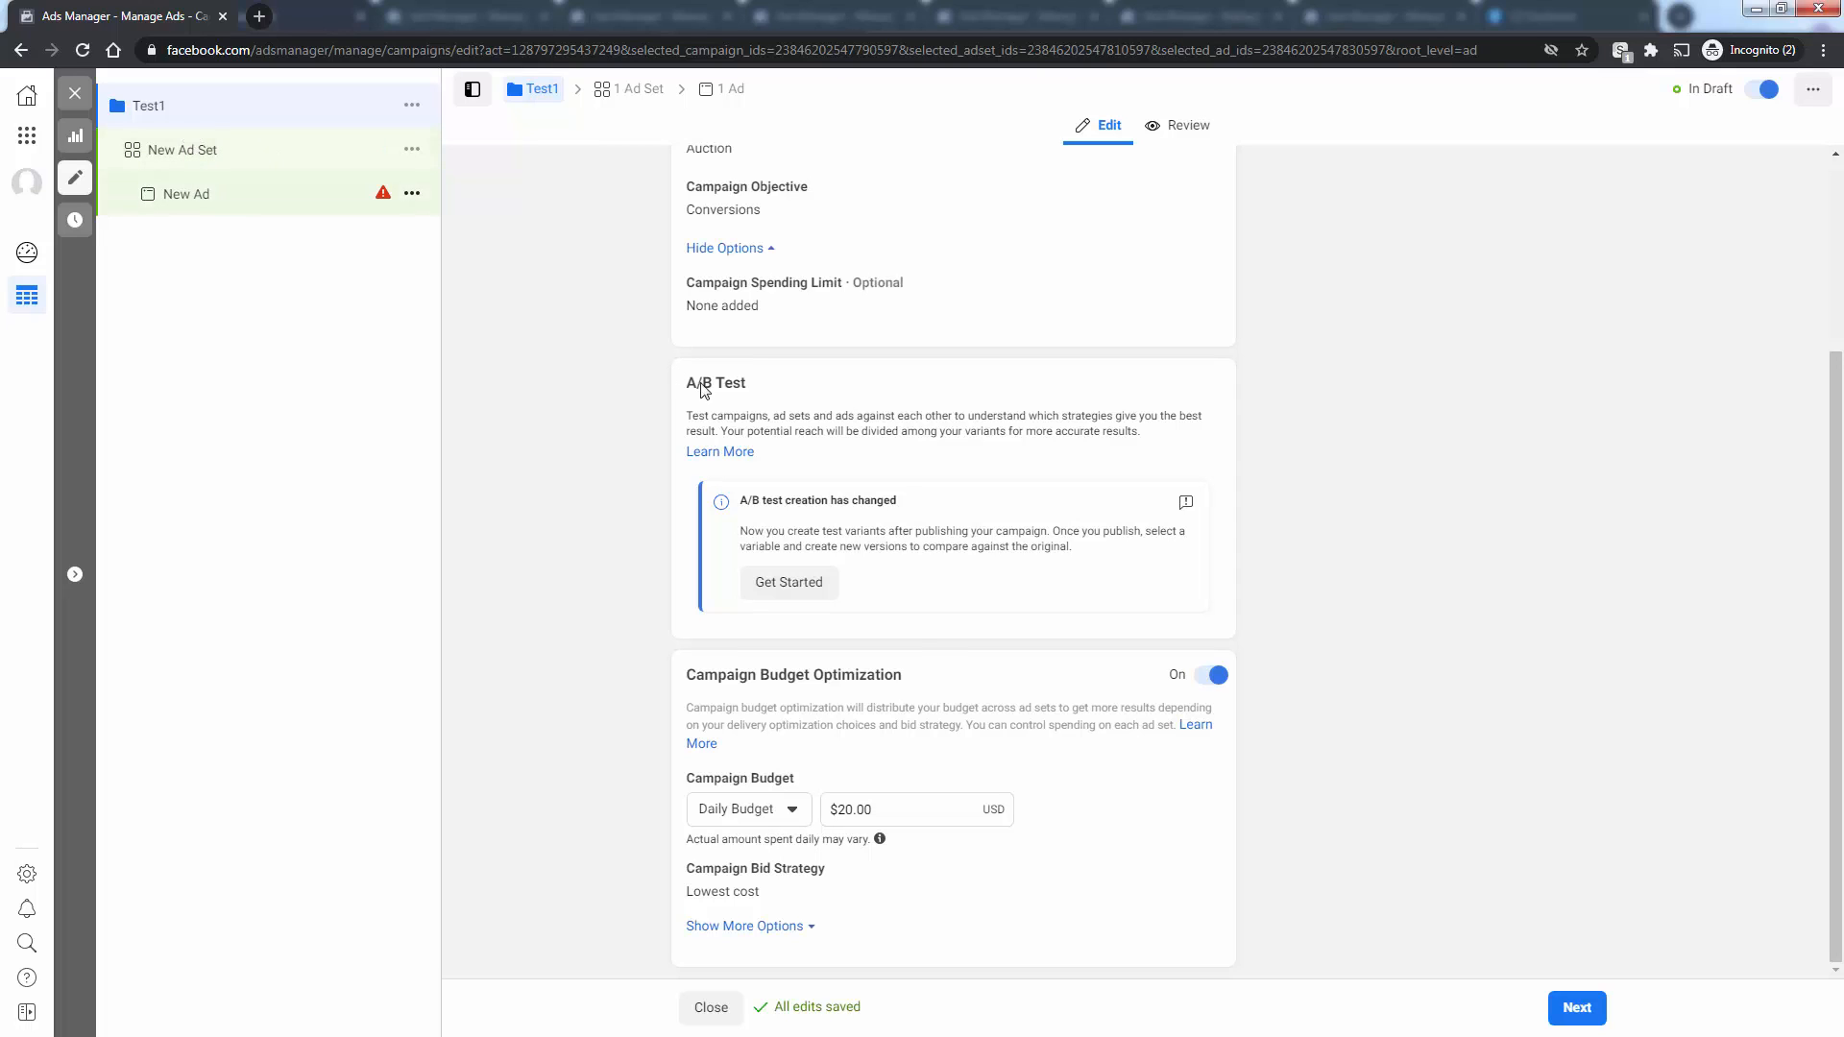
Step: Continue to the ad set level and rename the ad set as AdSet1
scroll(912, 740, "up", 3)
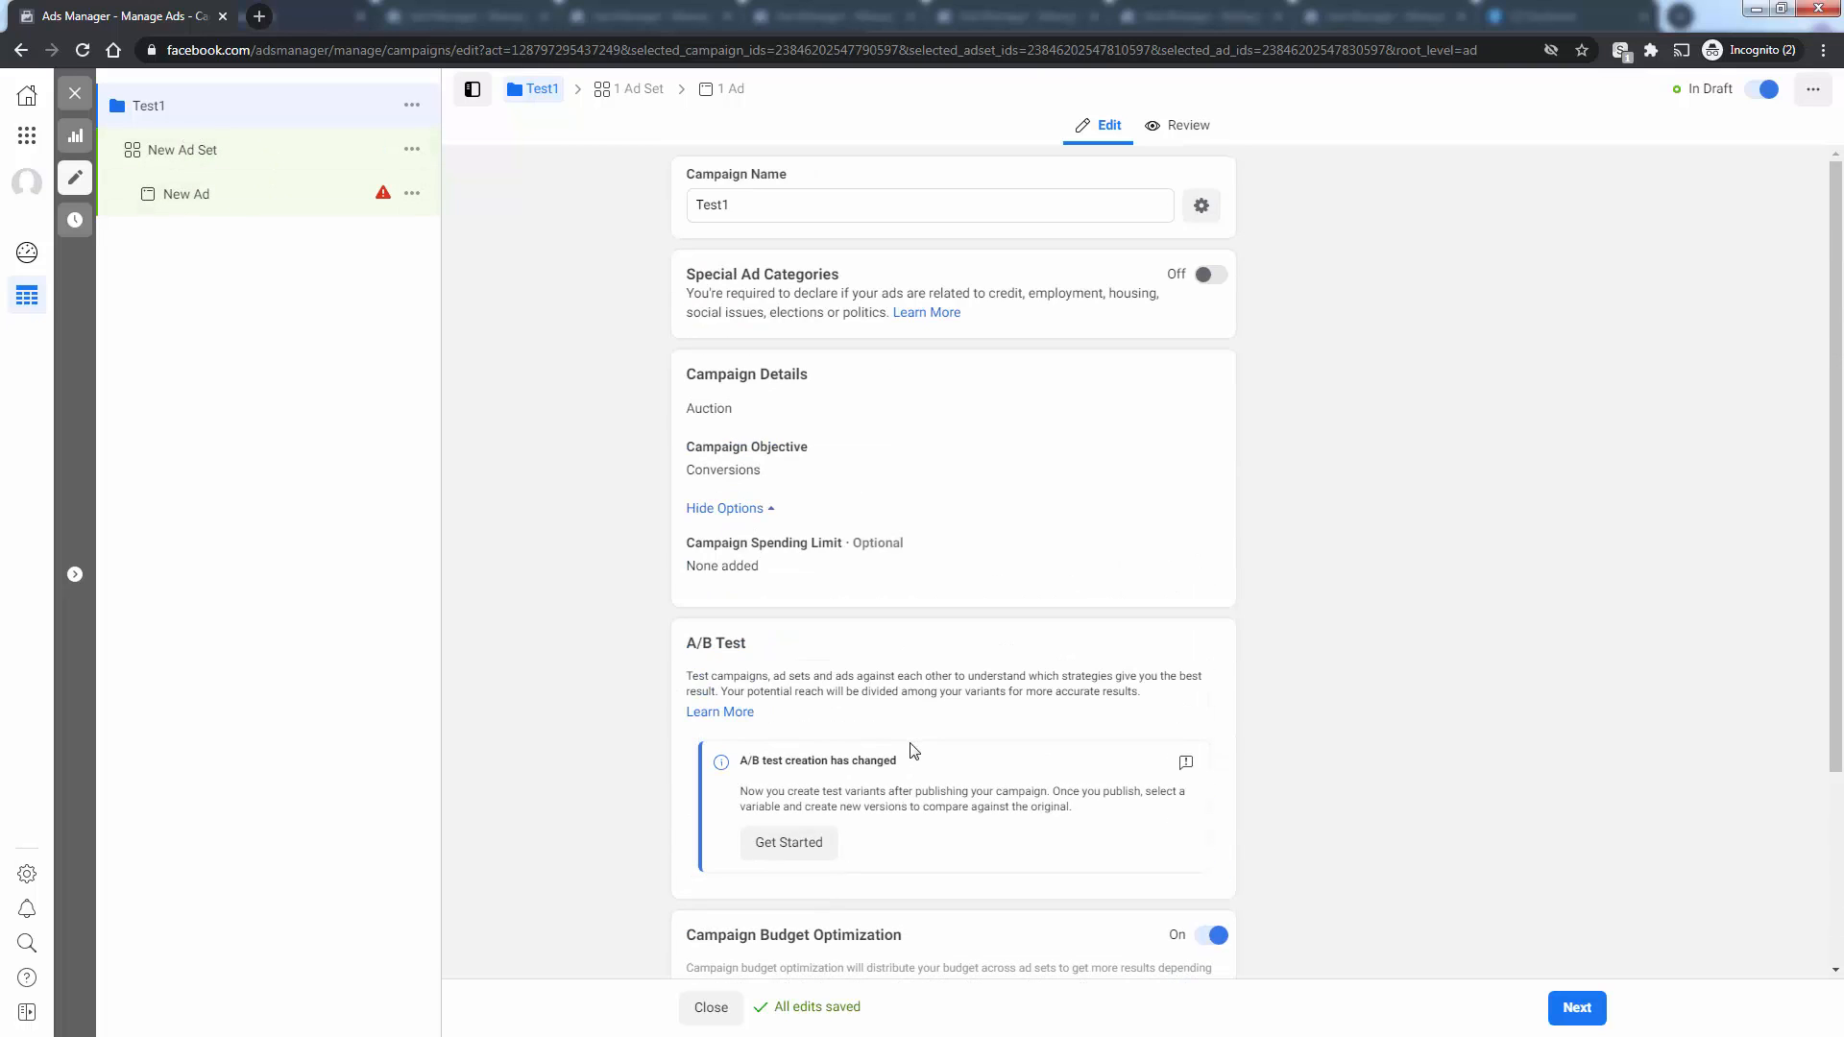
left_click(1576, 1008)
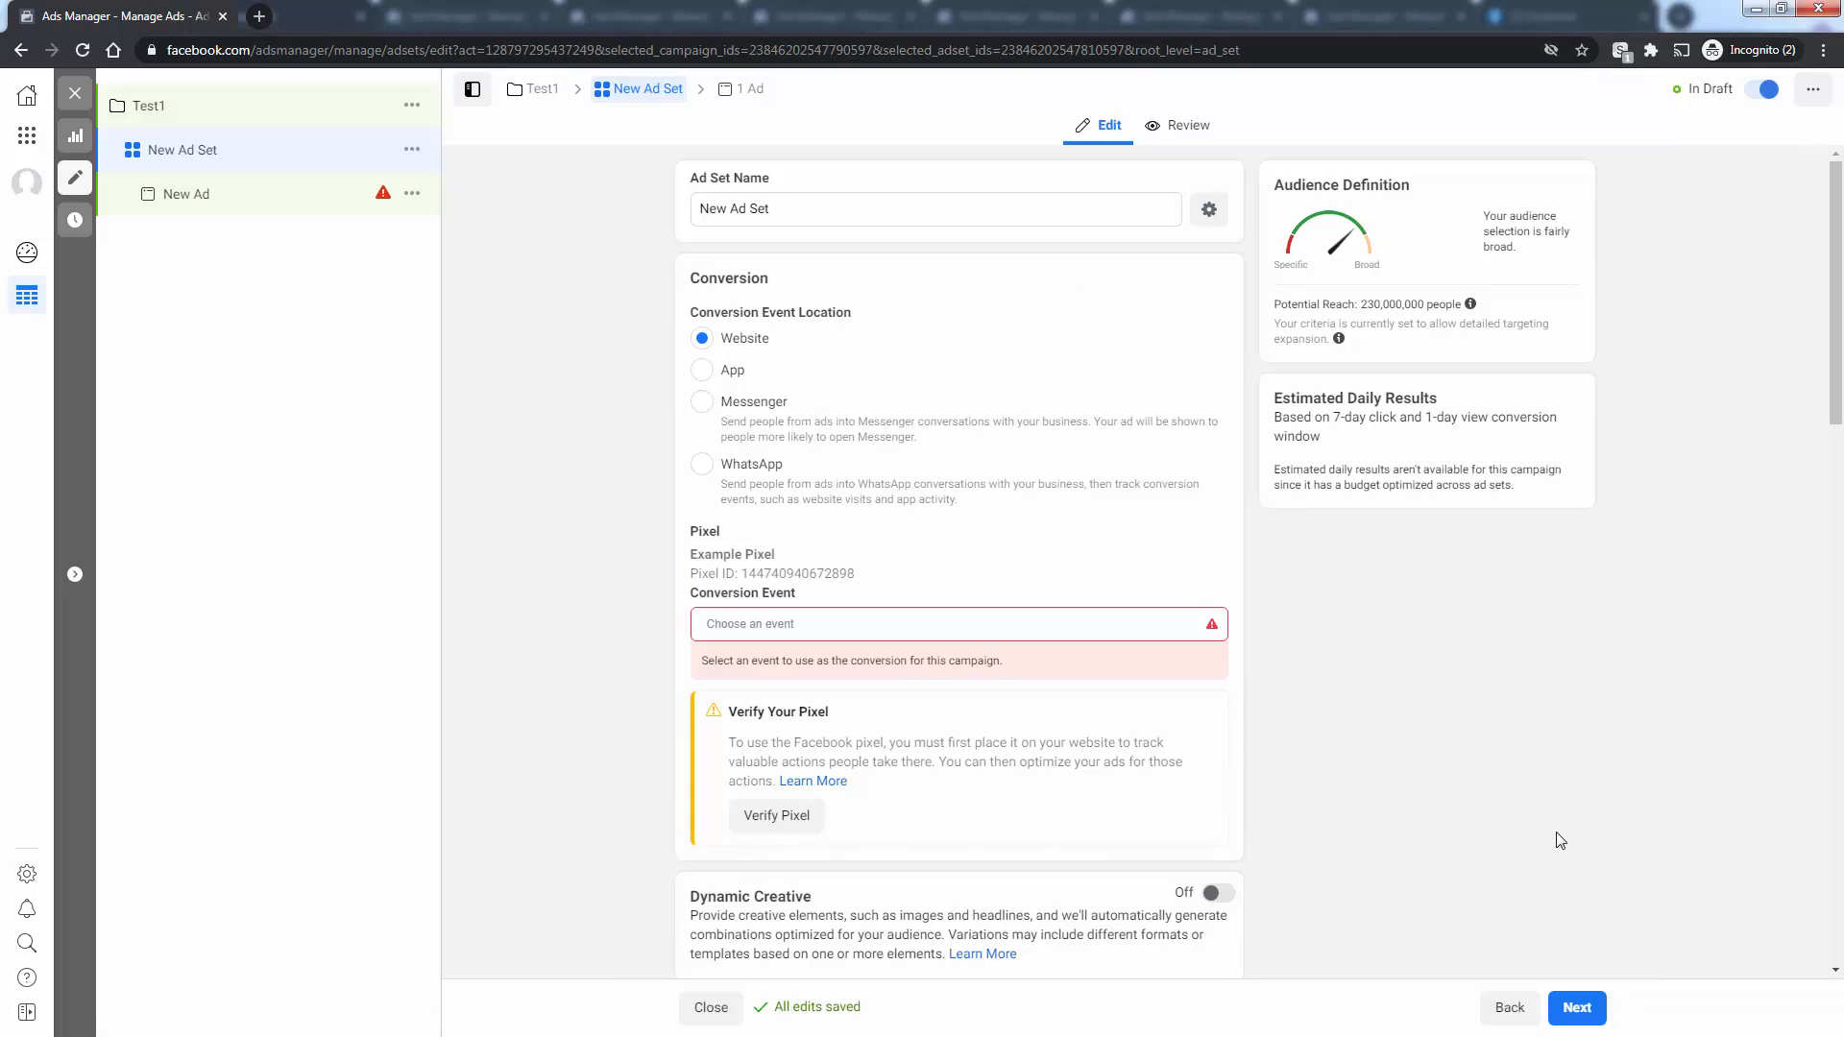
triple_click(782, 204)
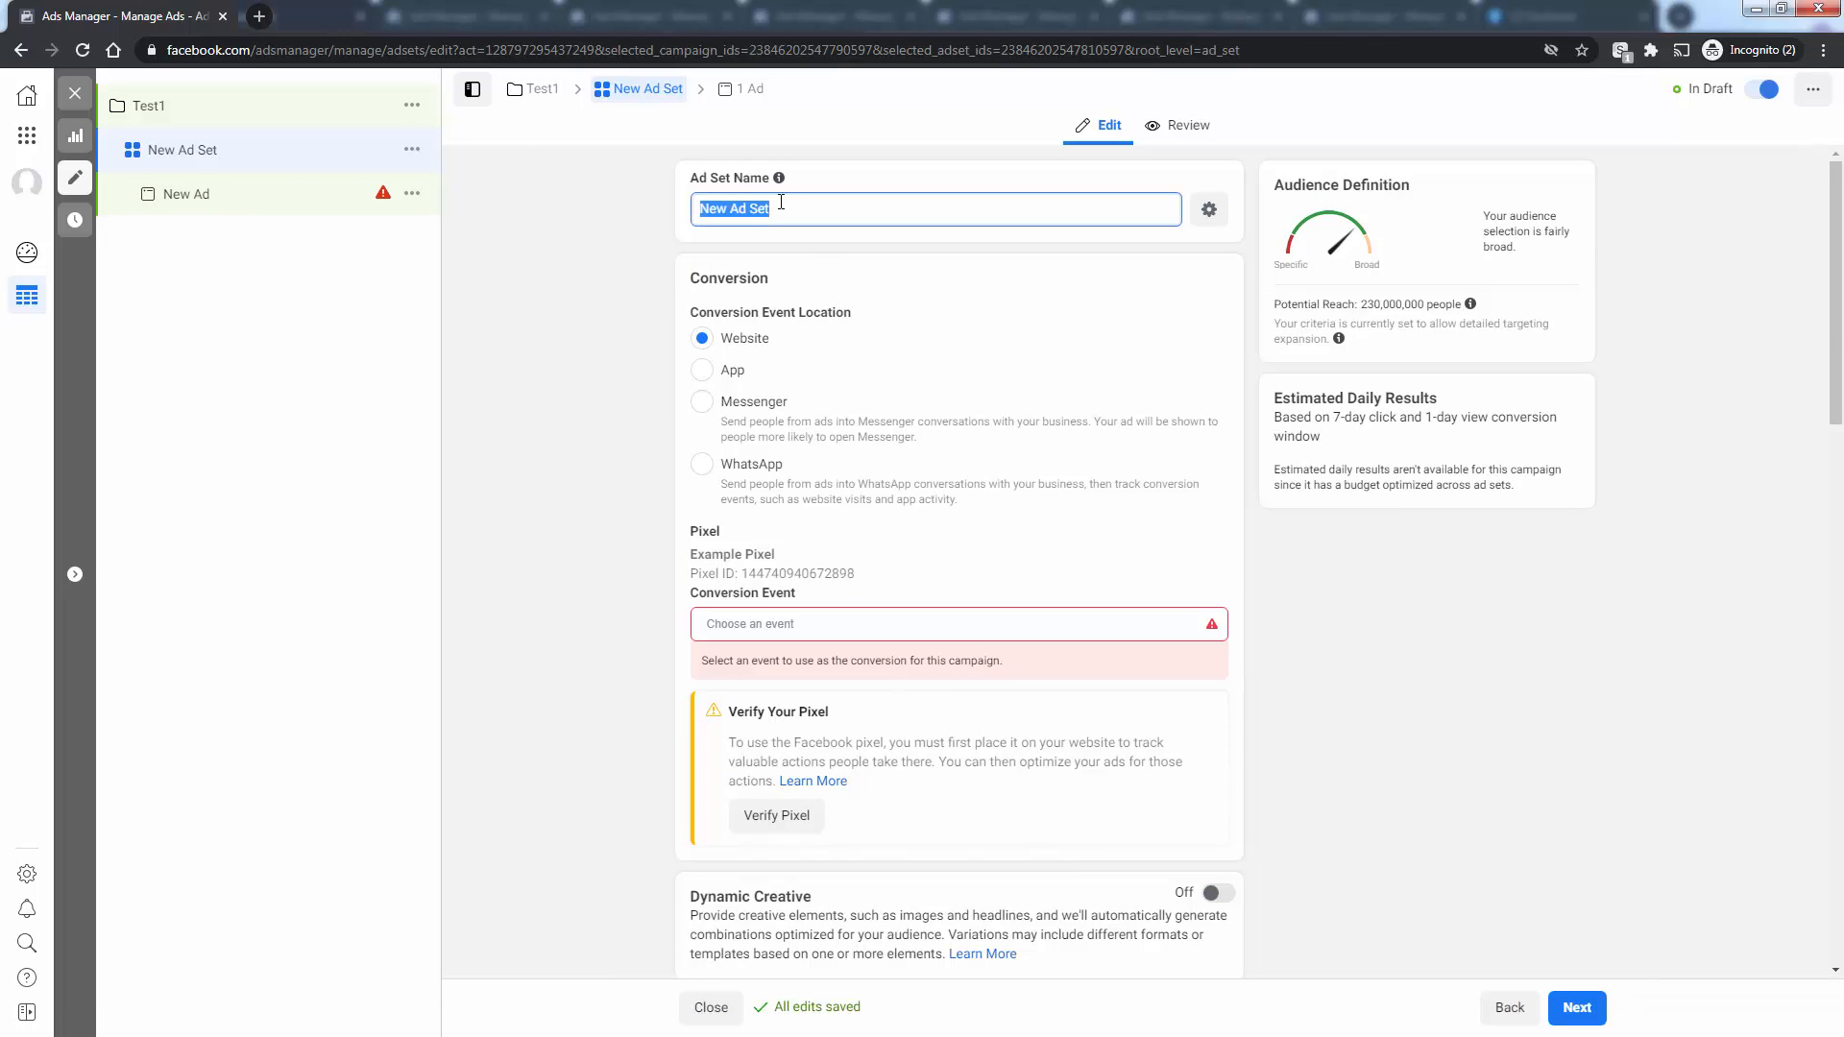
type("Add")
double_click(718, 208)
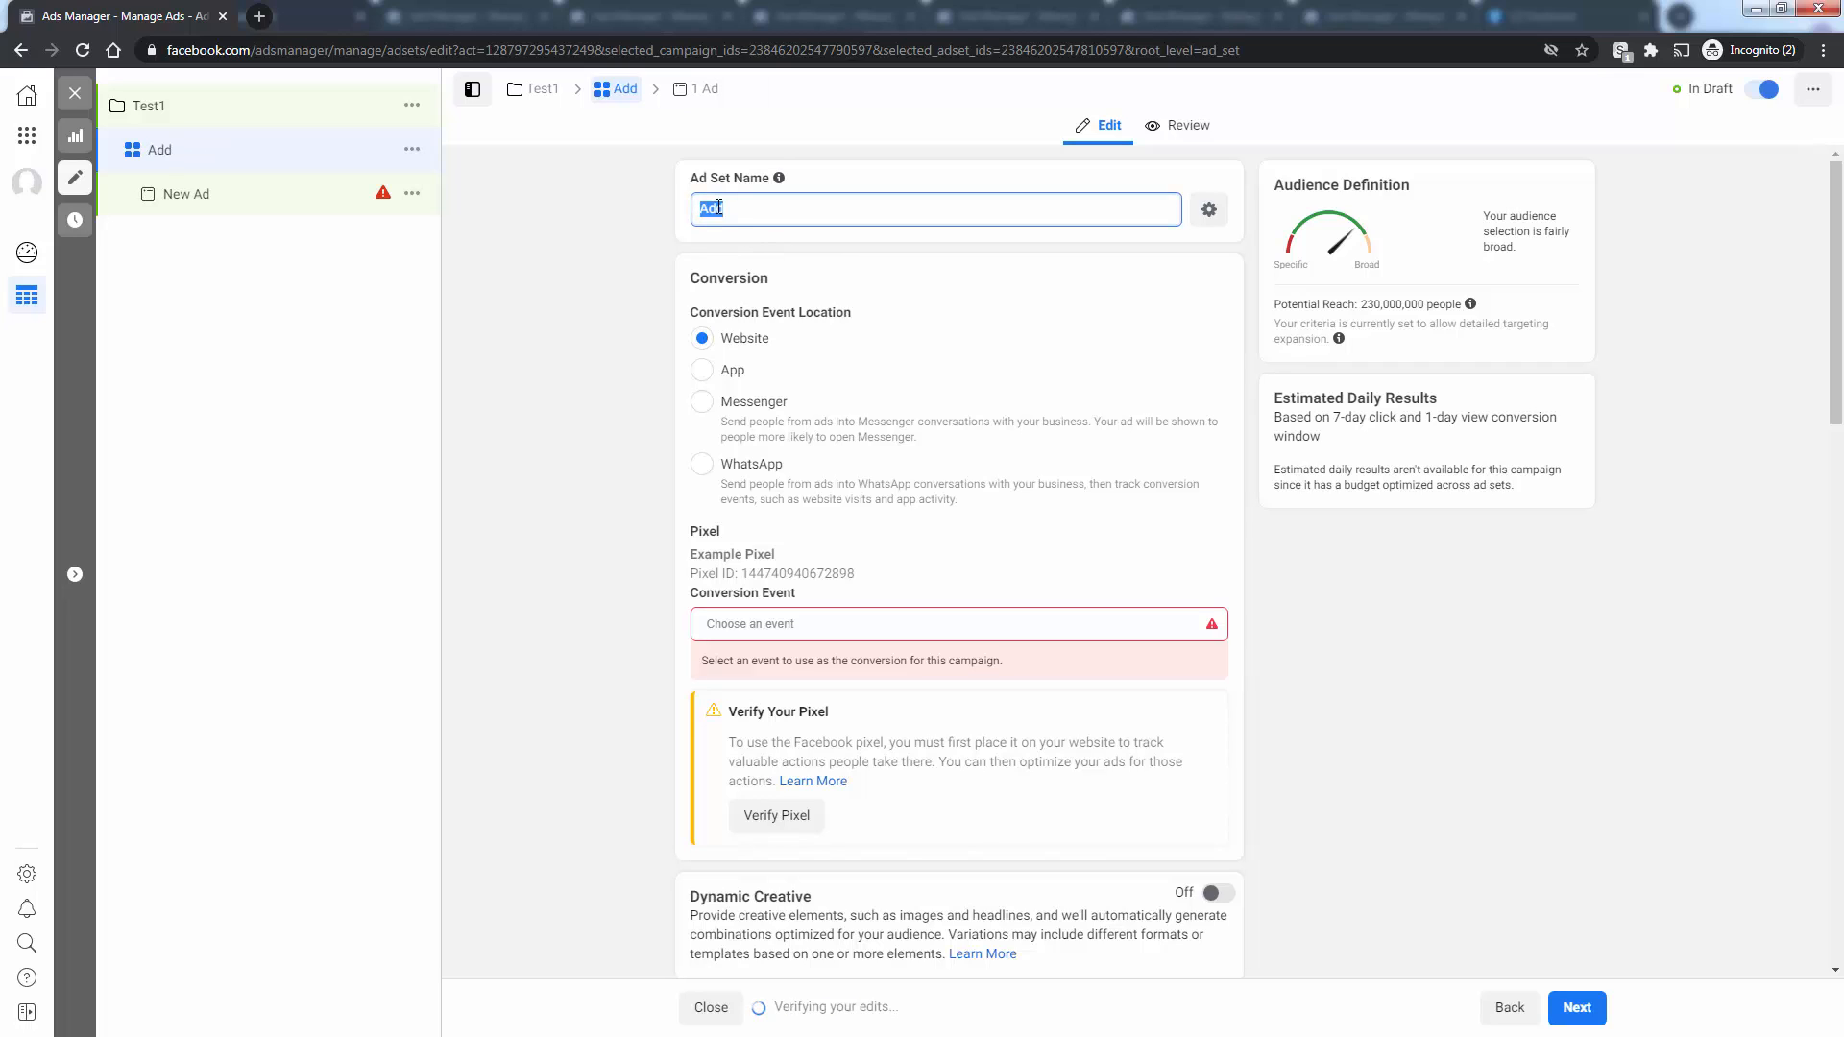
type("Adsw")
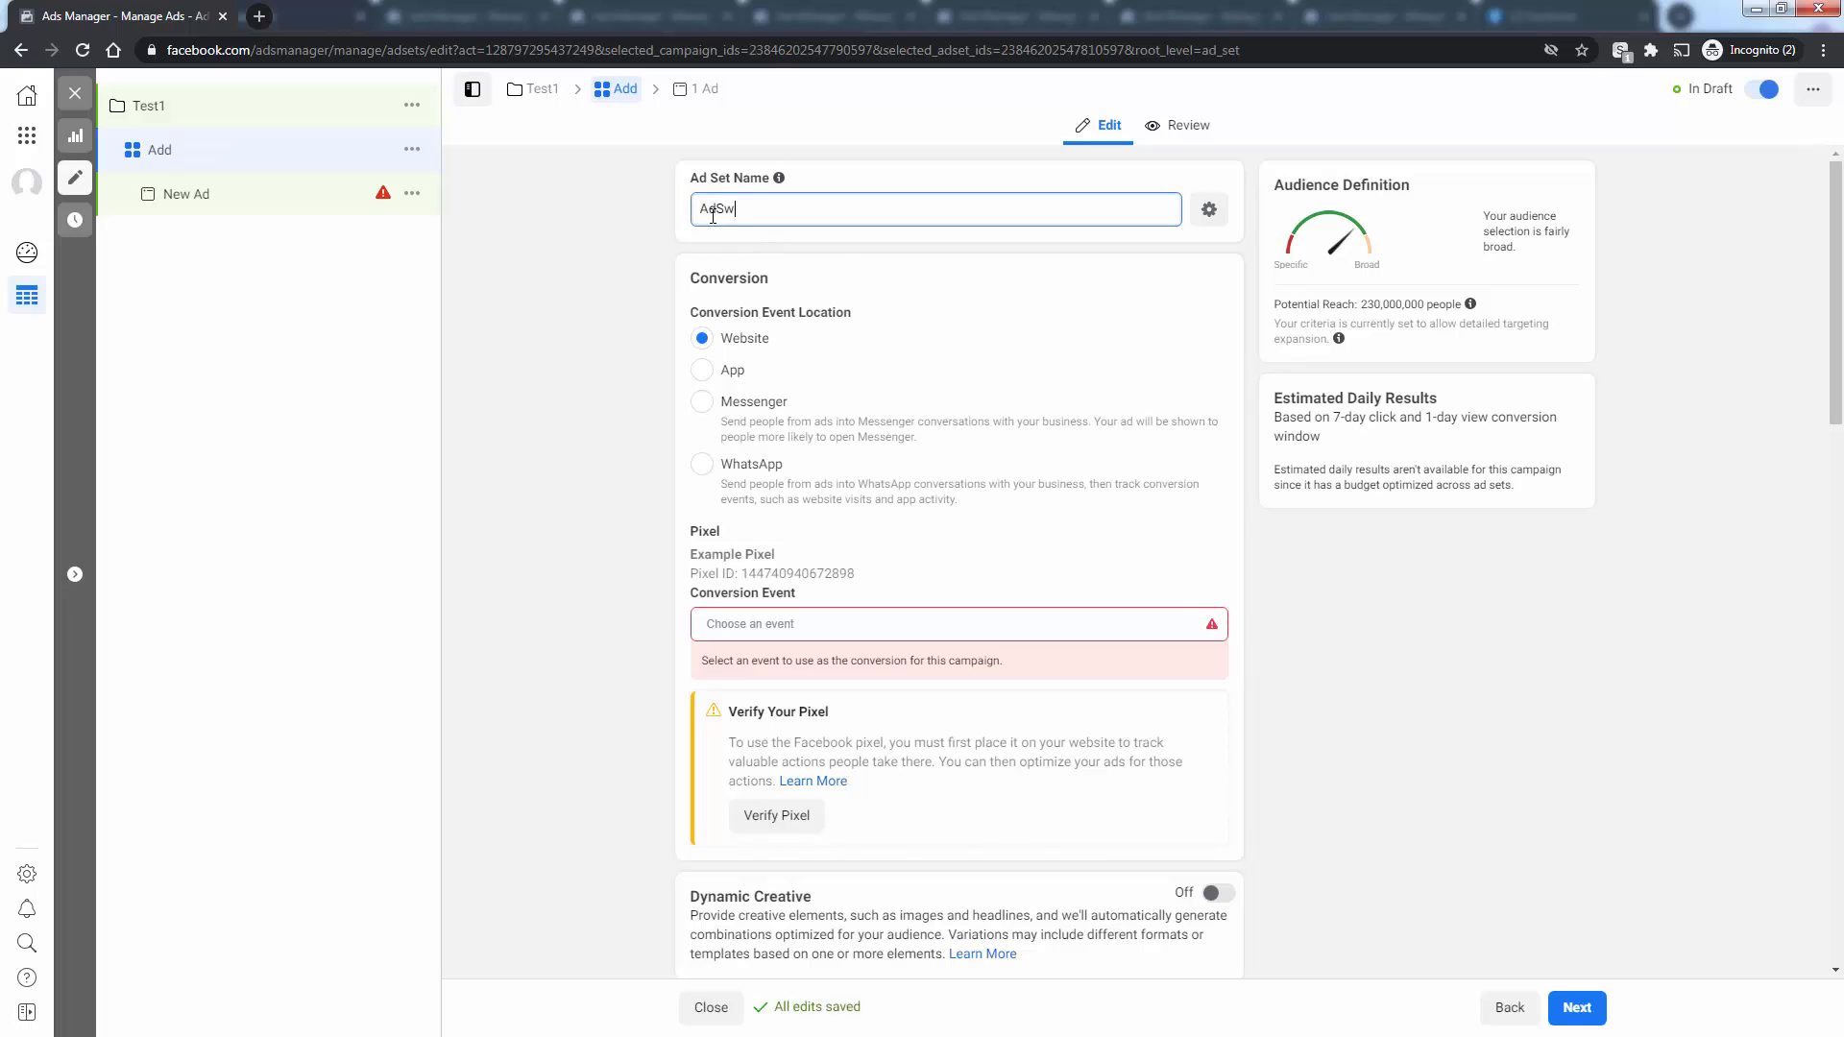
key("BackSpace")
type("et1")
left_click(612, 308)
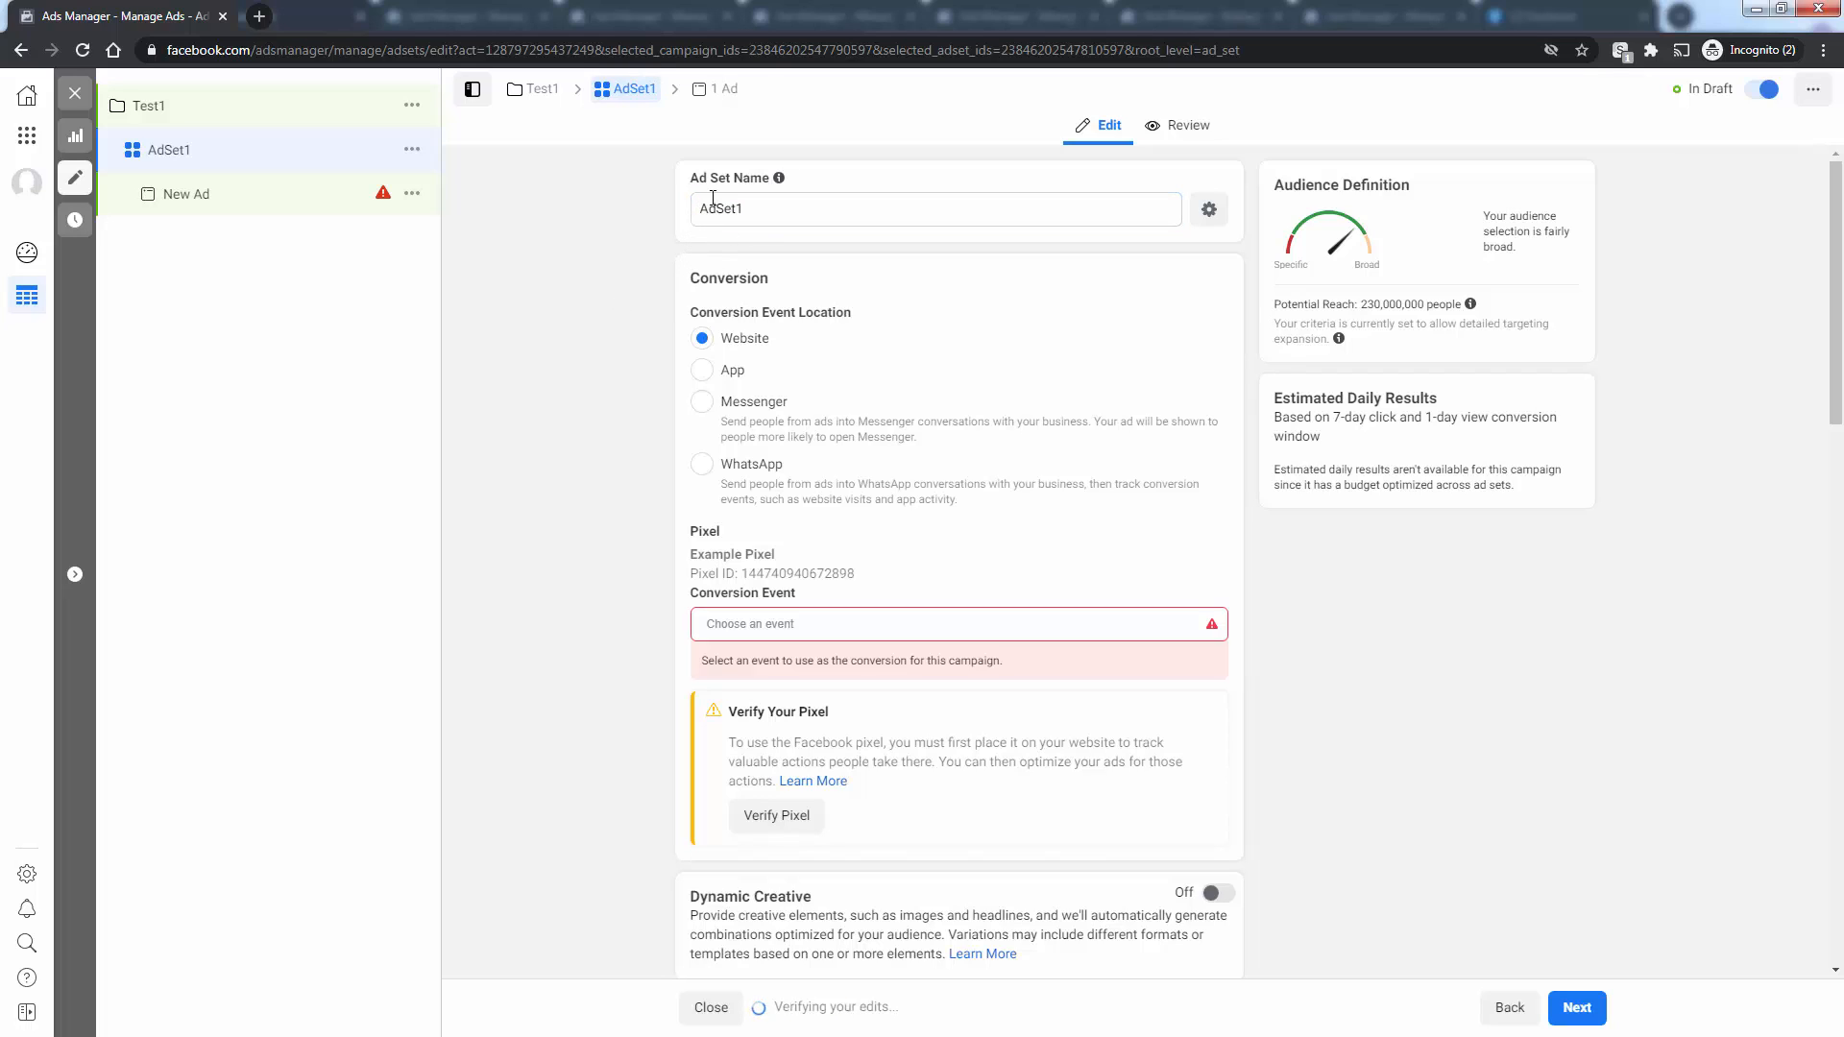
Step: Set the ad set's conversion event for Example Pixel to Purchase
scroll(615, 346, "down", 1)
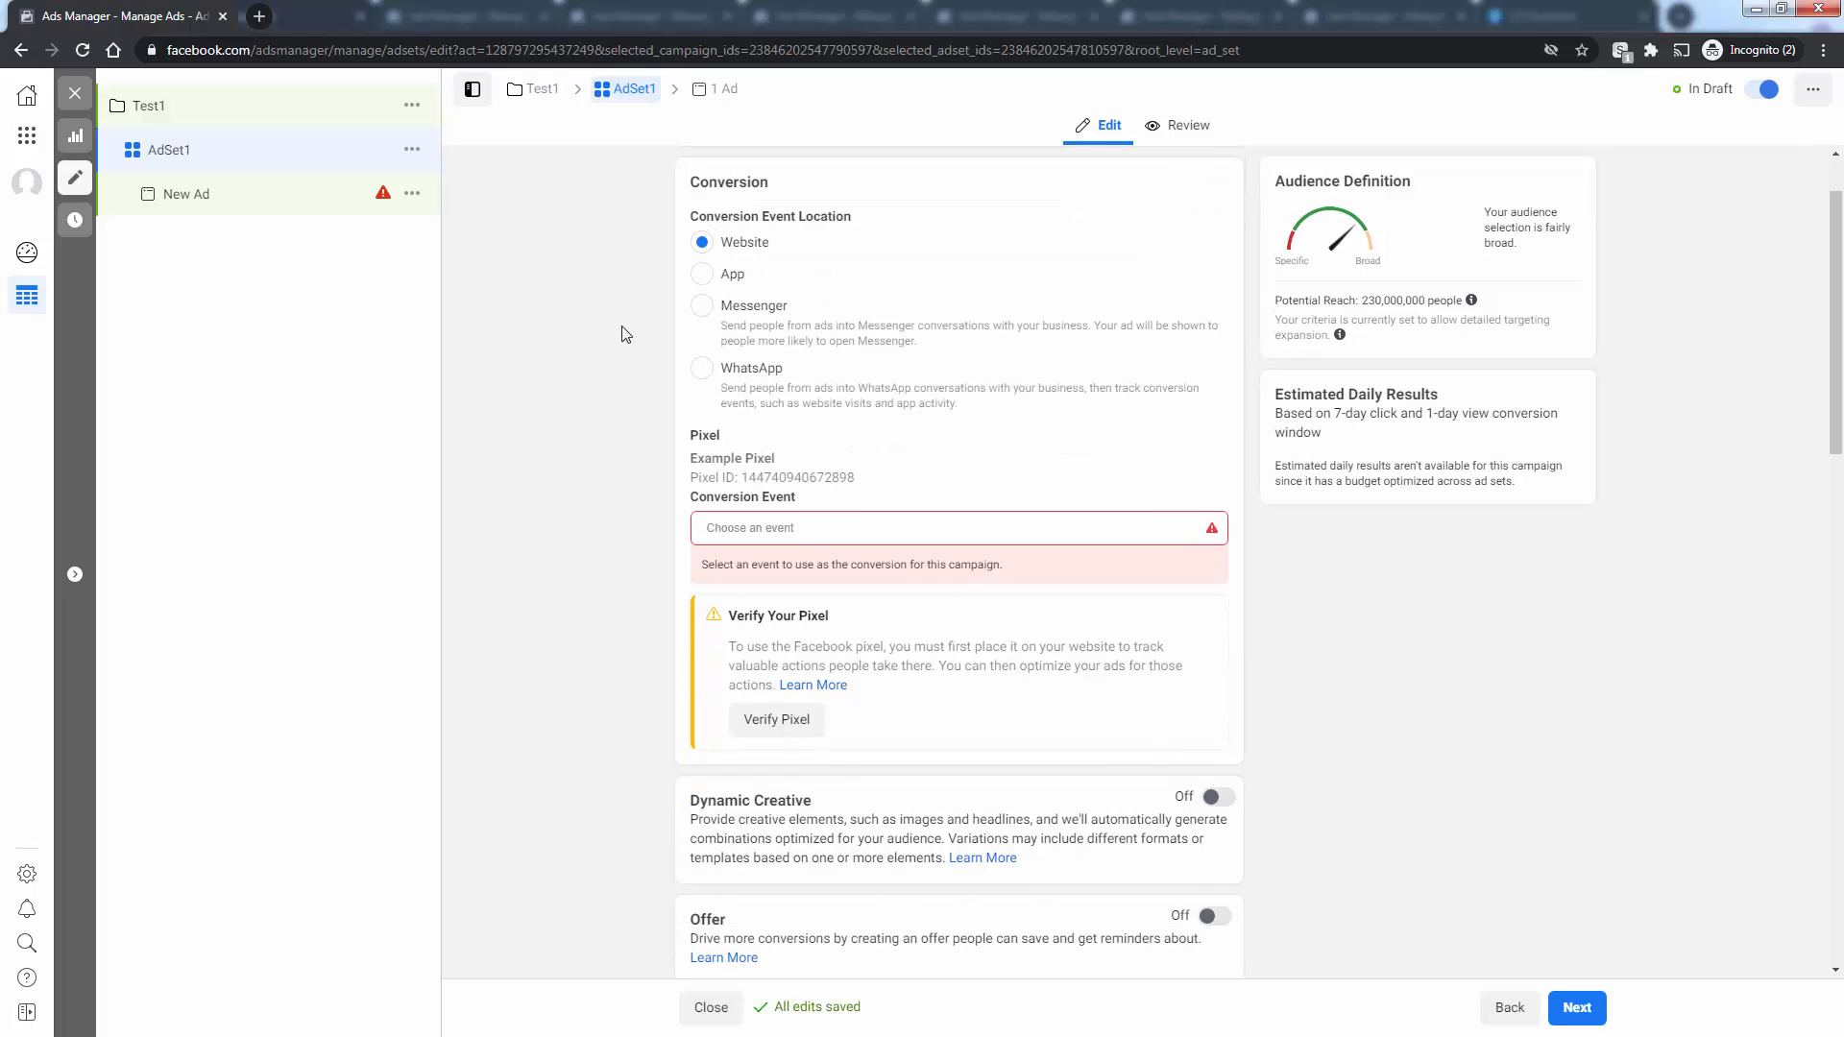
left_click(735, 527)
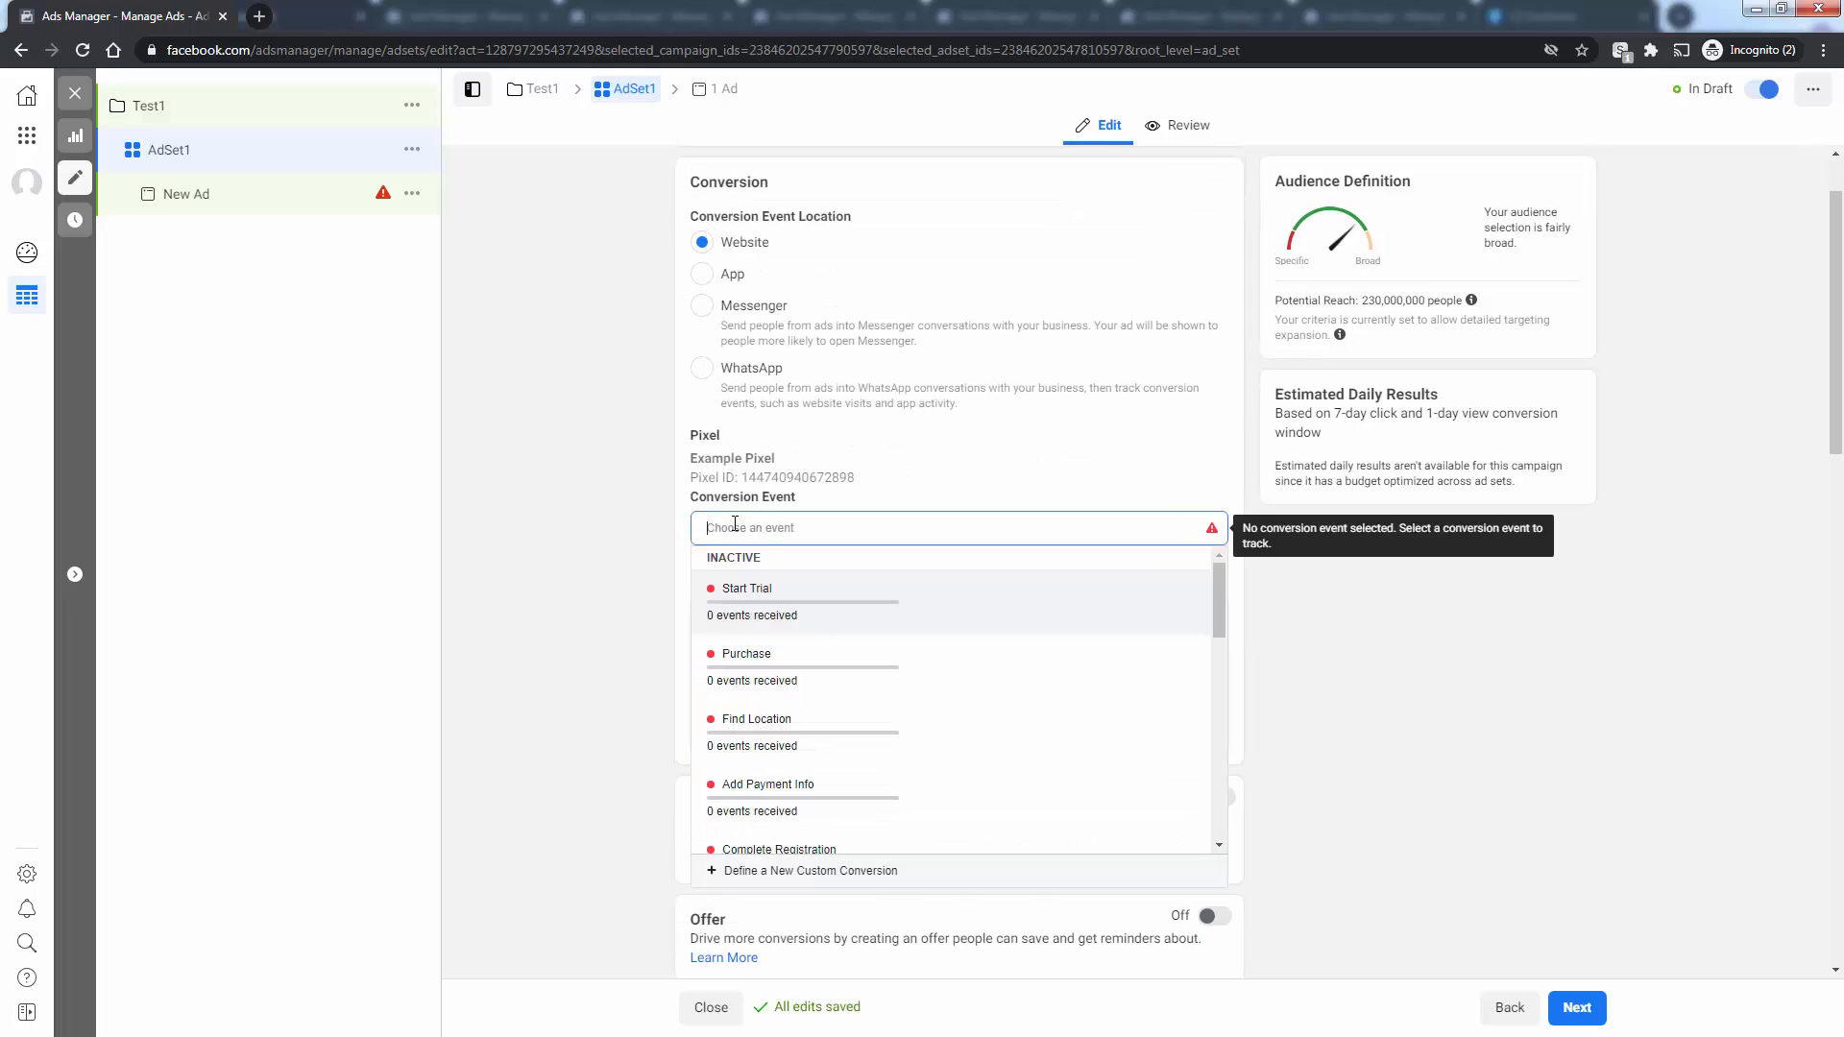
left_click(783, 669)
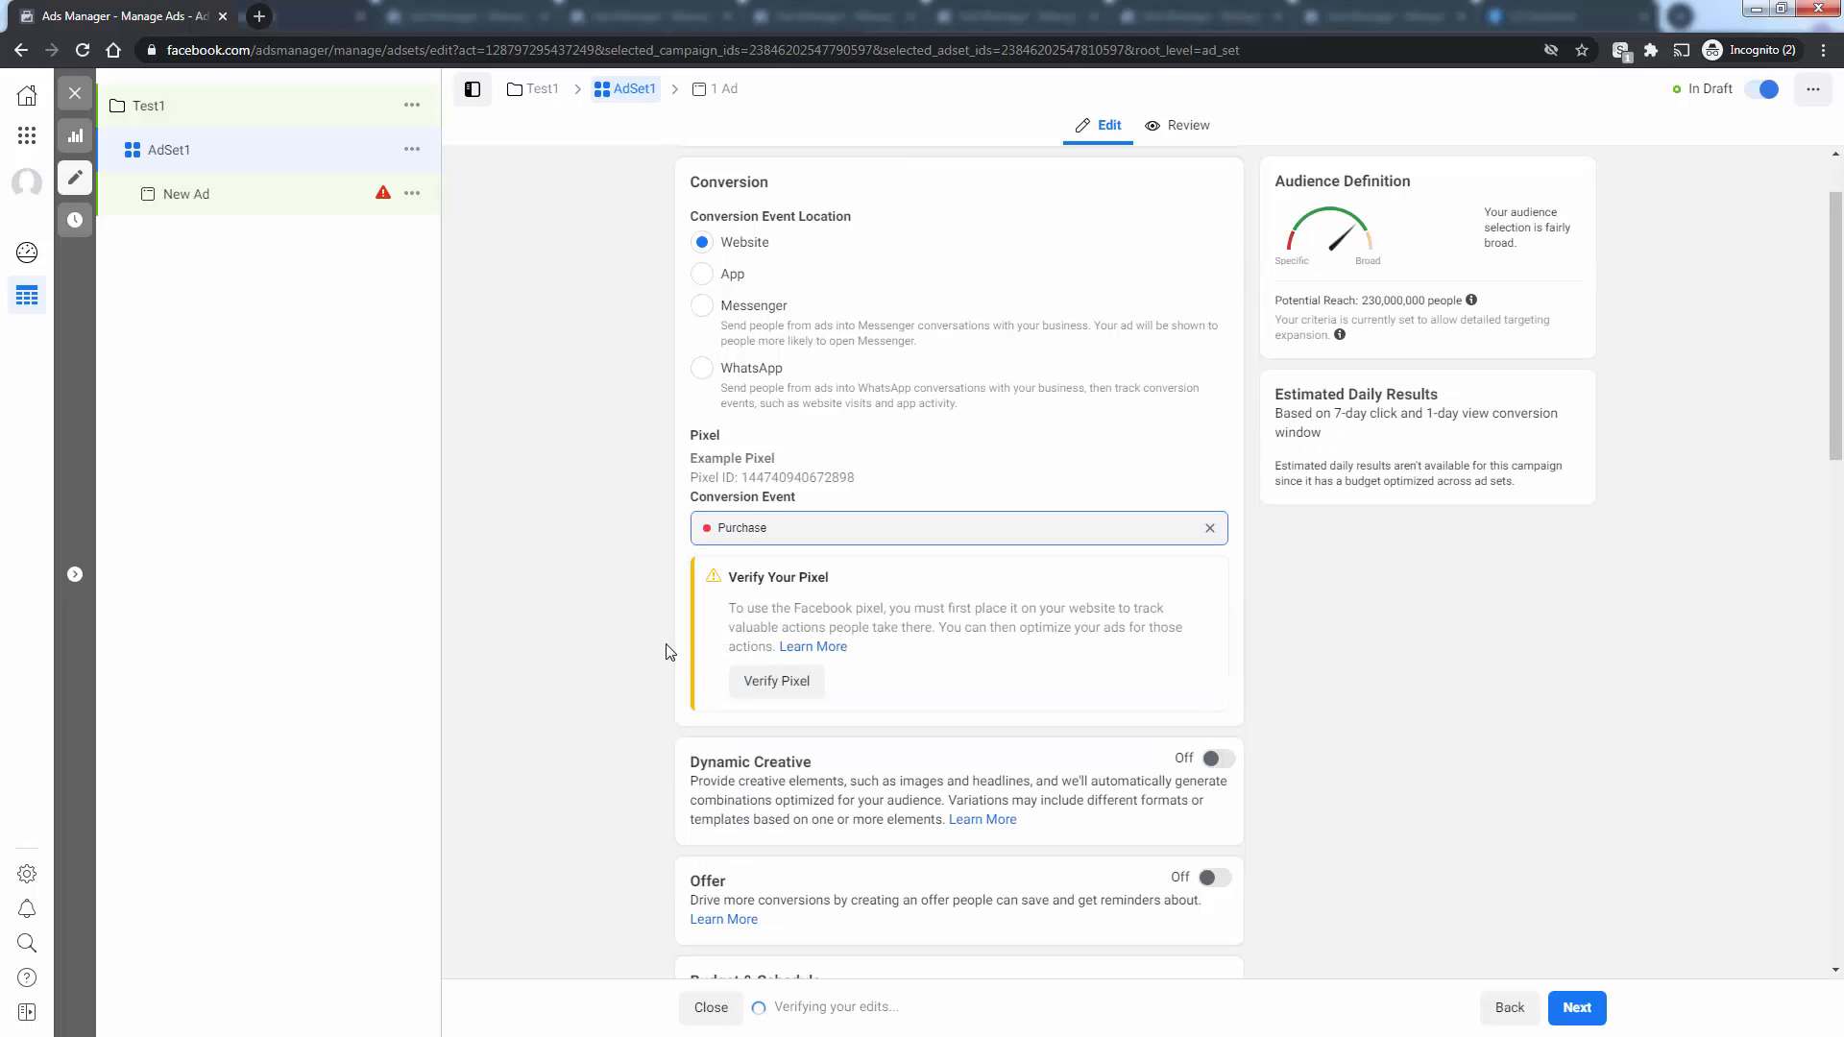
Step: Open the location targeting of the ad set's new audience for editing
scroll(570, 737, "down", 5)
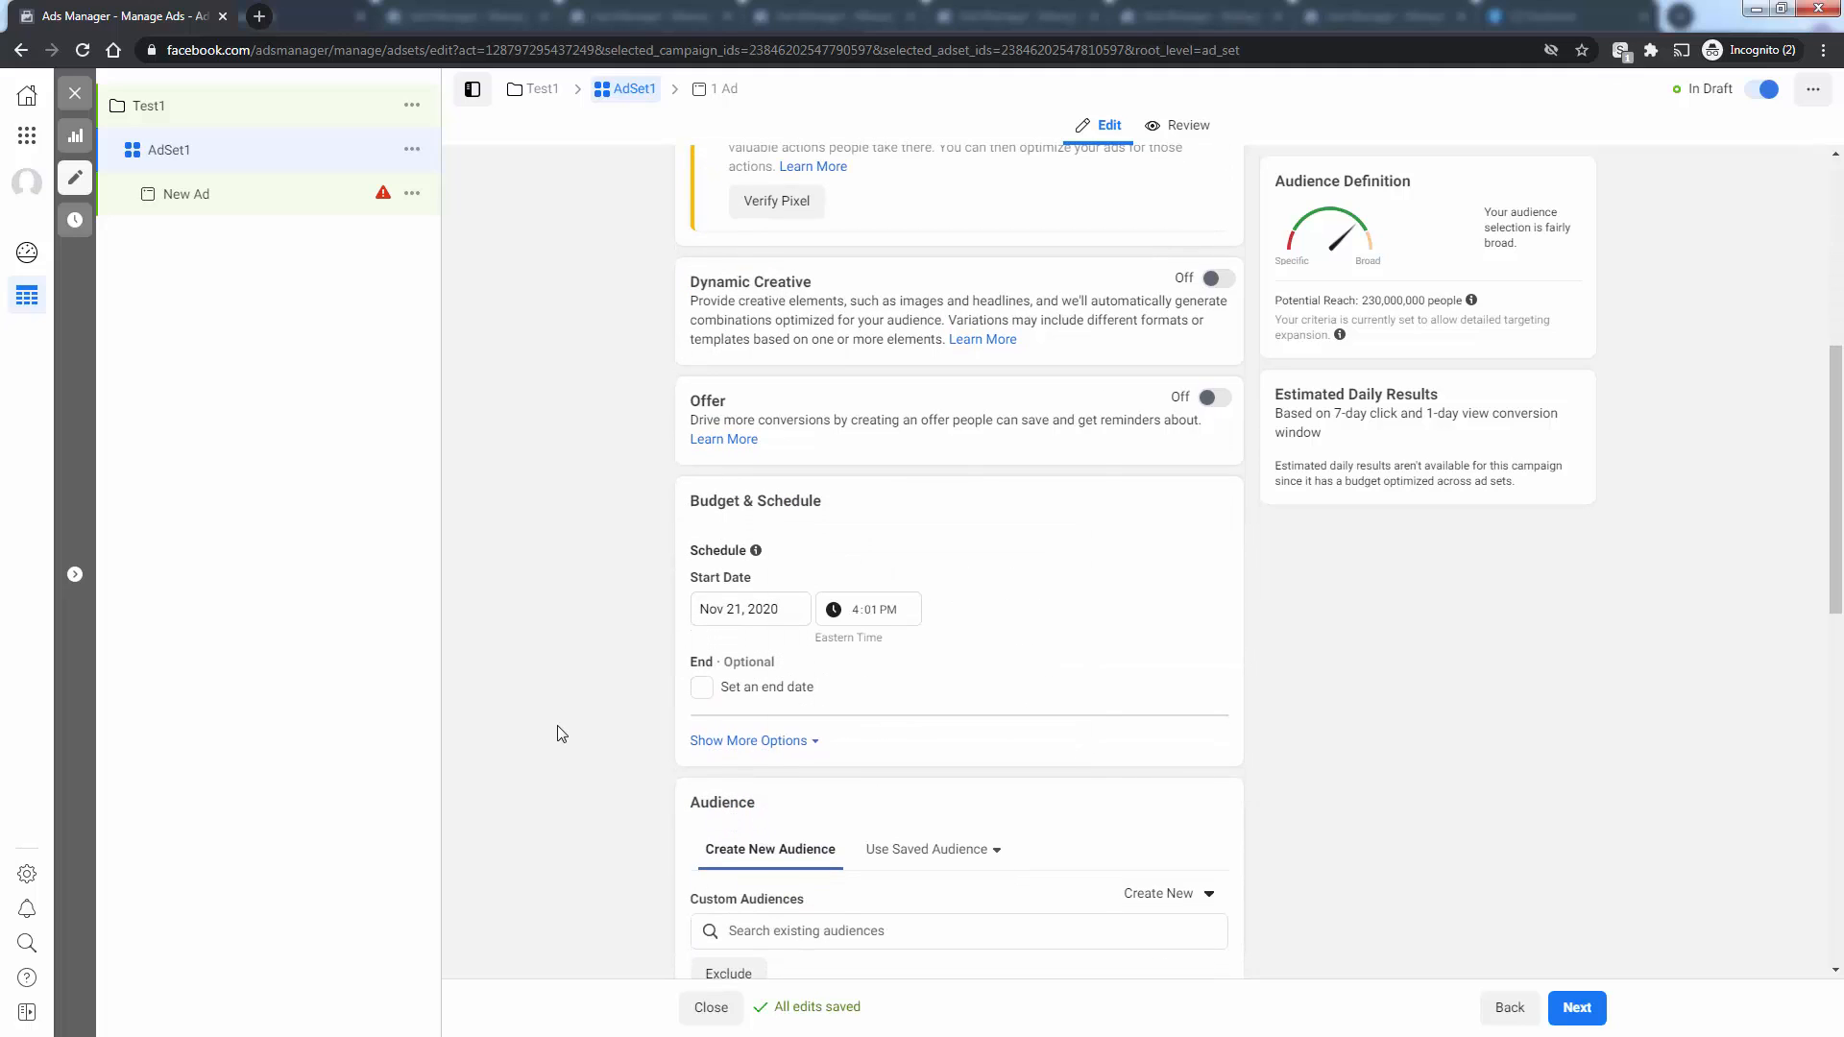
scroll(560, 733, "down", 2)
scroll(588, 710, "down", 3)
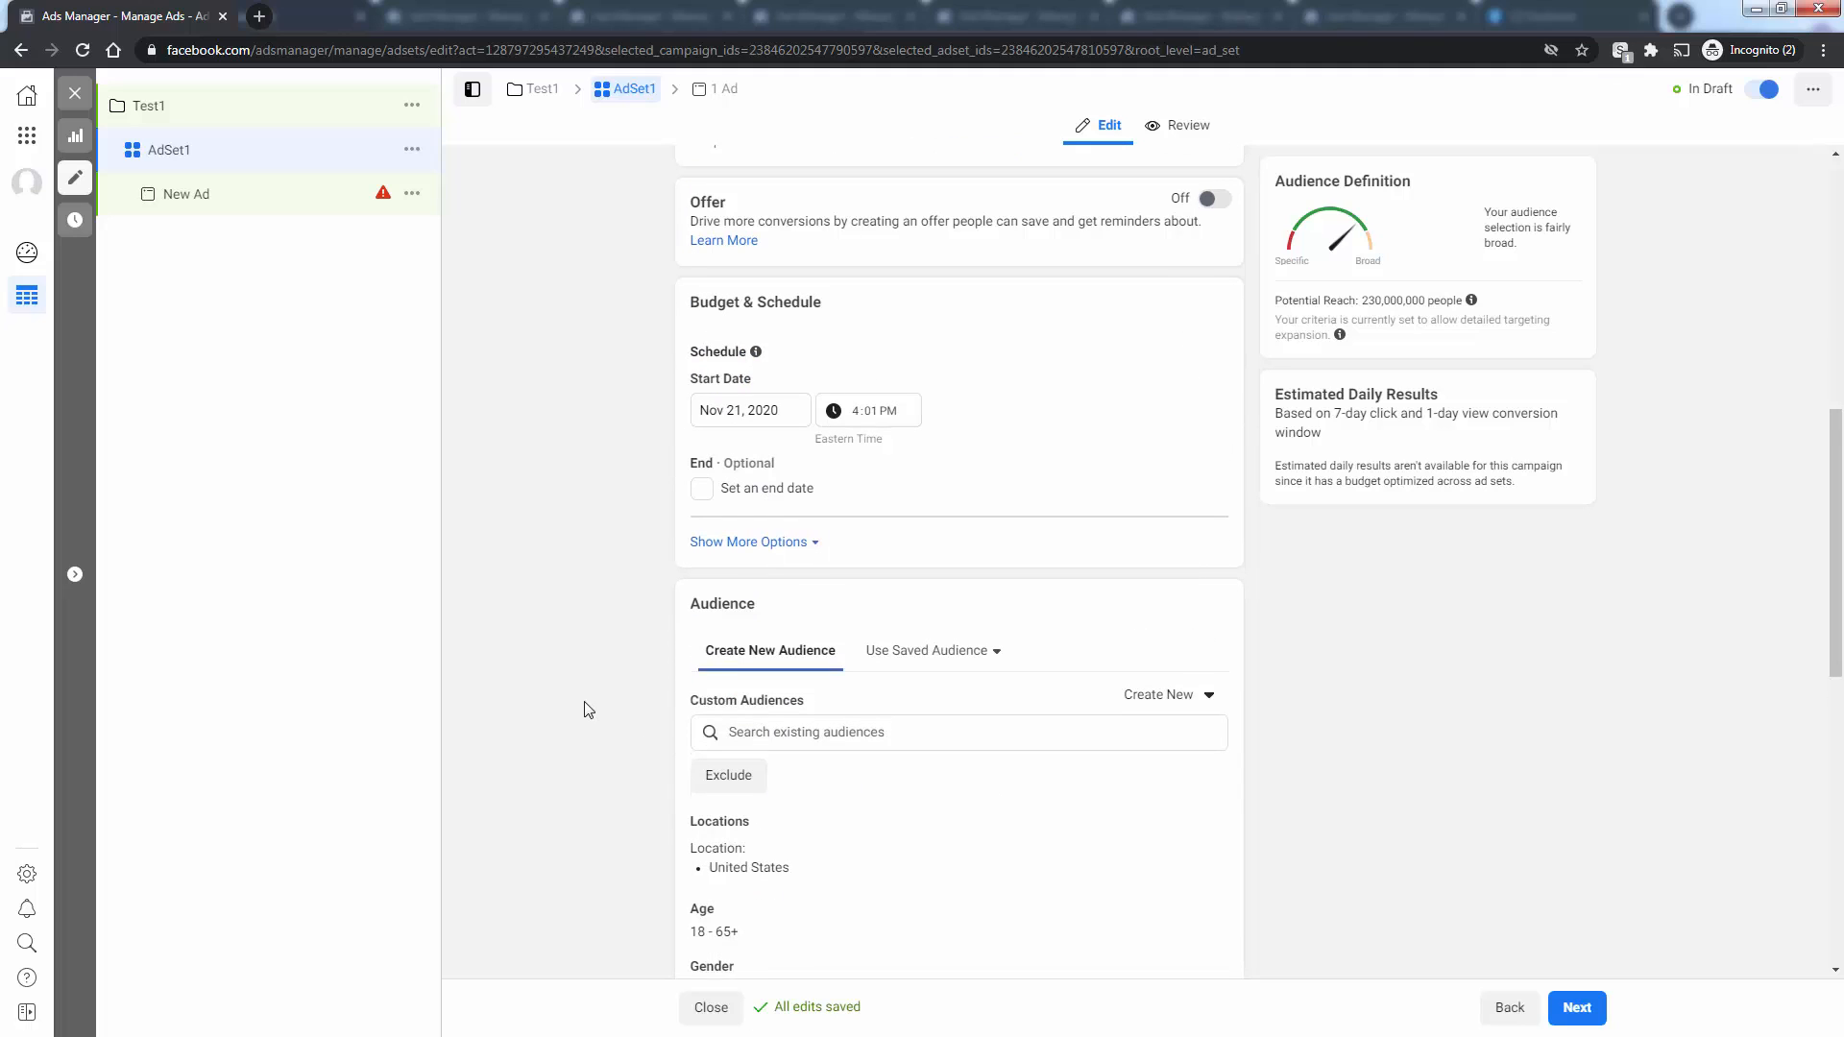
scroll(588, 709, "down", 1)
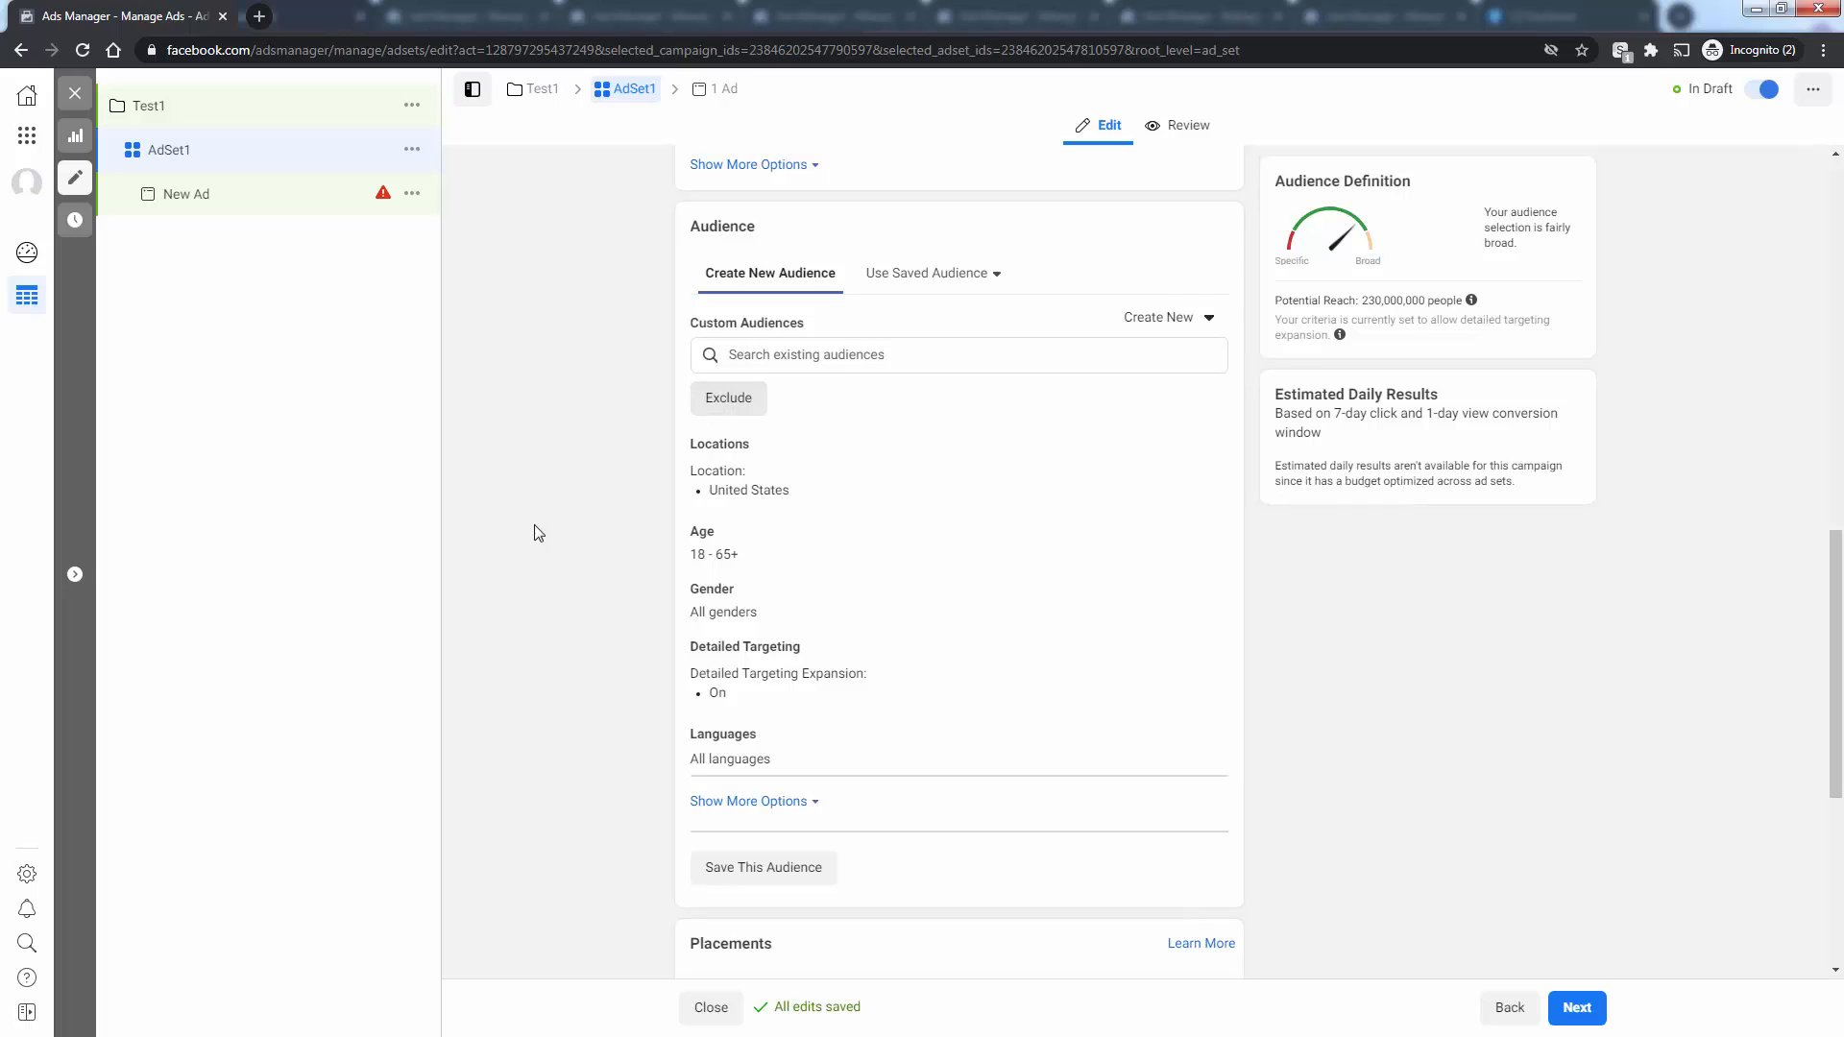
mouse_move(732, 469)
left_click(1206, 451)
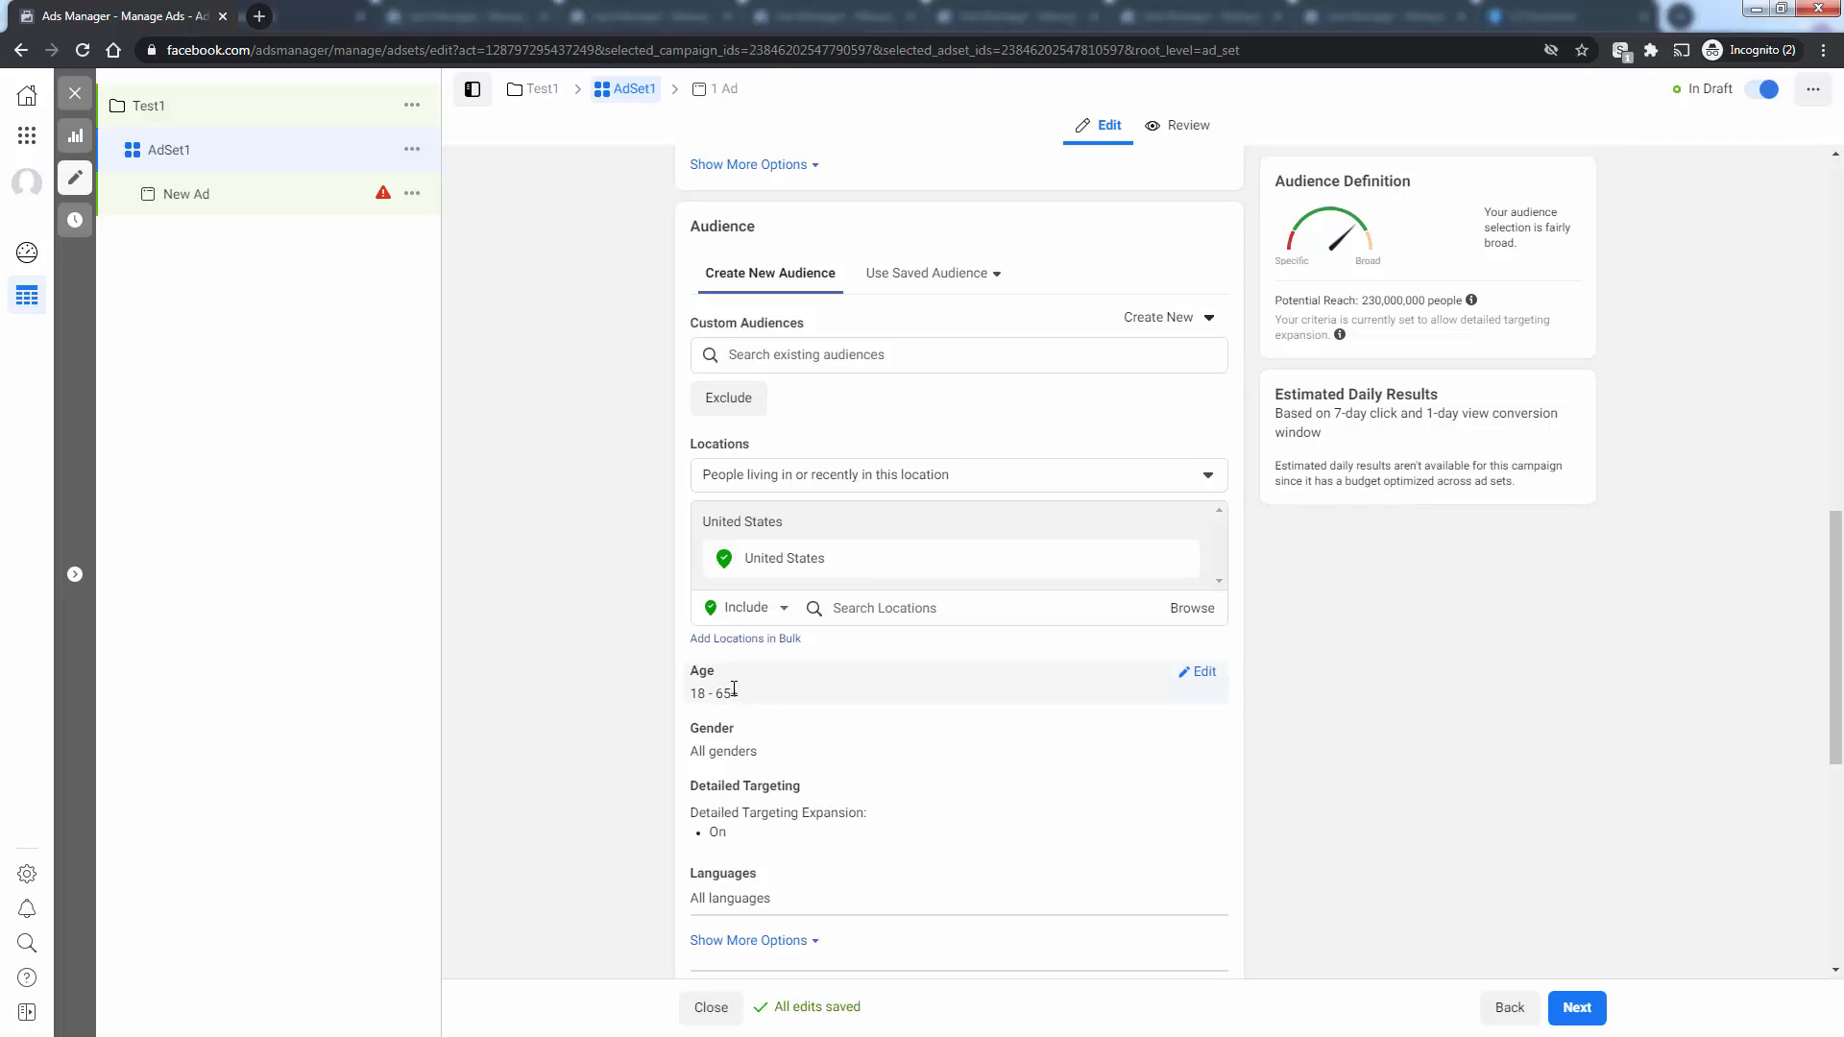
Step: Open the audience's detailed targeting for editing and turn off Detailed Targeting Expansion
scroll(734, 689, "down", 1)
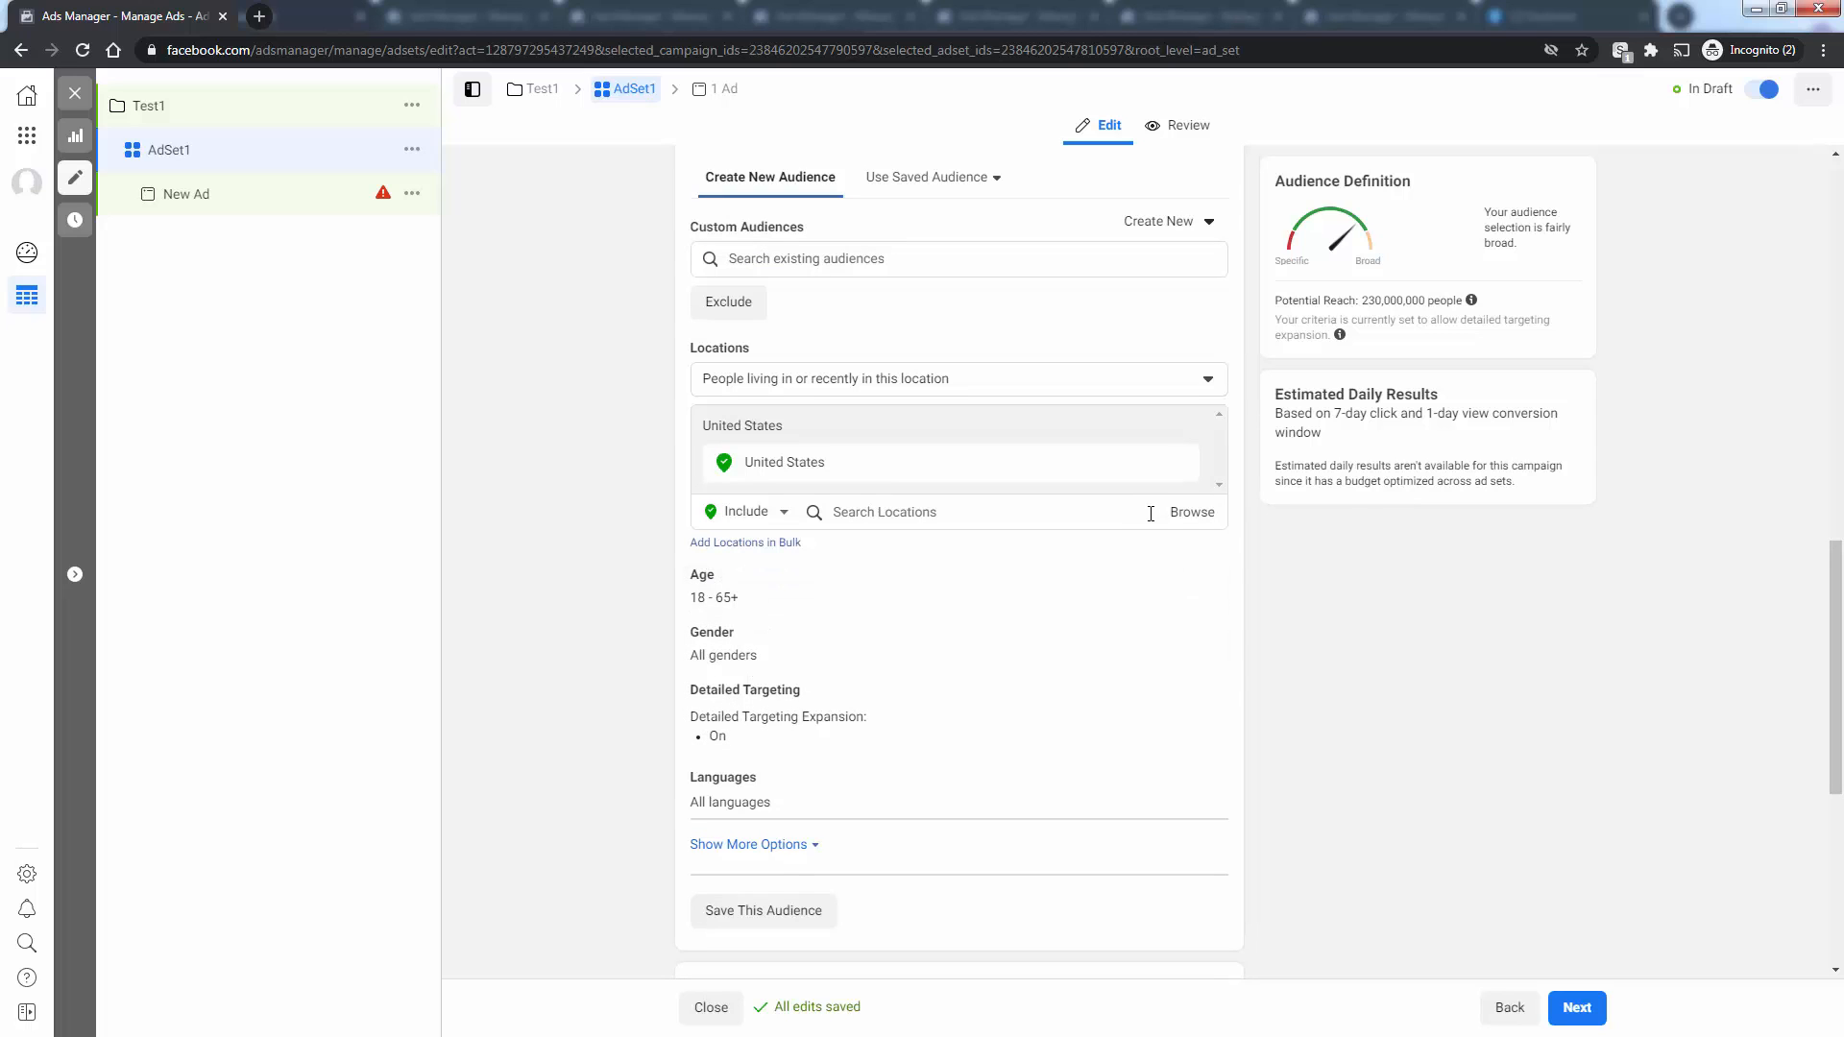
scroll(815, 624, "down", 1)
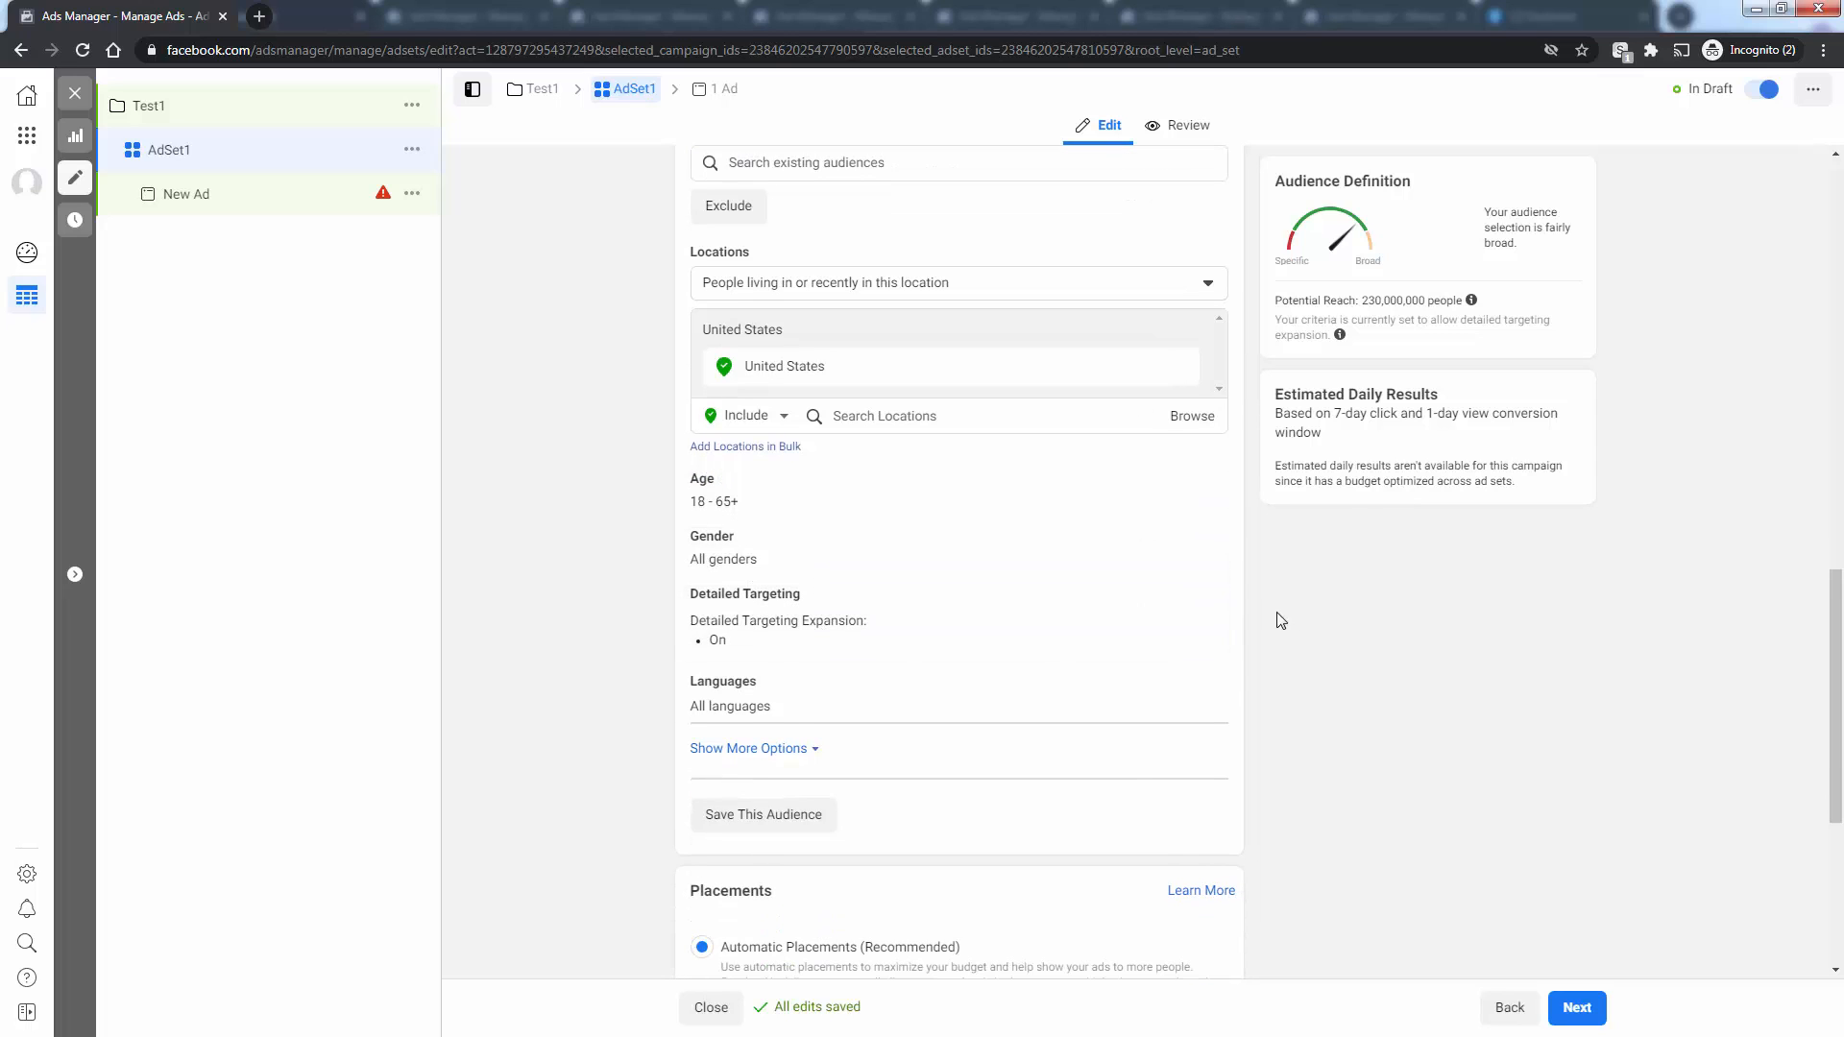
left_click(1204, 601)
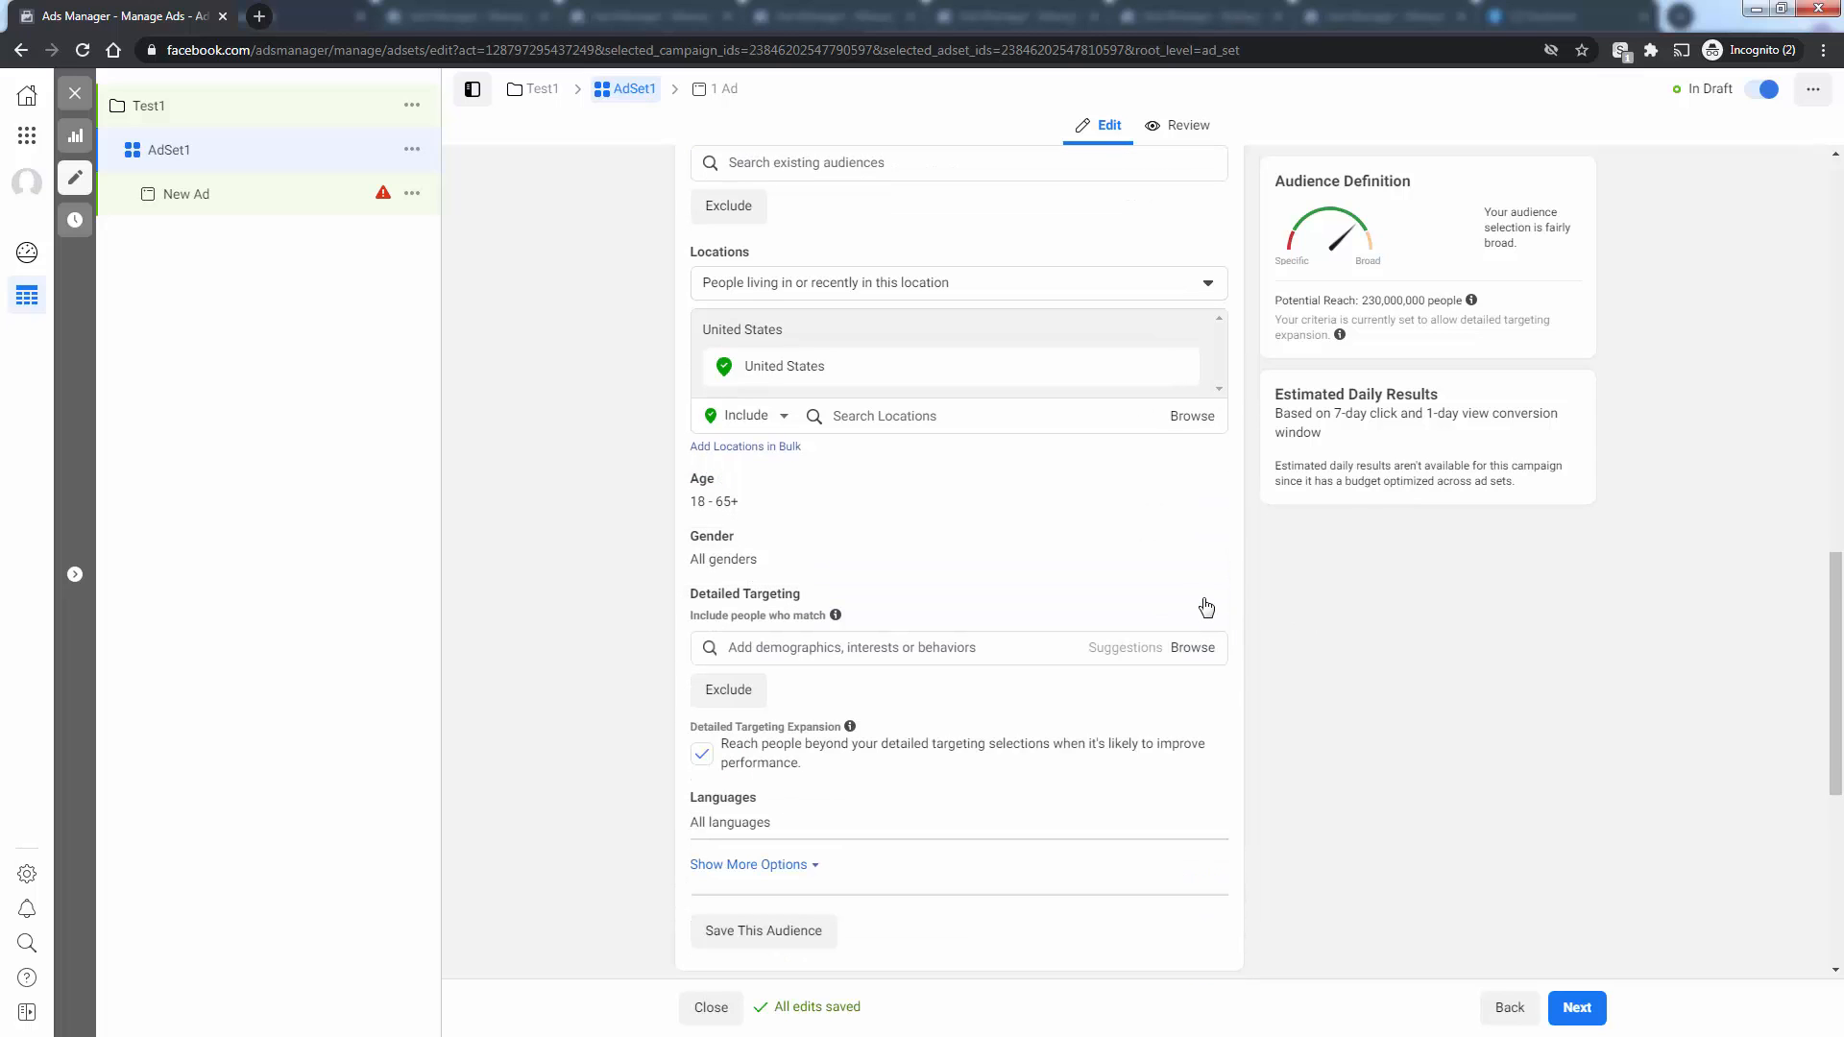
left_click(703, 755)
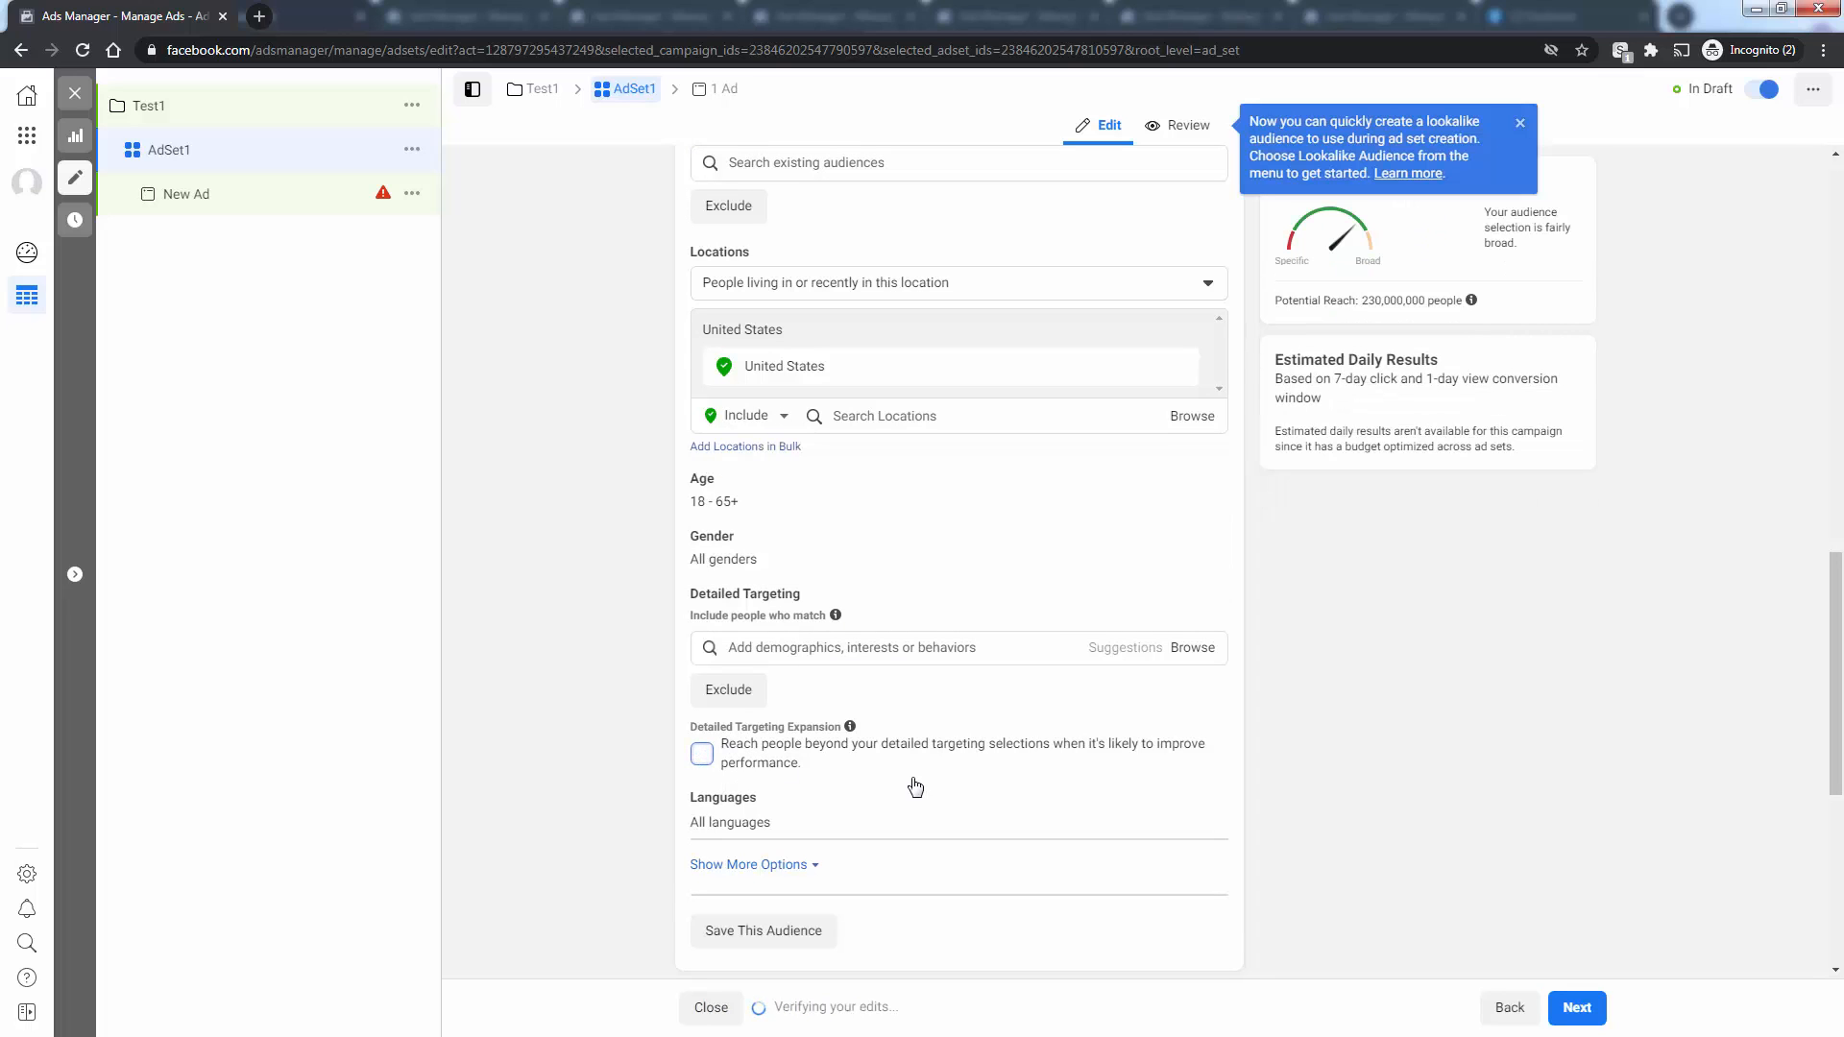
left_click(1277, 735)
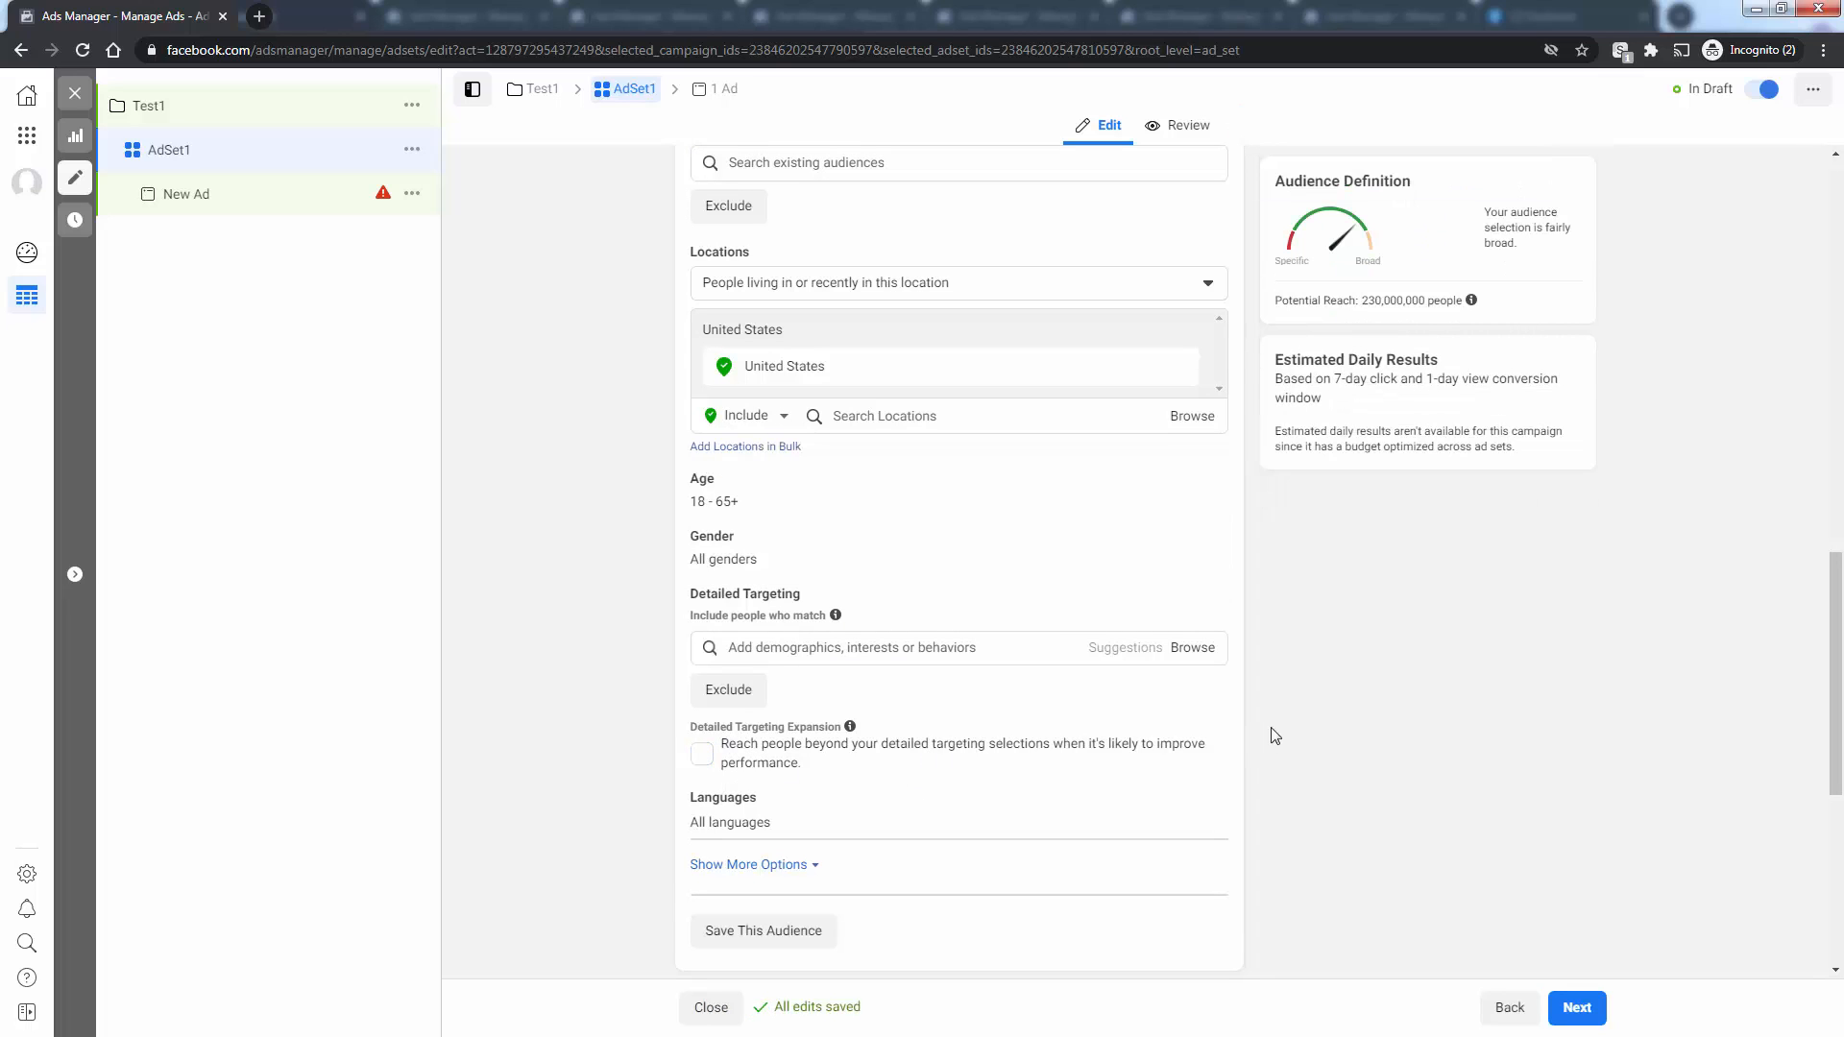
Step: Add the Interests > Hobbies and activities > Pets interest Cats to the audience's detailed targeting
scroll(894, 597, "down", 1)
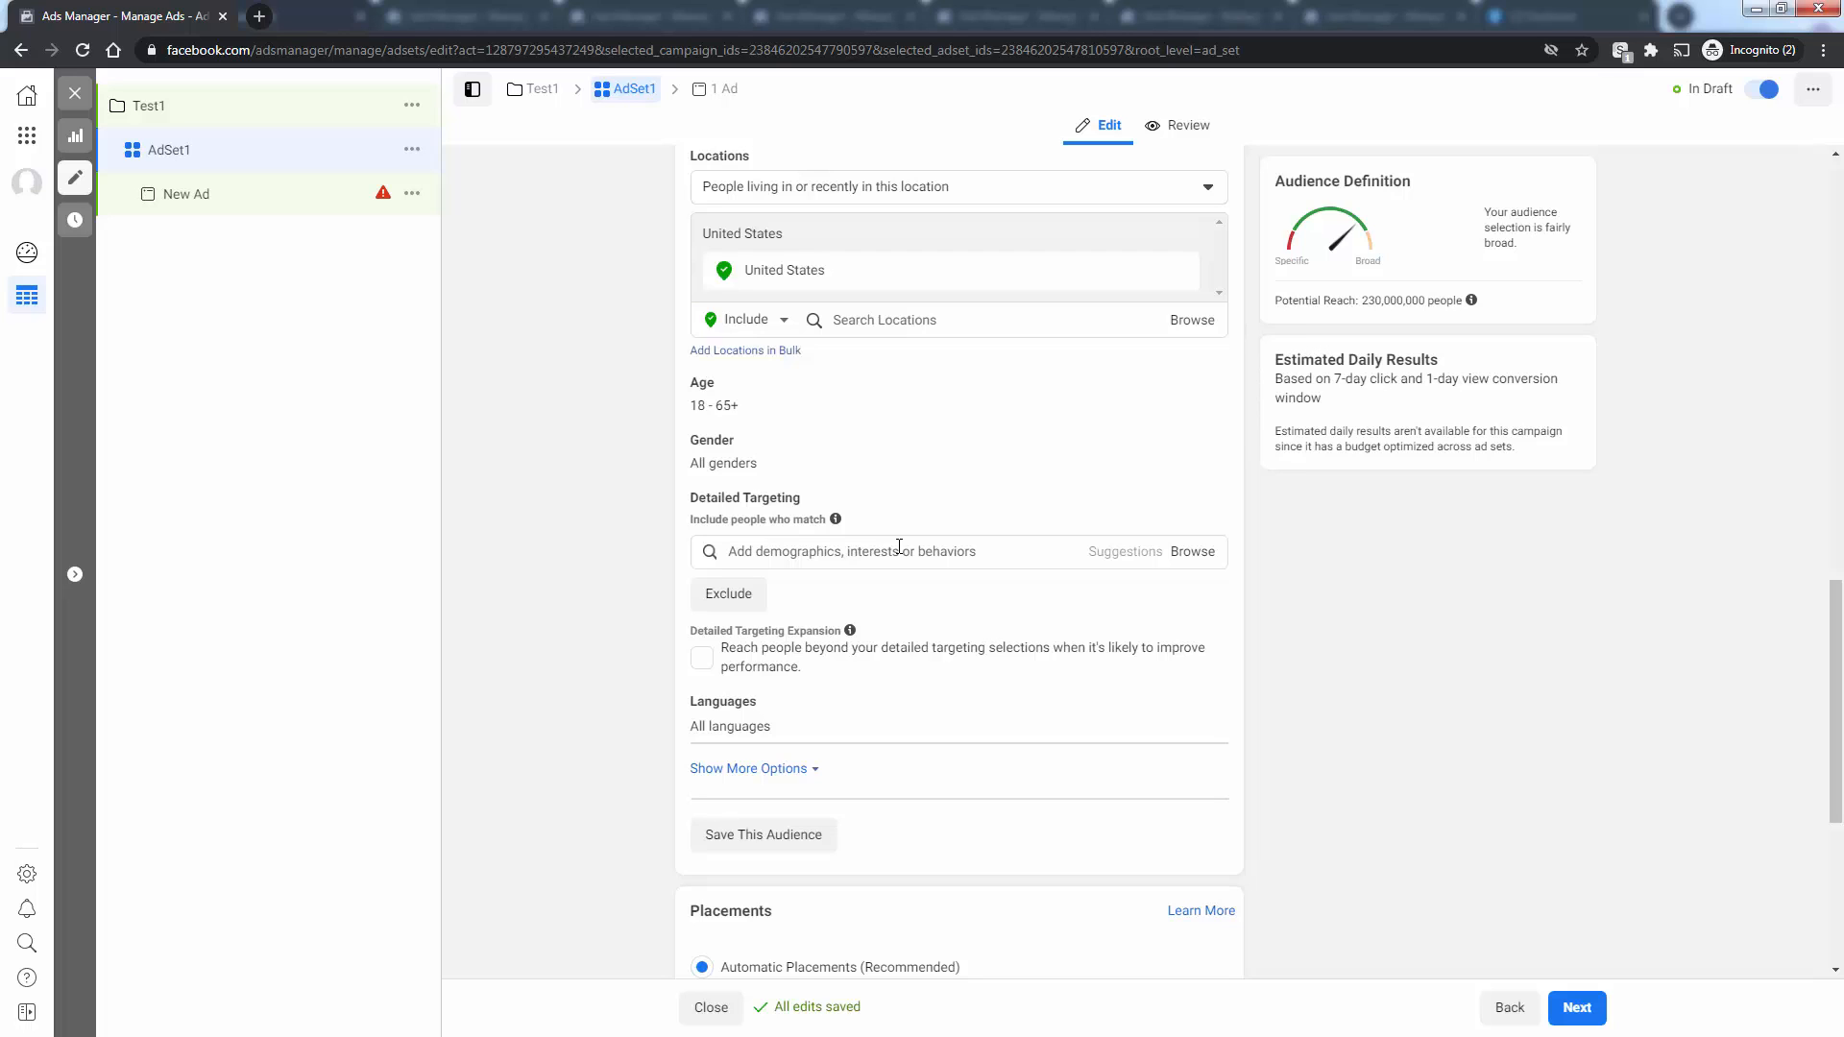
left_click(899, 548)
type("Cats")
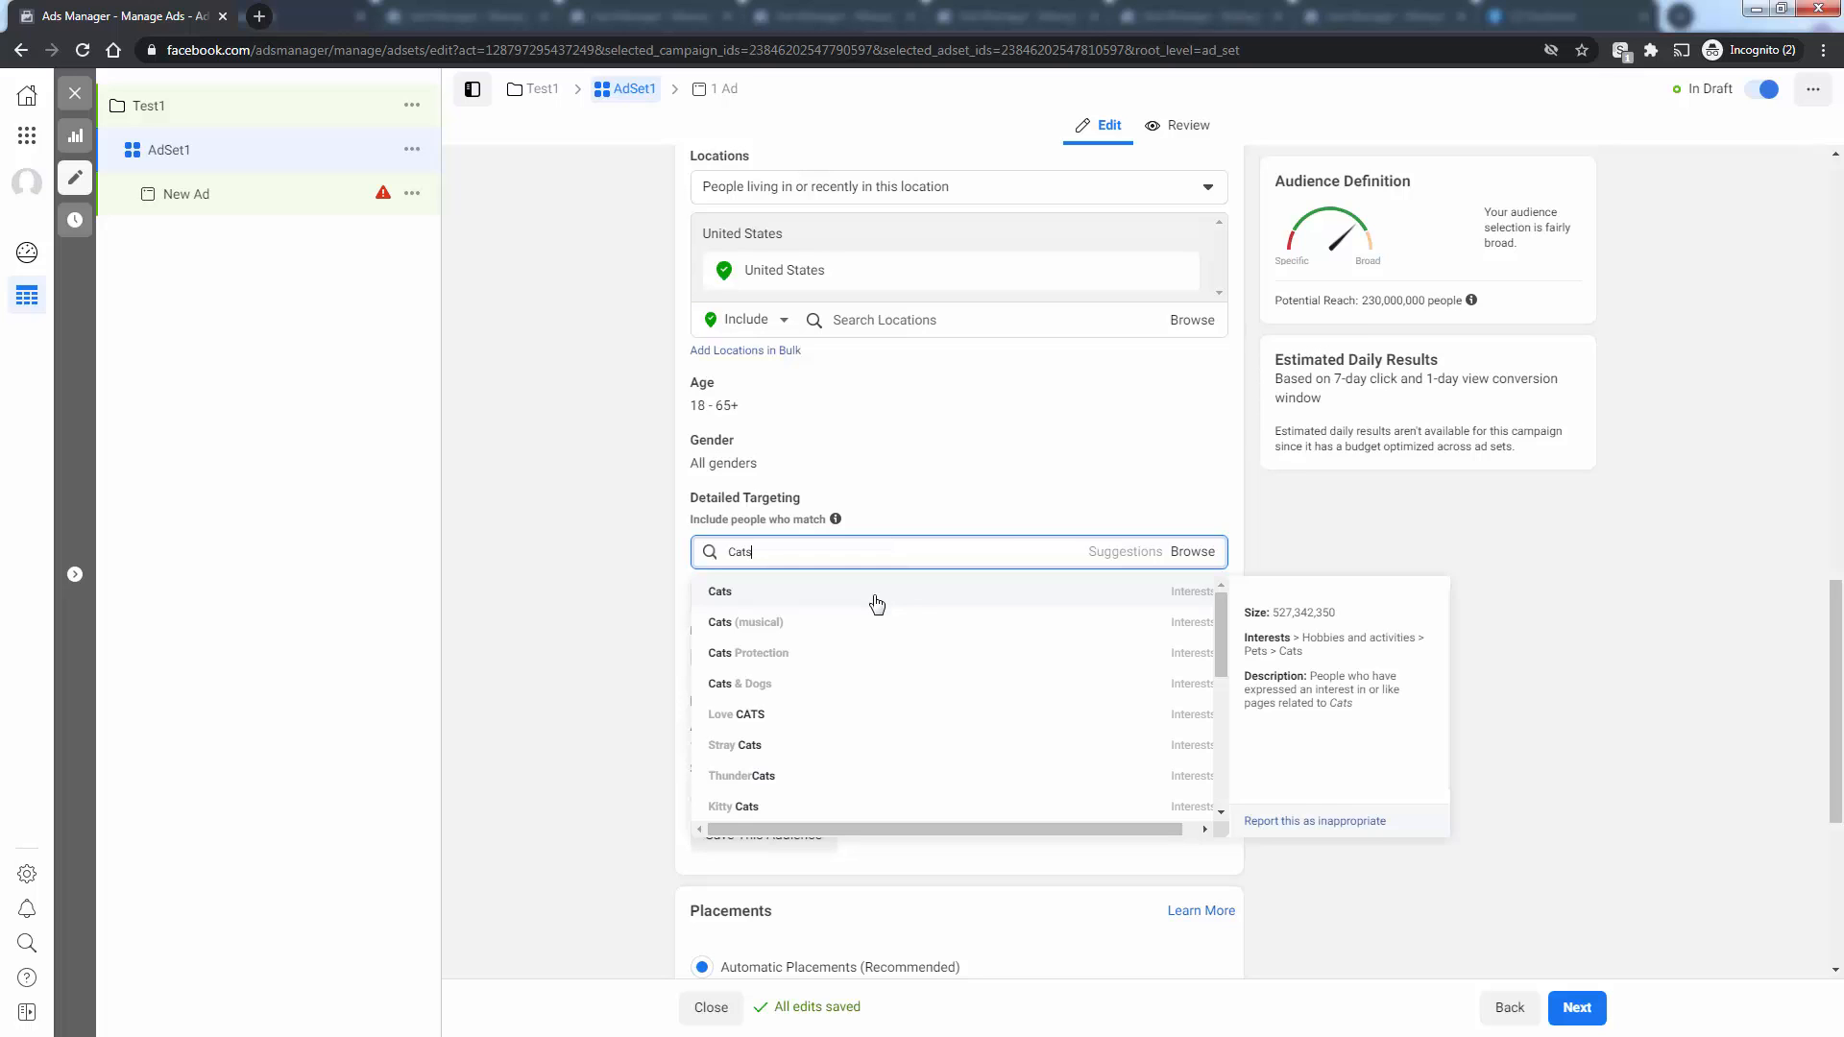
scroll(854, 720, "down", 2)
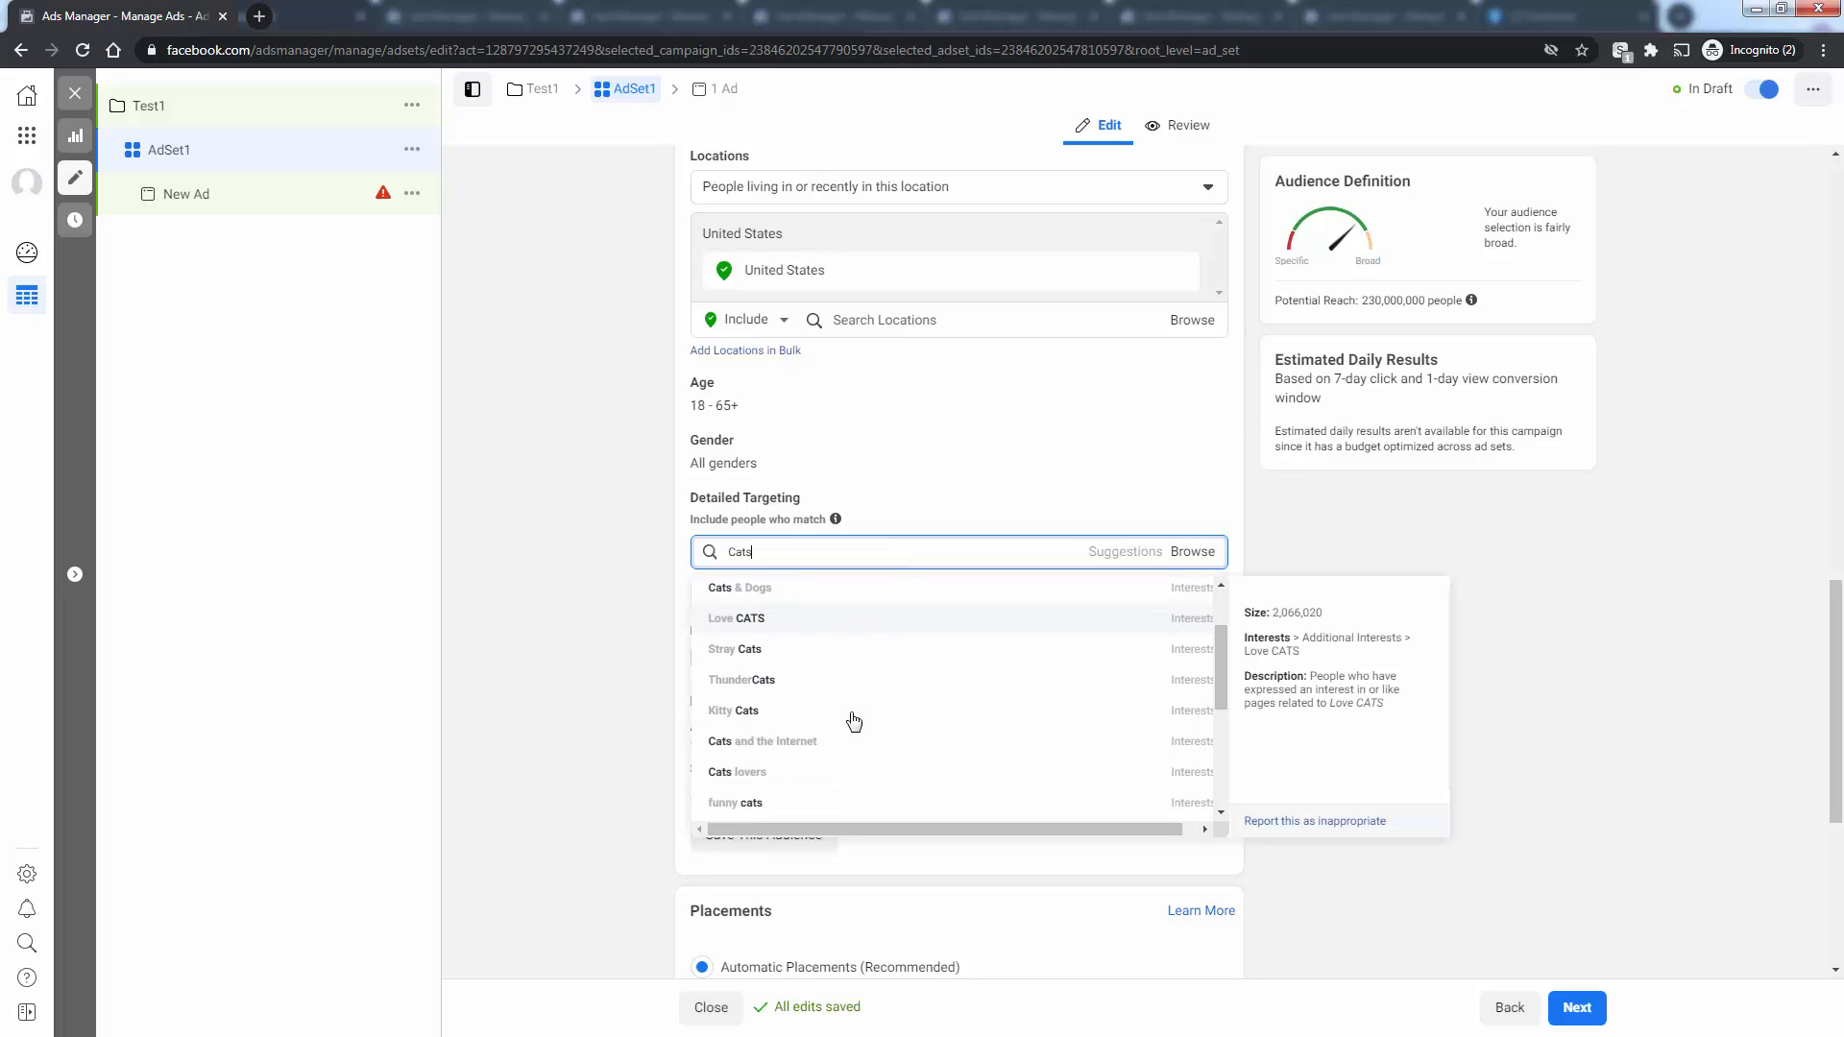
scroll(854, 720, "up", 2)
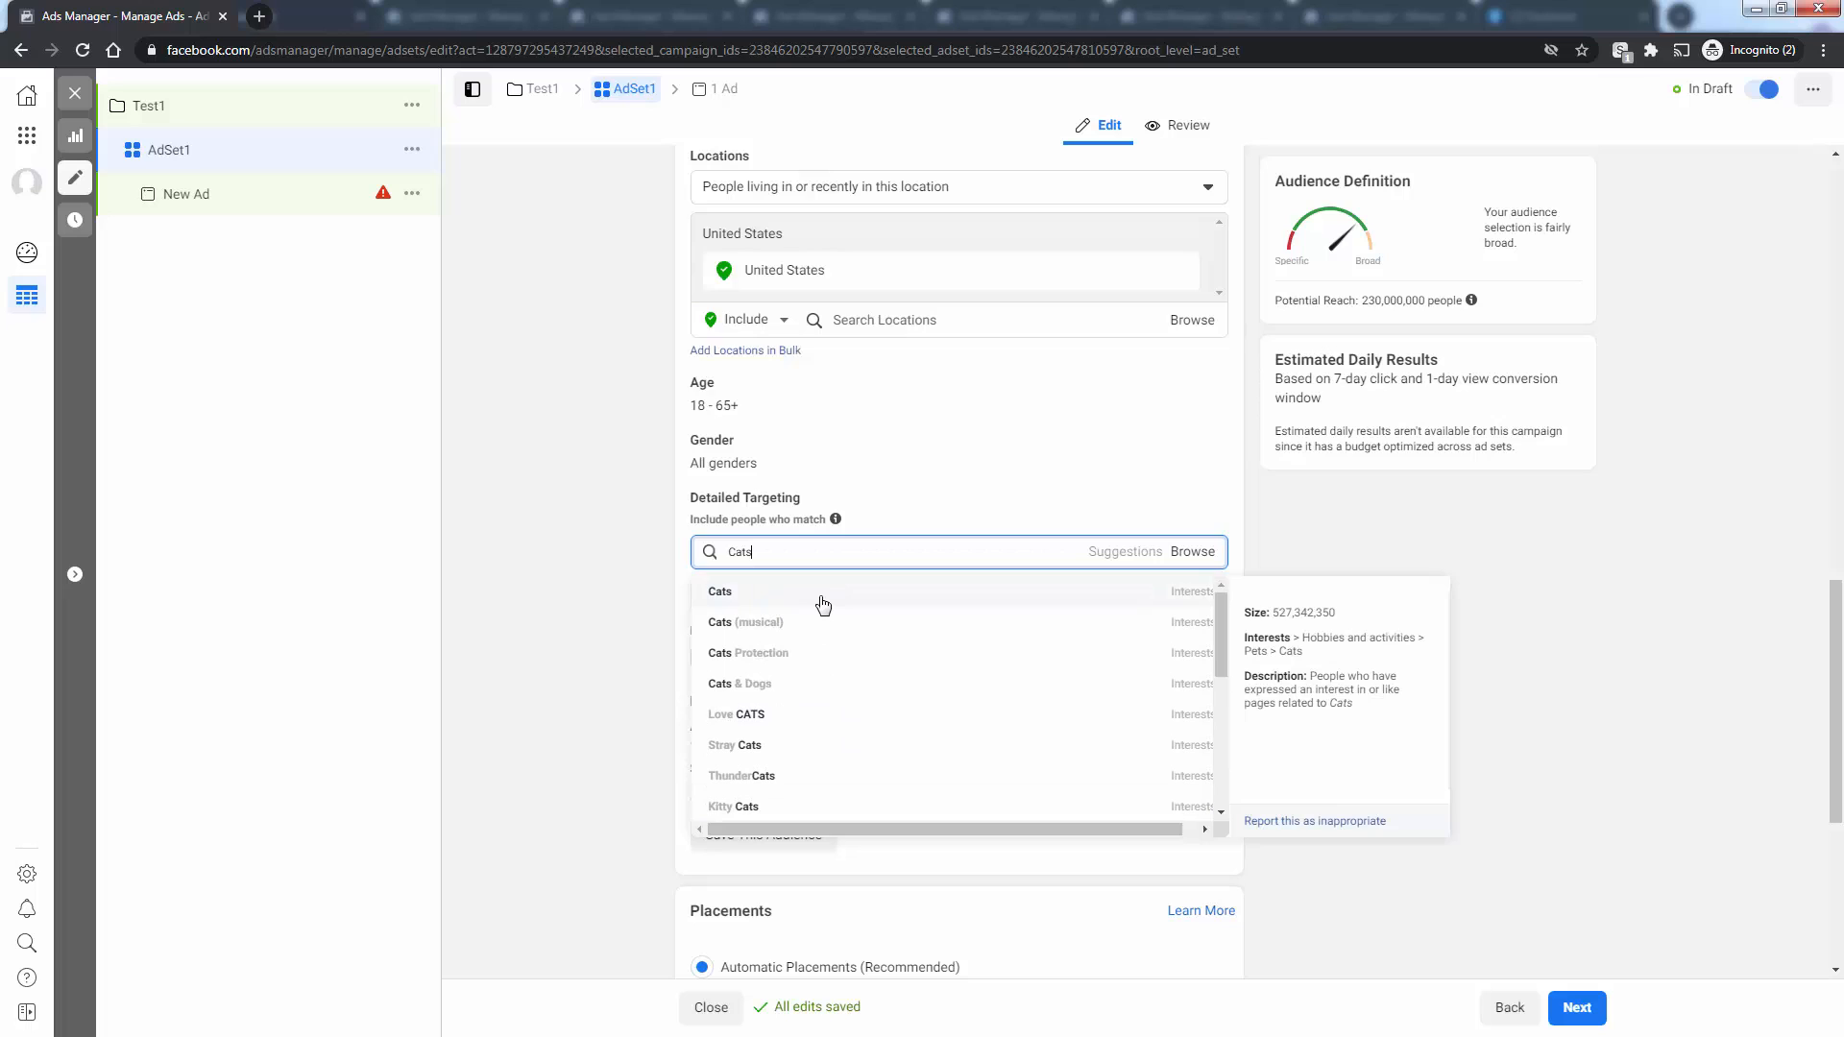
left_click(823, 605)
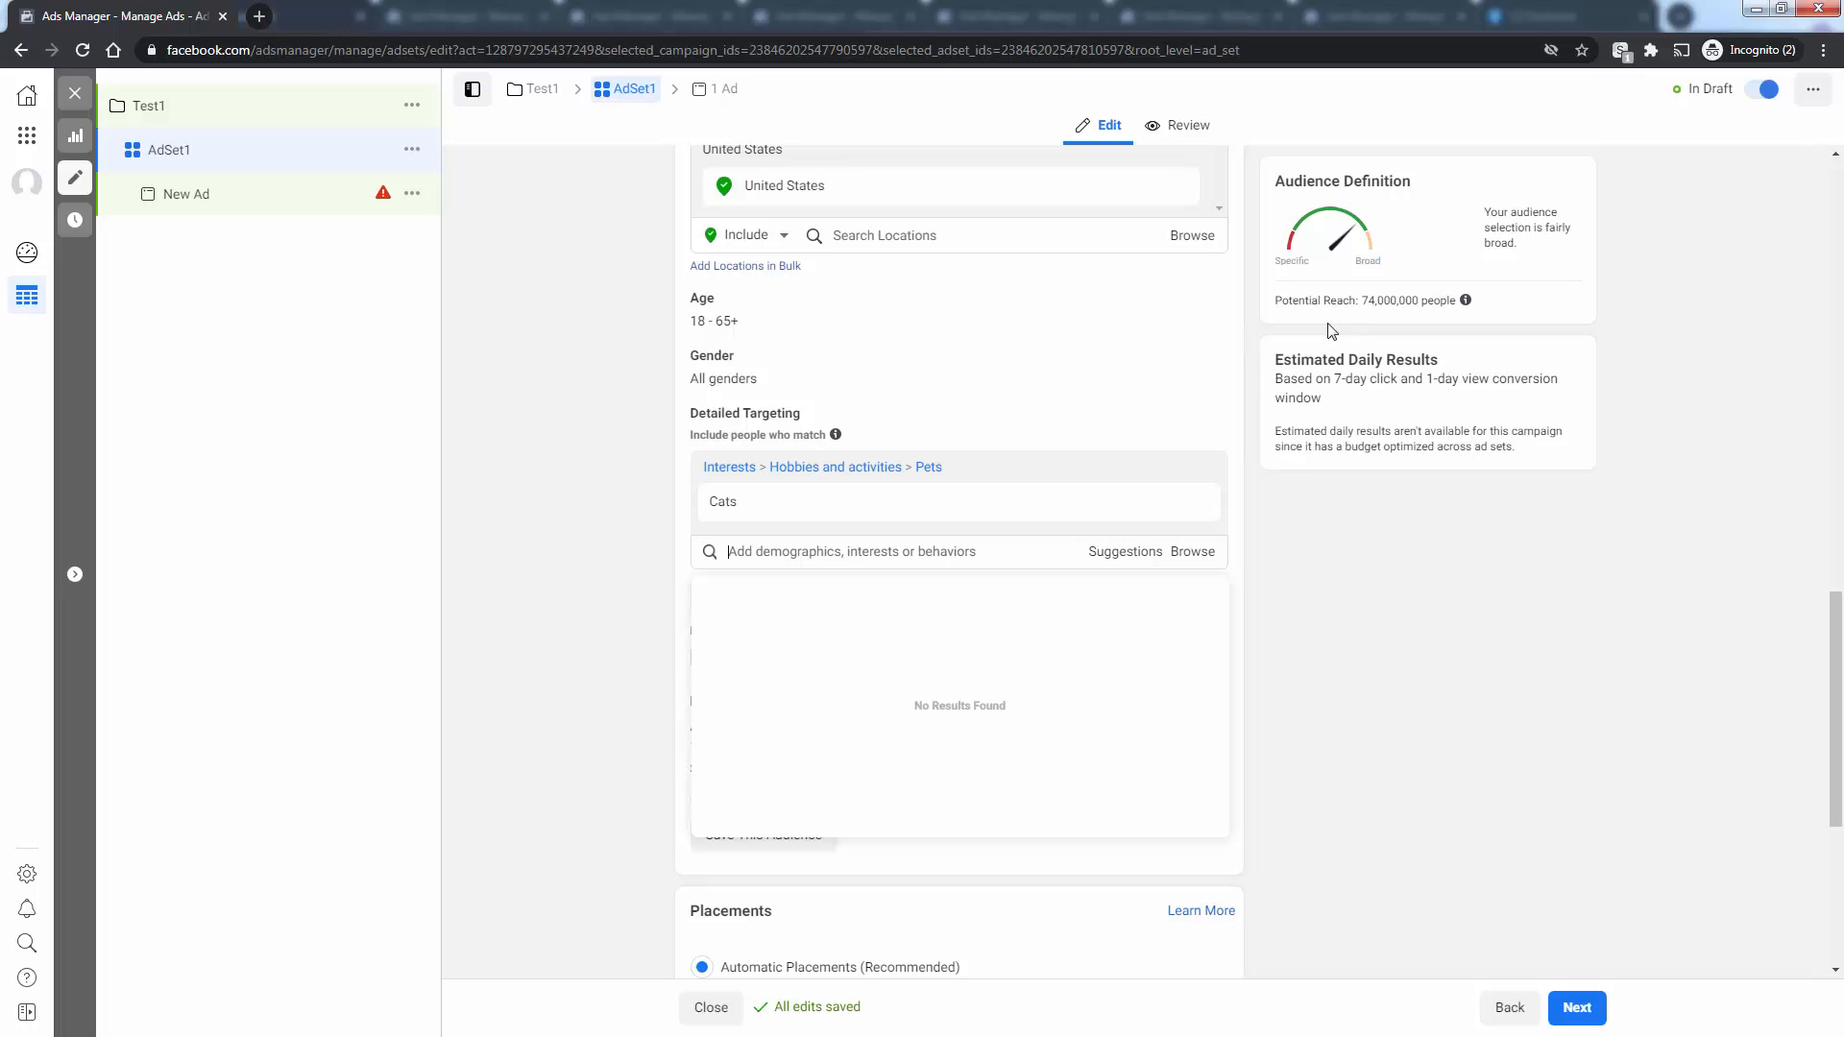
left_click(1479, 542)
scroll(1347, 625, "up", 1)
Step: Examine the related interests suggested for the audience's detailed targeting alongside Cats
mouse_move(783, 609)
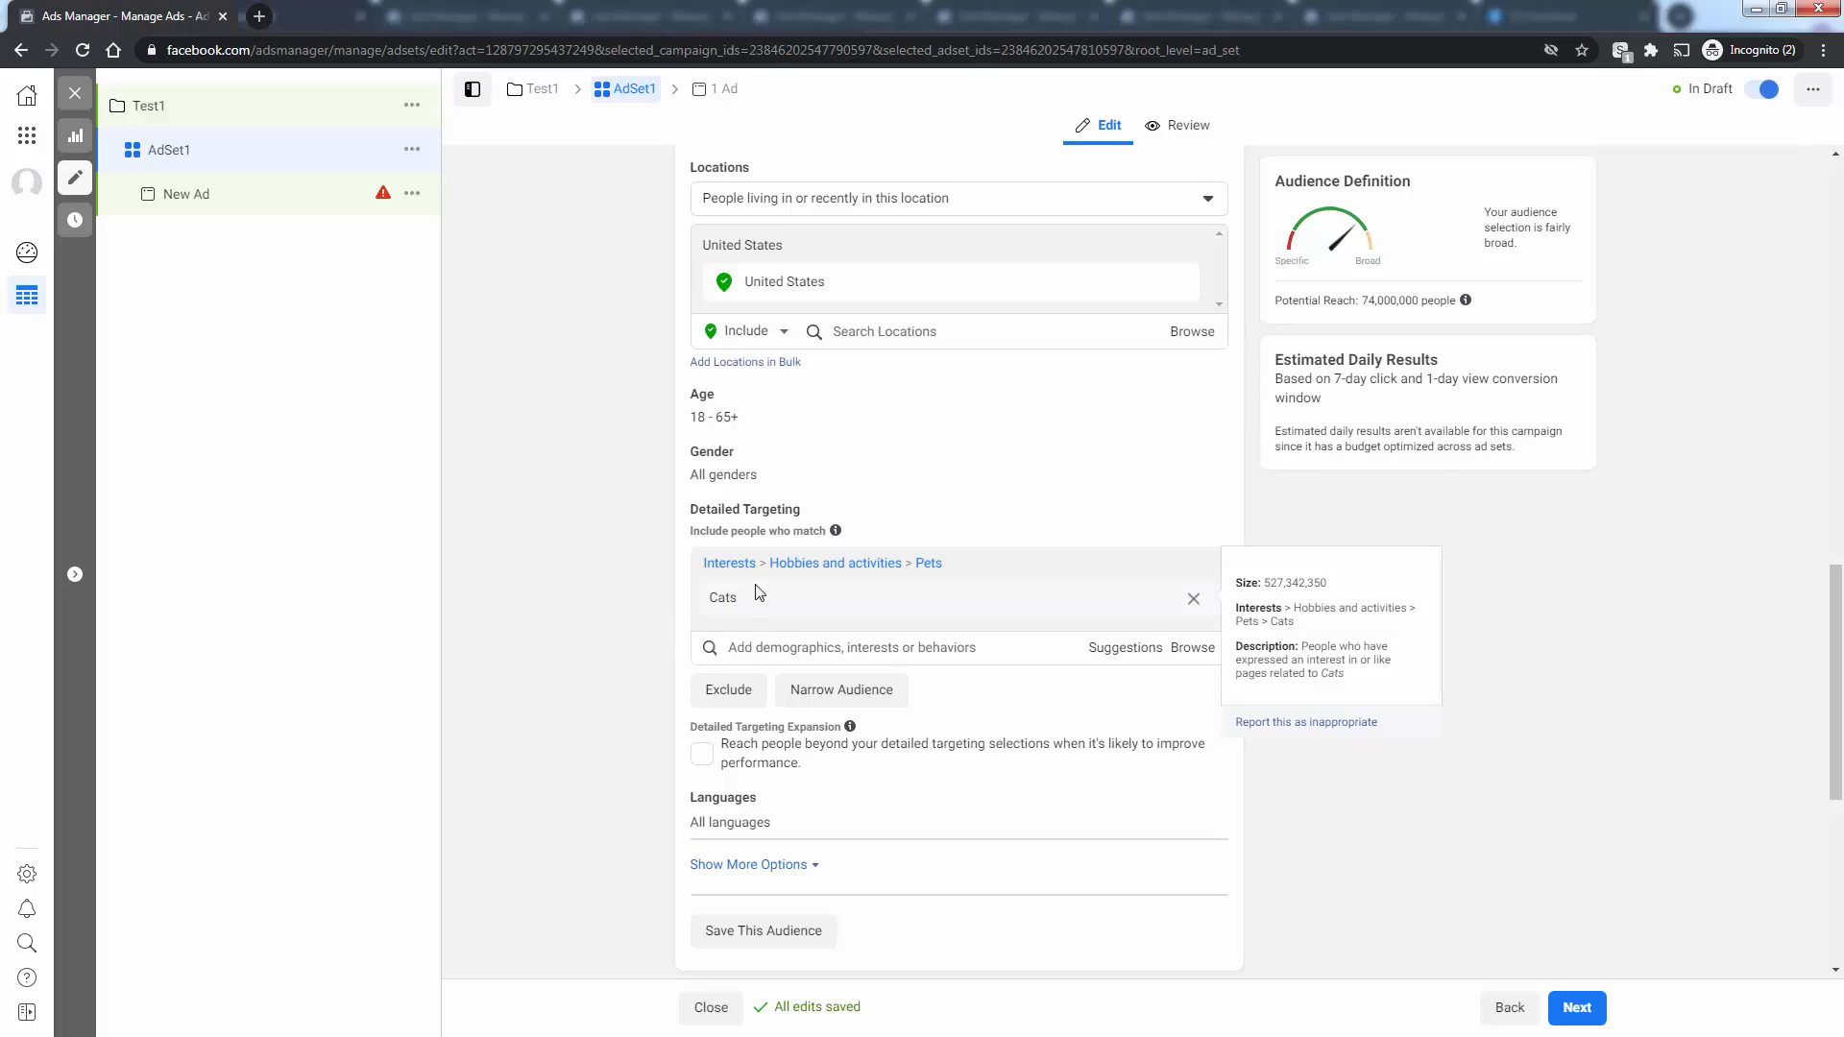
mouse_move(796, 282)
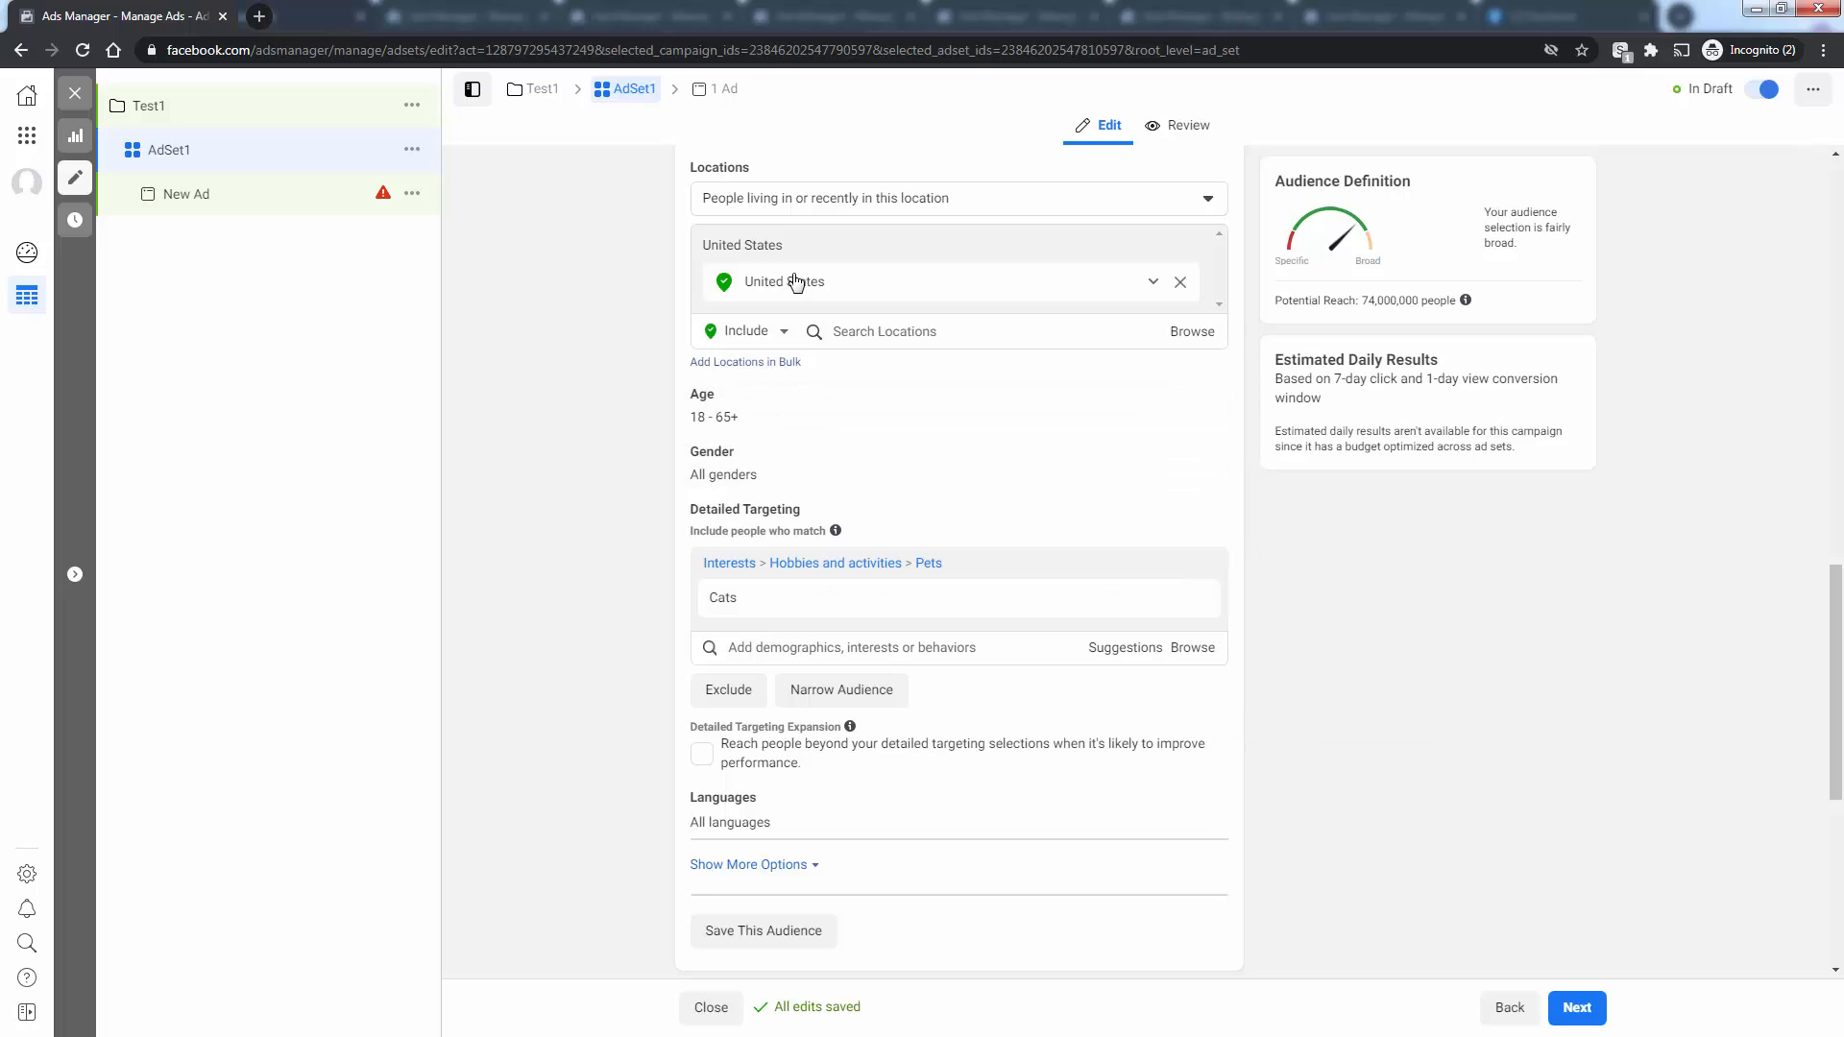
mouse_move(723, 605)
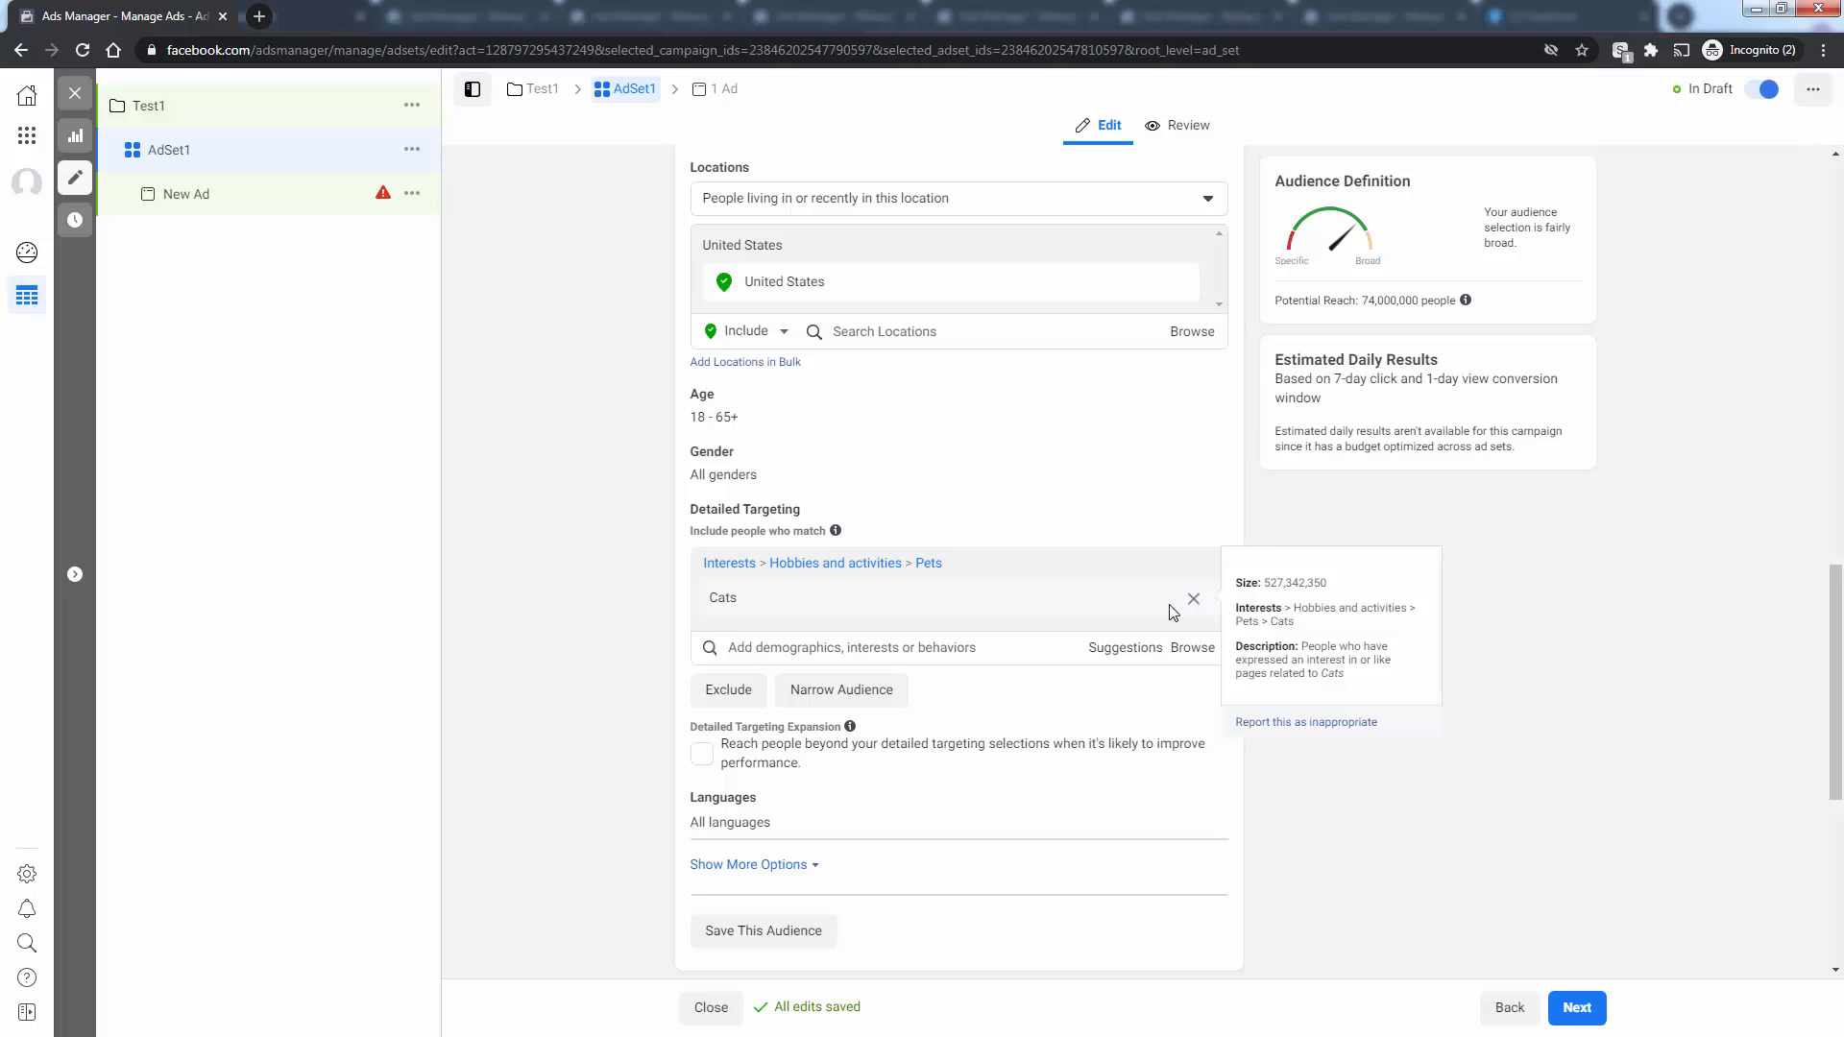
left_click(1099, 649)
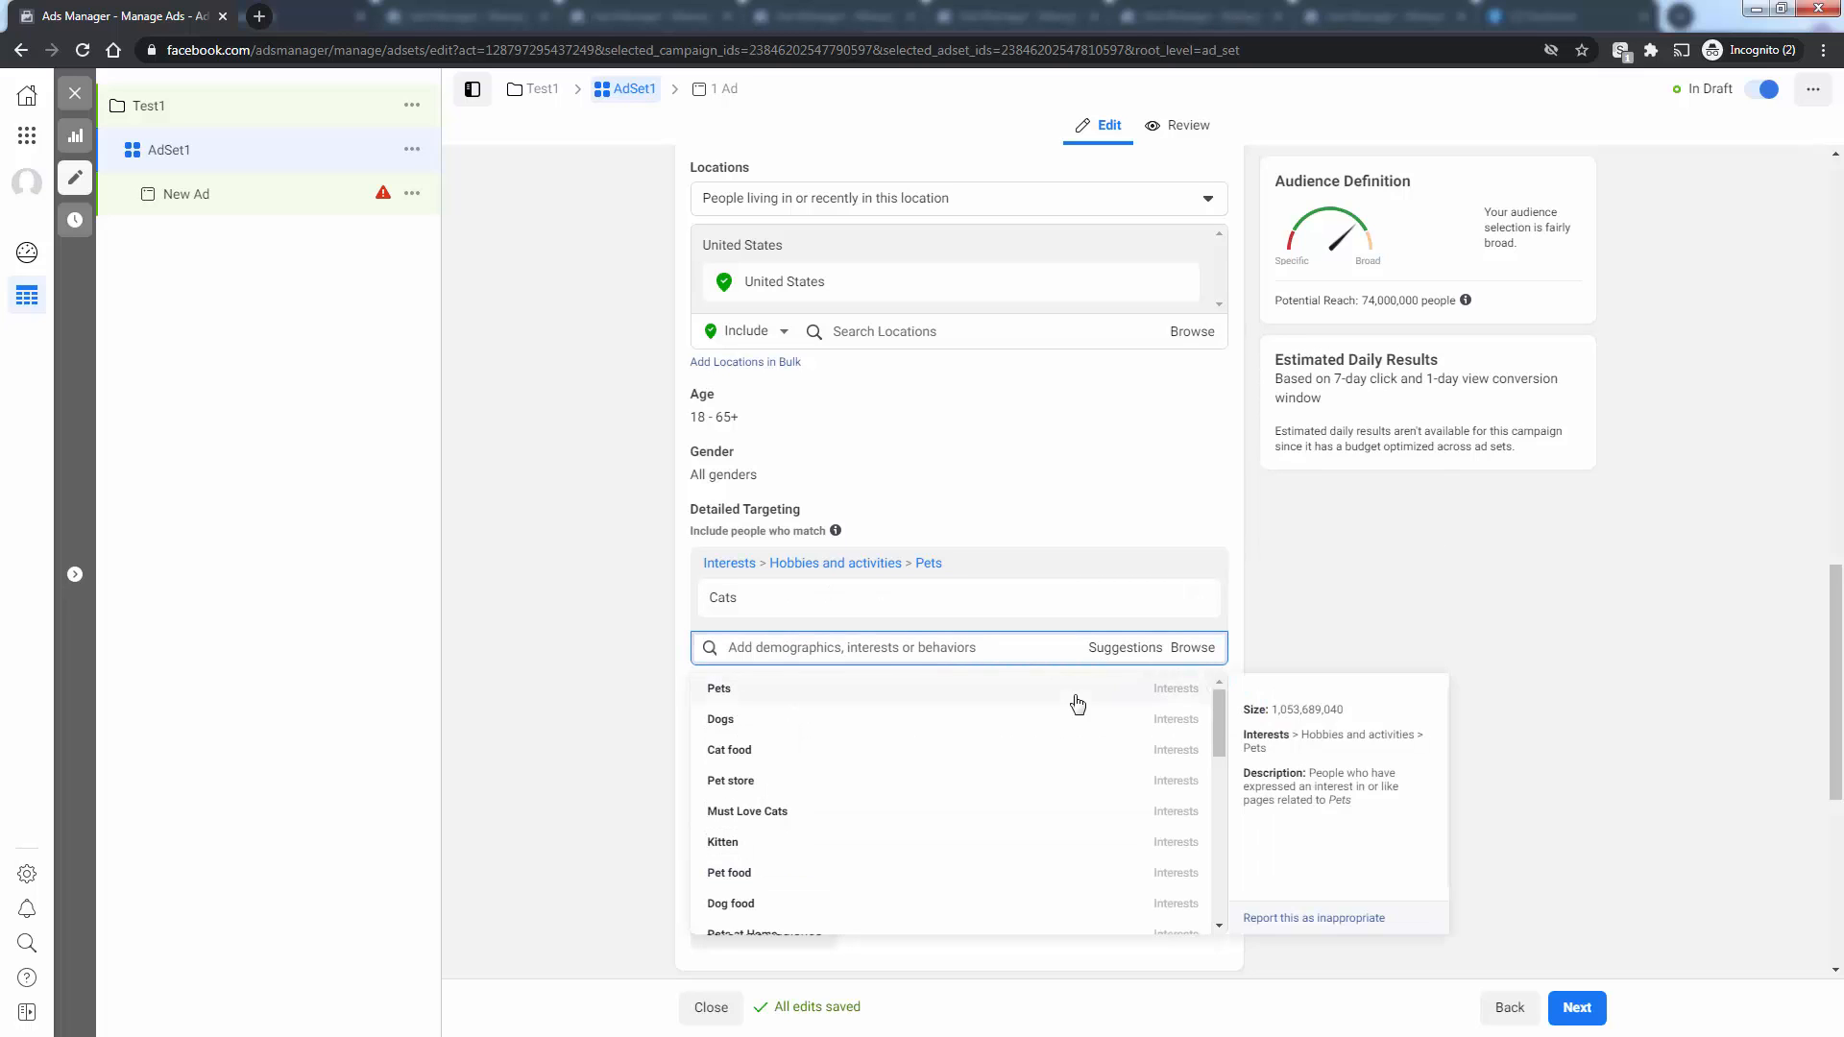
scroll(1077, 704, "down", 4)
scroll(1041, 733, "up", 6)
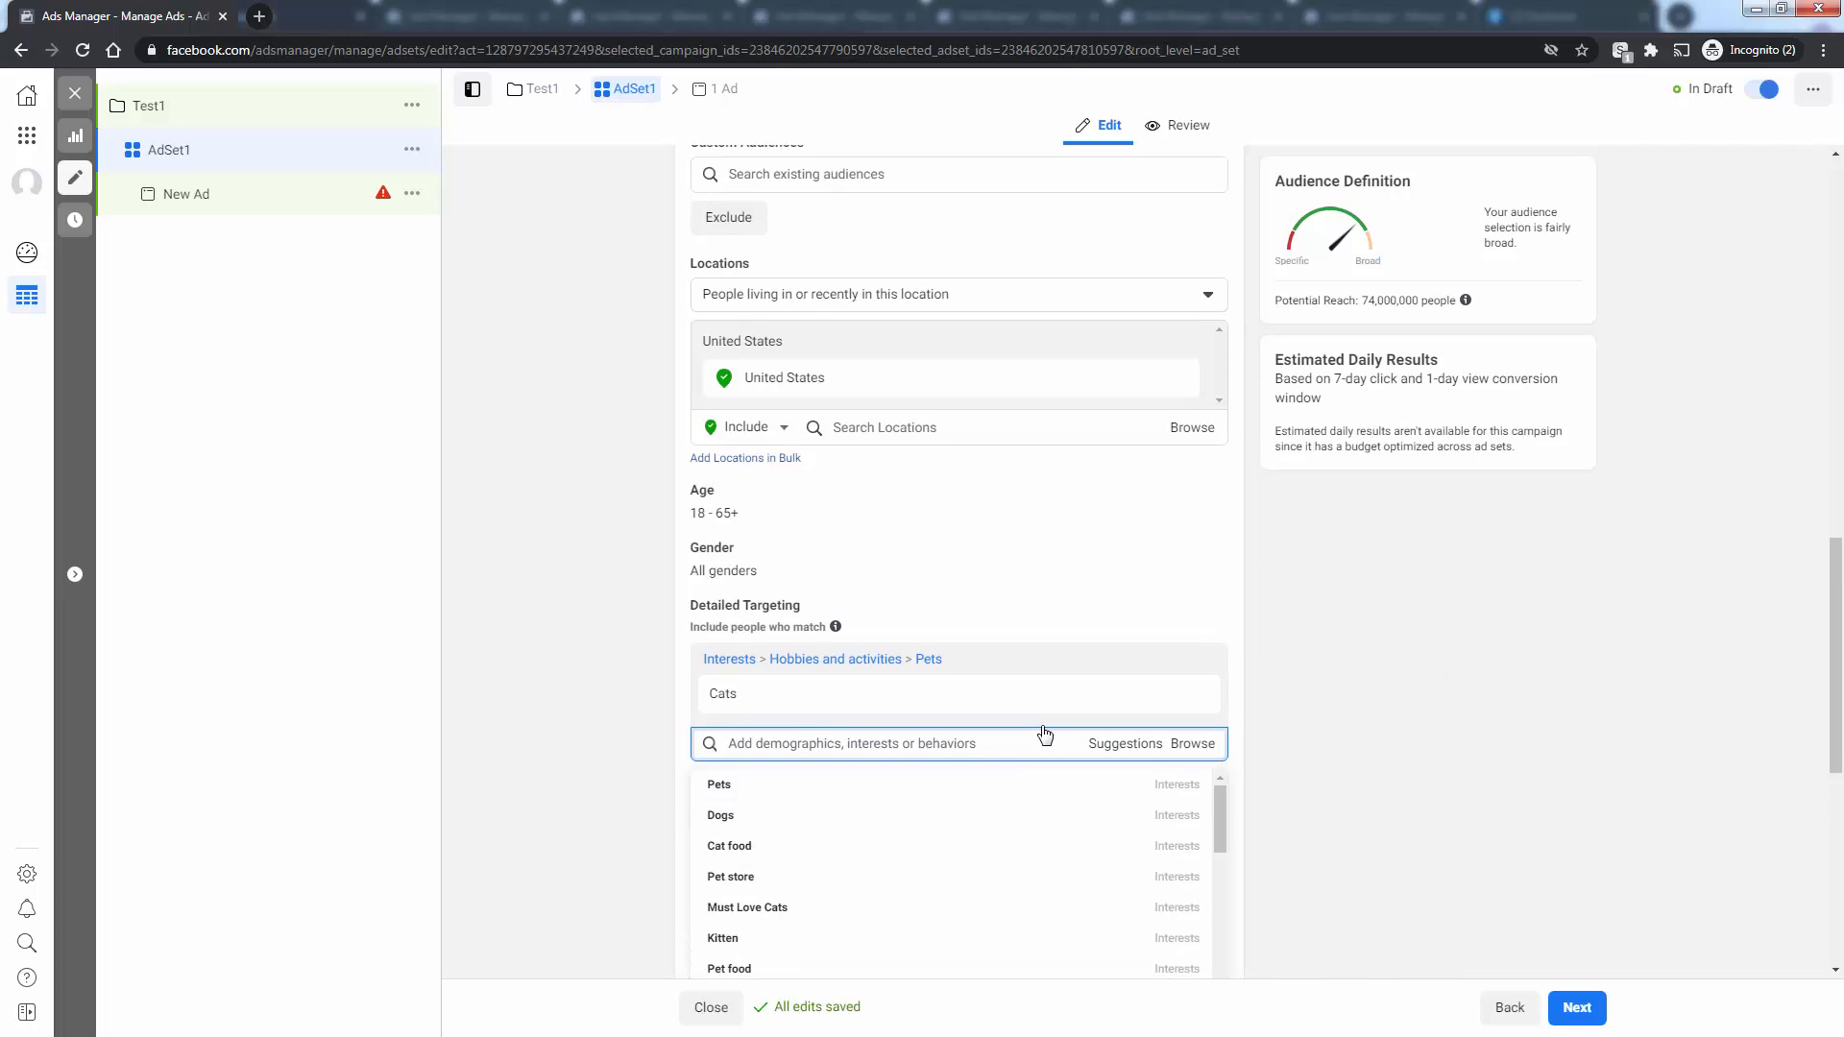
scroll(1045, 734, "down", 2)
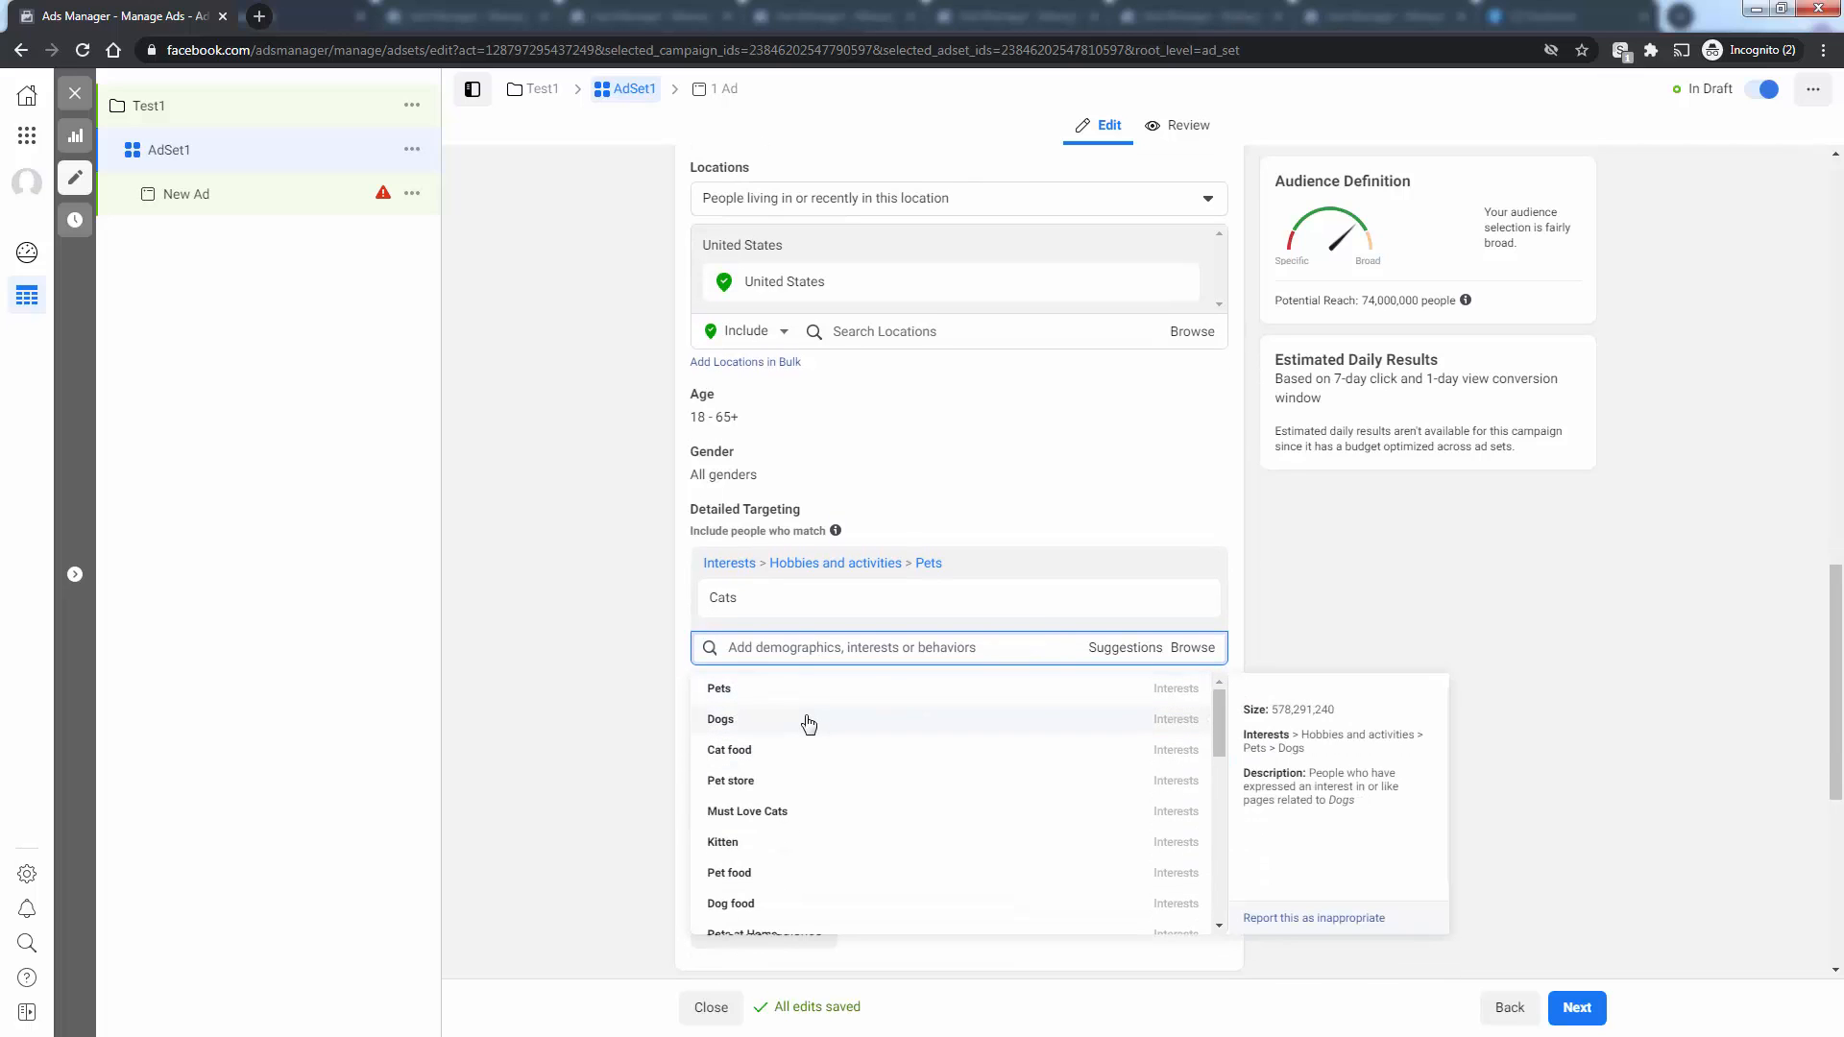
scroll(810, 722, "down", 1)
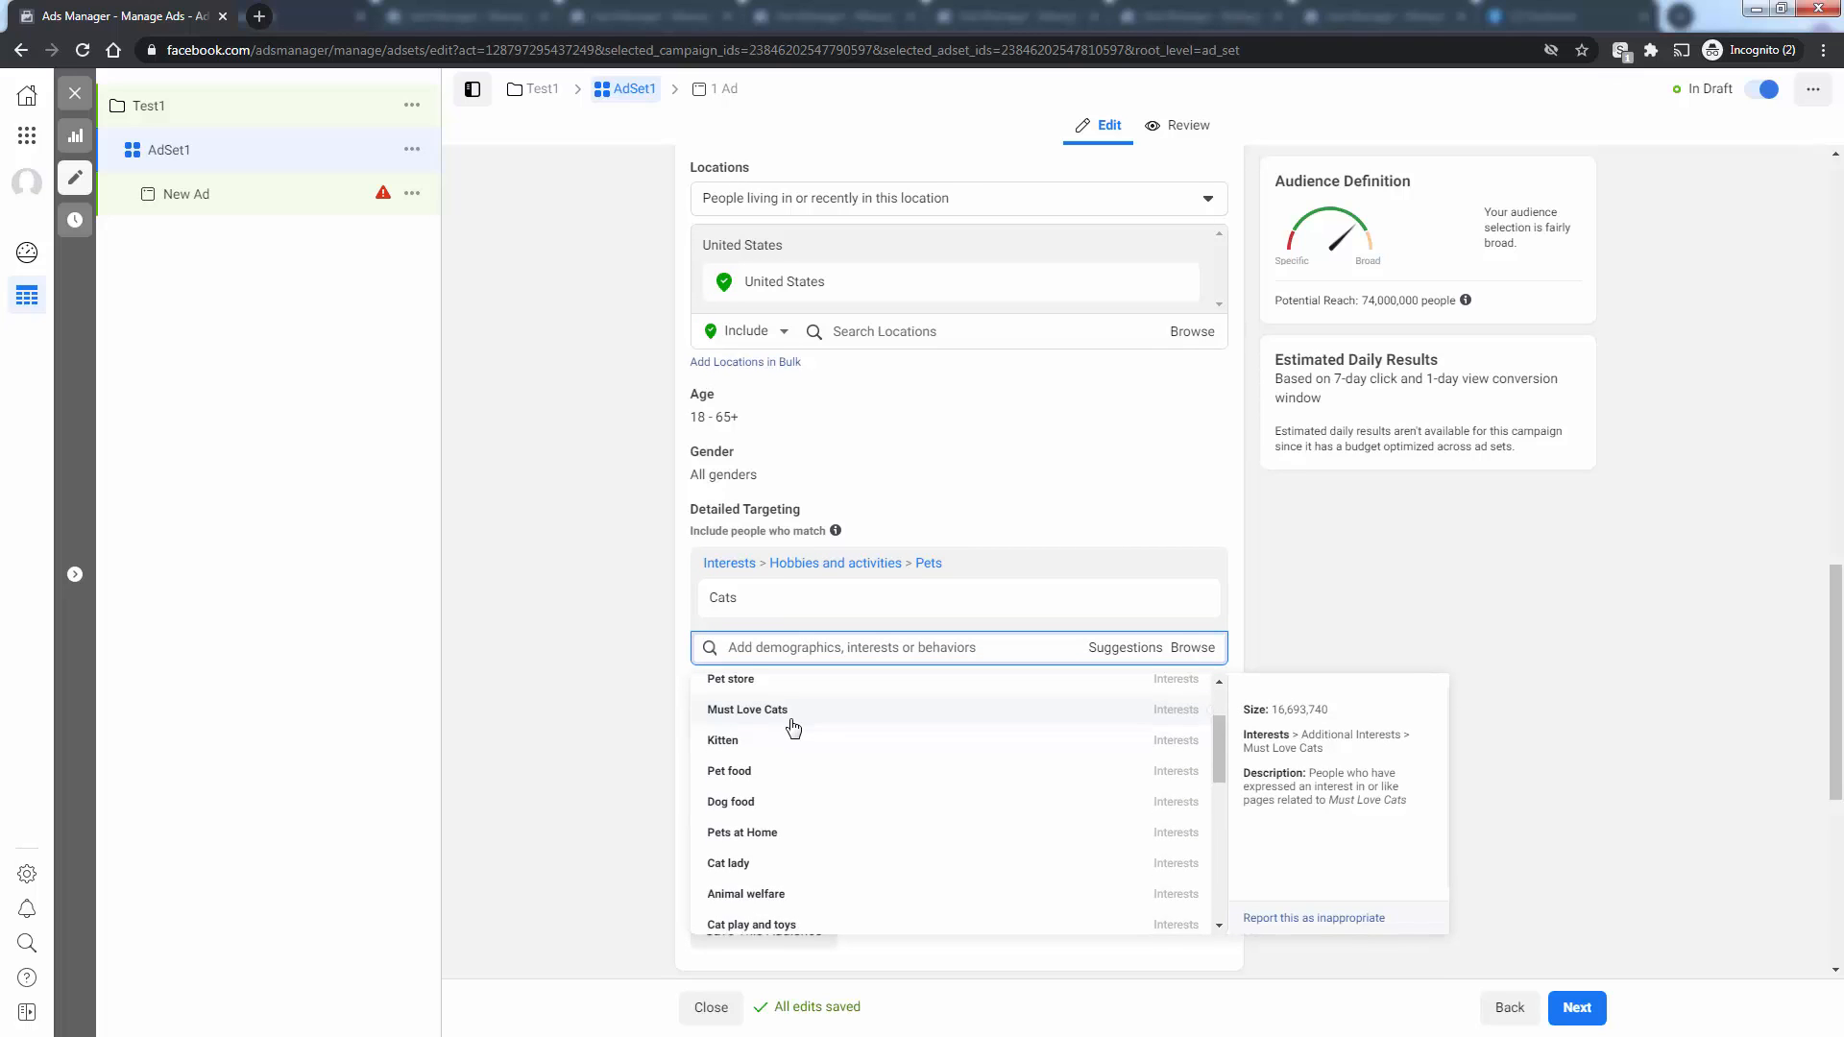
scroll(791, 727, "down", 1)
scroll(767, 787, "down", 1)
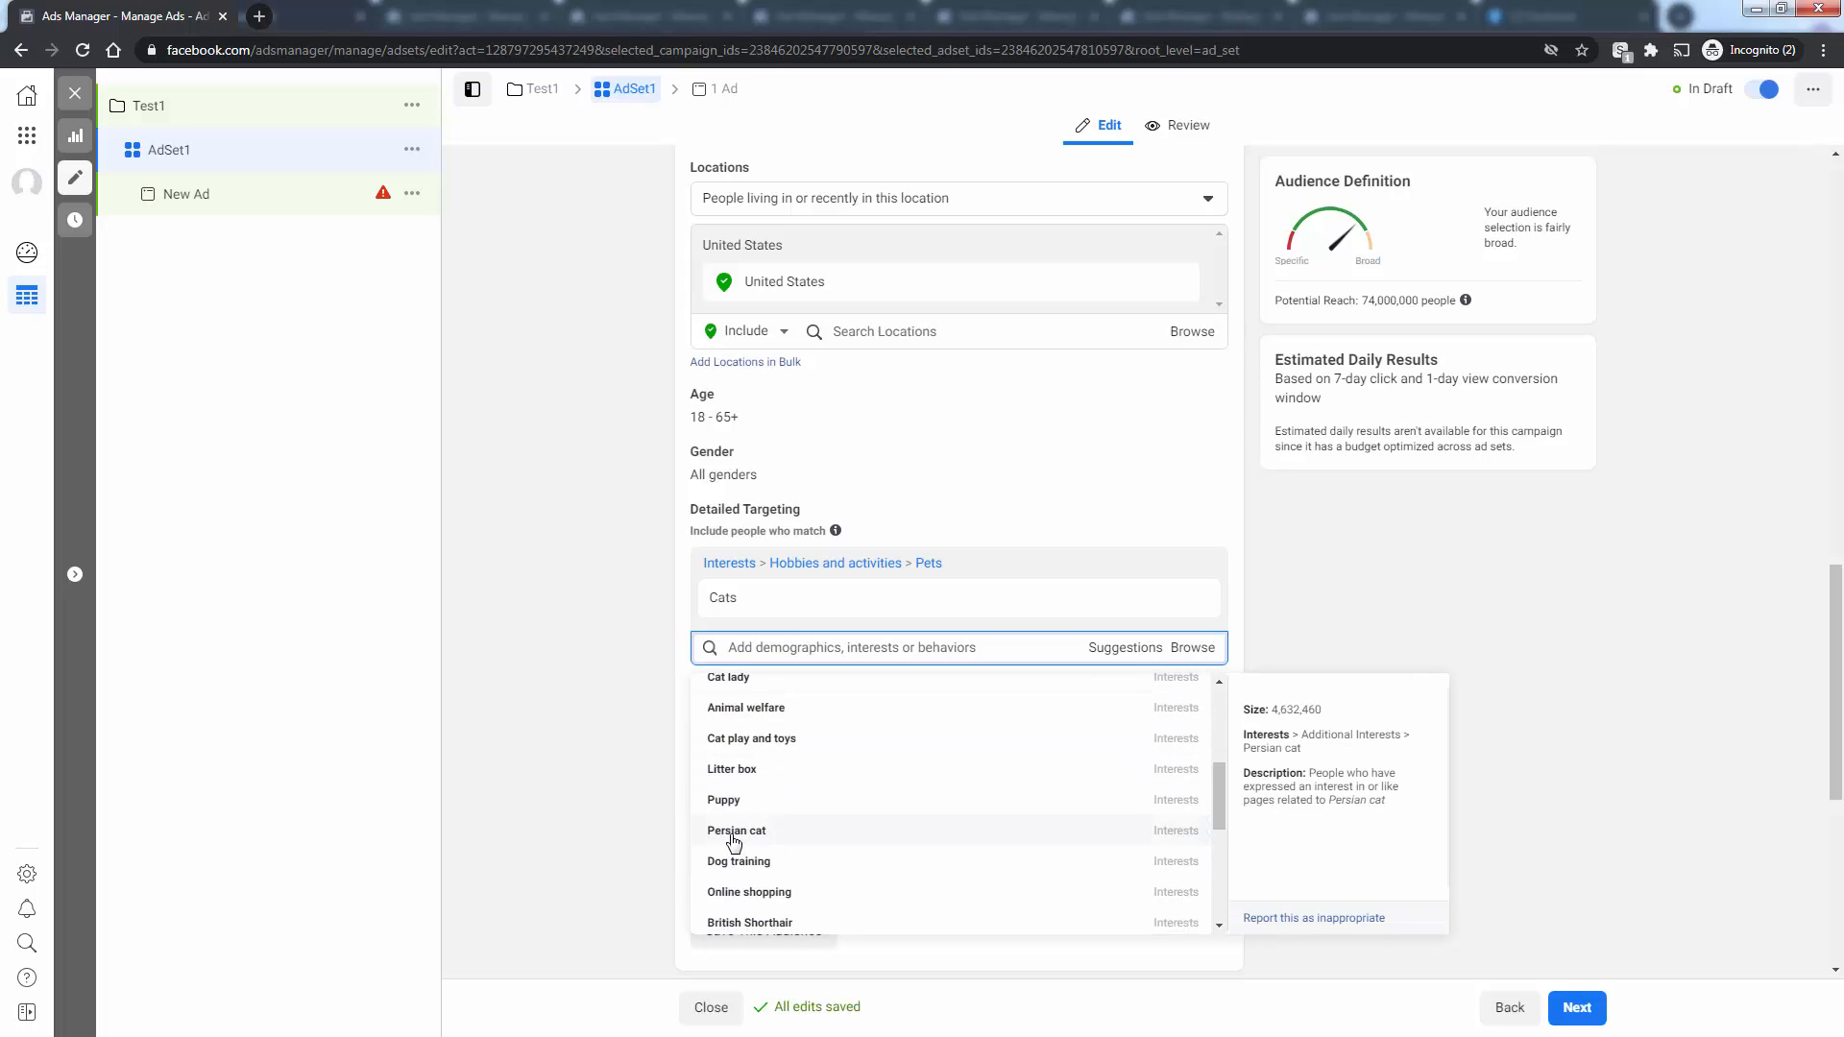
scroll(734, 842, "down", 4)
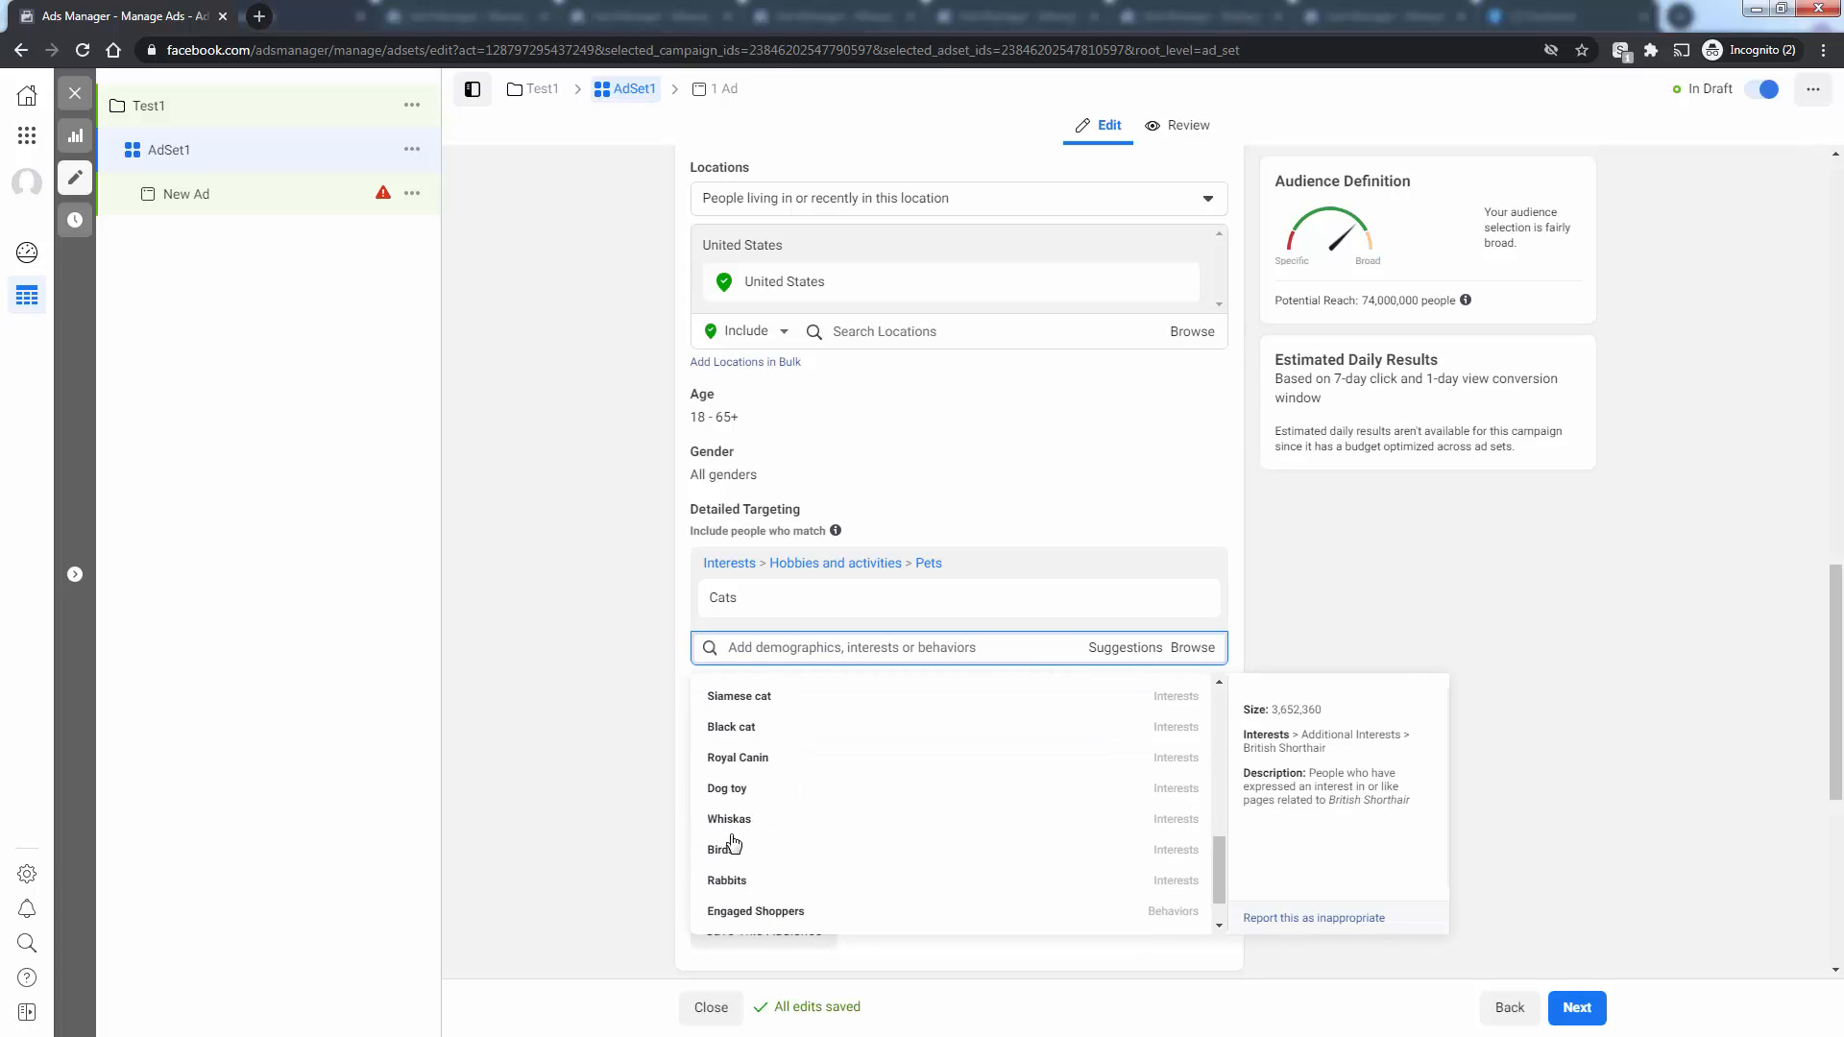
scroll(733, 838, "down", 2)
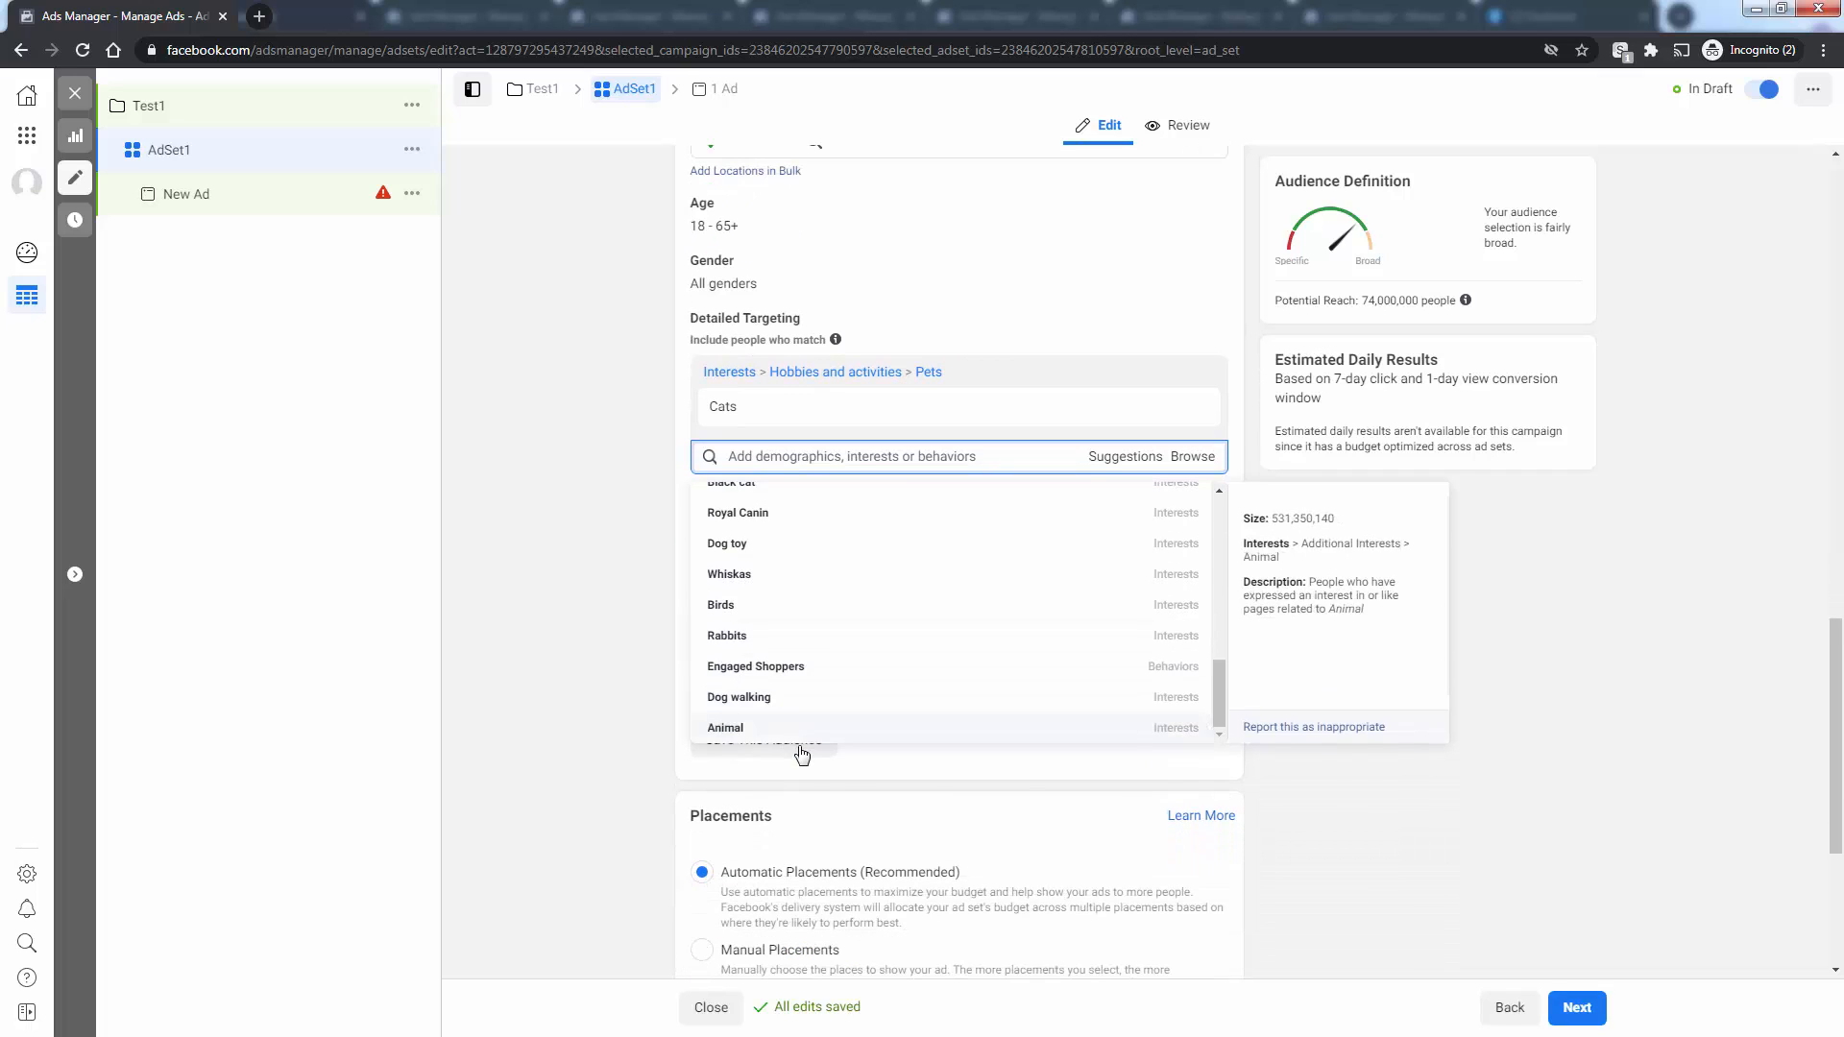
left_click(1247, 618)
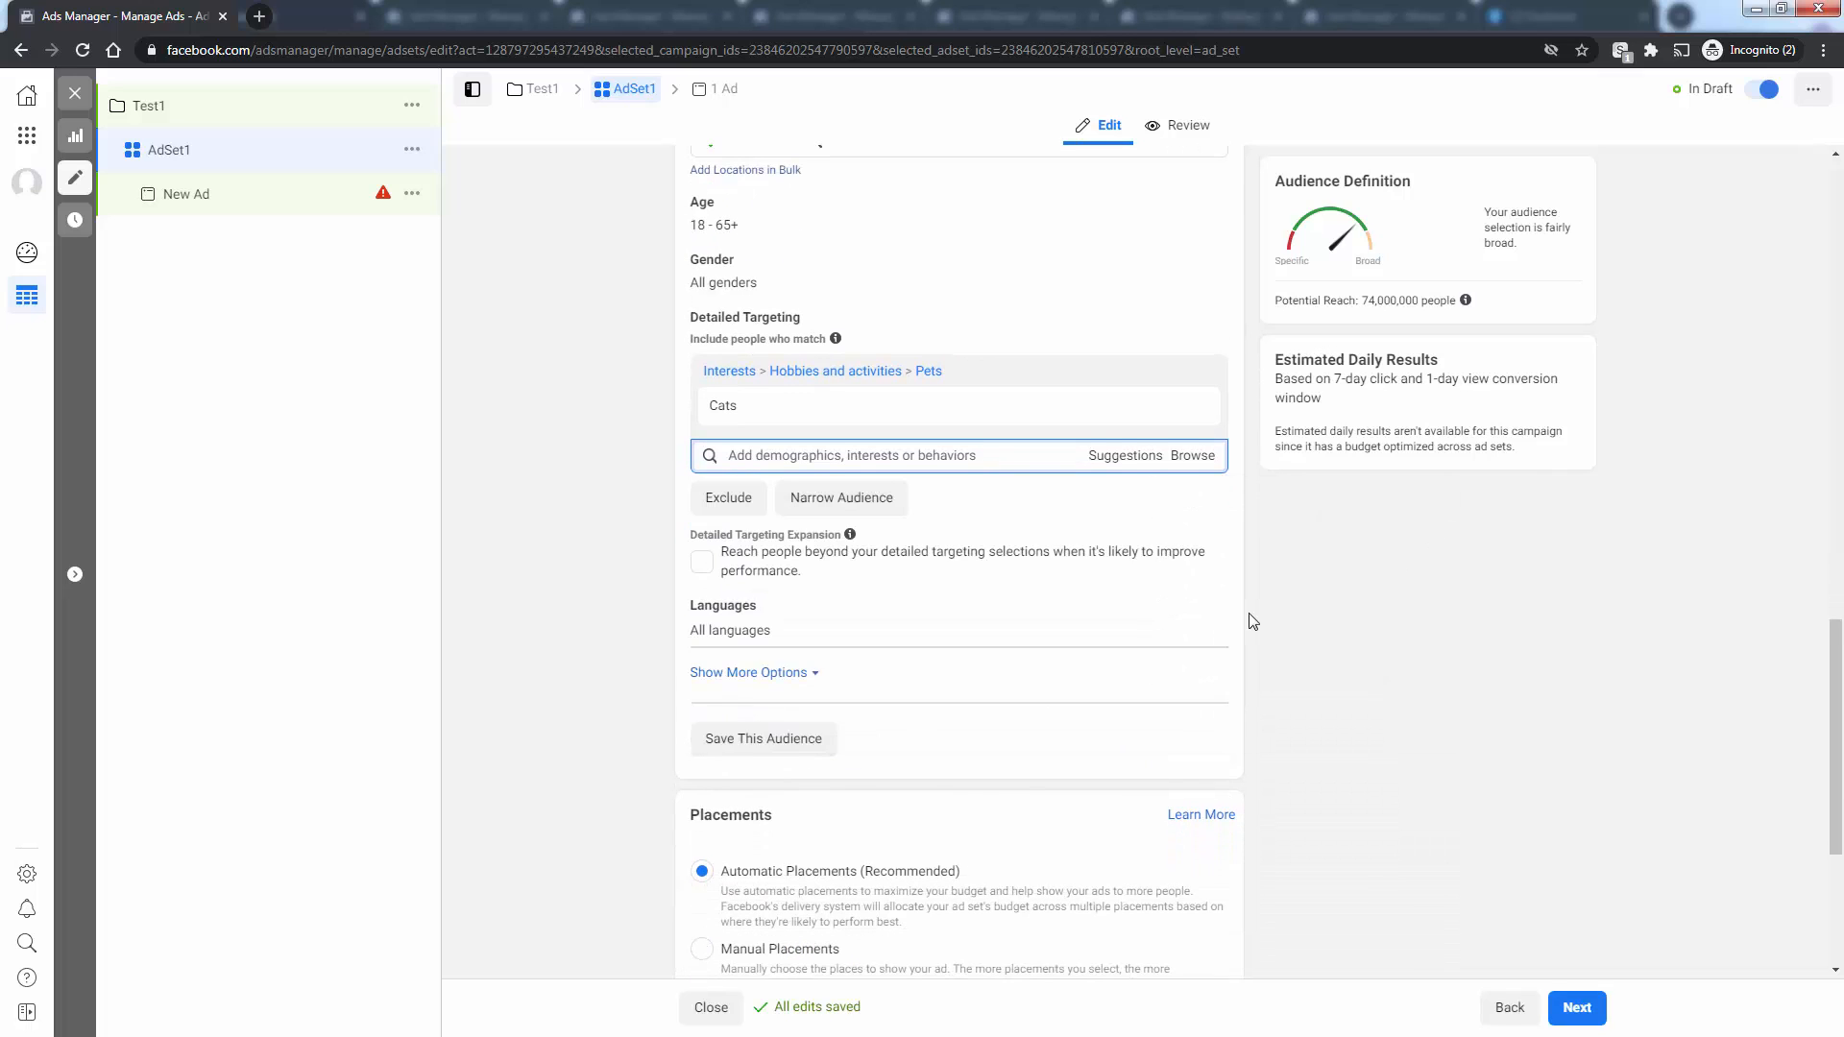
scroll(1246, 631, "up", 2)
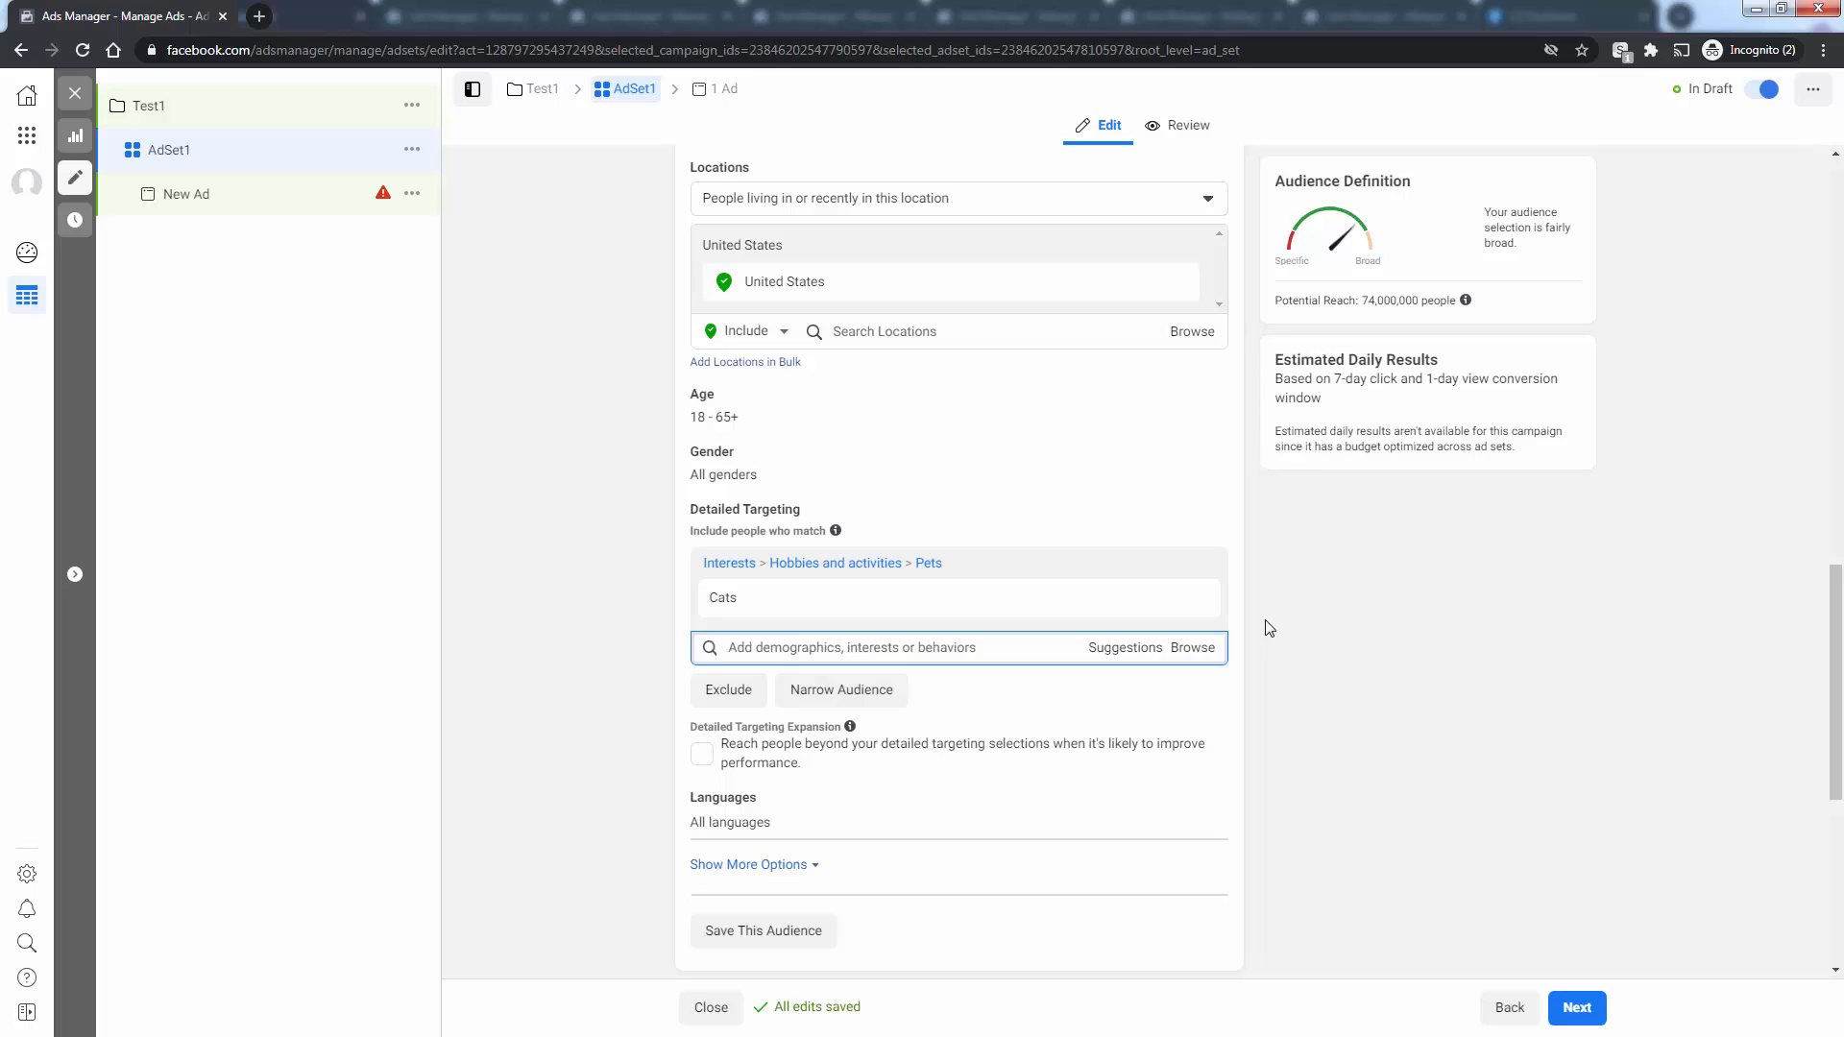
Step: Add the suggested interests Must Love Cats and Cat food to the audience's detailed targeting
mouse_move(1000, 612)
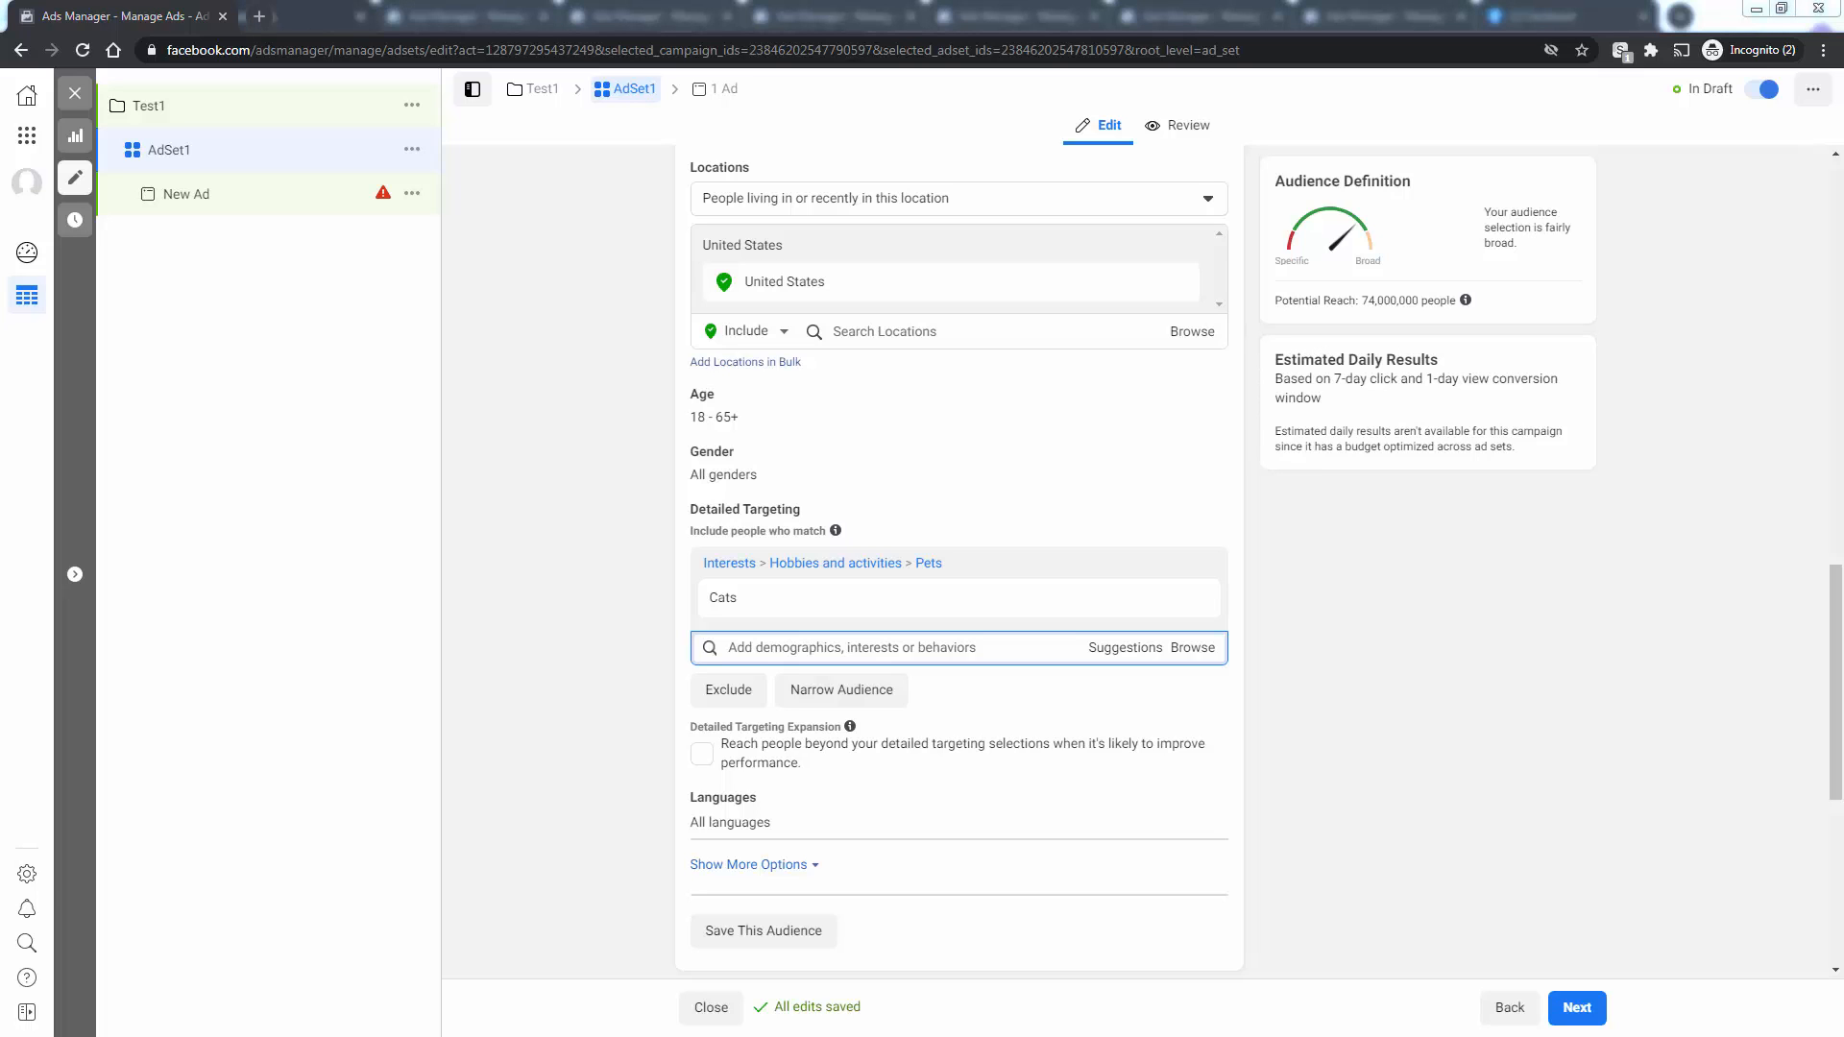
left_click(1090, 651)
scroll(903, 774, "down", 1)
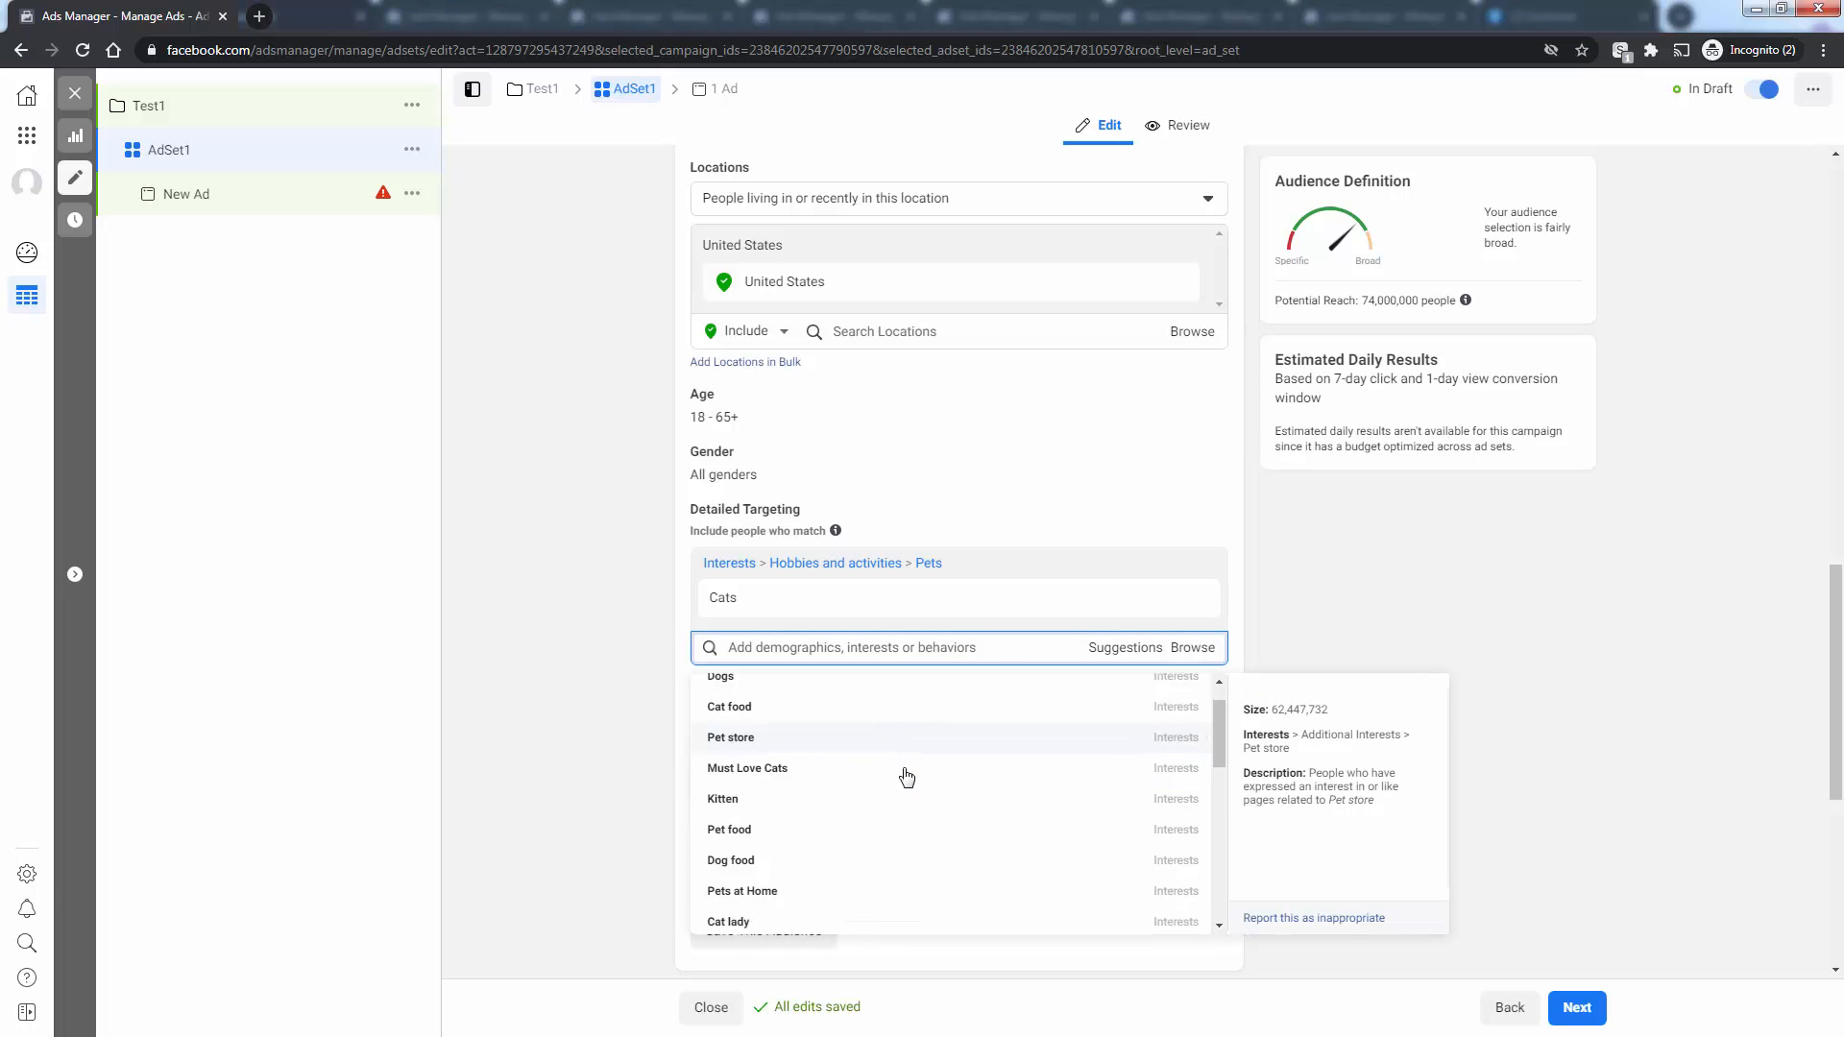
scroll(907, 778, "down", 1)
left_click(841, 734)
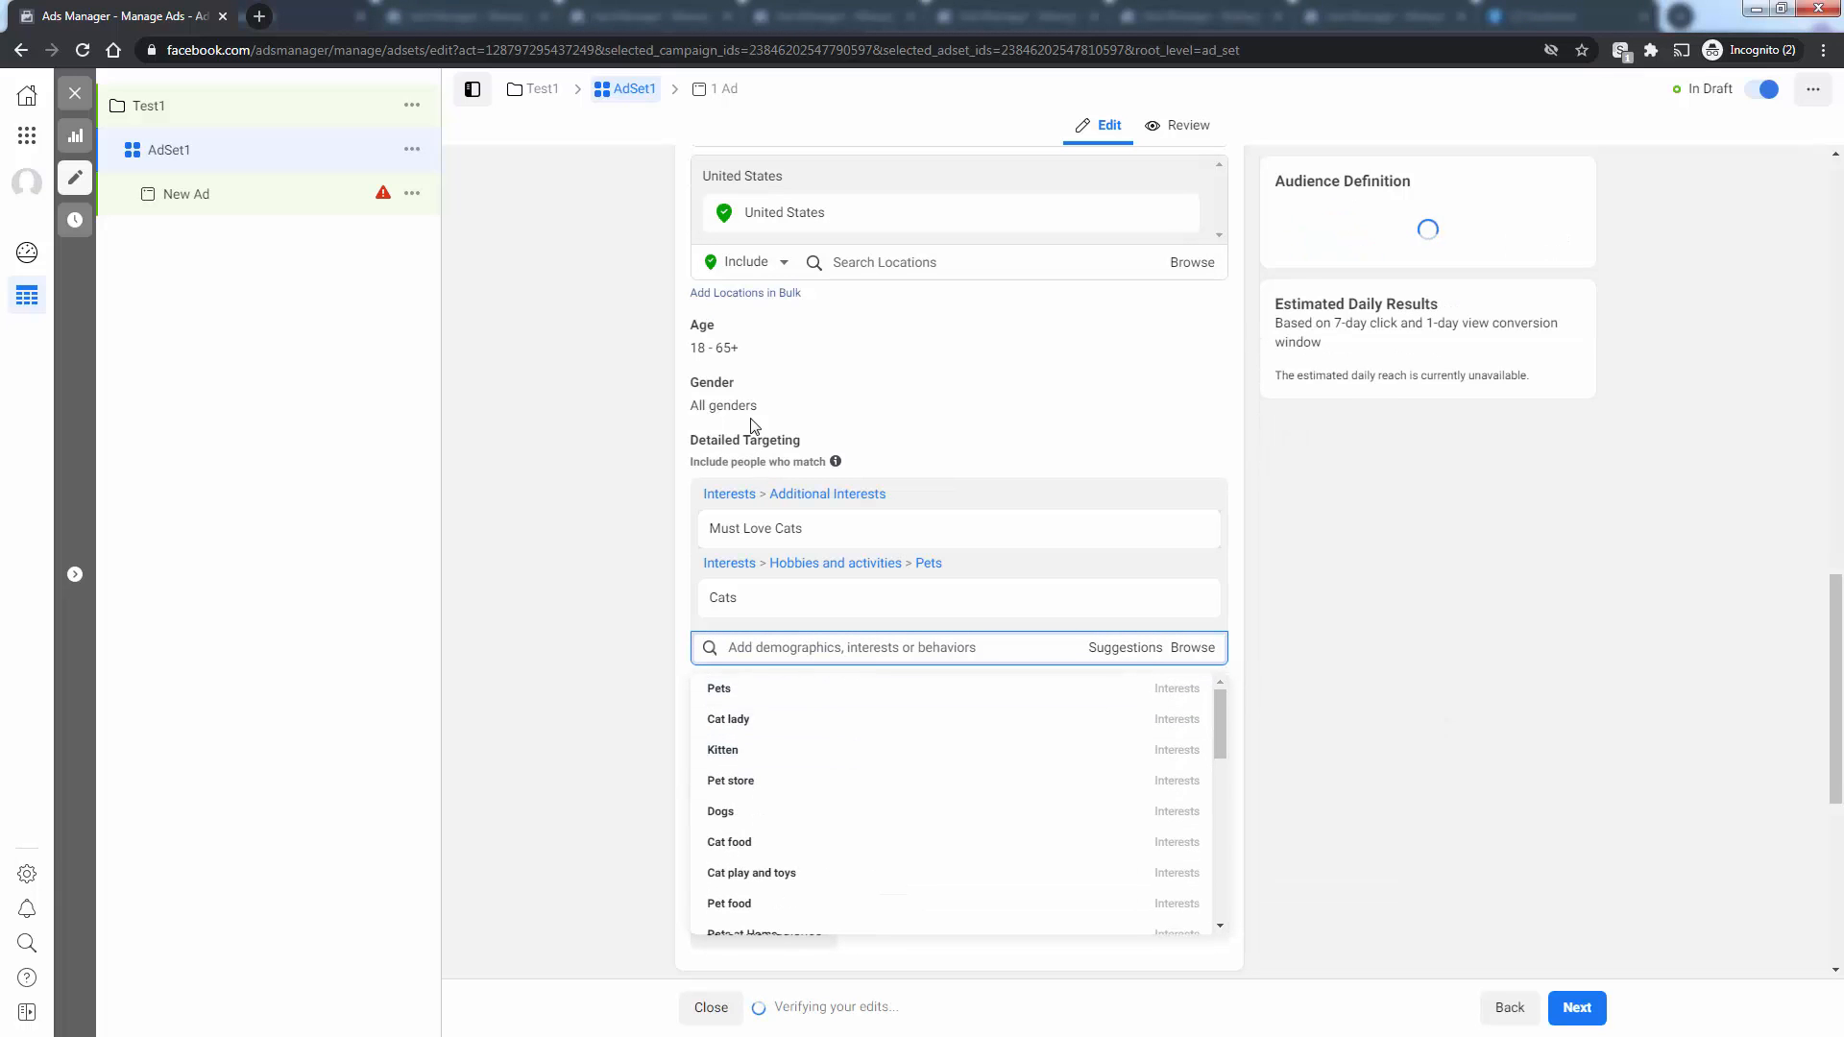
scroll(749, 576, "down", 1)
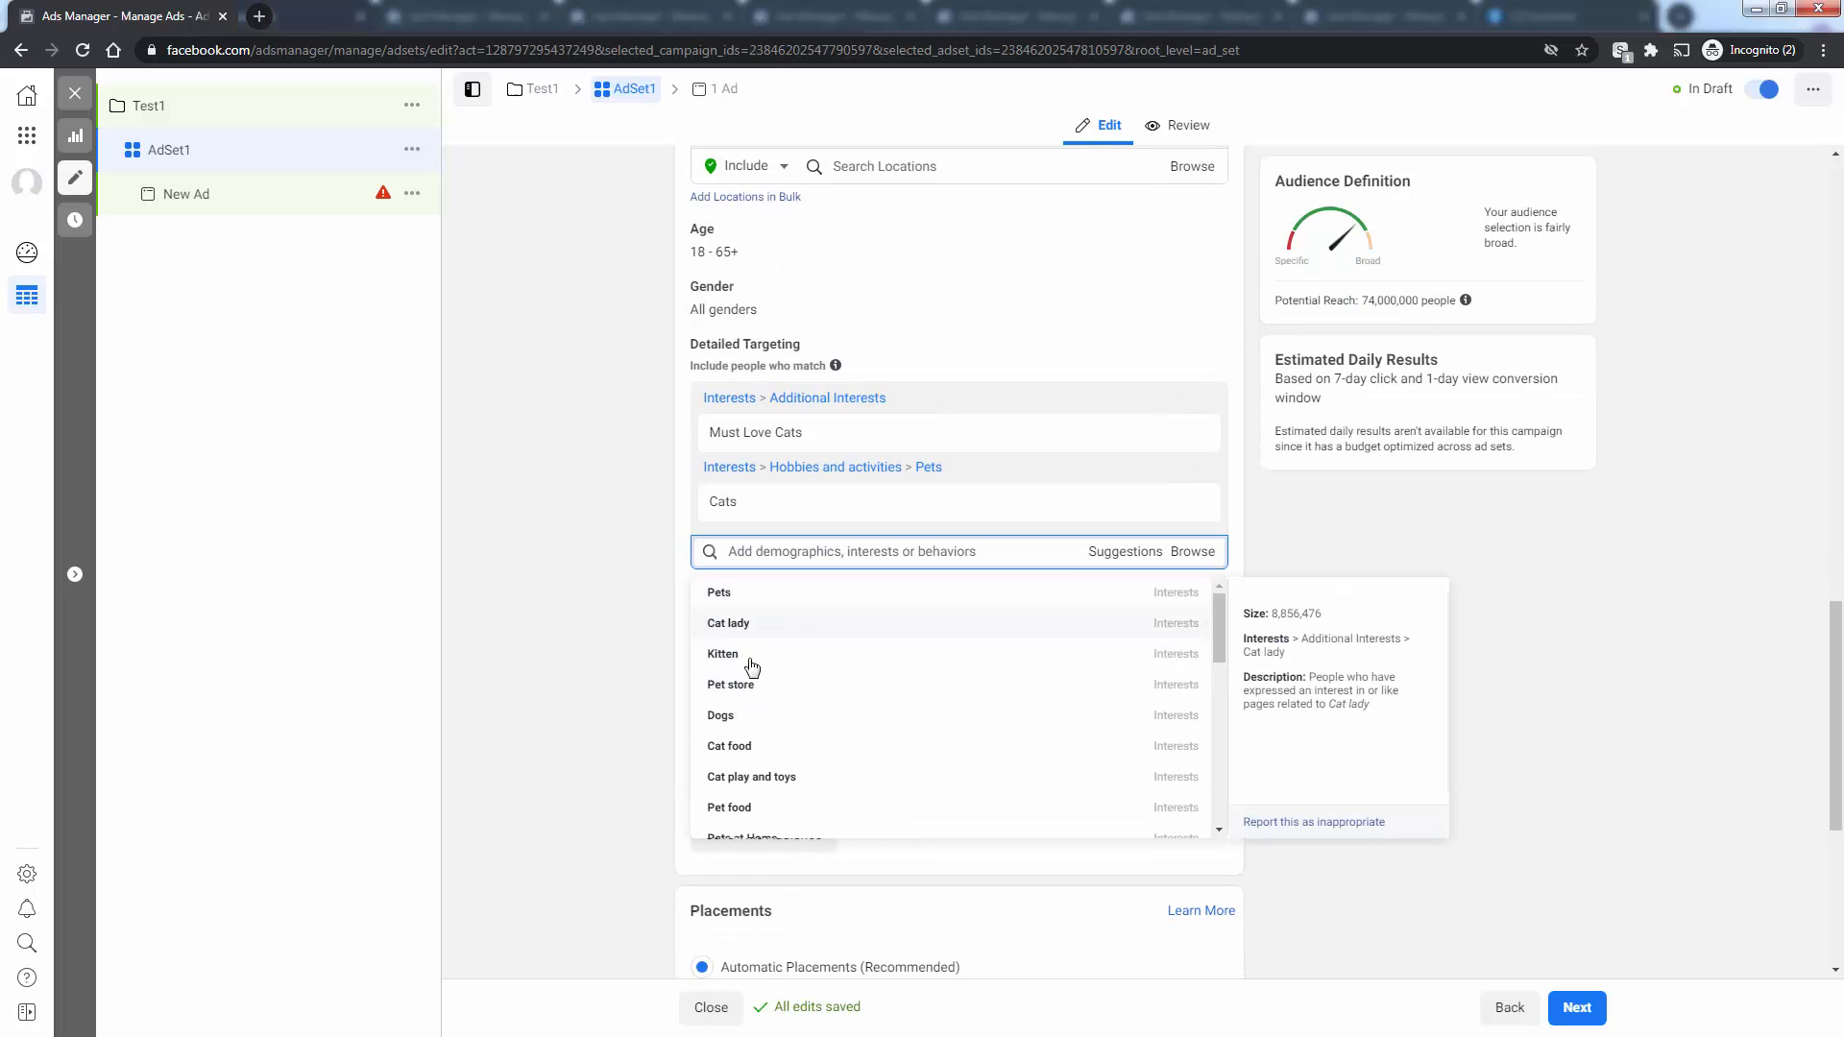
left_click(738, 749)
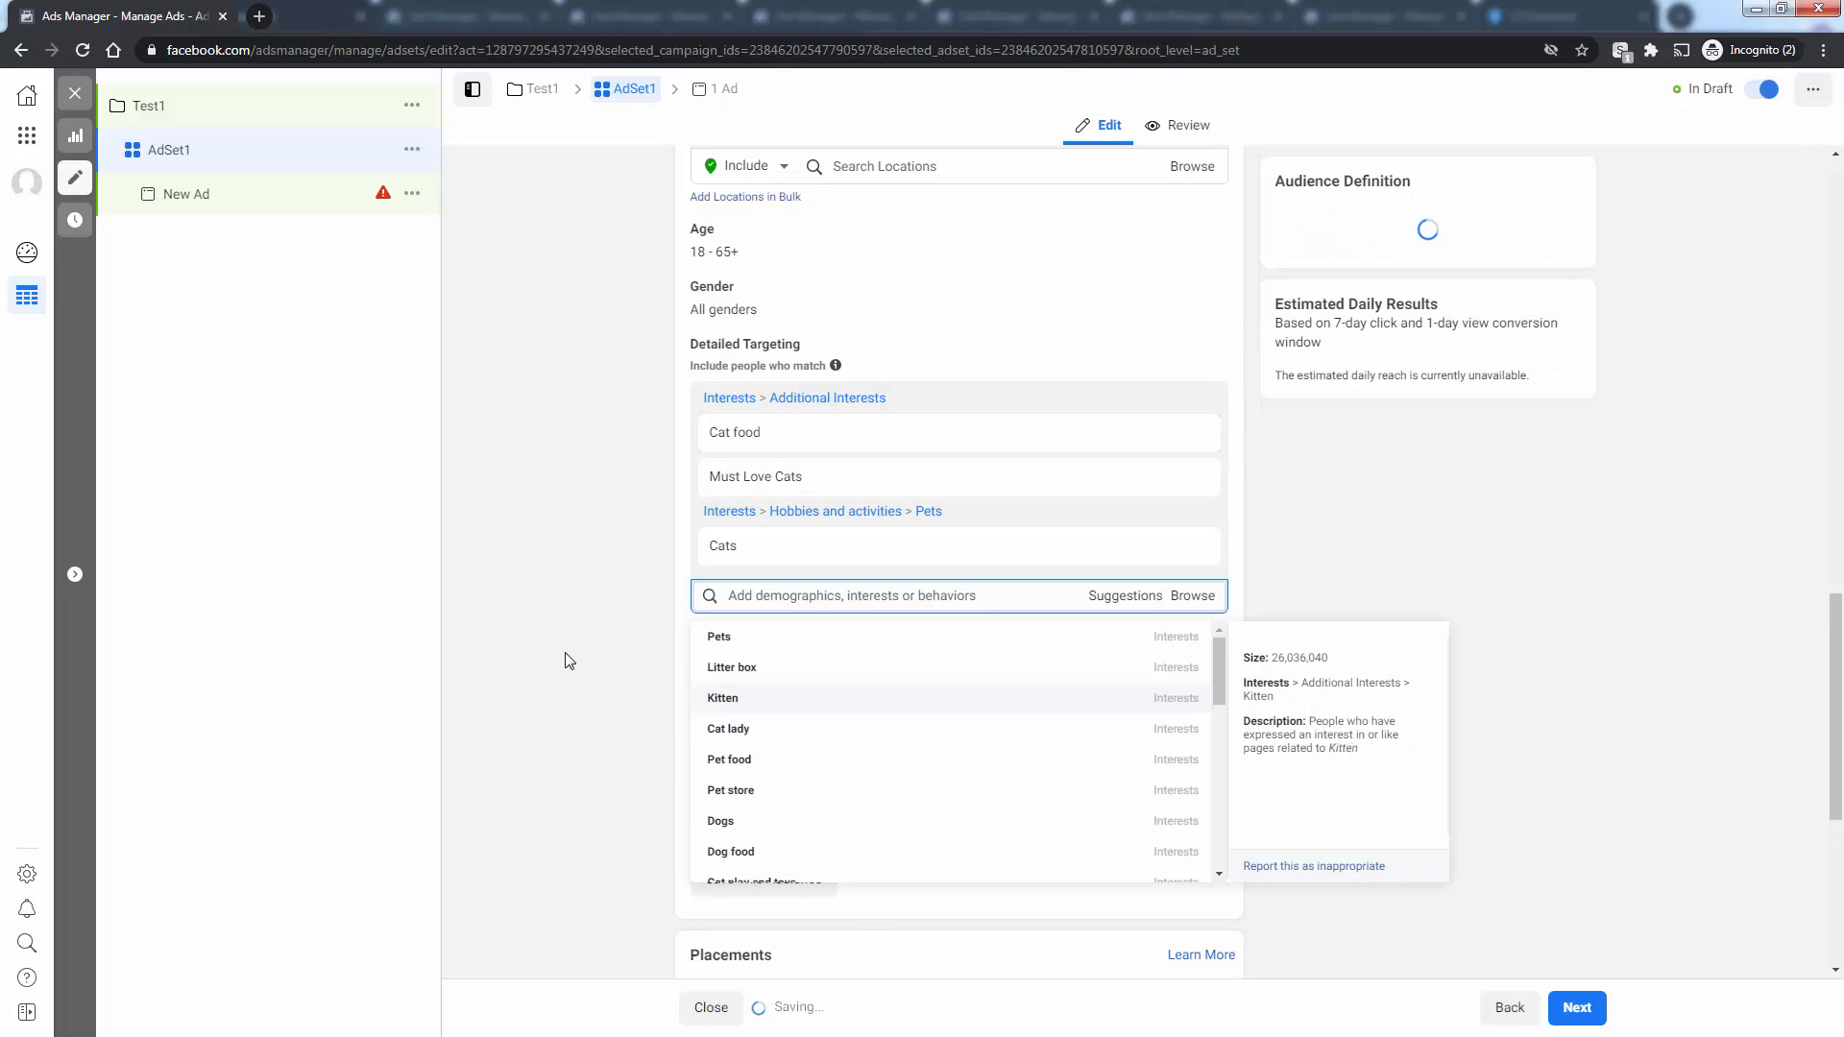
Step: Look through the remaining suggested interests and review the ones already included in the detailed targeting
left_click(1111, 605)
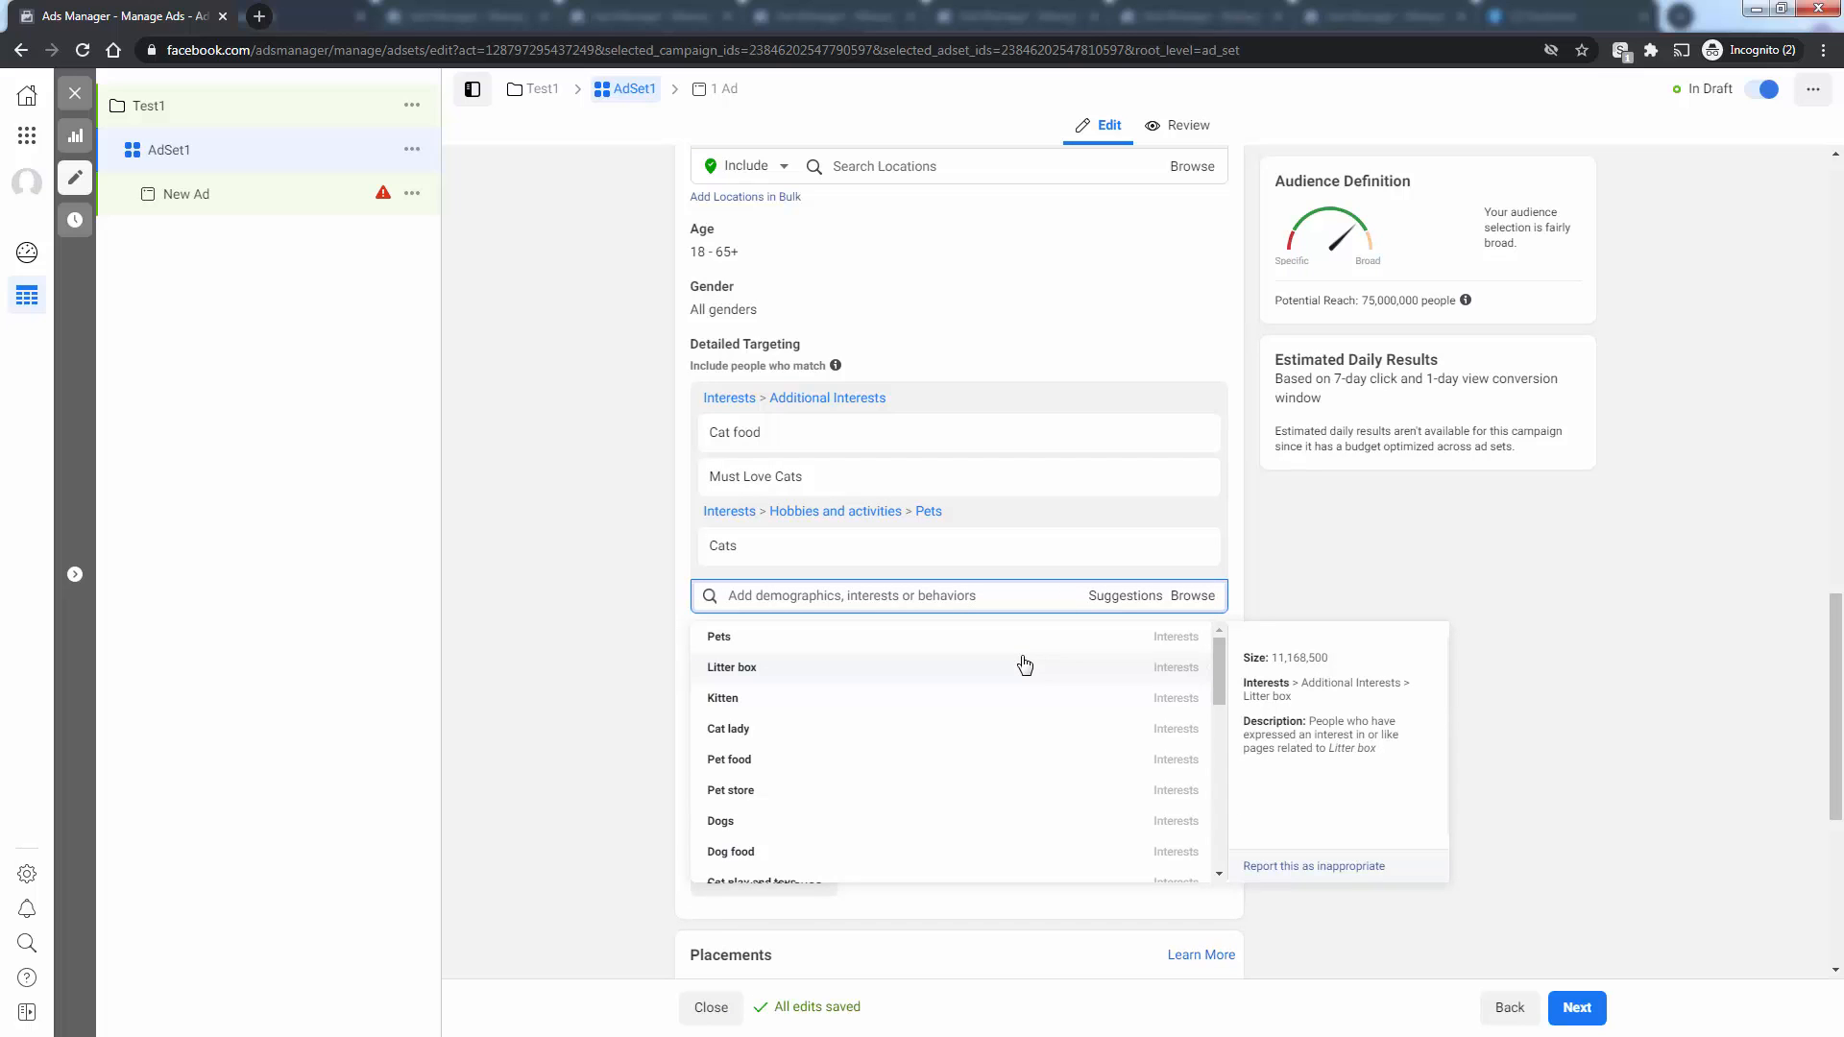
scroll(1025, 664, "down", 5)
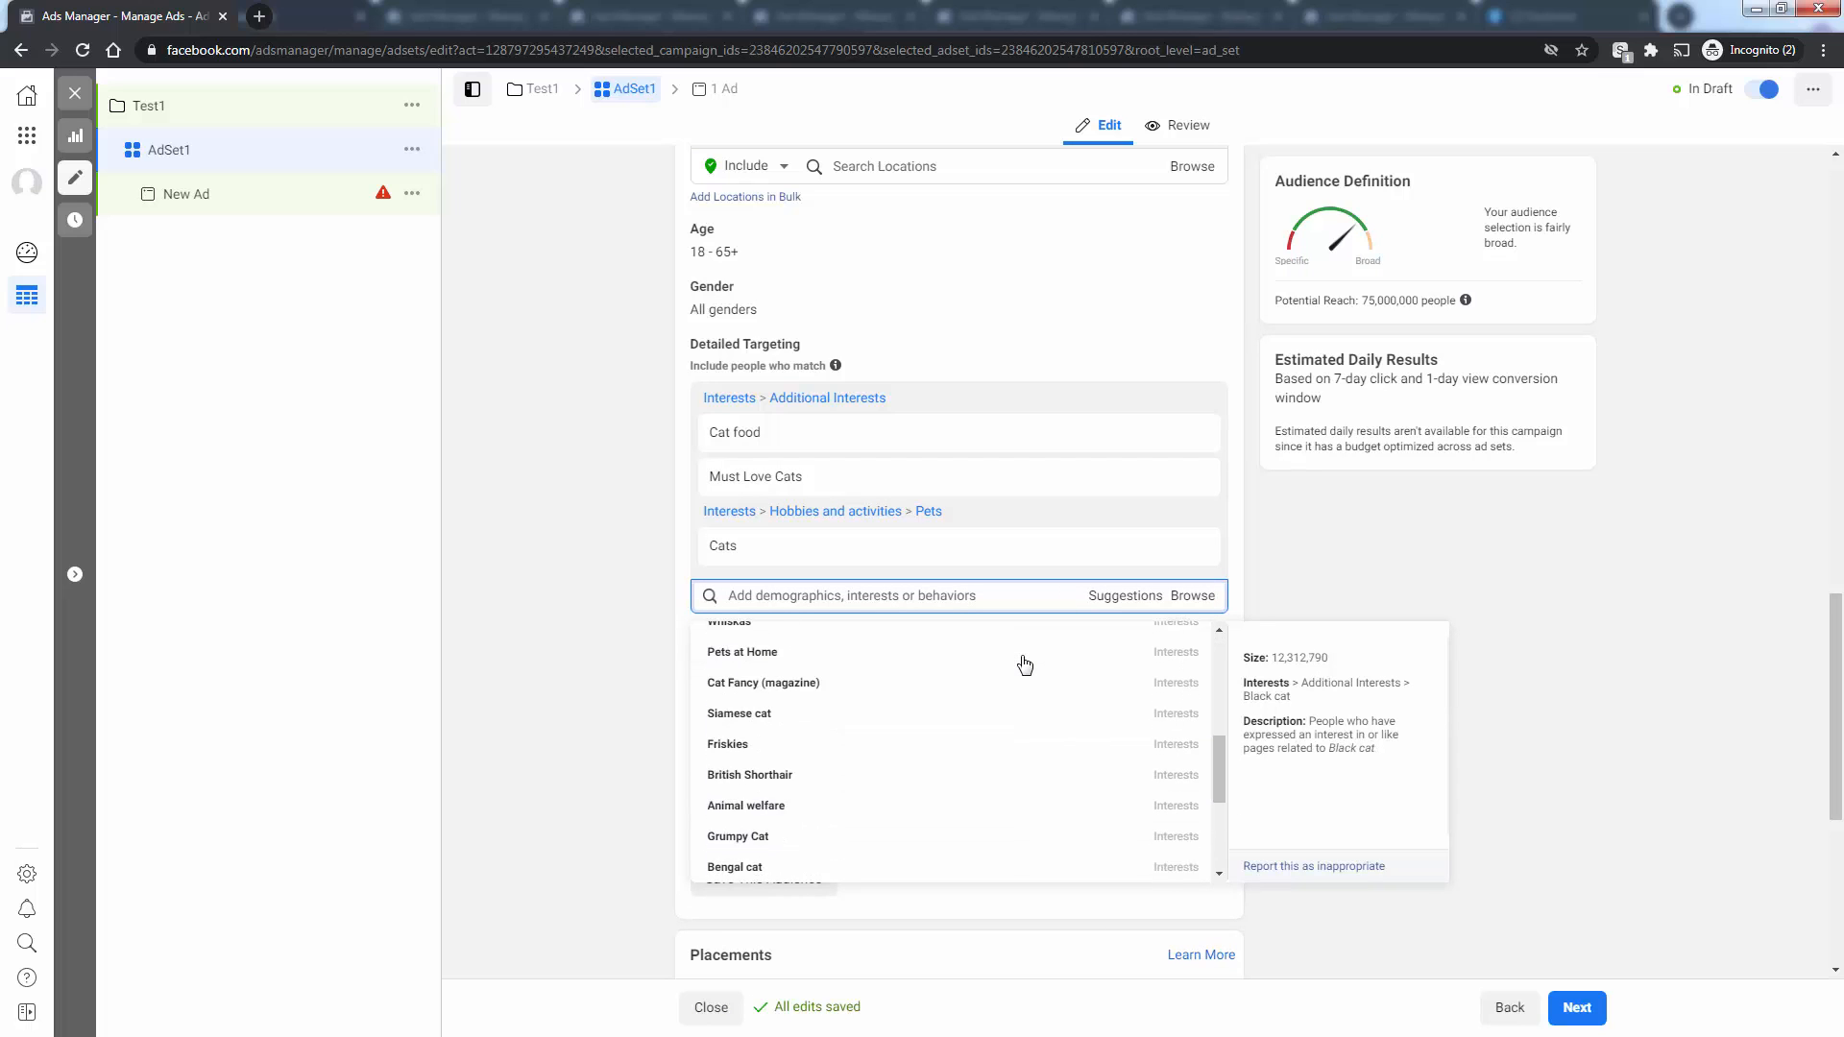
scroll(1023, 668, "down", 5)
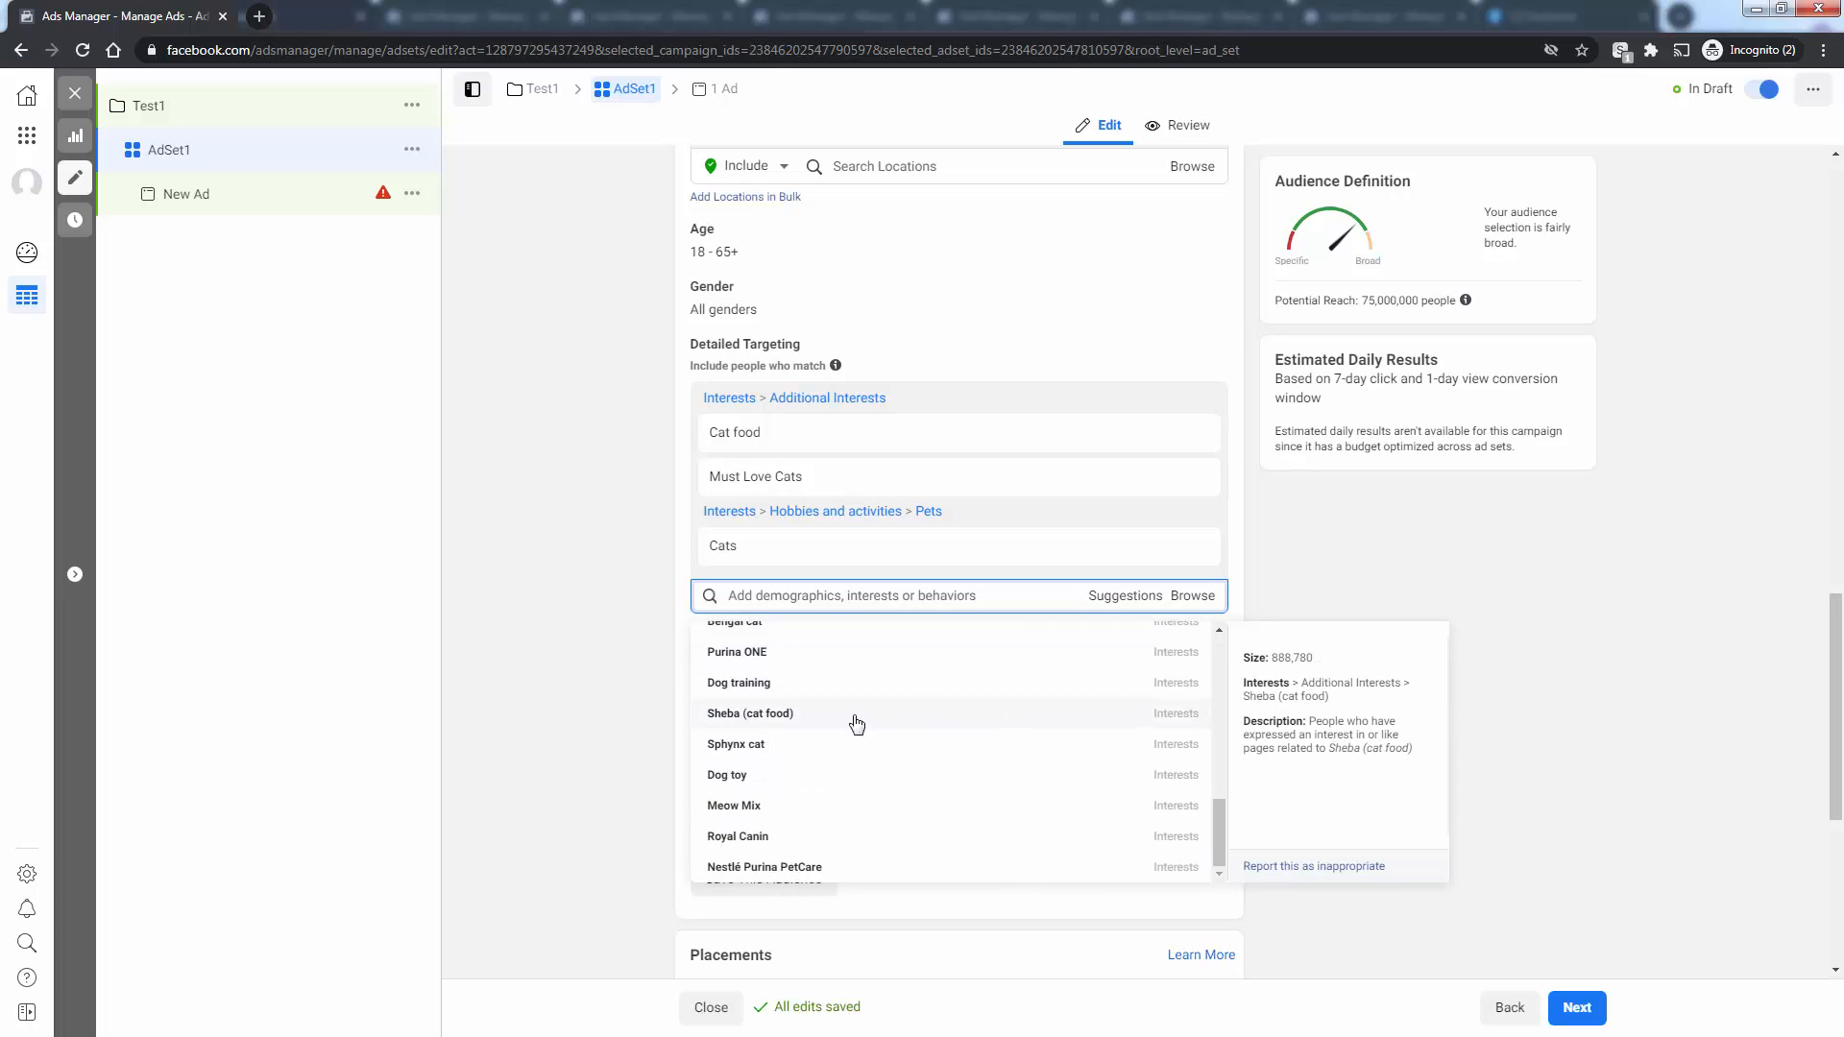
scroll(769, 724, "down", 2)
left_click(502, 688)
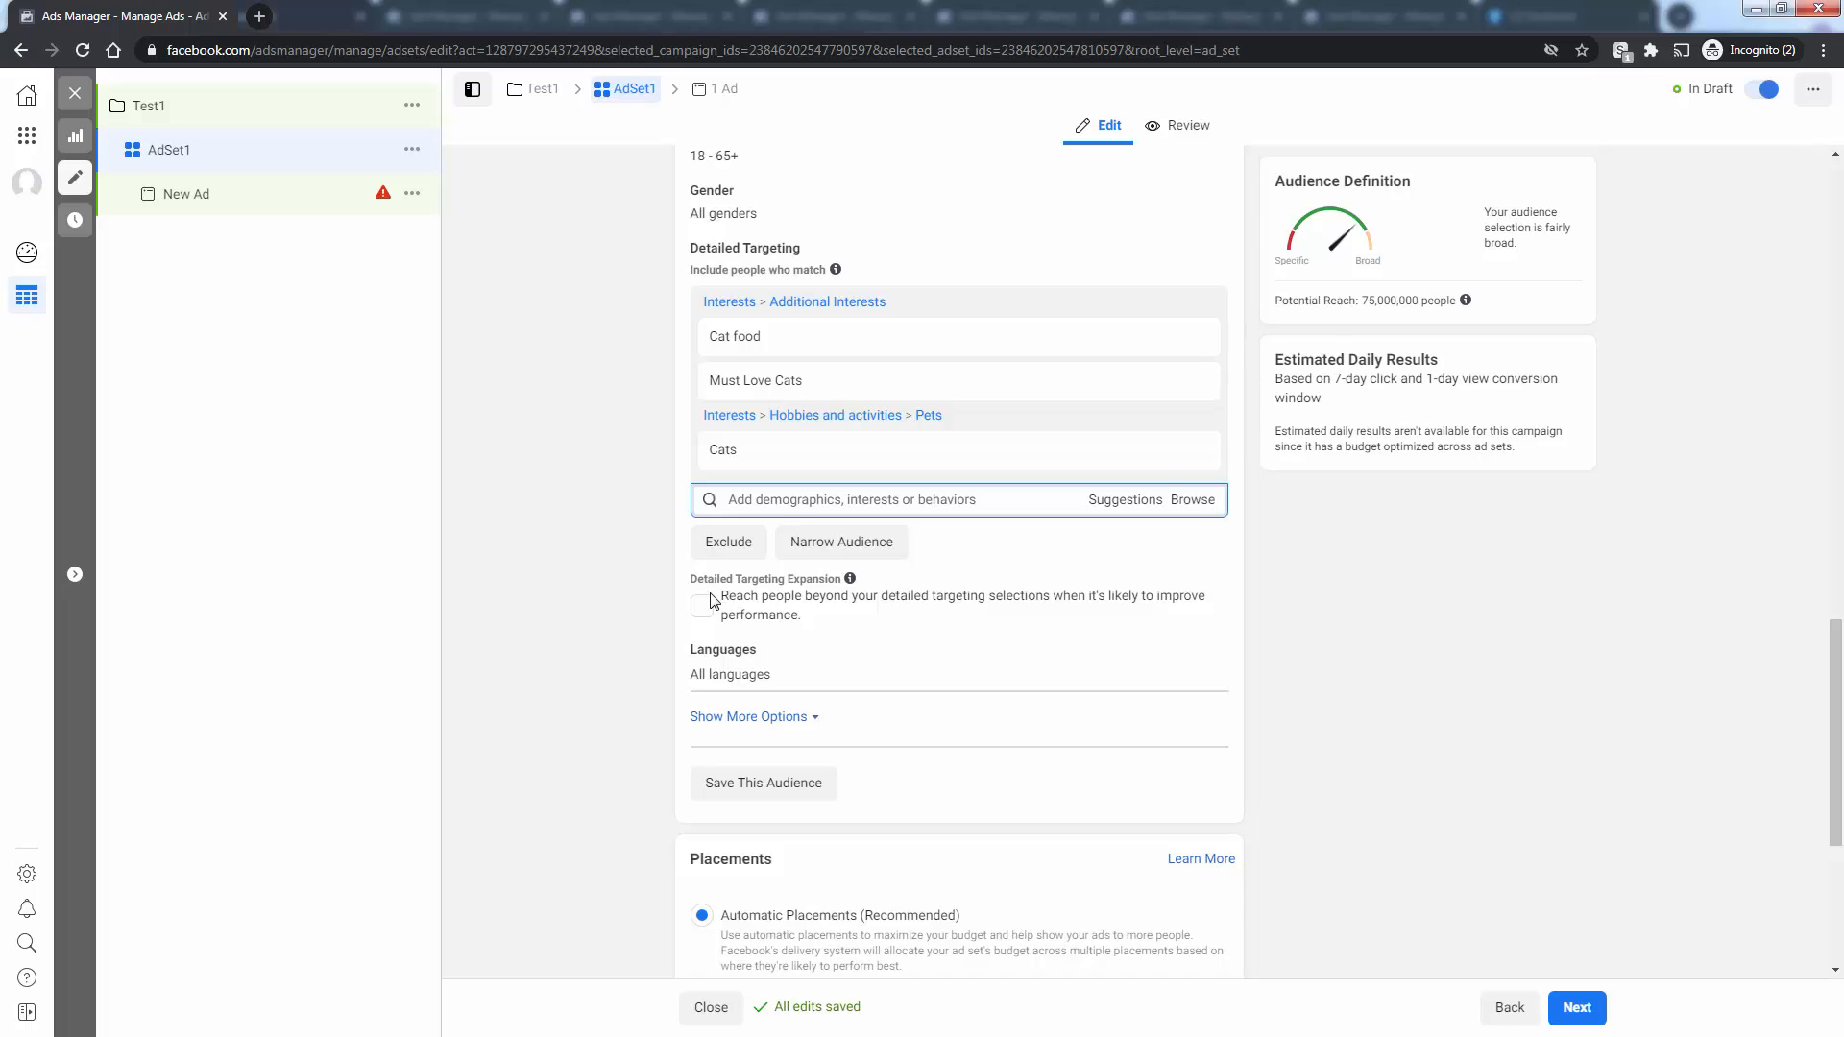
scroll(711, 592, "up", 2)
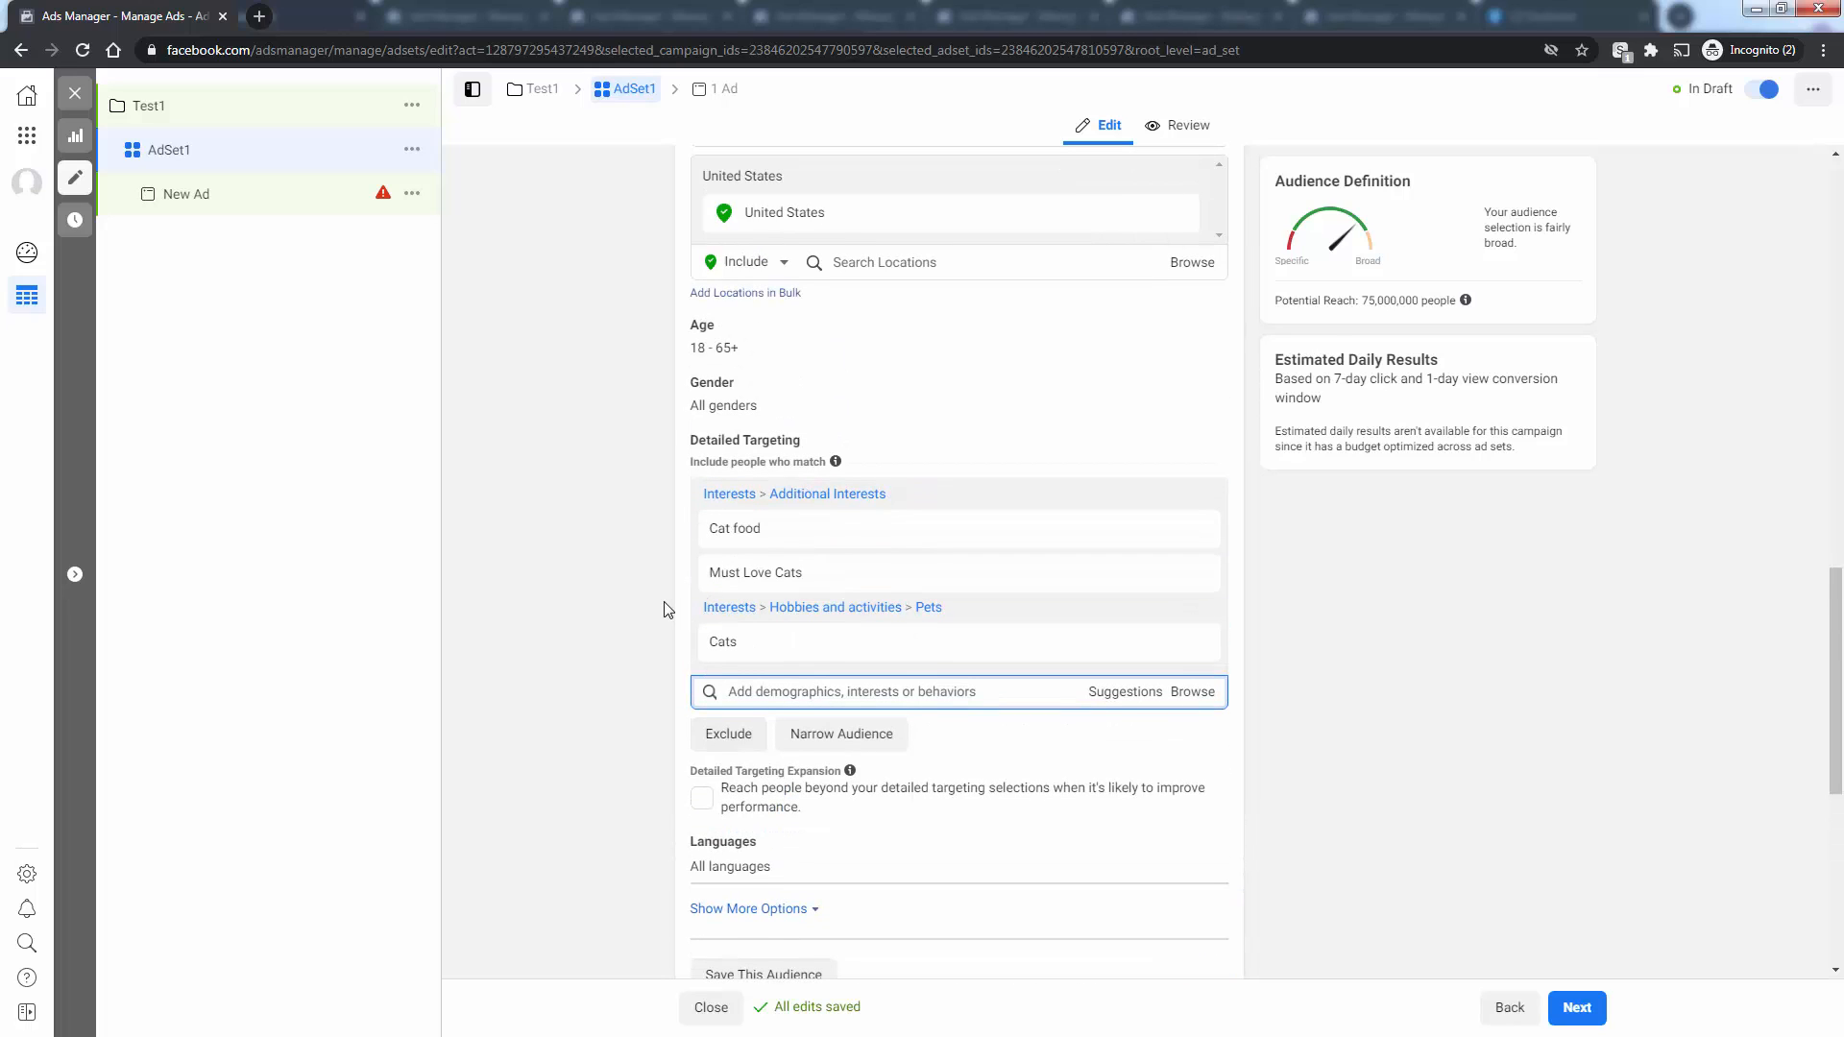
scroll(667, 609, "up", 1)
scroll(668, 610, "down", 1)
mouse_move(709, 549)
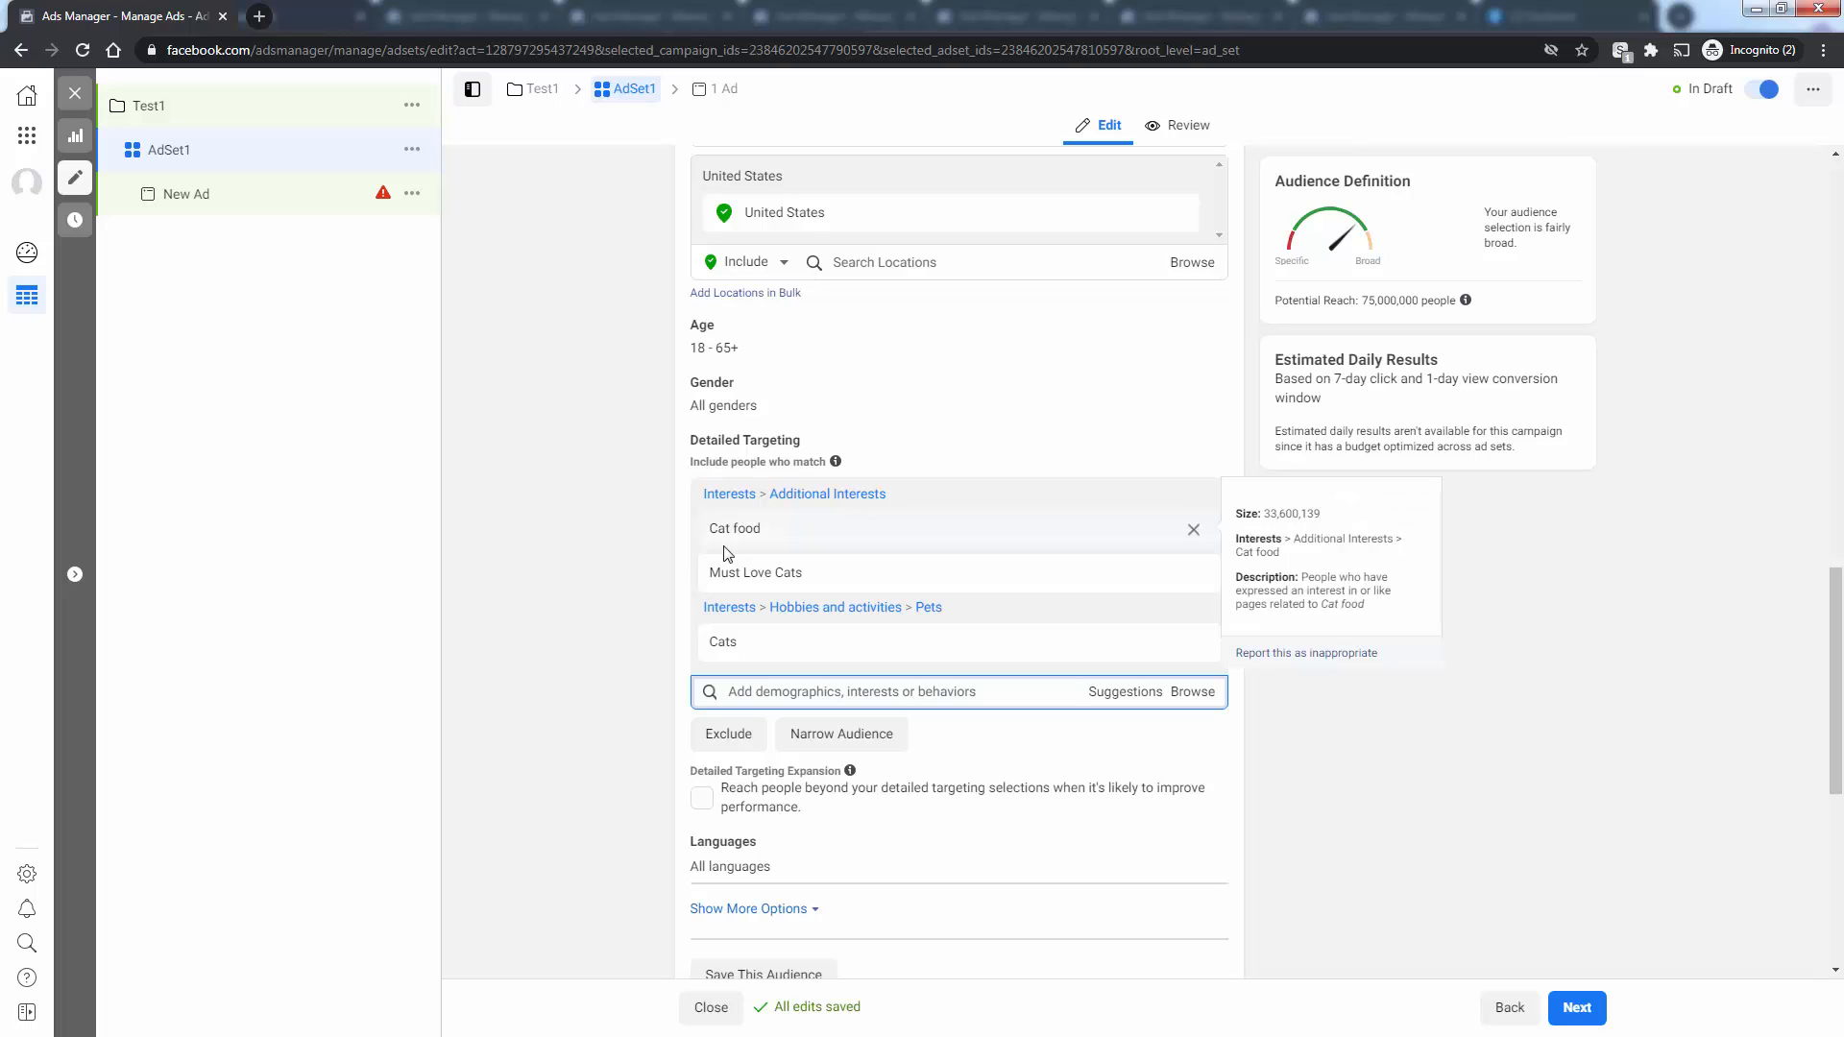
Step: Switch the ad set to Manual Placements, and turn the Instagram platform off and on again
scroll(801, 578, "down", 1)
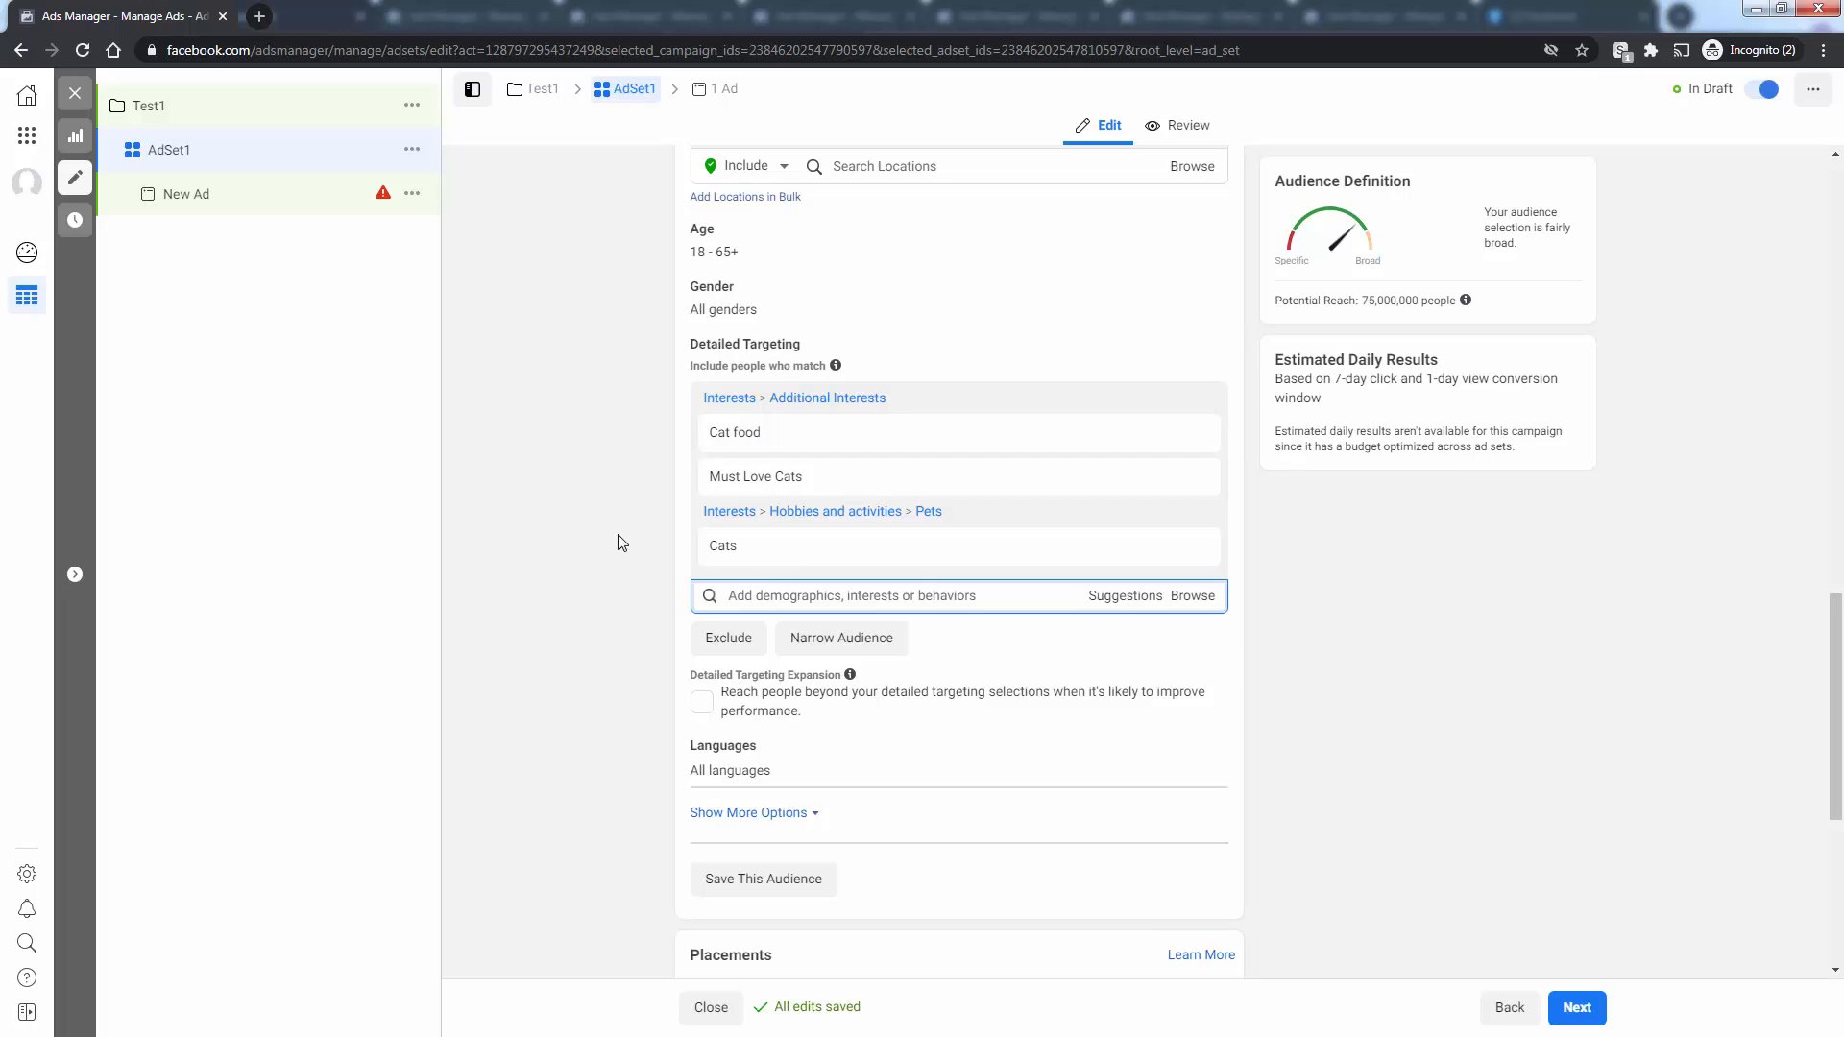
scroll(620, 541, "down", 2)
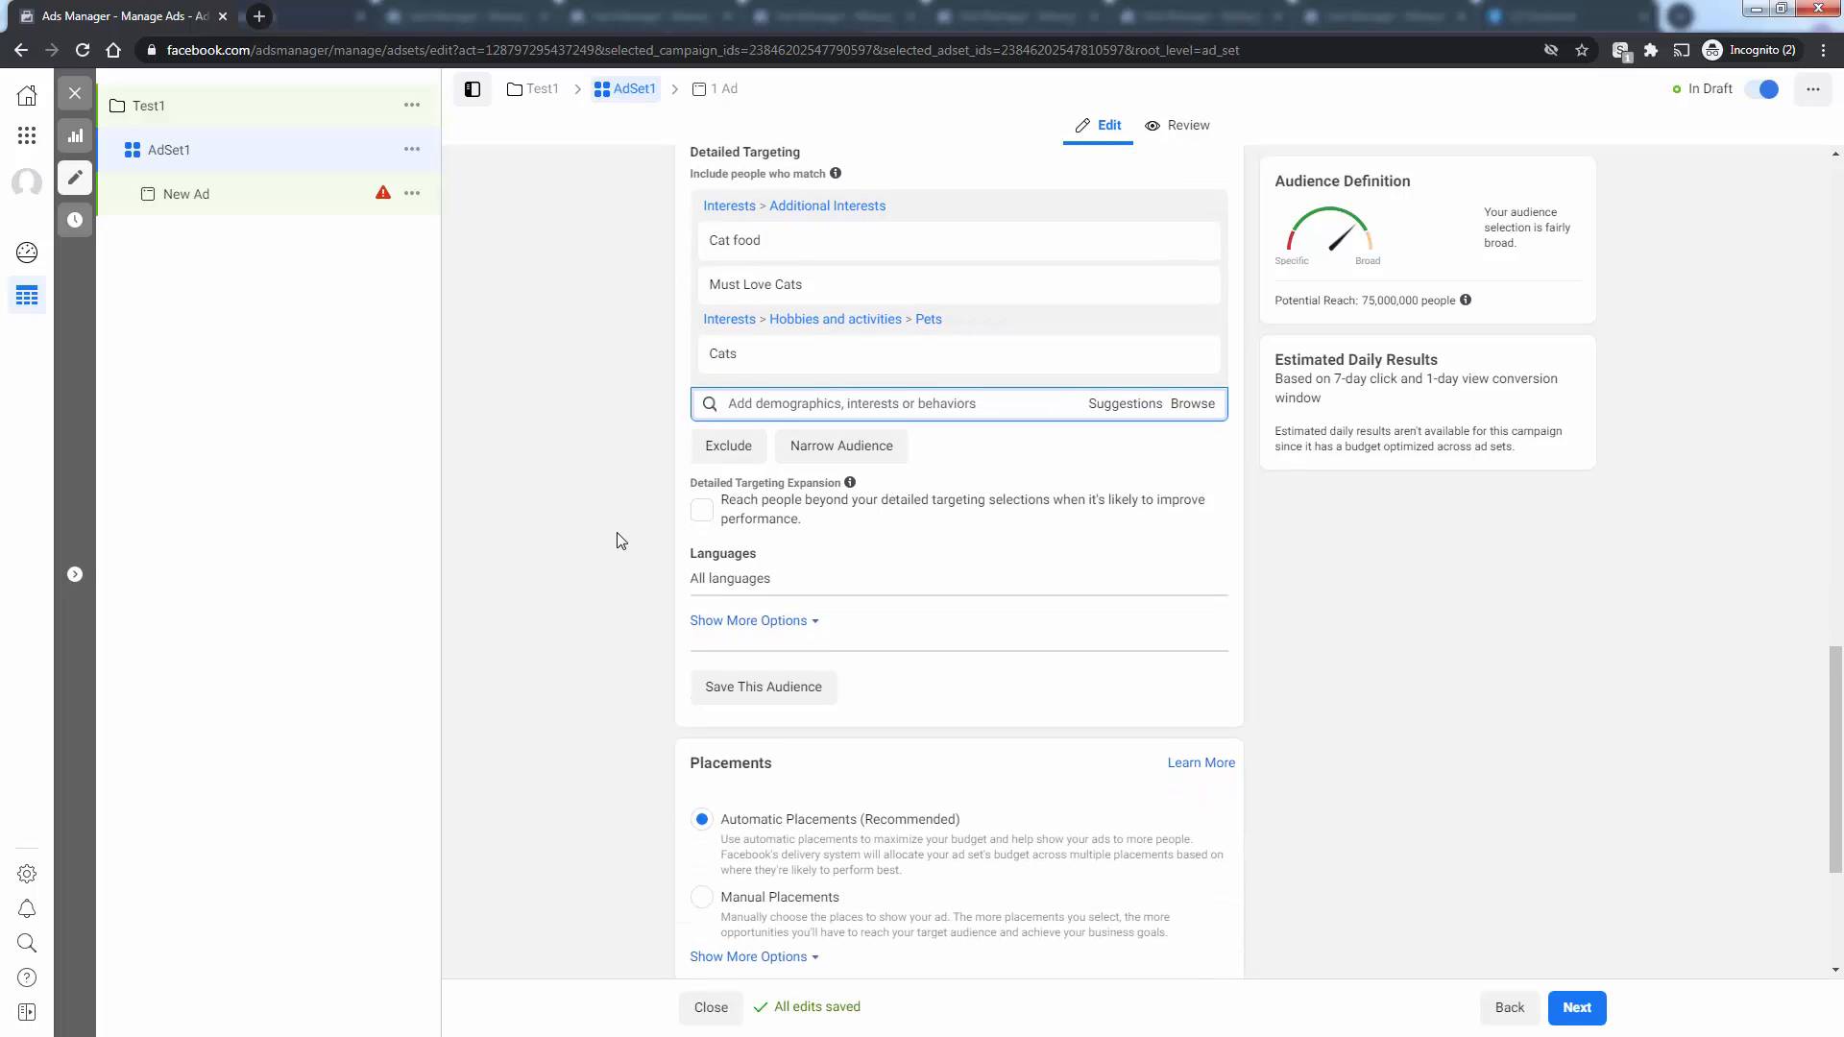
scroll(620, 541, "down", 3)
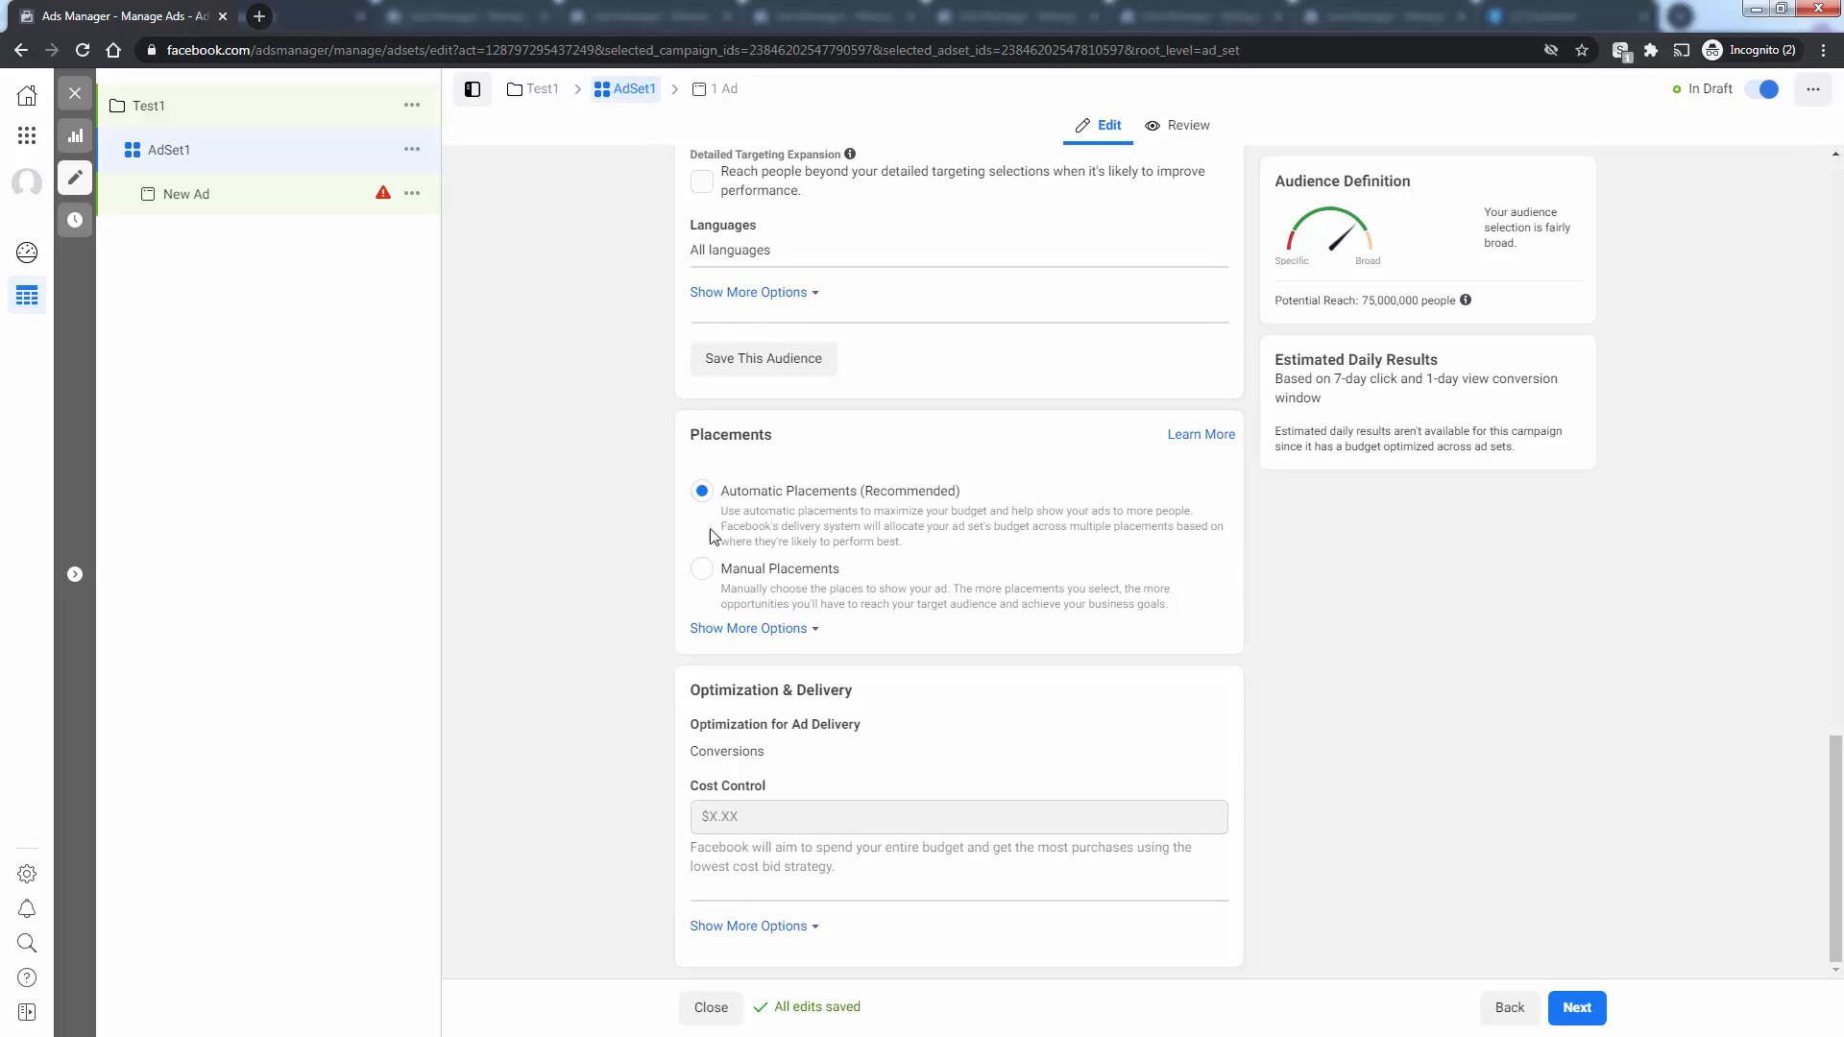
left_click(702, 568)
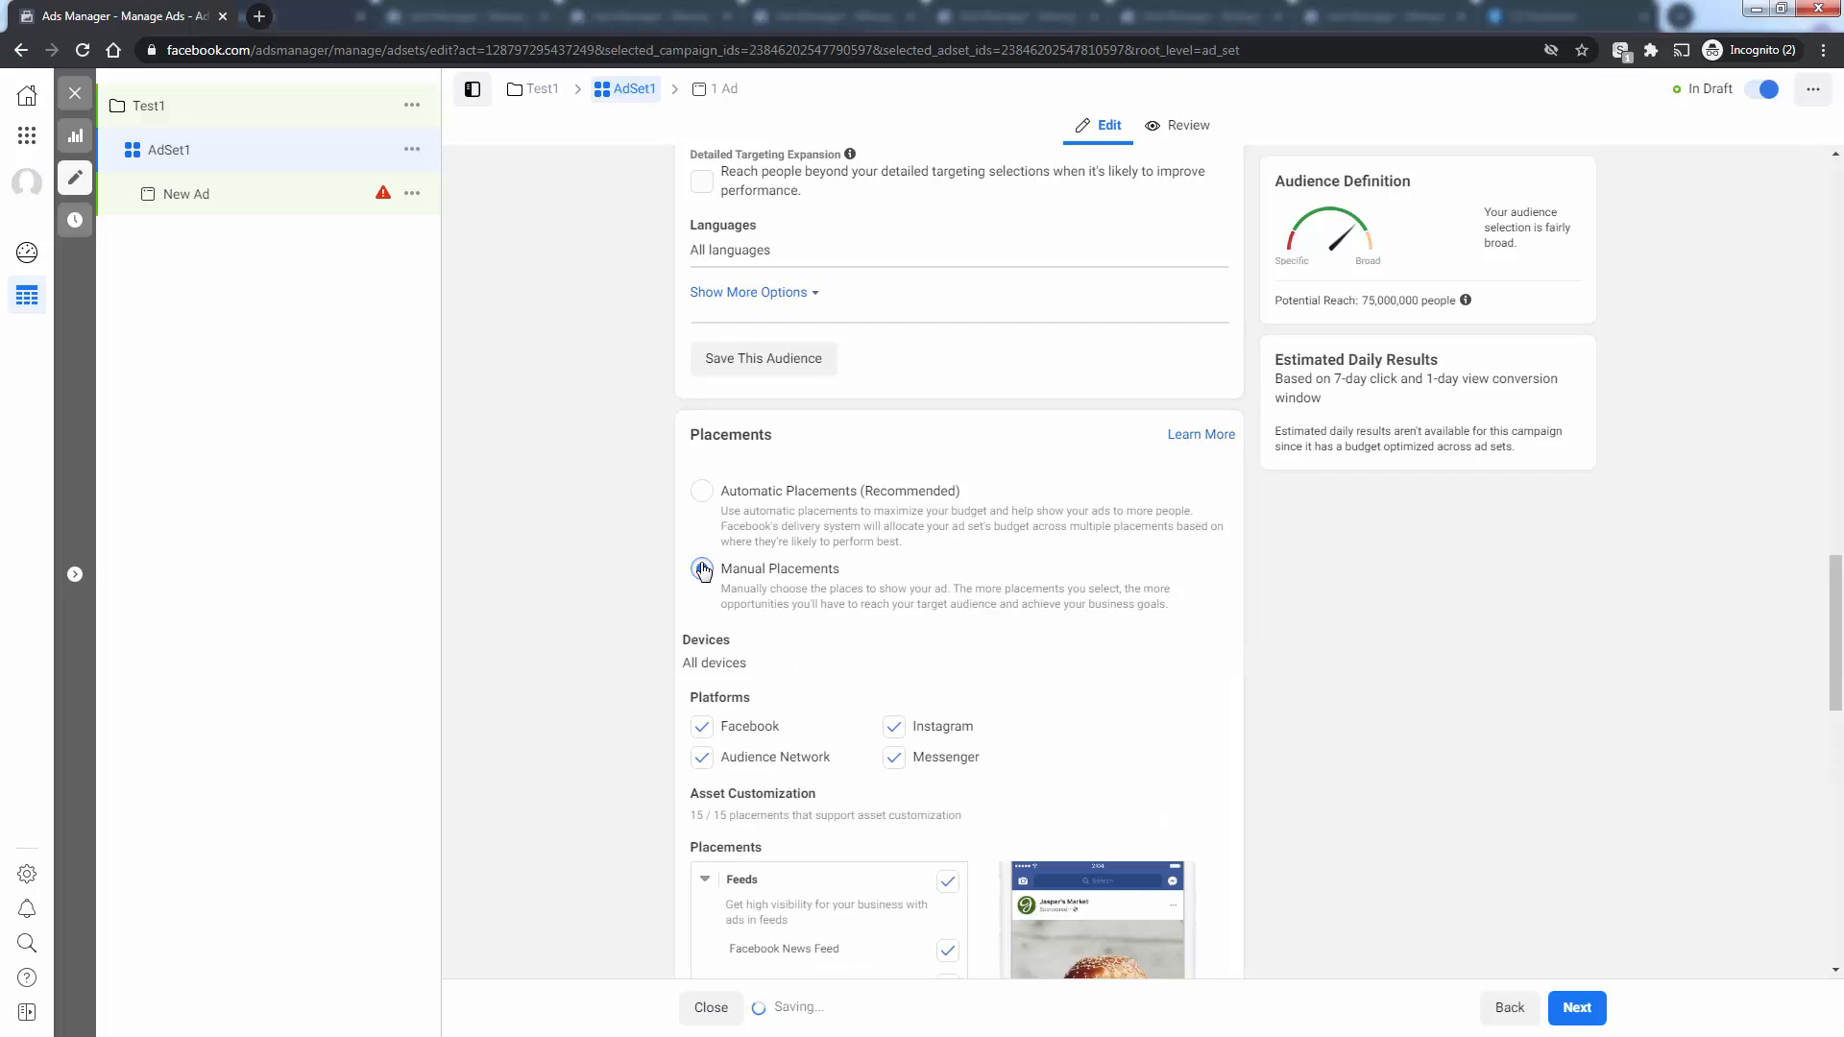
scroll(704, 571, "down", 1)
scroll(704, 571, "down", 1)
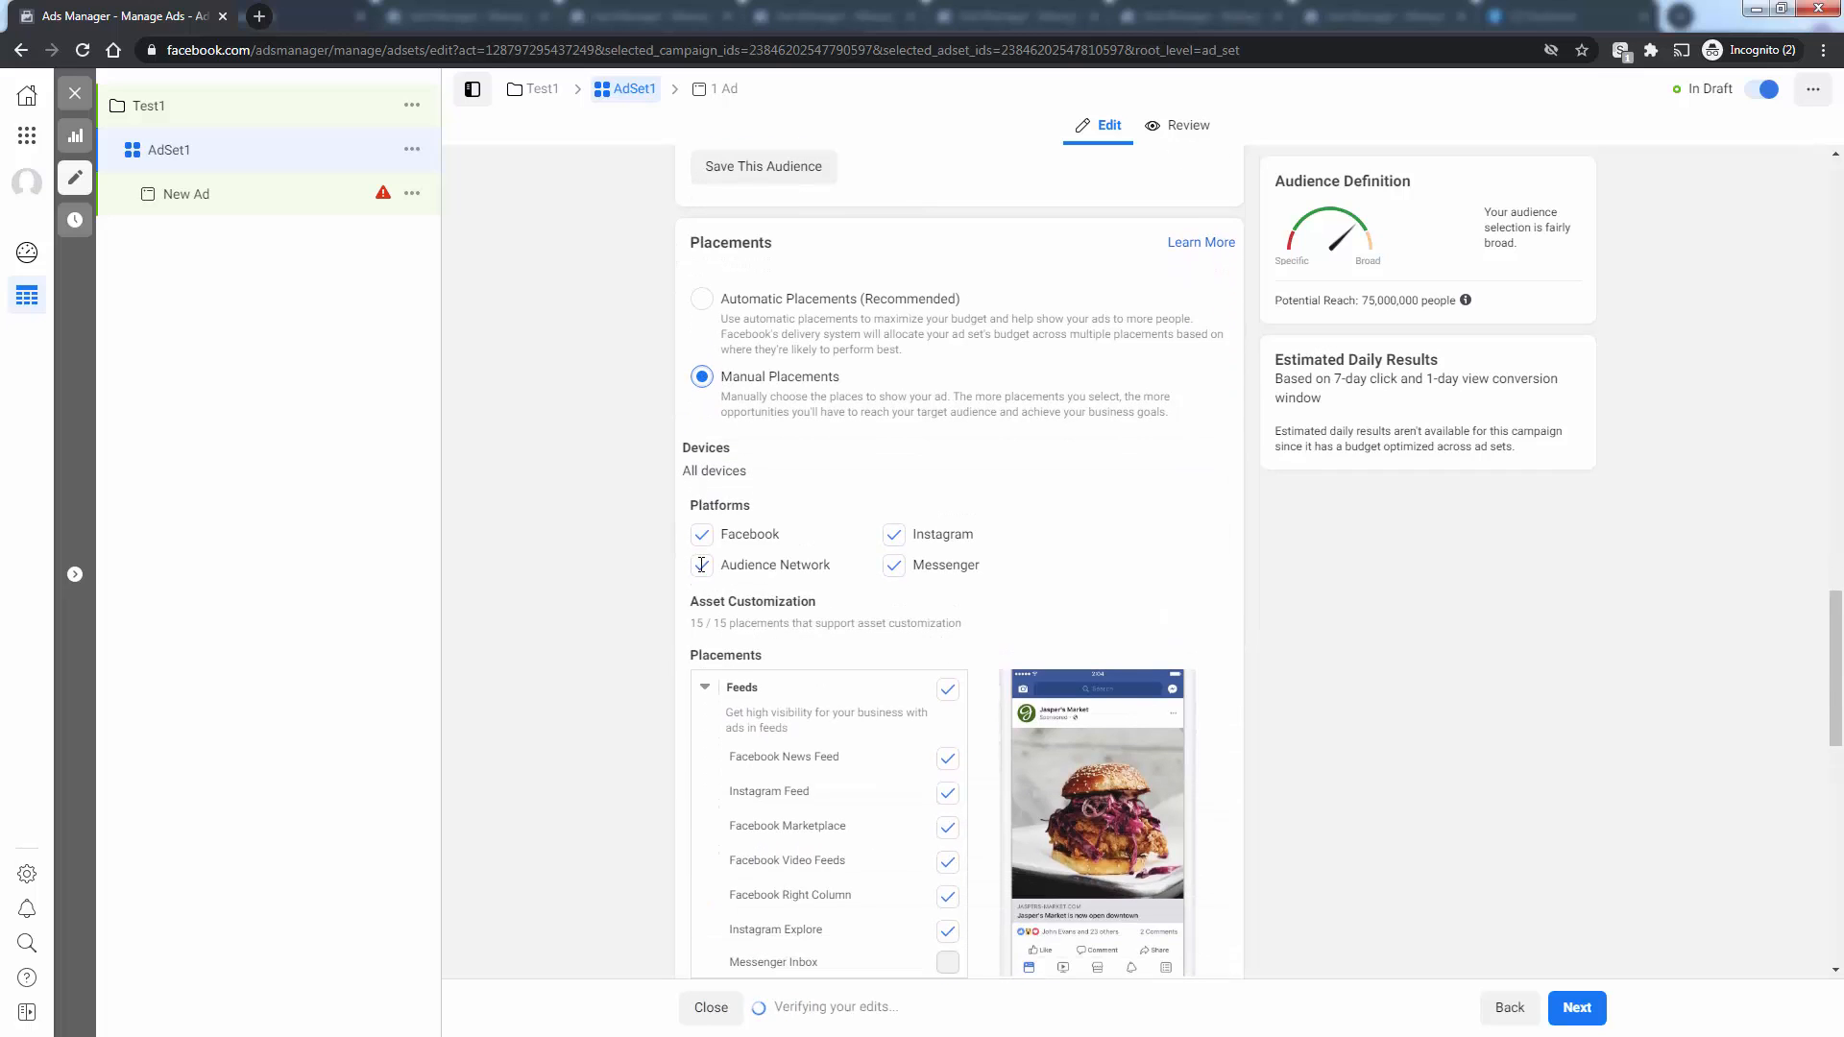
left_click(895, 536)
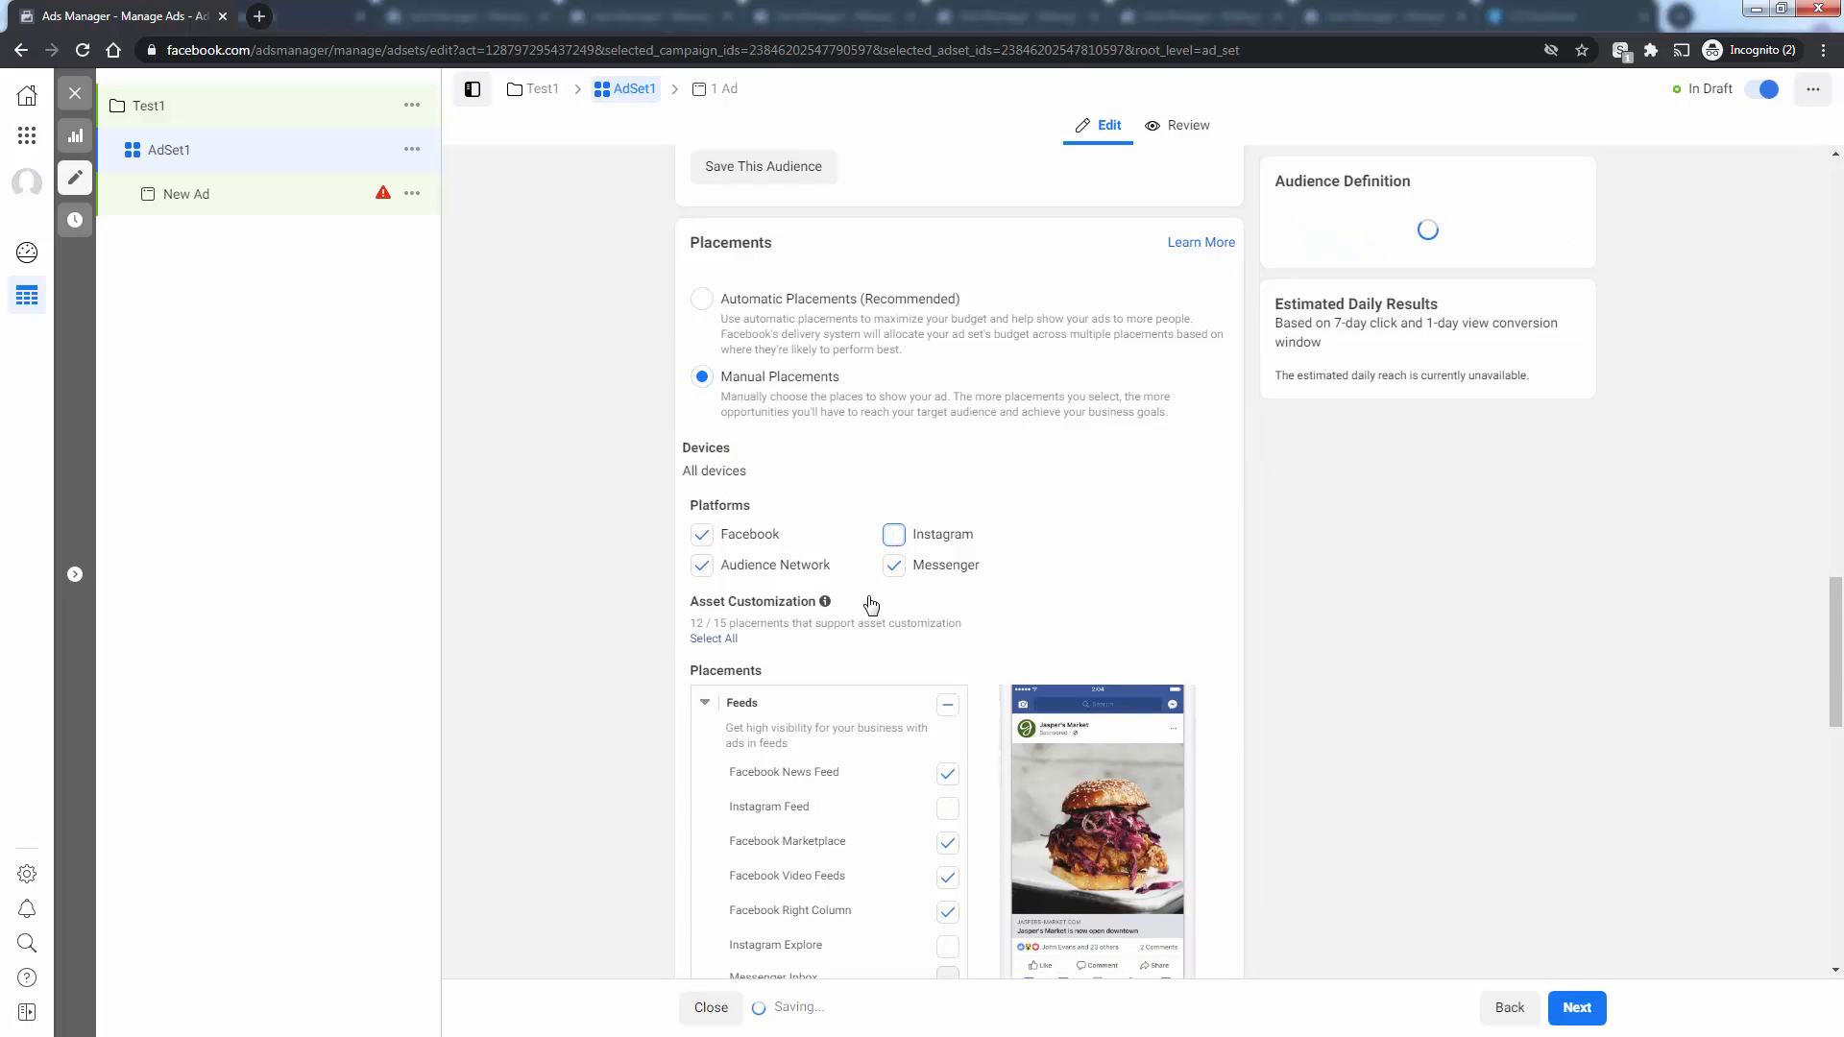
left_click(894, 535)
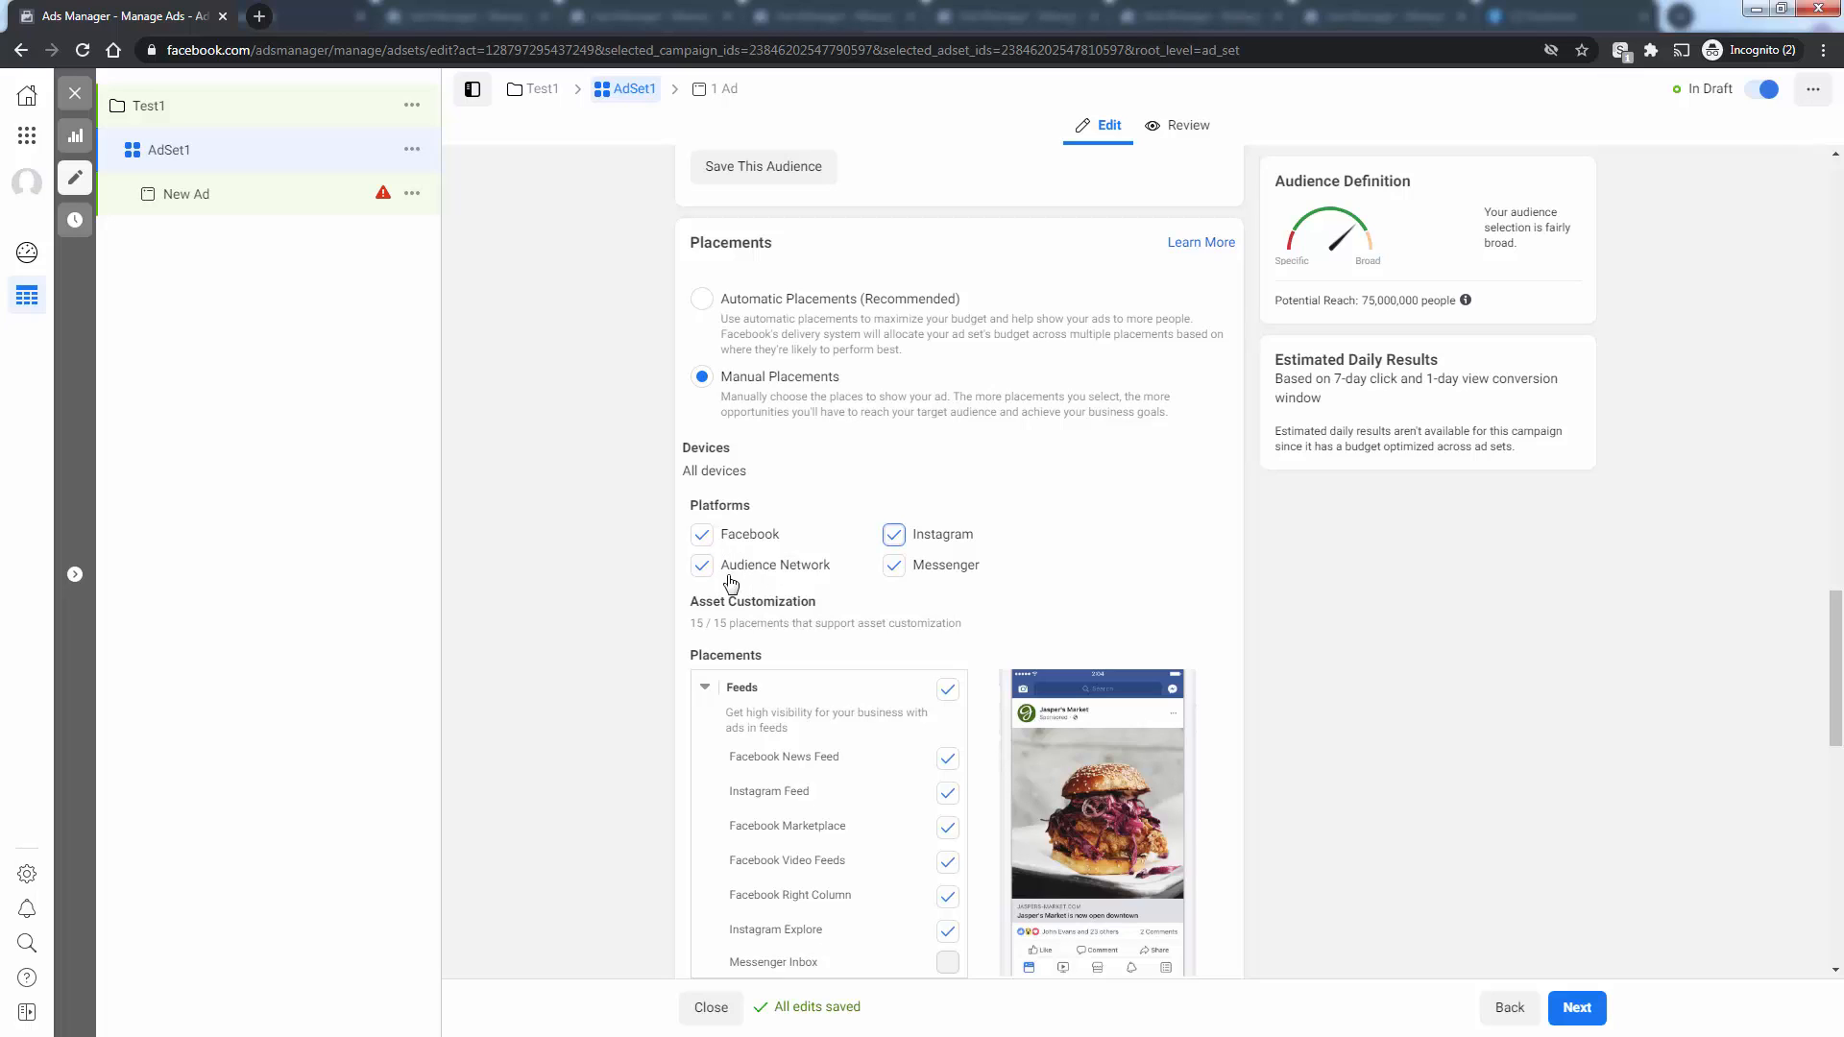
Step: Look through the ad set's manual placements list and switch the ad set back to Automatic Placements
scroll(732, 584, "down", 3)
scroll(730, 581, "down", 7)
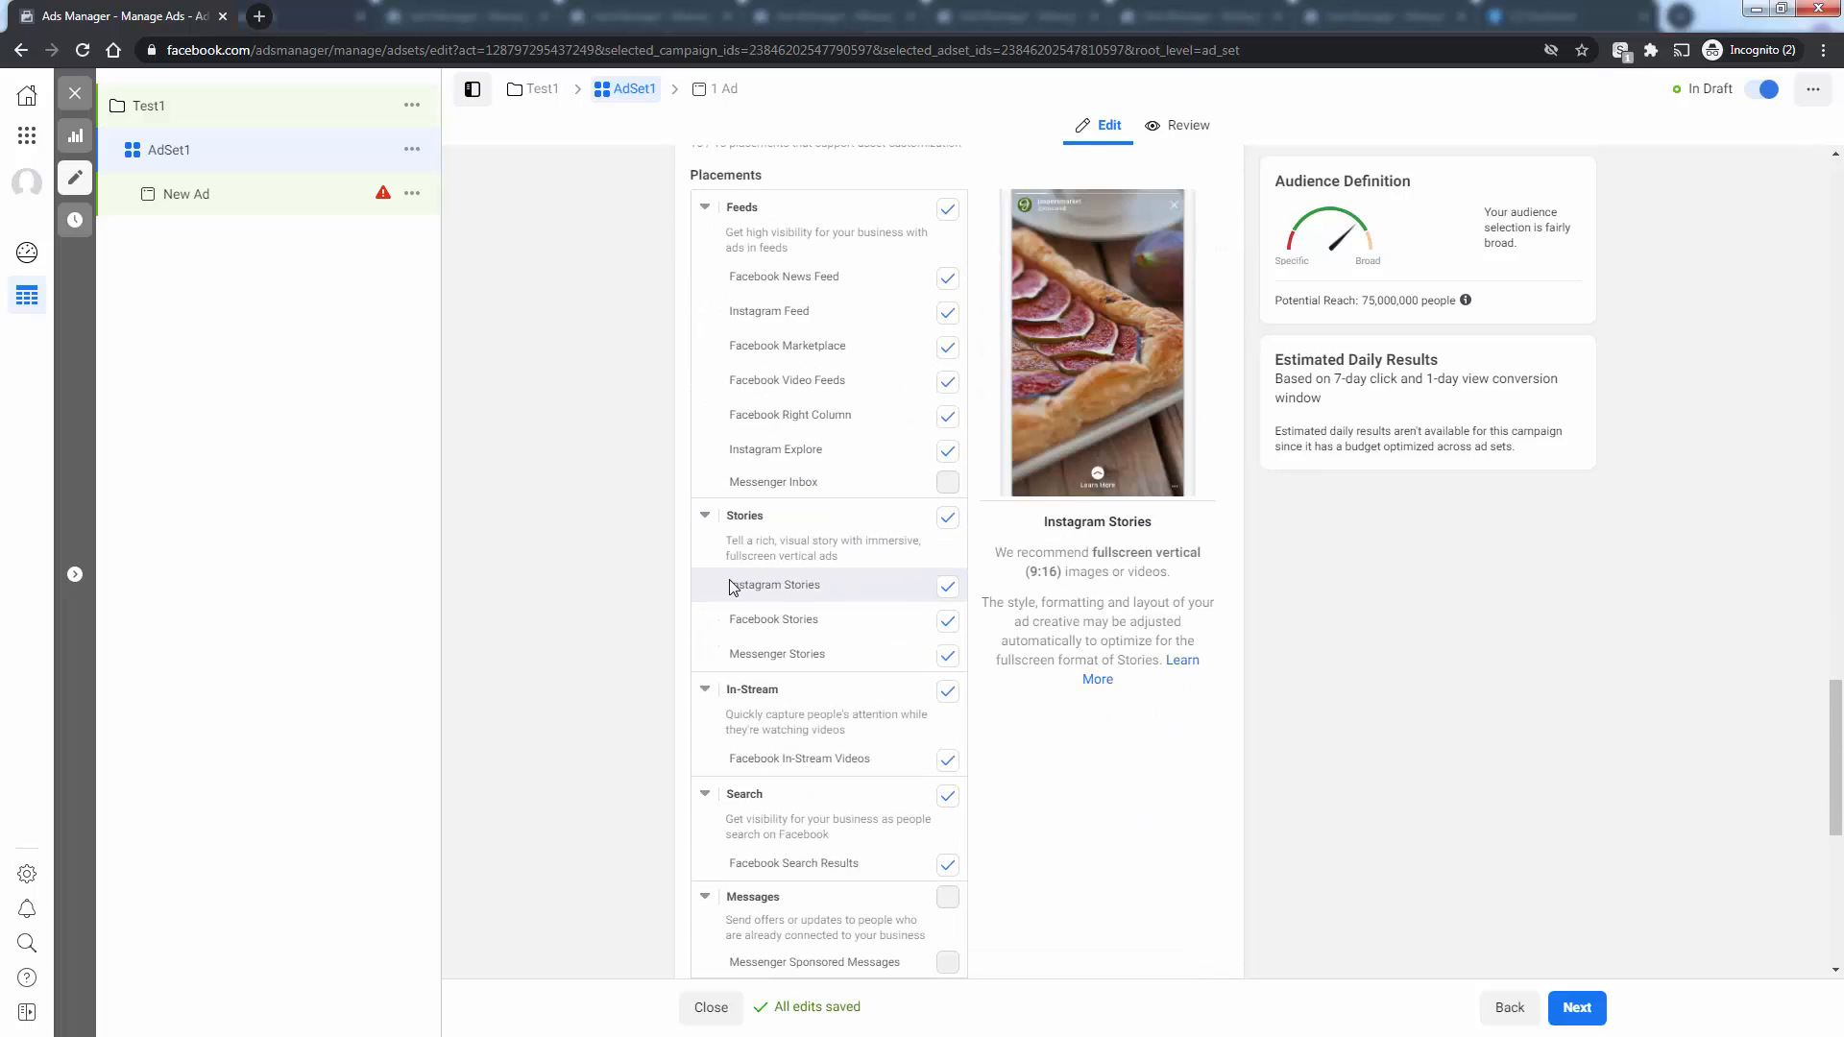
scroll(730, 588, "down", 2)
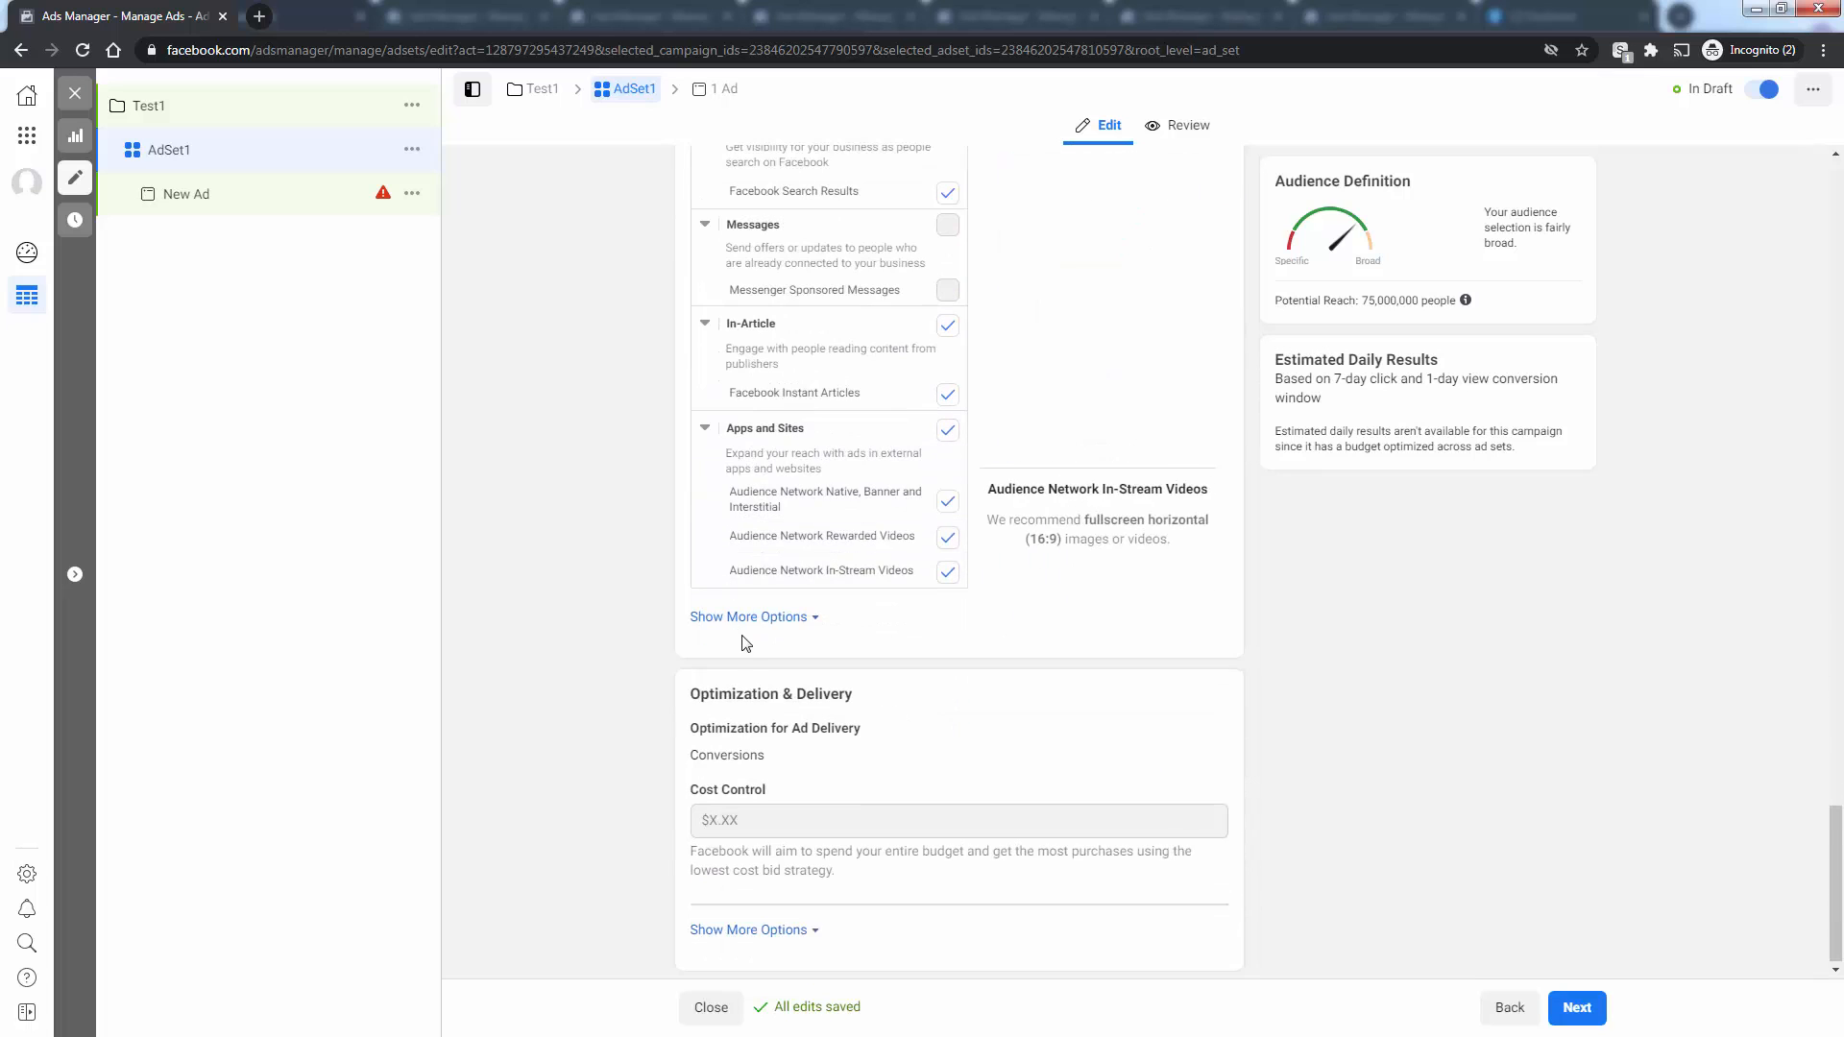
scroll(817, 672, "up", 8)
scroll(843, 697, "up", 10)
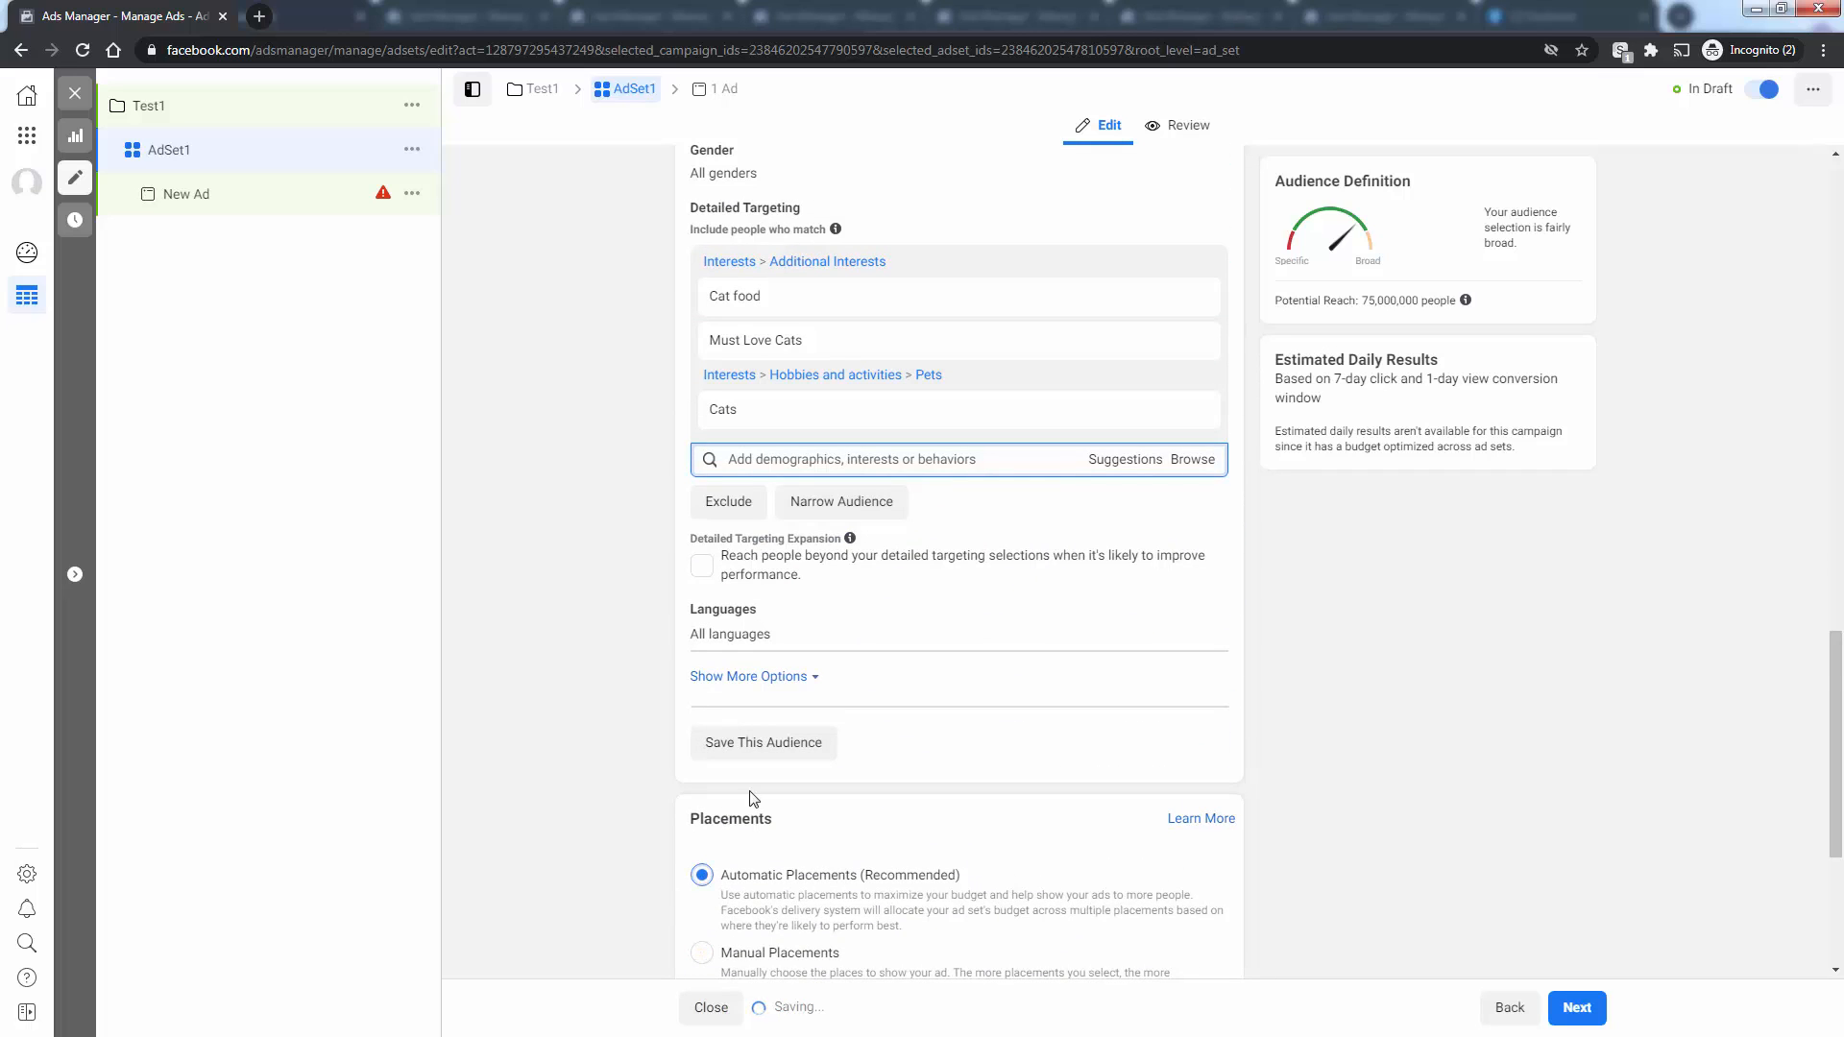
Step: Show the additional Optimization & Delivery options of the ad set and continue to the ad's setup
scroll(755, 799, "down", 2)
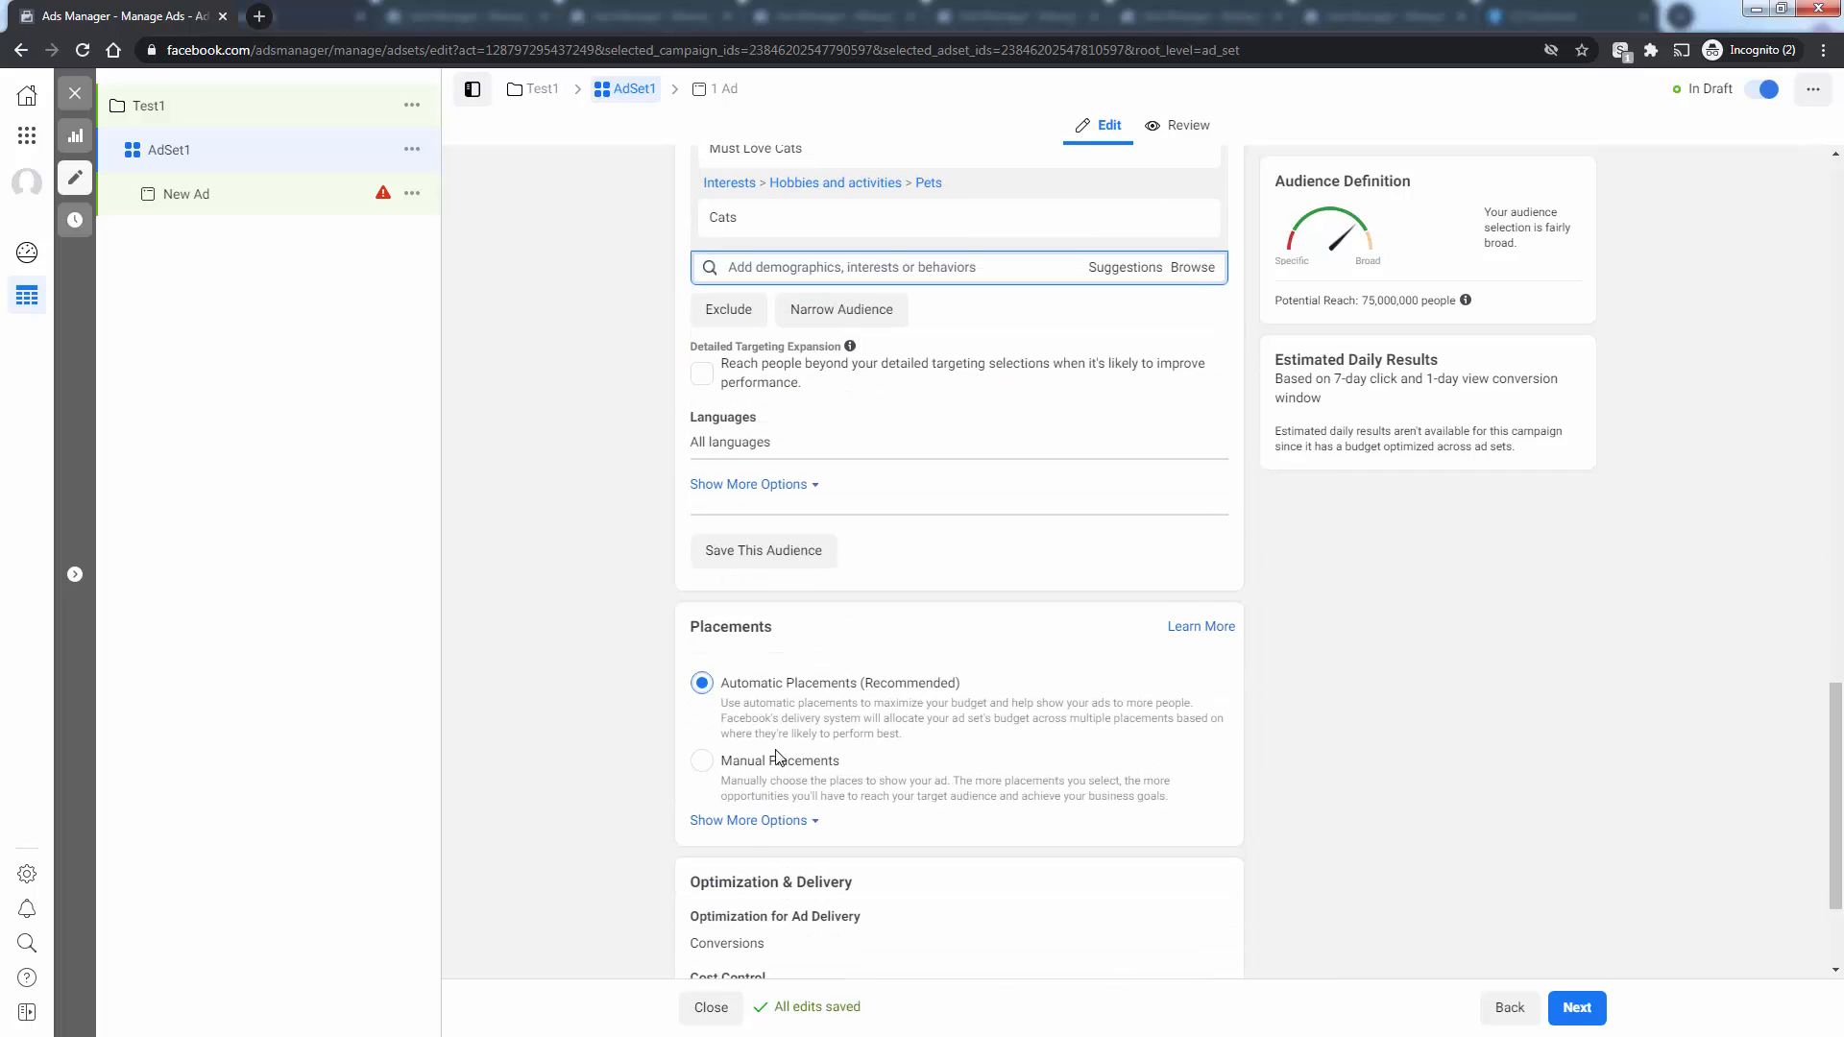
scroll(778, 758, "down", 2)
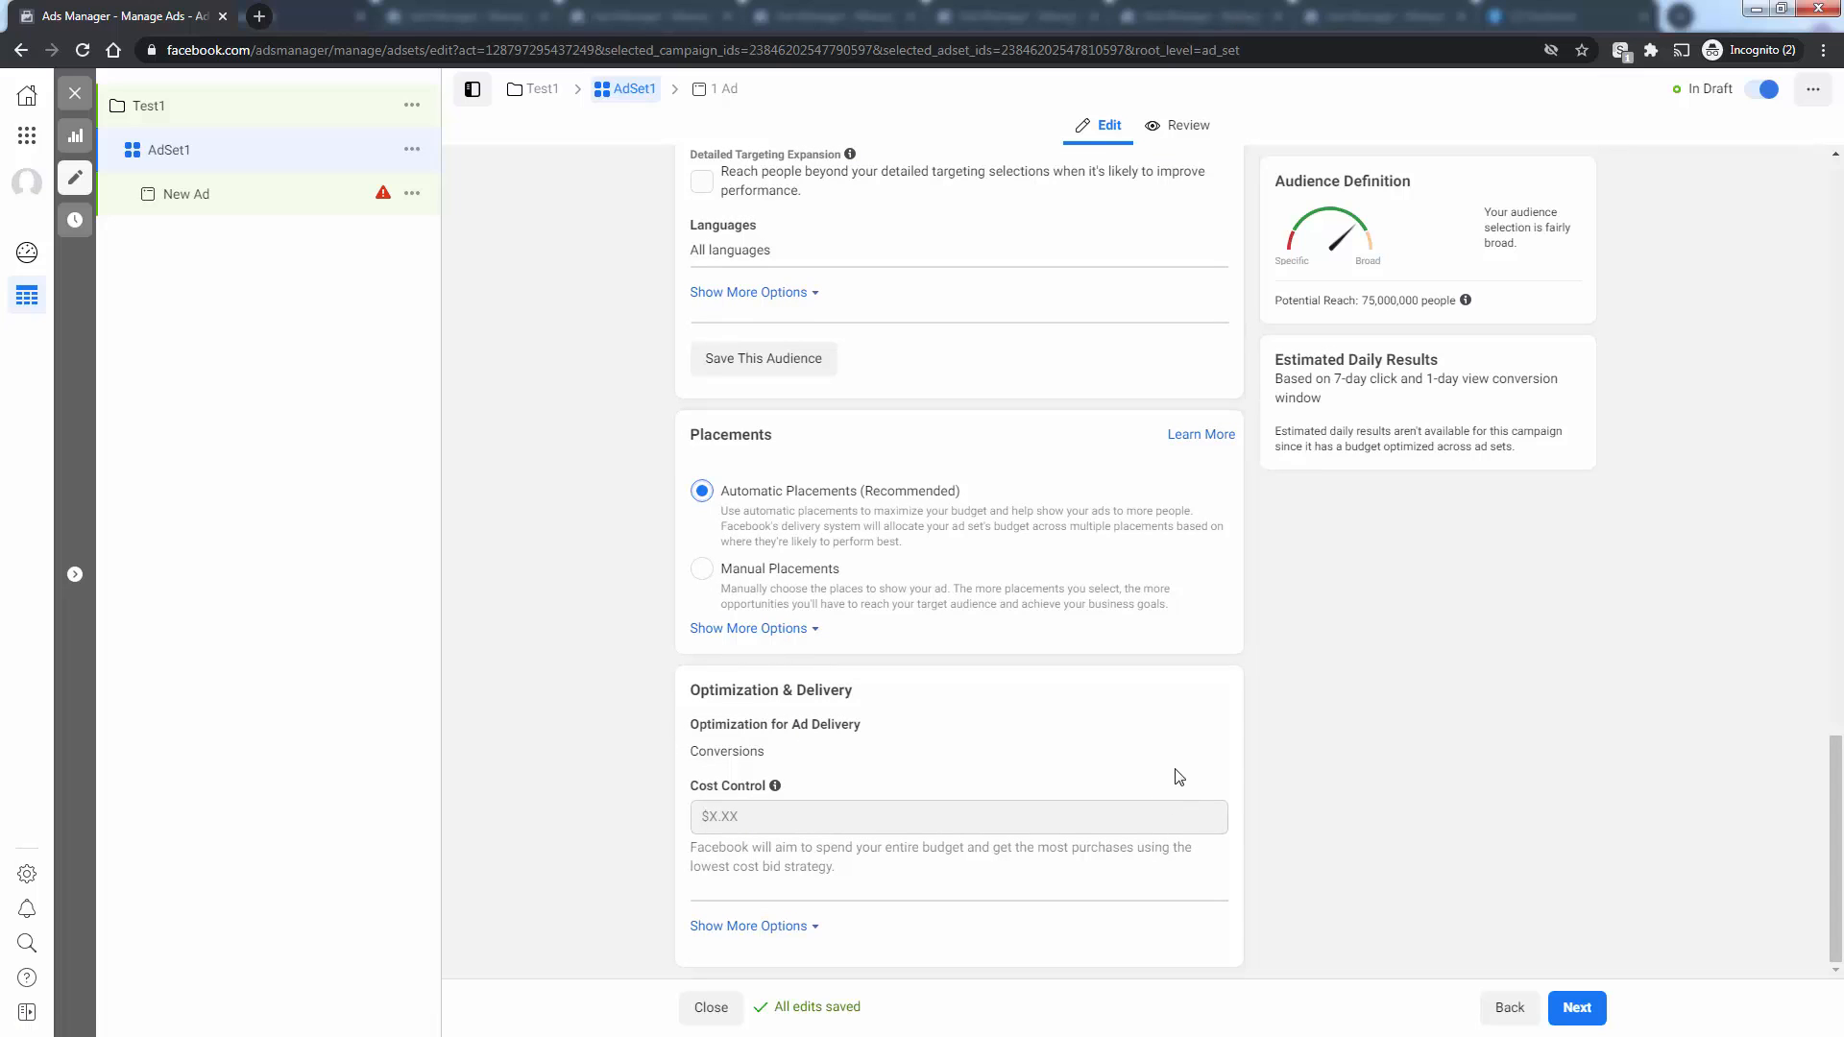
left_click(807, 928)
scroll(939, 846, "down", 1)
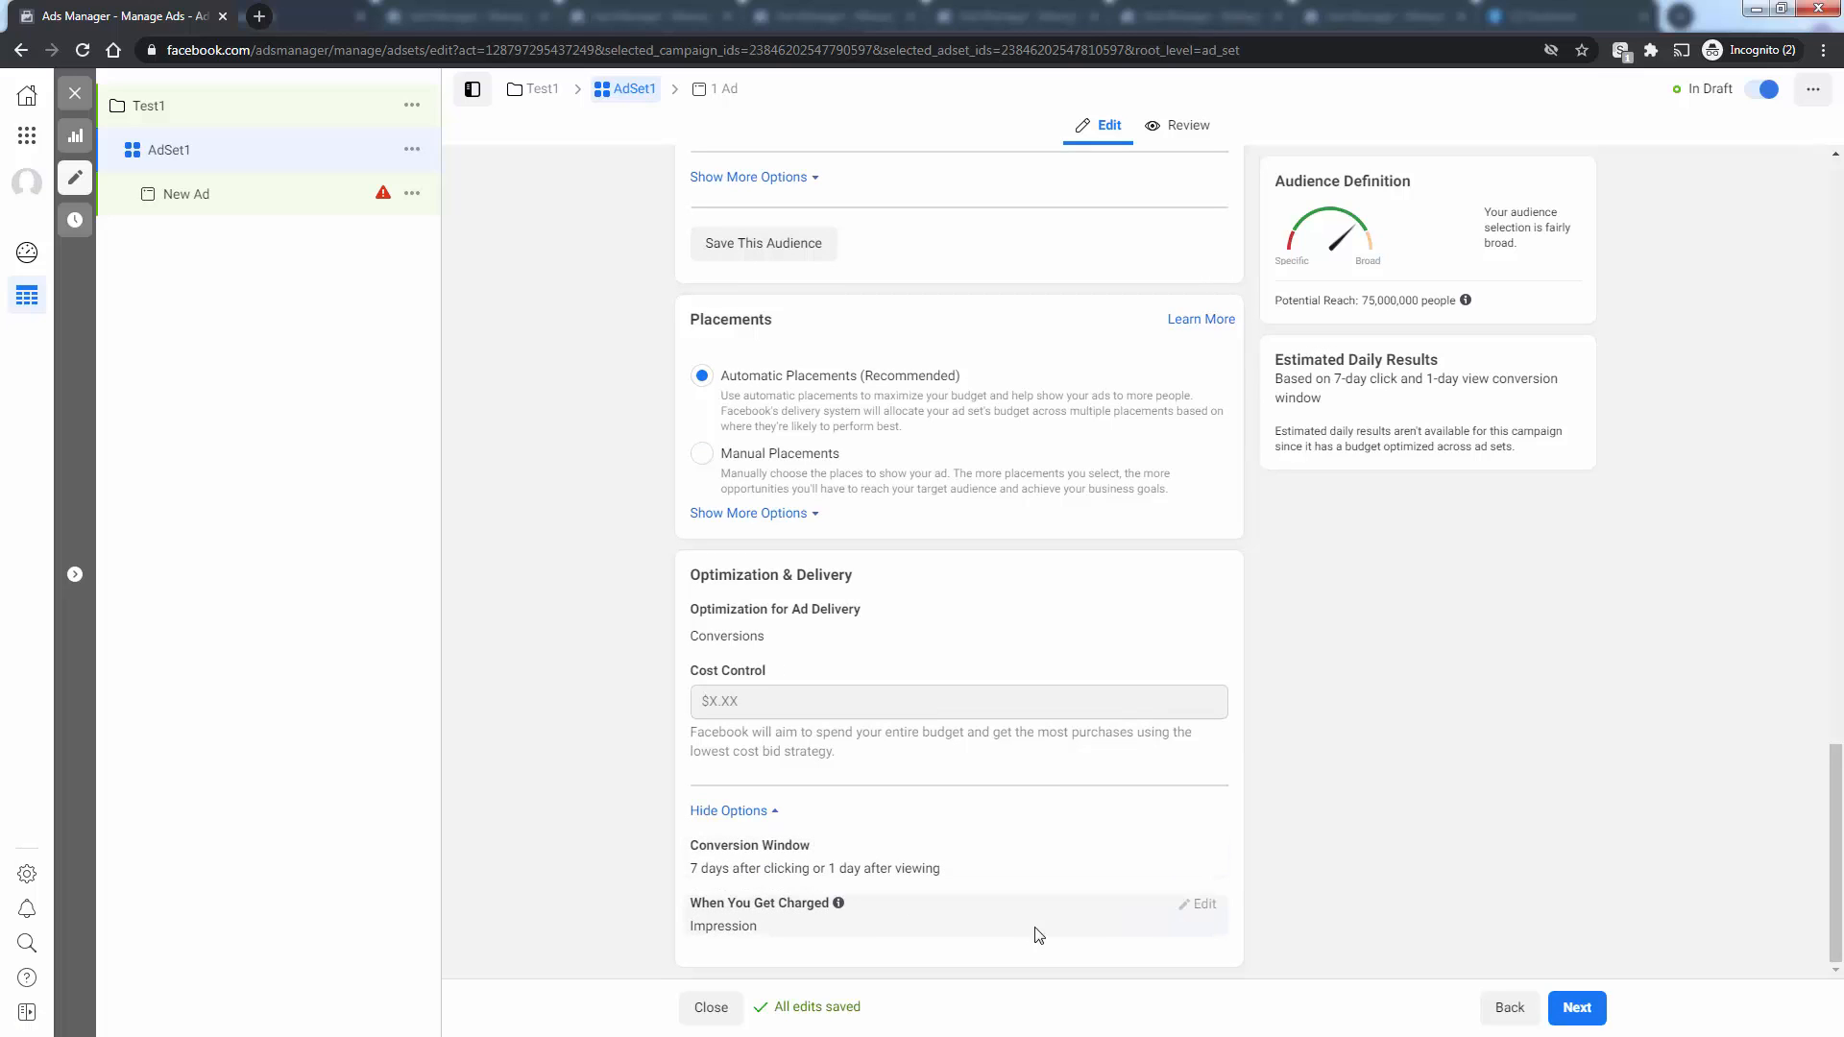
left_click(1580, 1009)
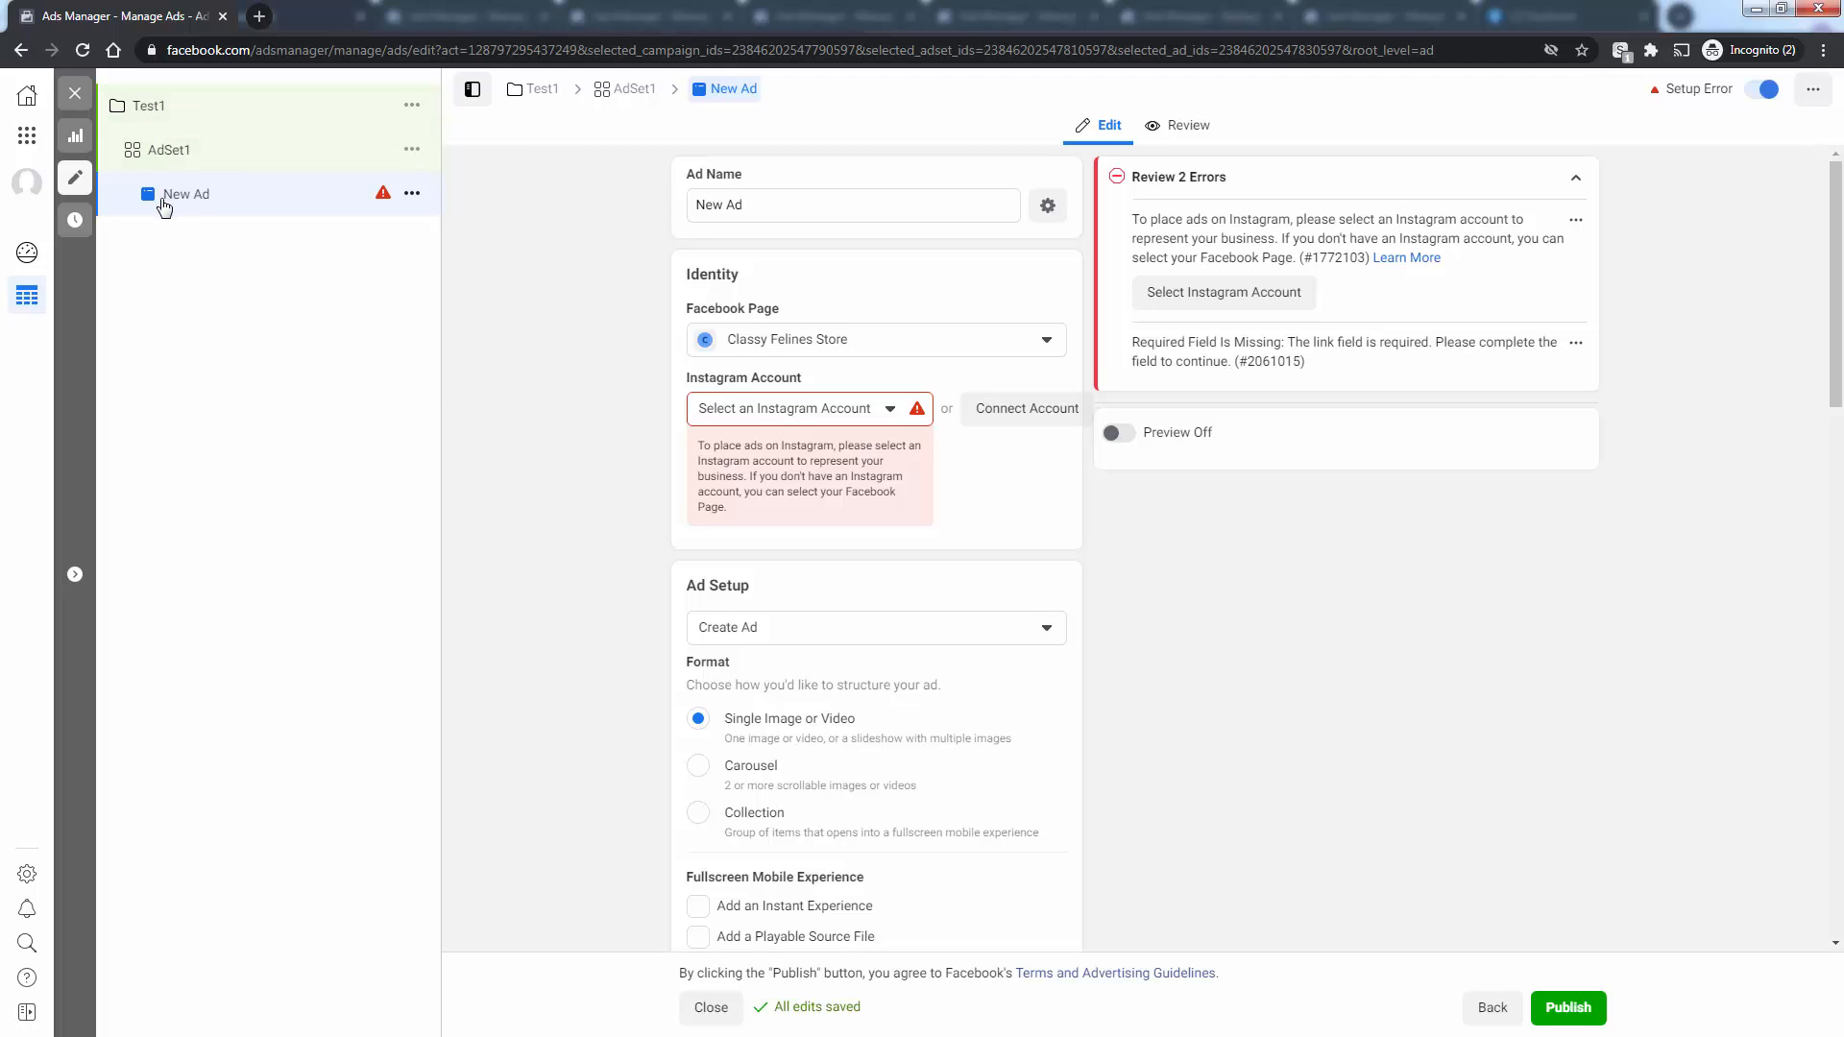
Step: Rename the new ad as Ad1
left_click(743, 208)
key("ctrl+a")
key("BackSpace")
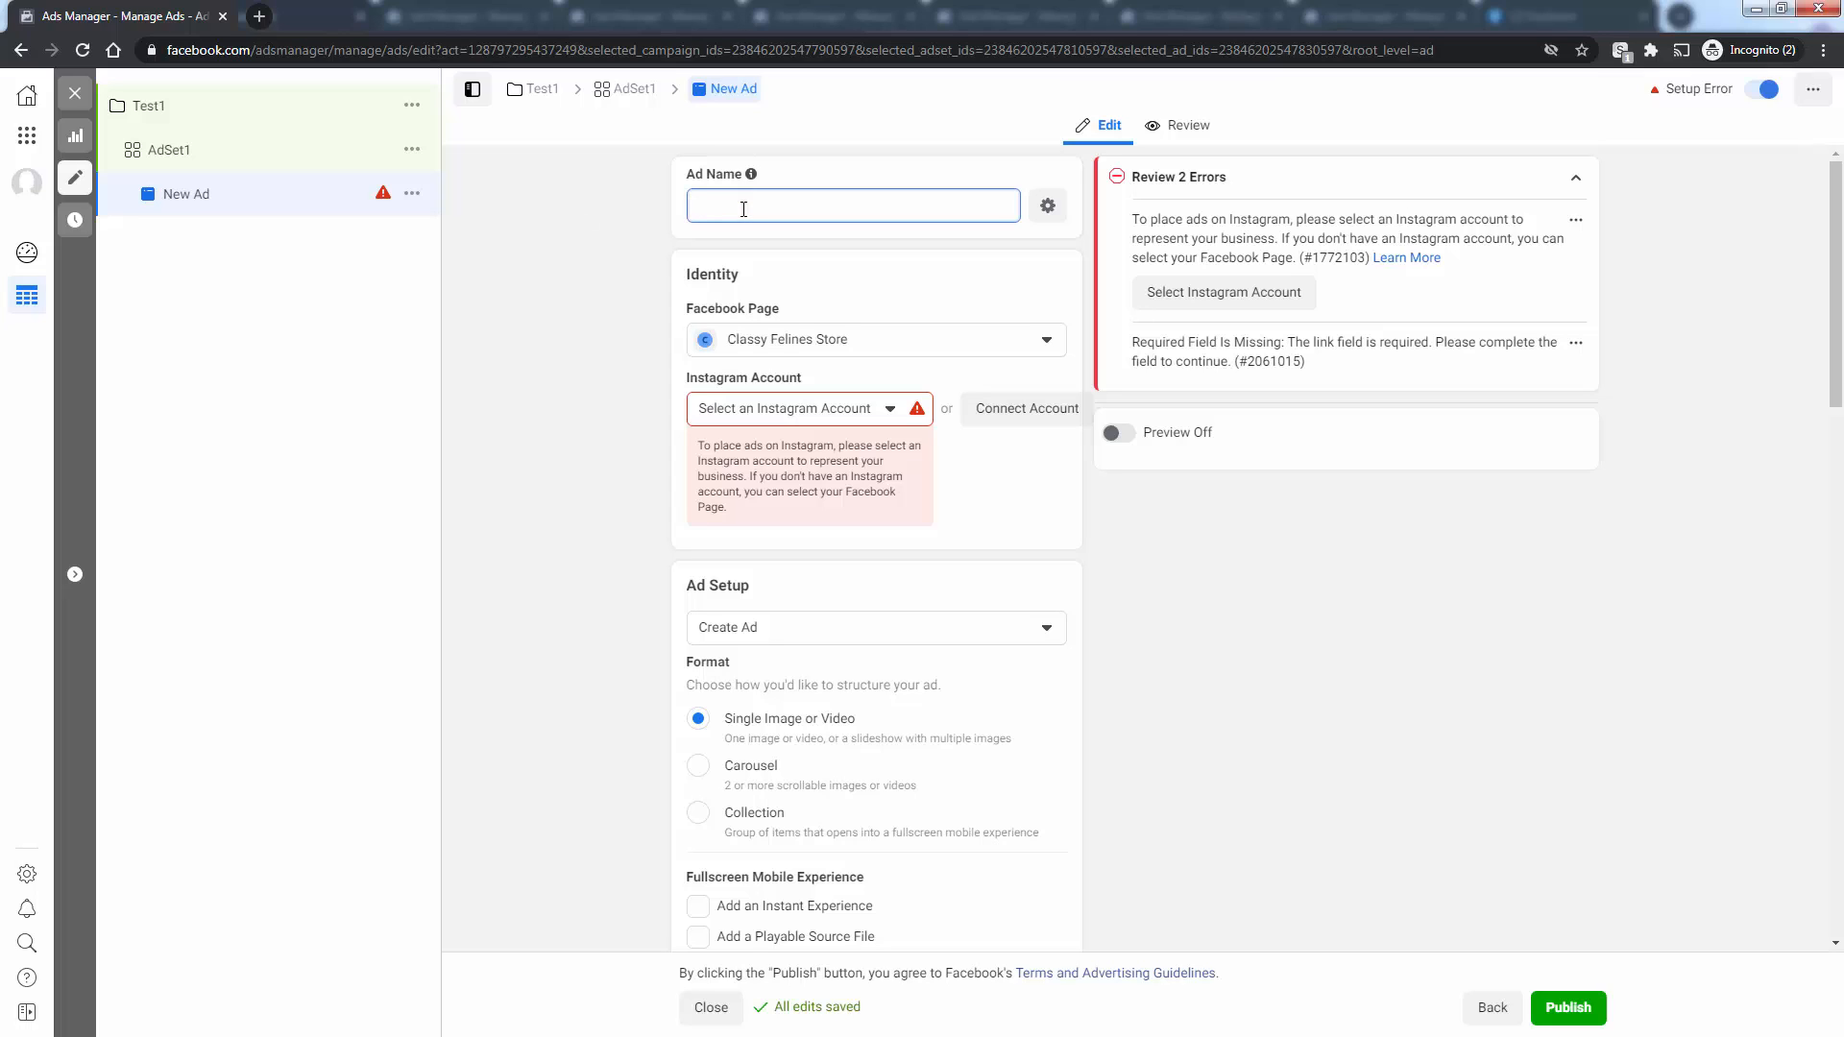
type("Ad1")
left_click(620, 326)
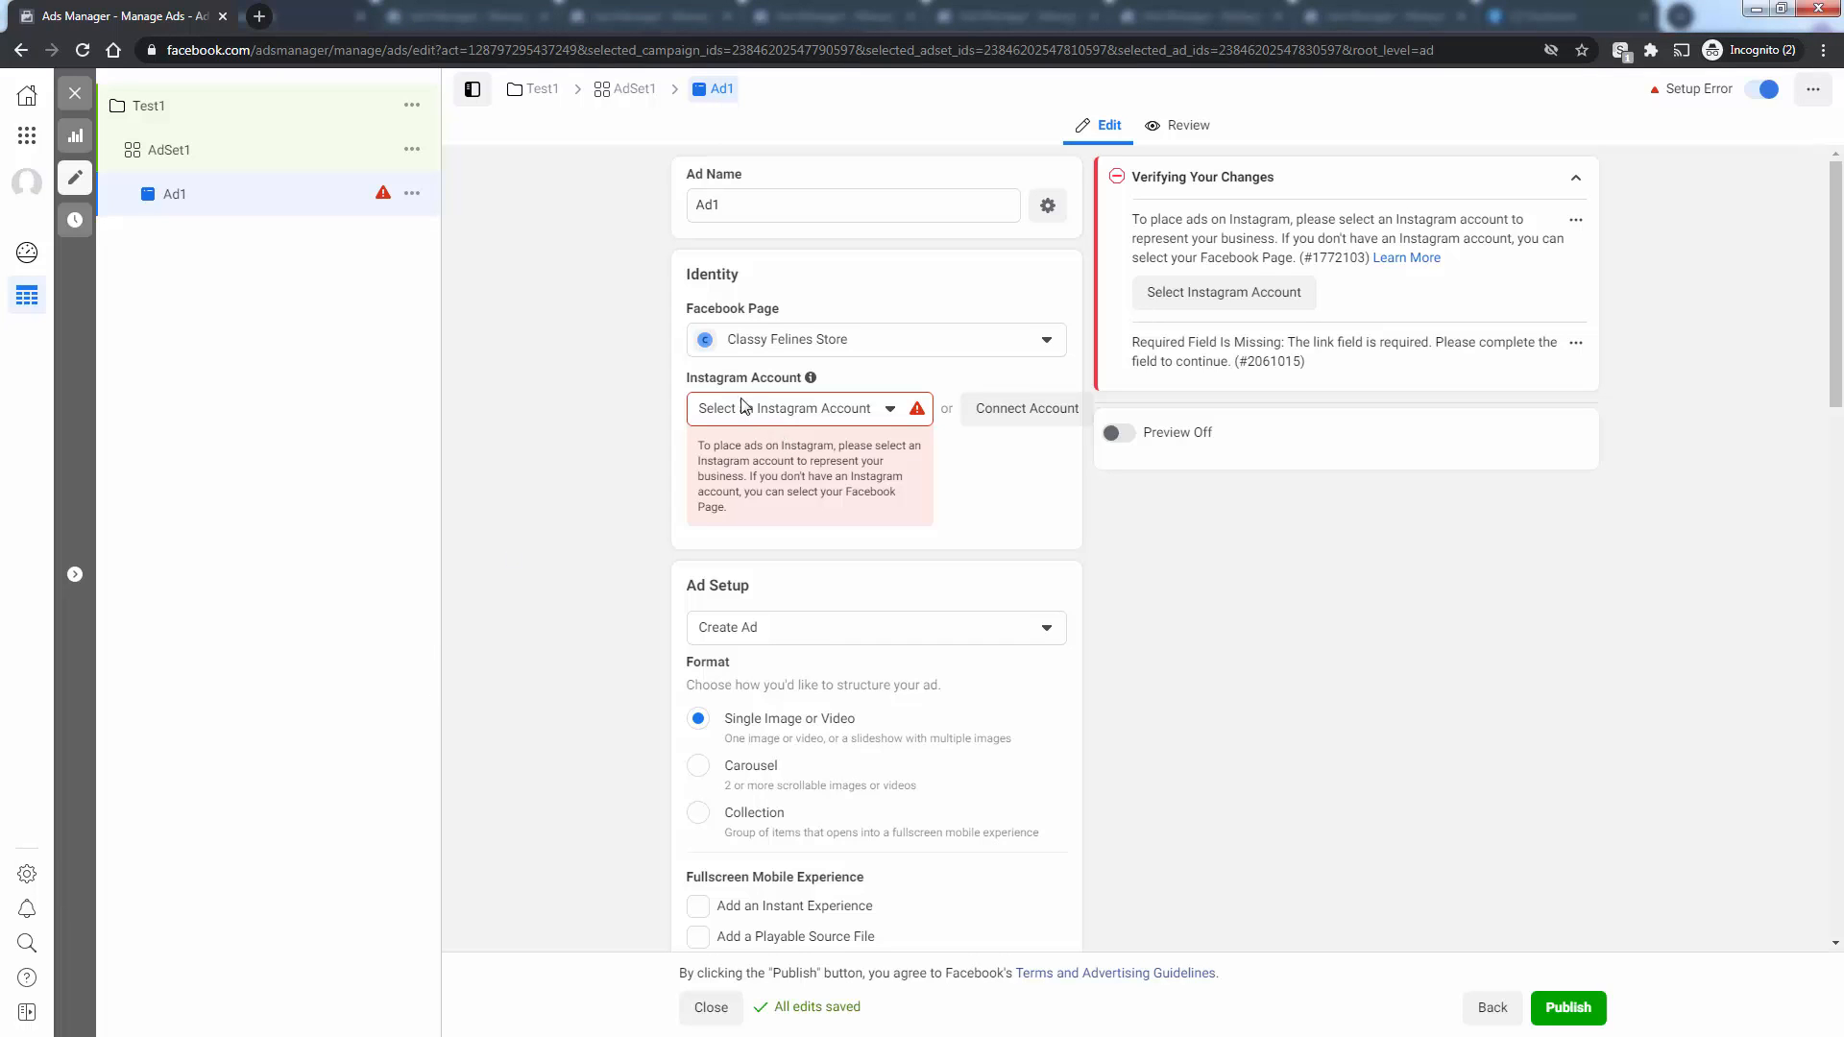
Step: Set the ad's Instagram account to use the selected Facebook Page
left_click(757, 419)
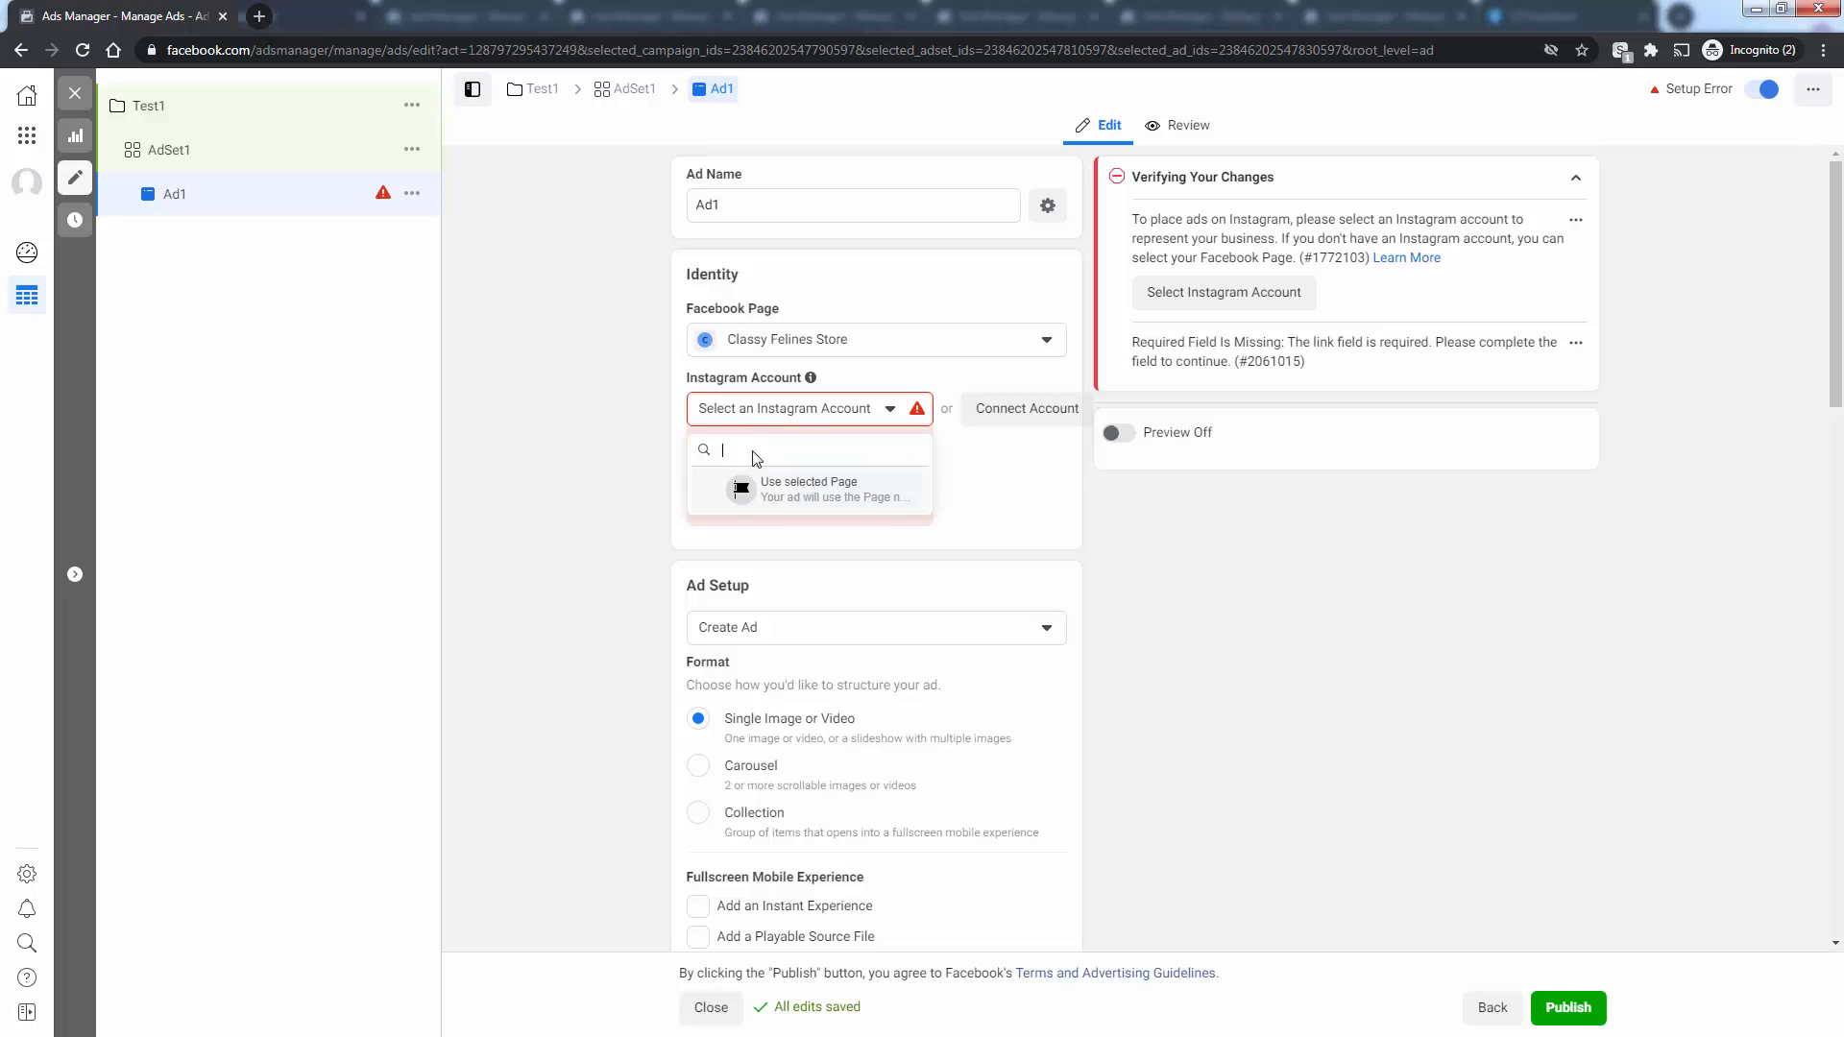
left_click(868, 495)
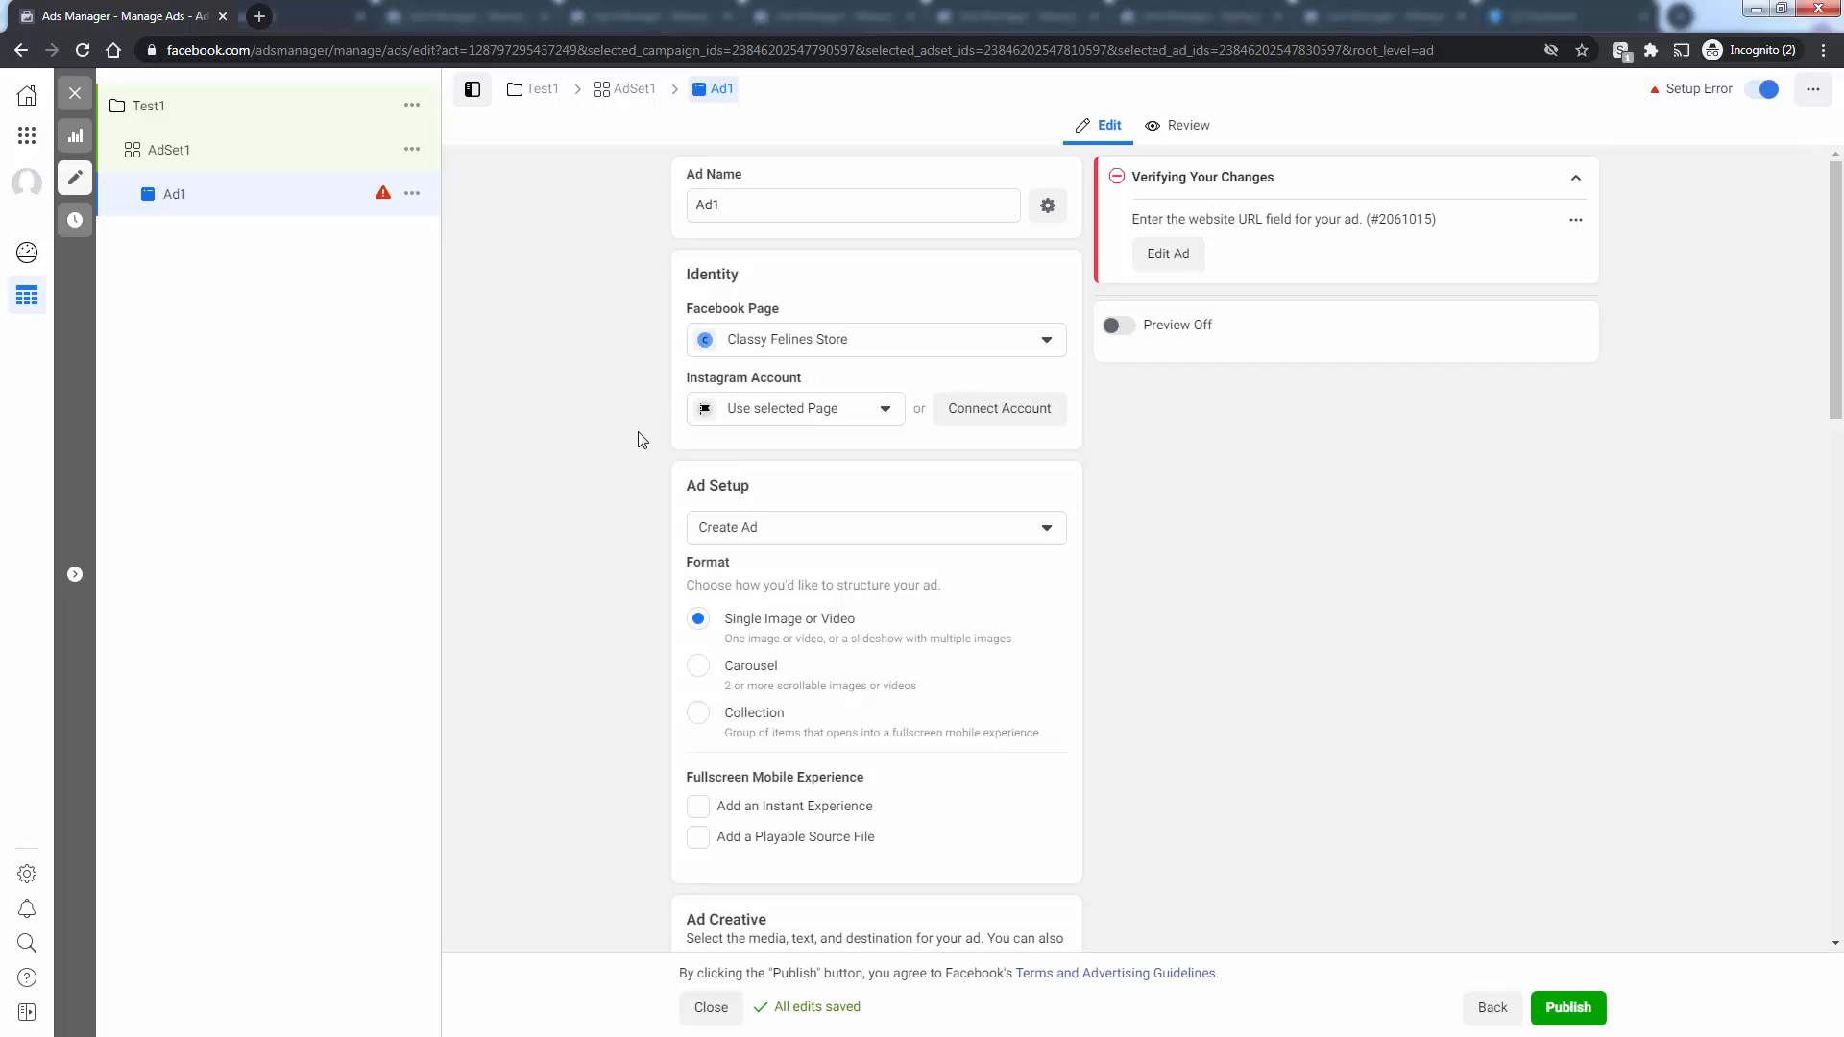
Step: Look over the ad setup's source options and the available ad formats
scroll(617, 486, "down", 2)
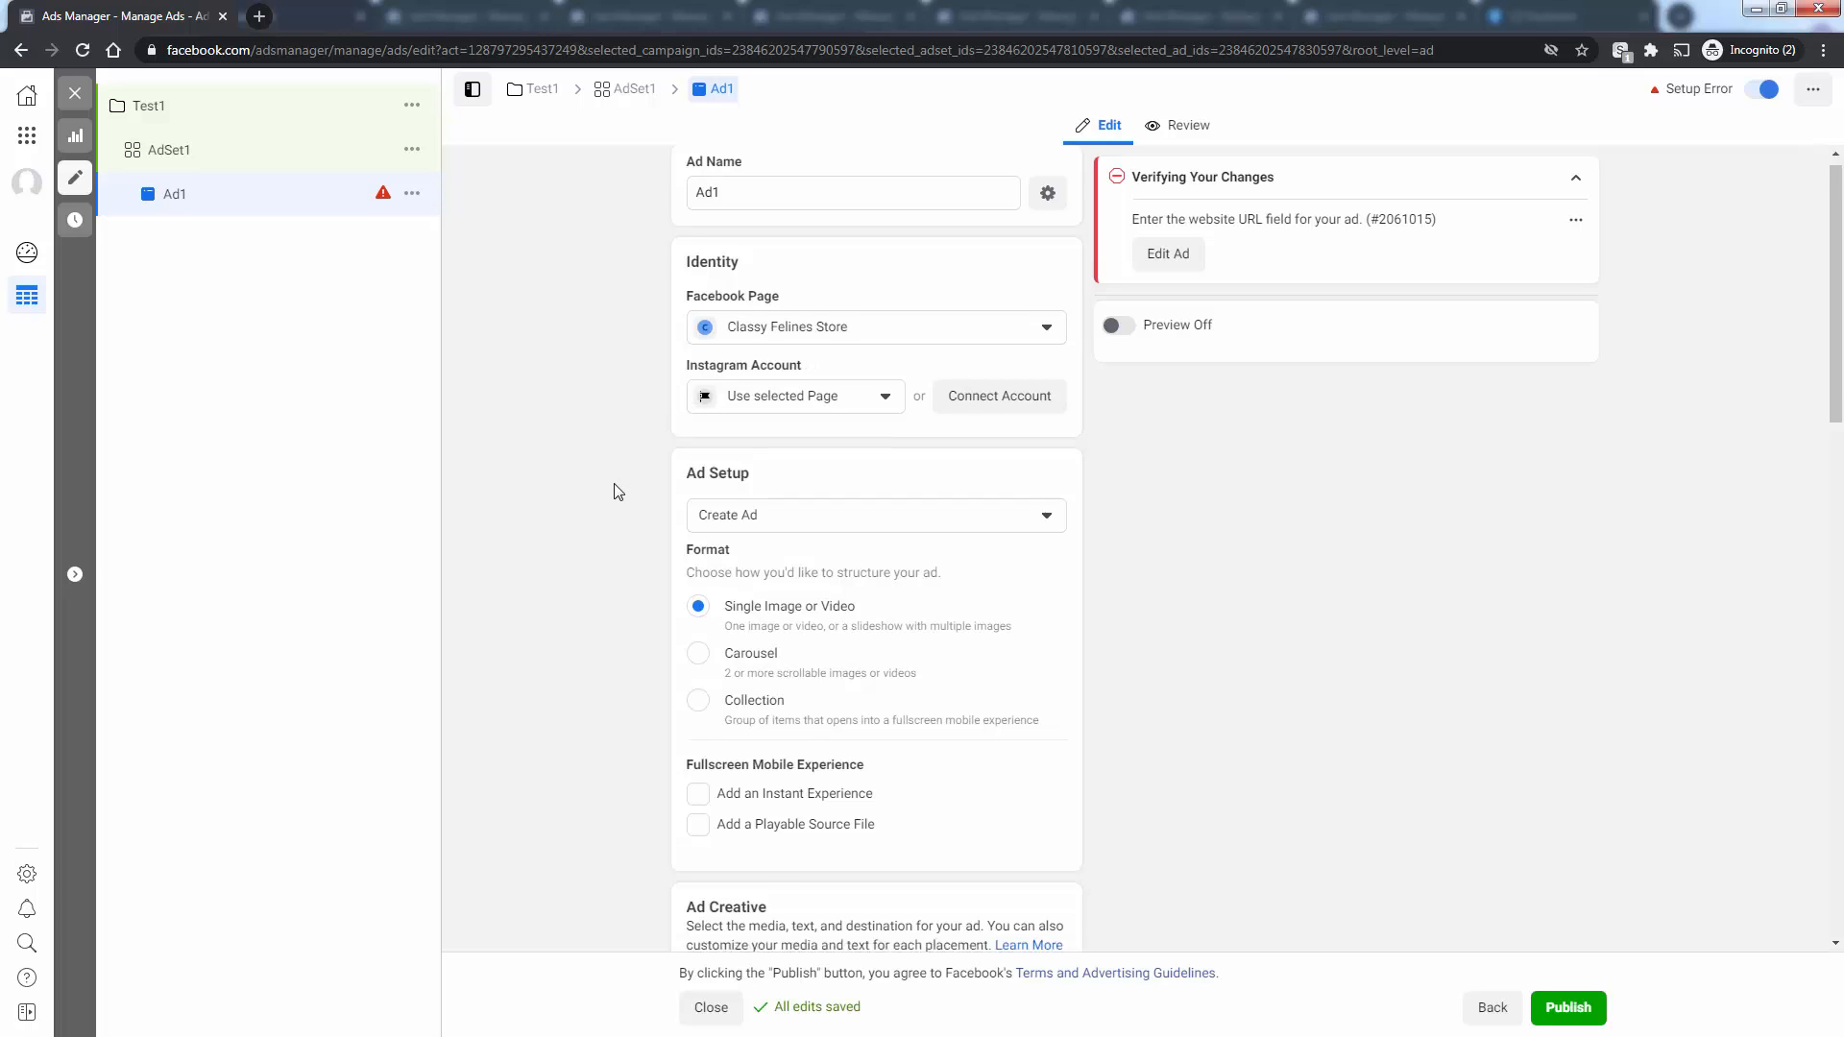
left_click(783, 346)
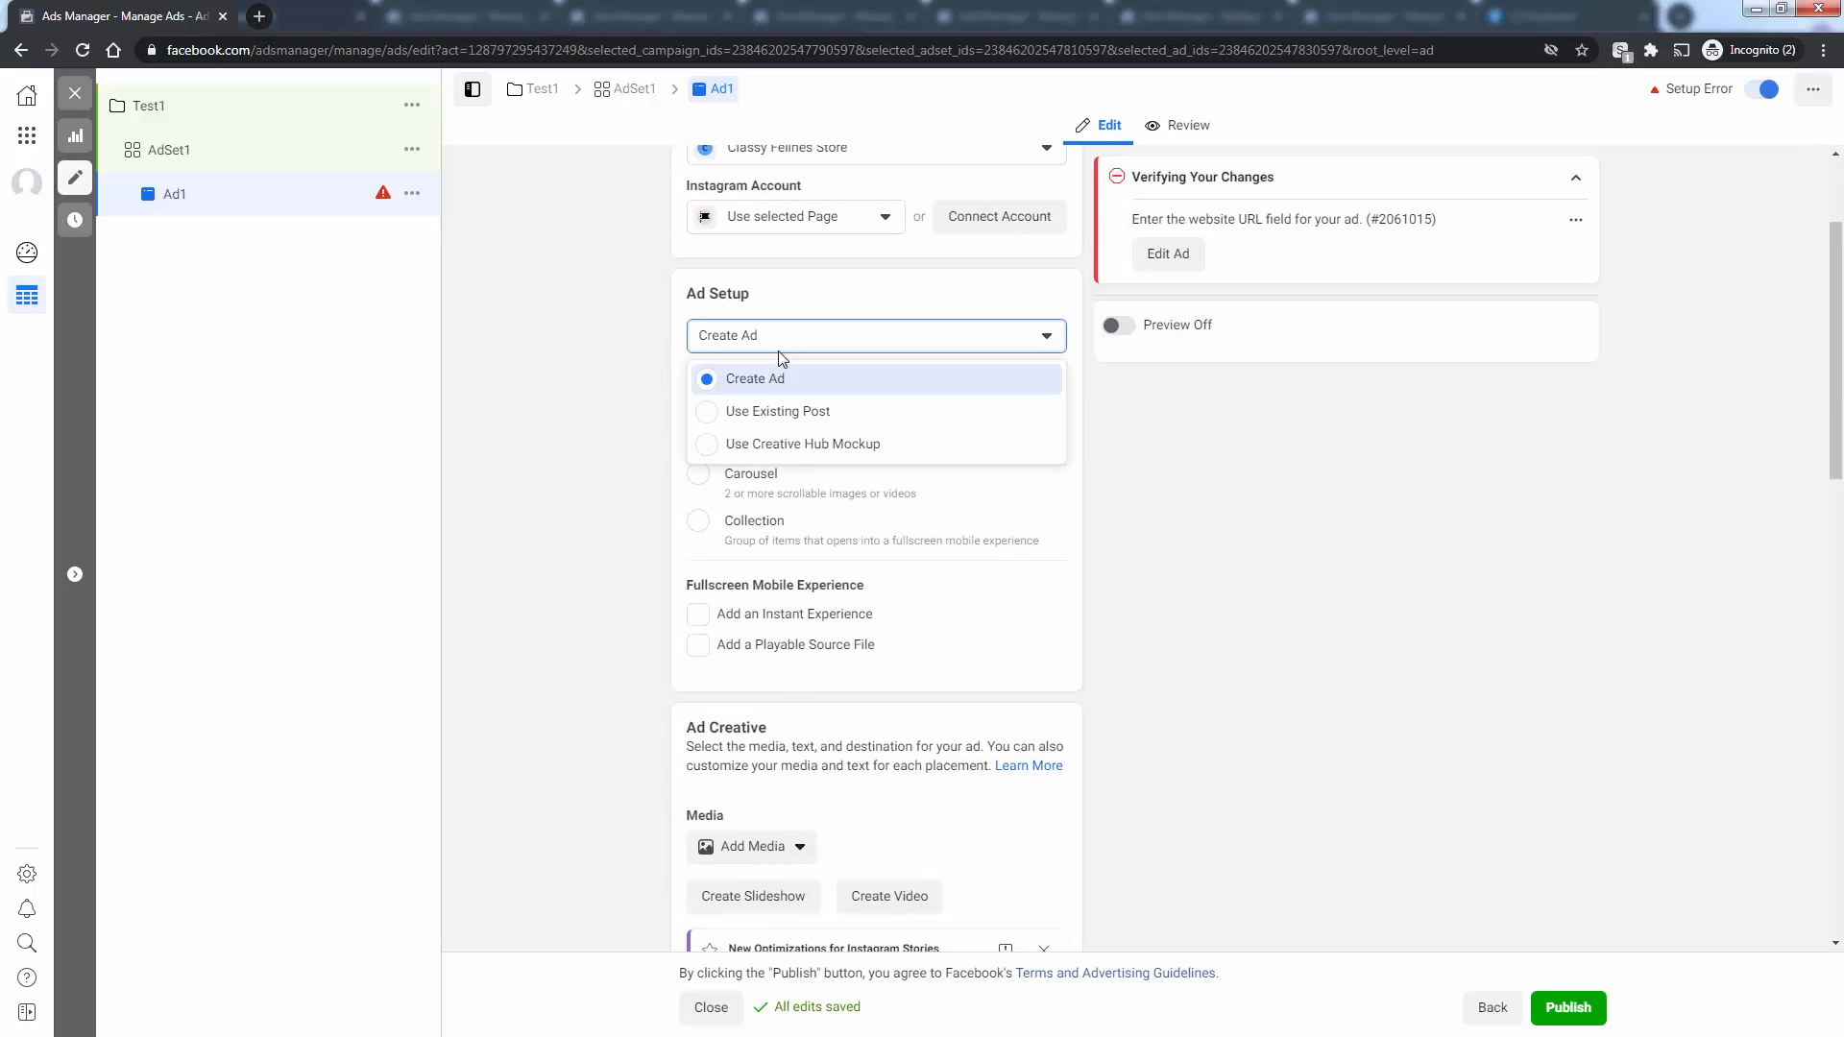
left_click(641, 422)
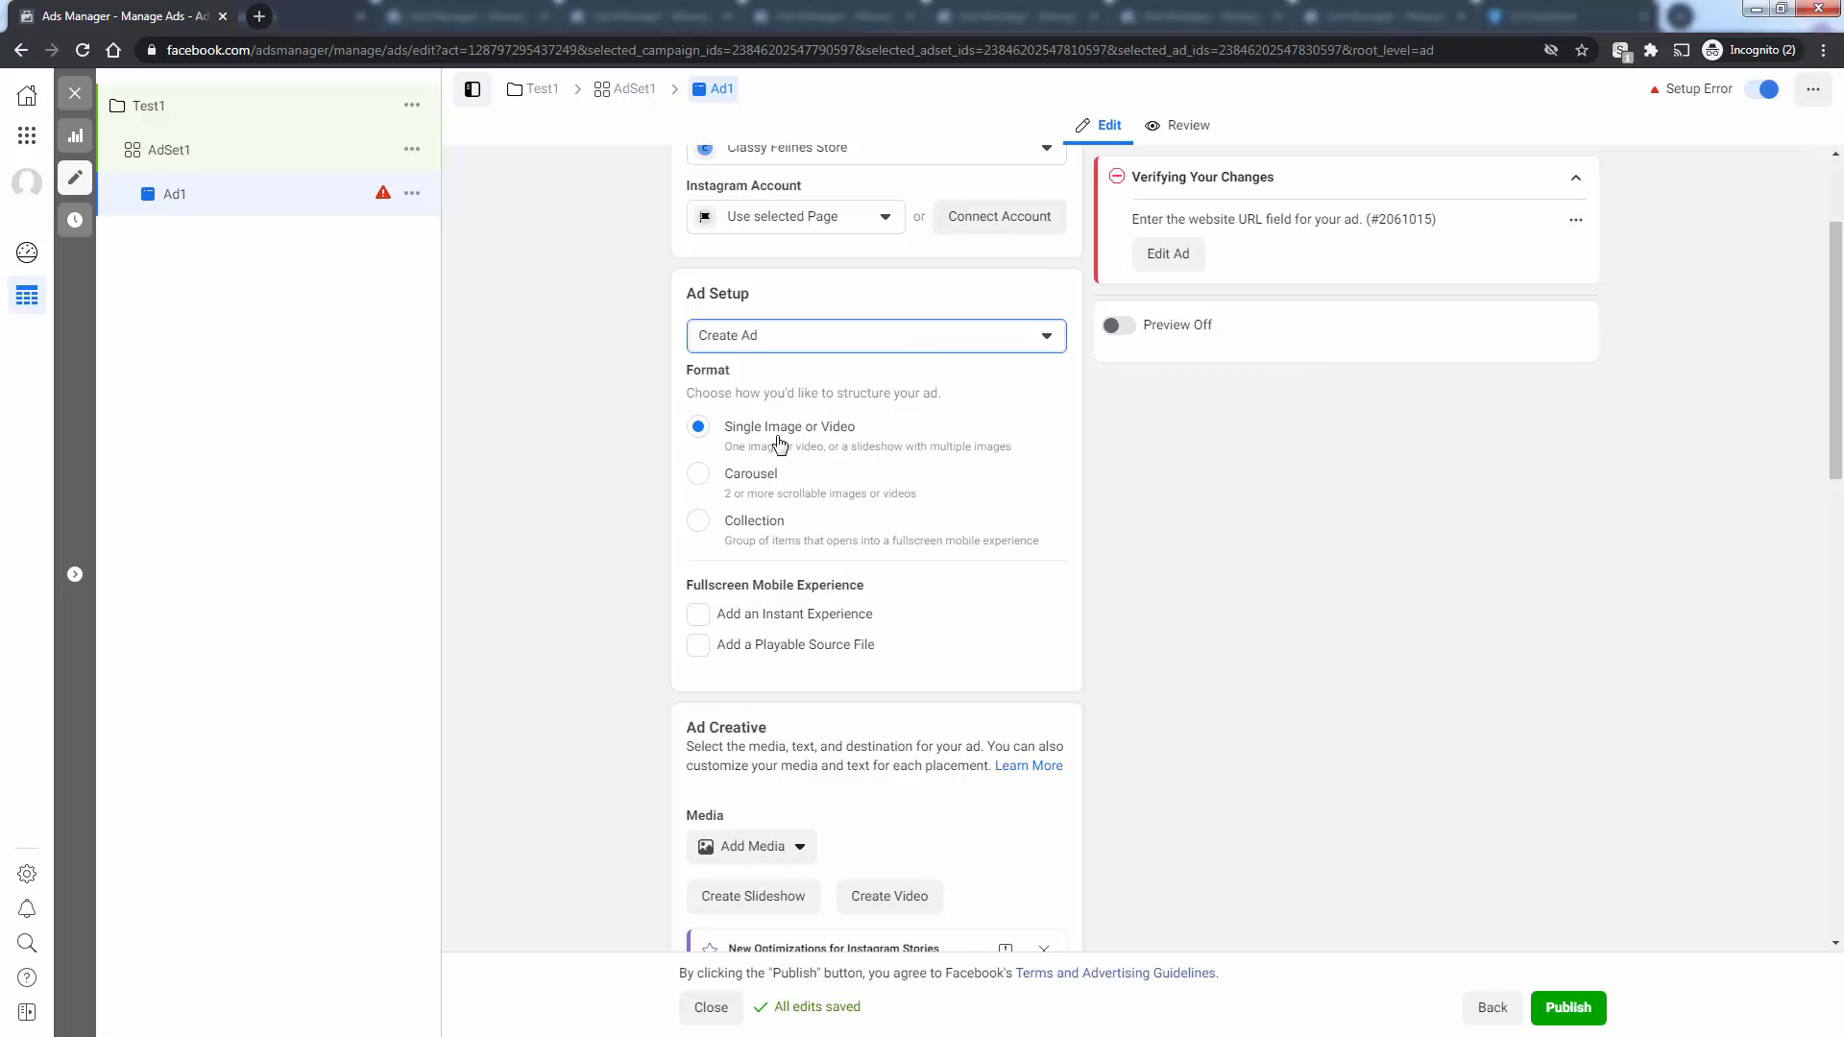
scroll(507, 462, "down", 1)
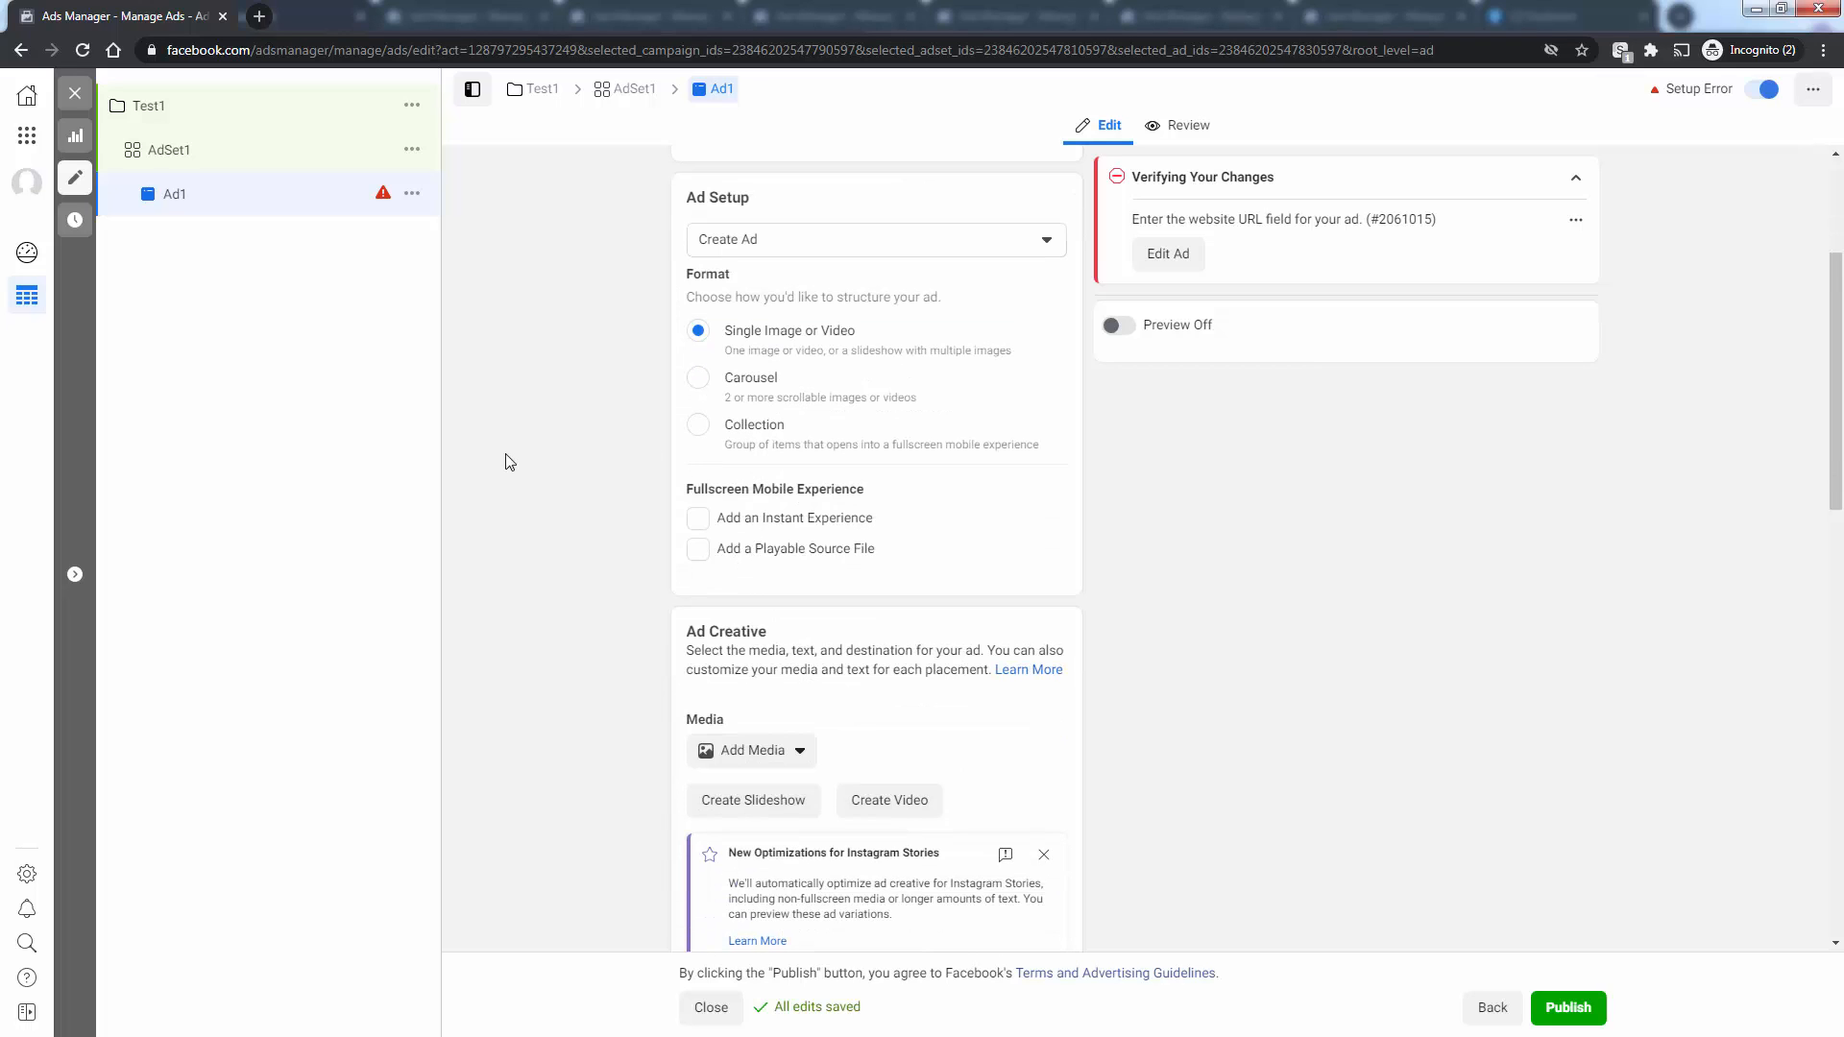
scroll(506, 462, "down", 4)
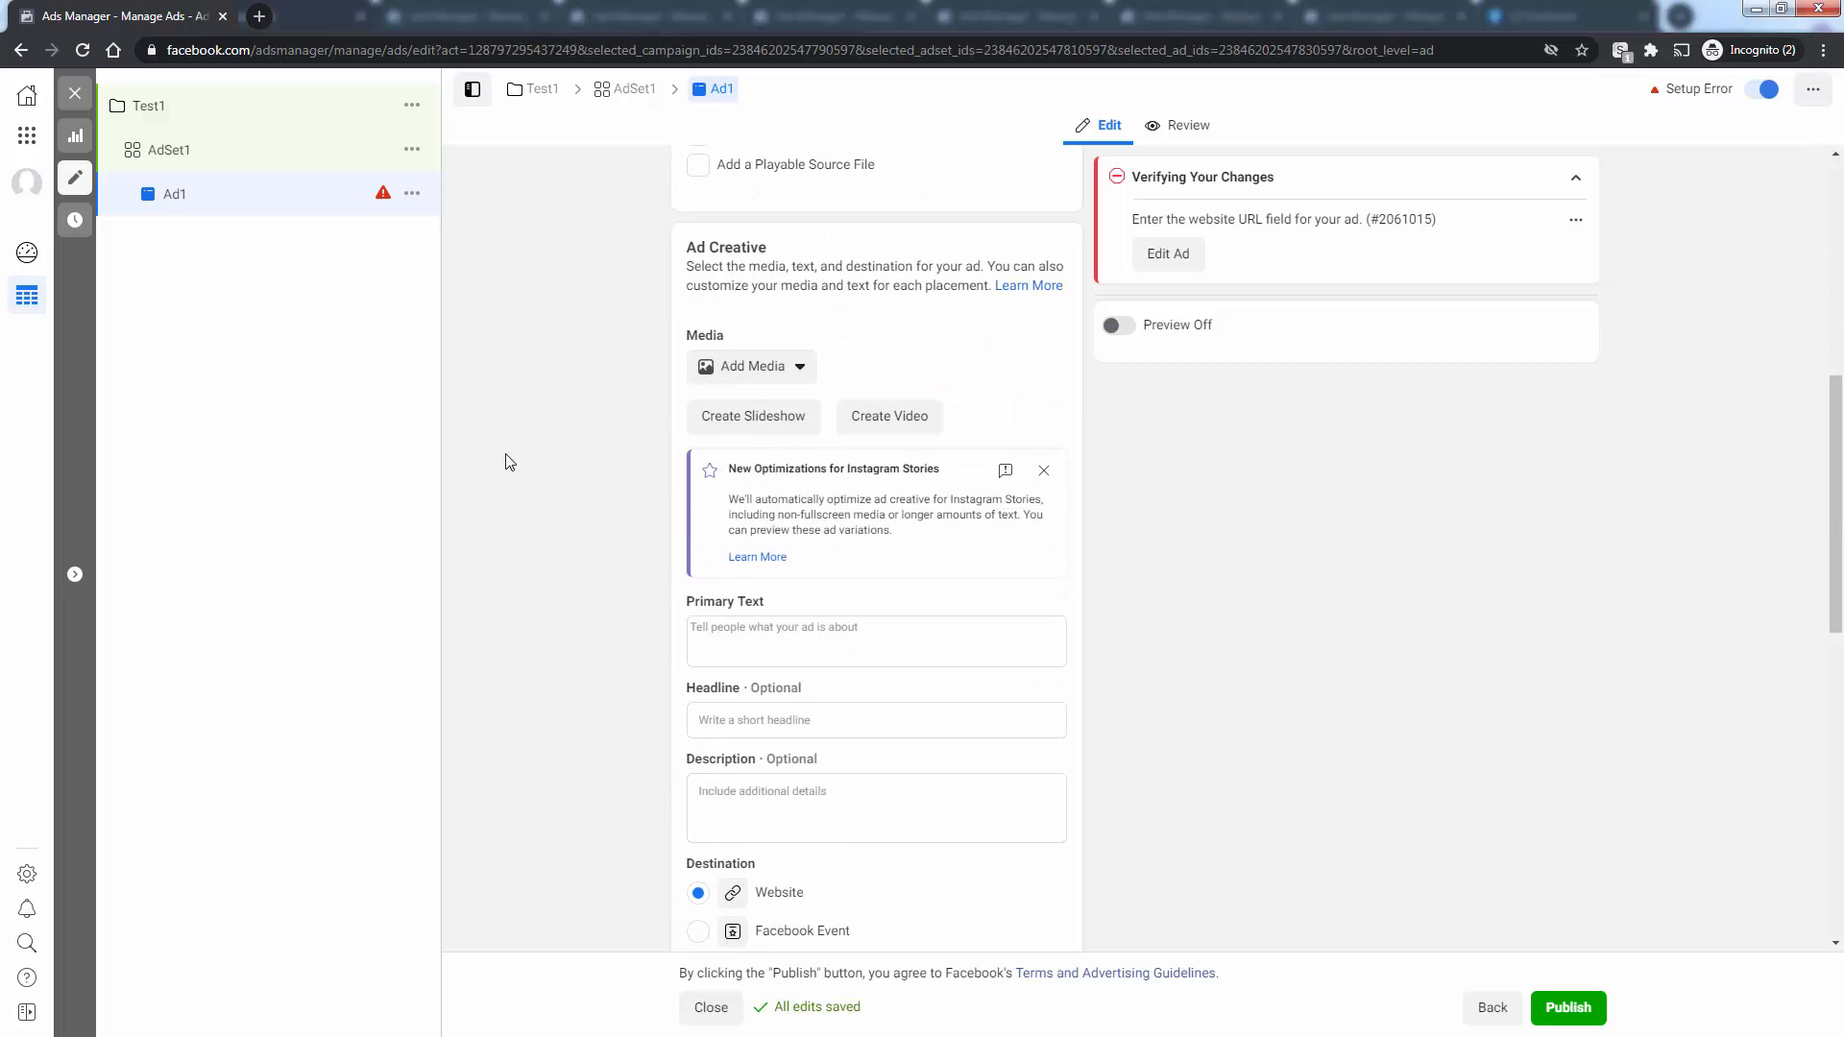
Step: Add the productIMG image of the pink cat bed as the ad's media and accept the recommended crops and enhancements
scroll(692, 410, "up", 1)
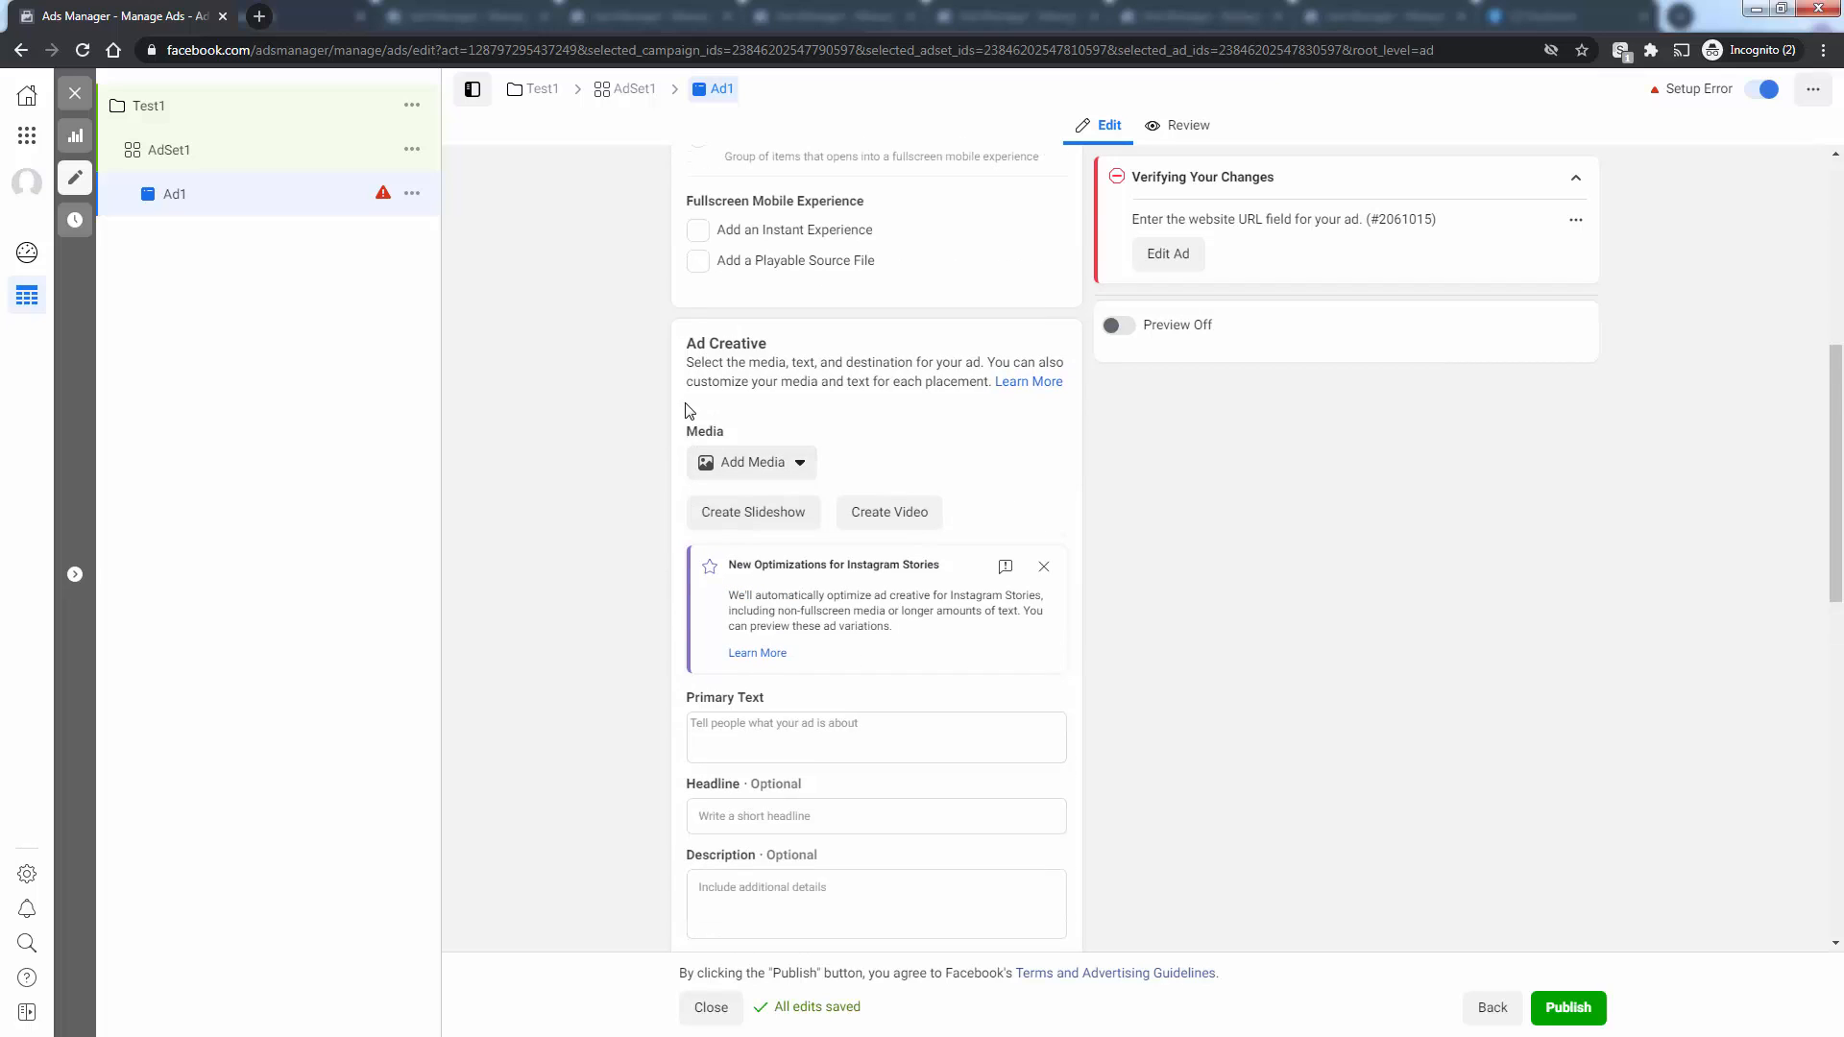
scroll(690, 411, "down", 2)
left_click(730, 279)
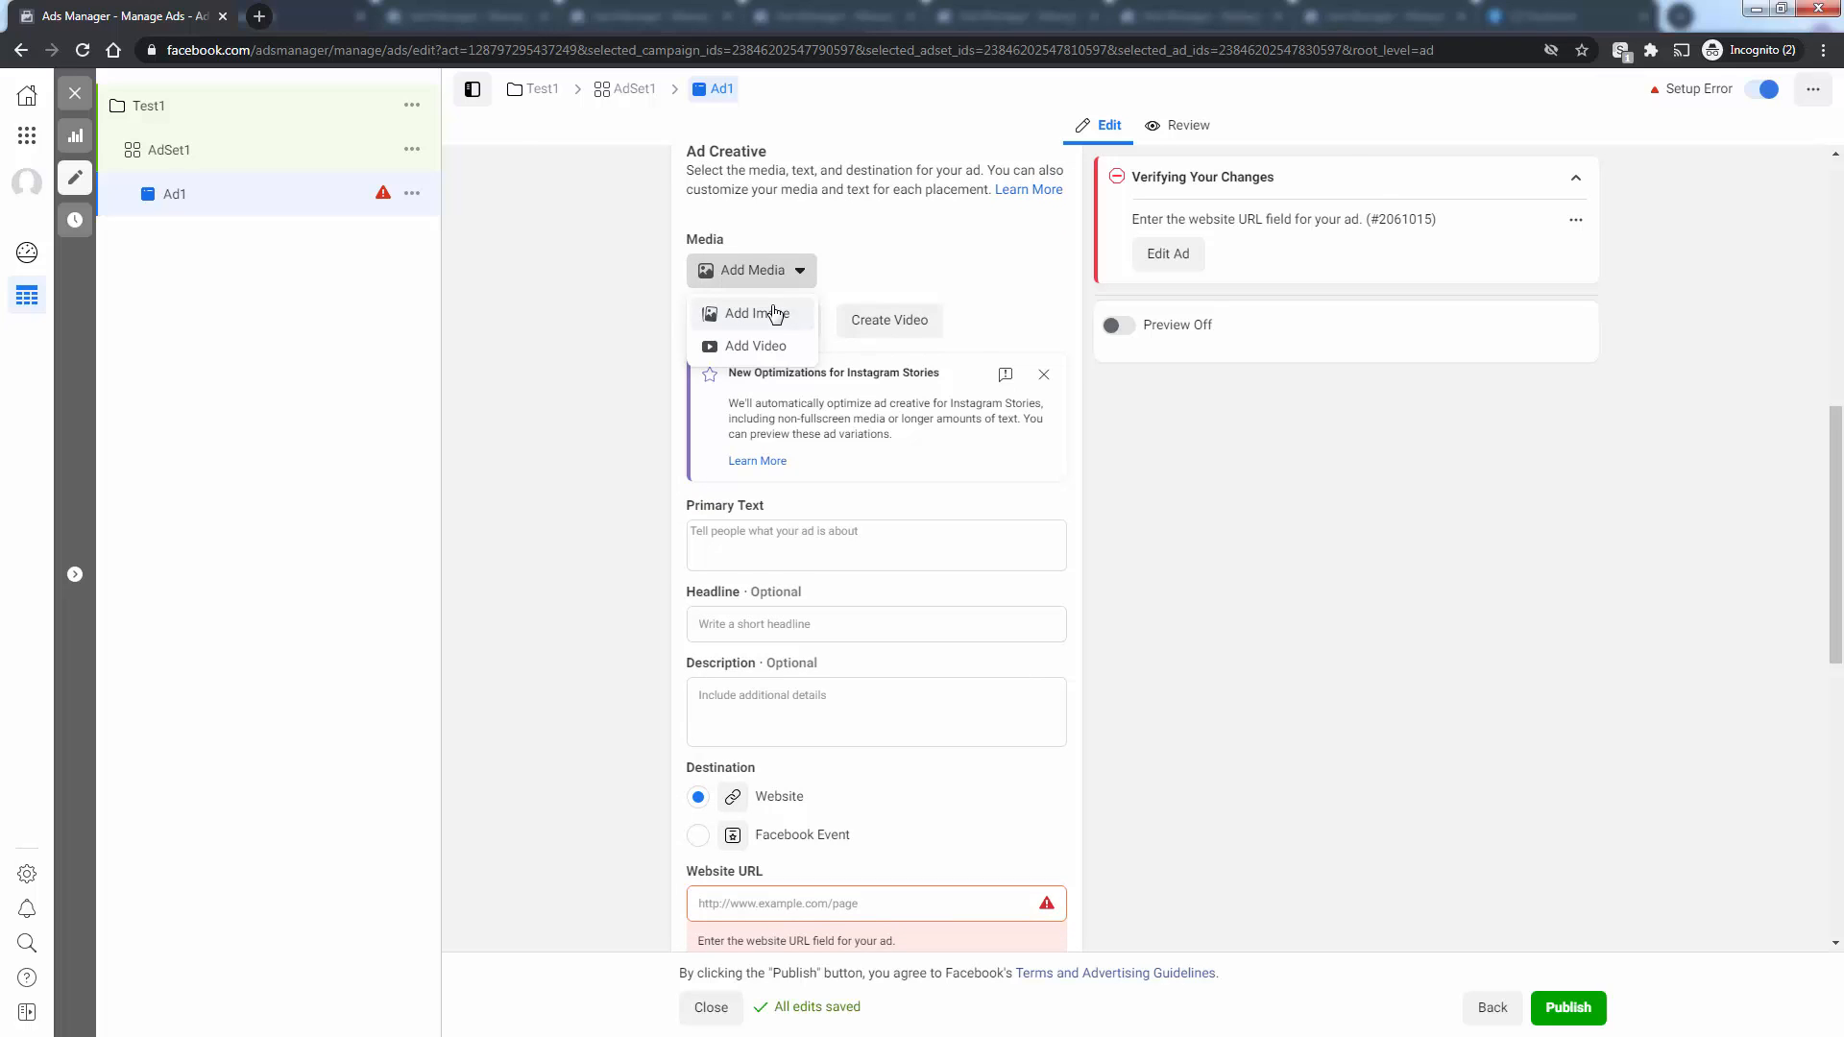
left_click(775, 313)
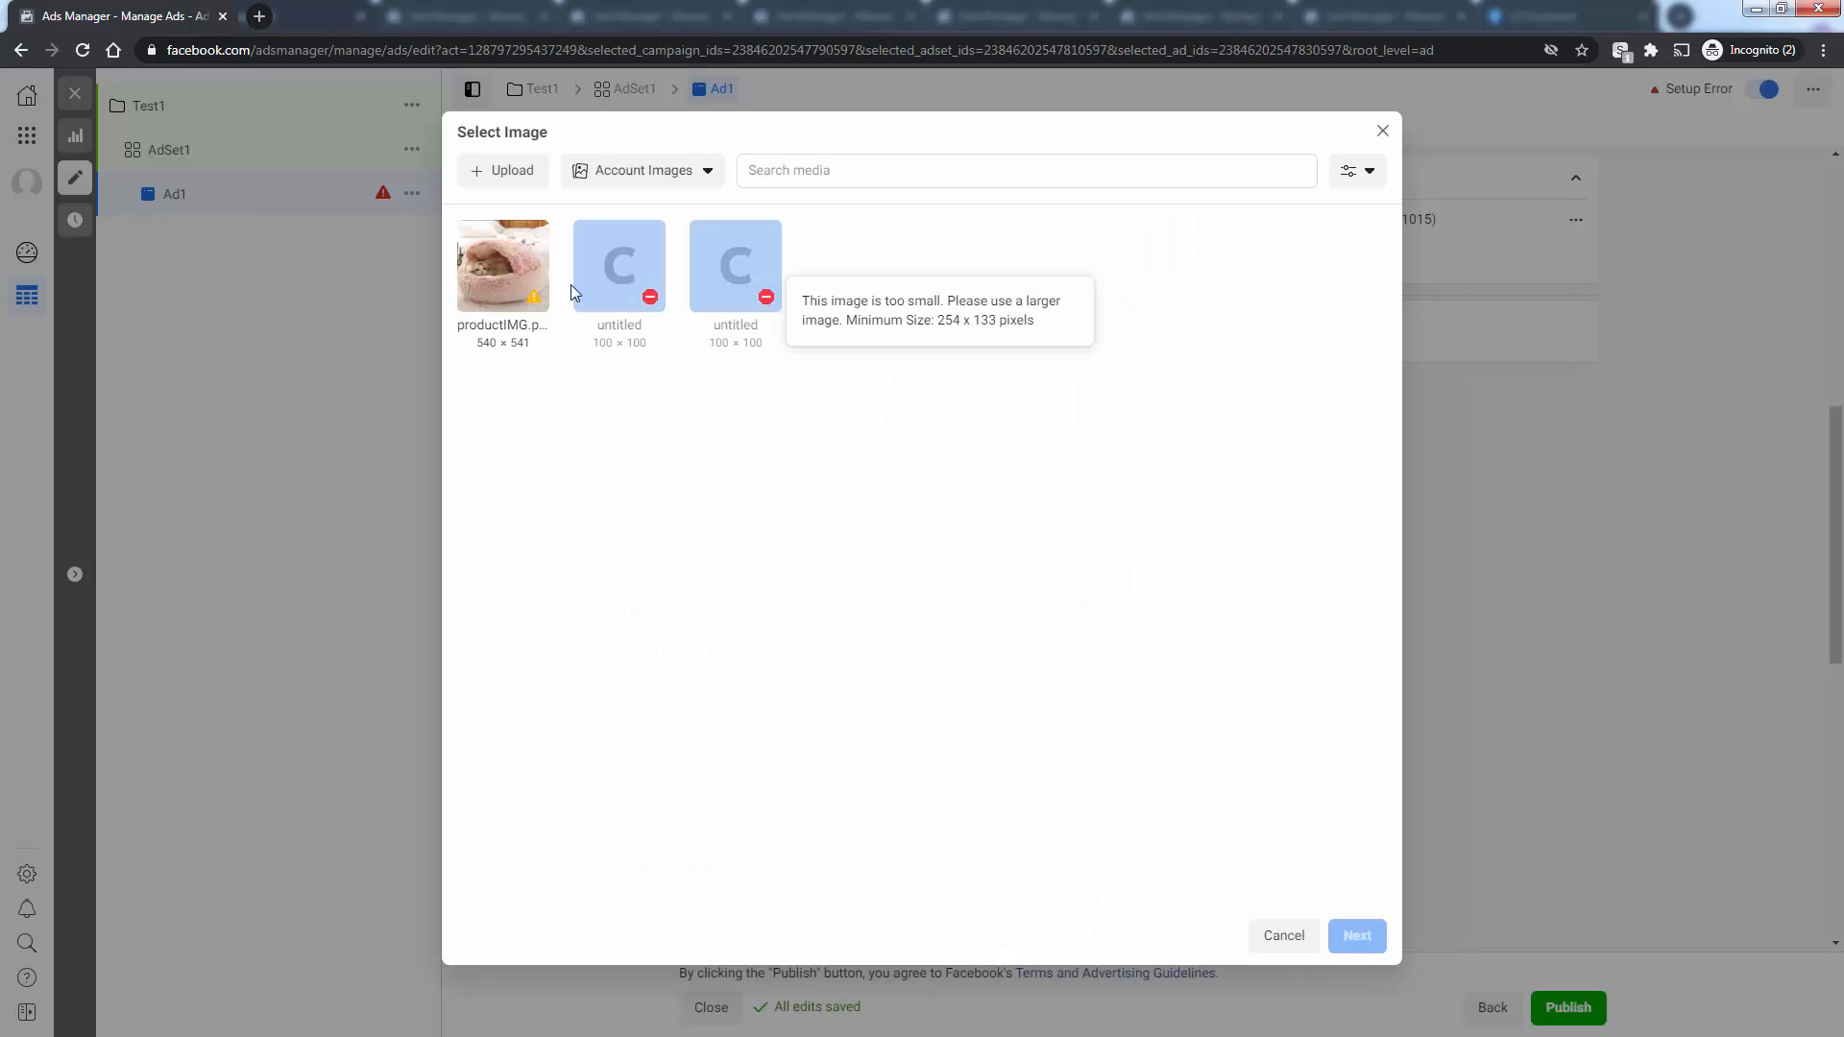
left_click(504, 267)
left_click(1357, 933)
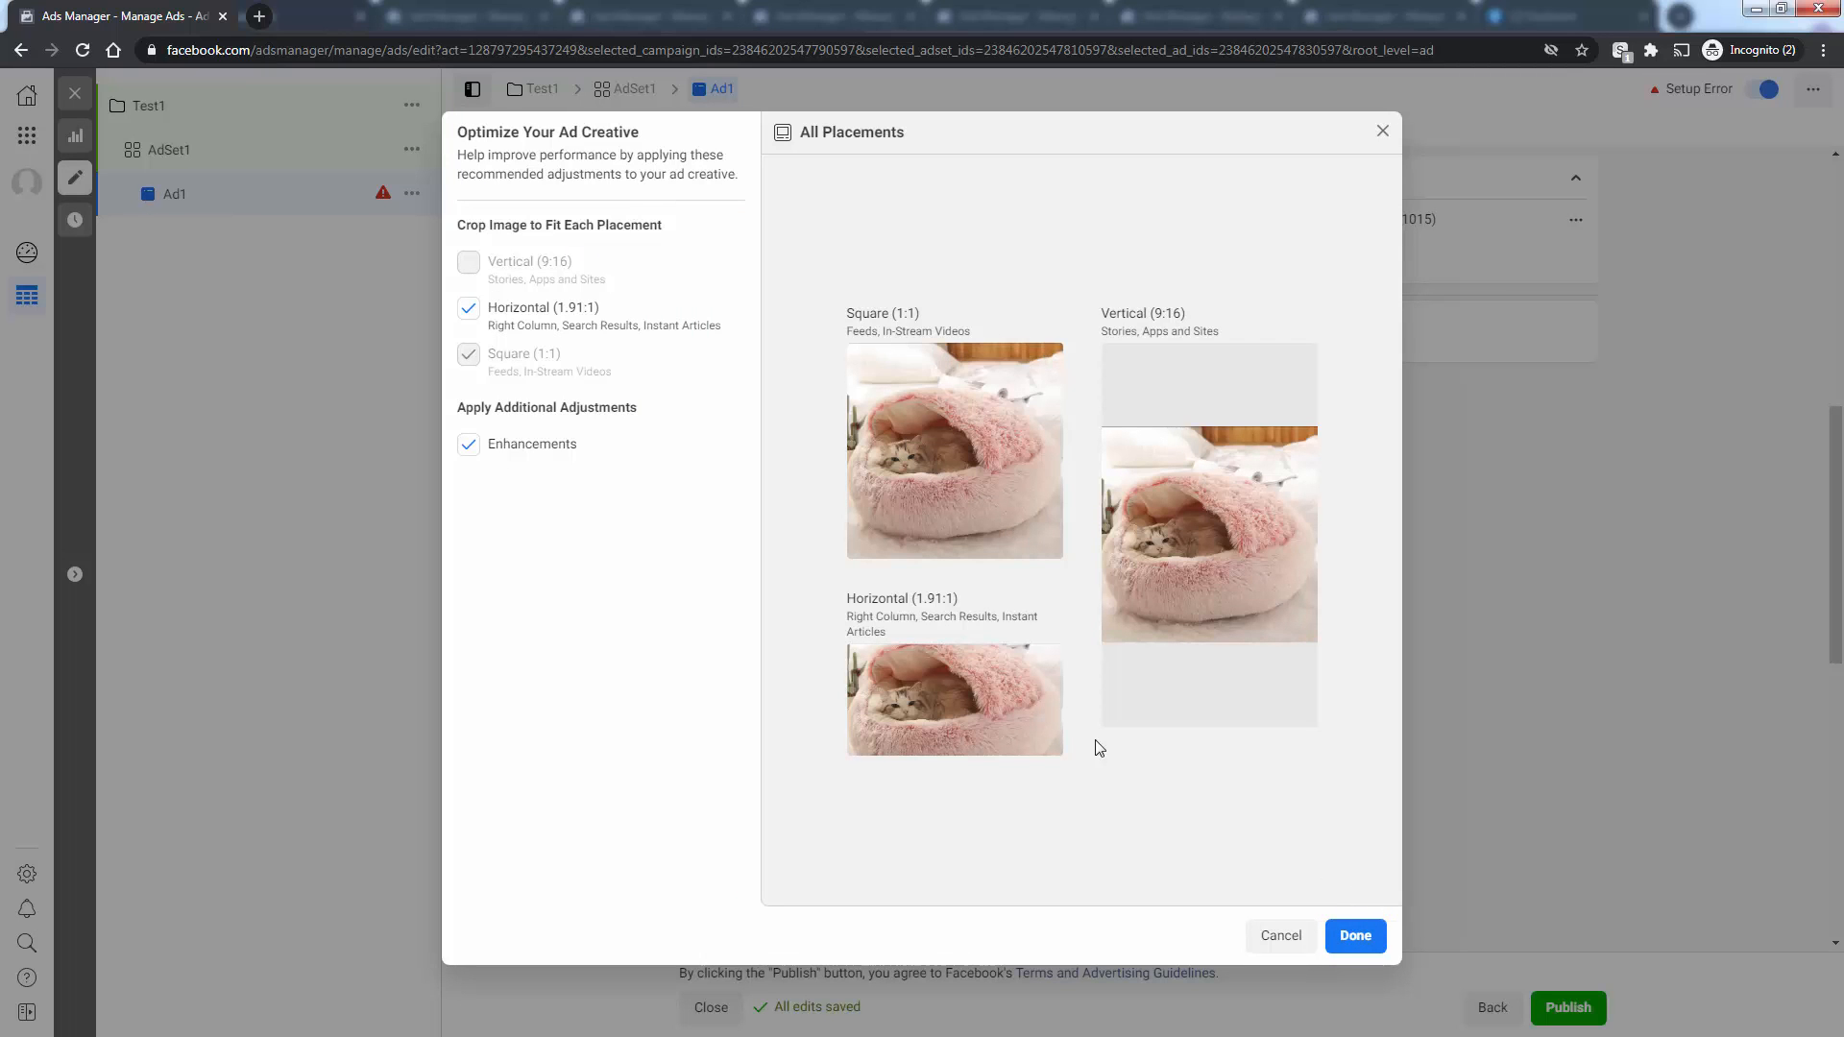
left_click(1359, 936)
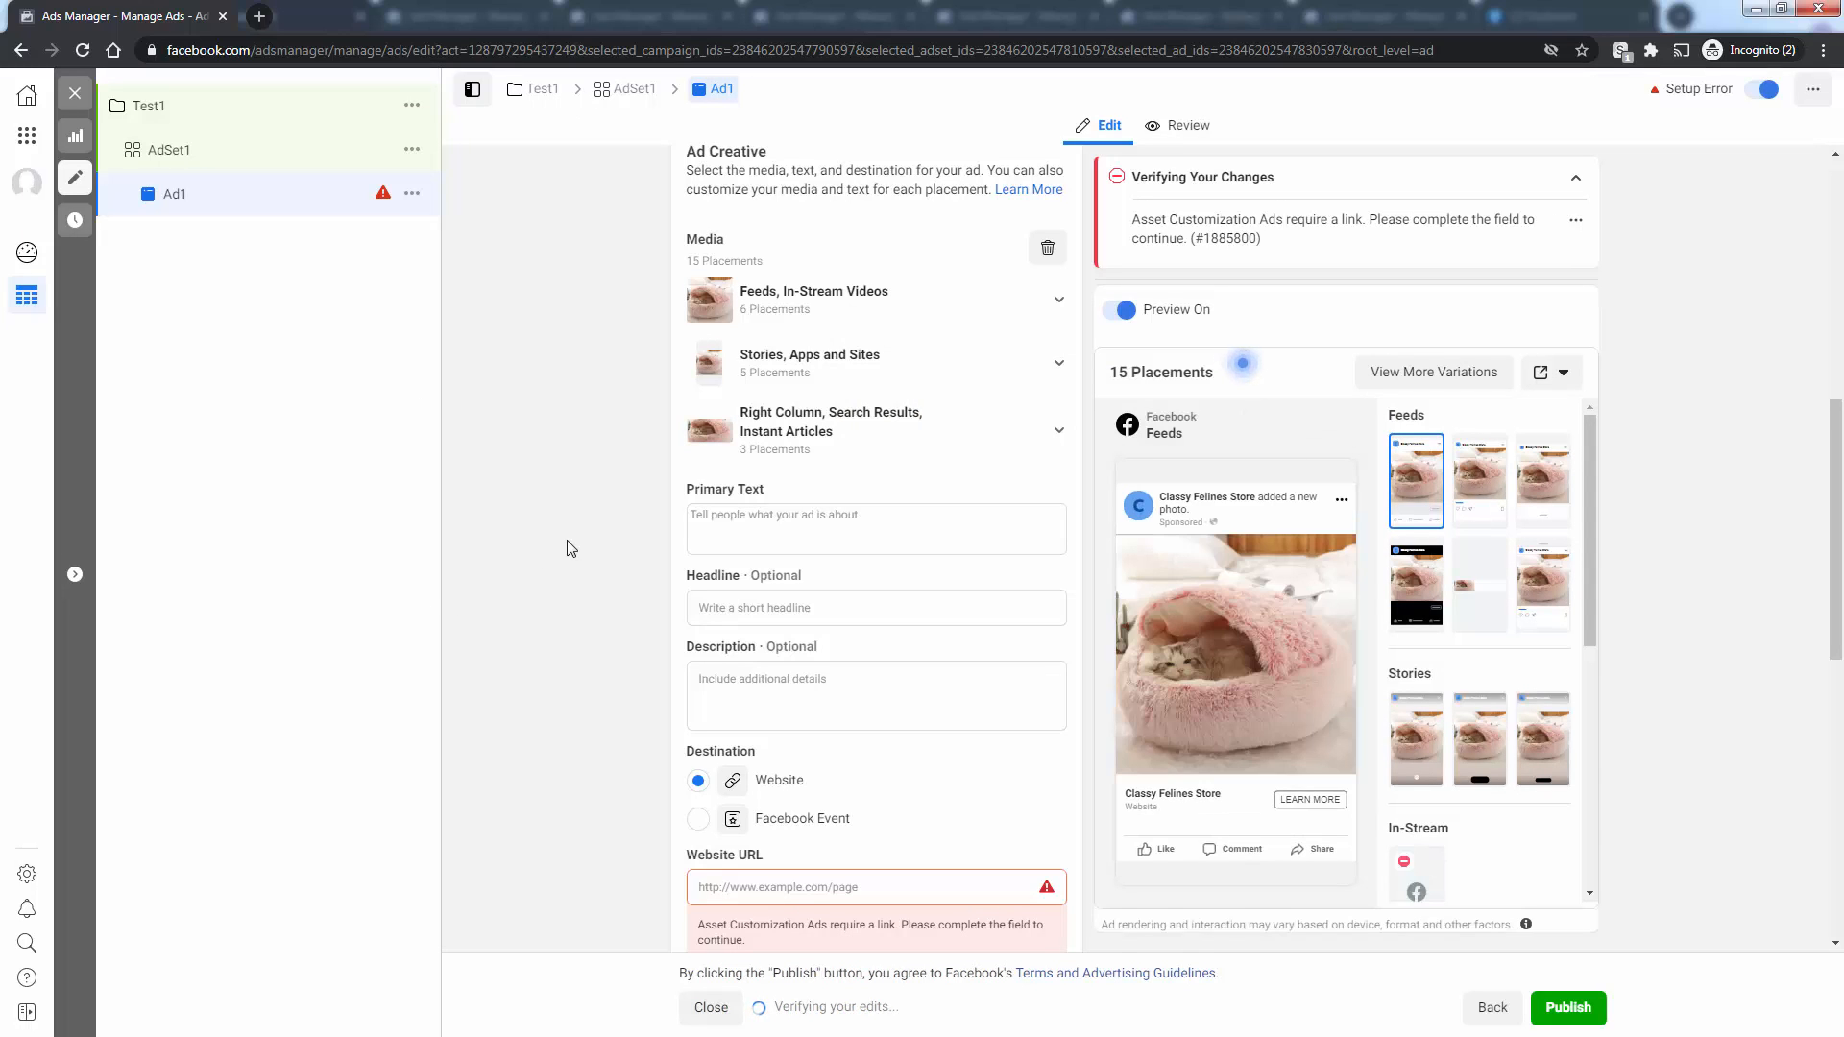
Step: Fill in placeholder ad copy: primary text "Taasfasfasfasf", headline "chfghfghfgh" and description "fghfghfg"
scroll(1288, 651, "down", 1)
scroll(1288, 650, "up", 1)
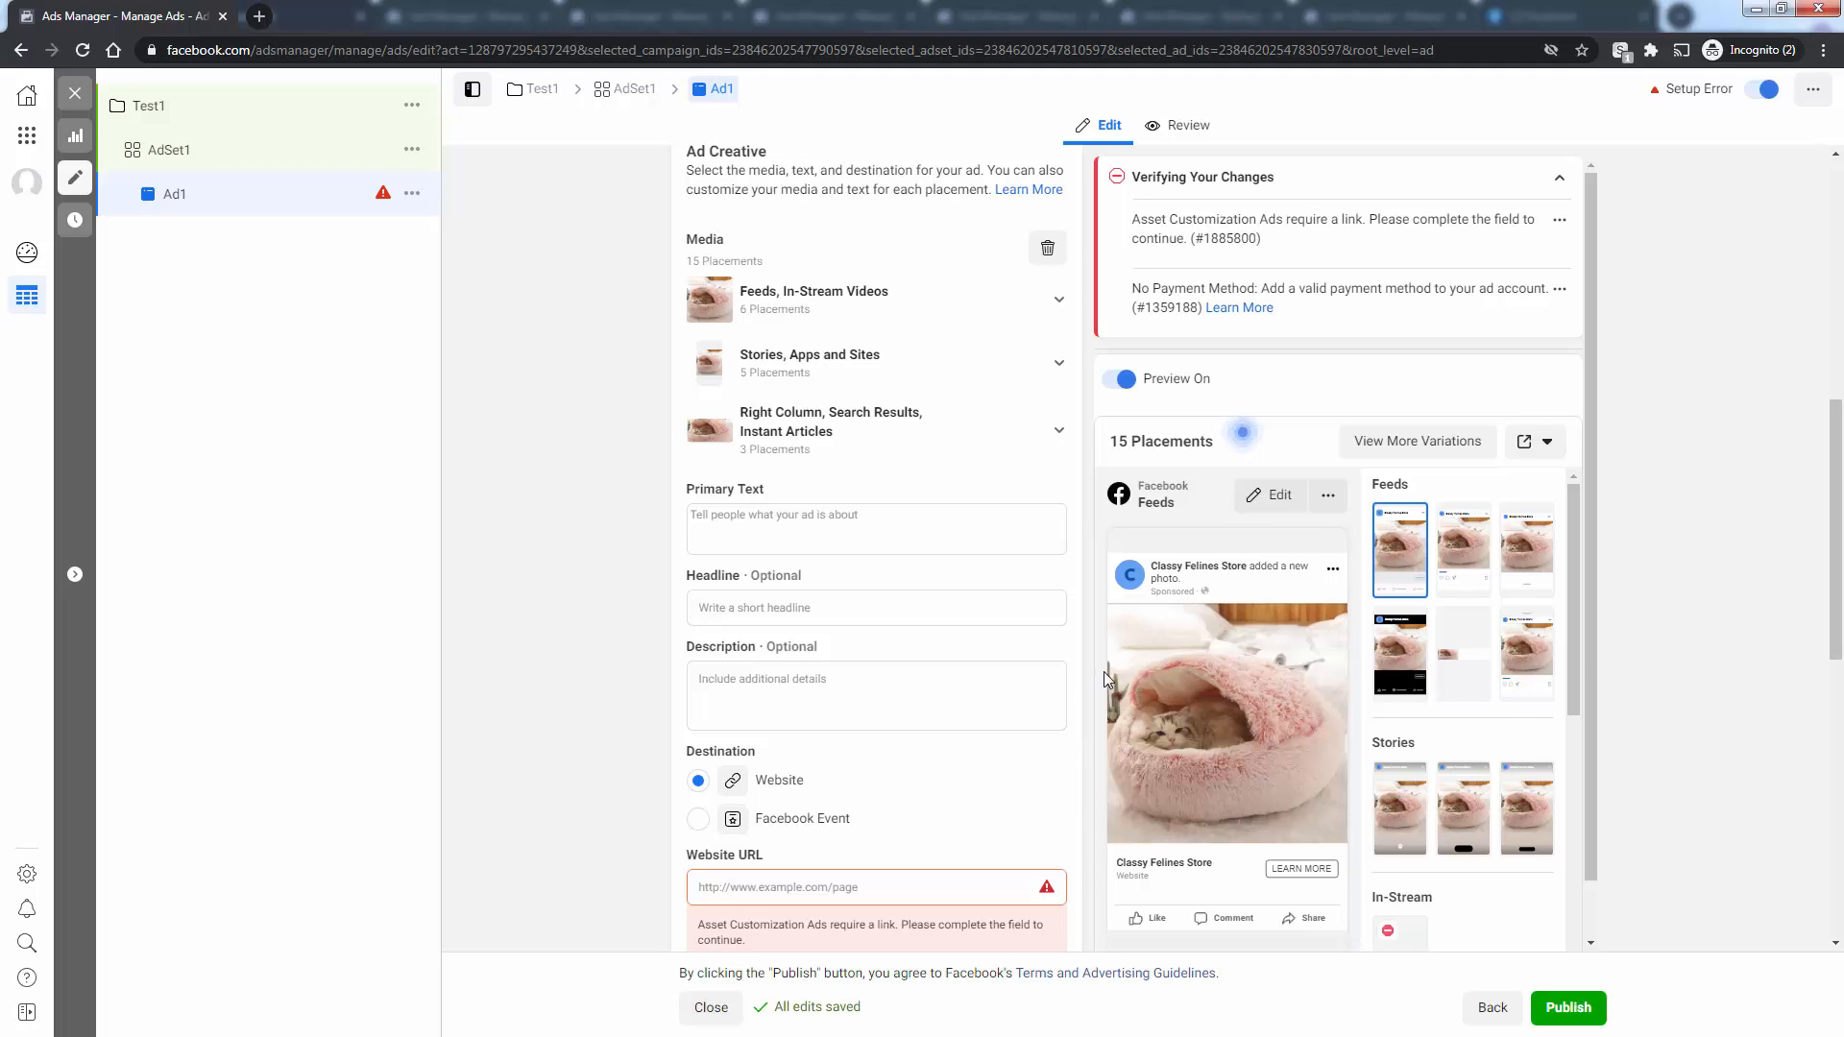
left_click(832, 529)
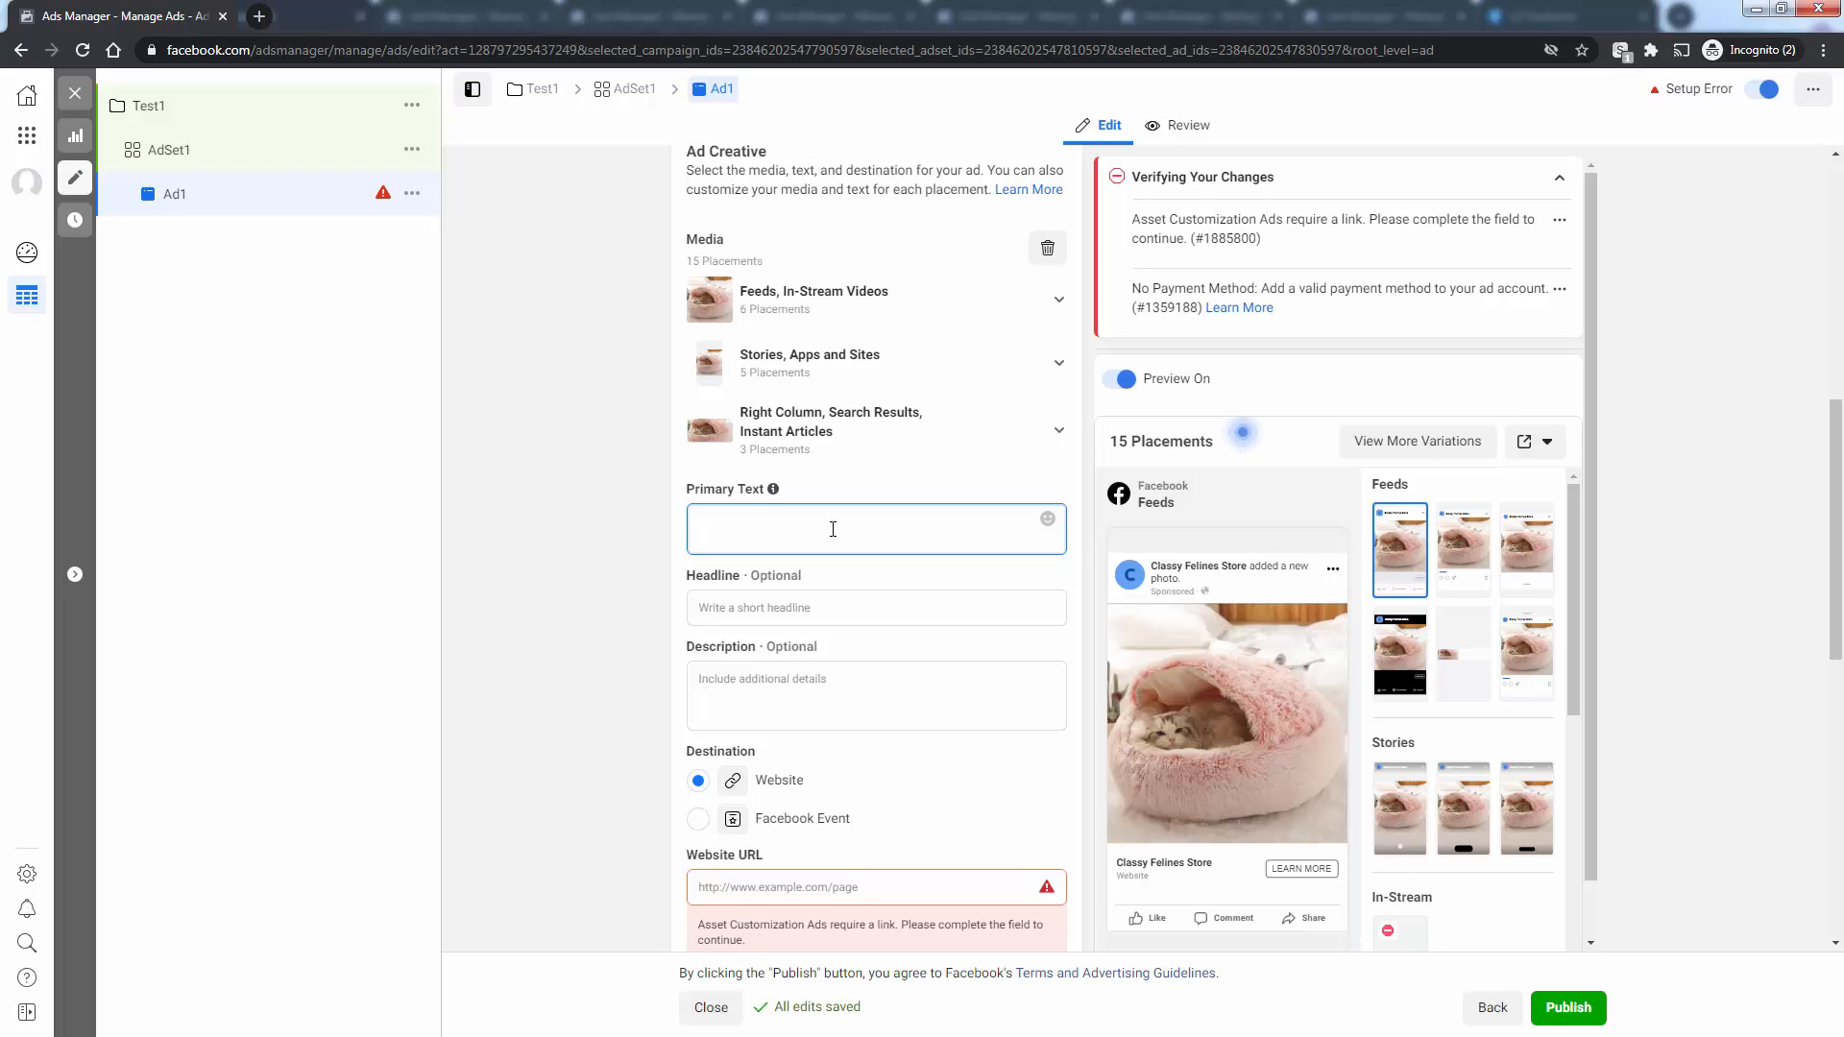
type("Taasfasfasfasf")
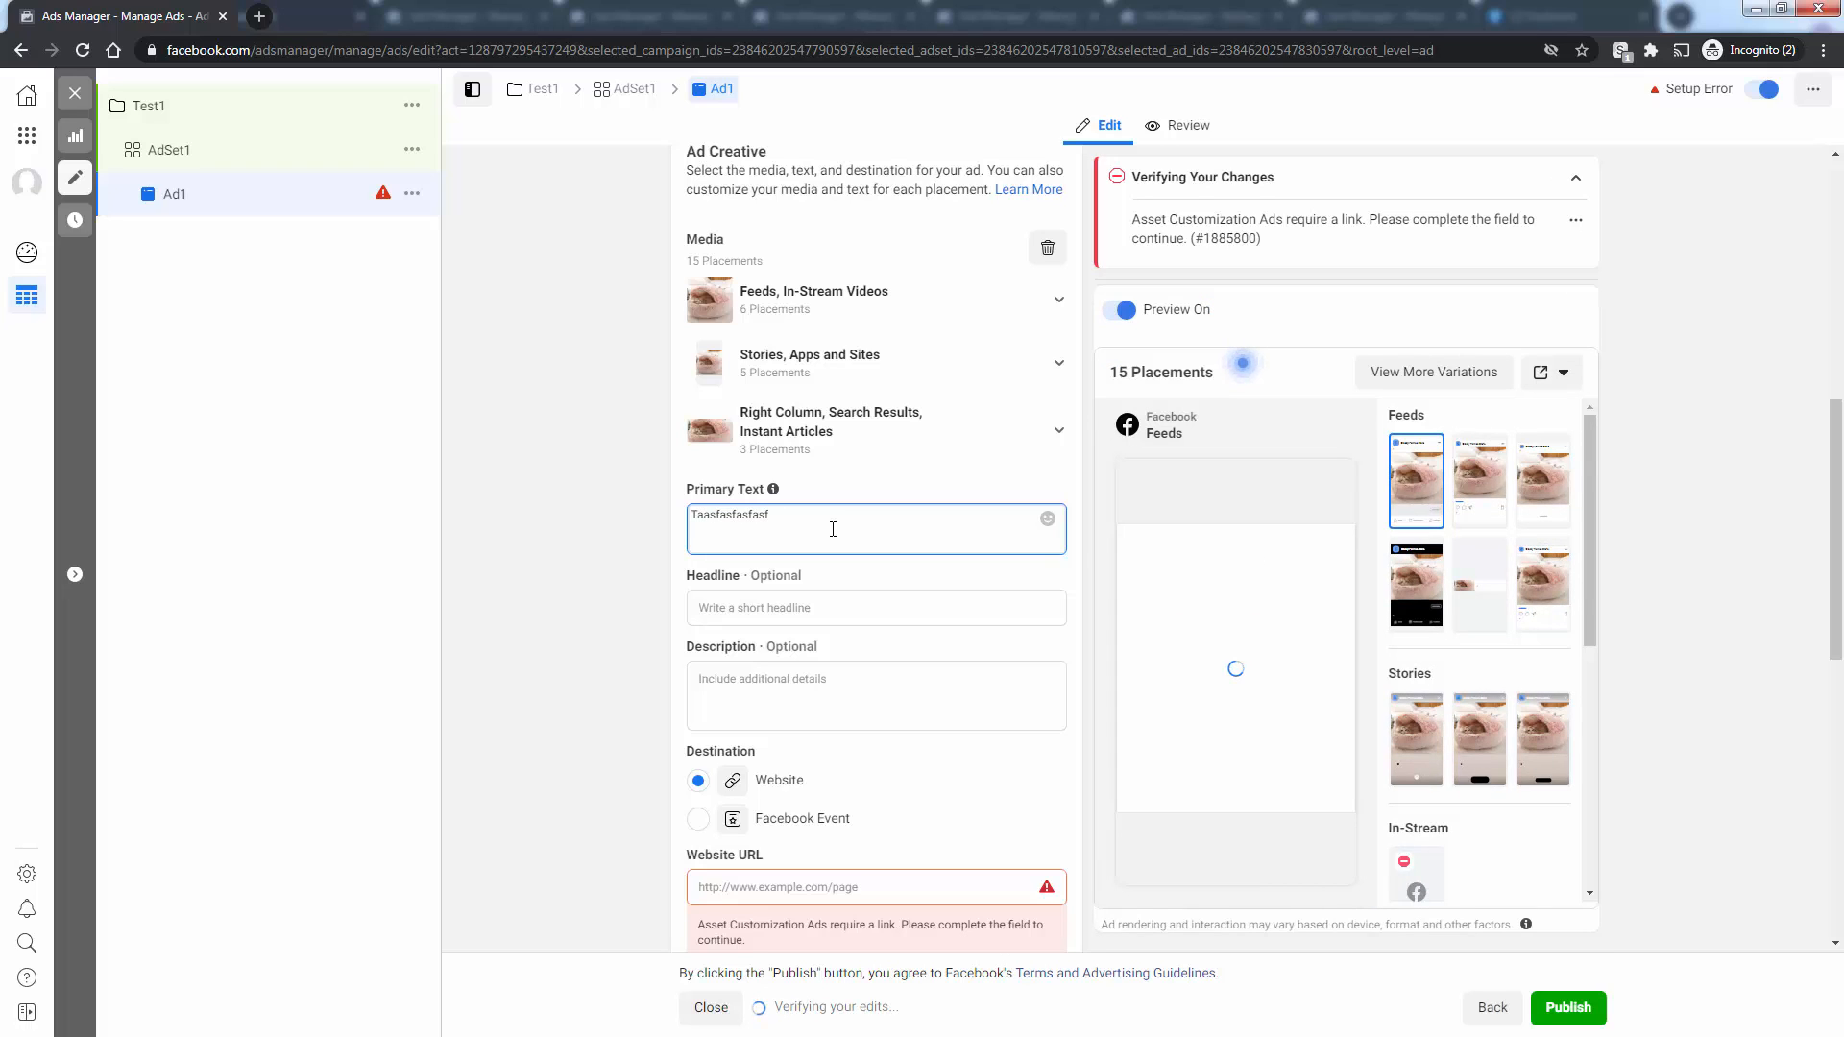
left_click(785, 611)
type("chfghfghfgh")
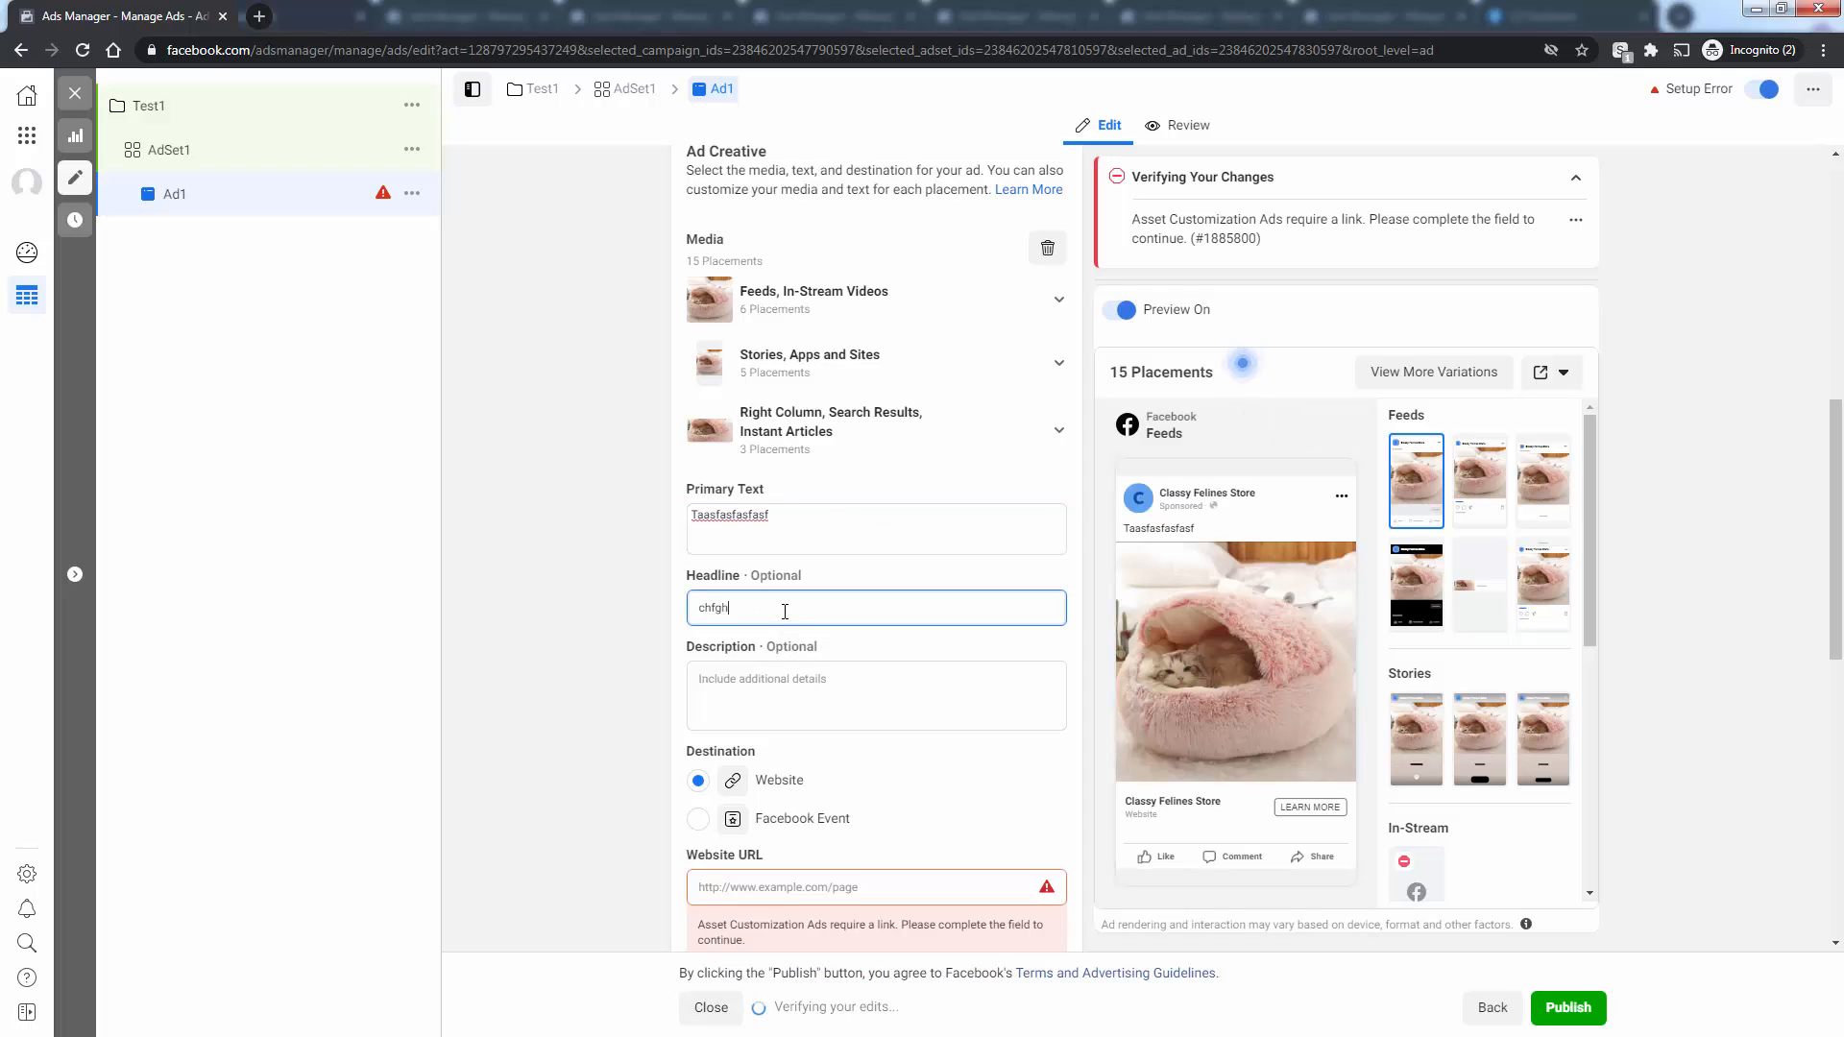
left_click(806, 708)
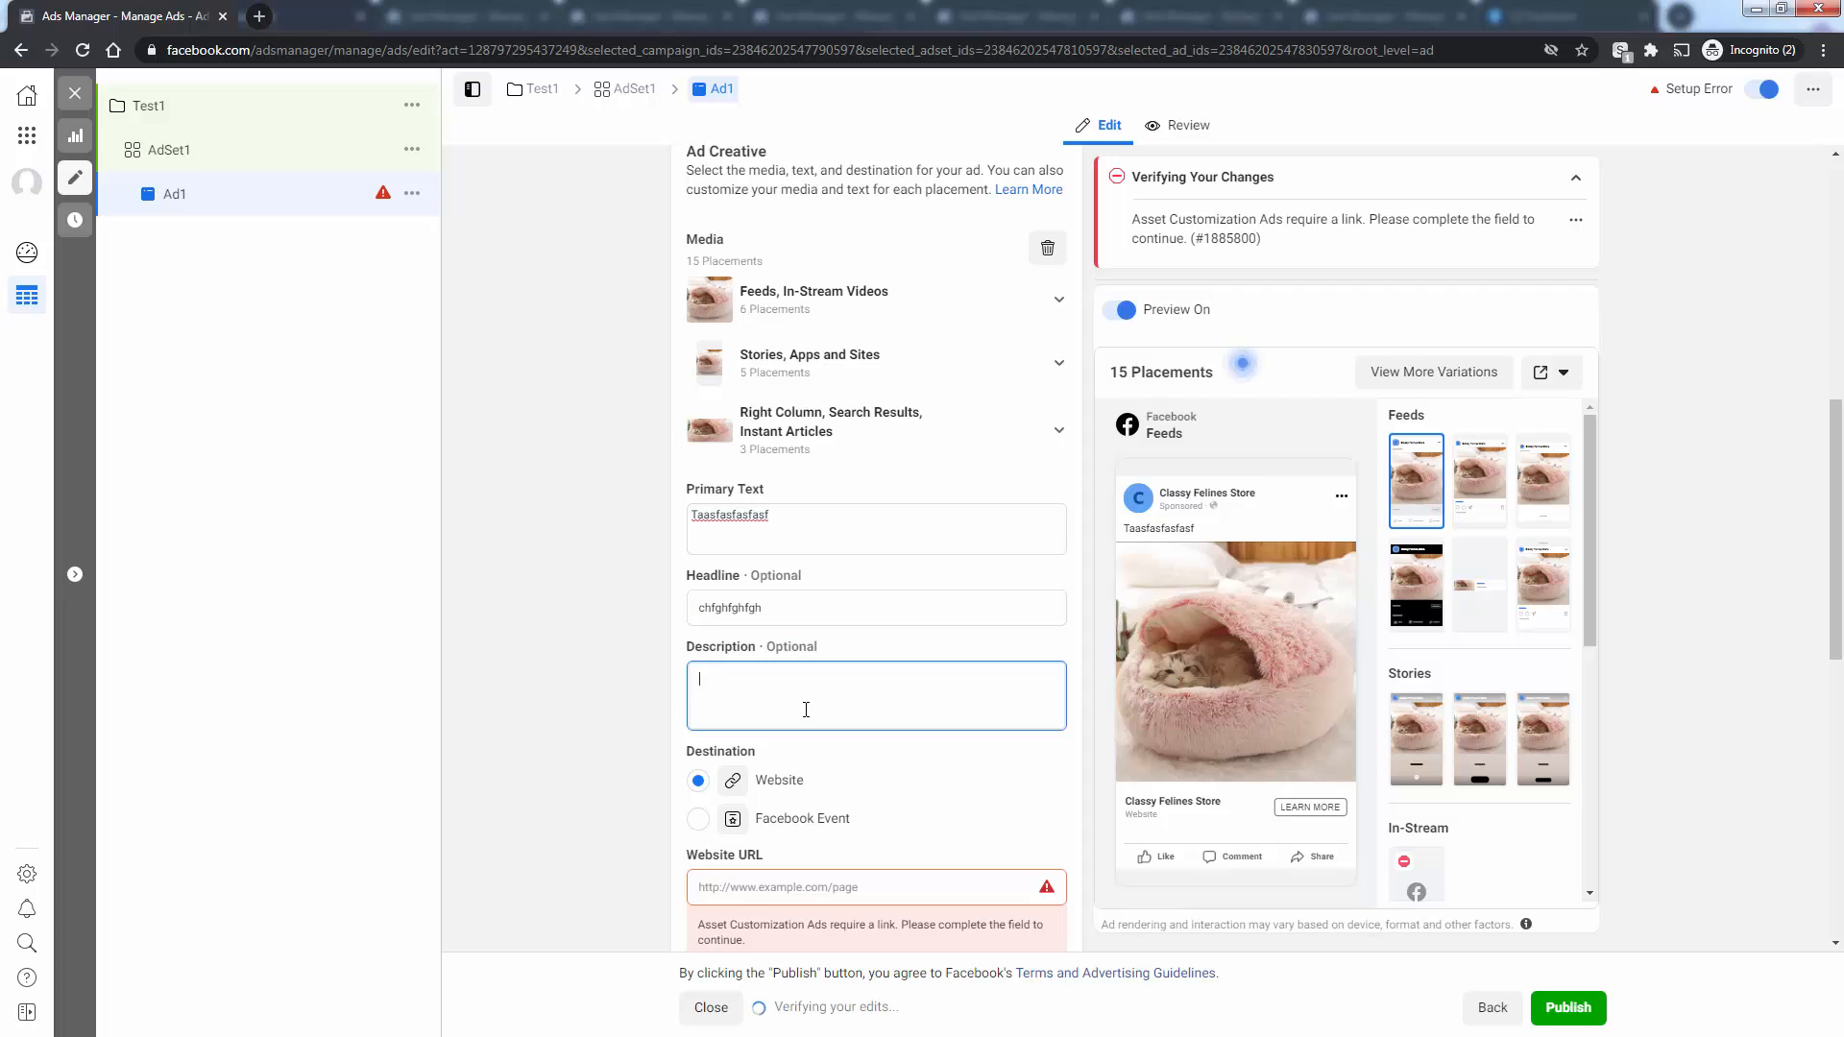
type("fghfghfg")
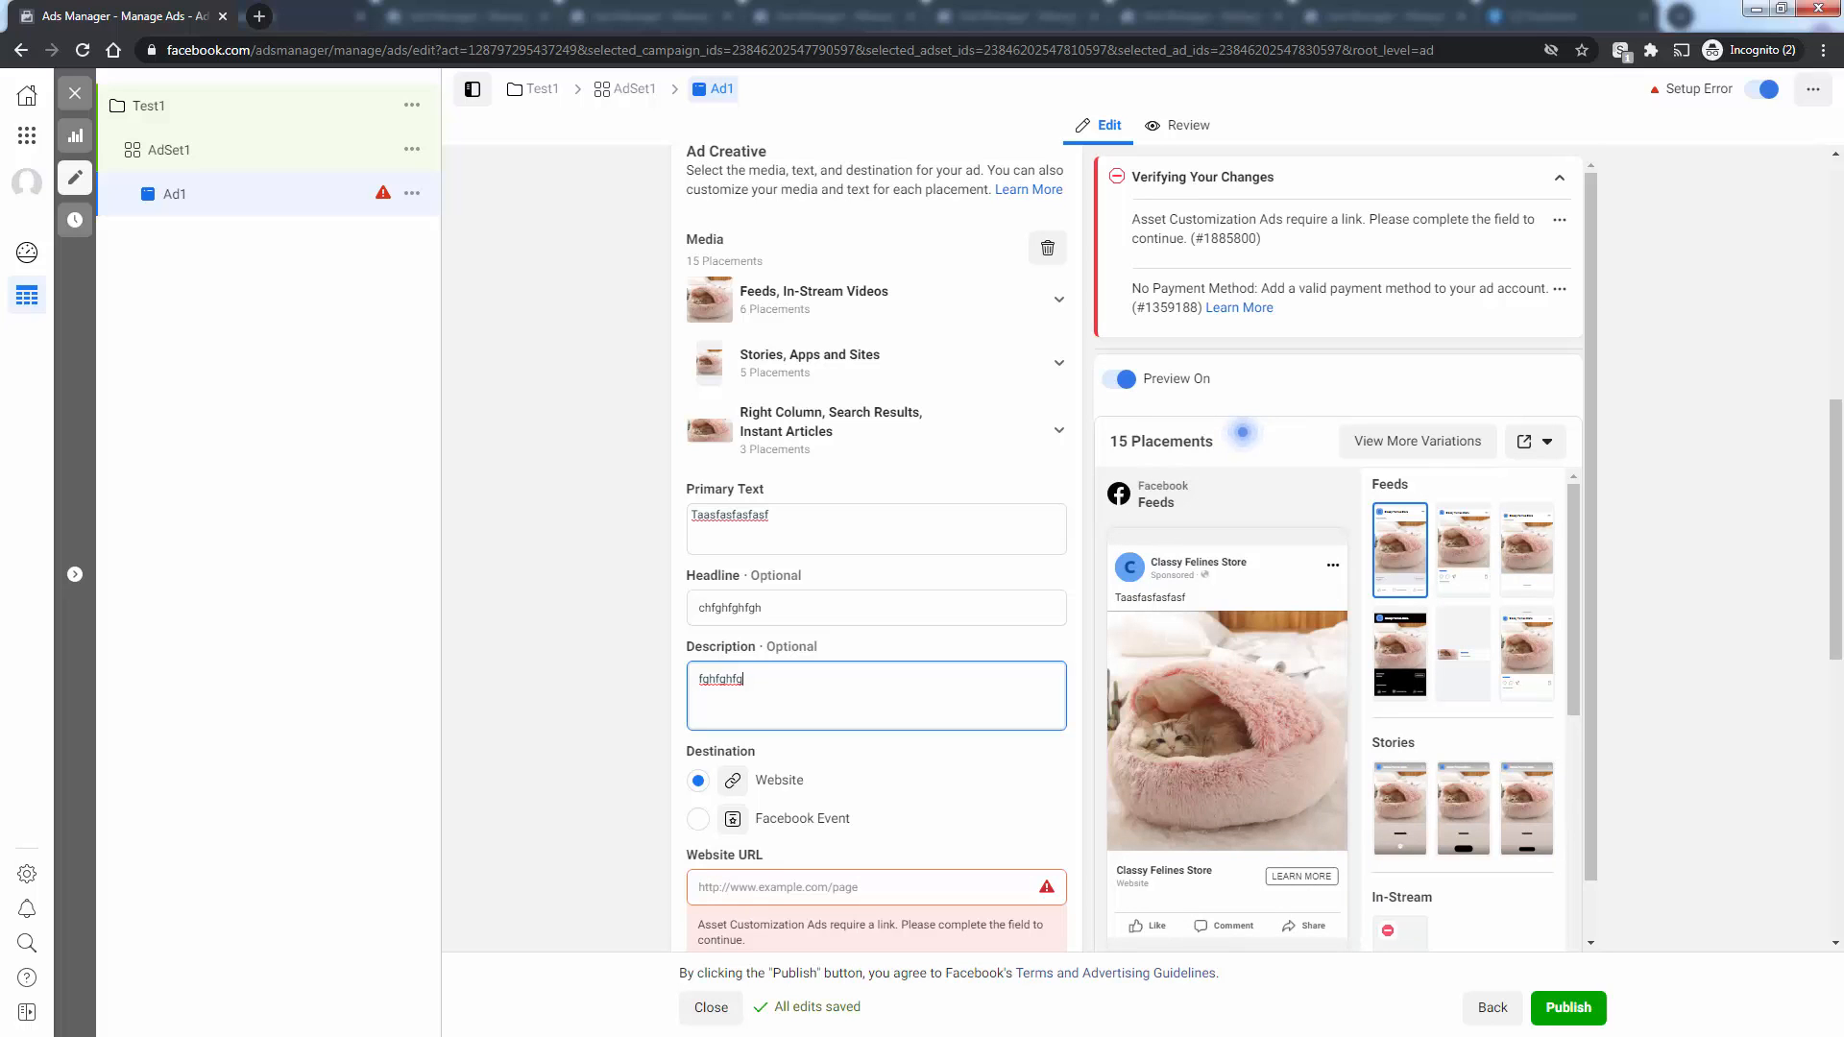
right_click(826, 888)
left_click(903, 734)
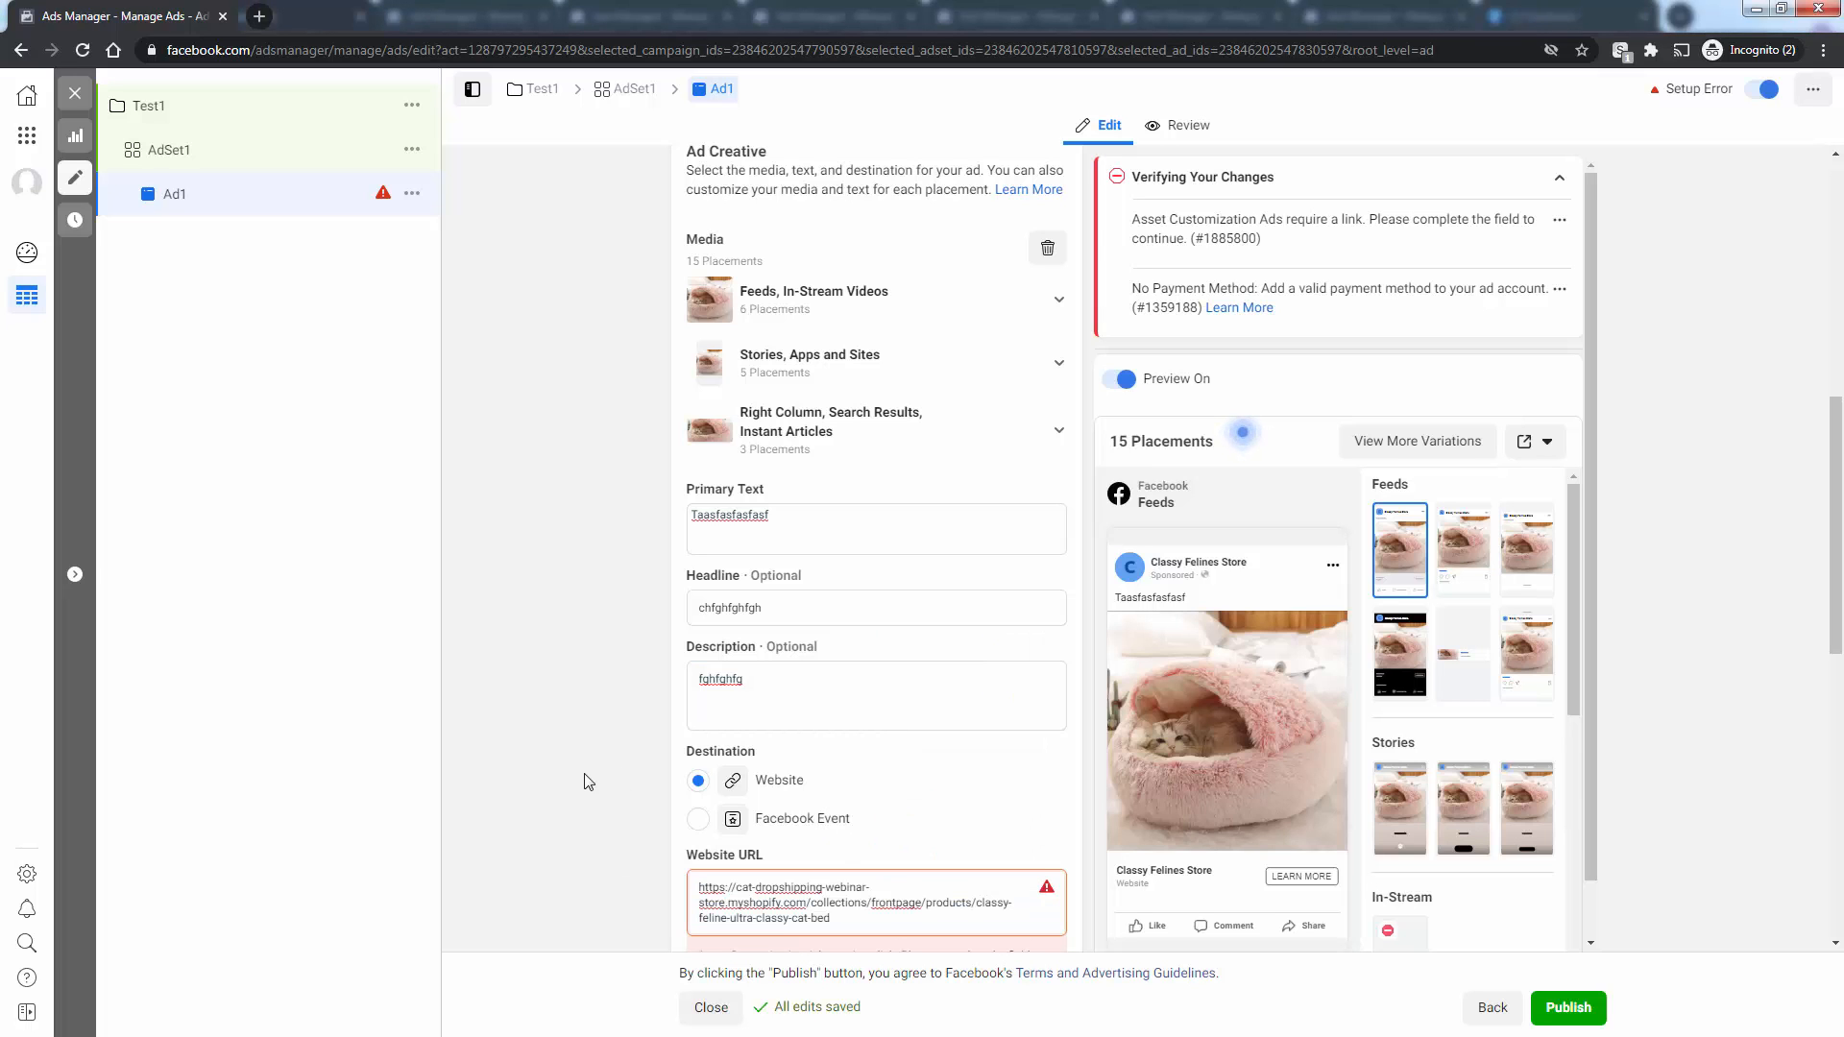
scroll(672, 769, "down", 3)
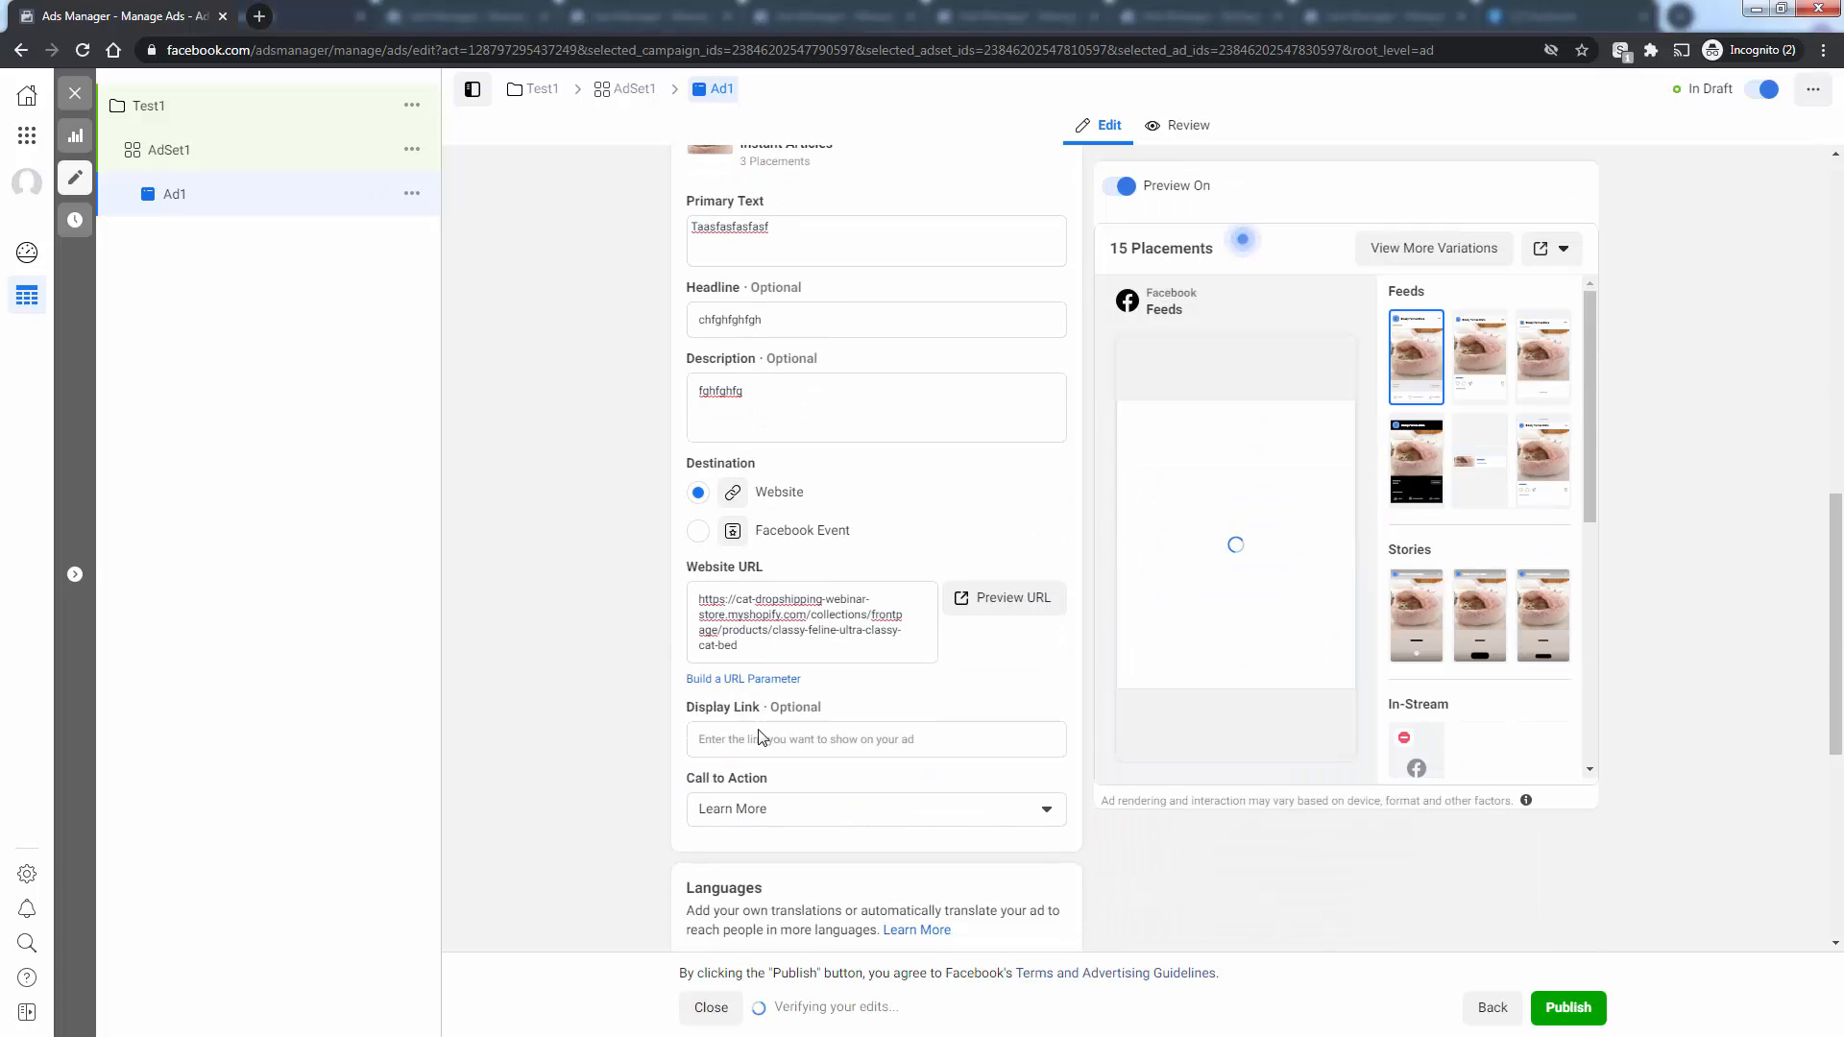
left_click(754, 814)
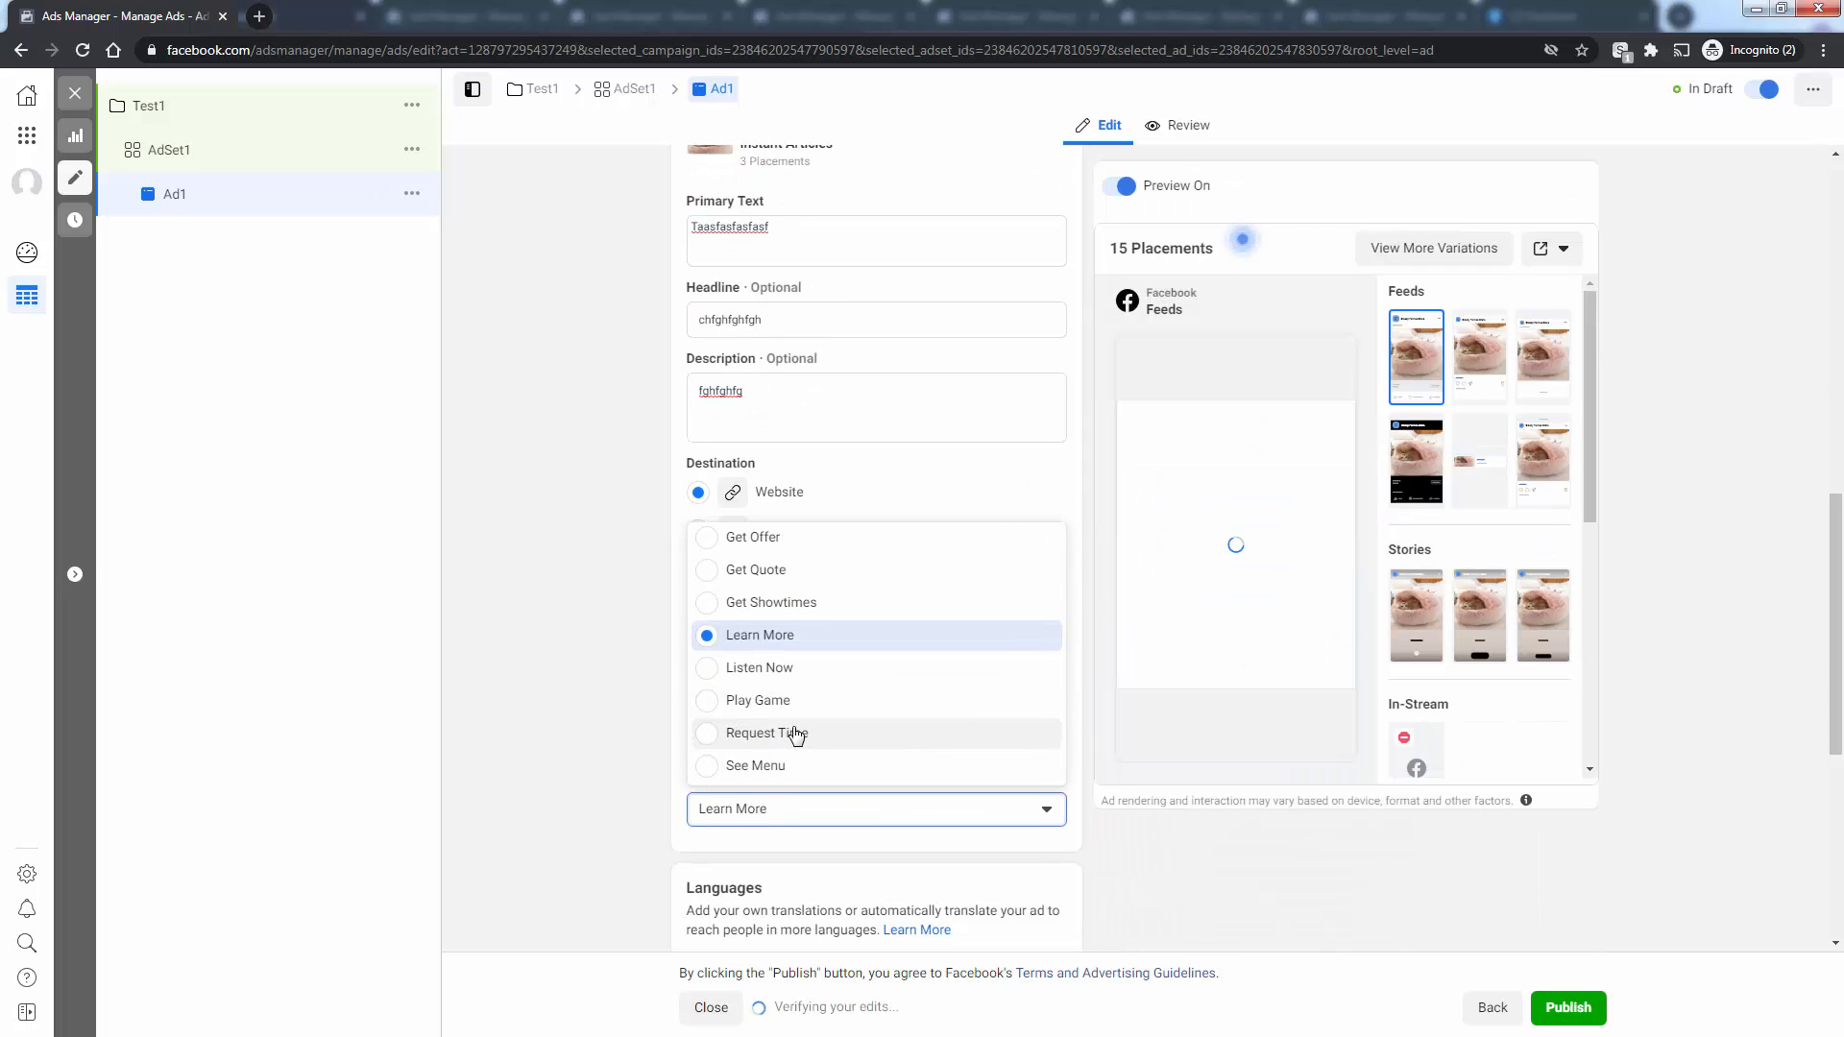
scroll(794, 735, "up", 3)
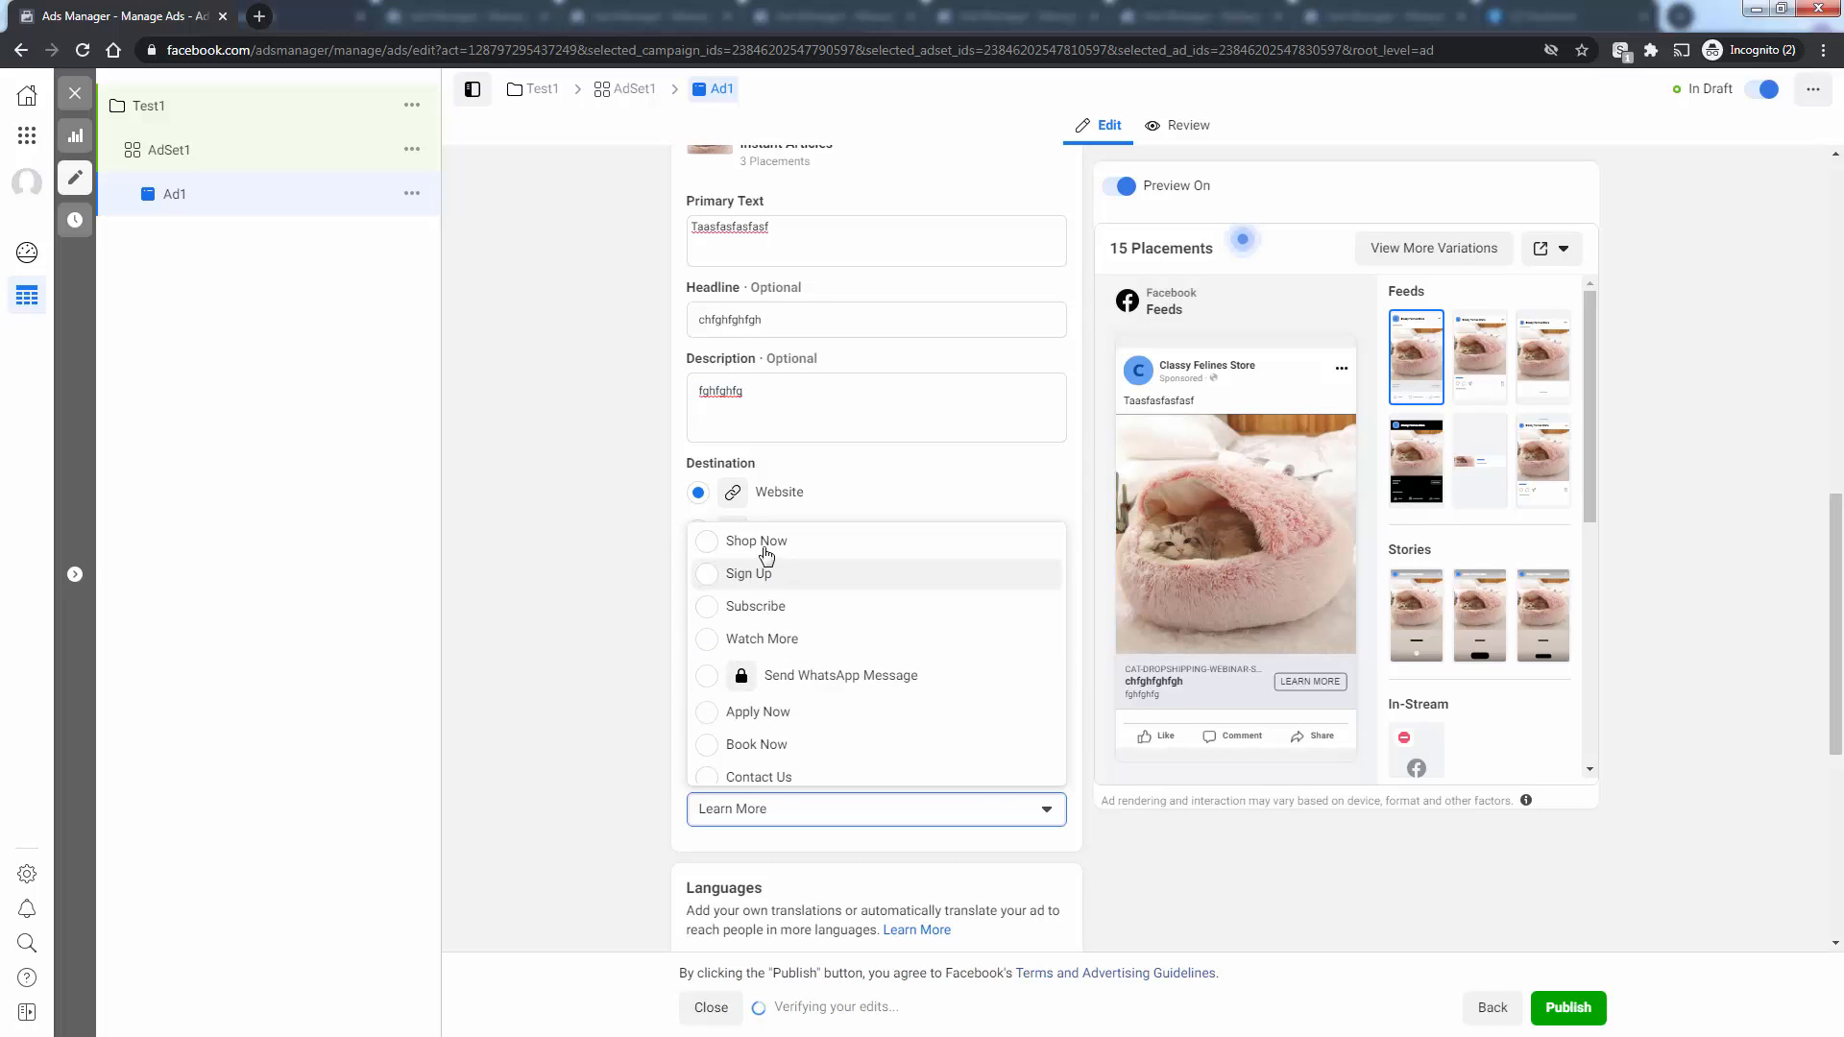
left_click(711, 543)
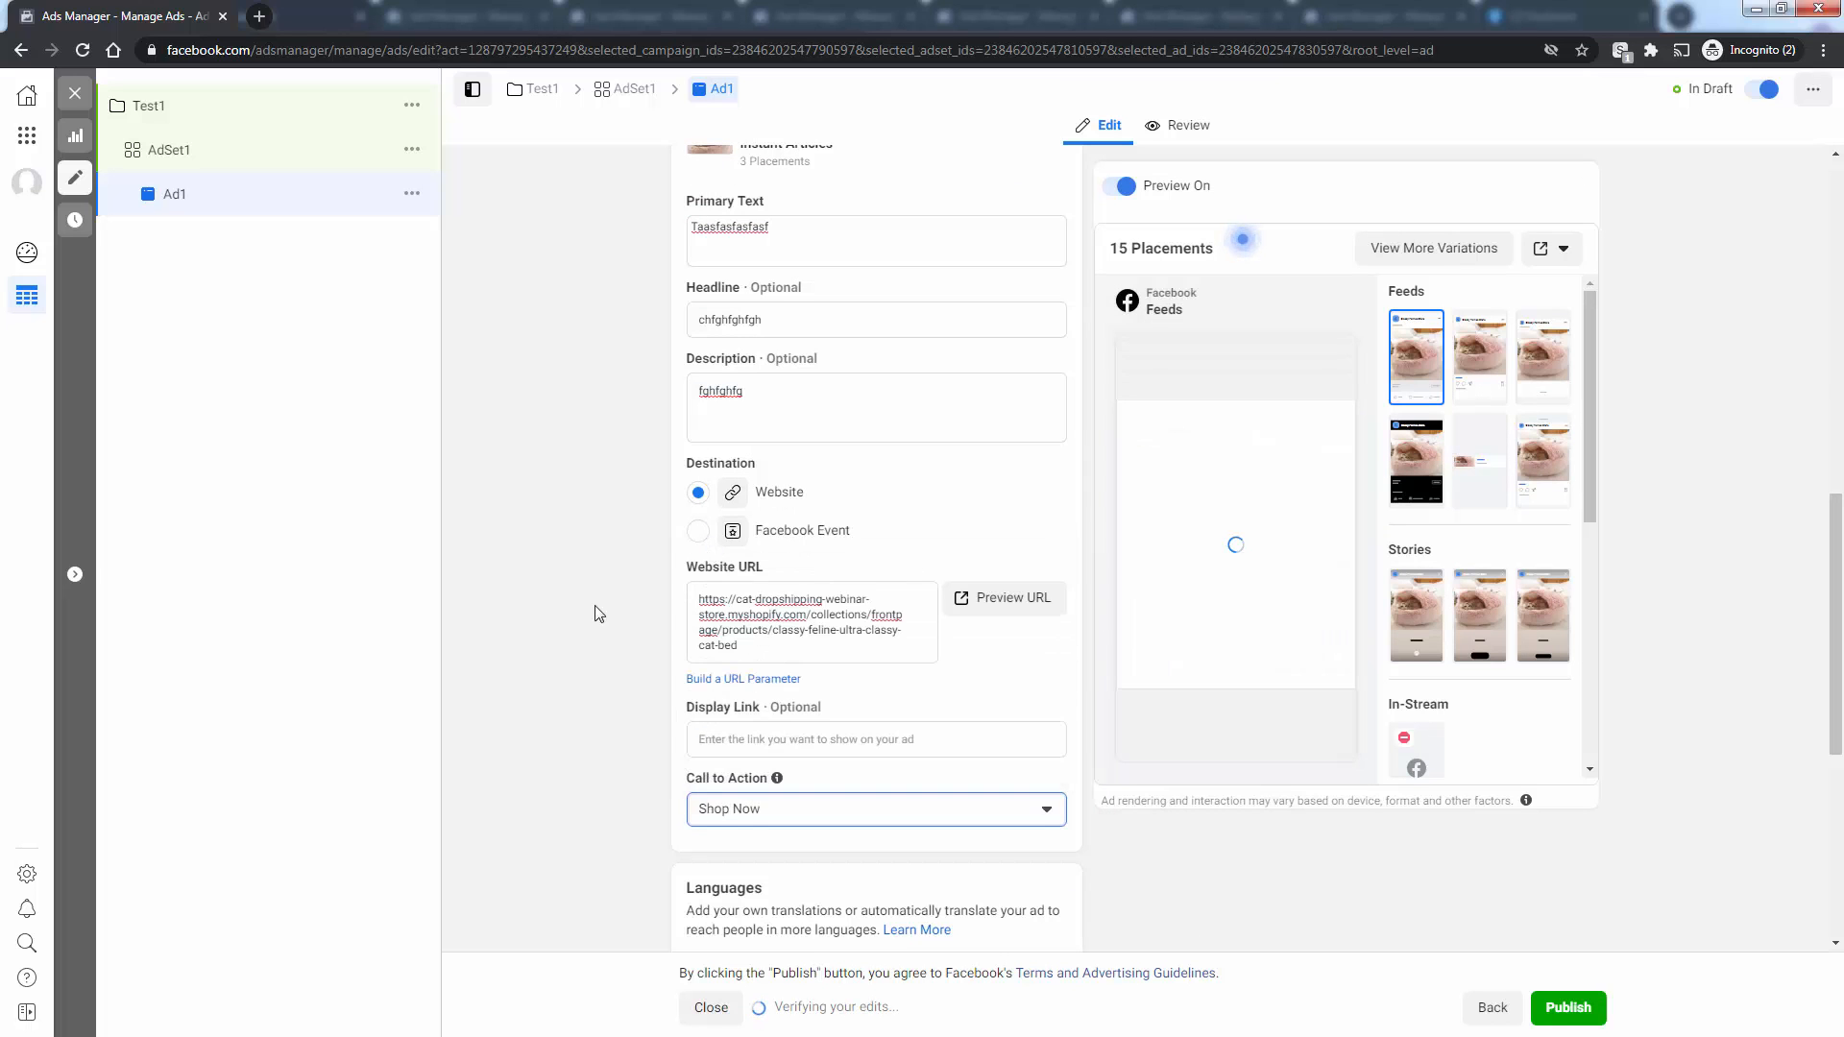
left_click(552, 636)
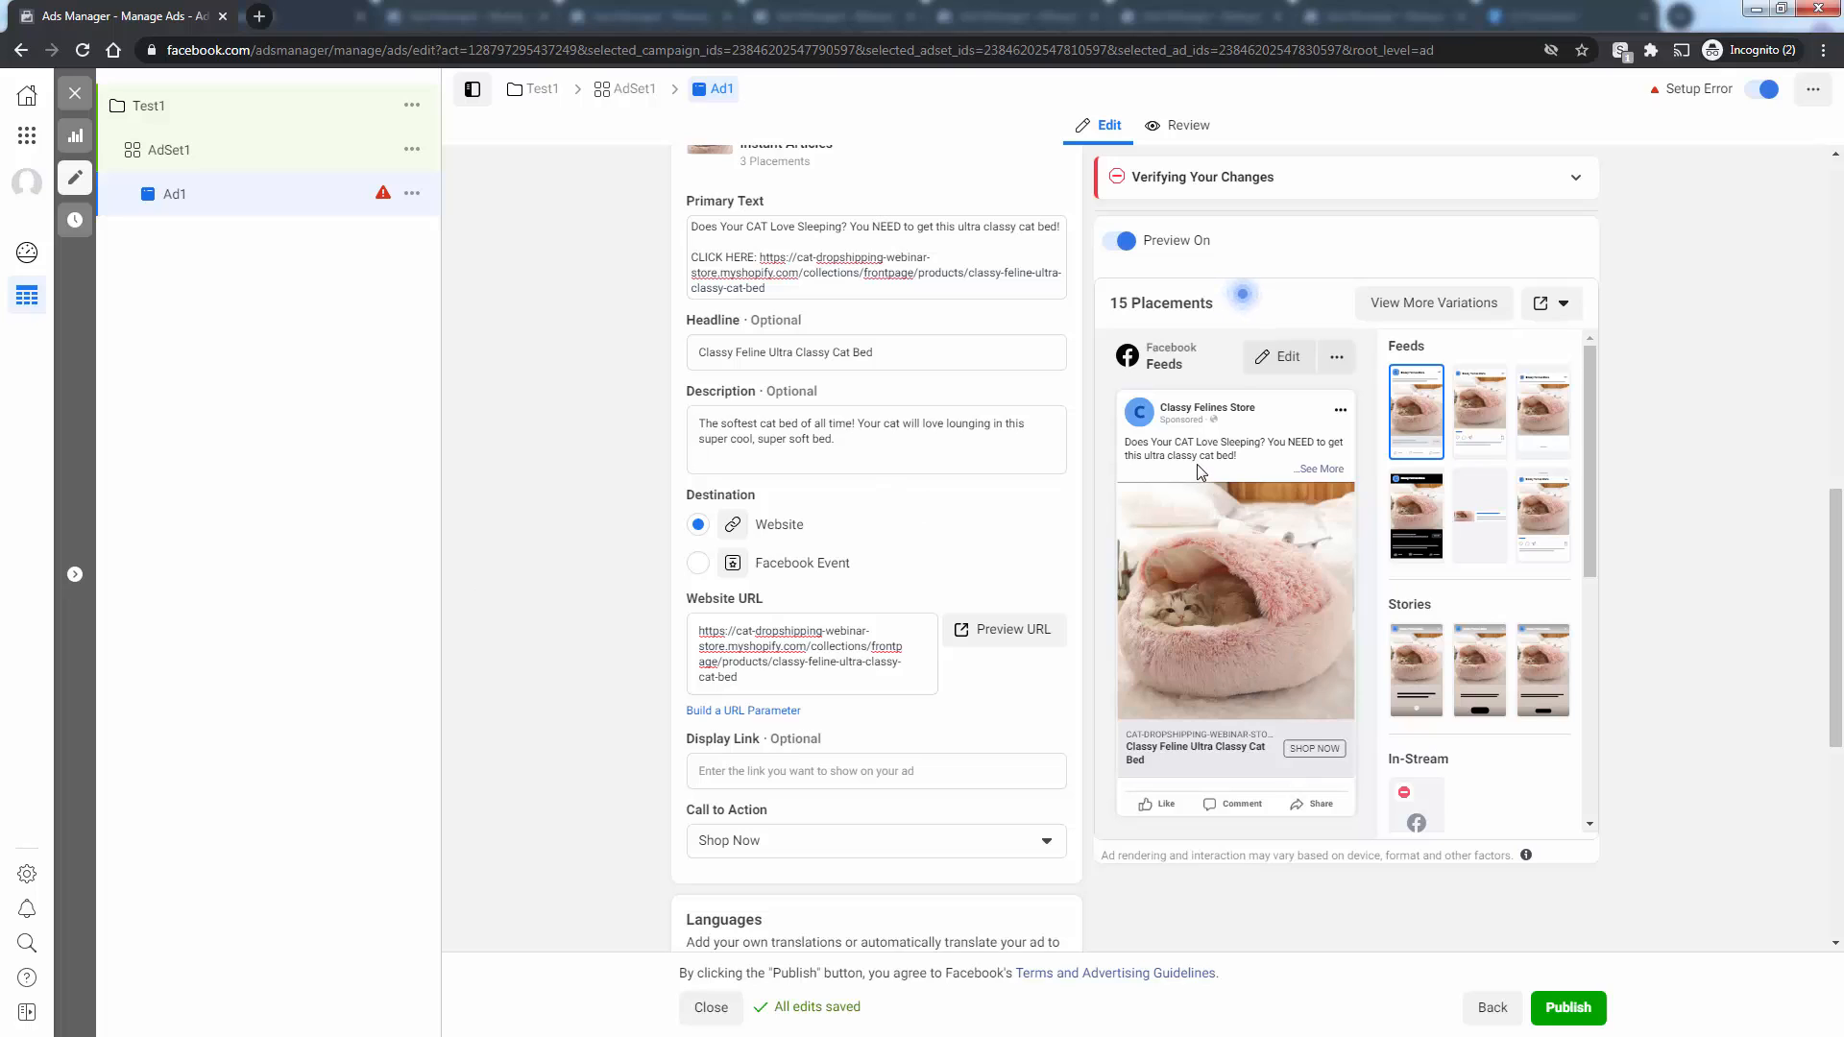
Step: Review the ad's remaining settings, down to the languages and the Facebook Pixel conversion tracking
scroll(954, 568, "down", 1)
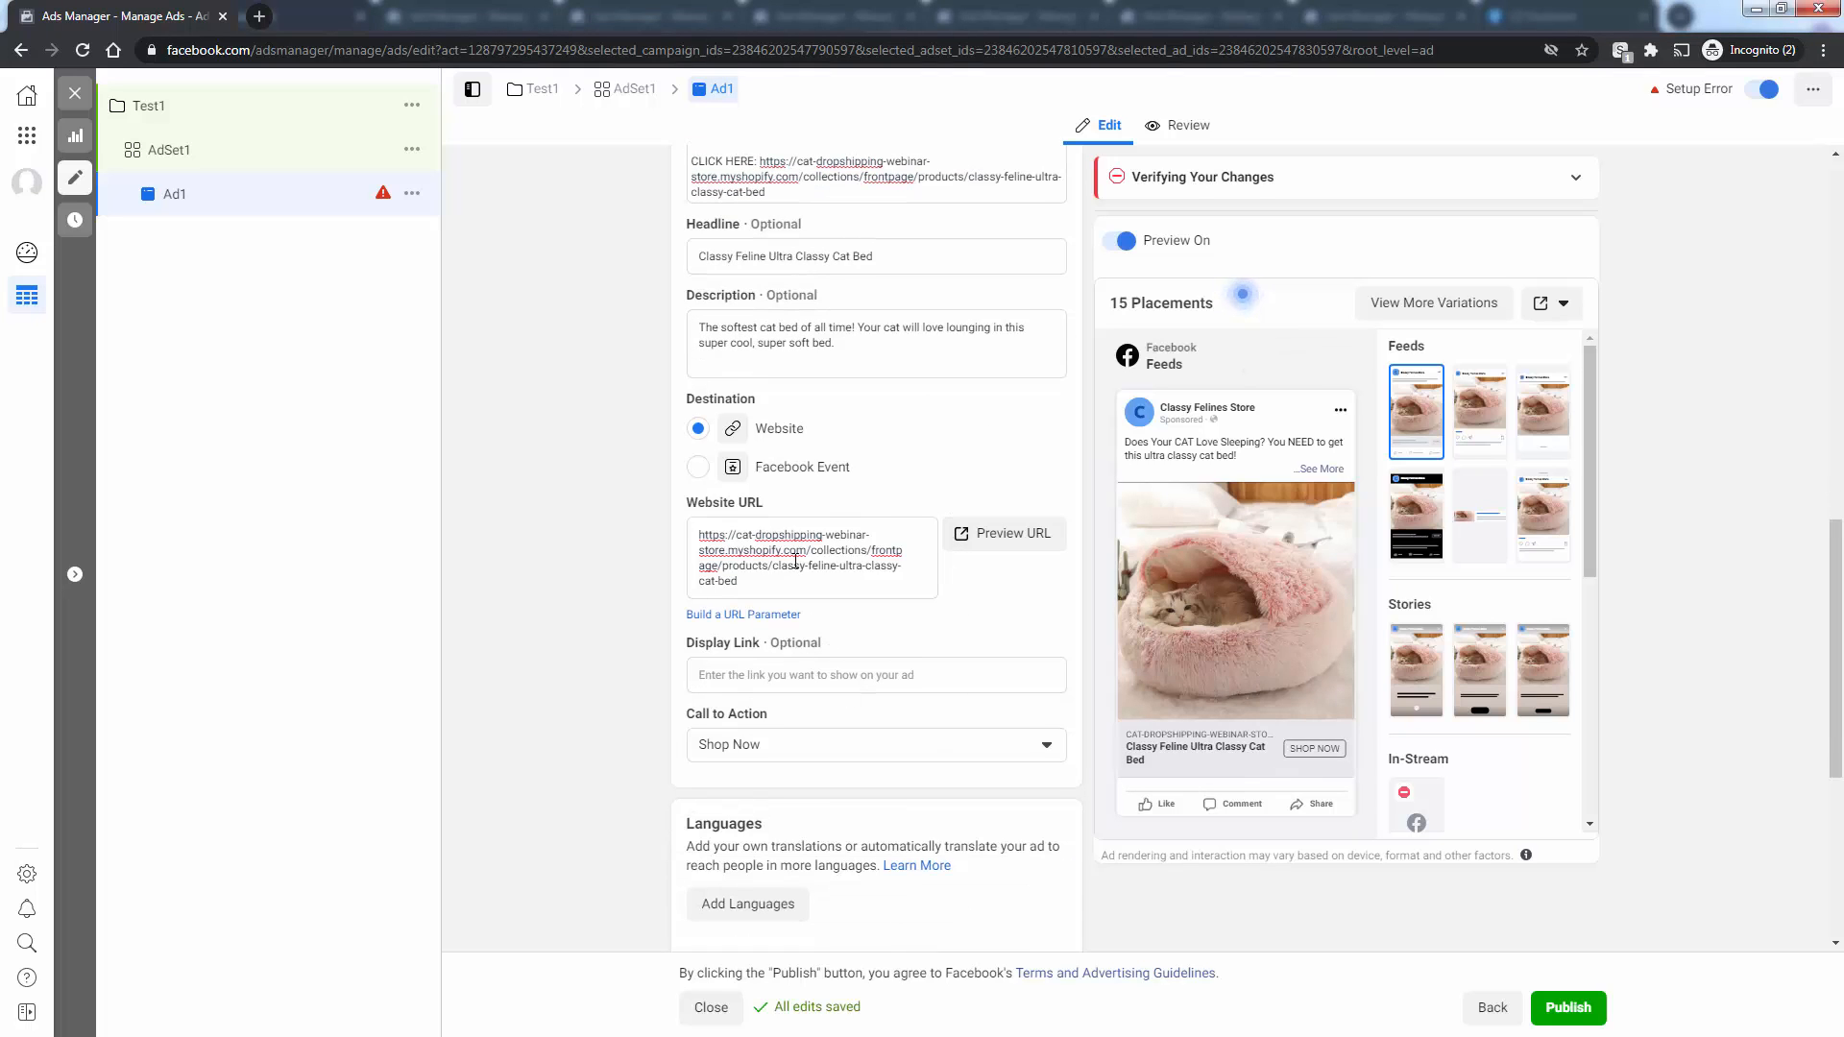
scroll(811, 557, "down", 5)
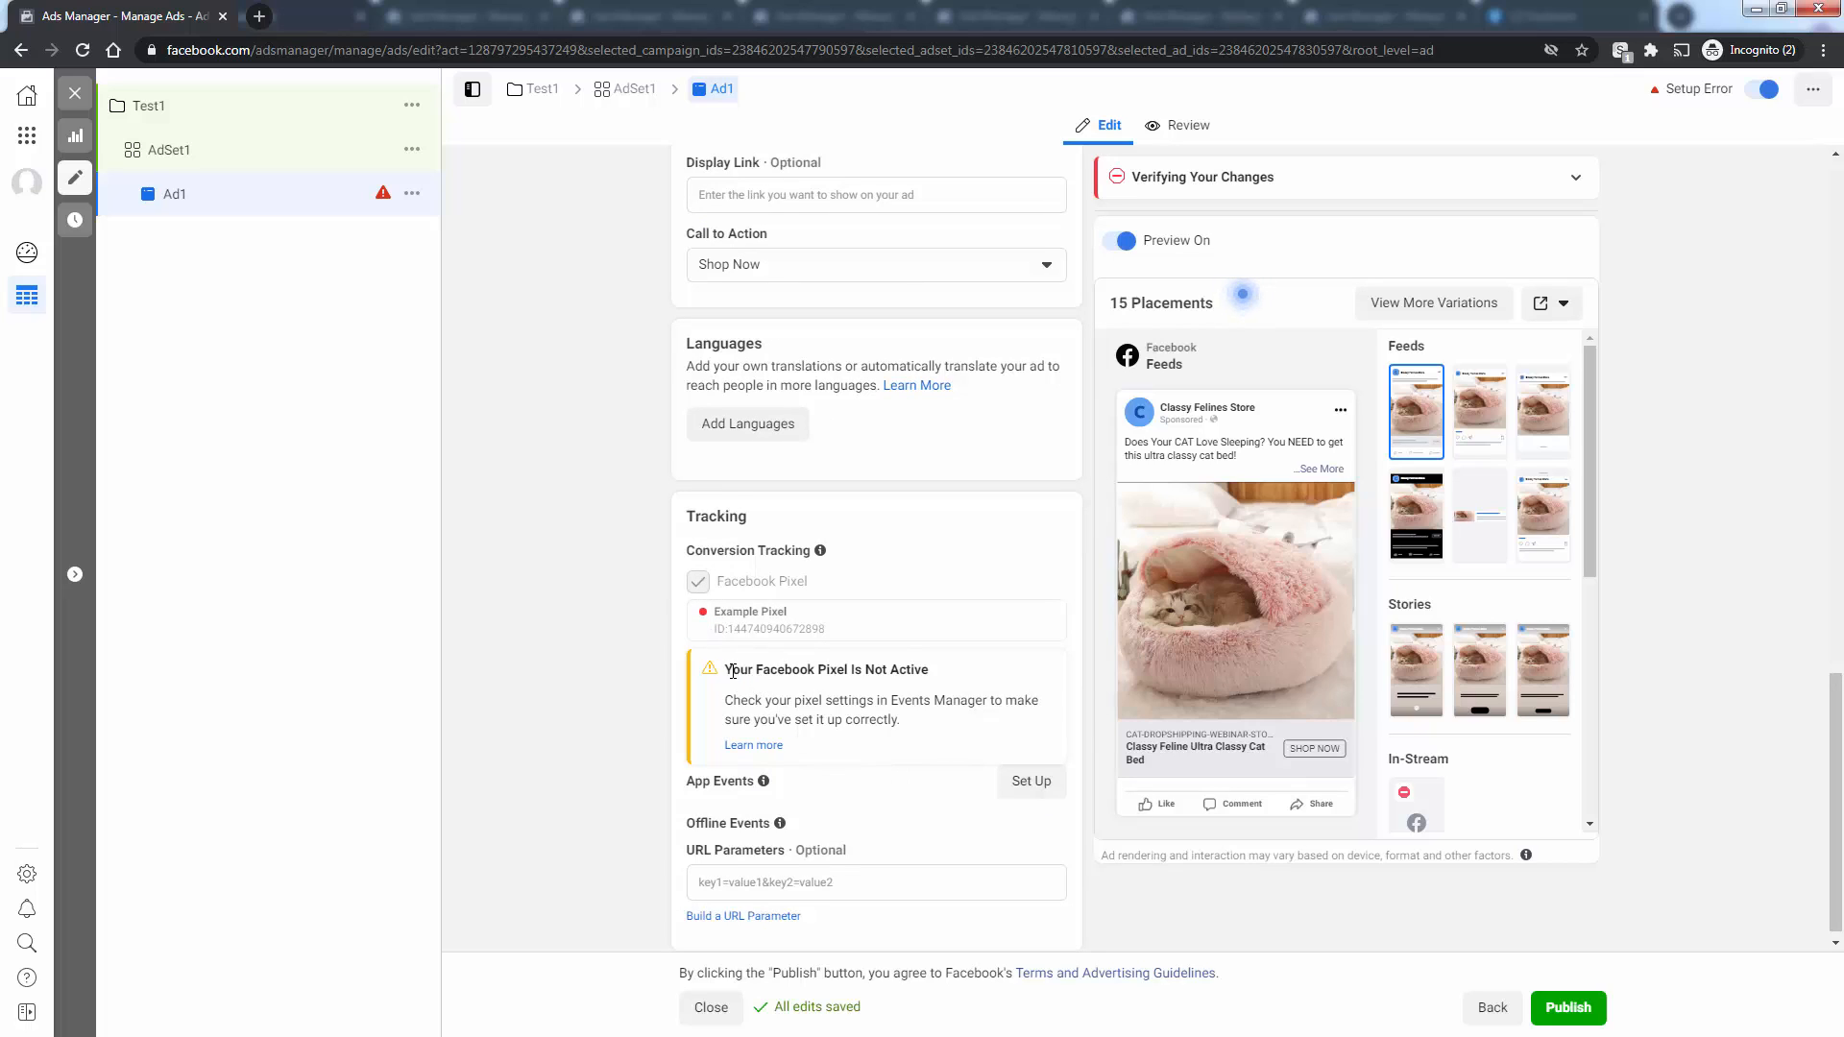
Step: Read the Facebook Pixel status notice in the ad's conversion tracking section
left_click_drag(733, 670, 850, 693)
left_click(850, 690)
triple_click(850, 670)
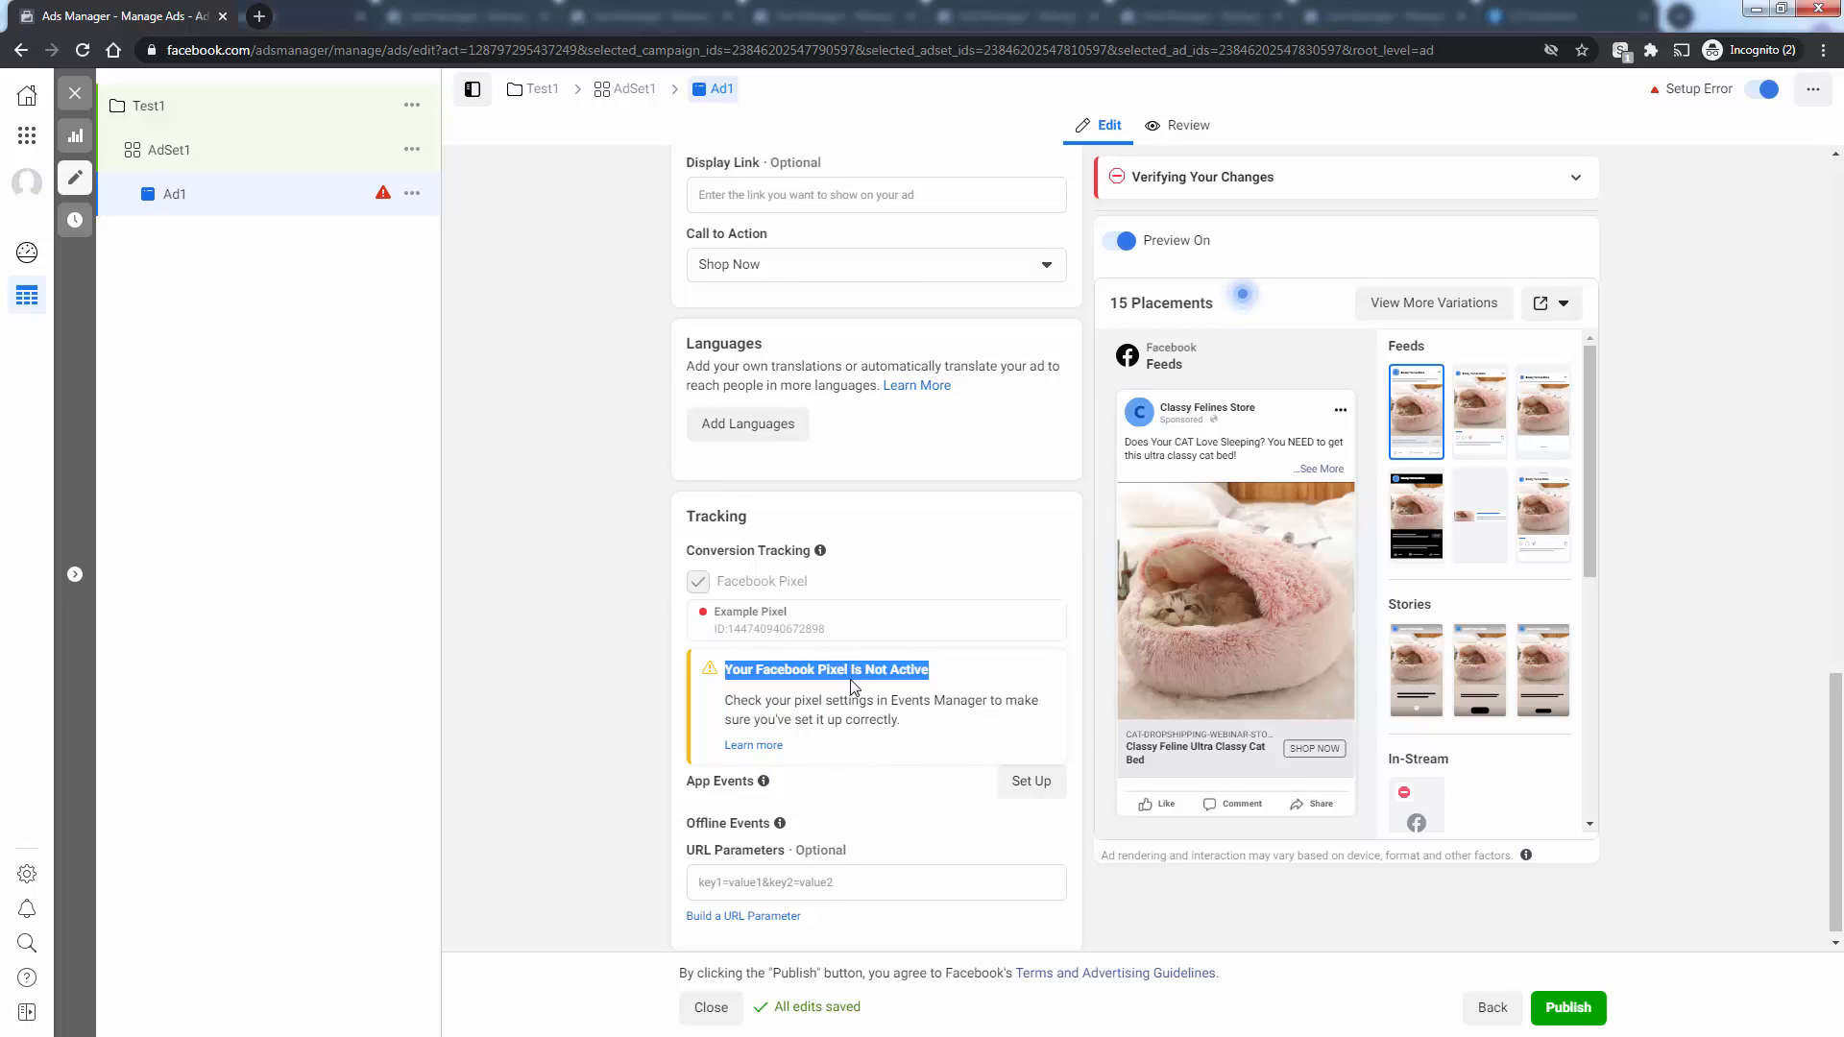
left_click(850, 684)
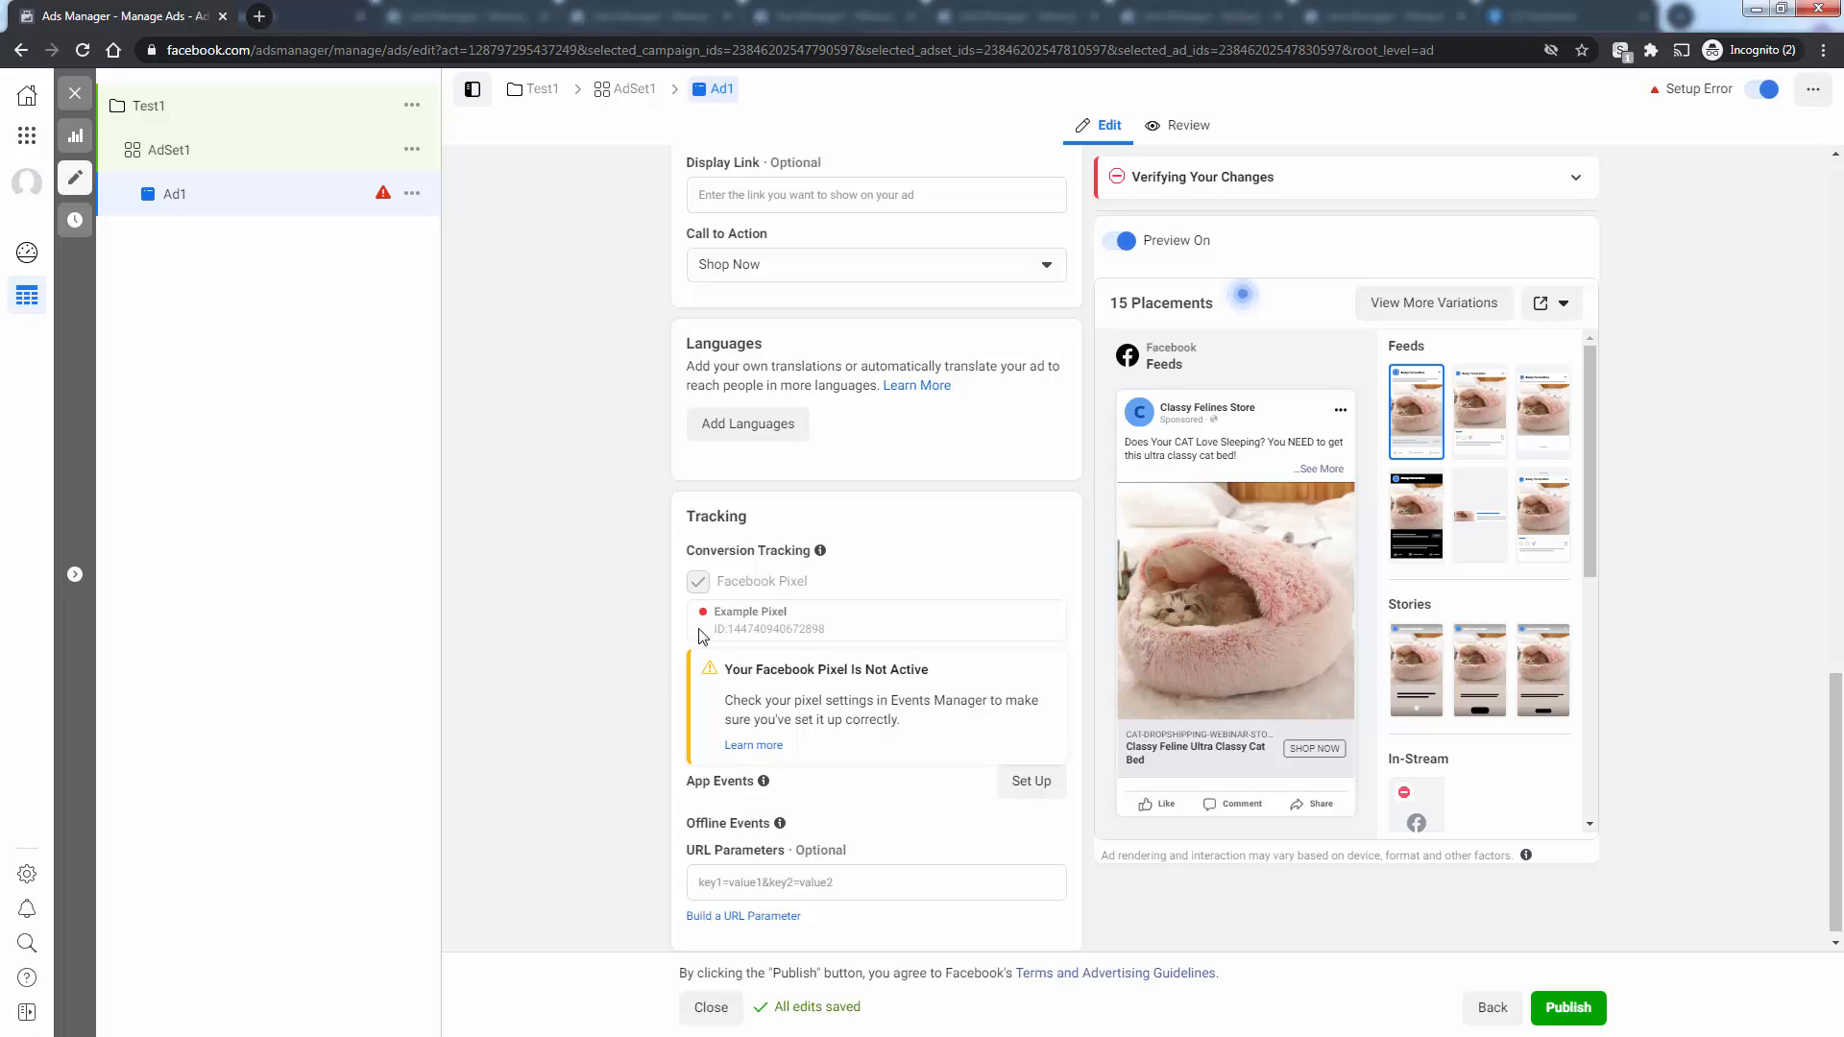
scroll(669, 660, "down", 1)
Step: Preview the cat bed ad in Instagram Feed, Facebook Marketplace and Facebook Video Feeds, ending on Facebook Feeds
scroll(661, 699, "up", 5)
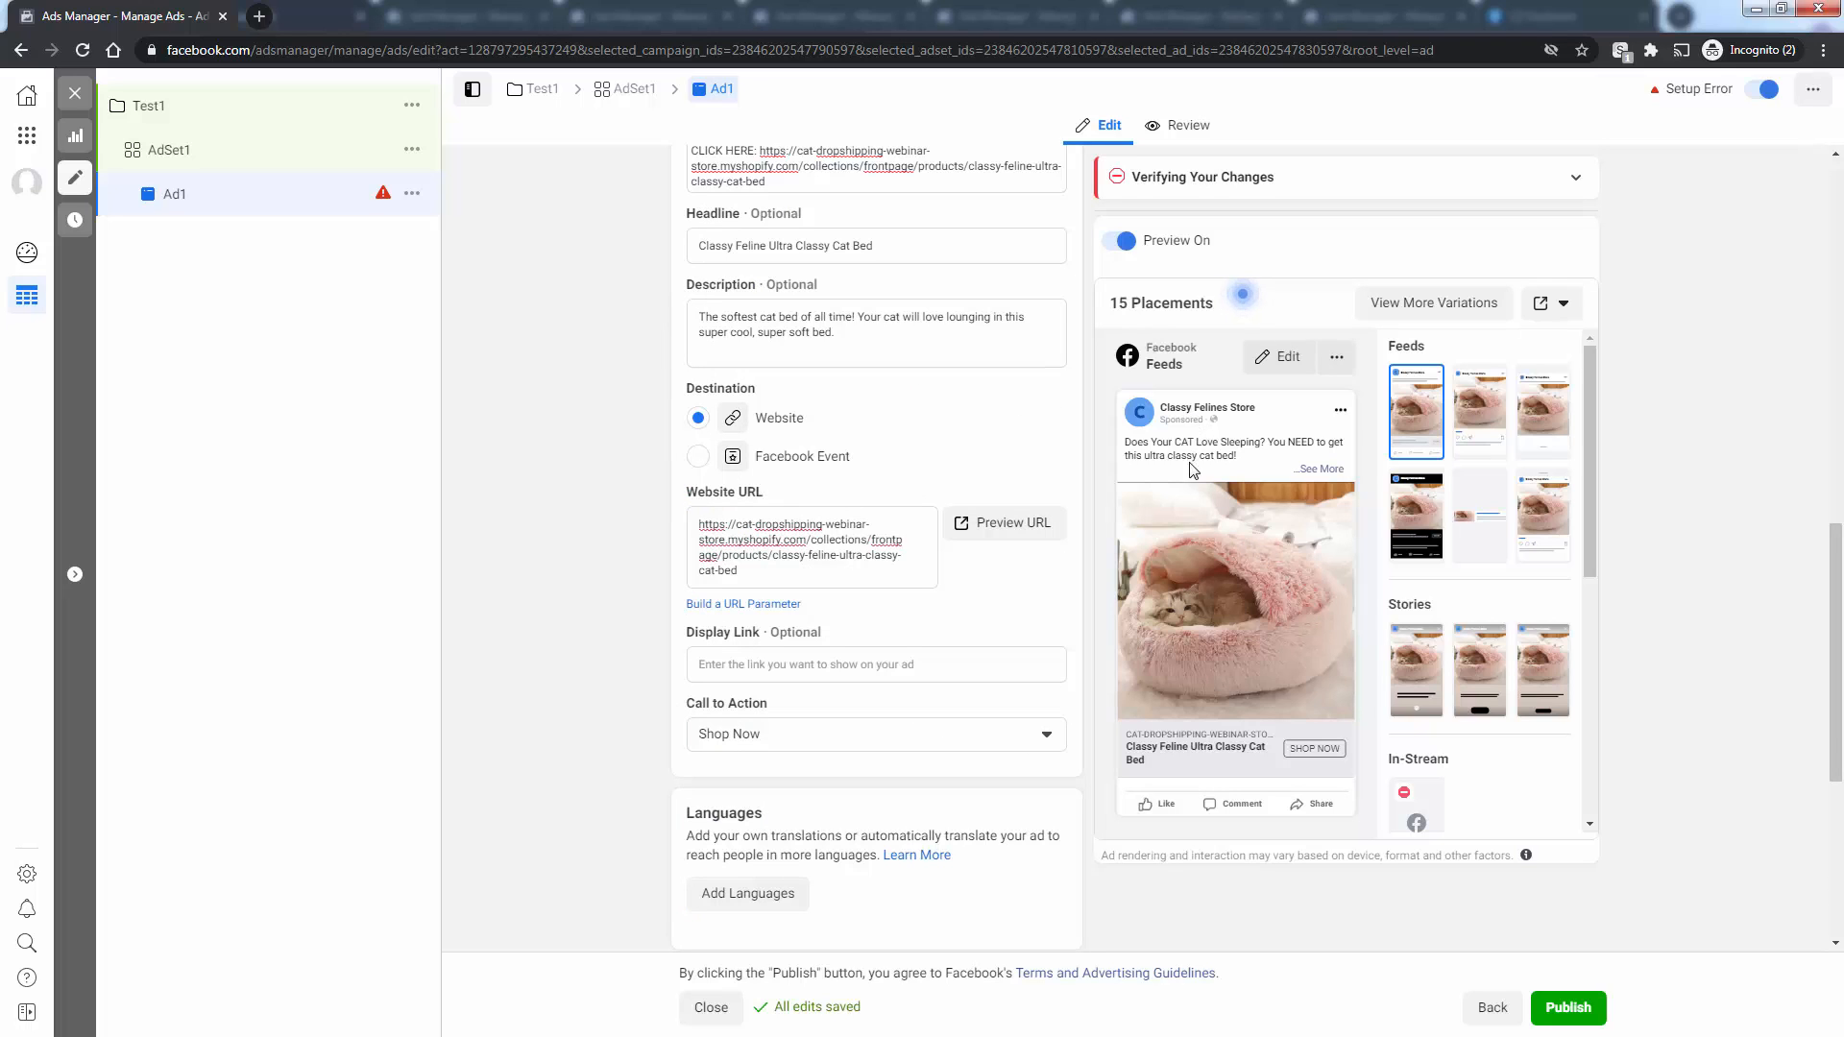
left_click(1471, 419)
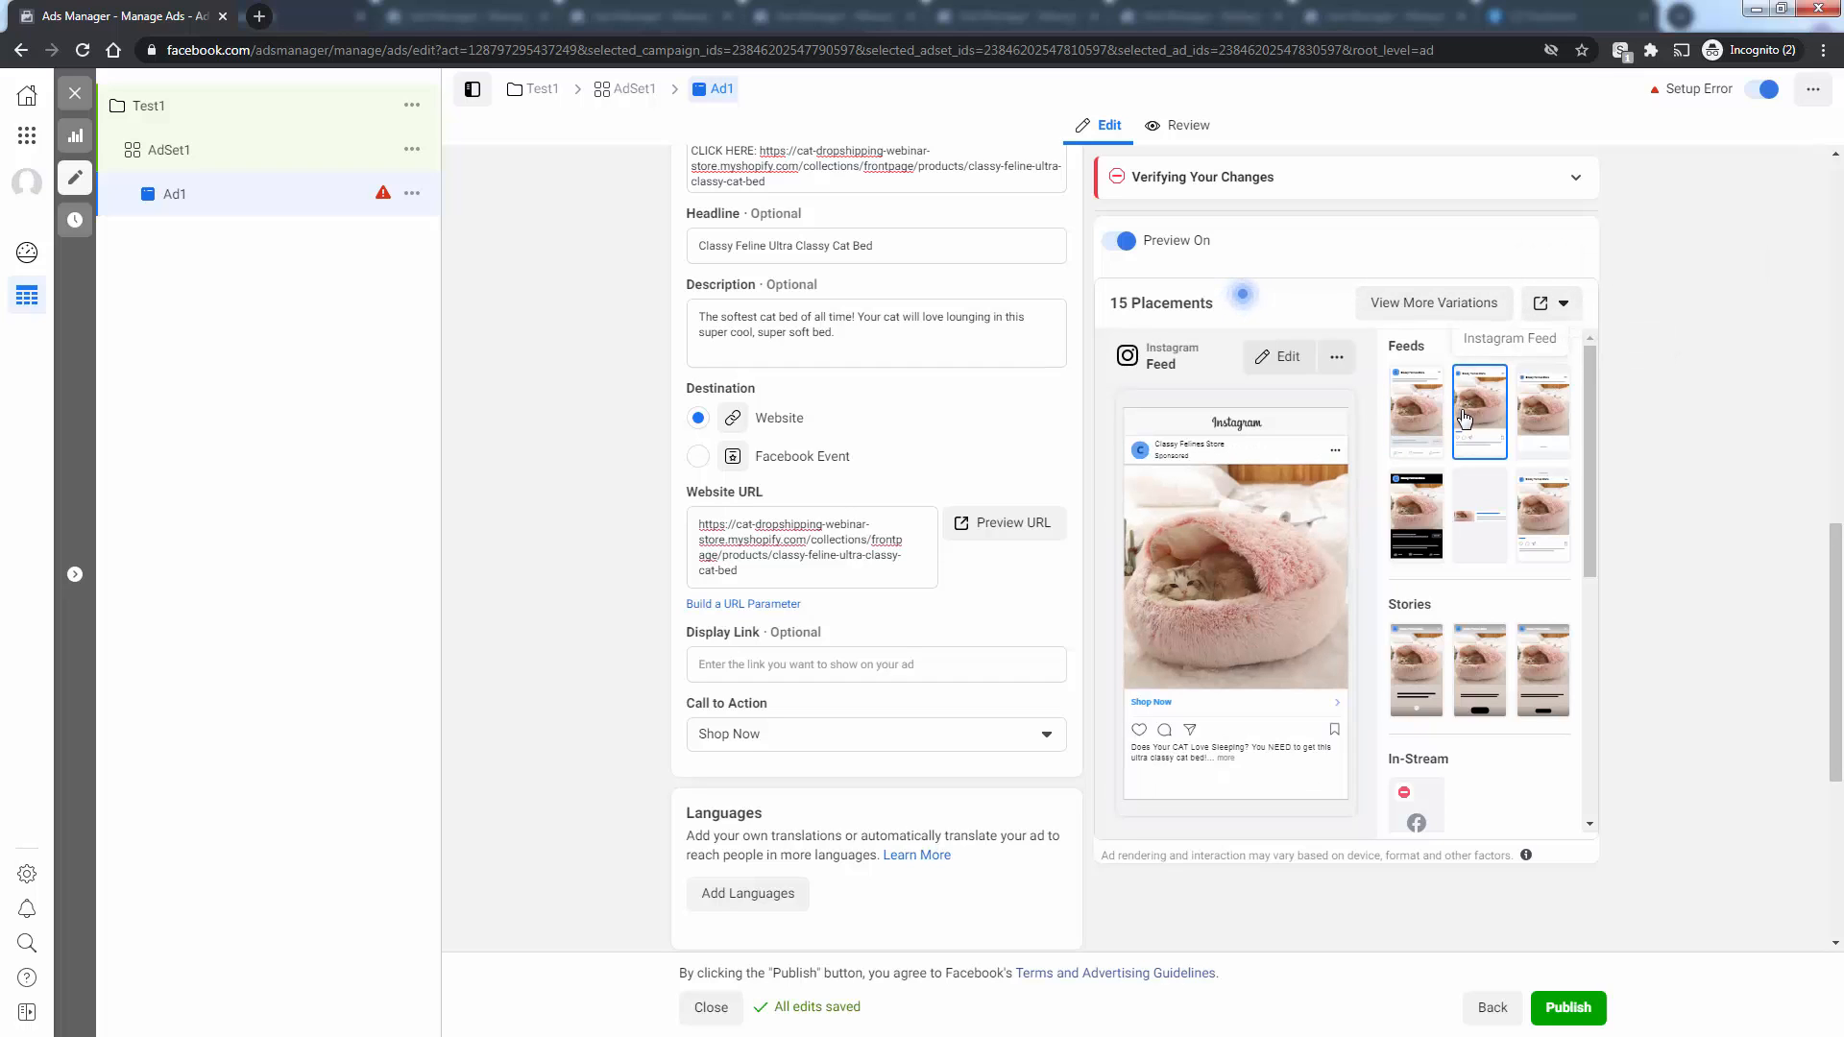
left_click(1538, 429)
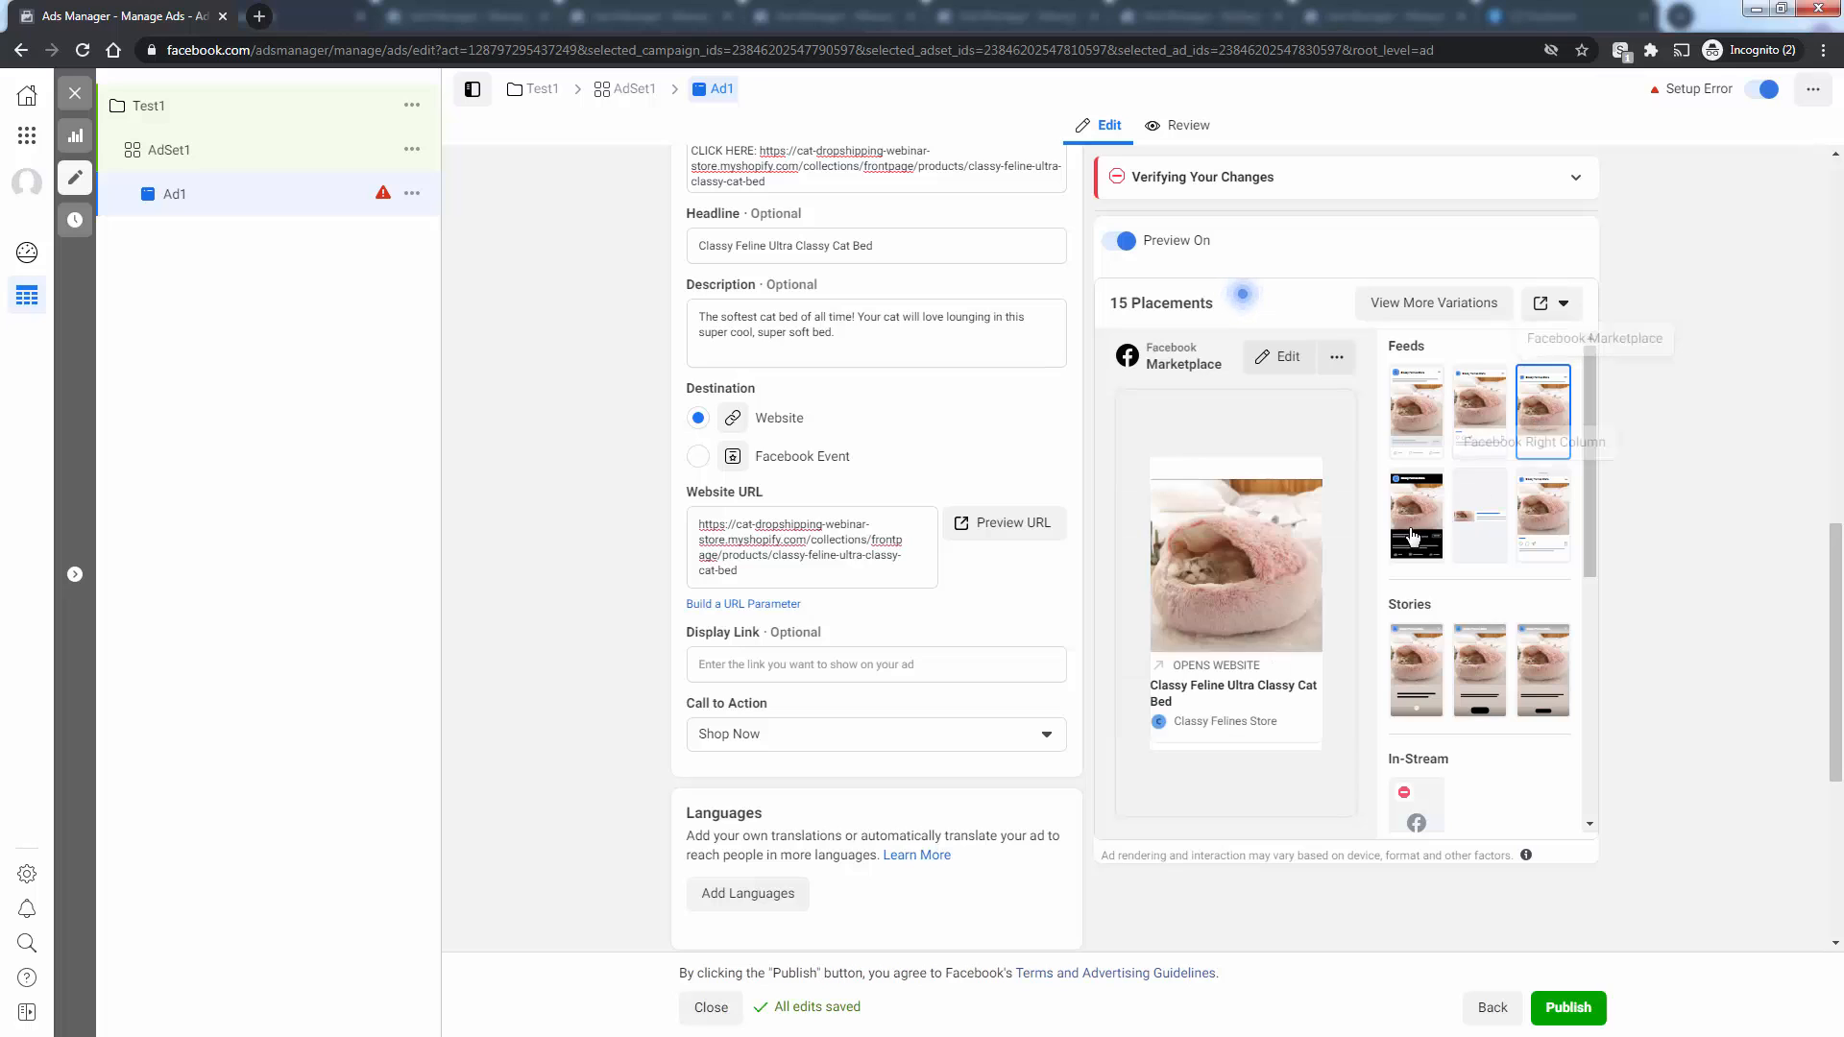
left_click(1412, 535)
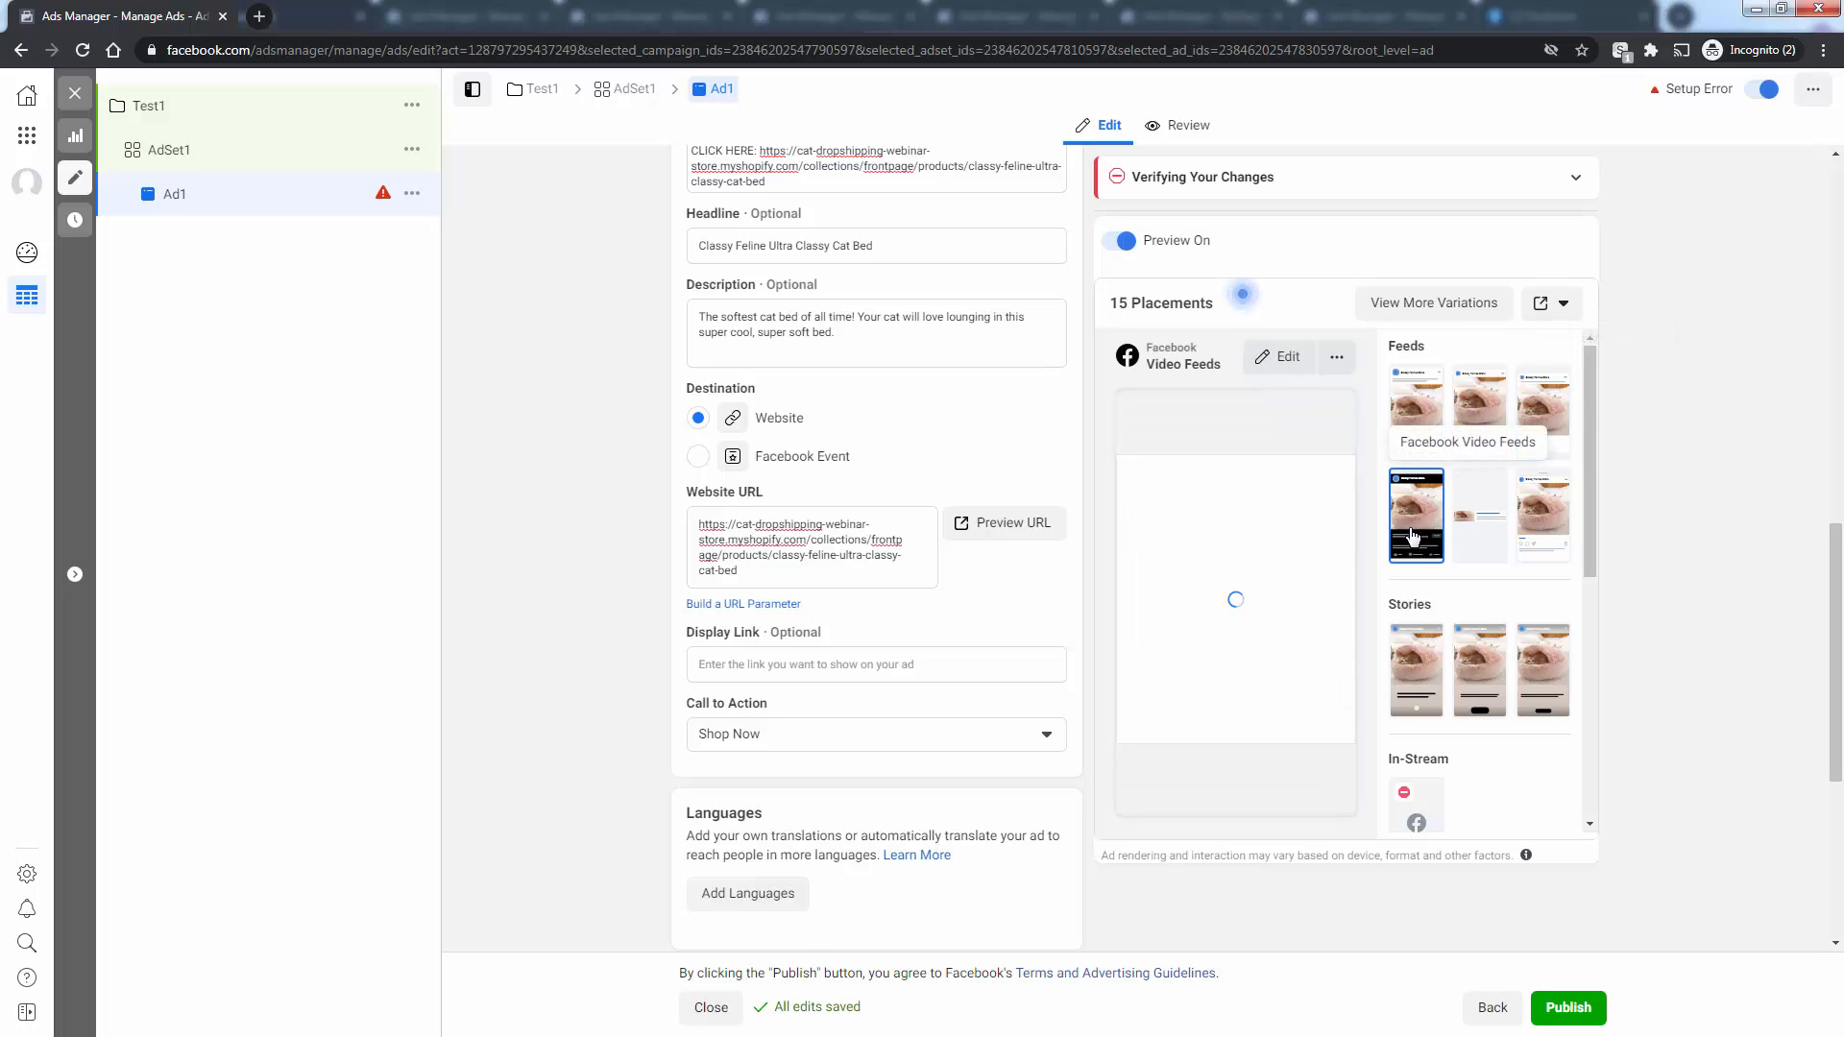
left_click(1401, 404)
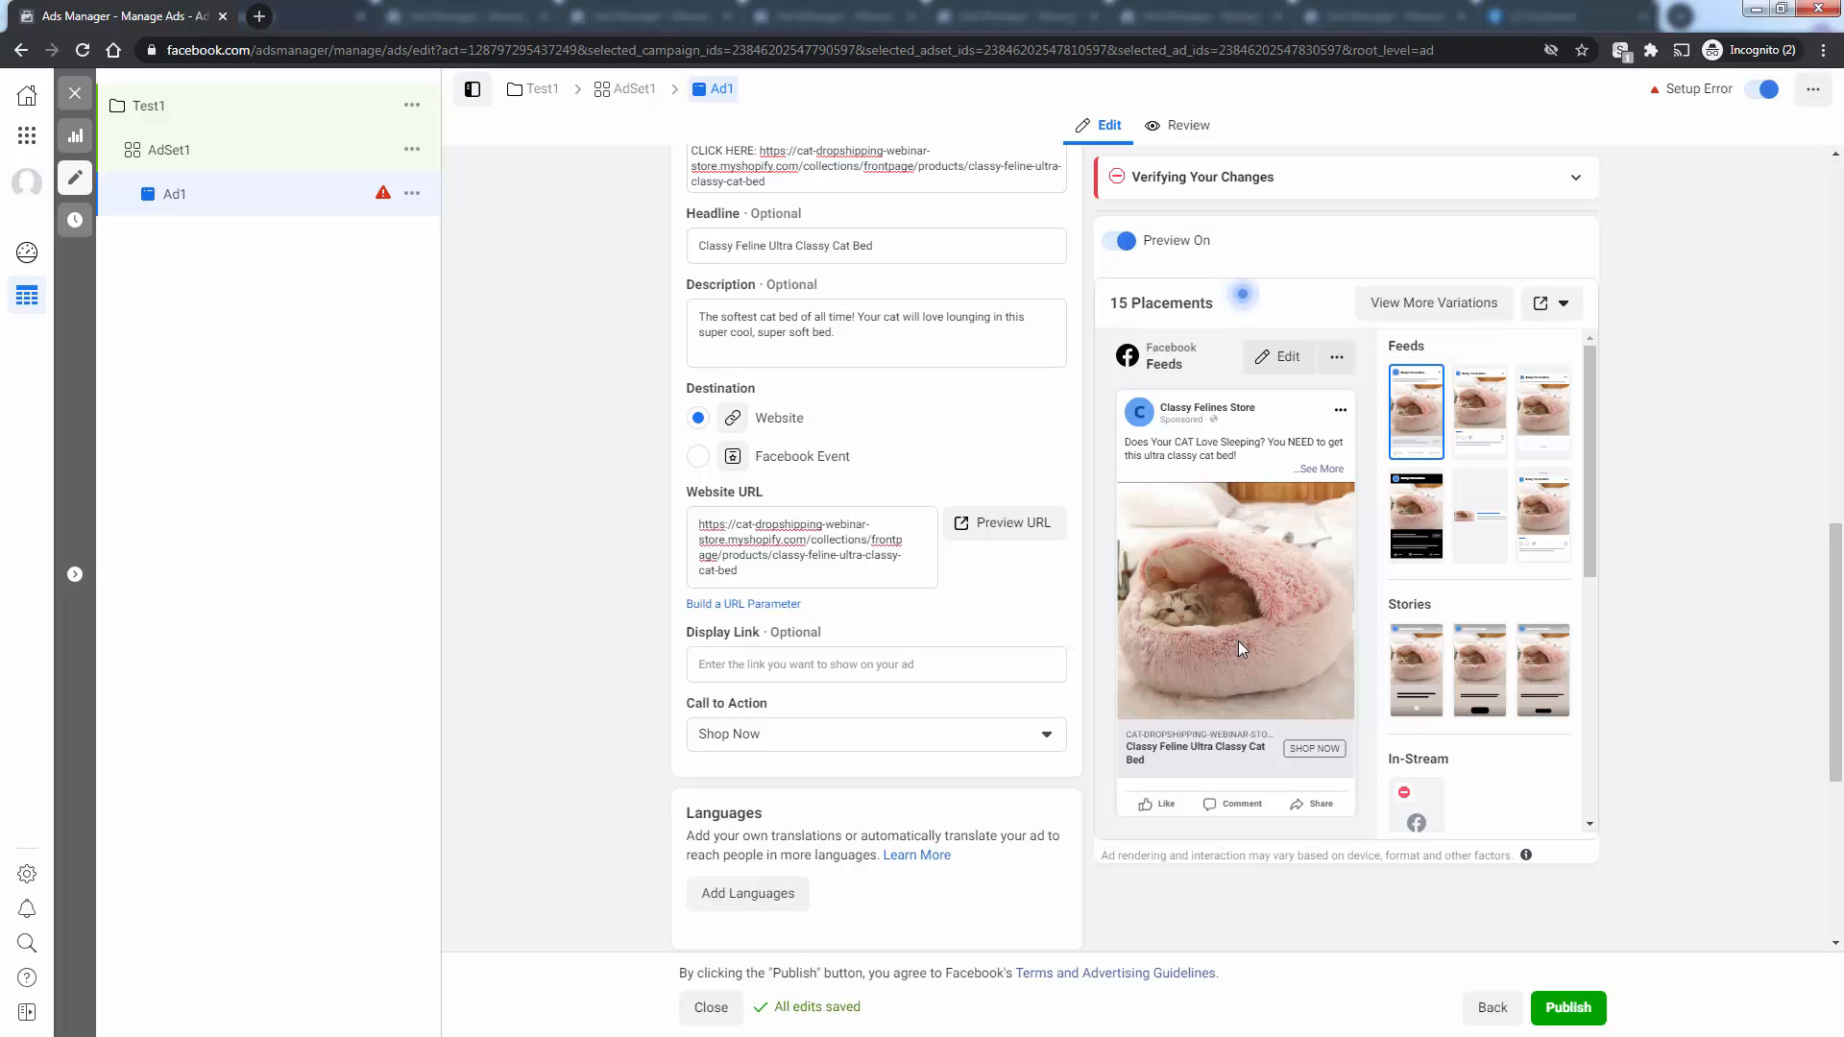
Step: Review the settings of Ad1, the Test1 campaign and AdSet1, down to the ad set's placements and optimization
scroll(1241, 642, "down", 2)
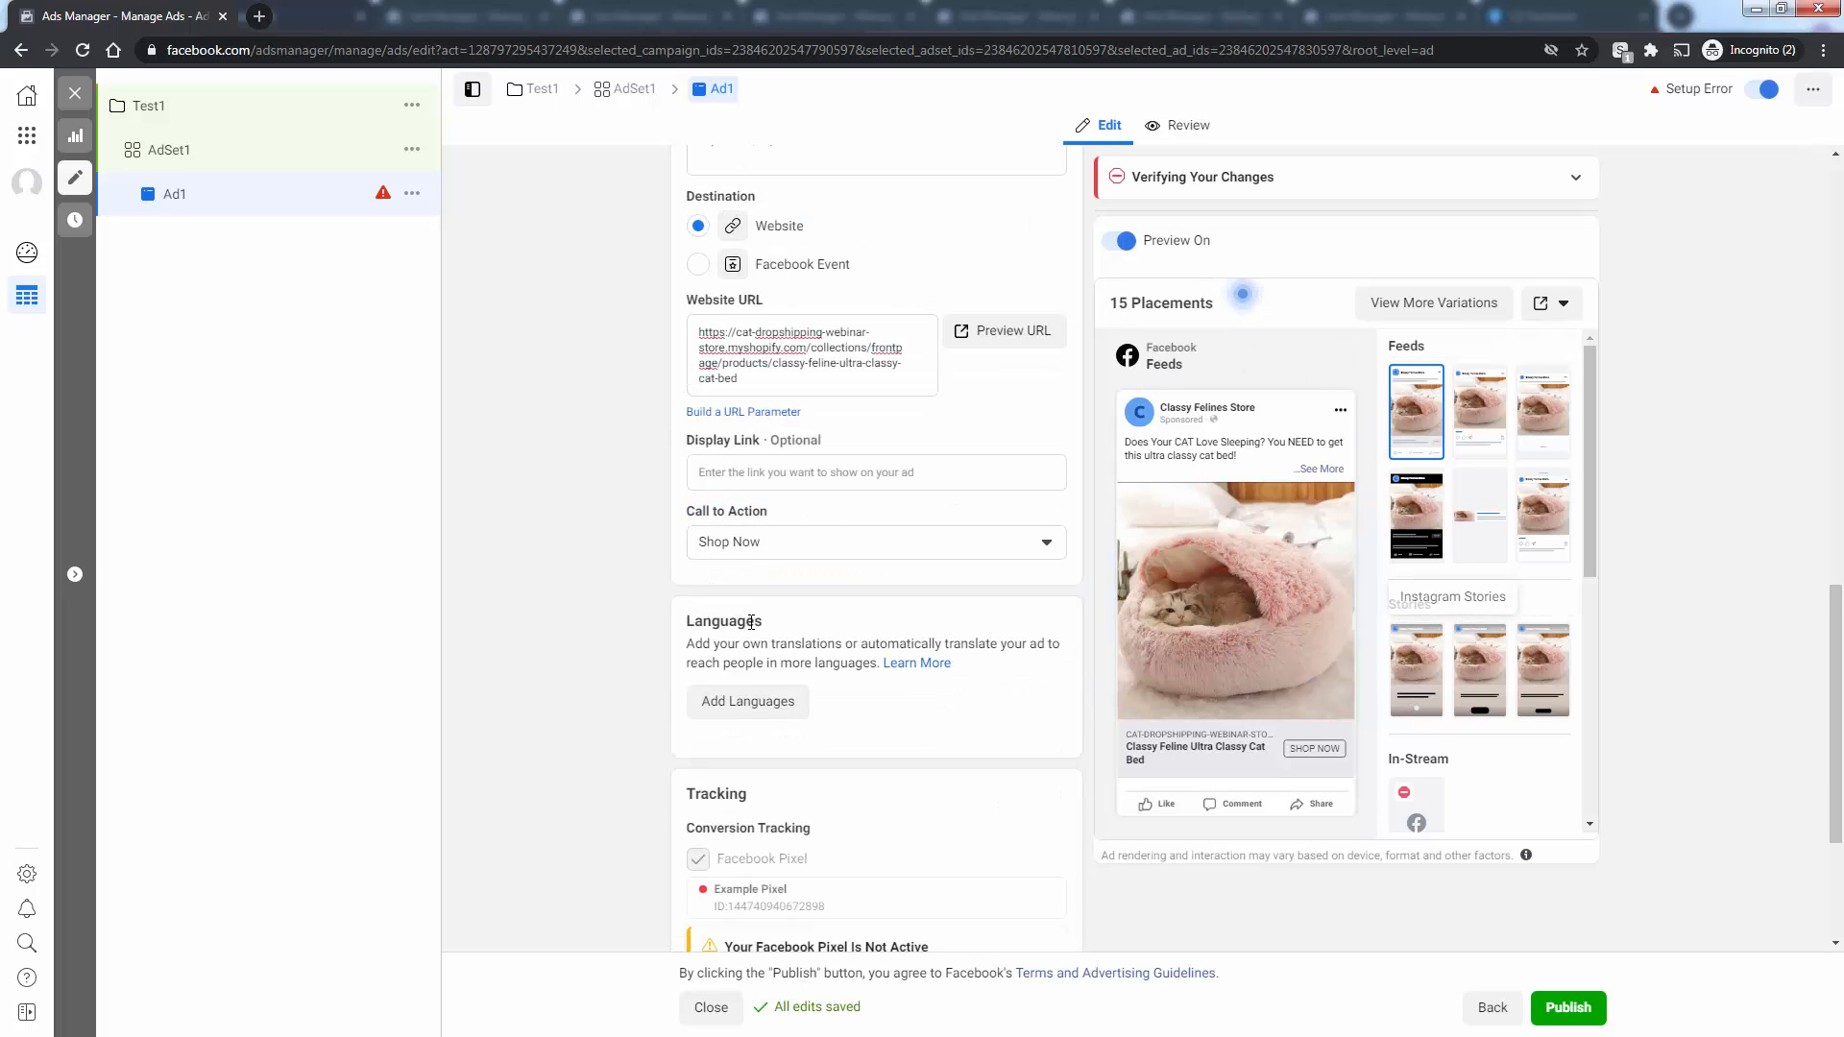
scroll(751, 621, "up", 4)
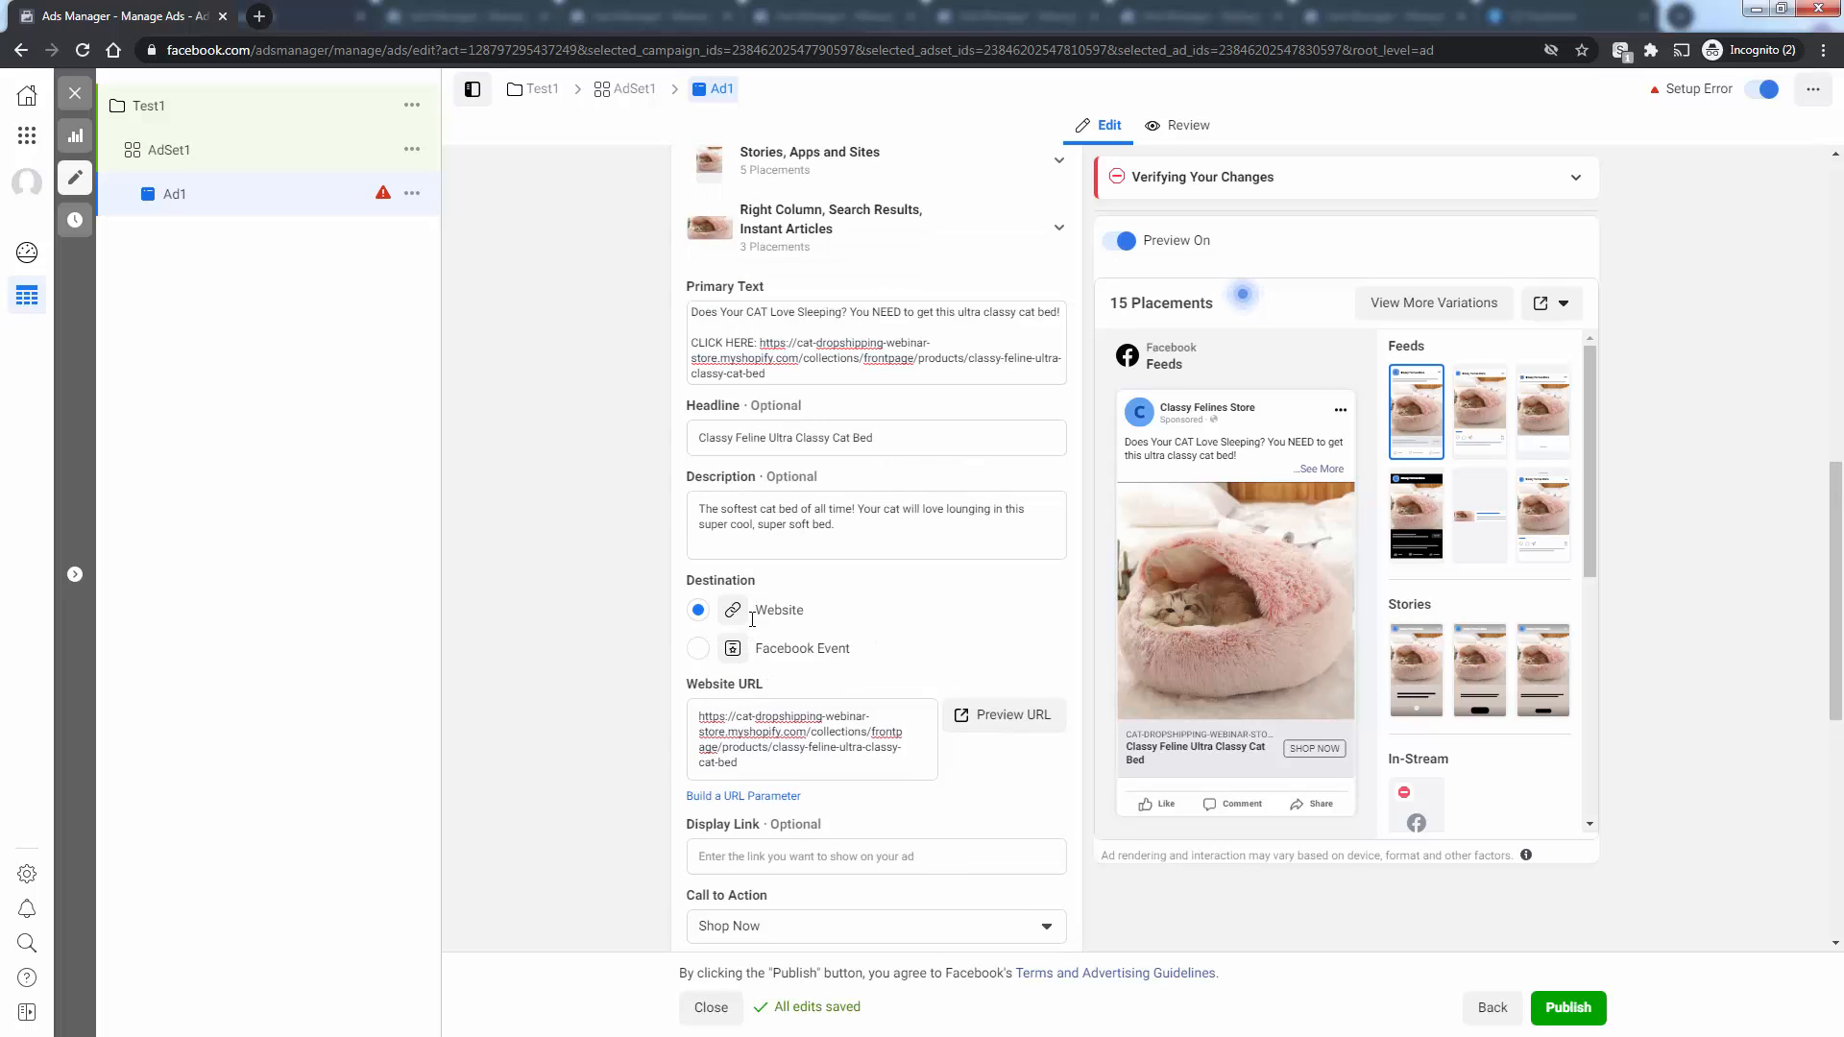
scroll(575, 691, "up", 10)
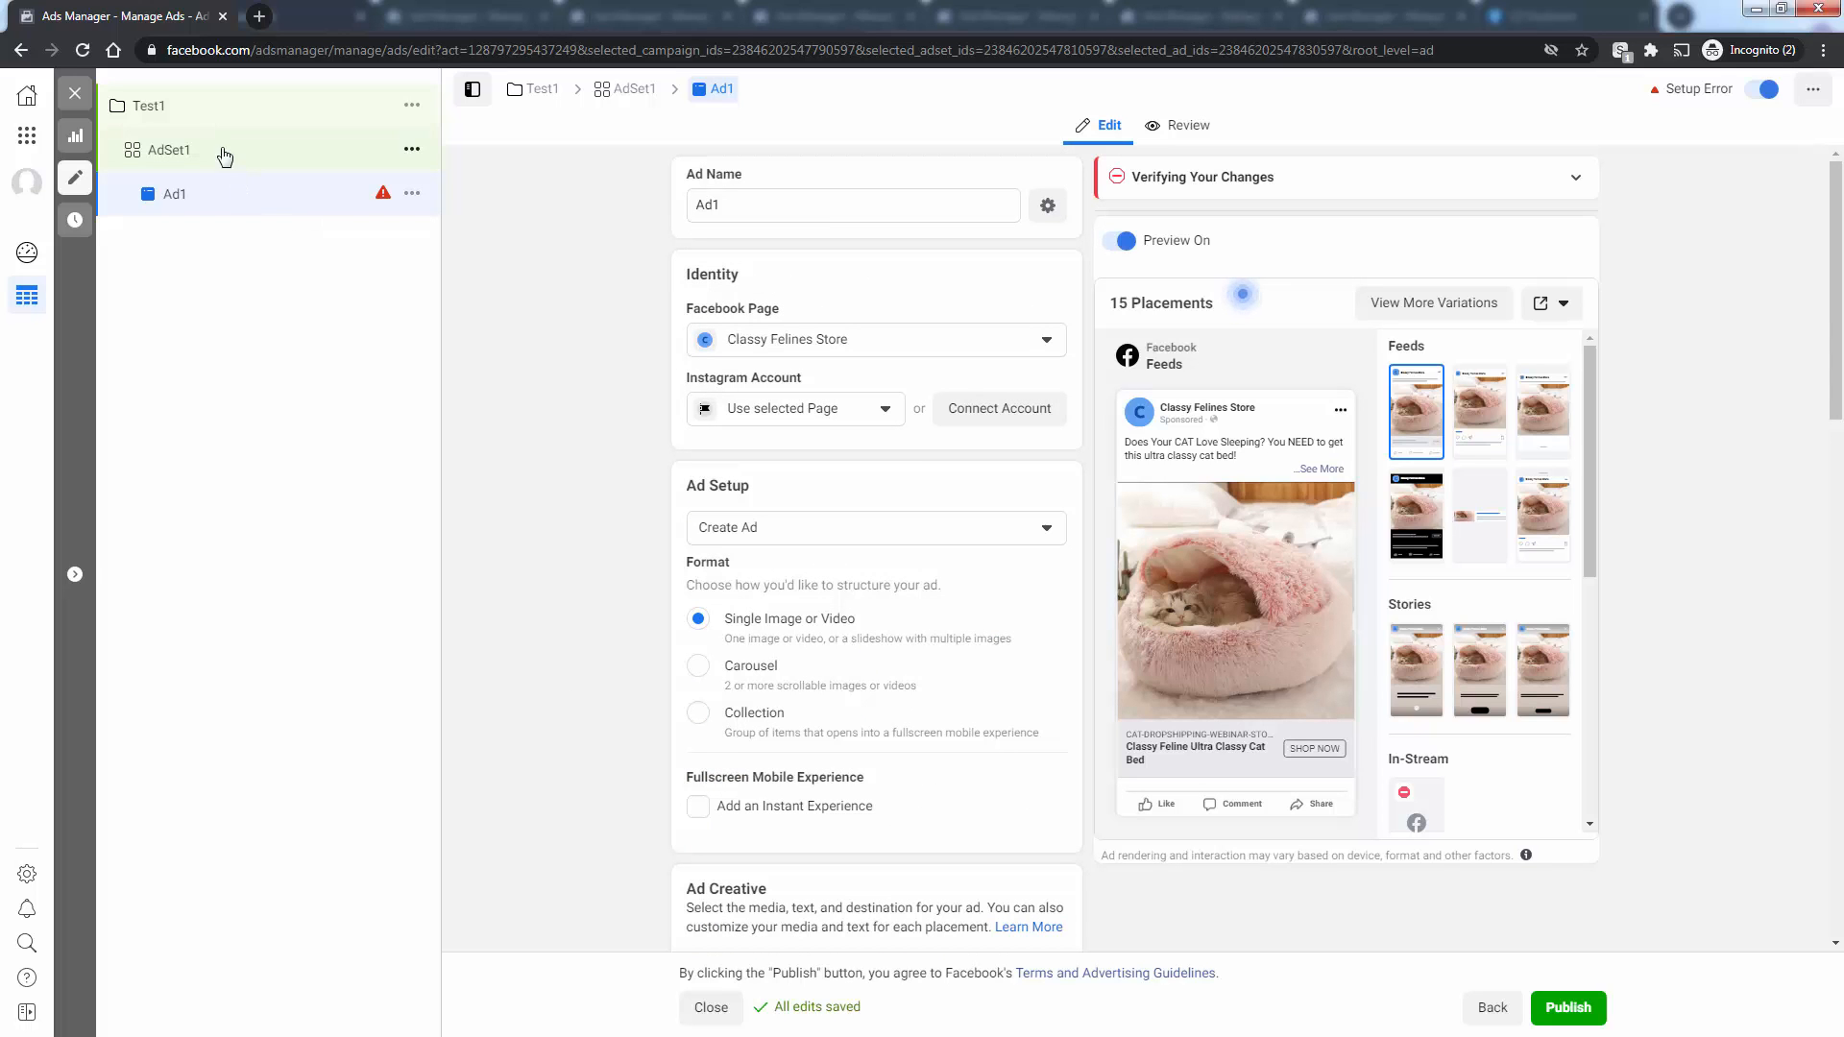
left_click(213, 108)
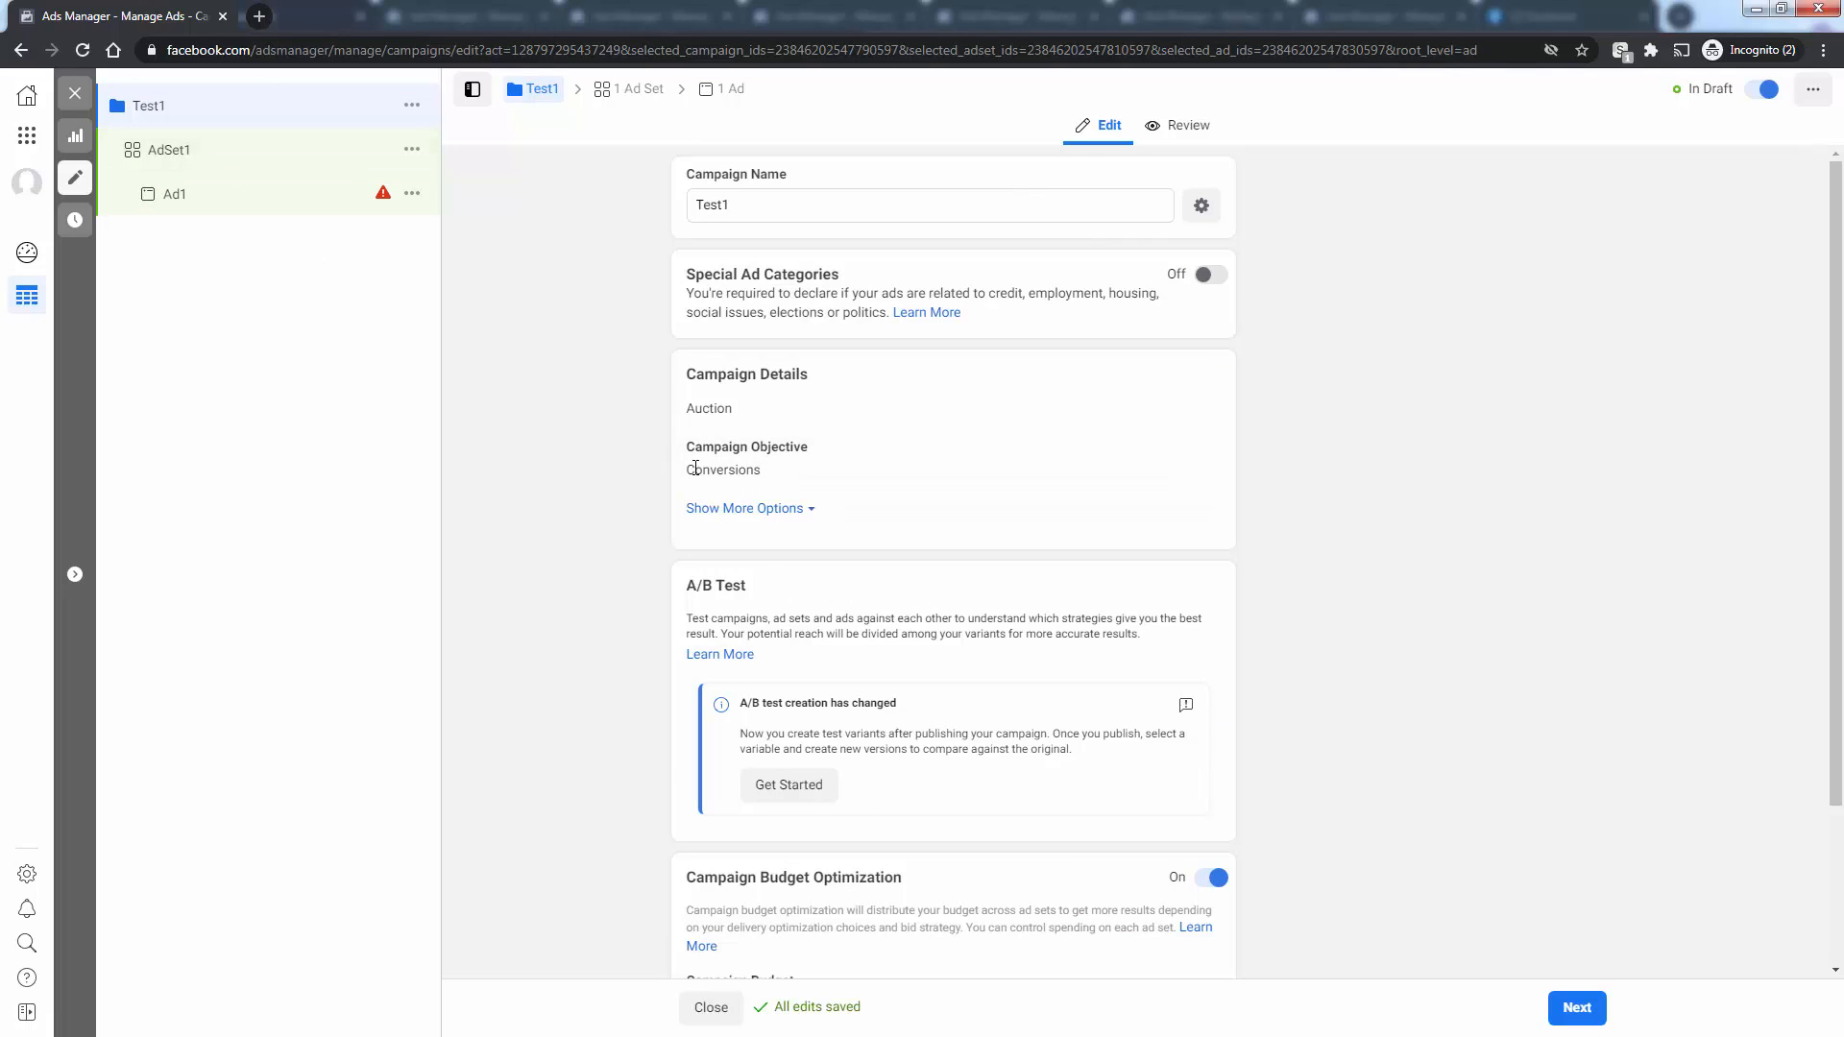
left_click(232, 160)
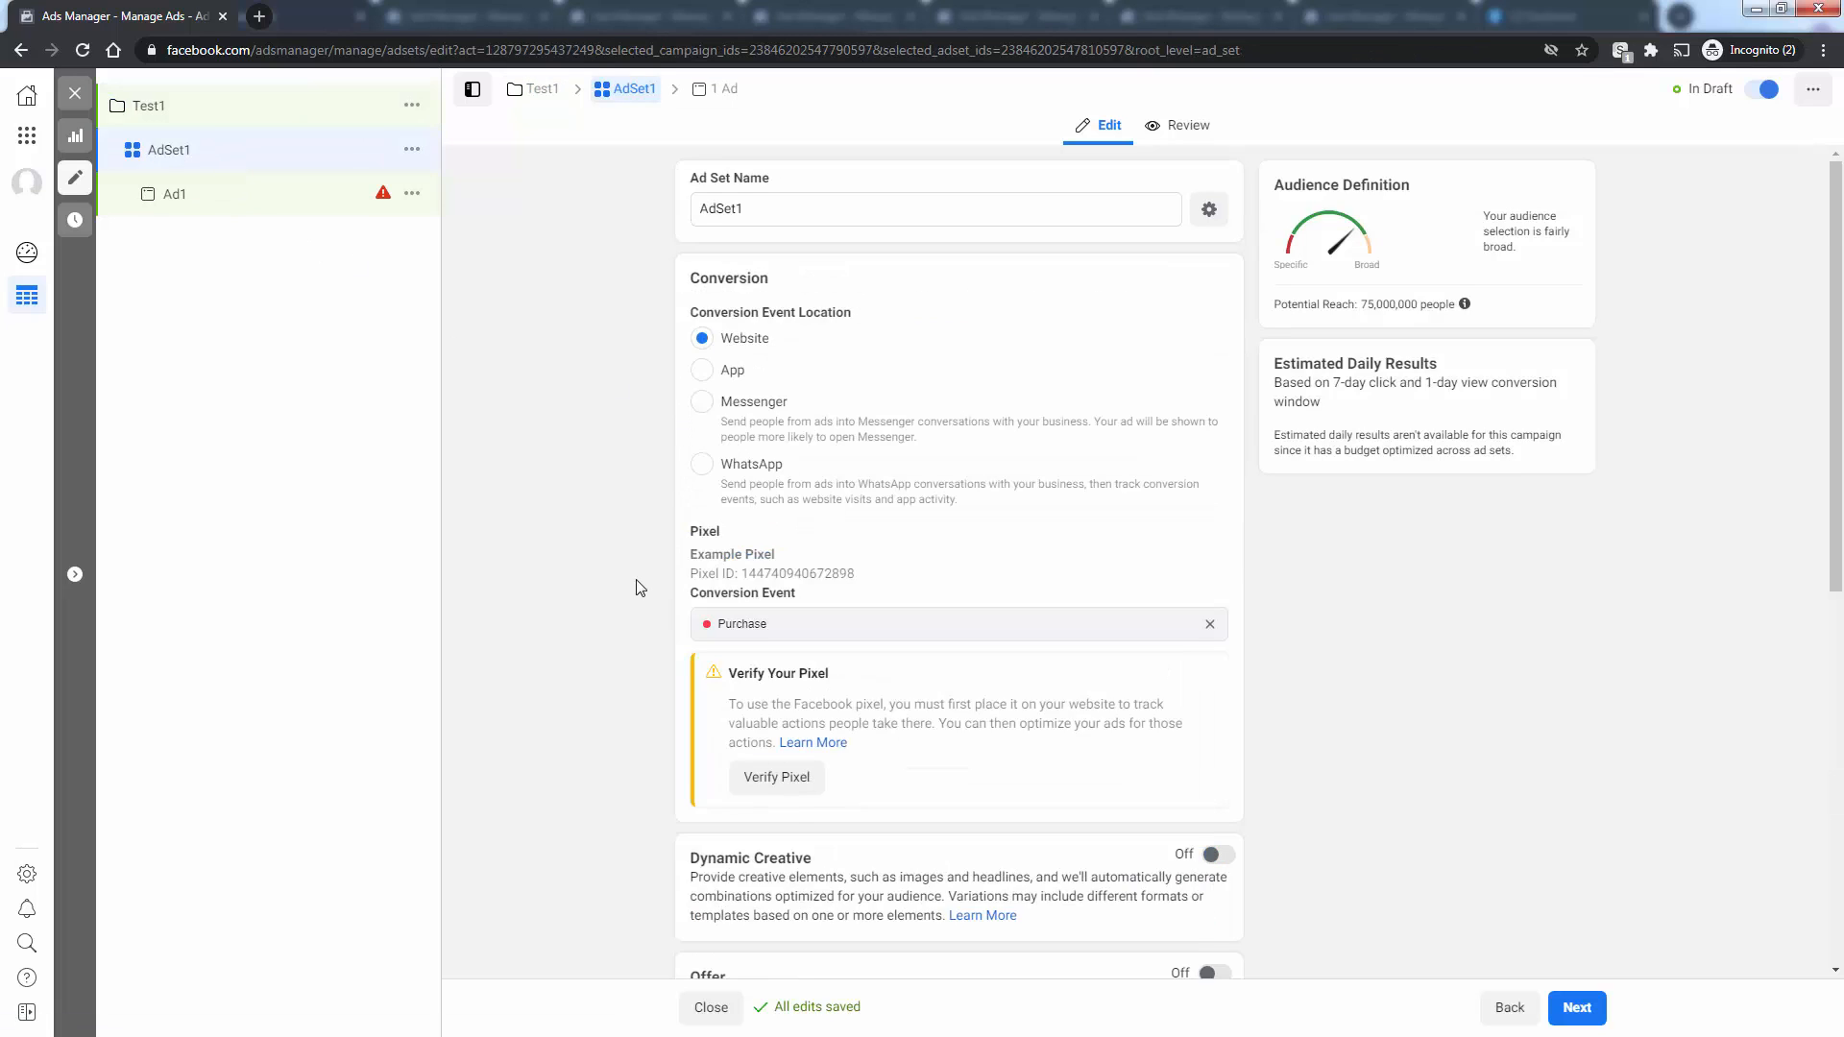
scroll(639, 583, "down", 5)
scroll(640, 579, "down", 4)
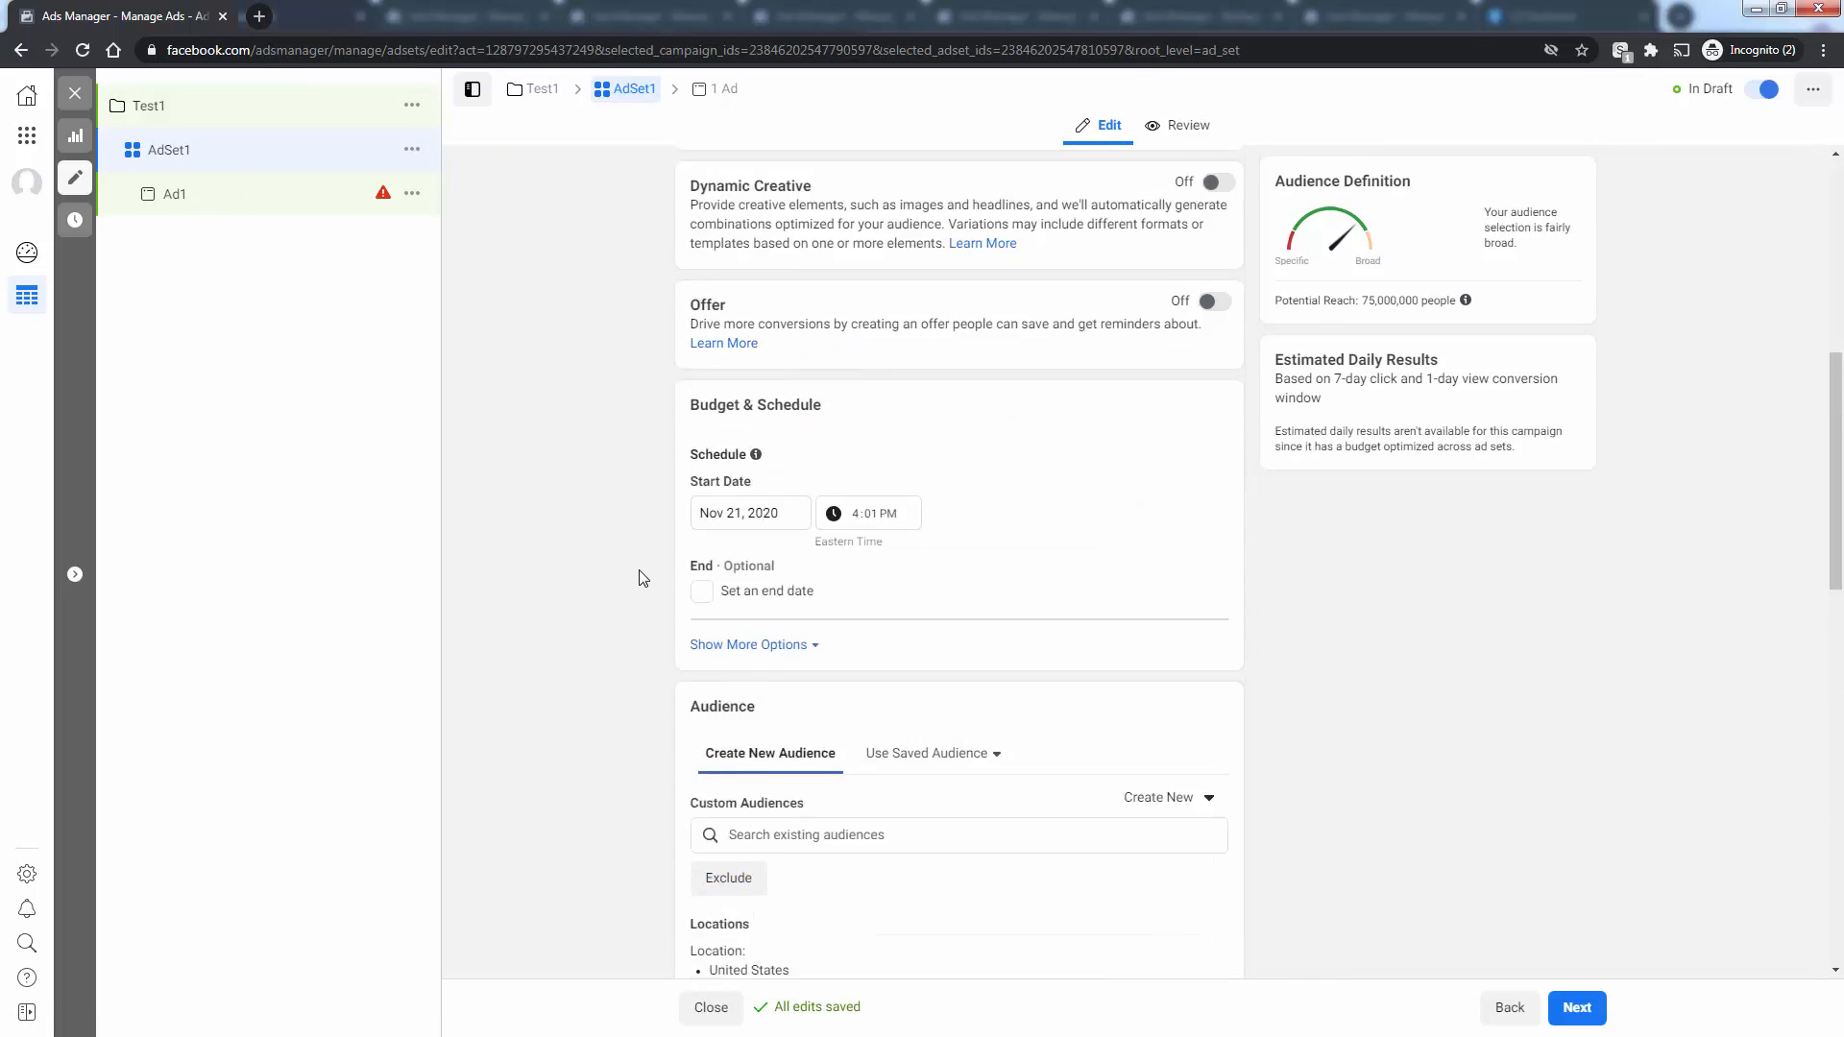
scroll(641, 577, "down", 4)
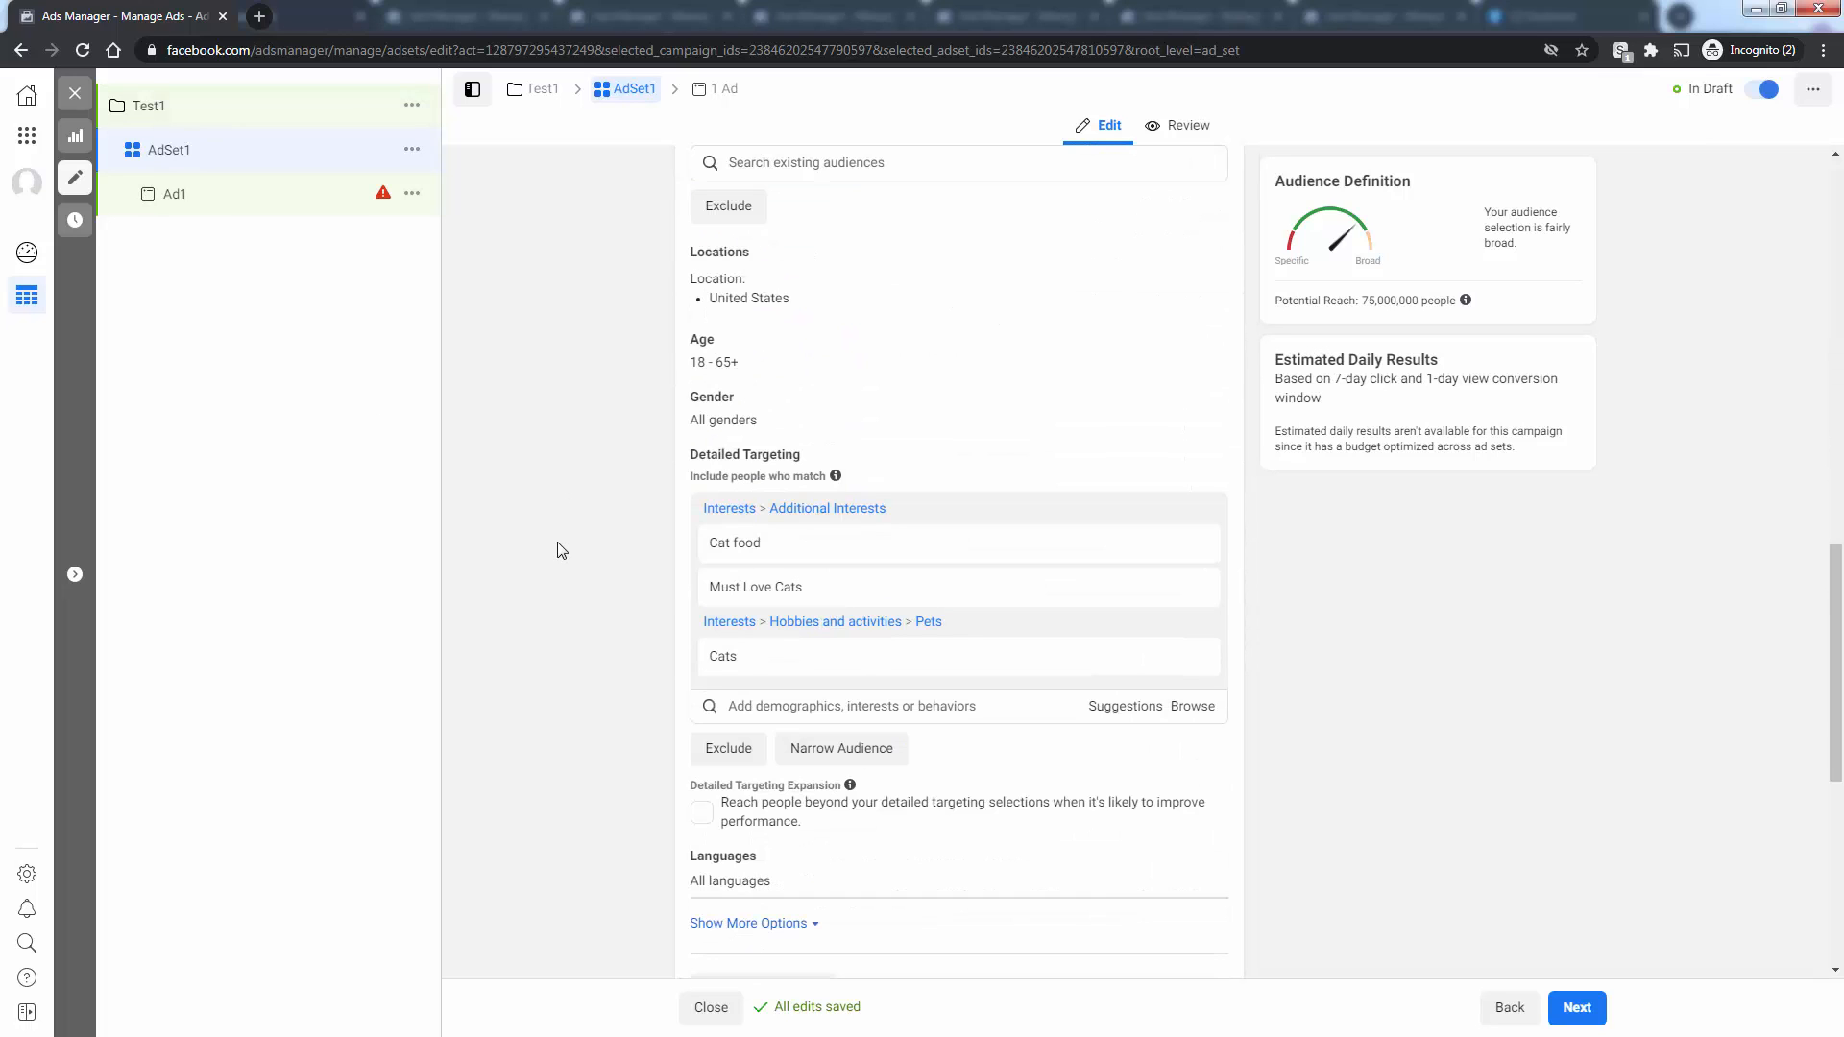
scroll(559, 548, "down", 6)
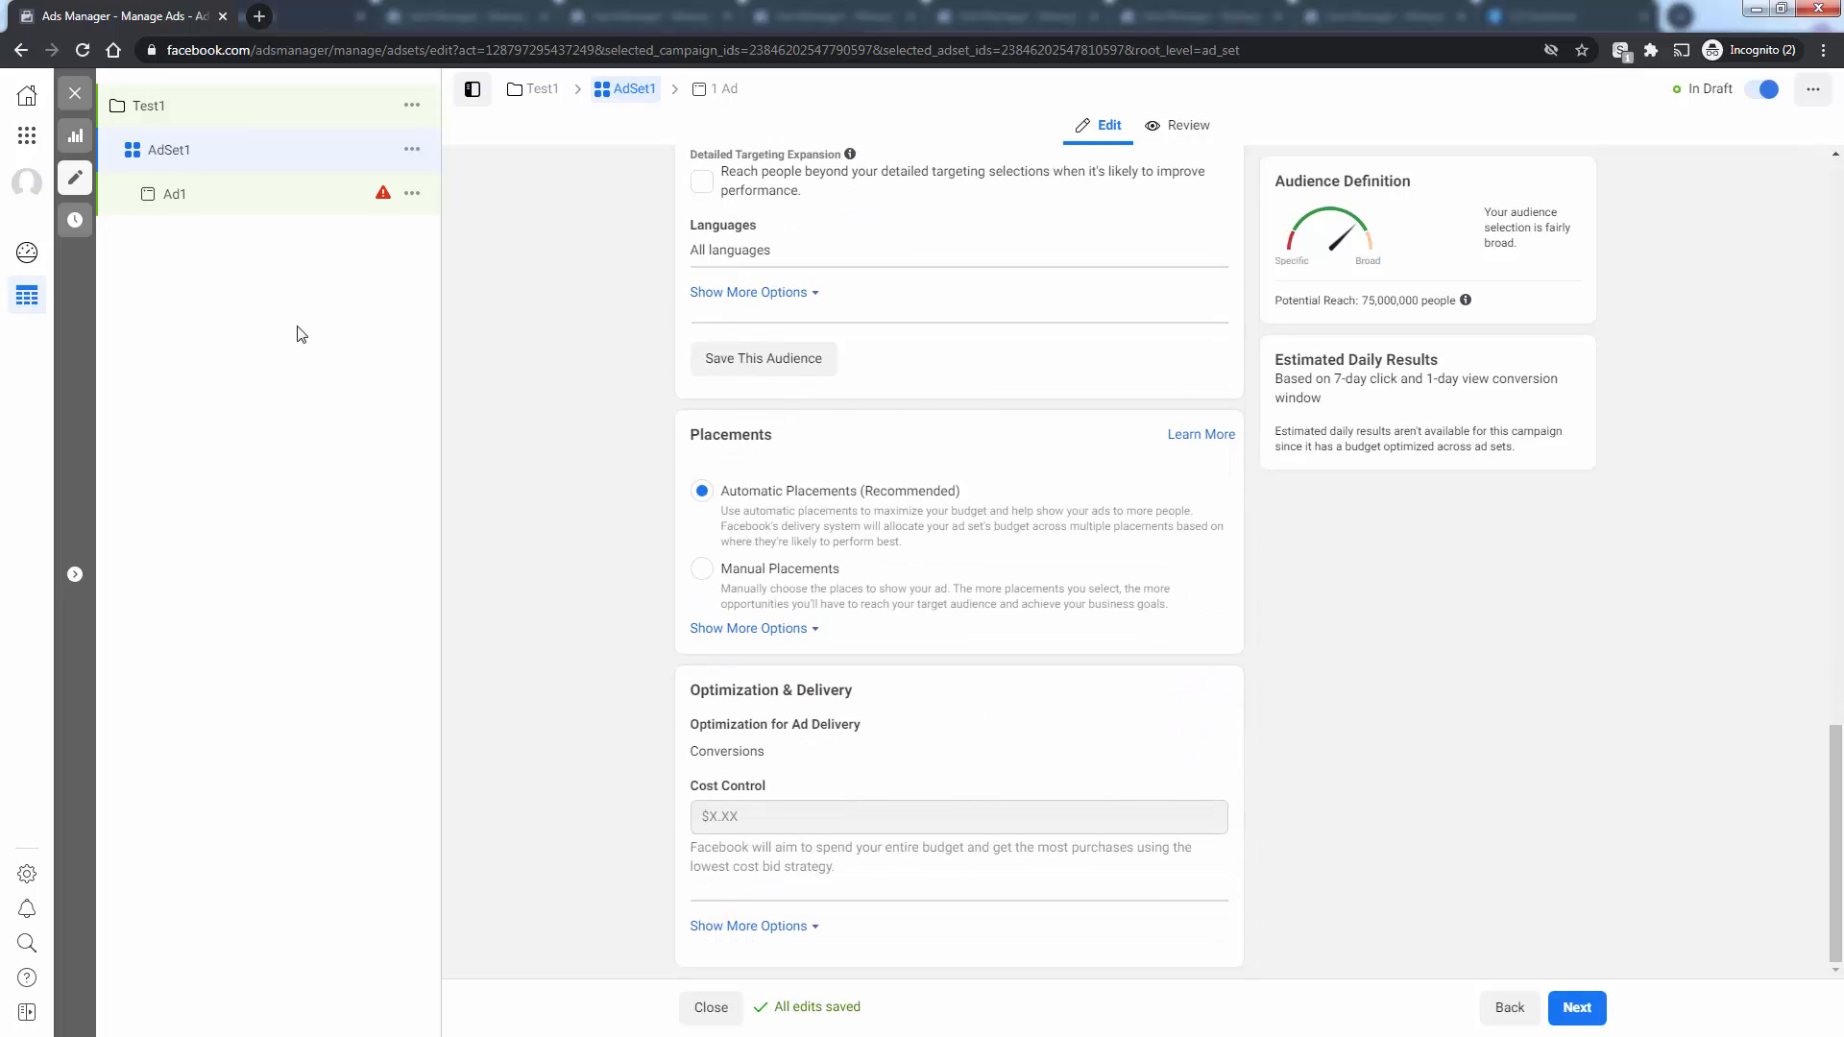
Step: Look over Ad1's setup, ad creative and Facebook Feeds preview
left_click(235, 191)
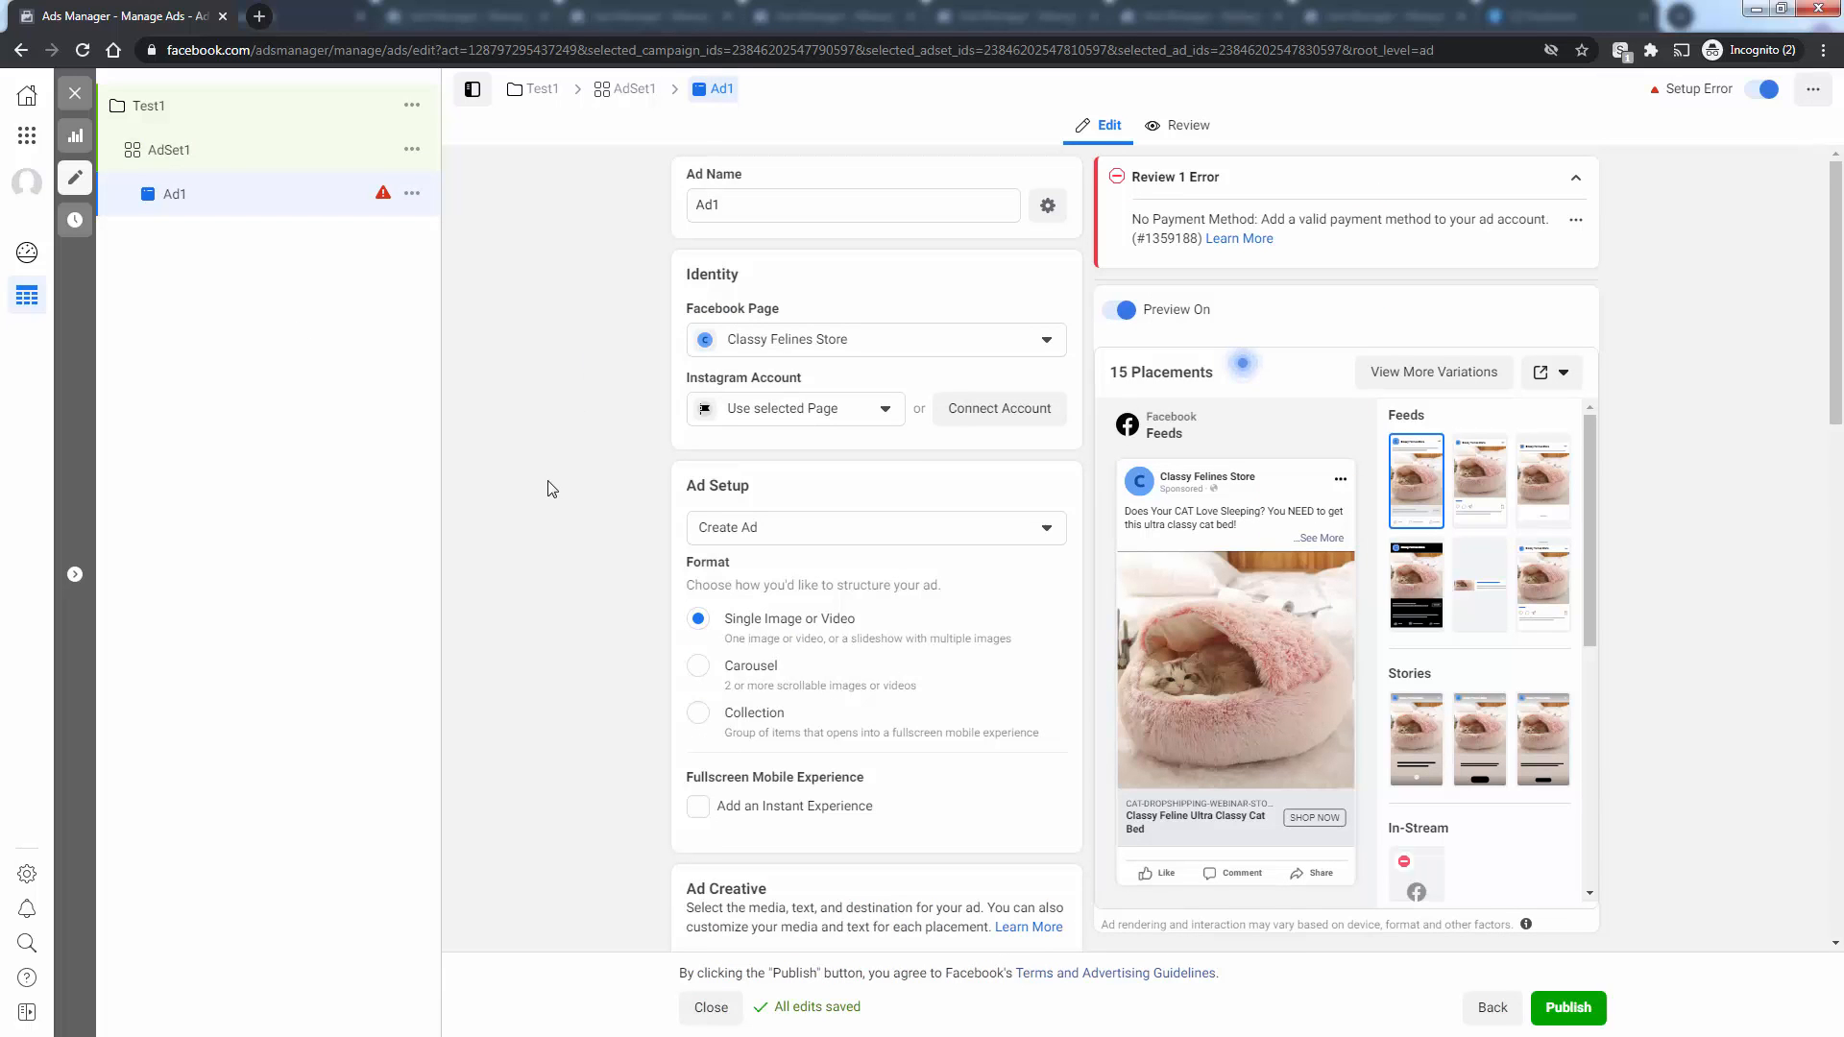
scroll(552, 478, "down", 1)
scroll(554, 478, "down", 2)
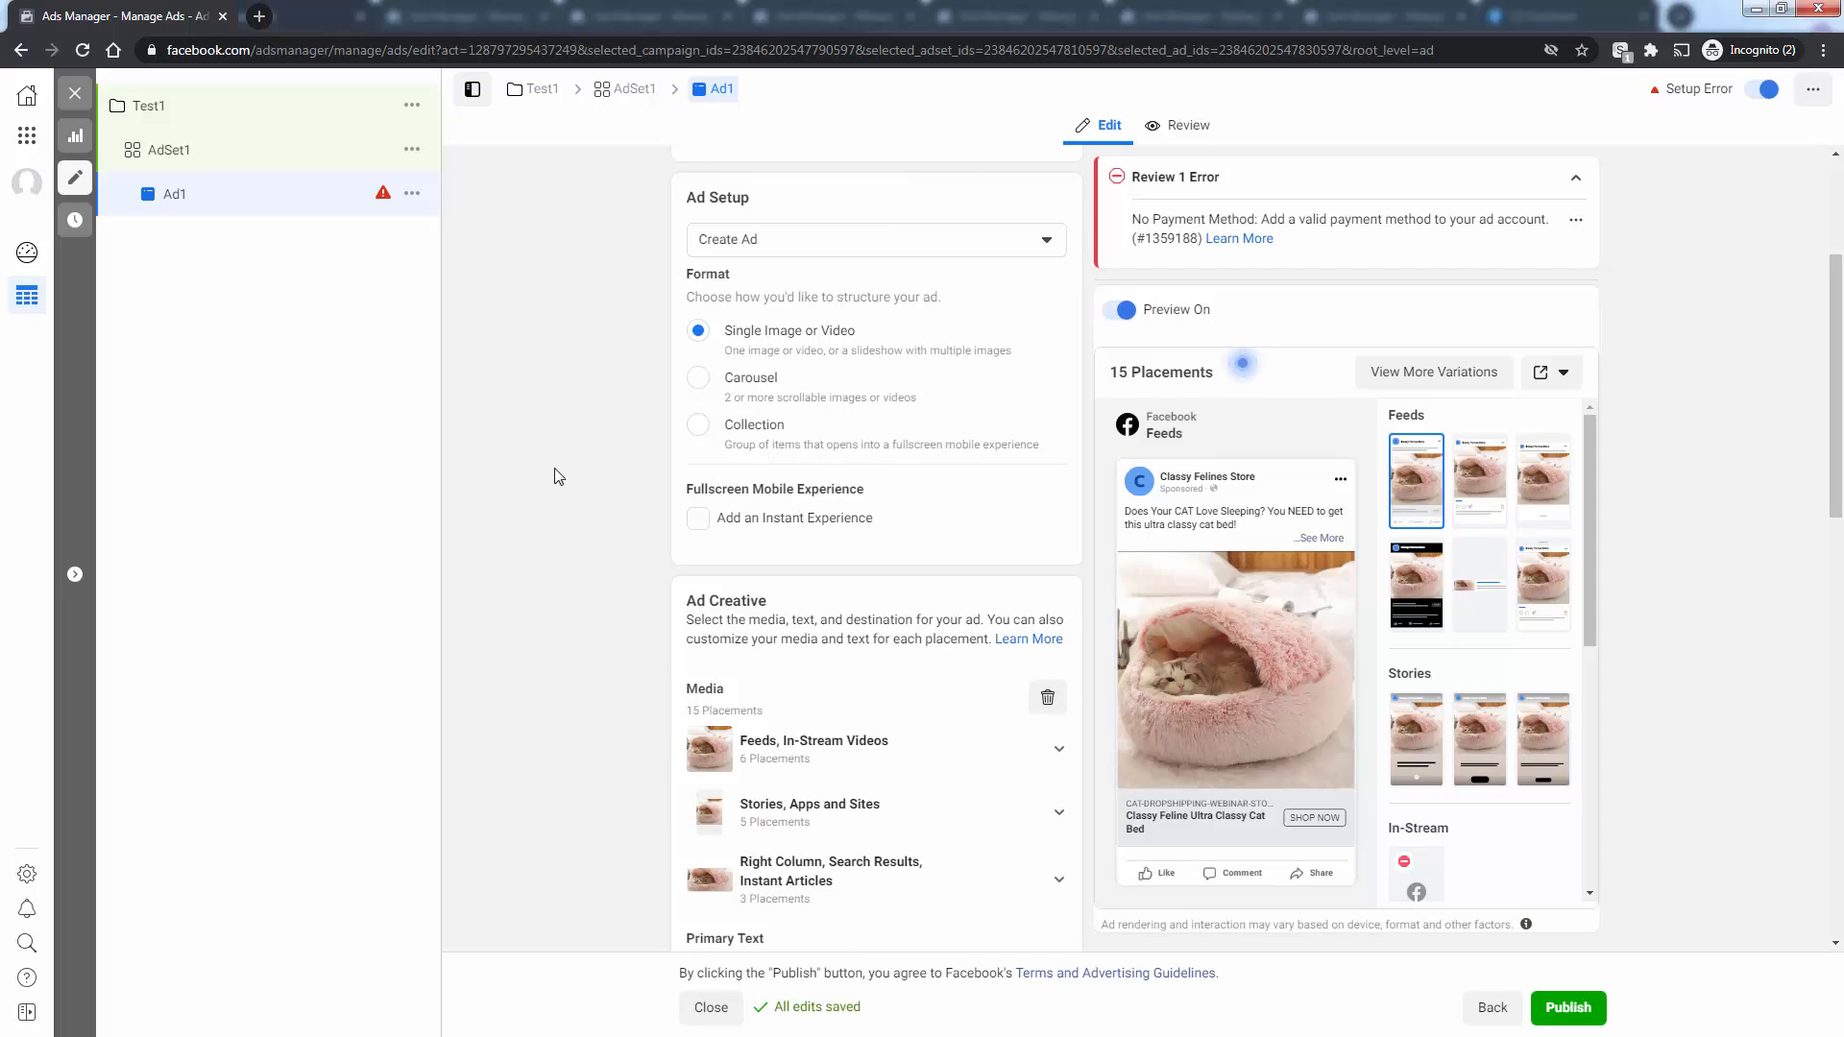
mouse_move(1198, 519)
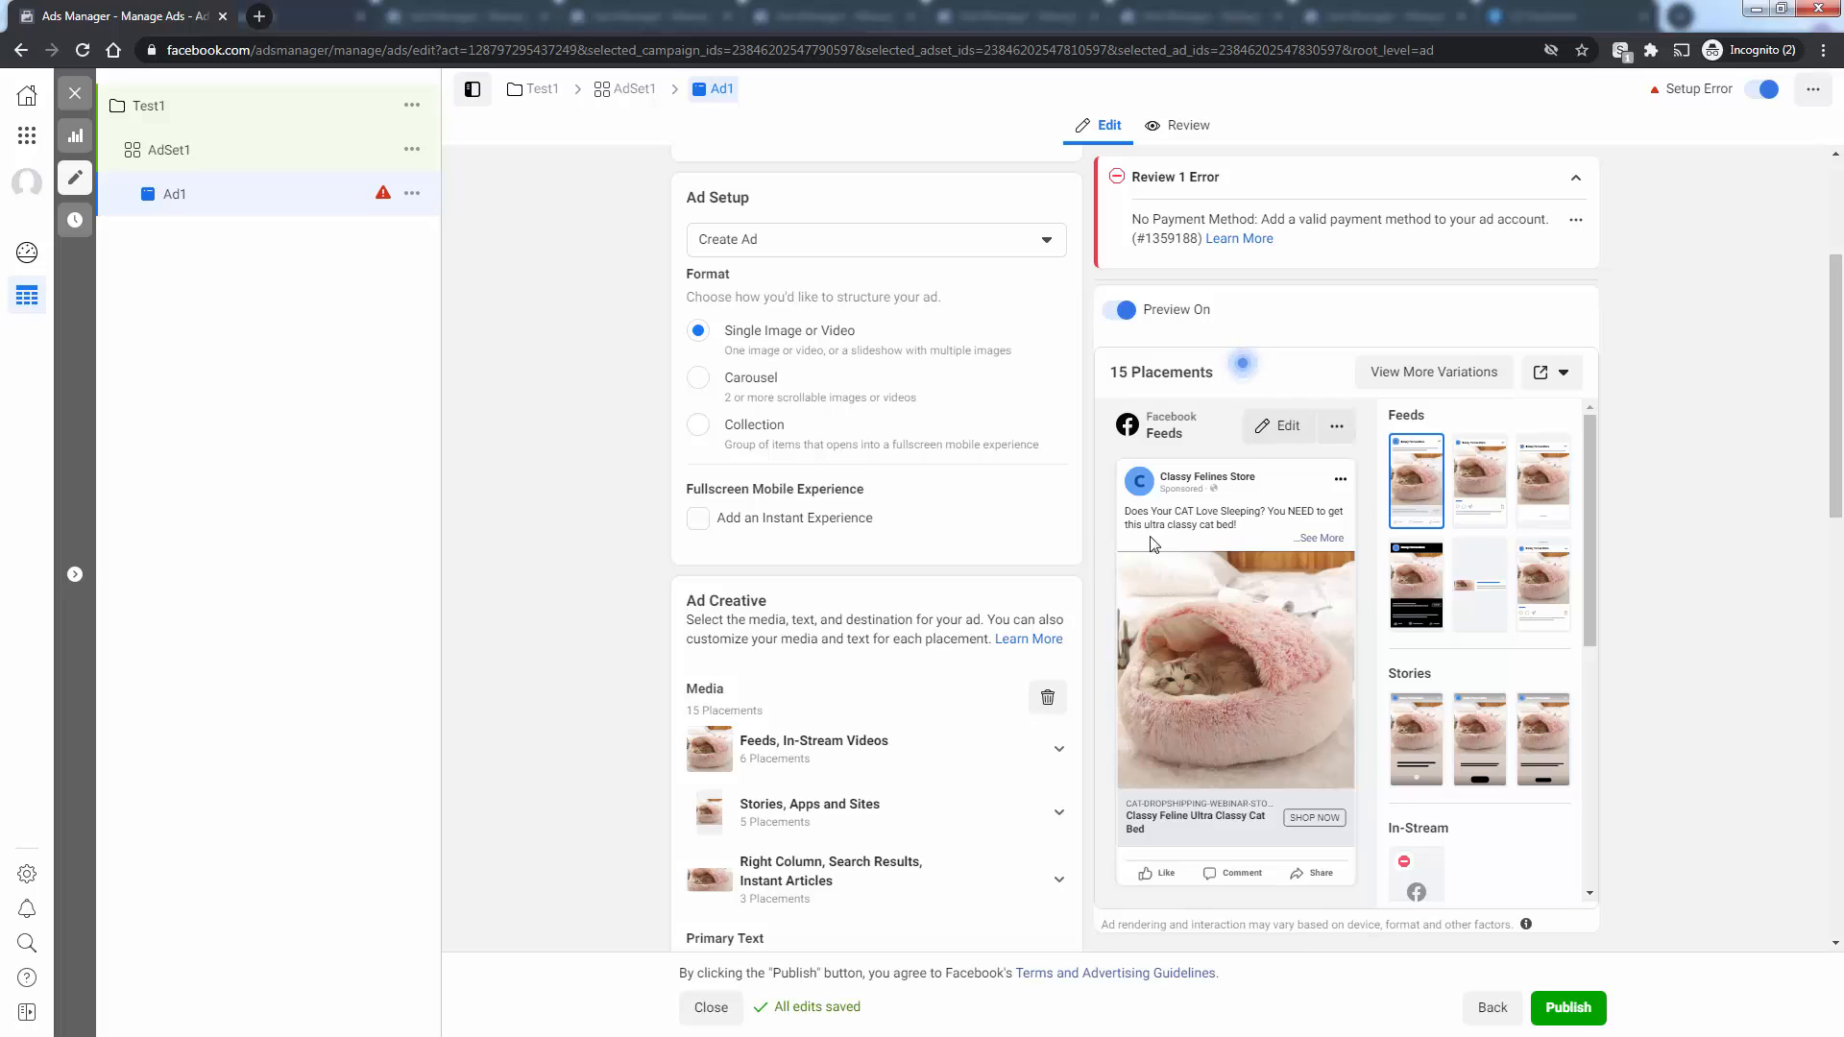
Step: Check AdSet1's audience and detailed targeting interests
left_click(207, 151)
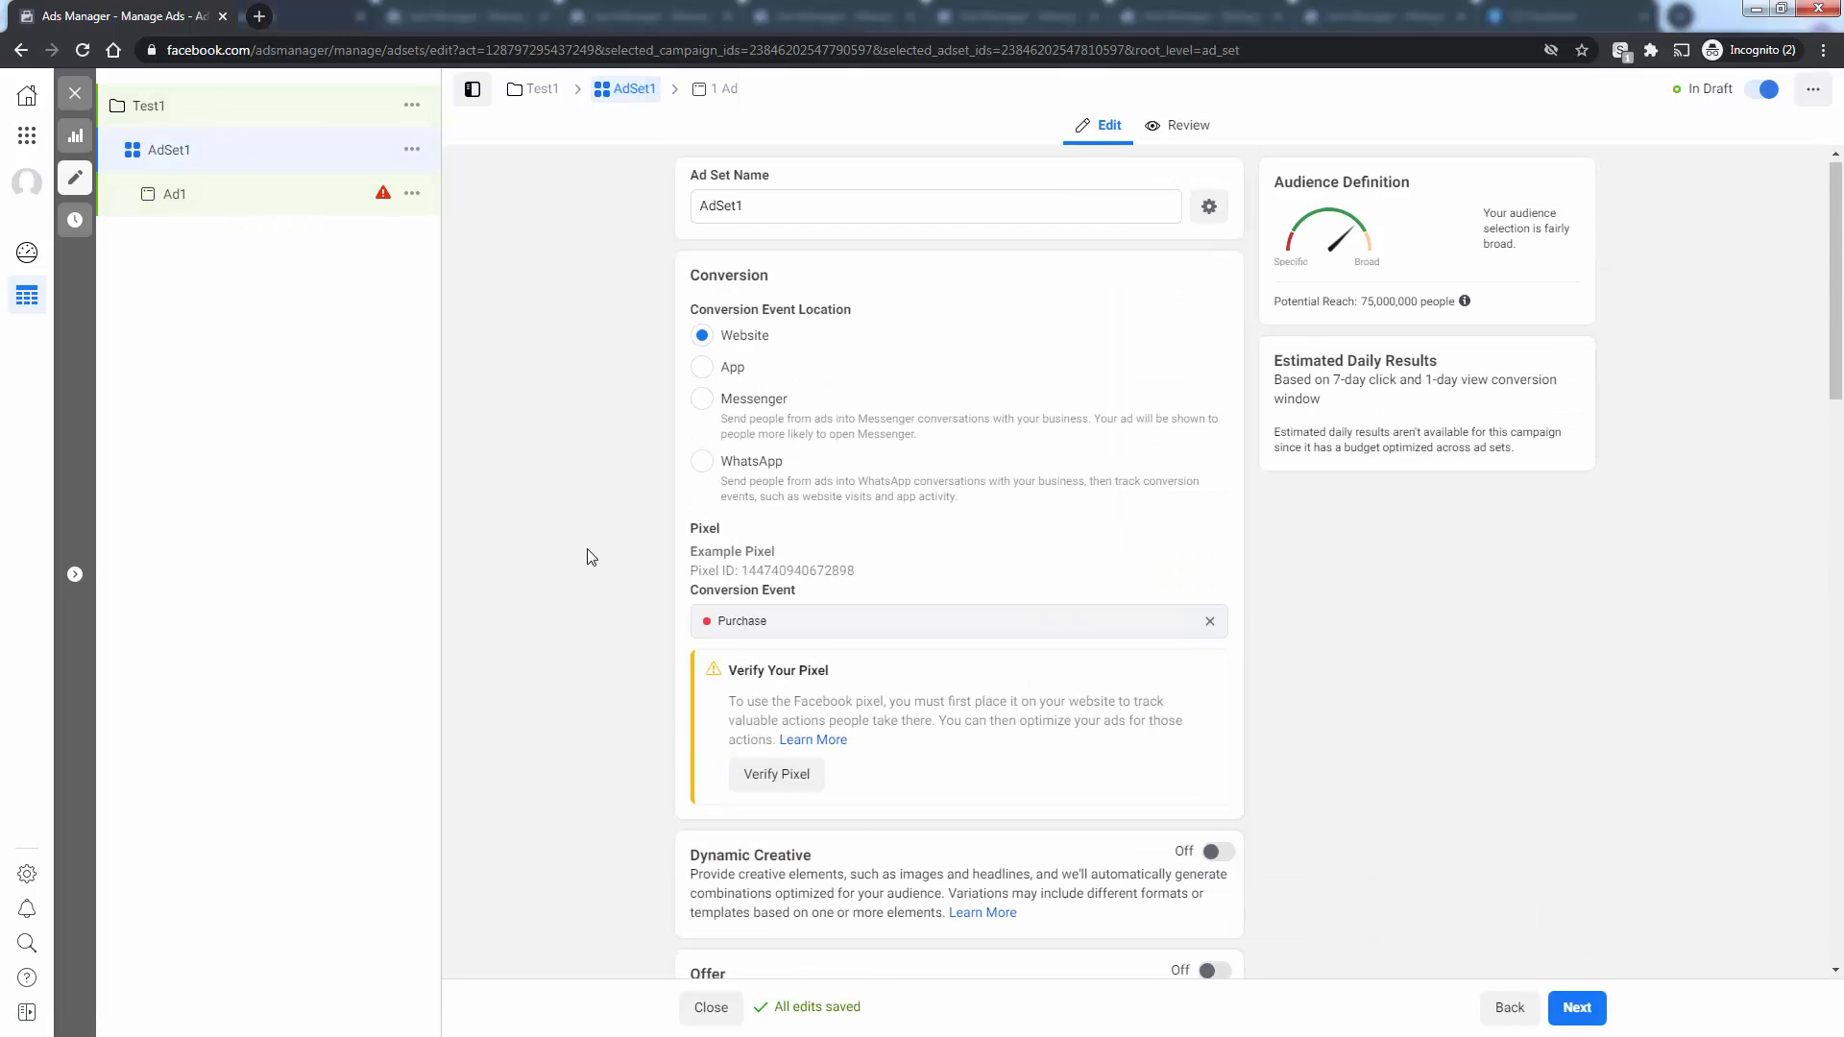
scroll(588, 556, "down", 18)
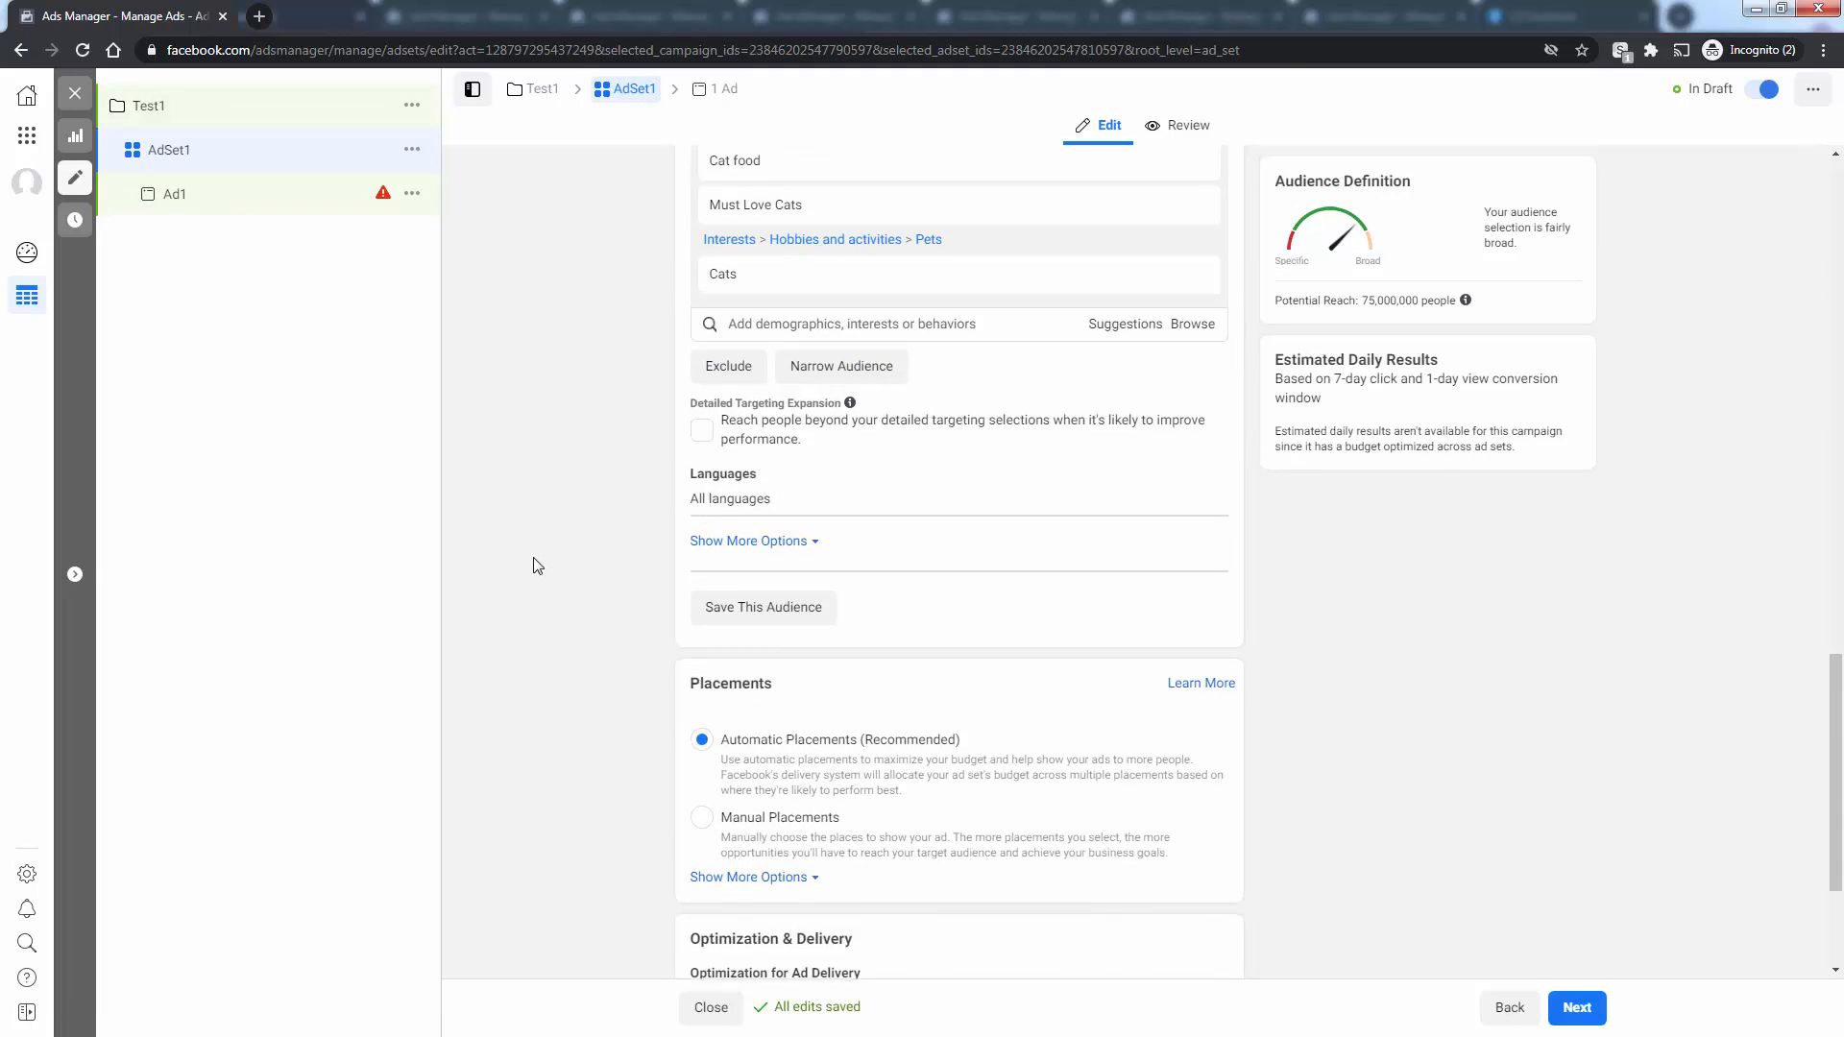
scroll(827, 490, "up", 3)
mouse_move(789, 446)
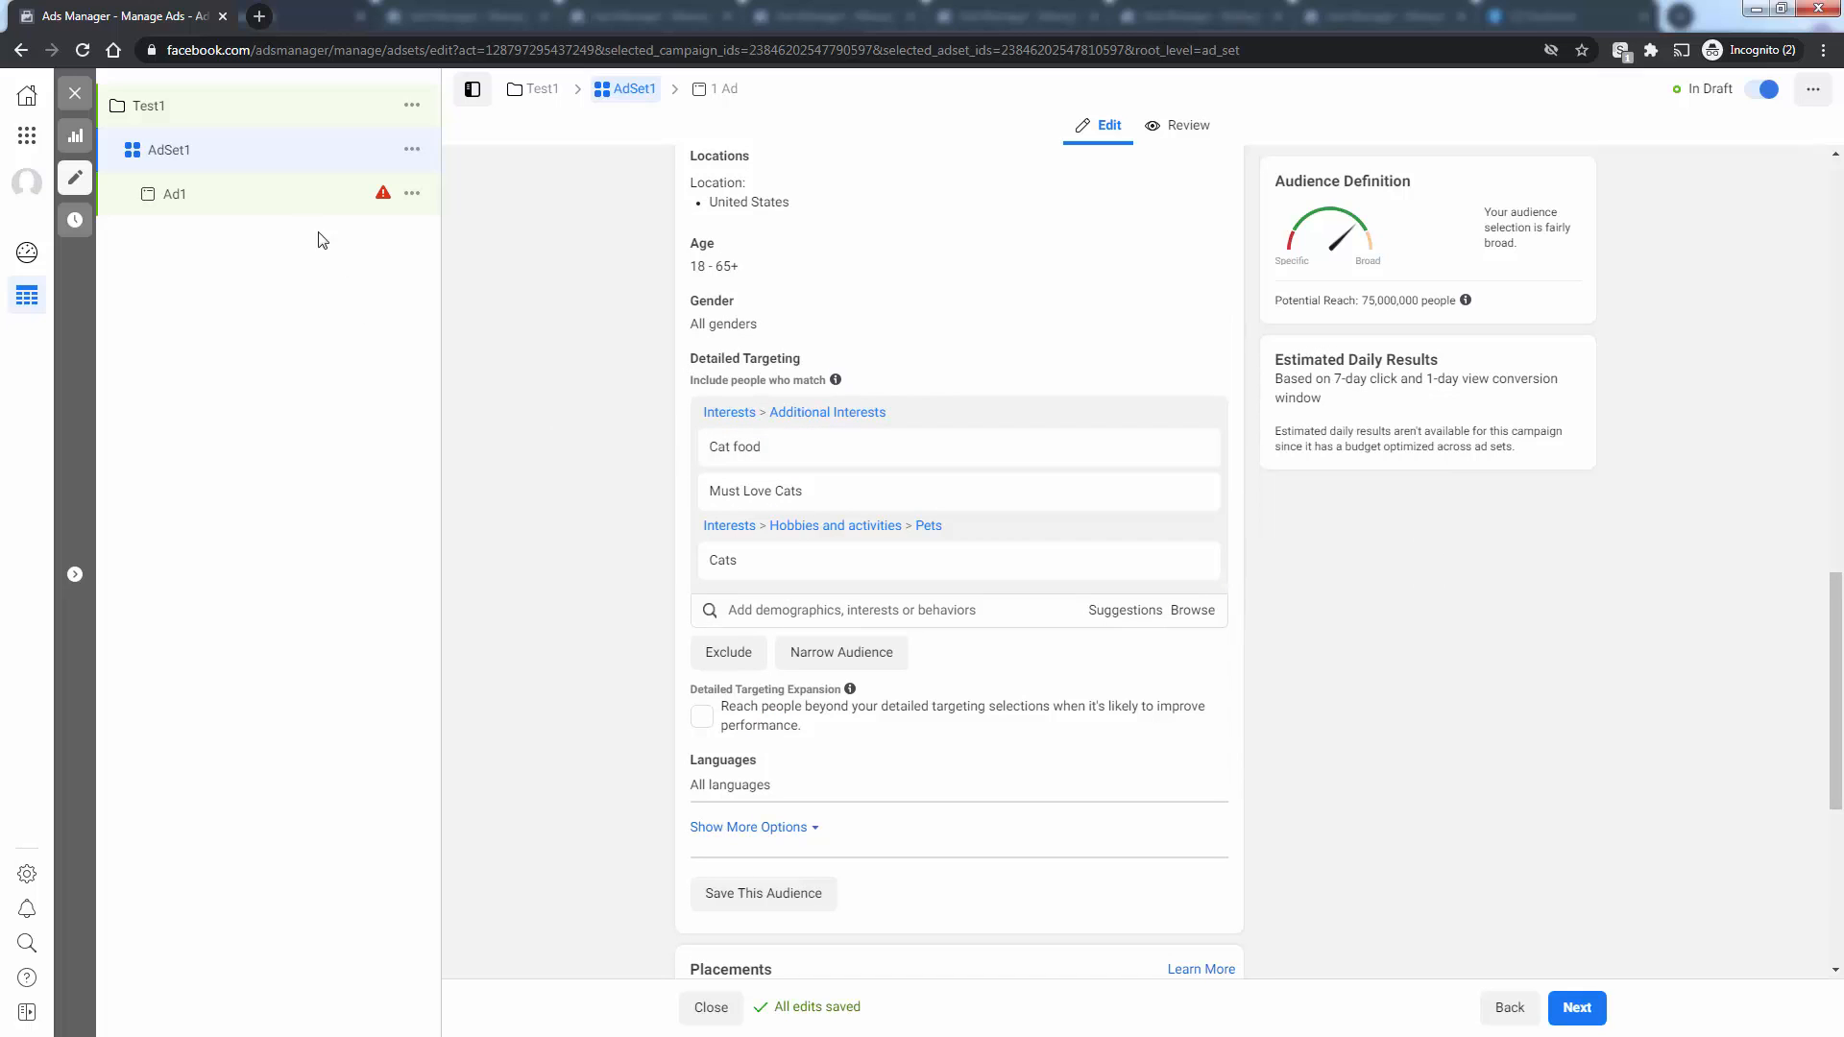
Step: Return to the campaign list and duplicate Test1's AdSet1 within the original campaign, with the number of copies at 1
left_click(268, 205)
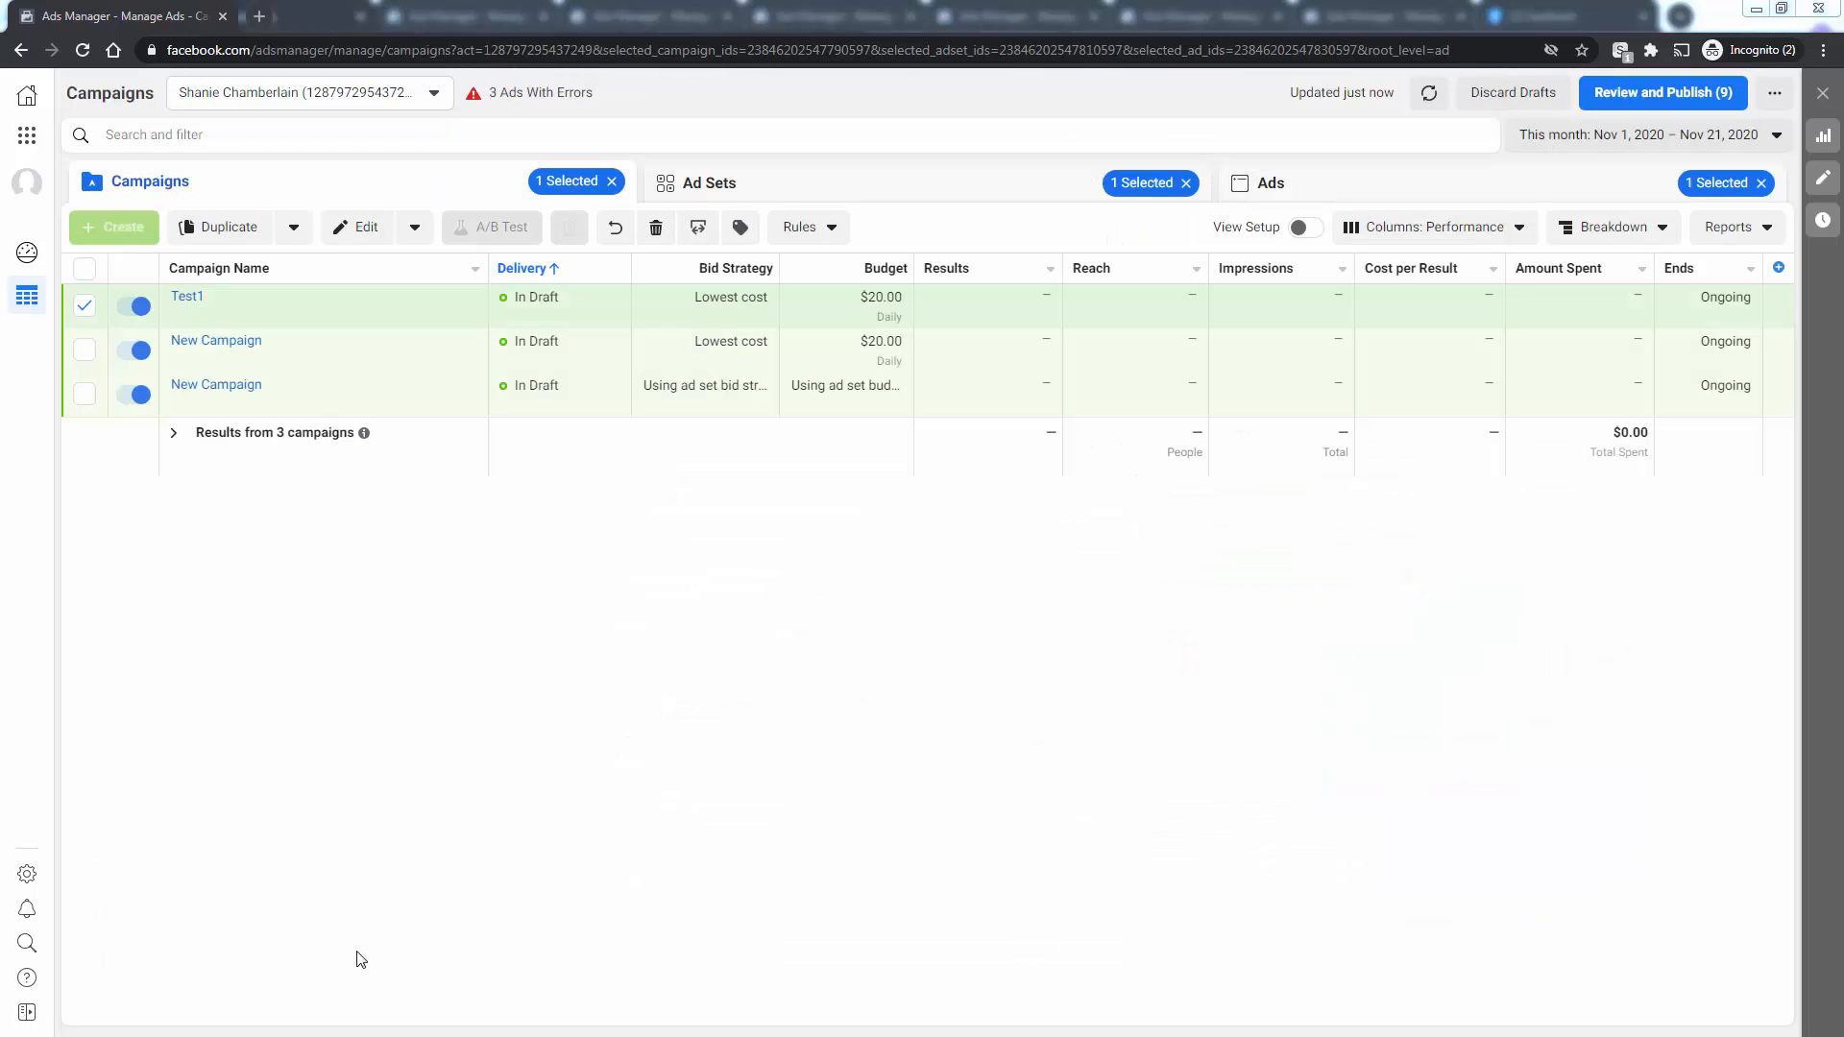
left_click(188, 297)
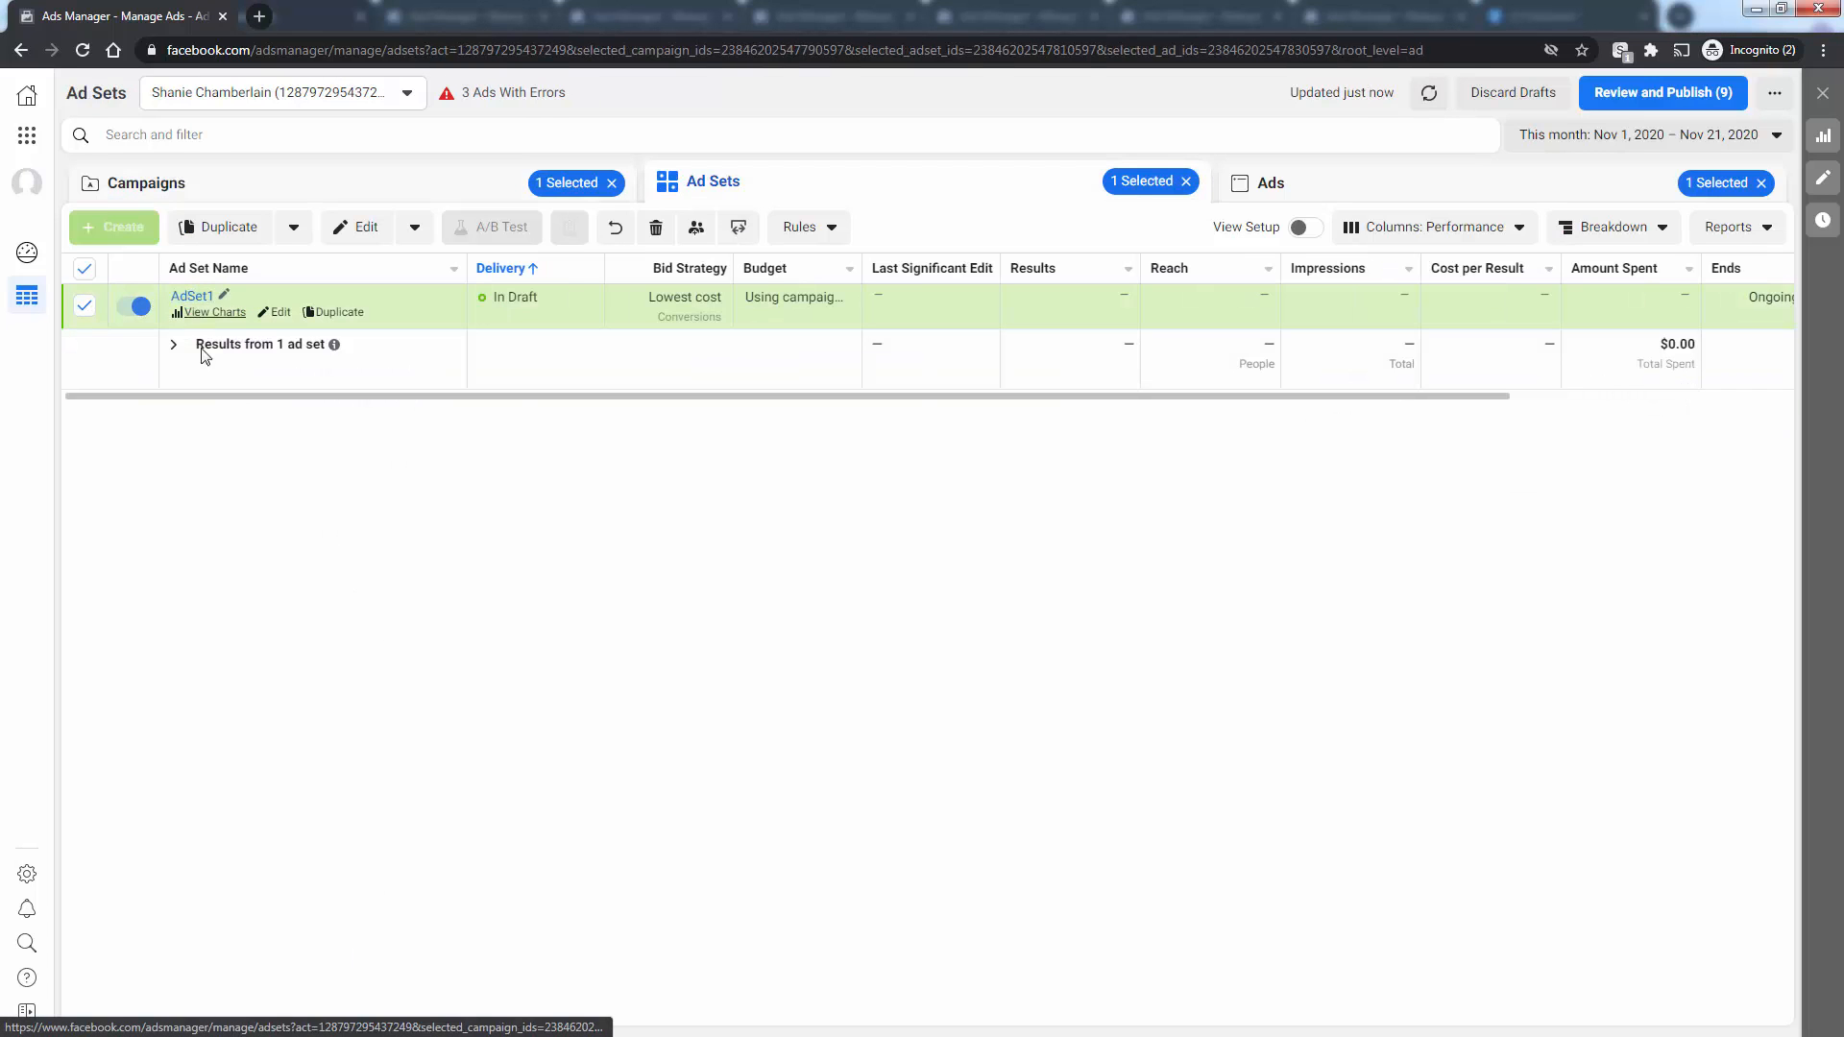
left_click(352, 317)
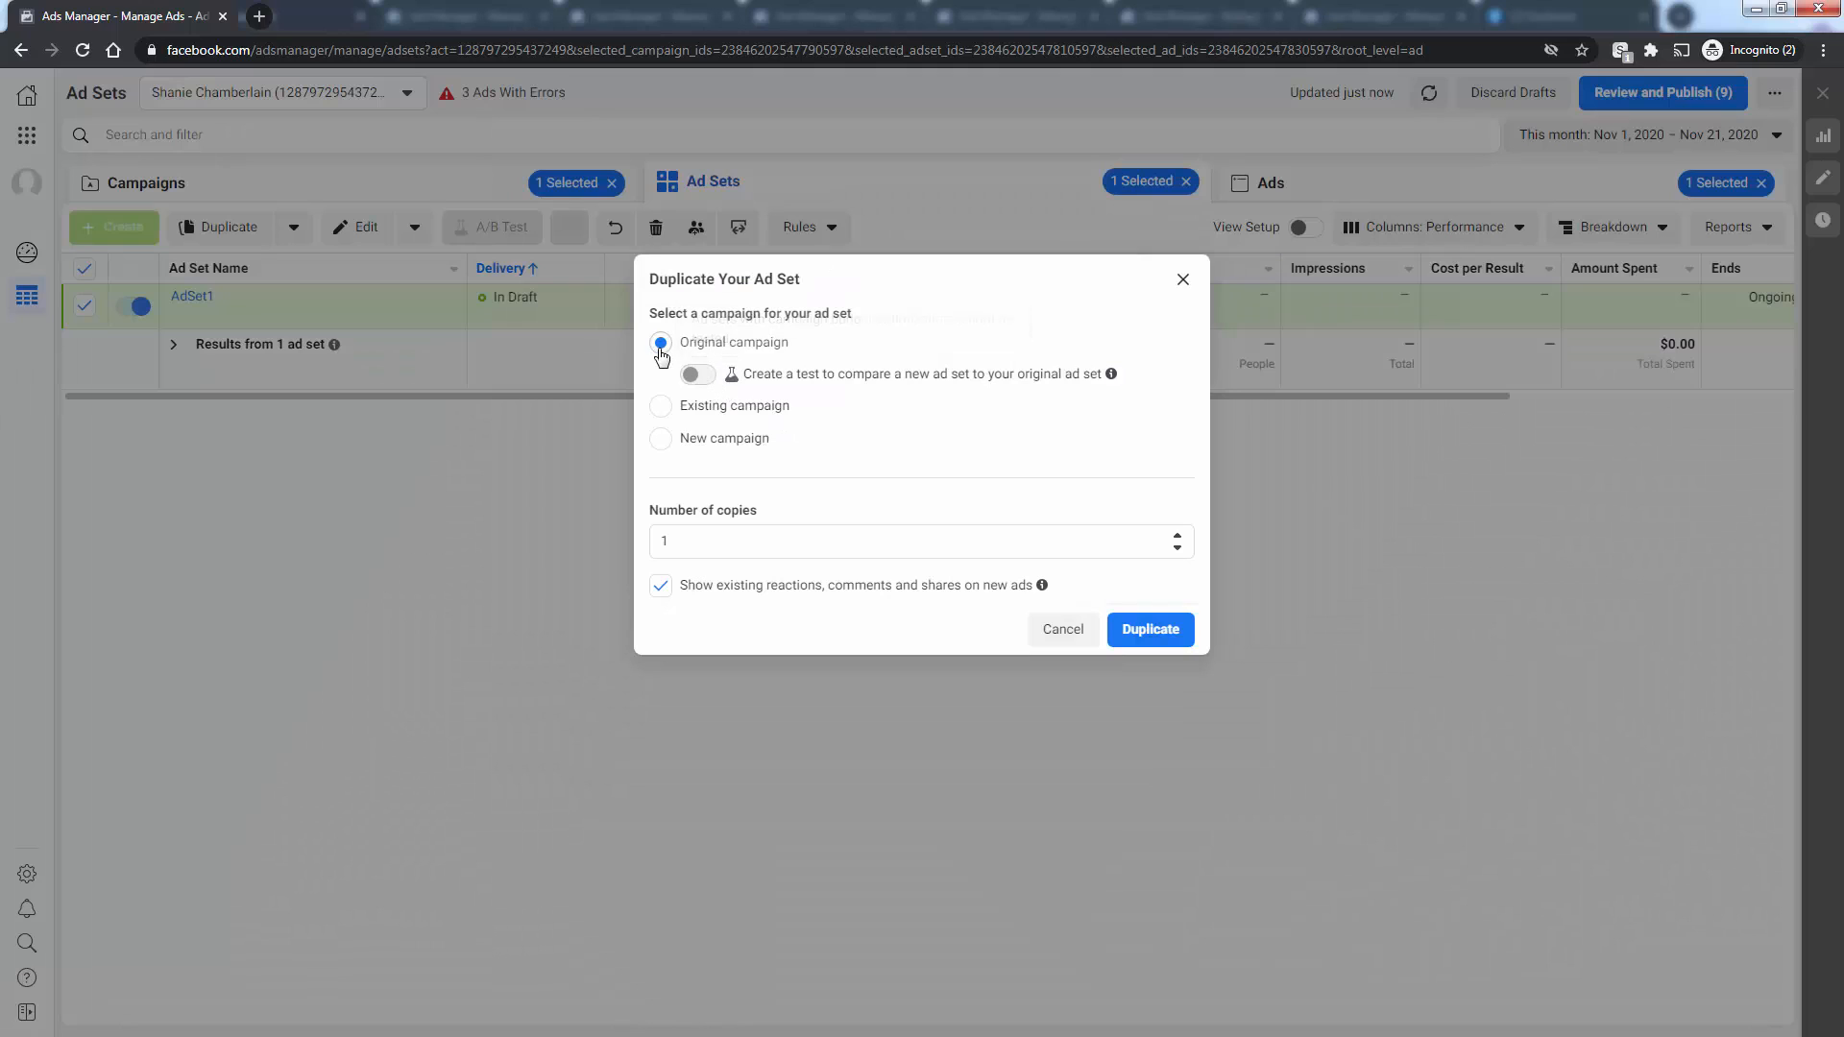
left_click(1180, 538)
left_click(1179, 537)
left_click(1178, 538)
left_click(1178, 538)
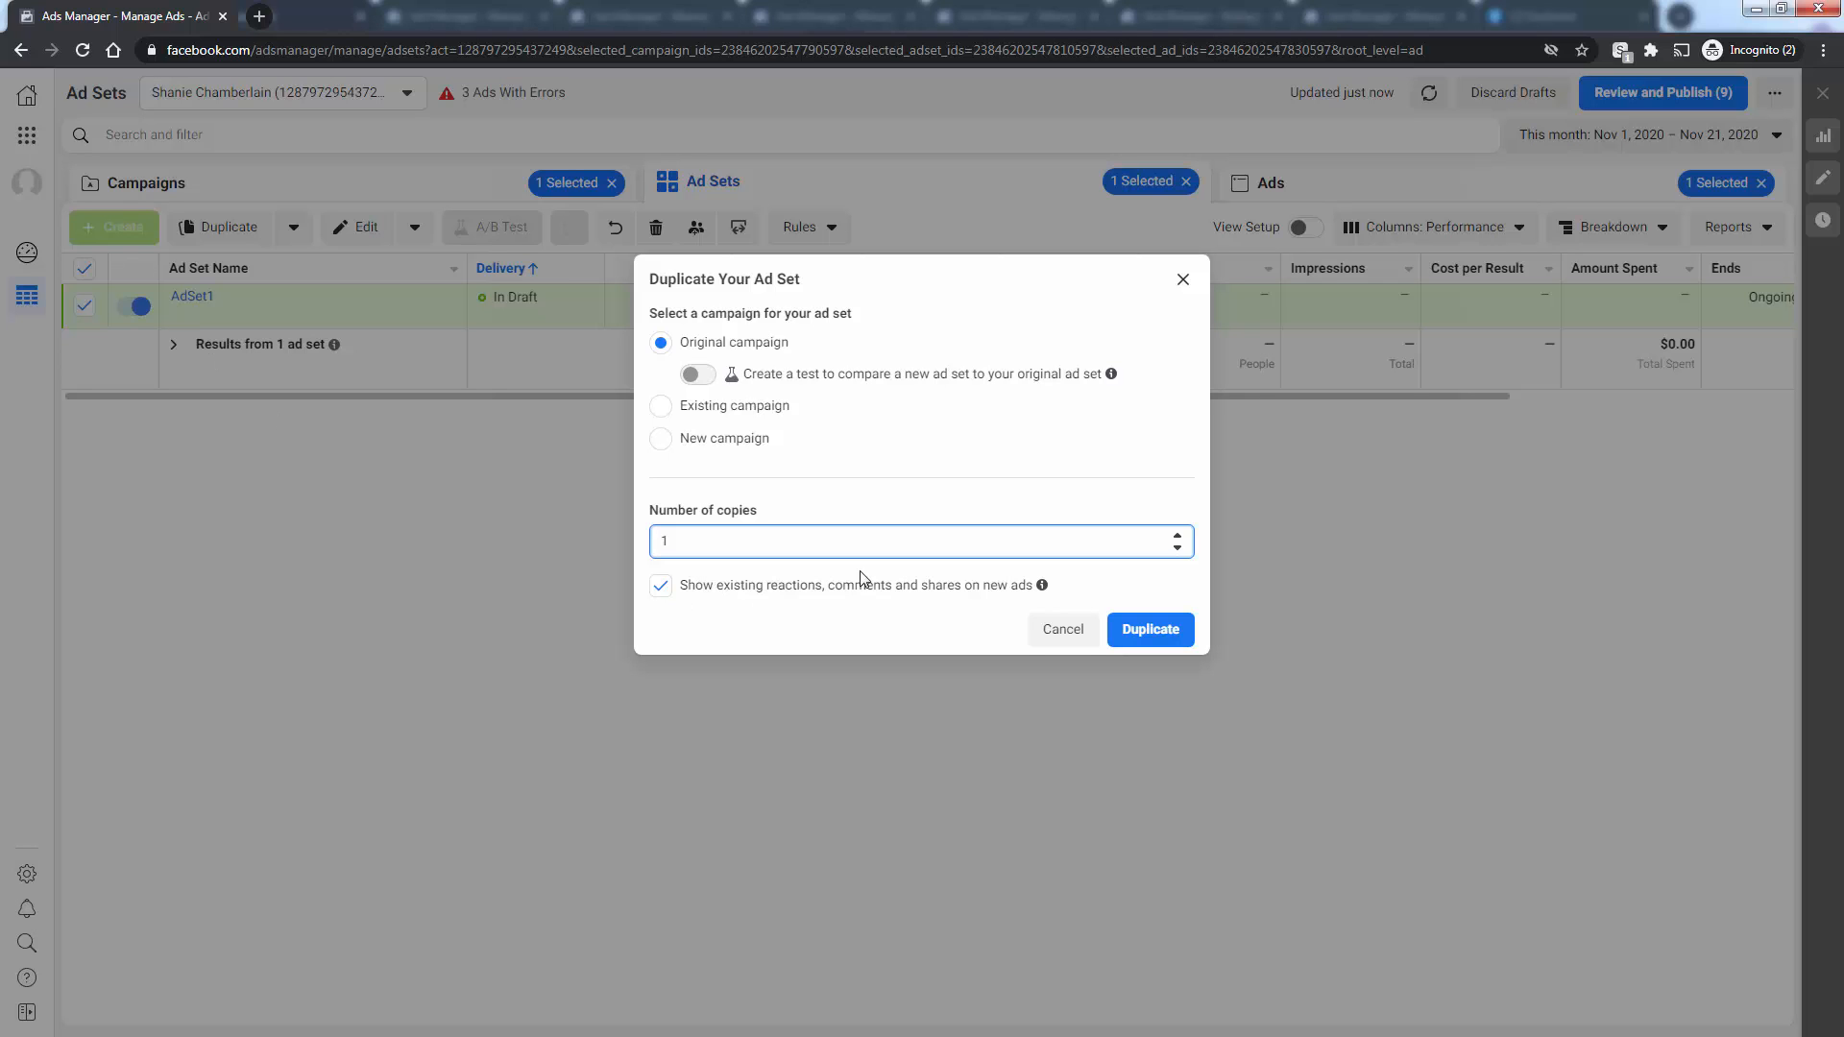
left_click(1164, 630)
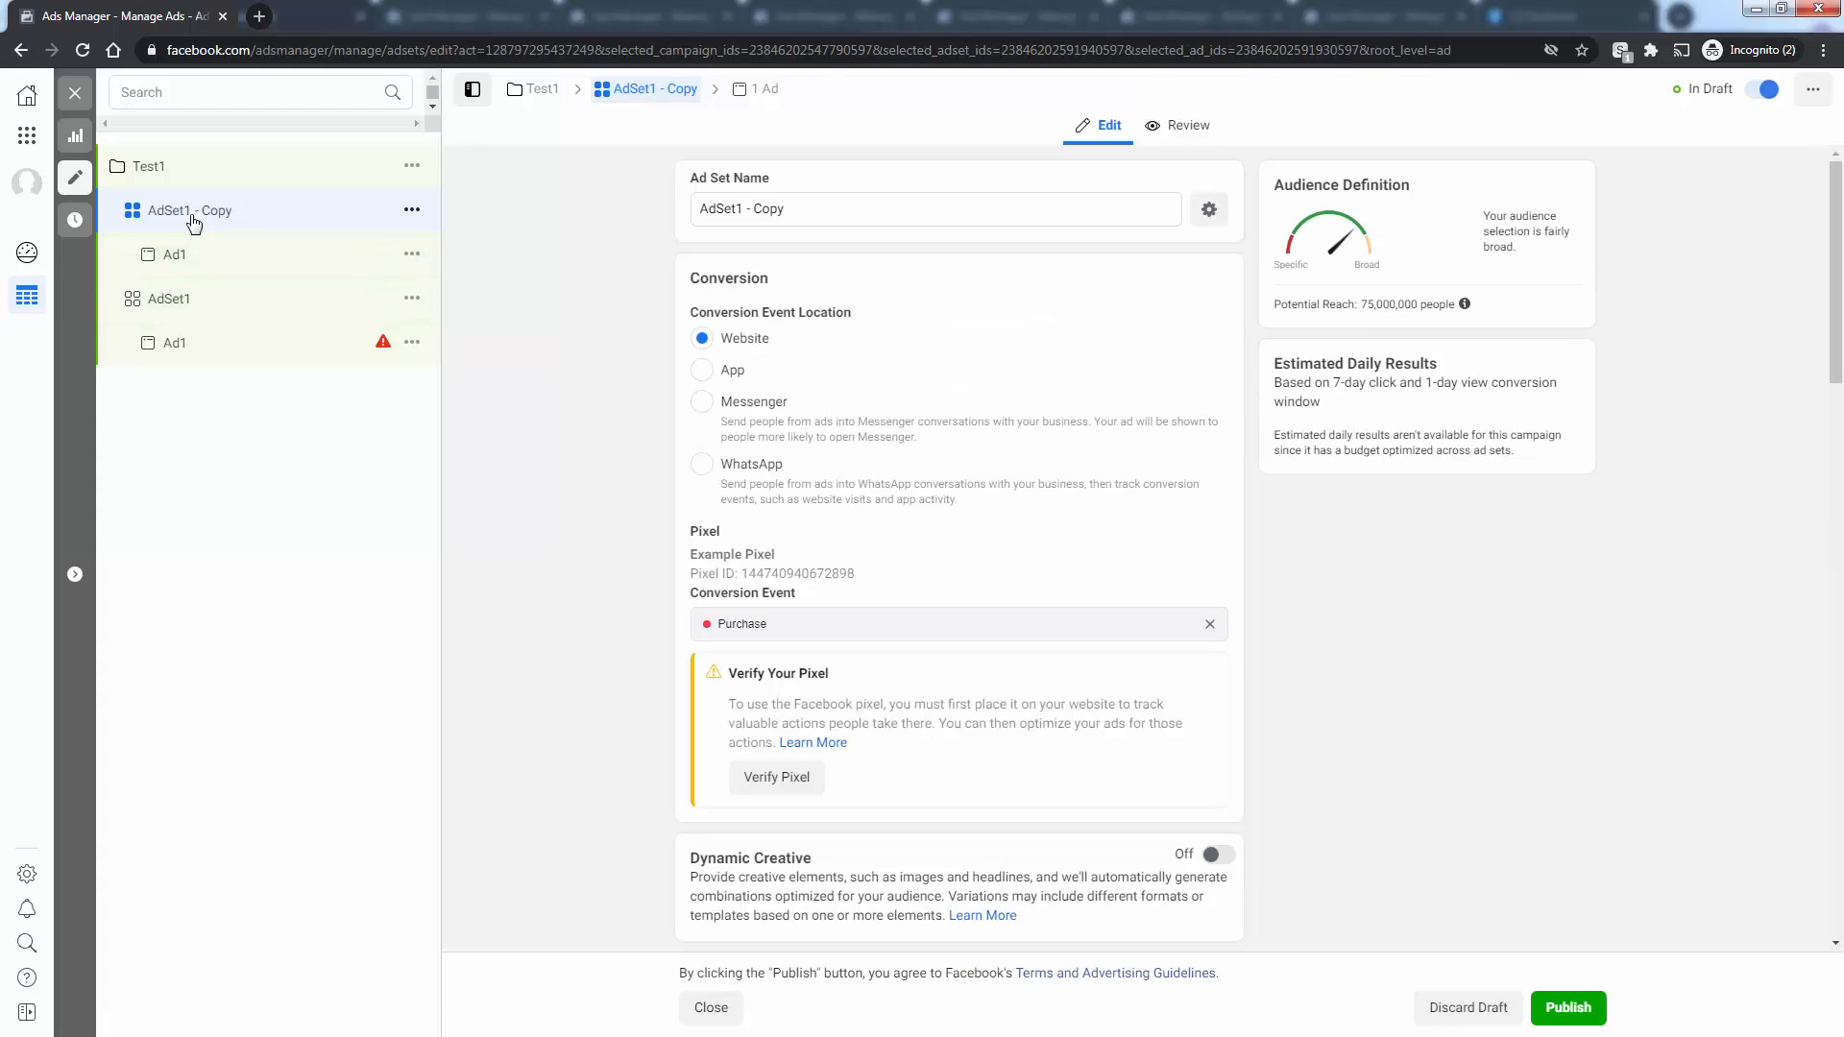
Step: Compare the audience targeting of AdSet1 and its duplicate, and check the ad inside the duplicate
left_click(191, 301)
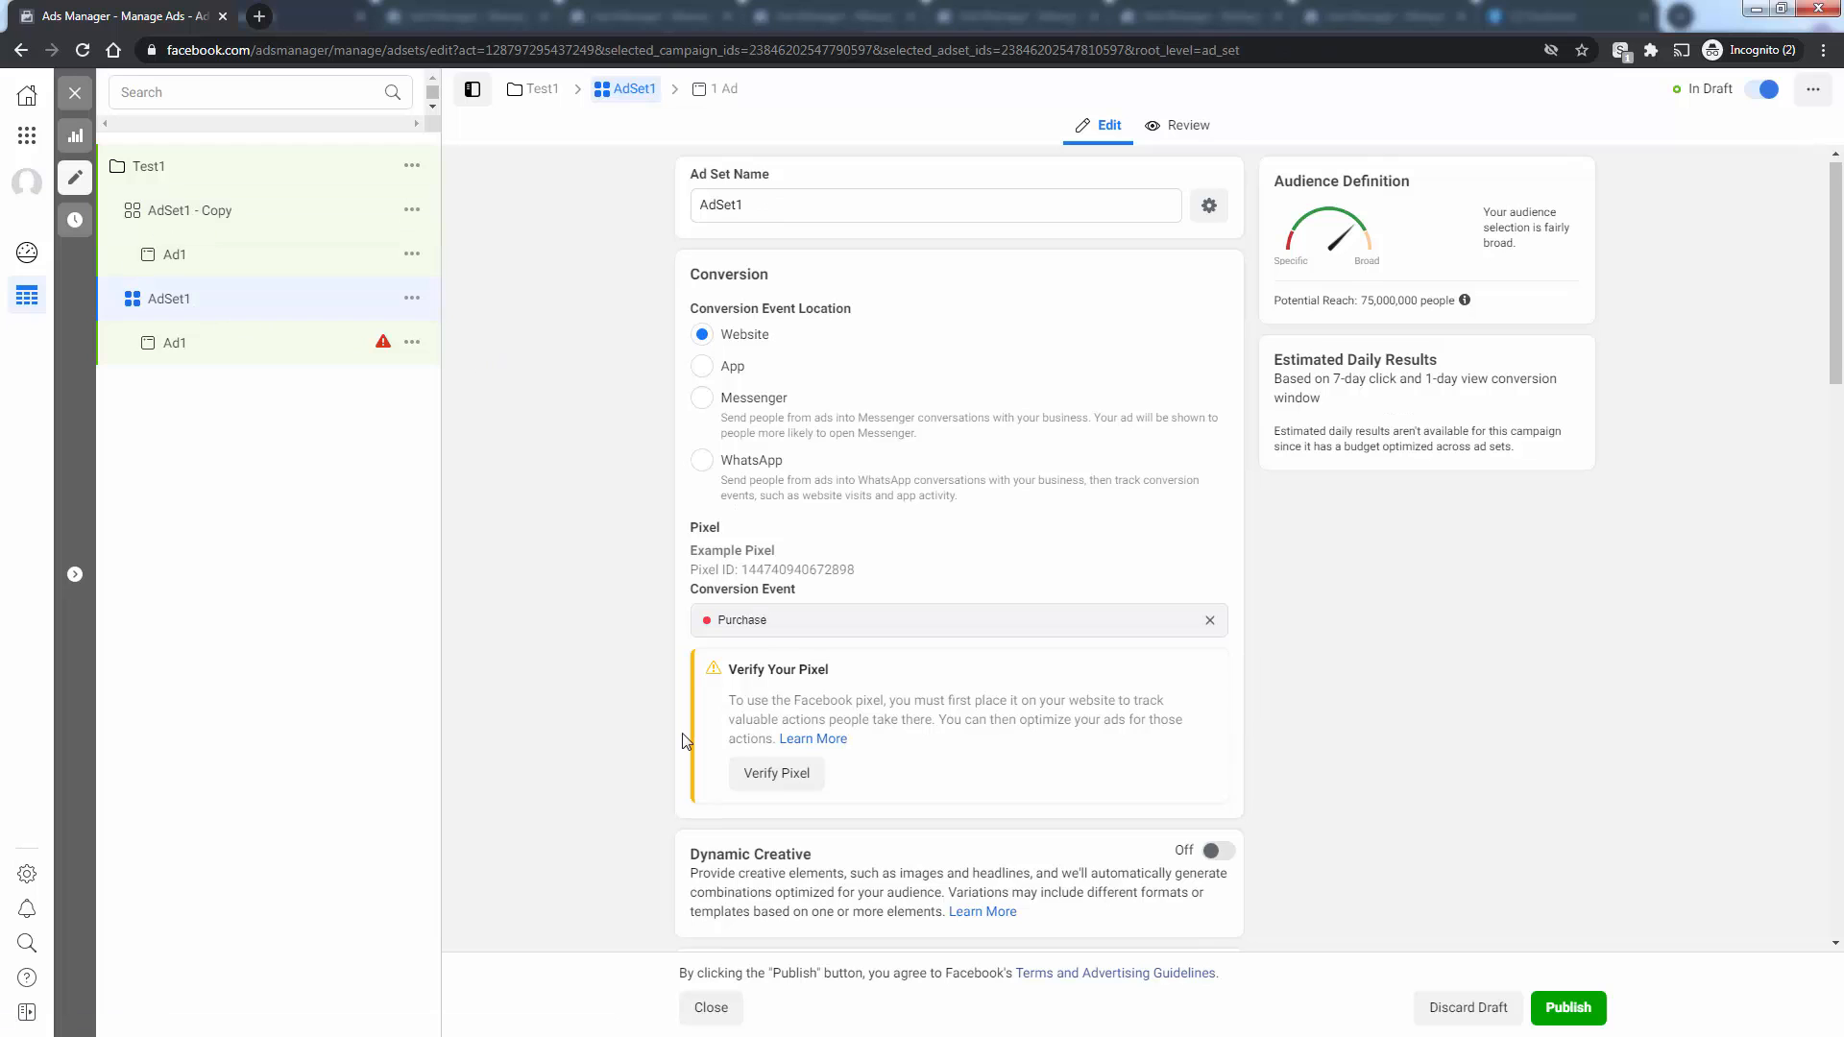
scroll(683, 741, "down", 15)
scroll(686, 742, "up", 2)
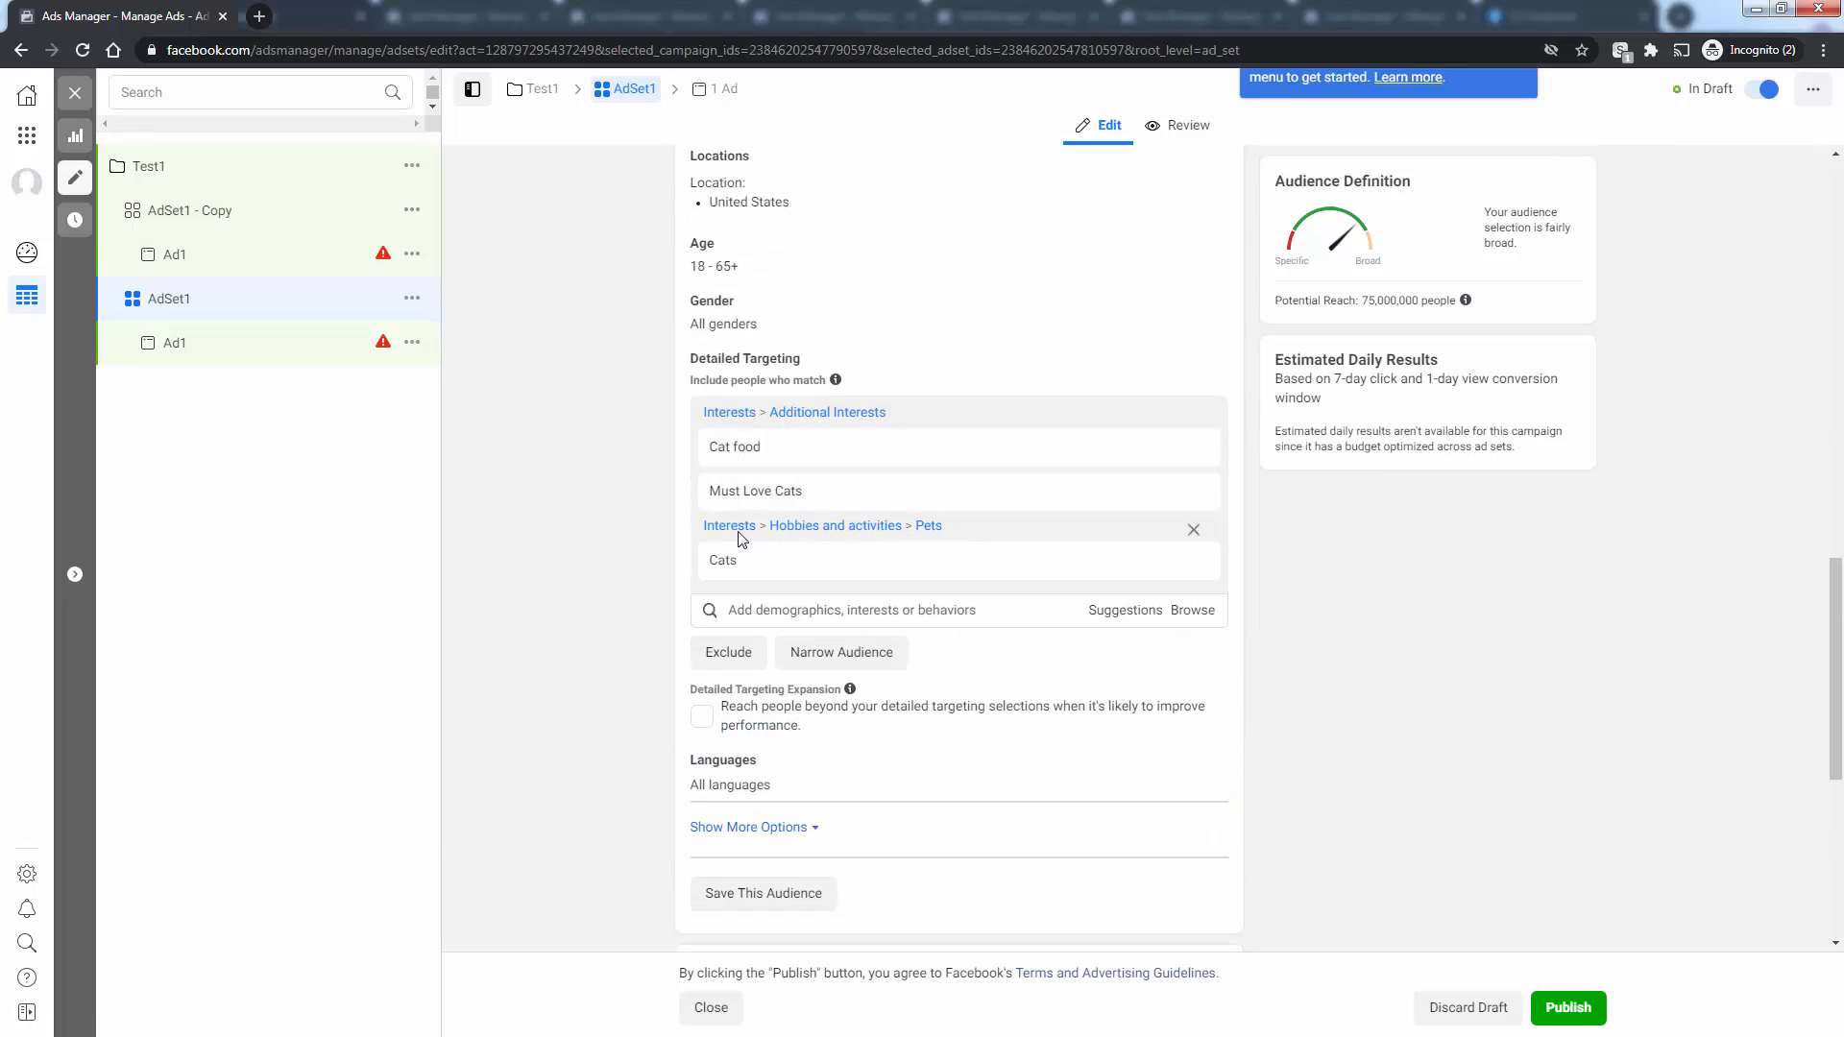
left_click(155, 219)
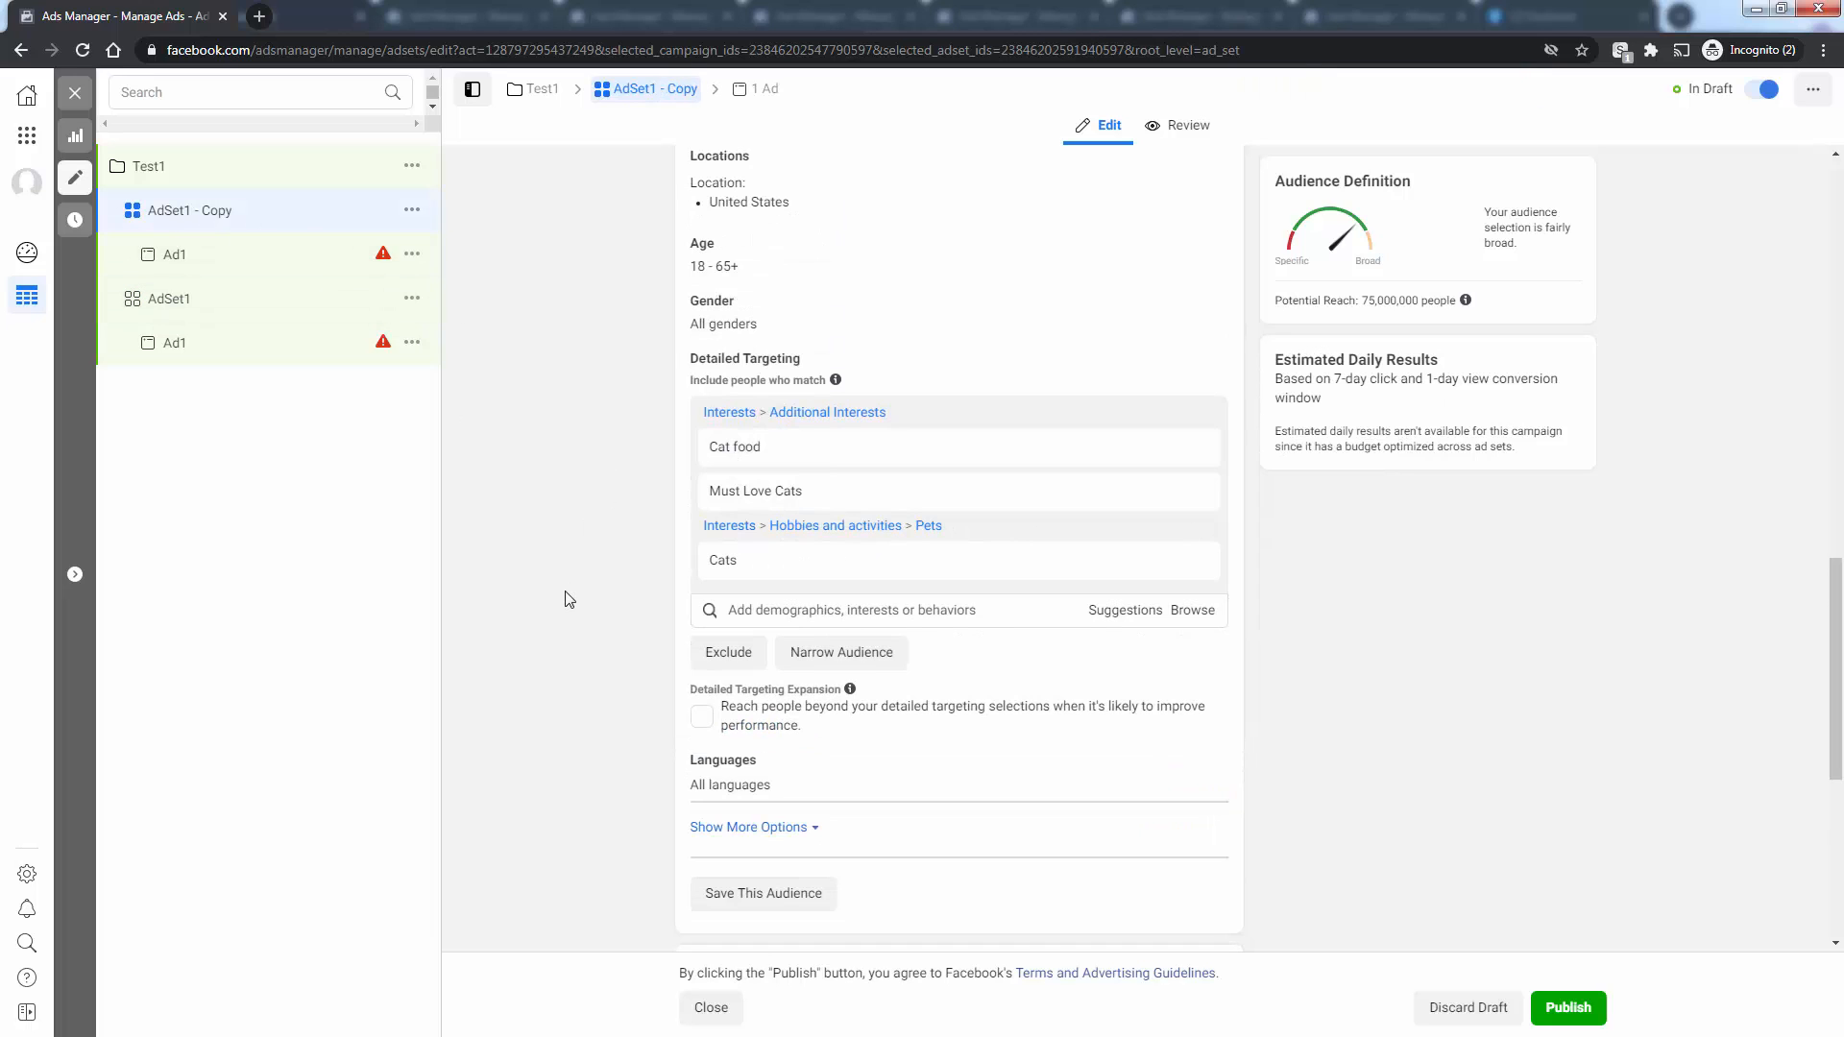
scroll(580, 642, "up", 4)
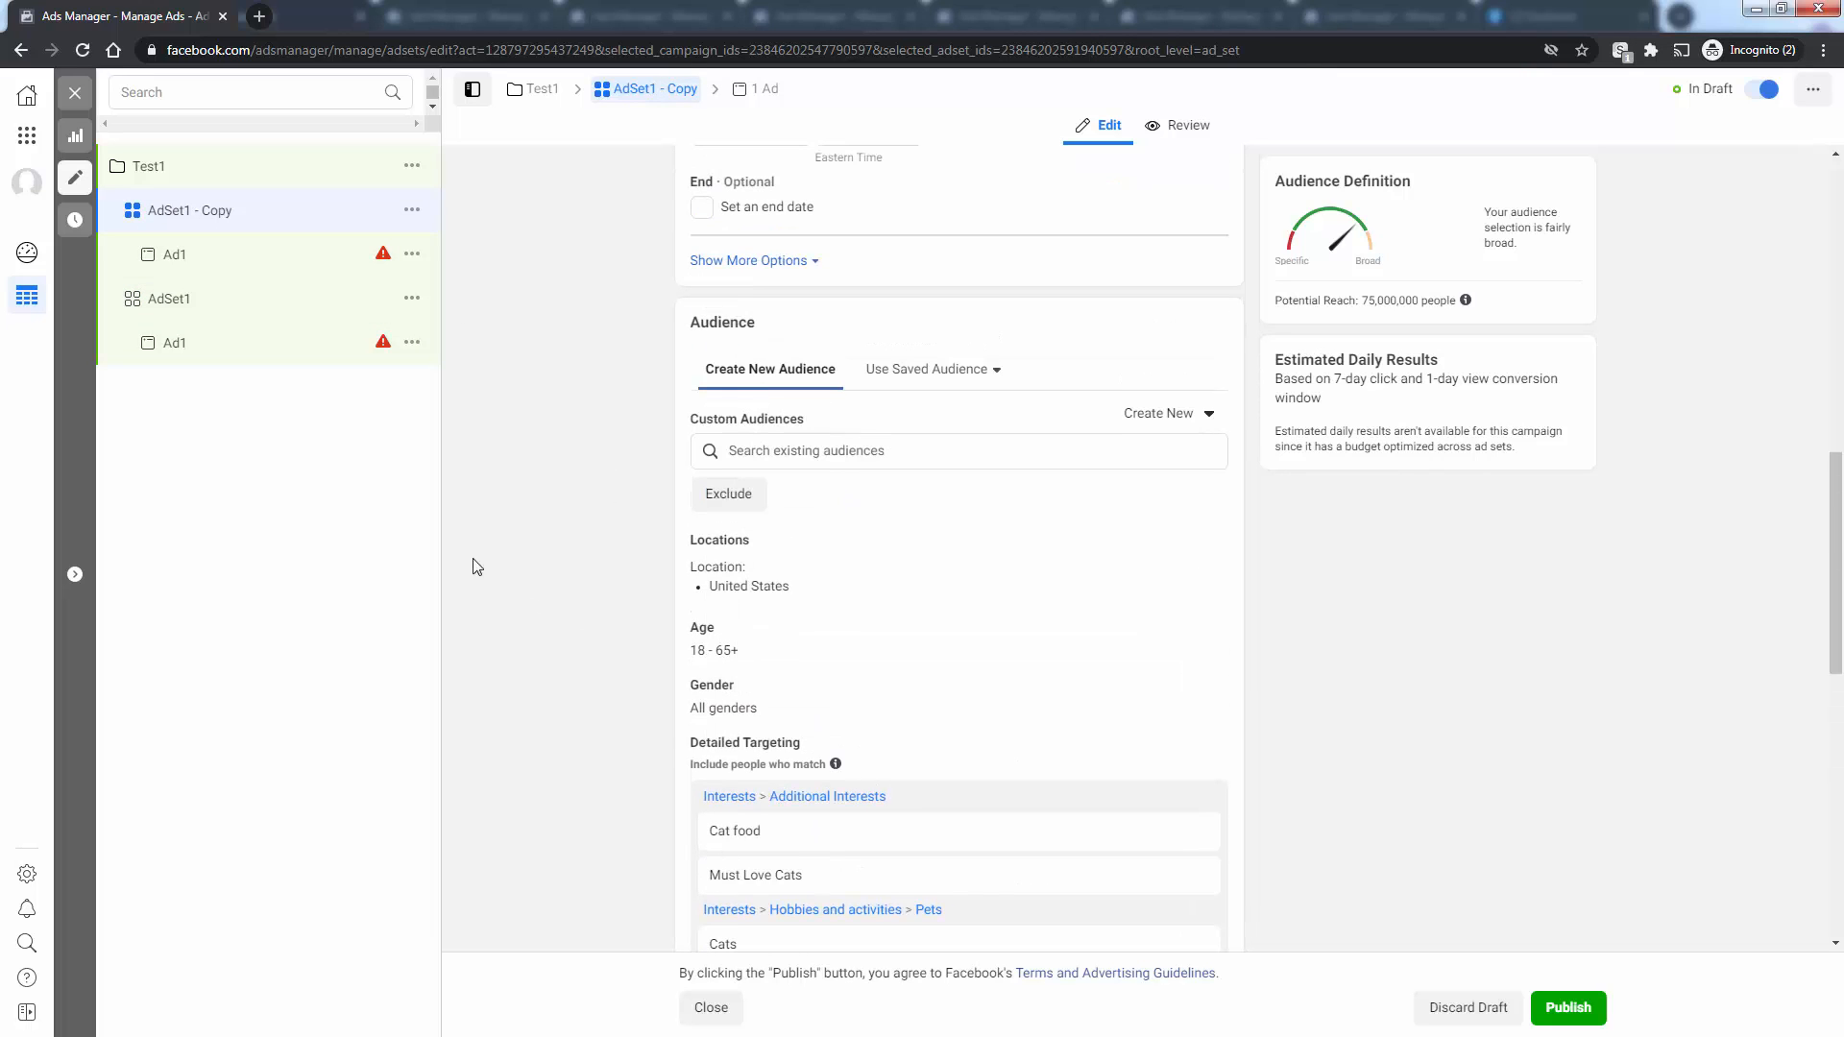
left_click(179, 258)
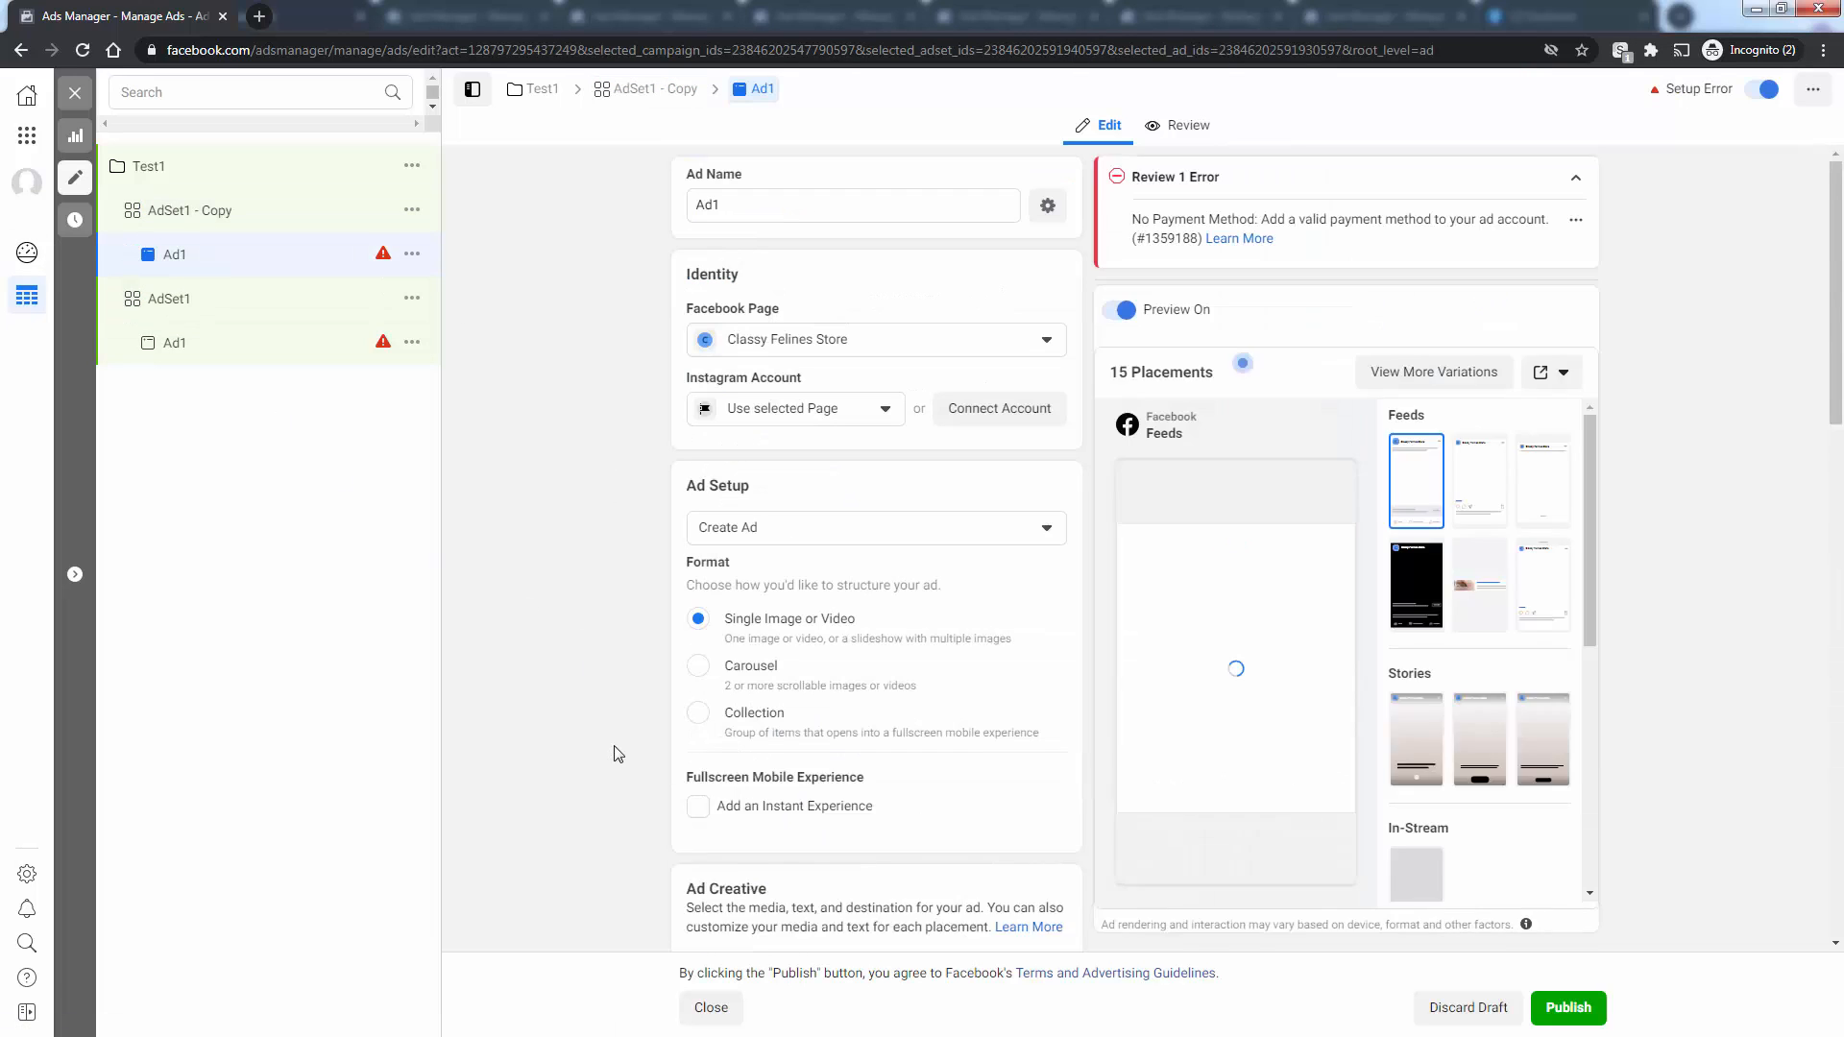
Step: Rename the duplicated ad set as AdSet2
left_click(200, 213)
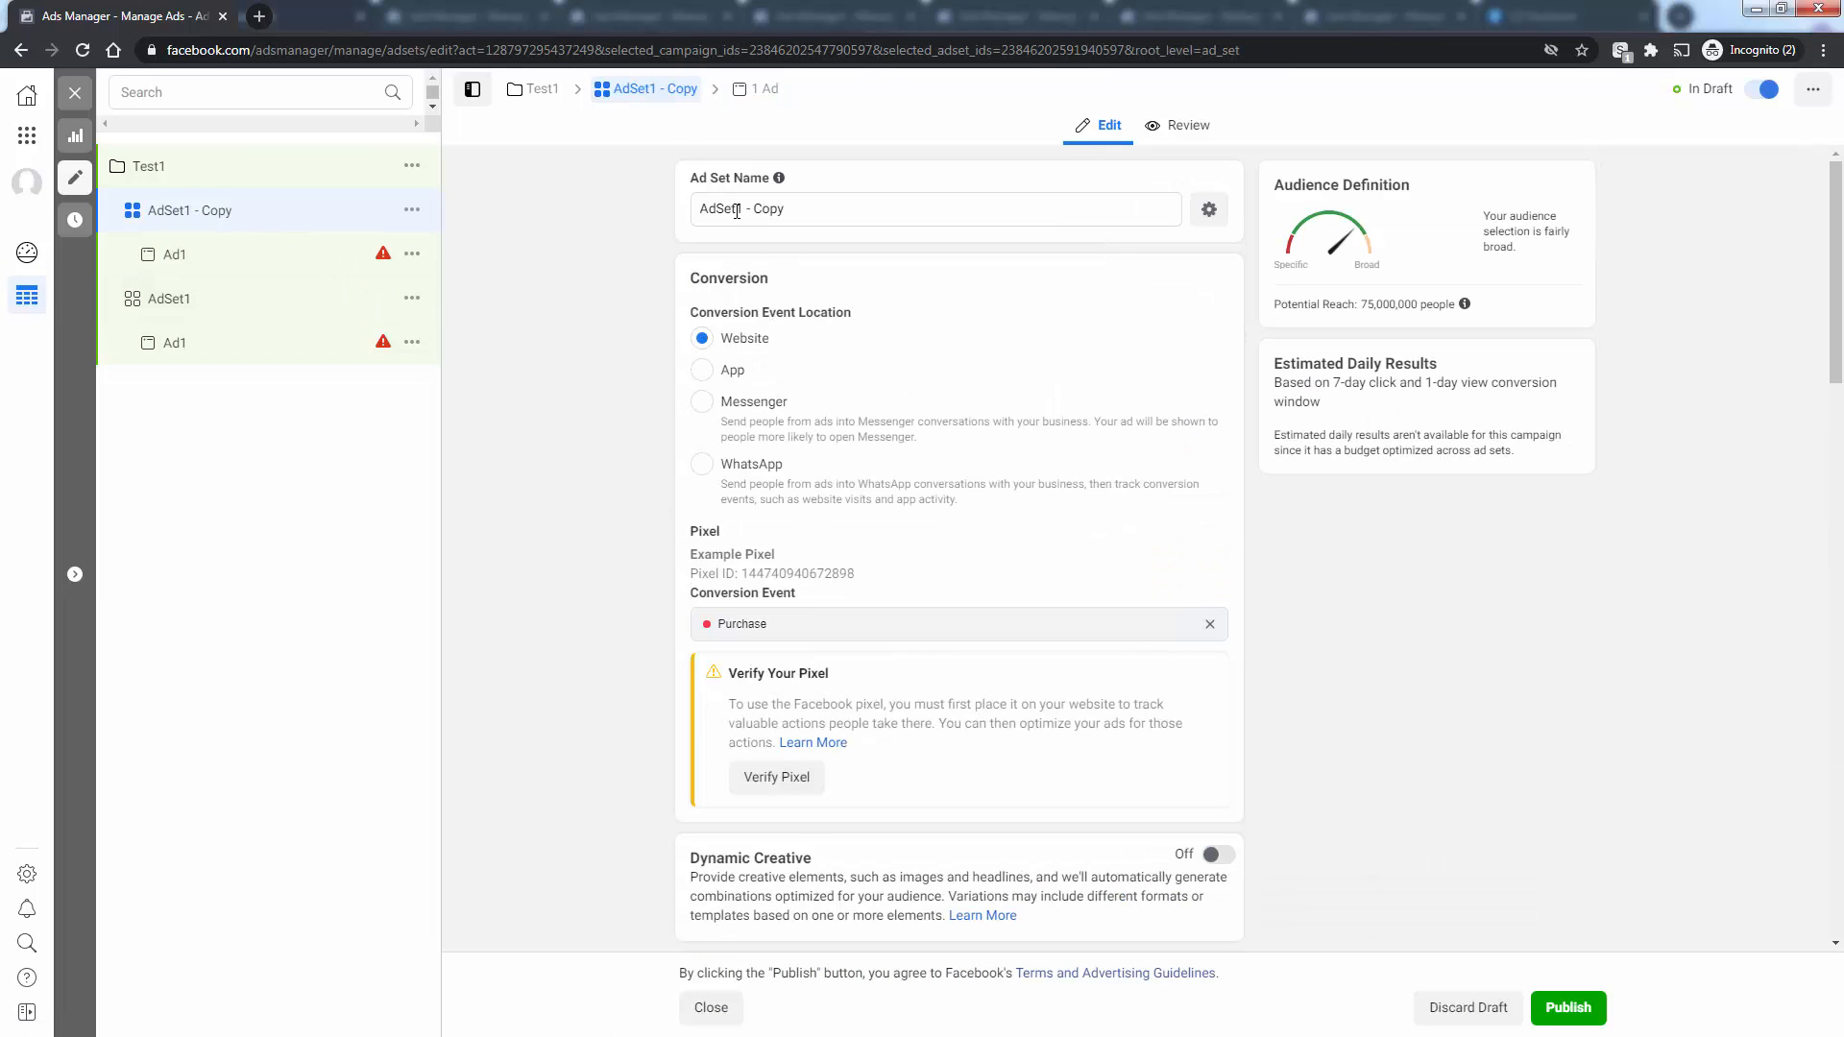
triple_click(736, 211)
type("AdSet2")
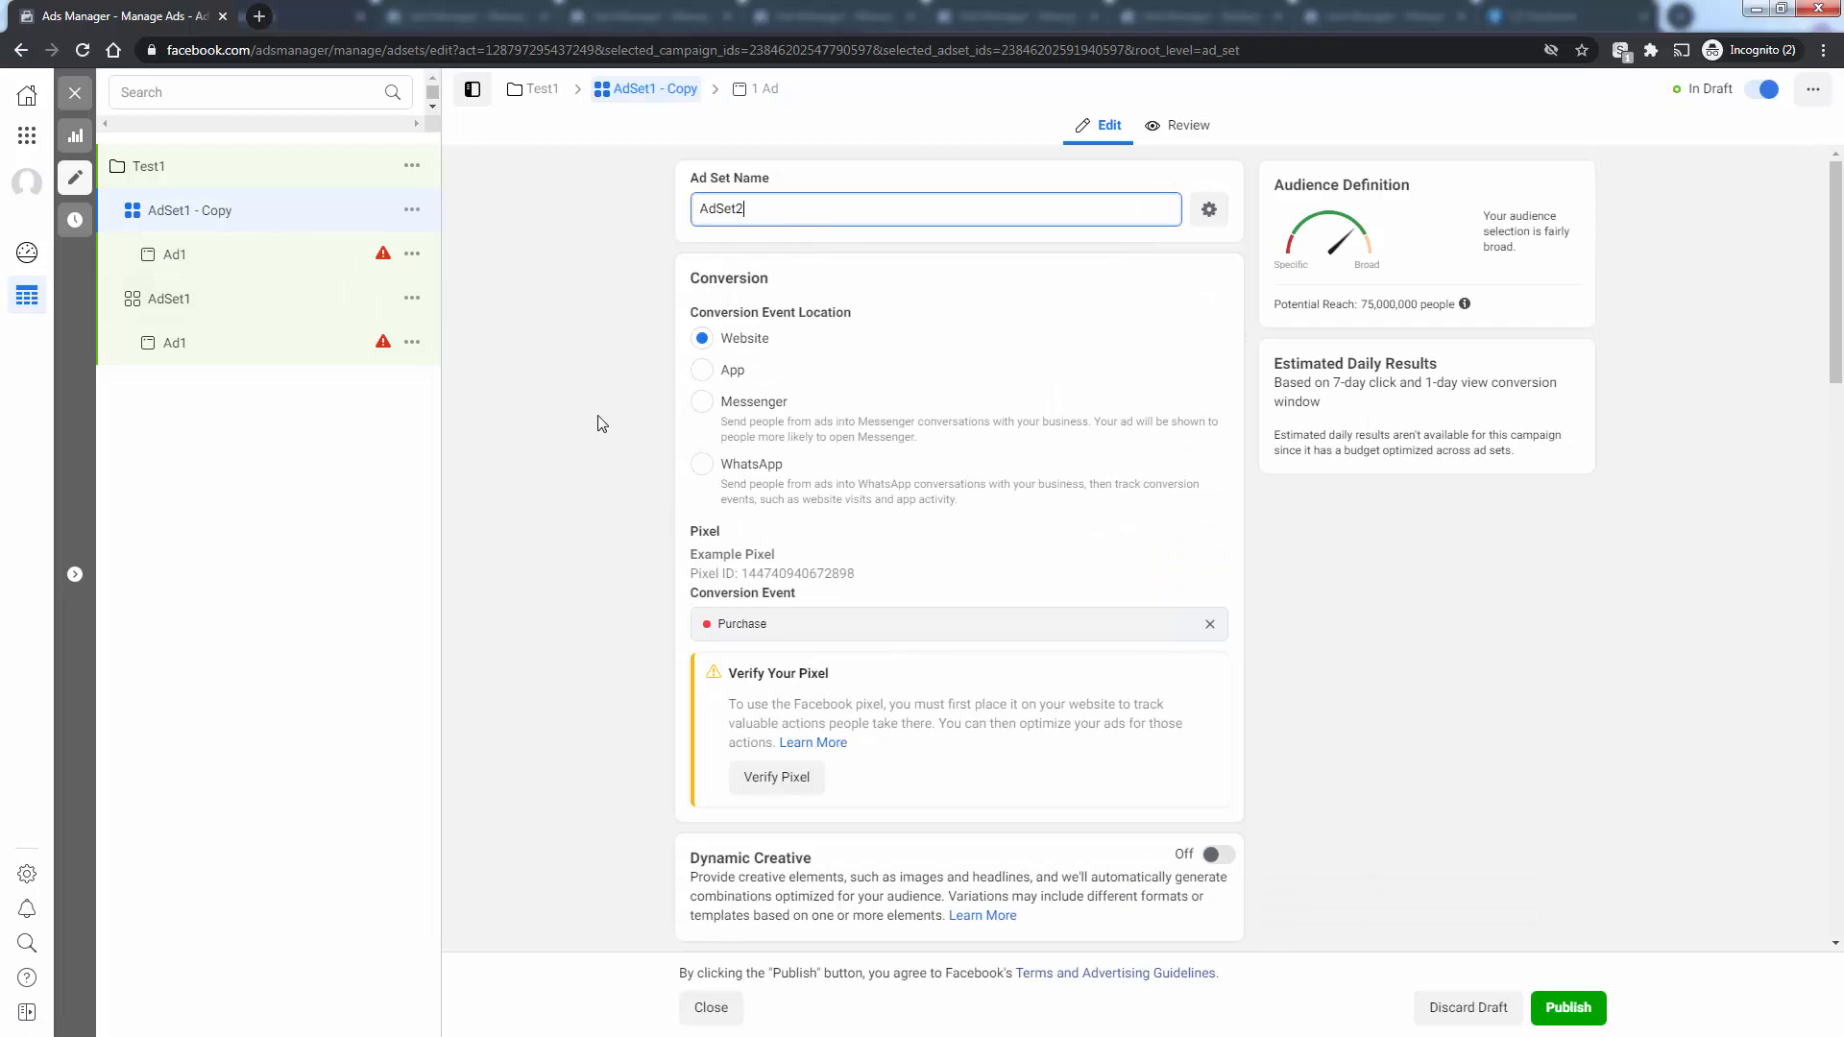
left_click(609, 547)
Step: Add the suggested interest Cat Fancy (magazine) to AdSet2's detailed targeting
scroll(611, 548, "down", 12)
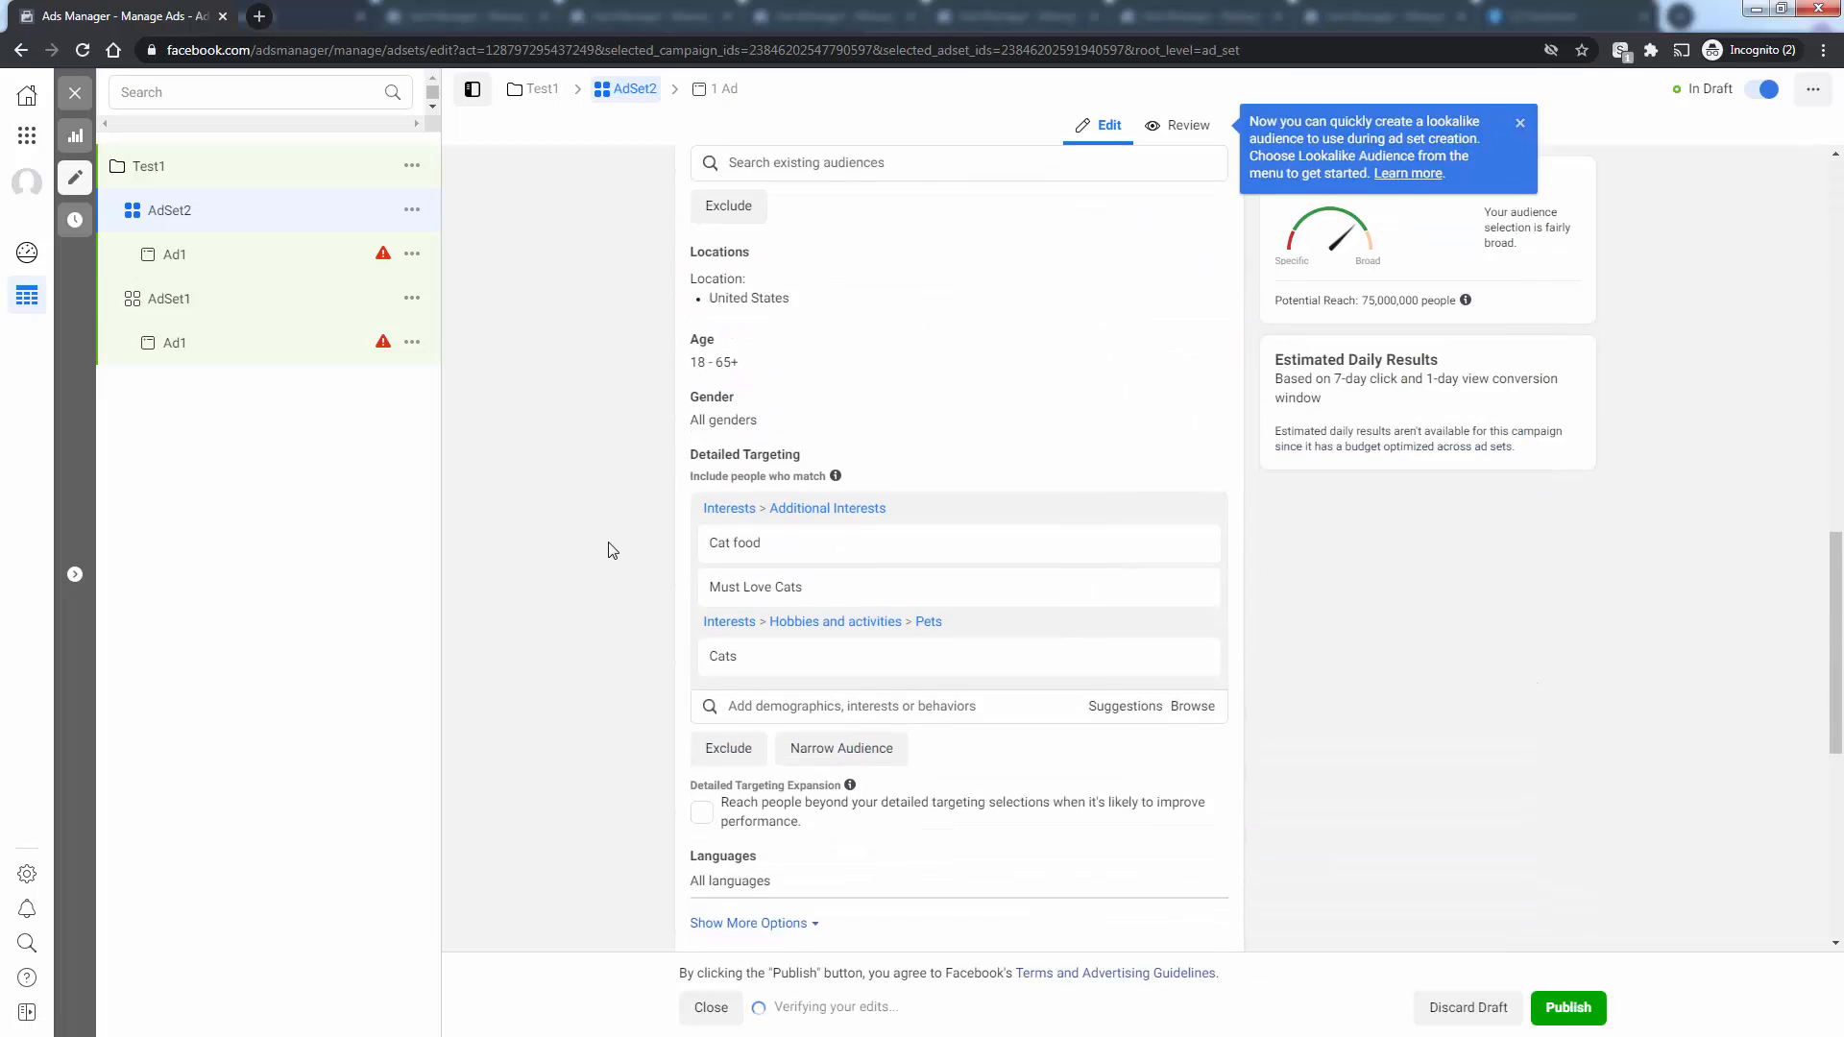
scroll(611, 550, "down", 4)
scroll(610, 551, "up", 2)
mouse_move(783, 363)
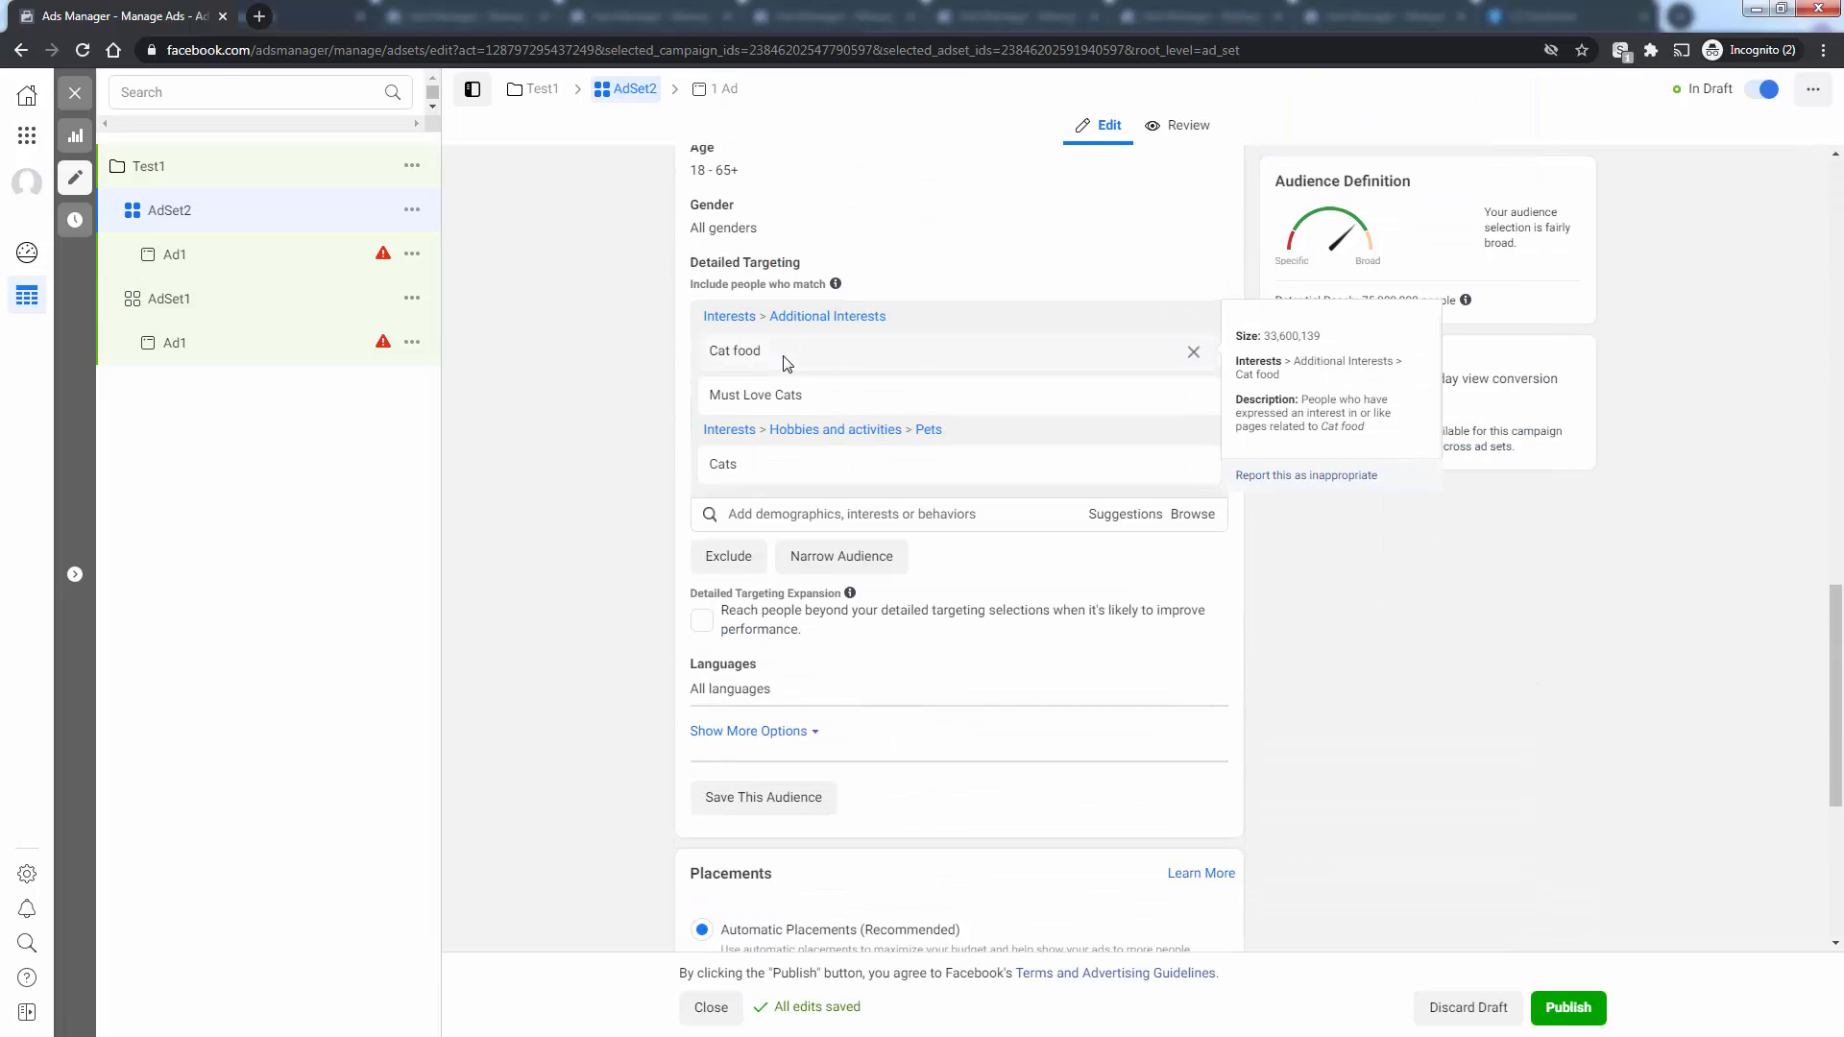
left_click(1092, 524)
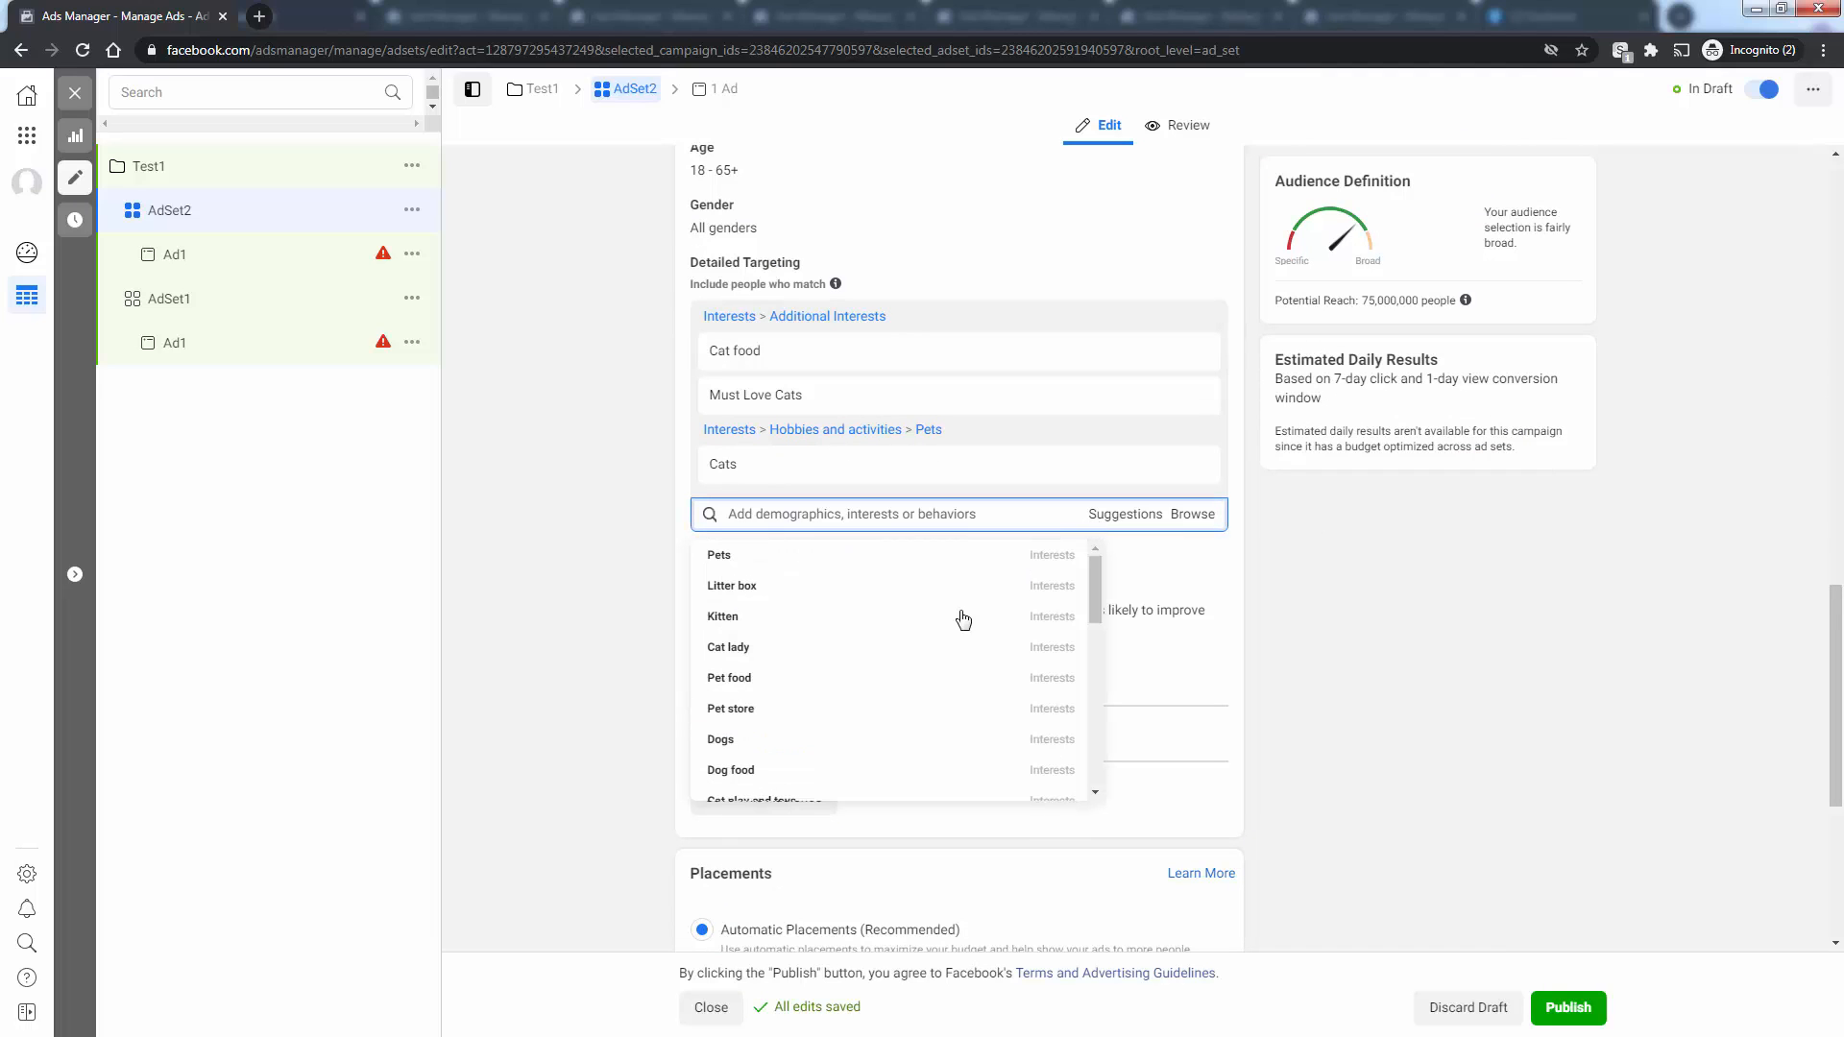
mouse_move(948, 623)
scroll(953, 626, "down", 1)
scroll(952, 626, "down", 1)
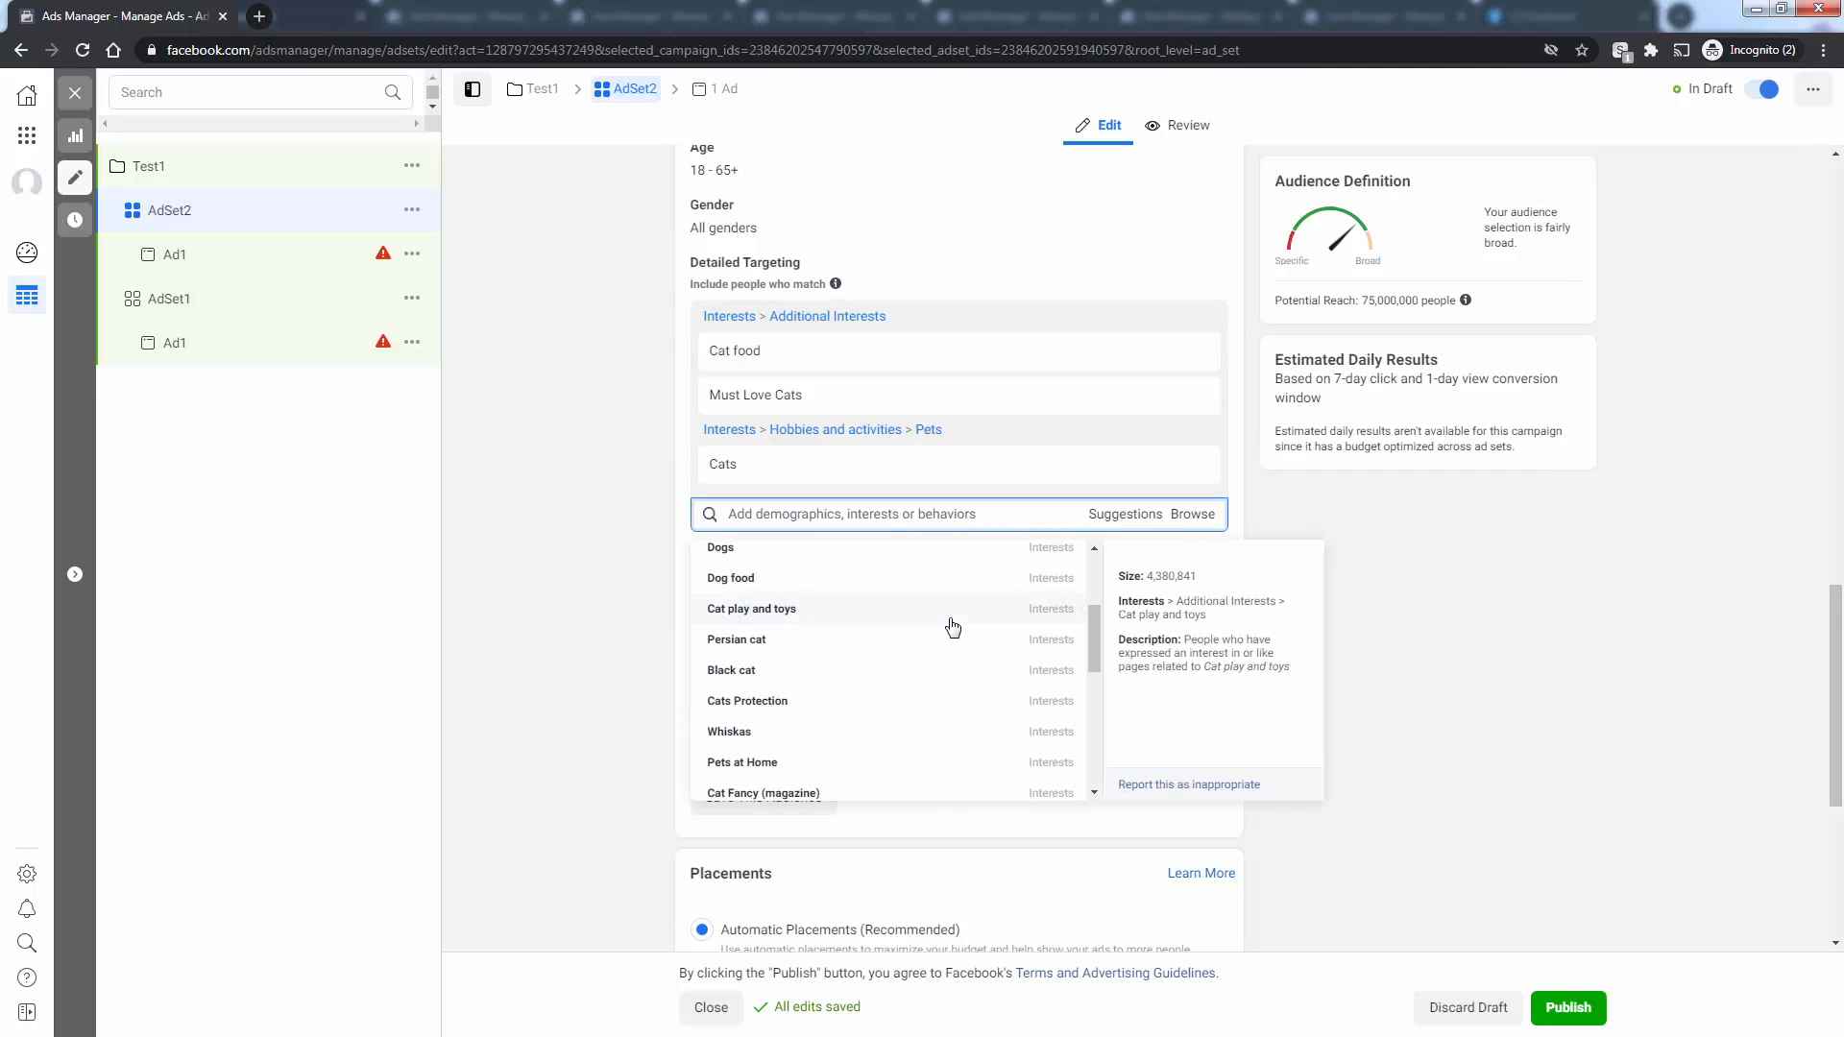
scroll(951, 625, "down", 1)
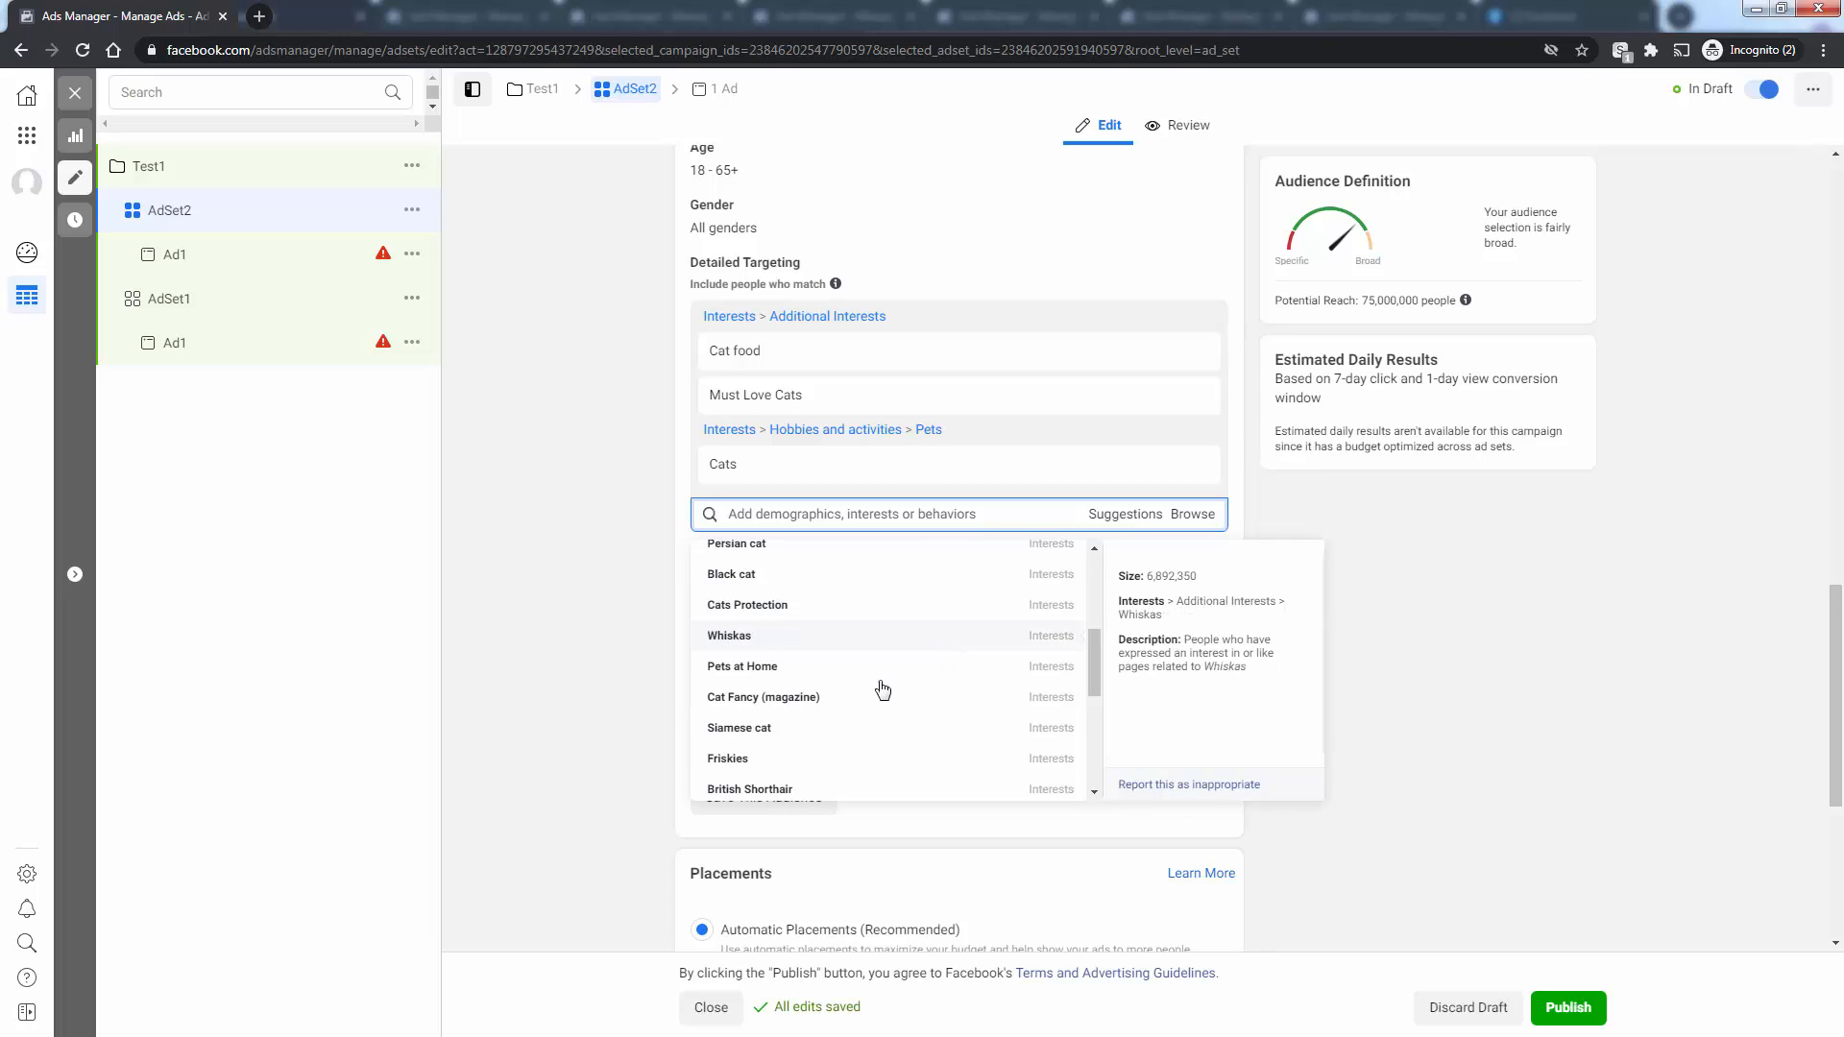
left_click(859, 700)
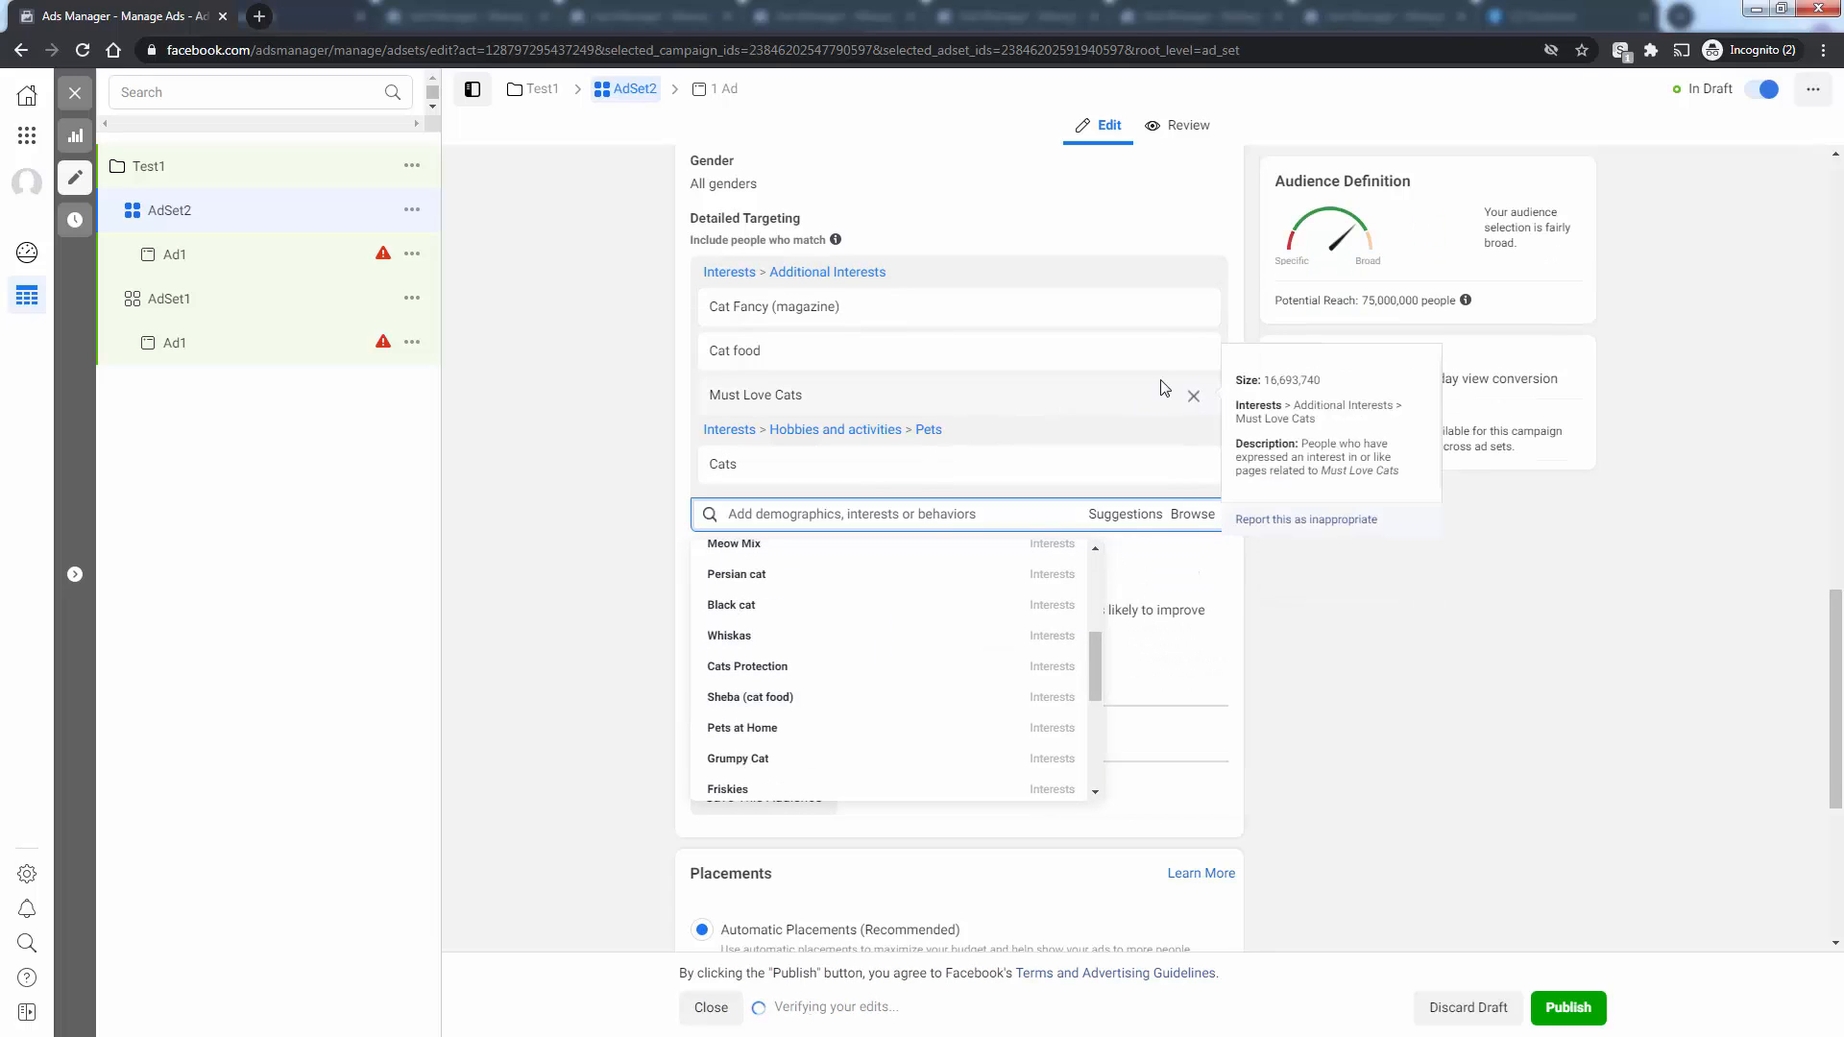
Step: Remove the interests Cat food, Must Love Cats and Cats from AdSet2's detailed targeting
left_click(1192, 353)
left_click(1193, 354)
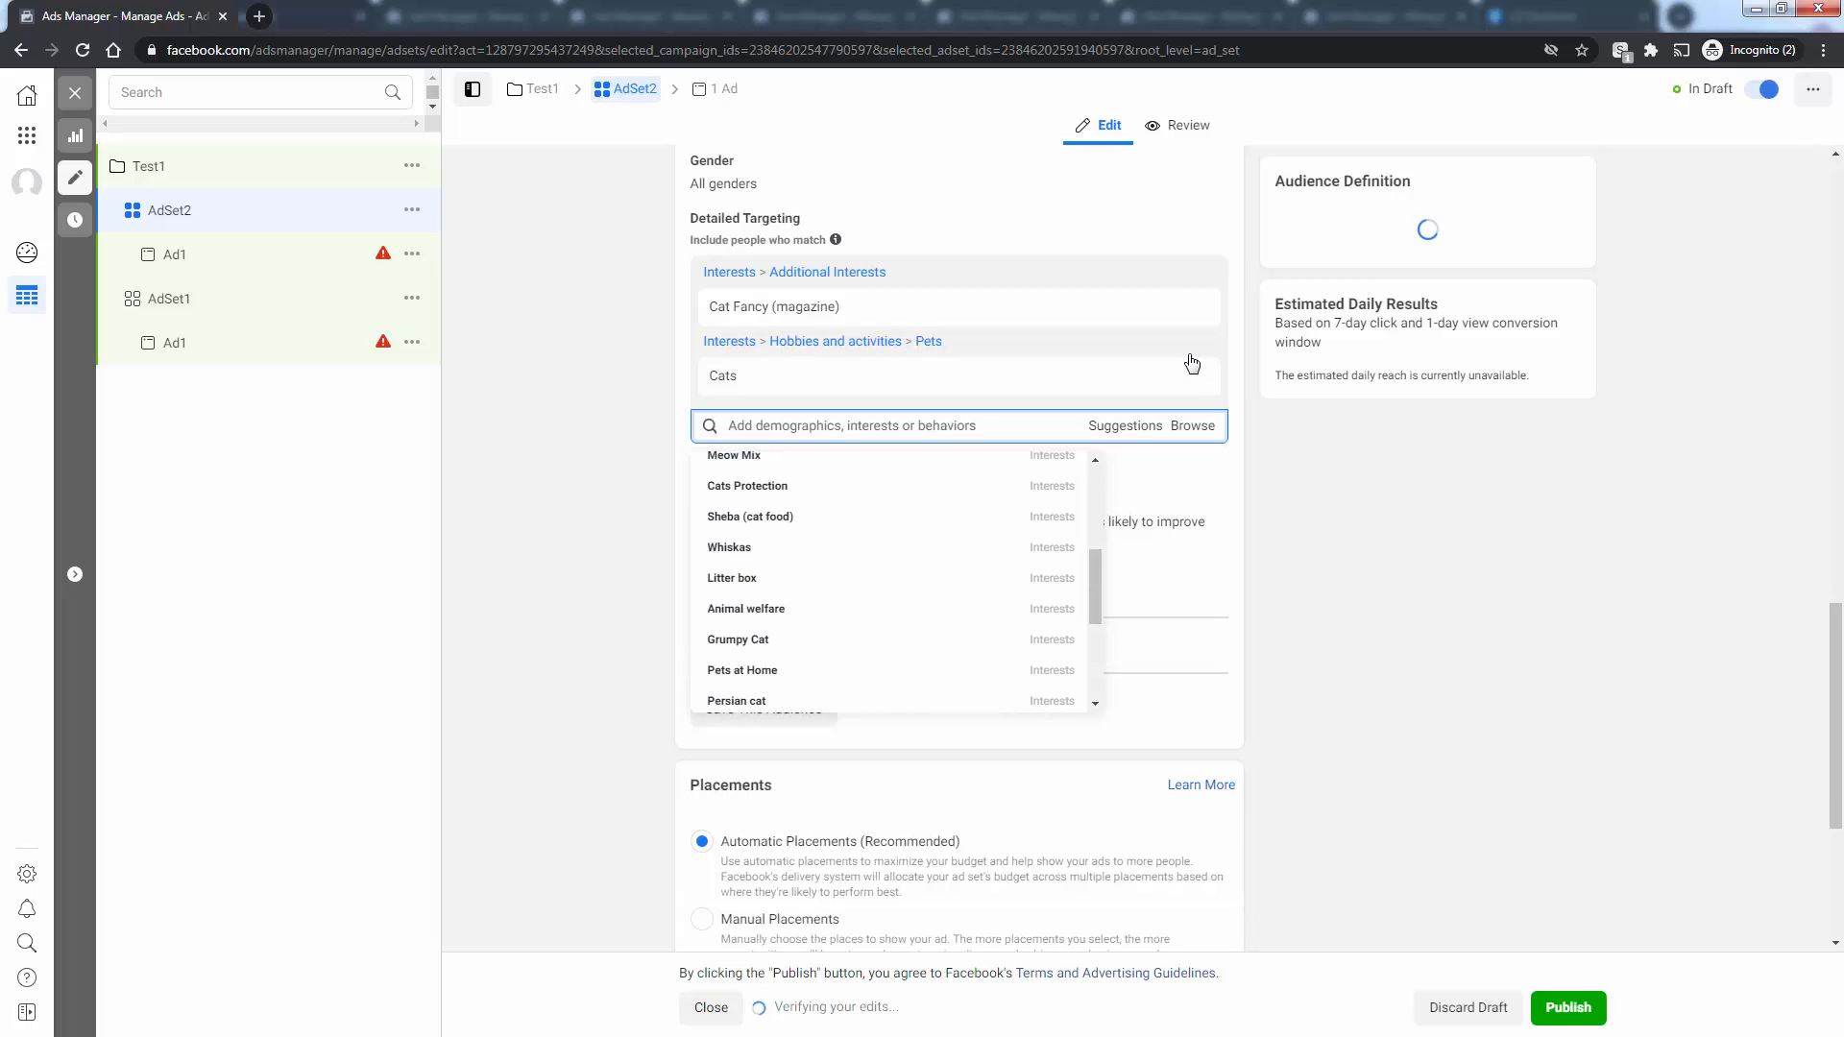
left_click(1193, 378)
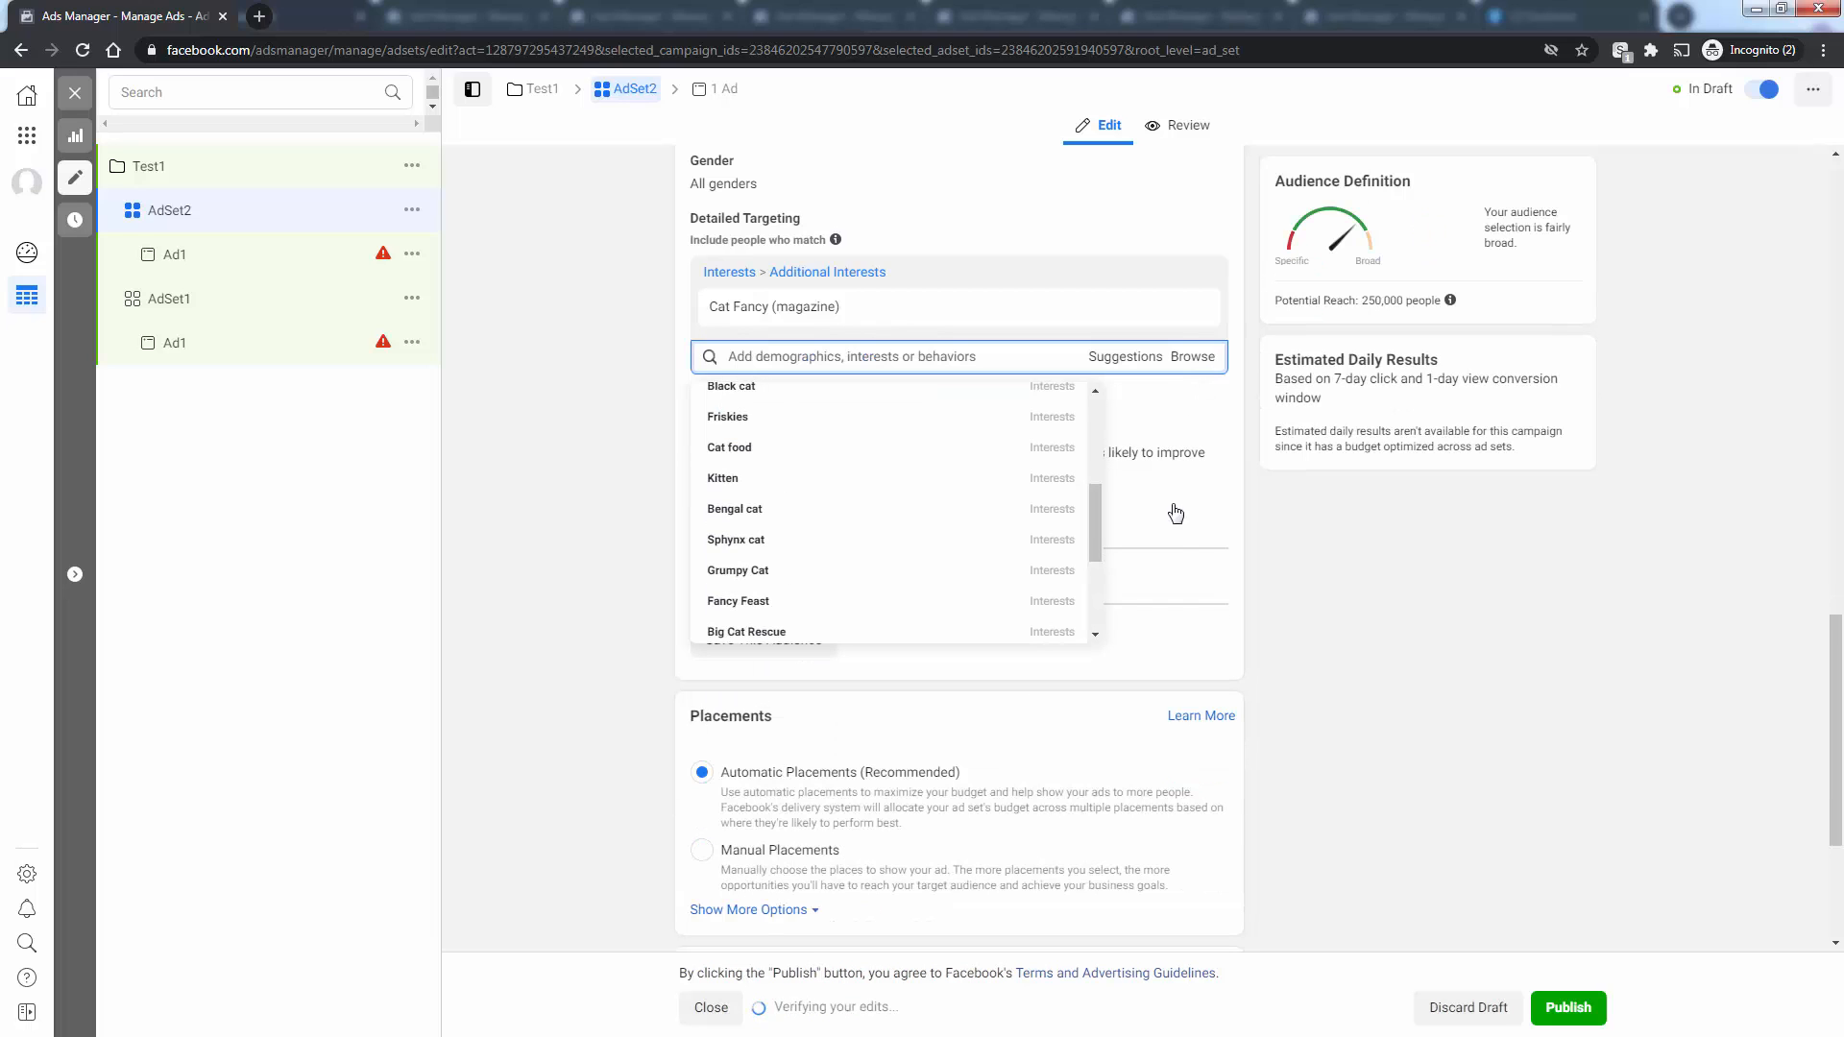
left_click(1378, 304)
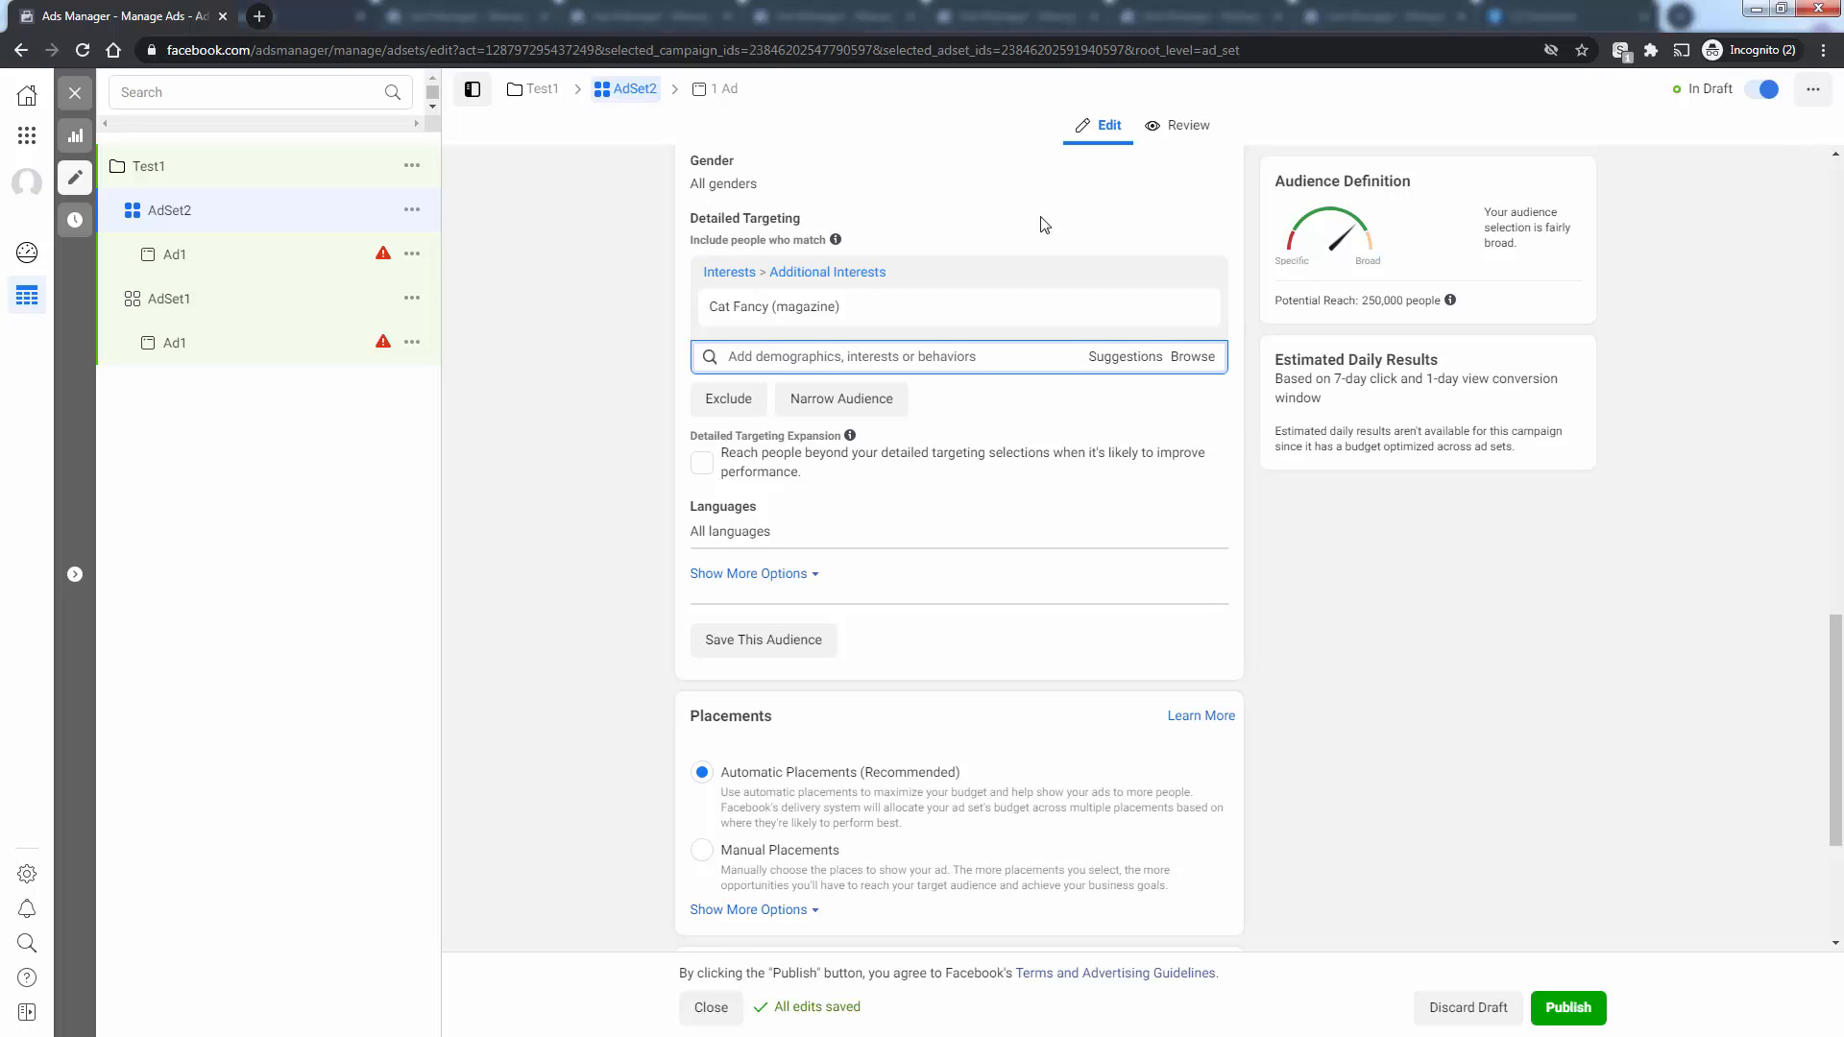
Step: Review AdSet2's audience settings, switching between AdSet1 and AdSet2 to compare their targeting
mouse_move(805, 308)
scroll(671, 422, "up", 2)
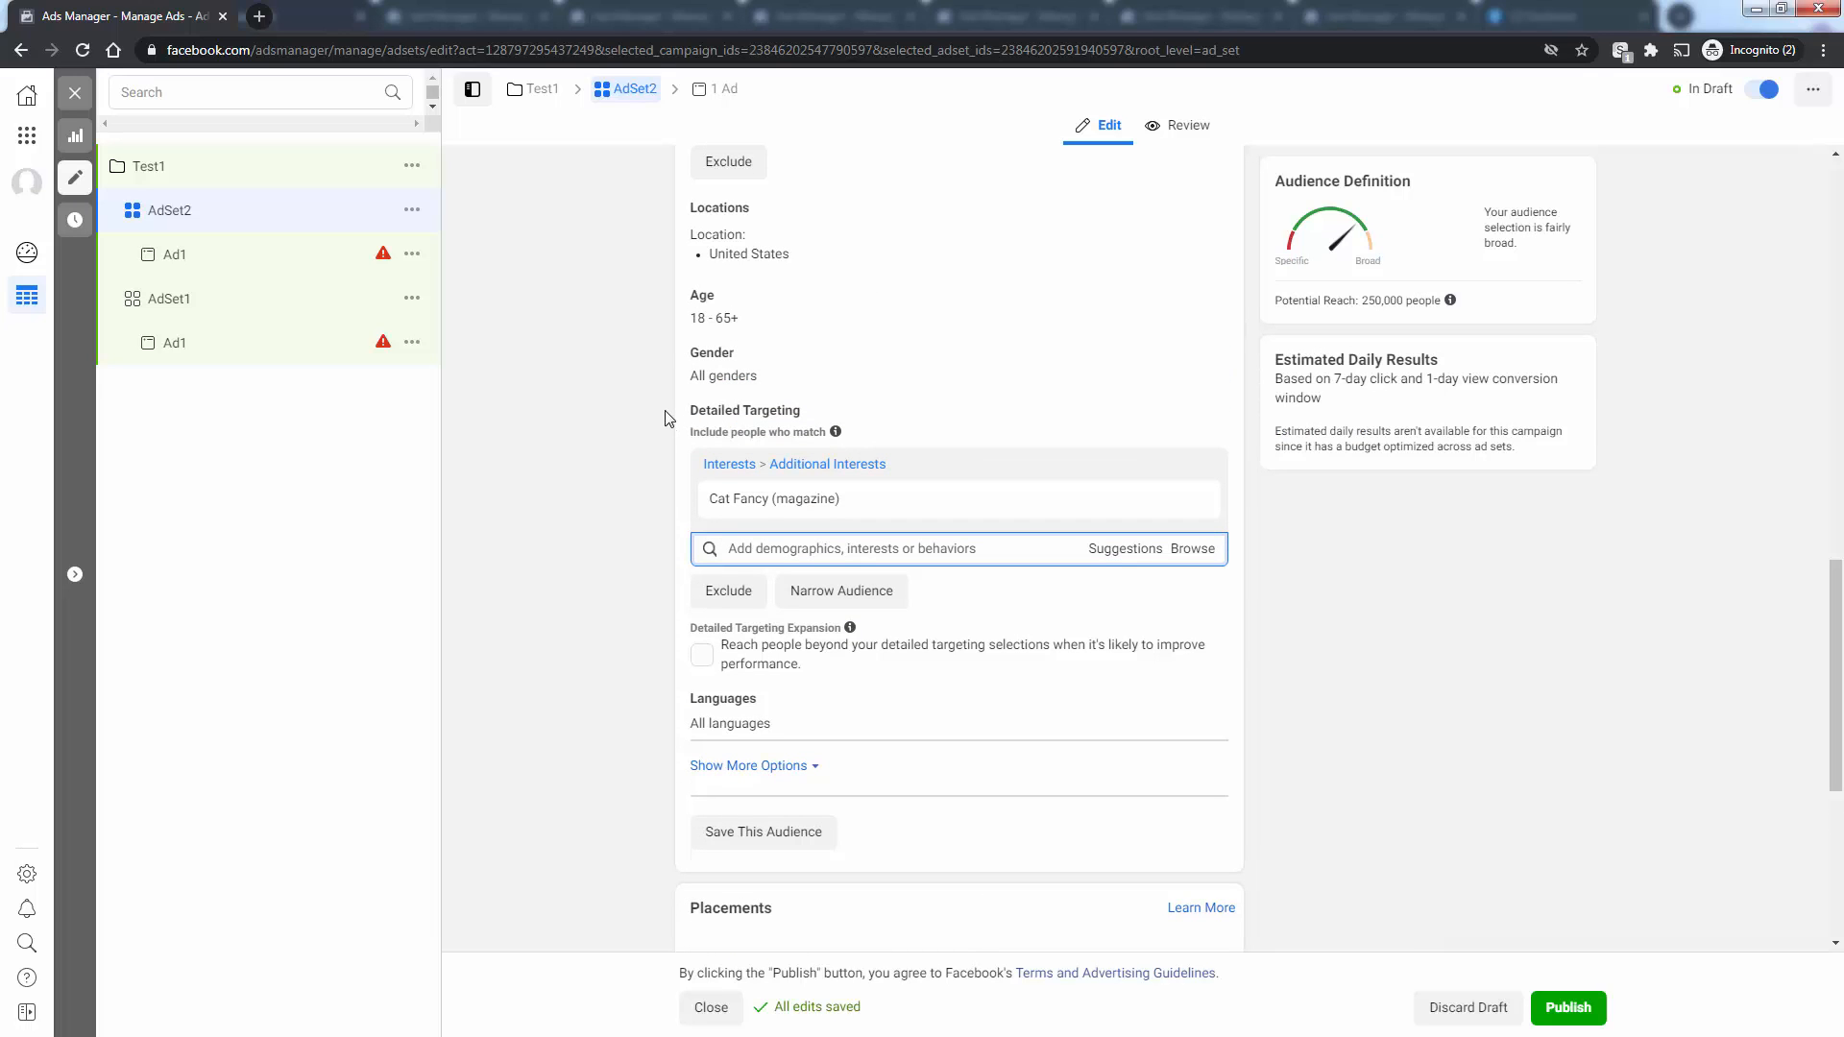
scroll(670, 419, "down", 1)
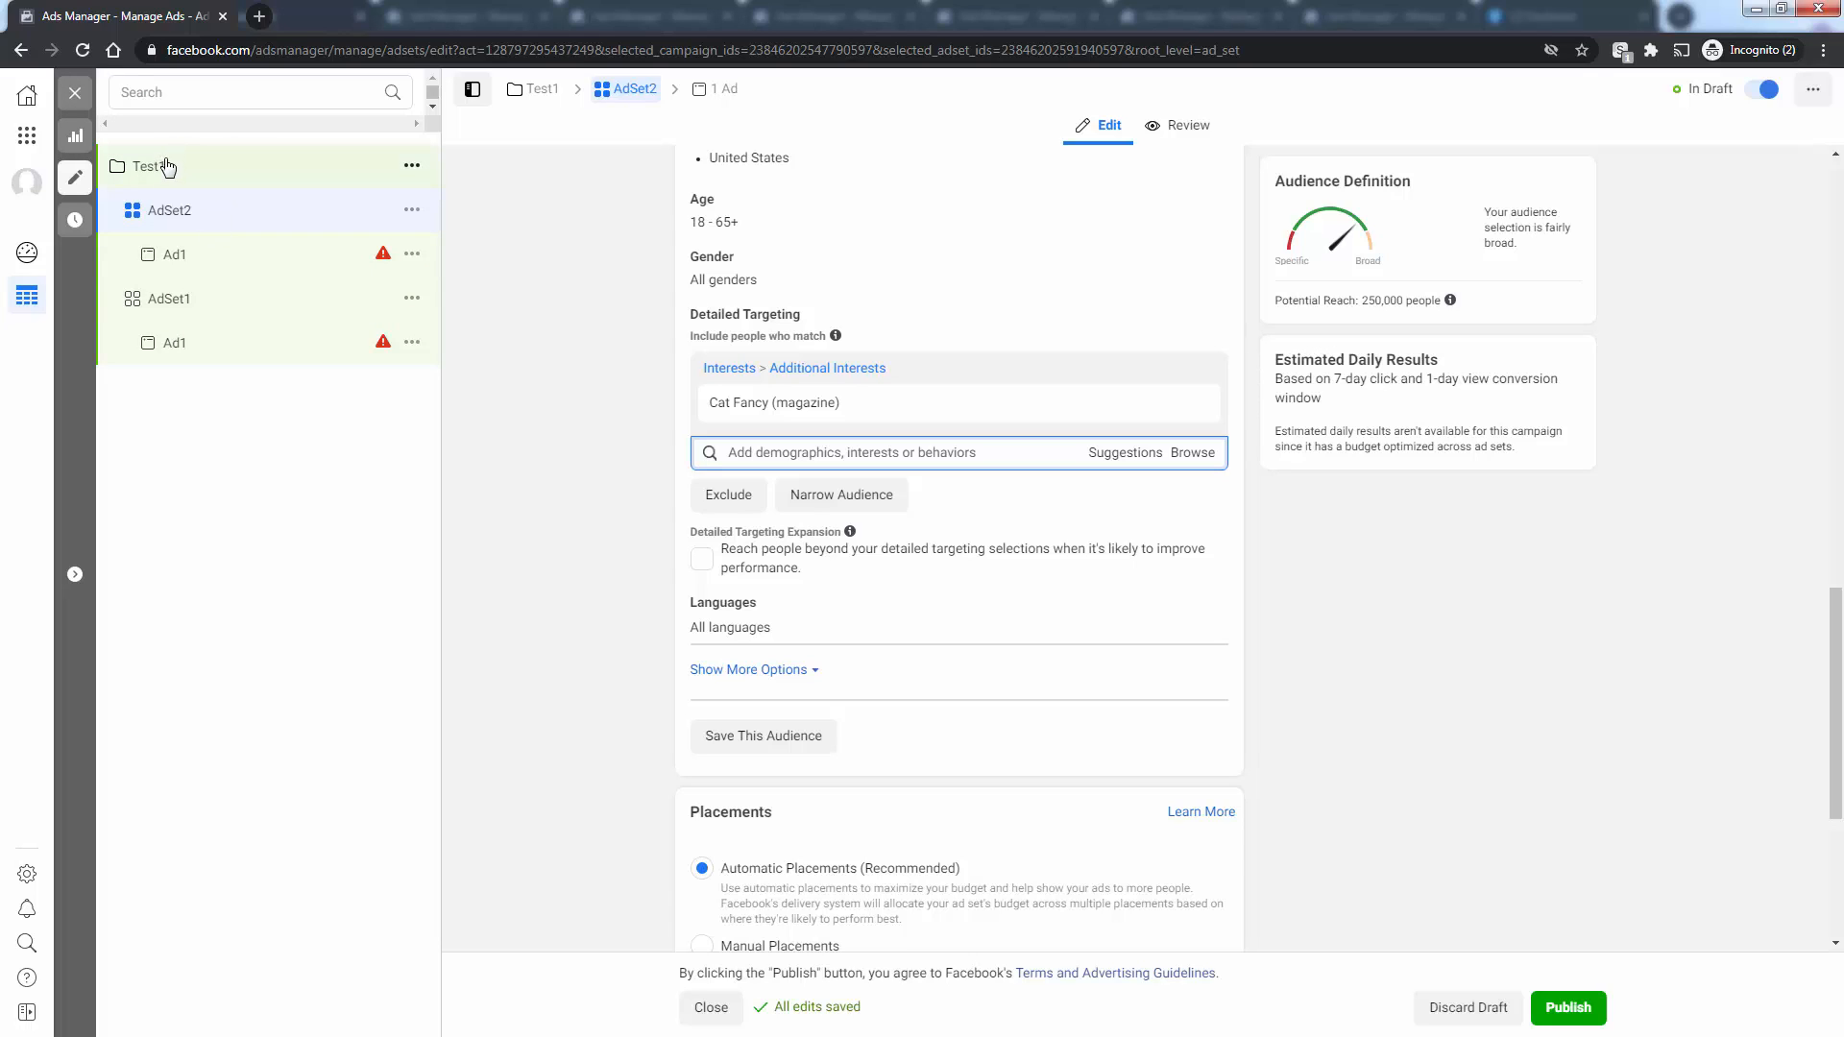
left_click(203, 299)
left_click(195, 224)
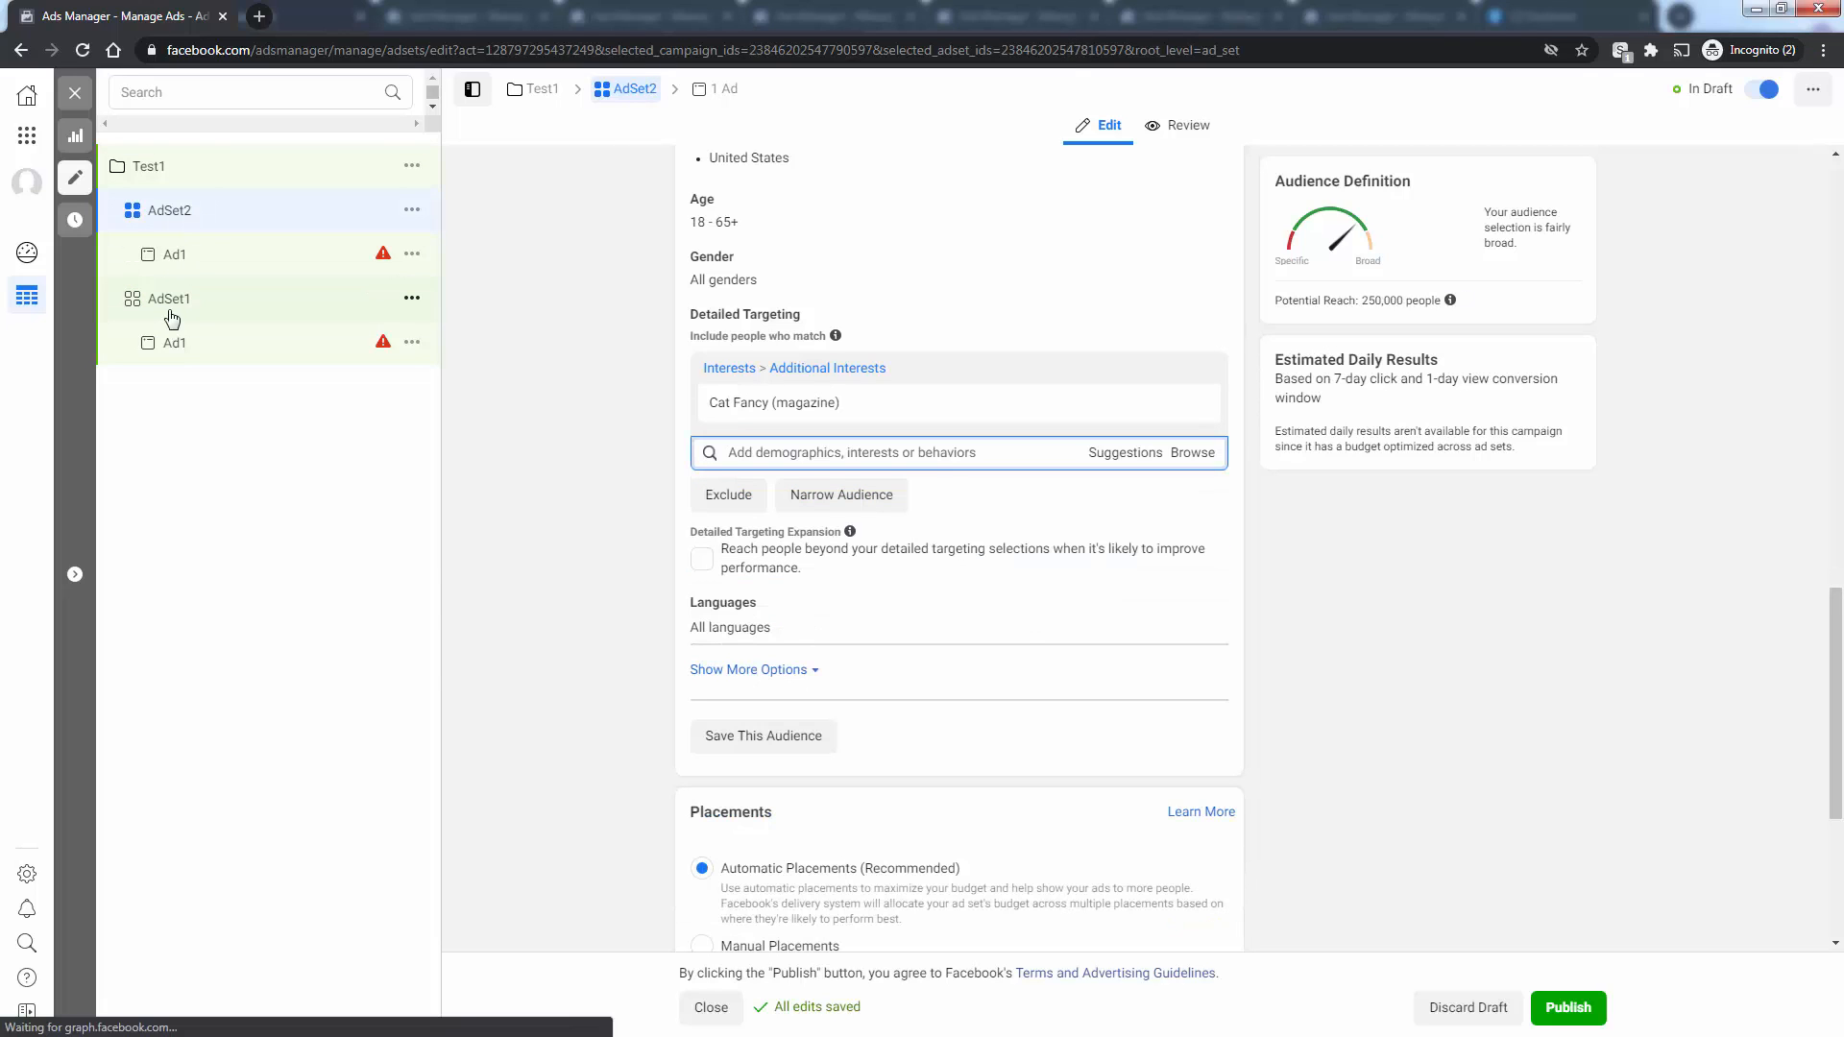
left_click(217, 306)
left_click(189, 219)
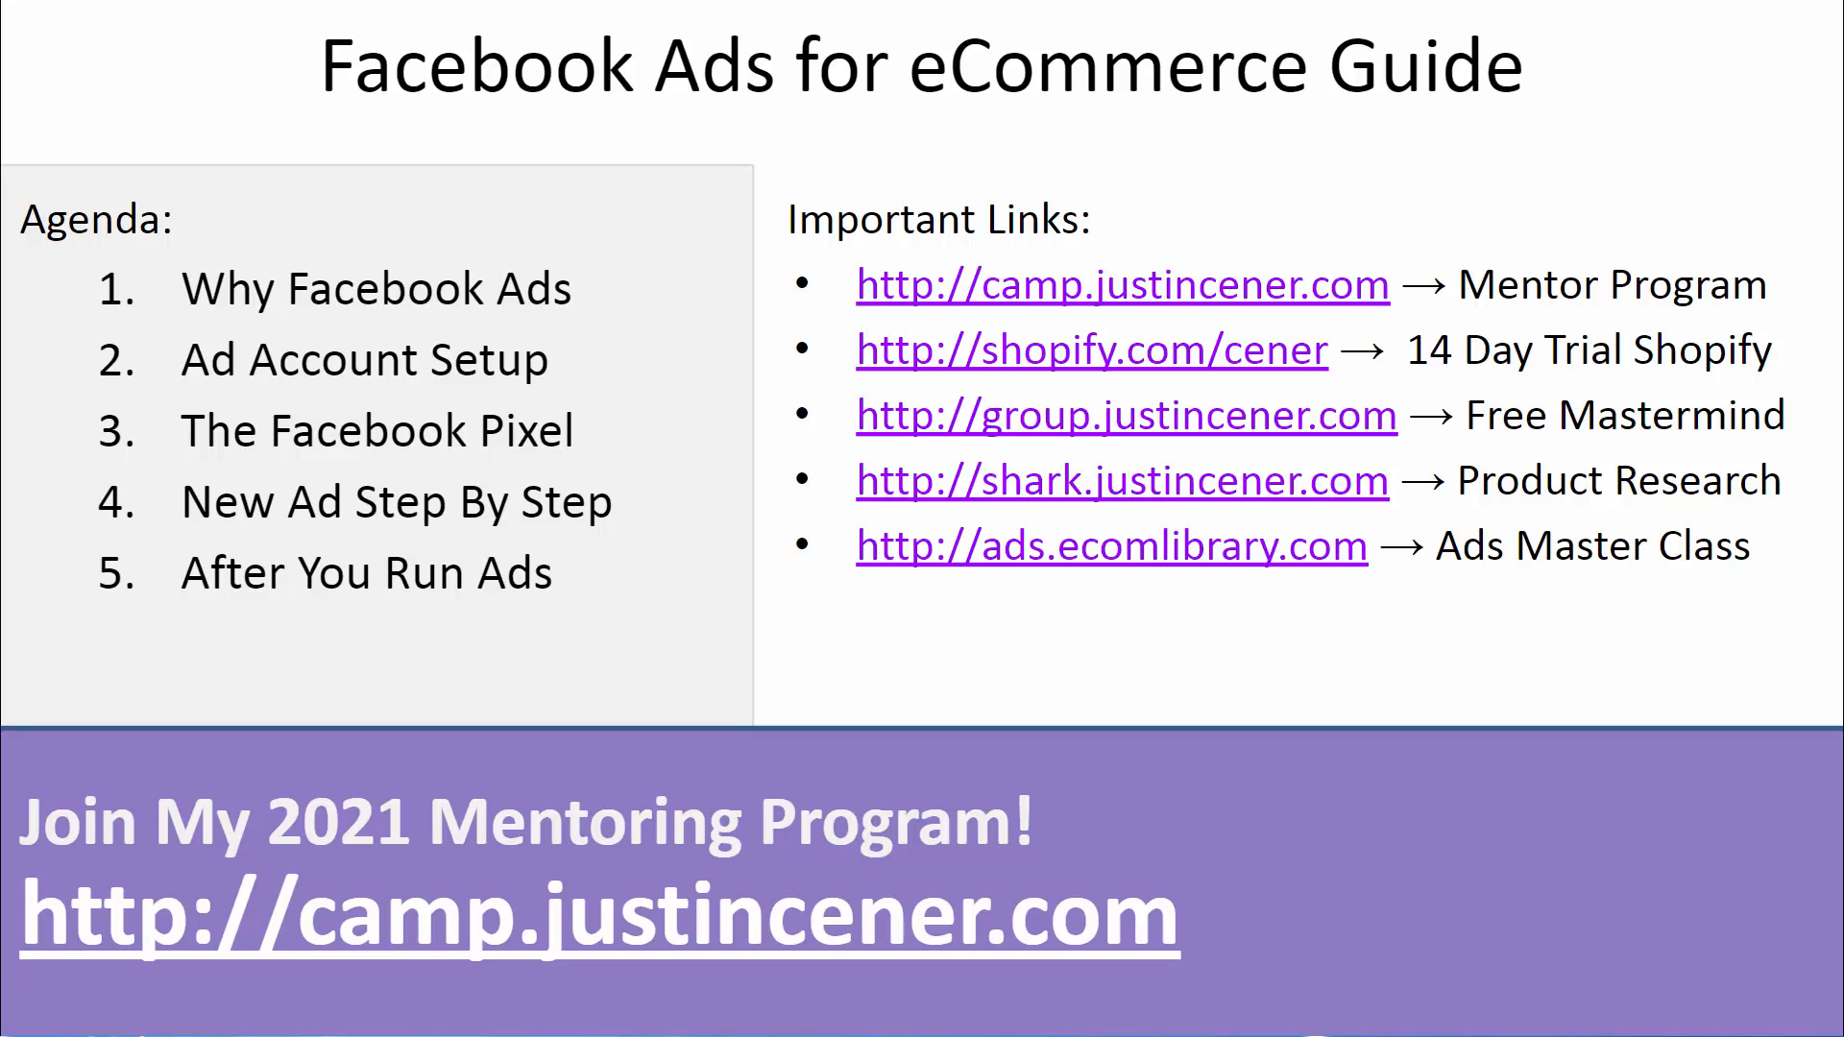
left_click(88, 737)
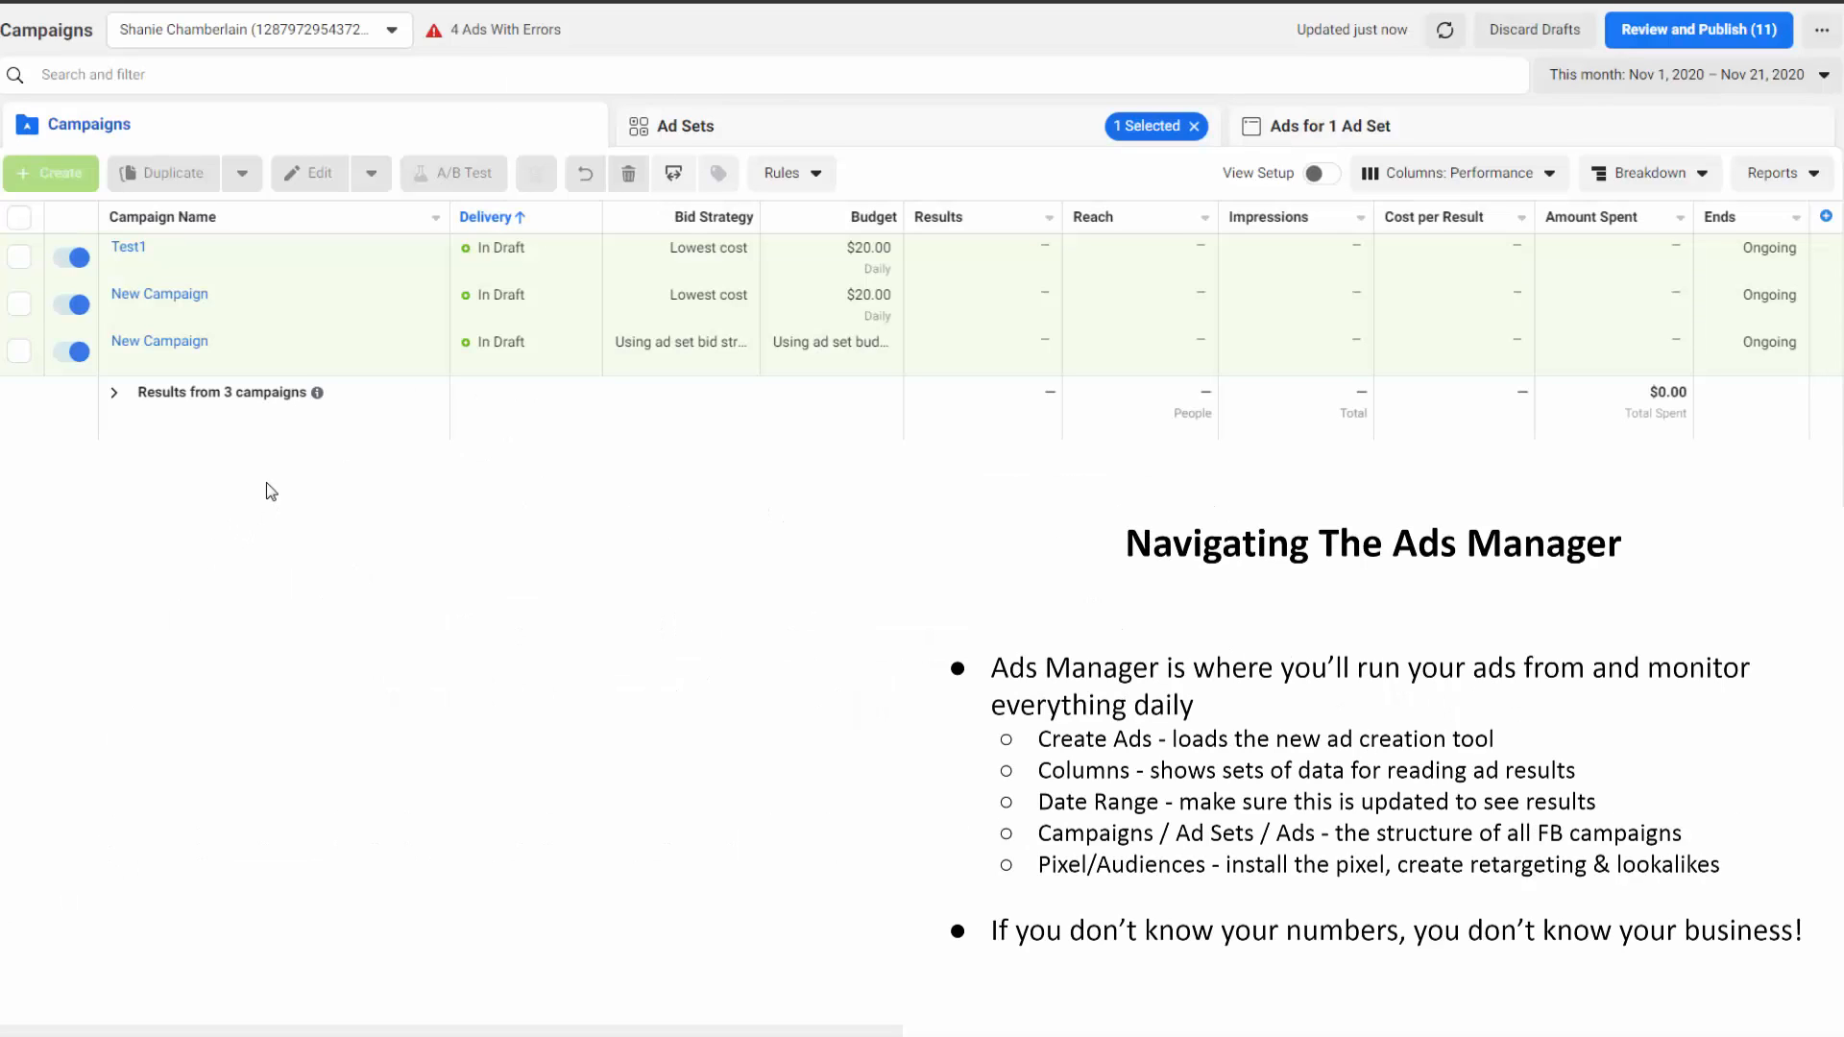
left_click(19, 256)
left_click(19, 304)
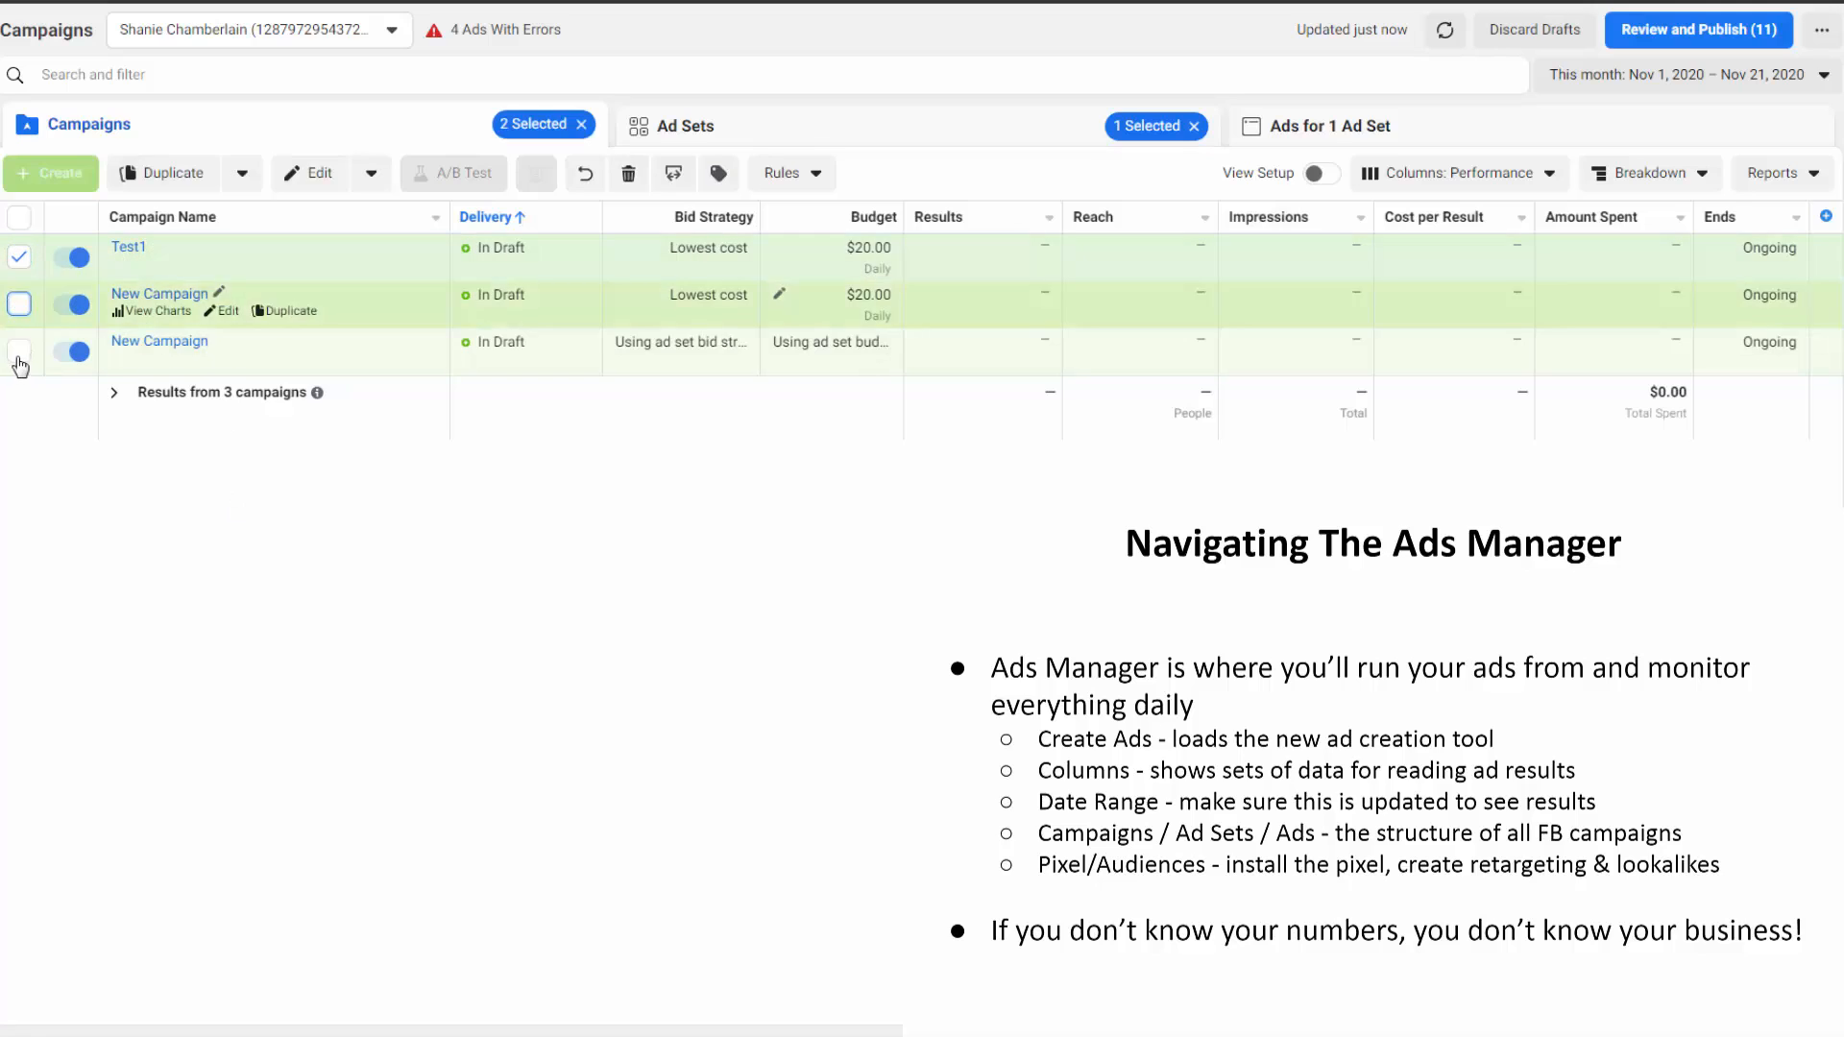
left_click(19, 303)
left_click(19, 257)
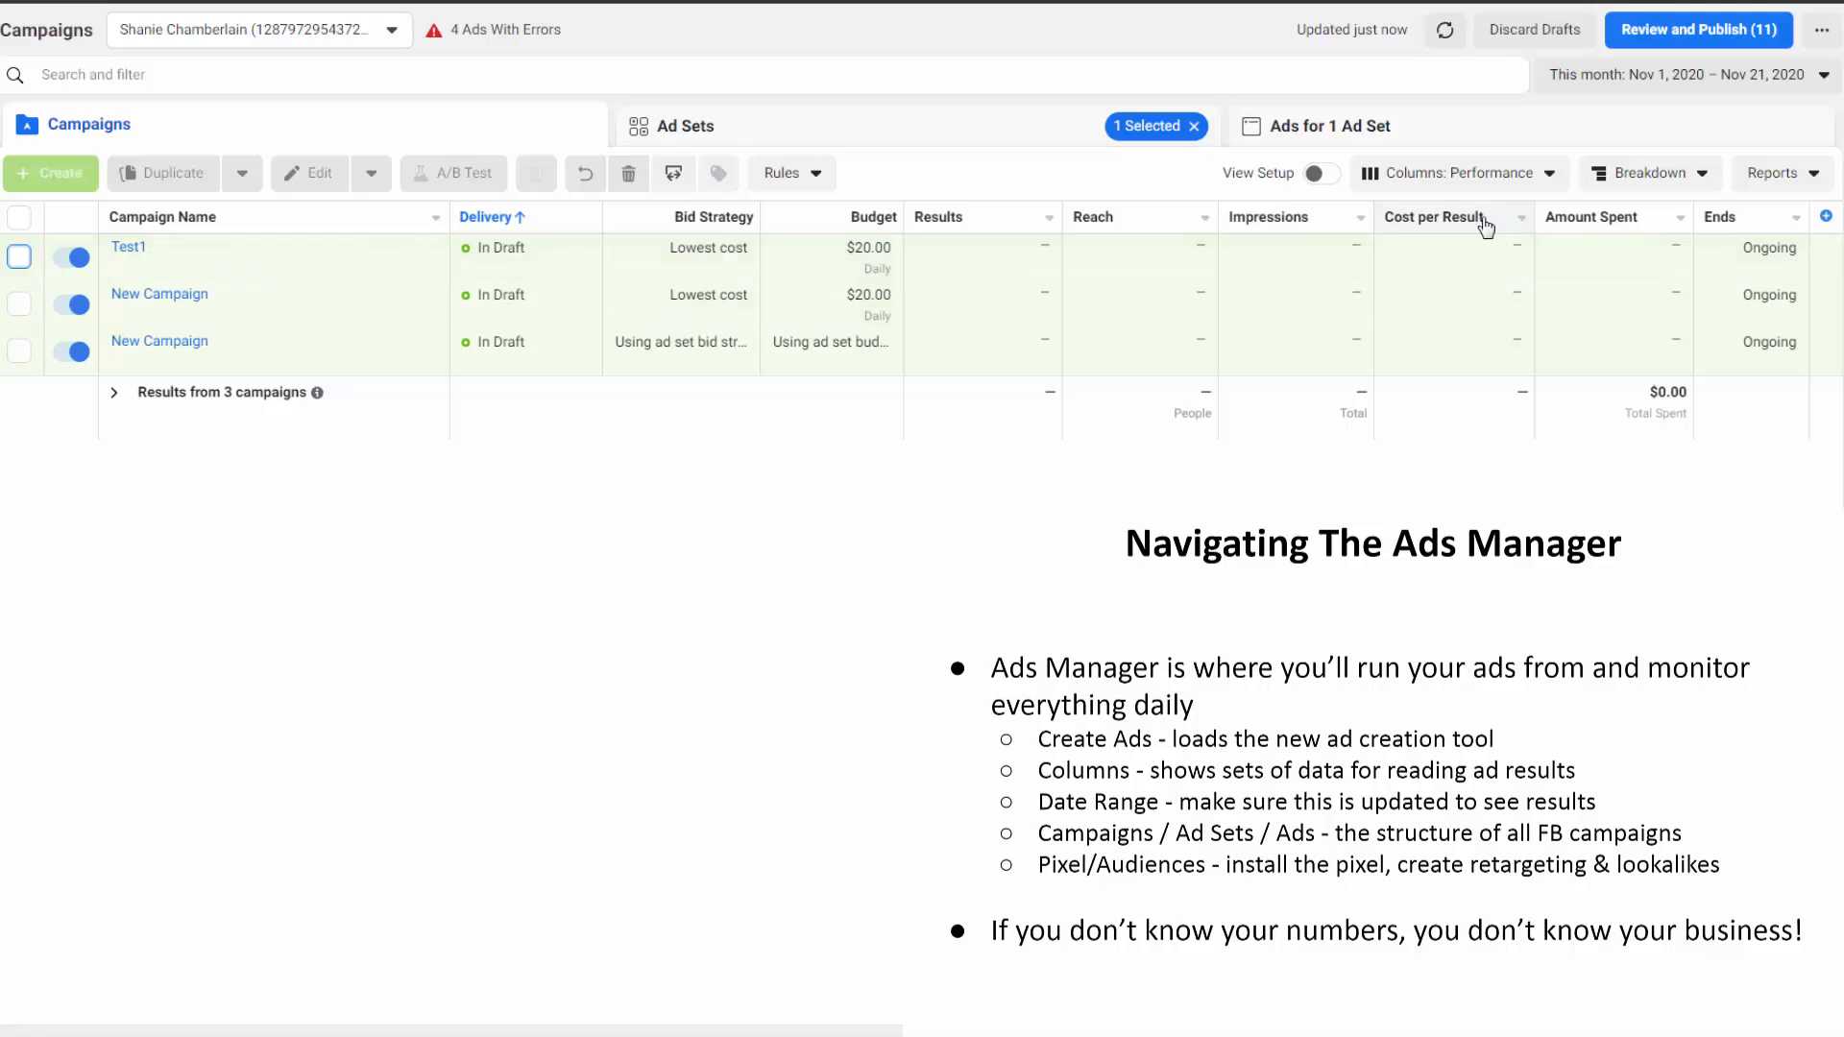
Step: Set the campaign table's columns to Performance and Clicks and its date range to Sep 8, 2020 – Sep 12, 2020
left_click(1515, 185)
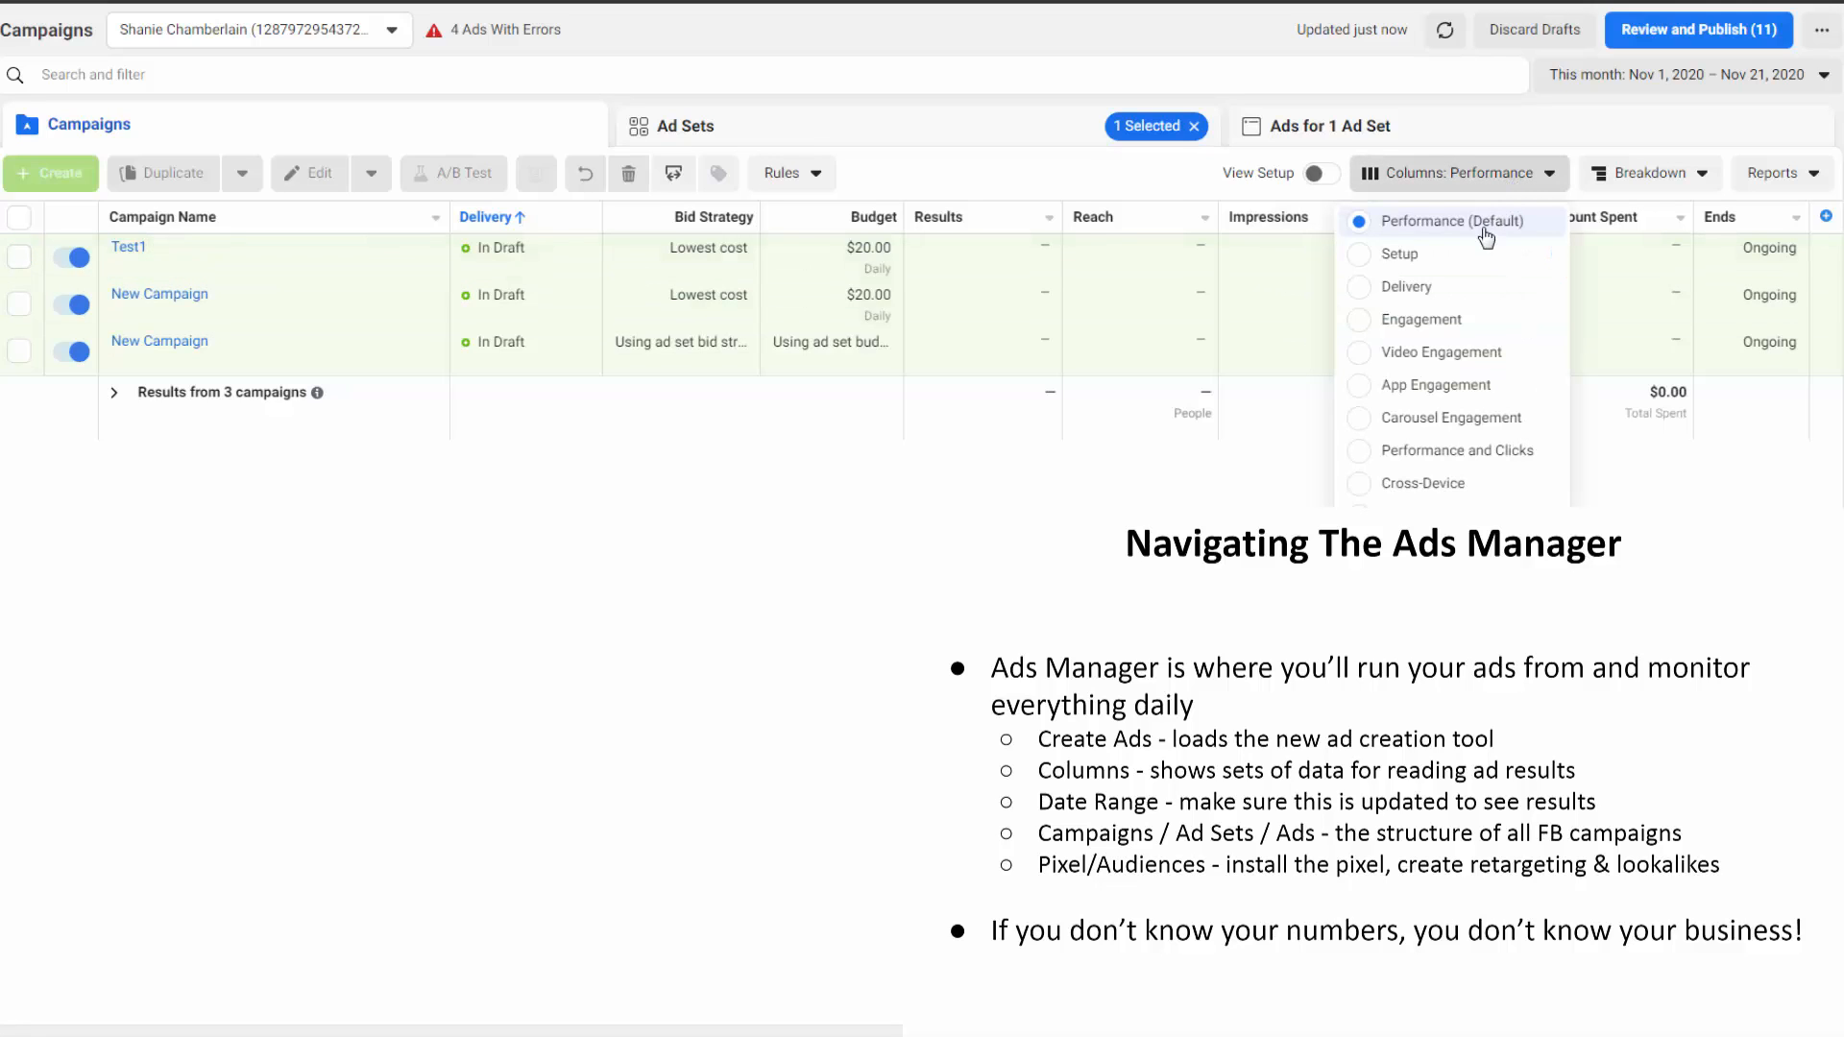
left_click(1379, 459)
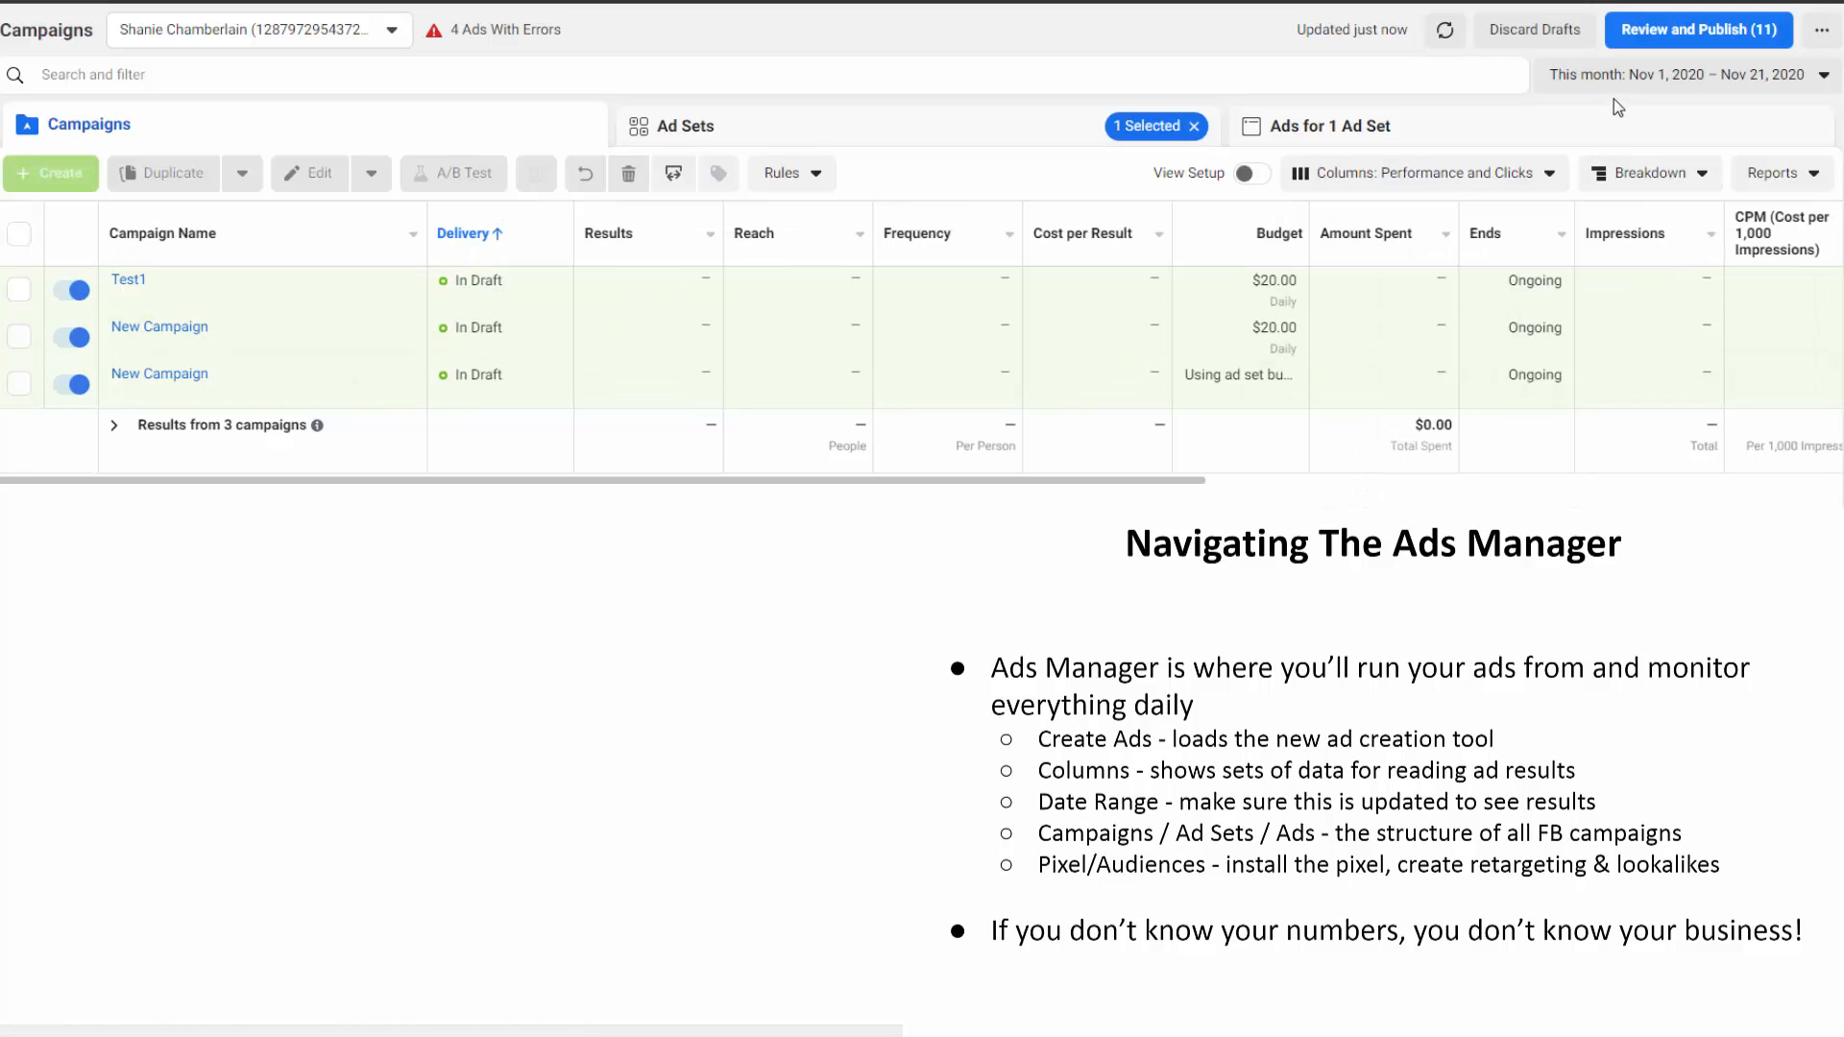
left_click(1627, 72)
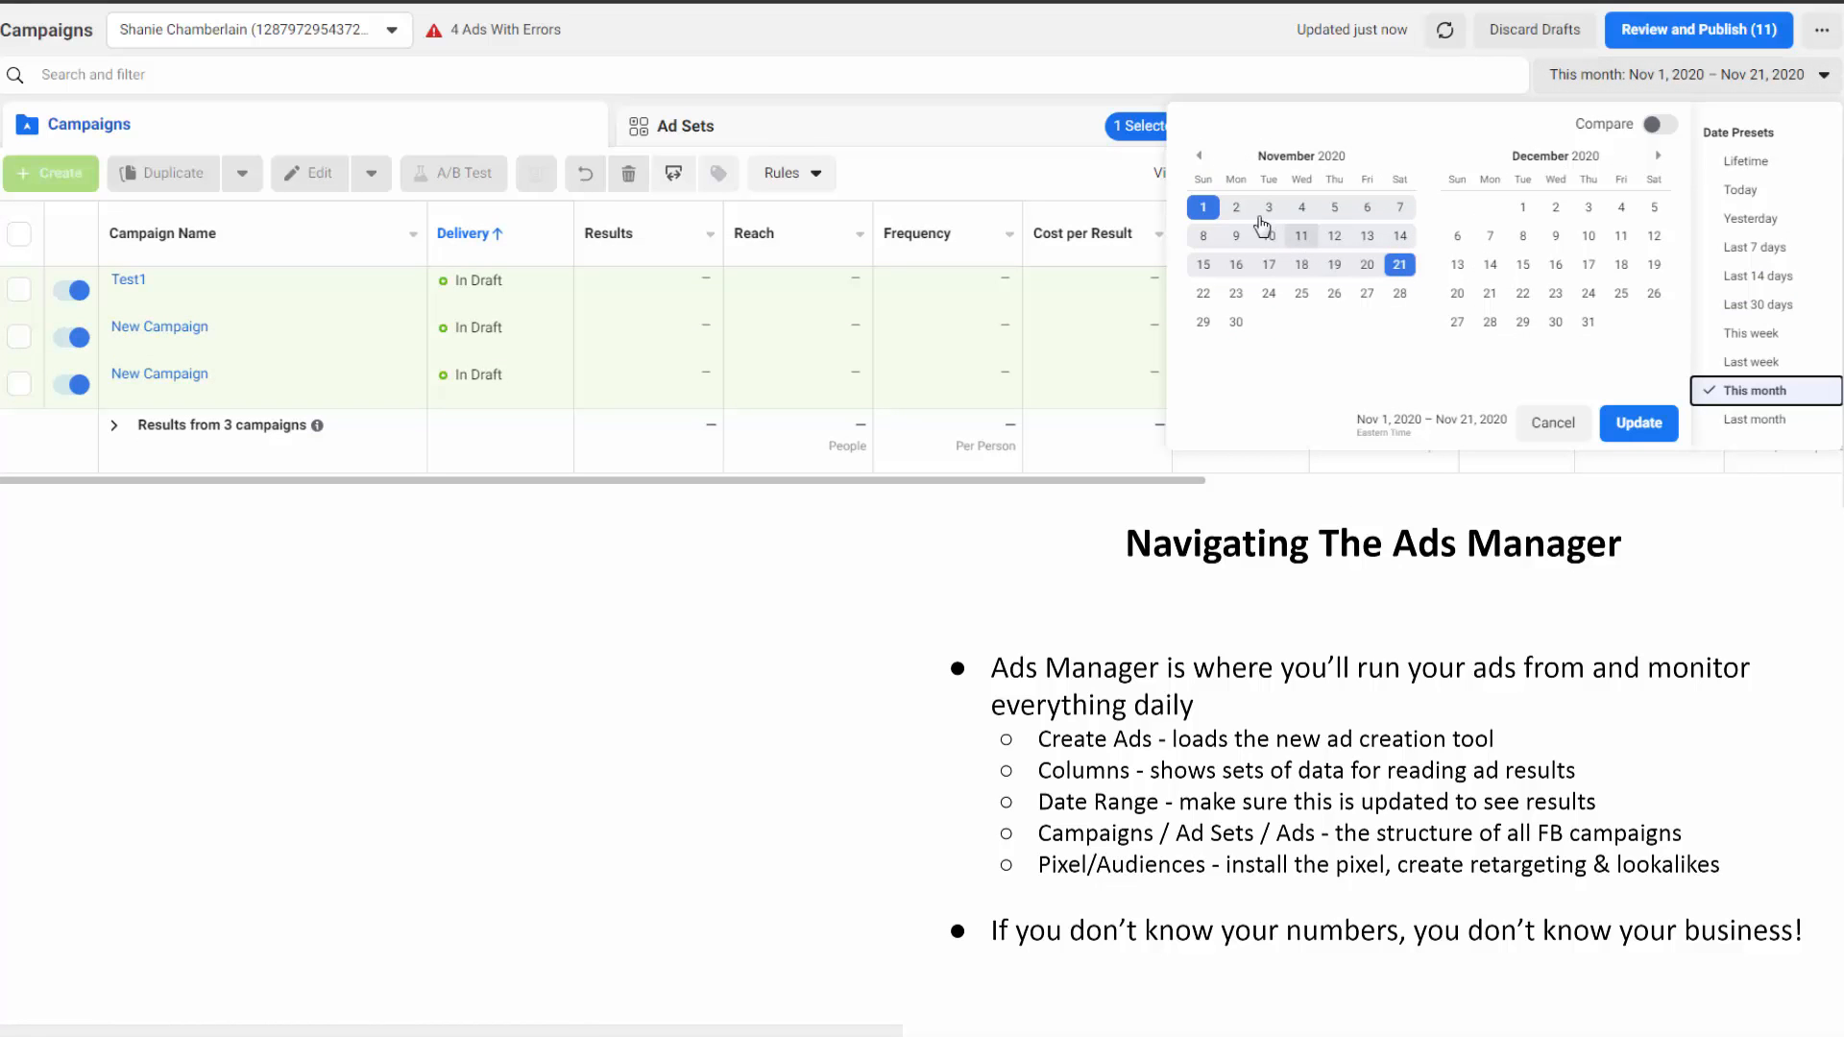
left_click(1200, 158)
left_click(1200, 158)
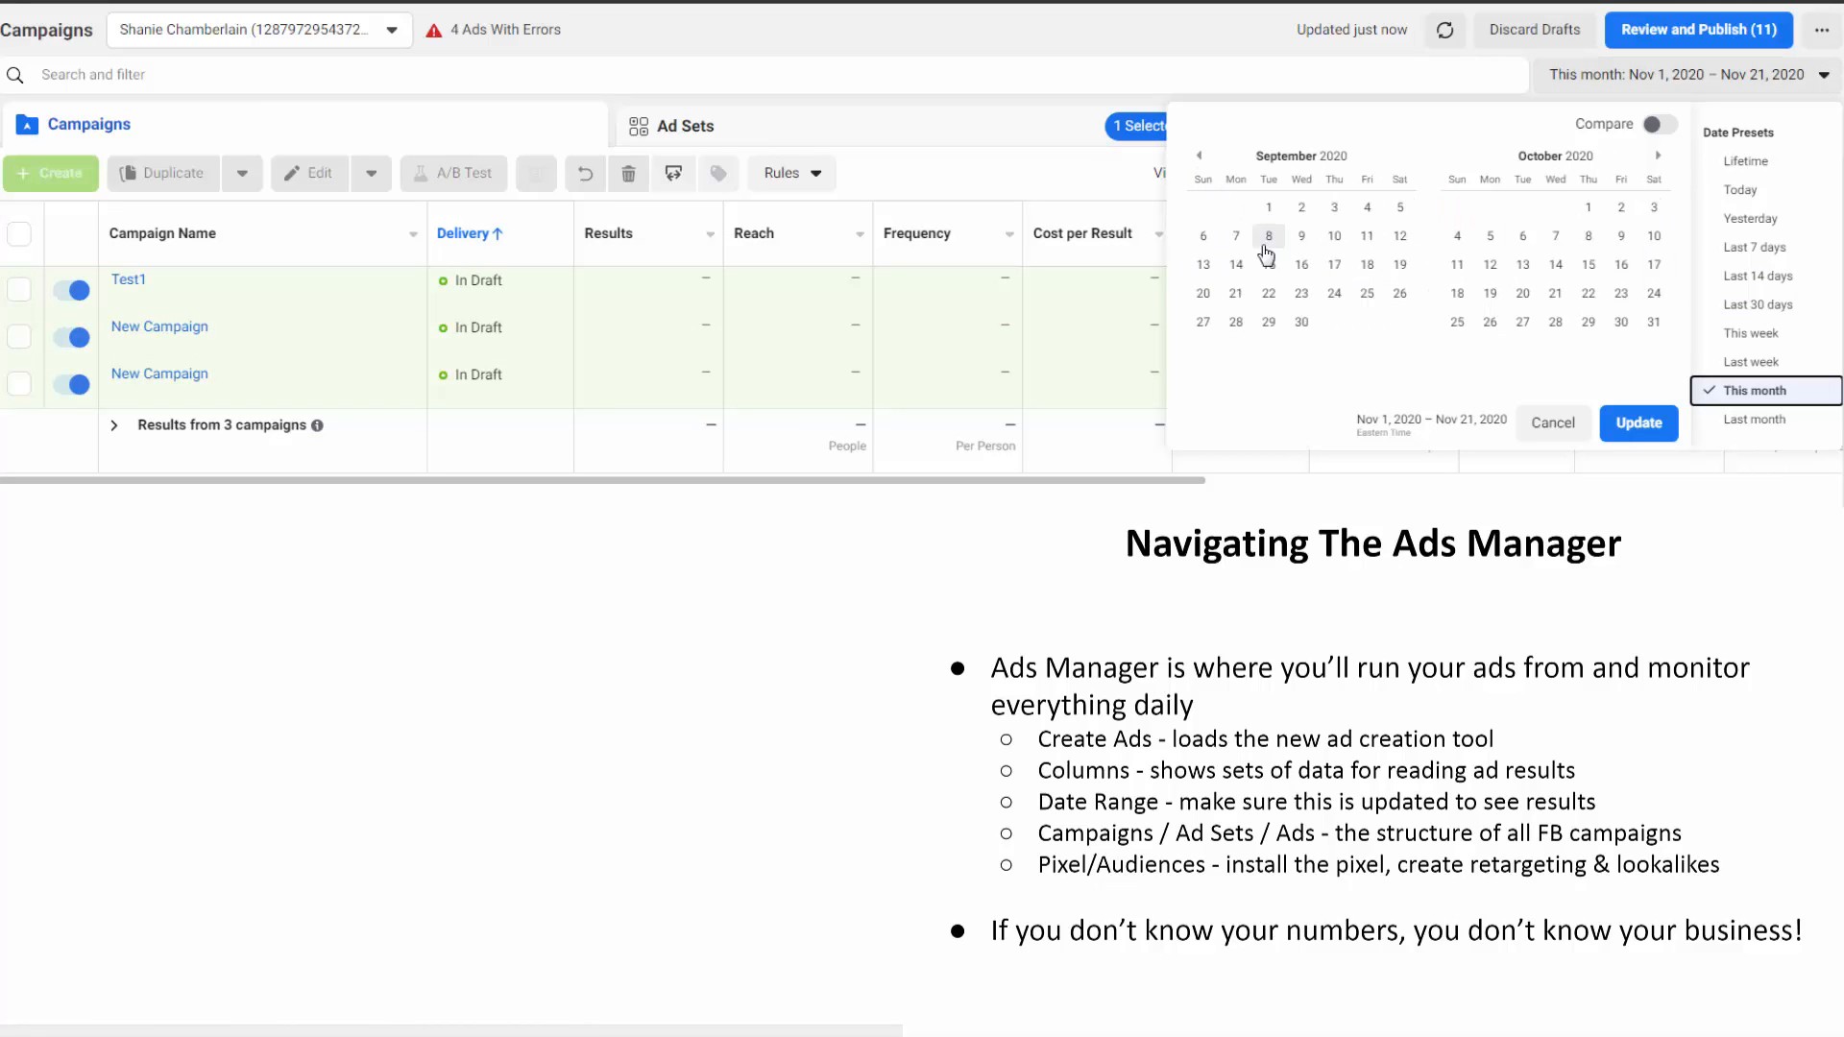
left_click(1269, 235)
left_click(1399, 238)
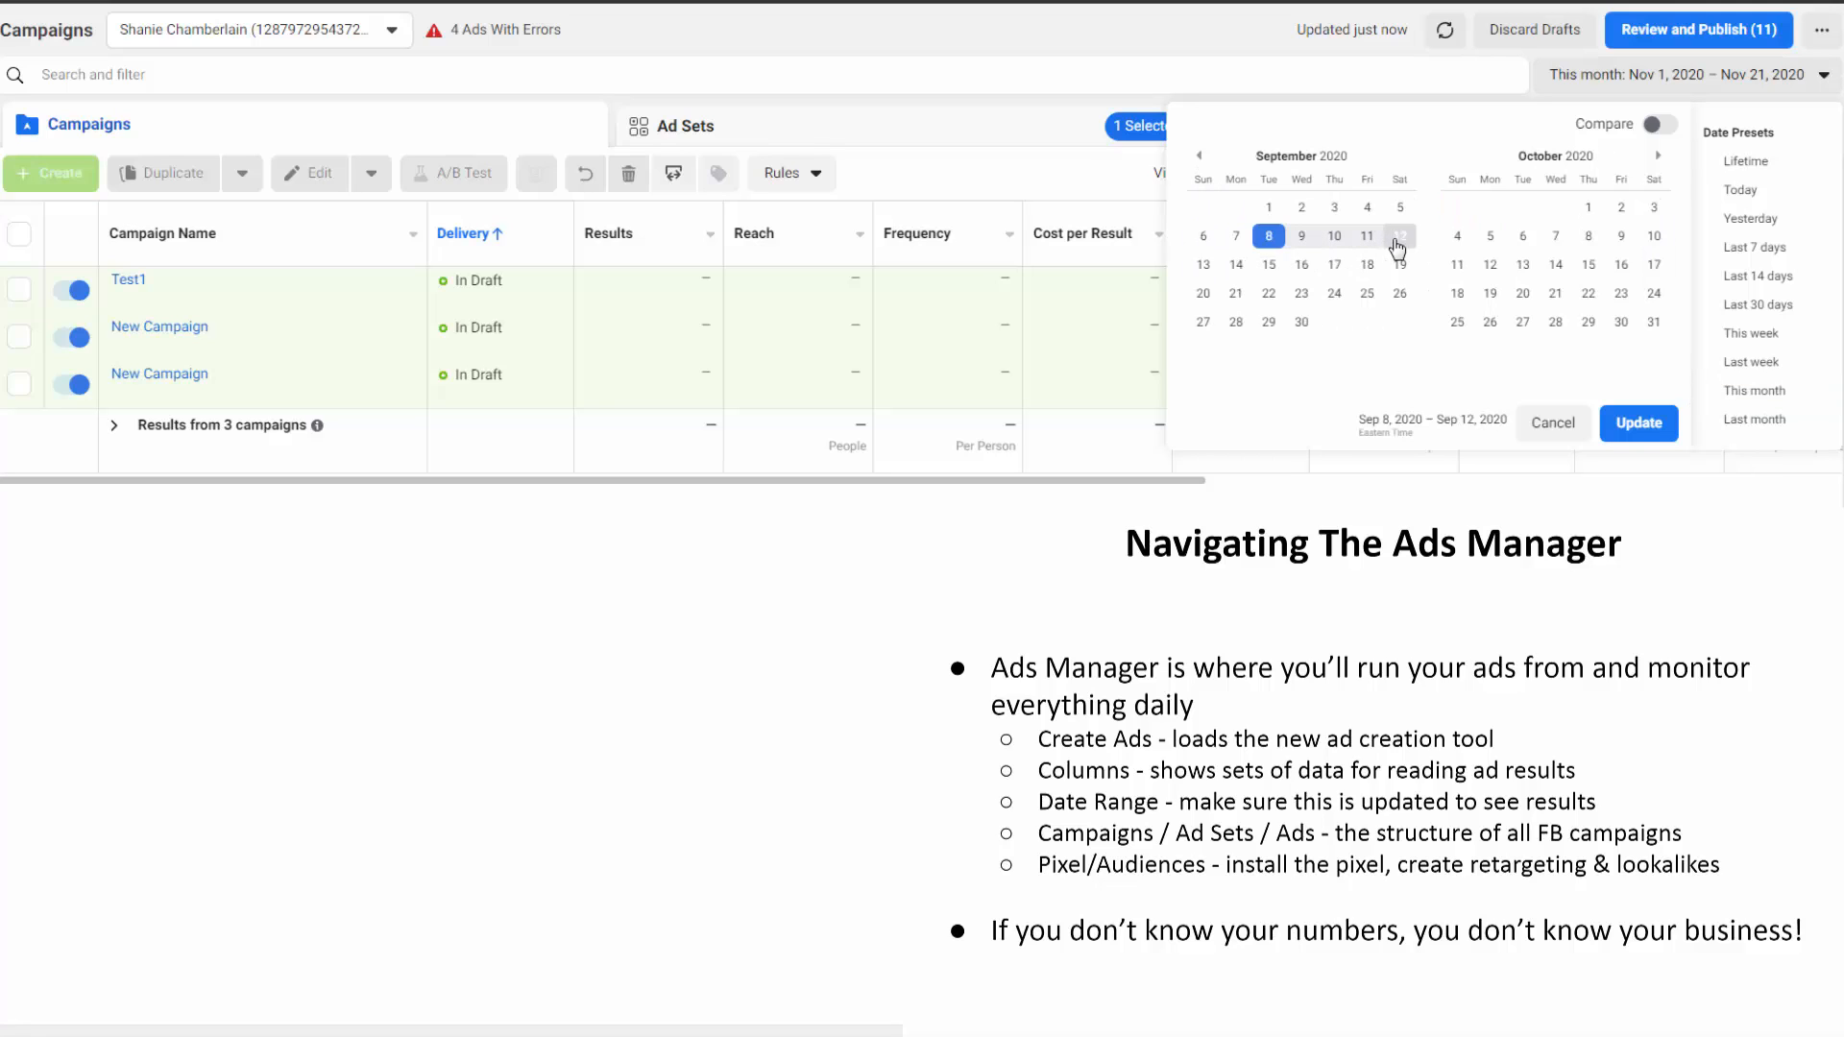
left_click(1638, 424)
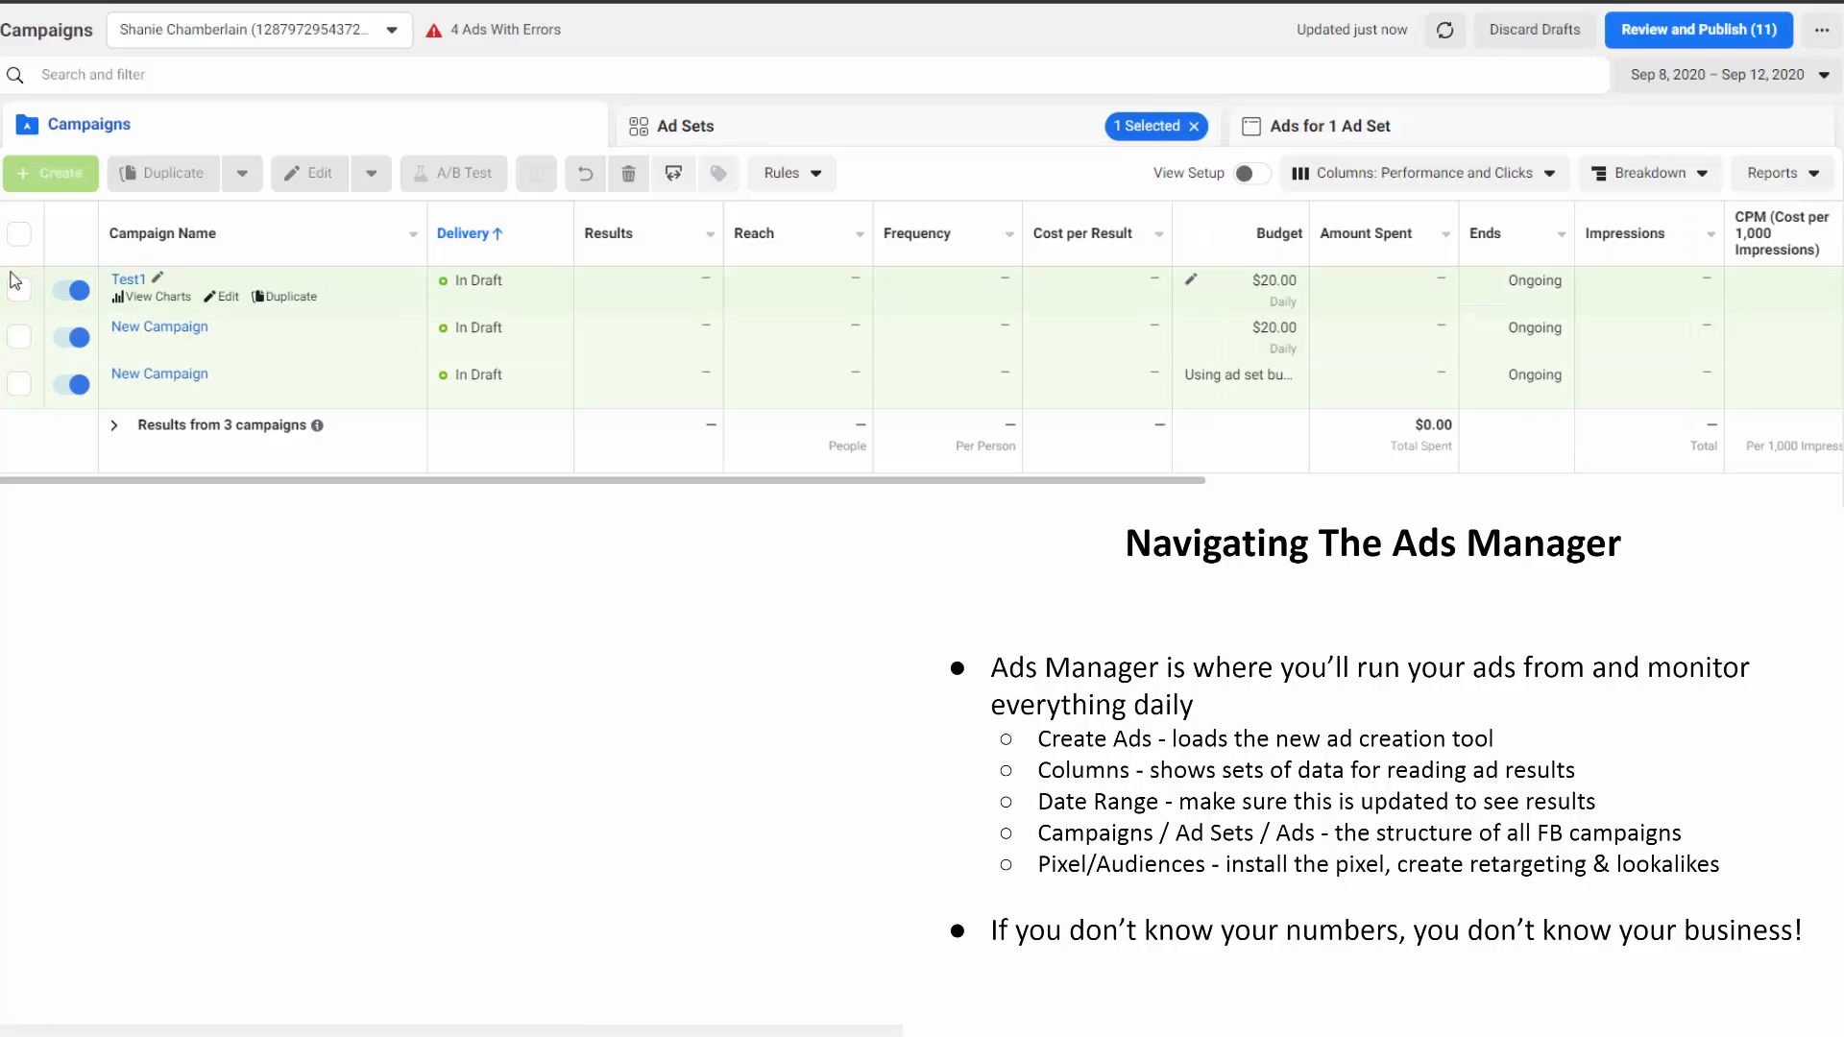
Step: Show the list of all ad sets and clear its selection, including AdSet2
left_click(661, 138)
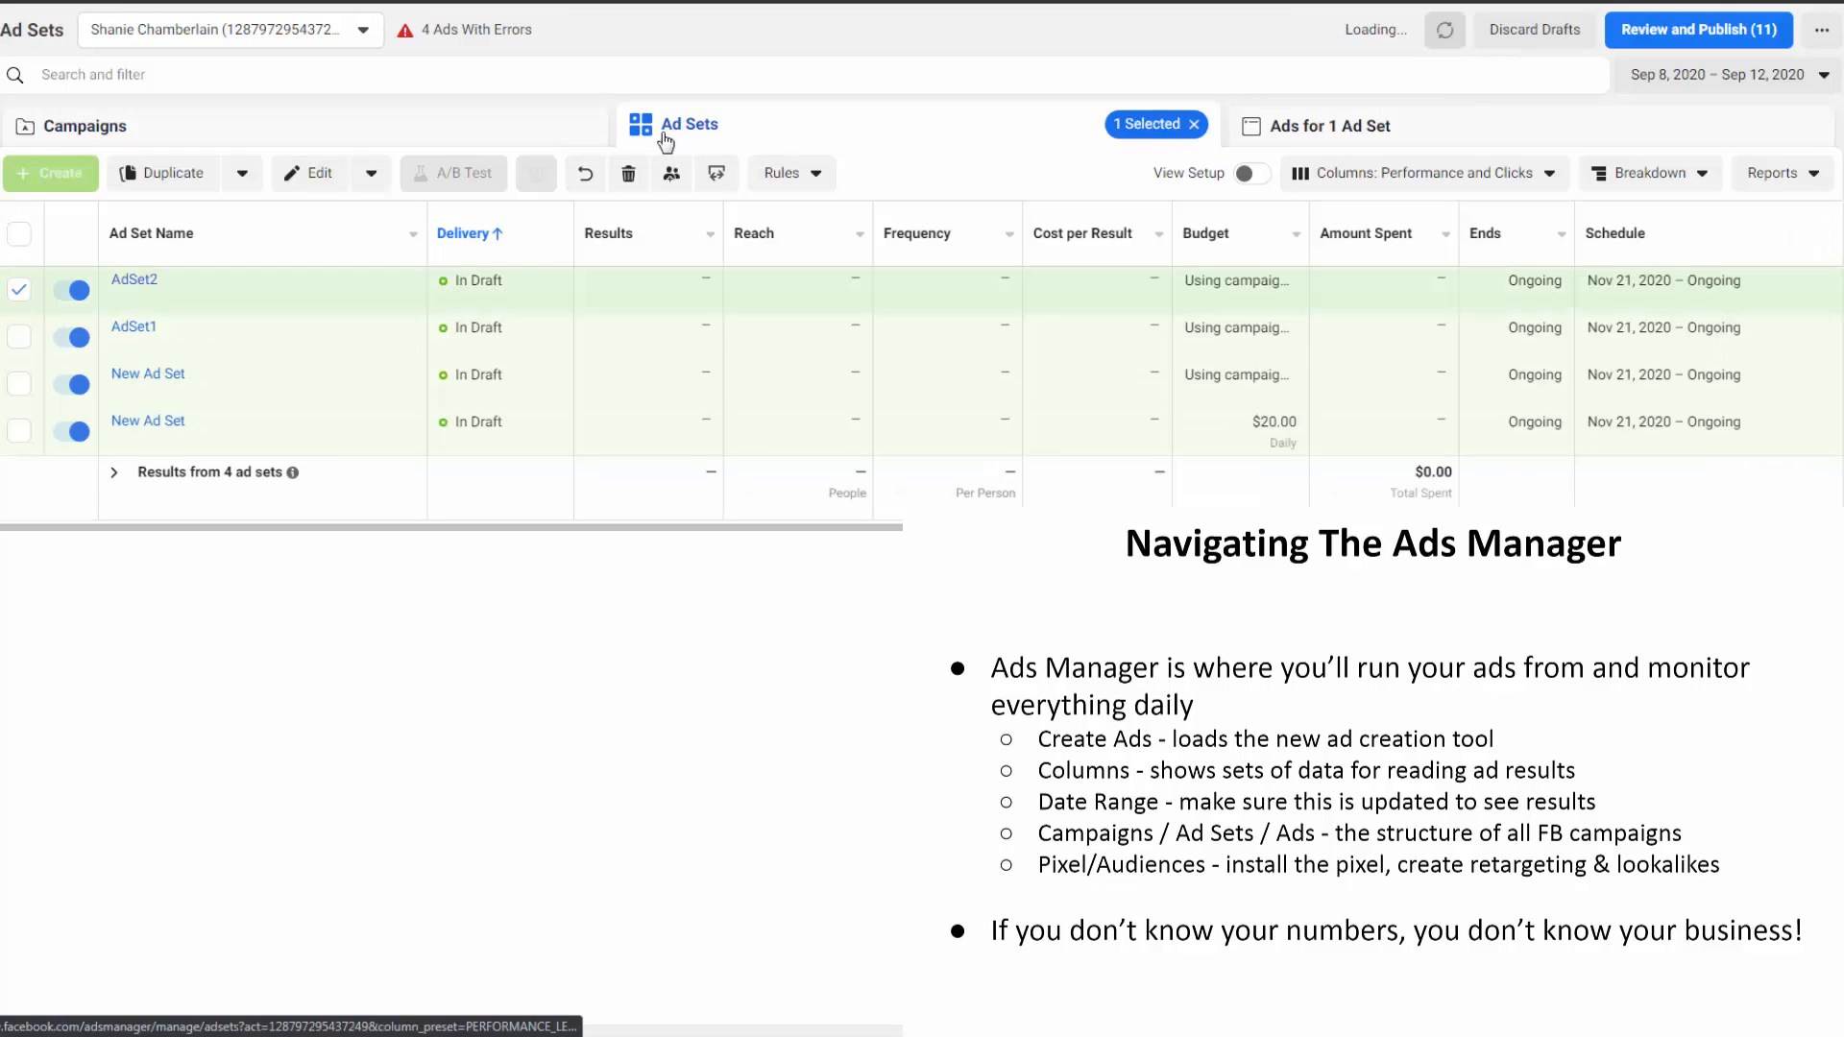
left_click(19, 337)
left_click(19, 383)
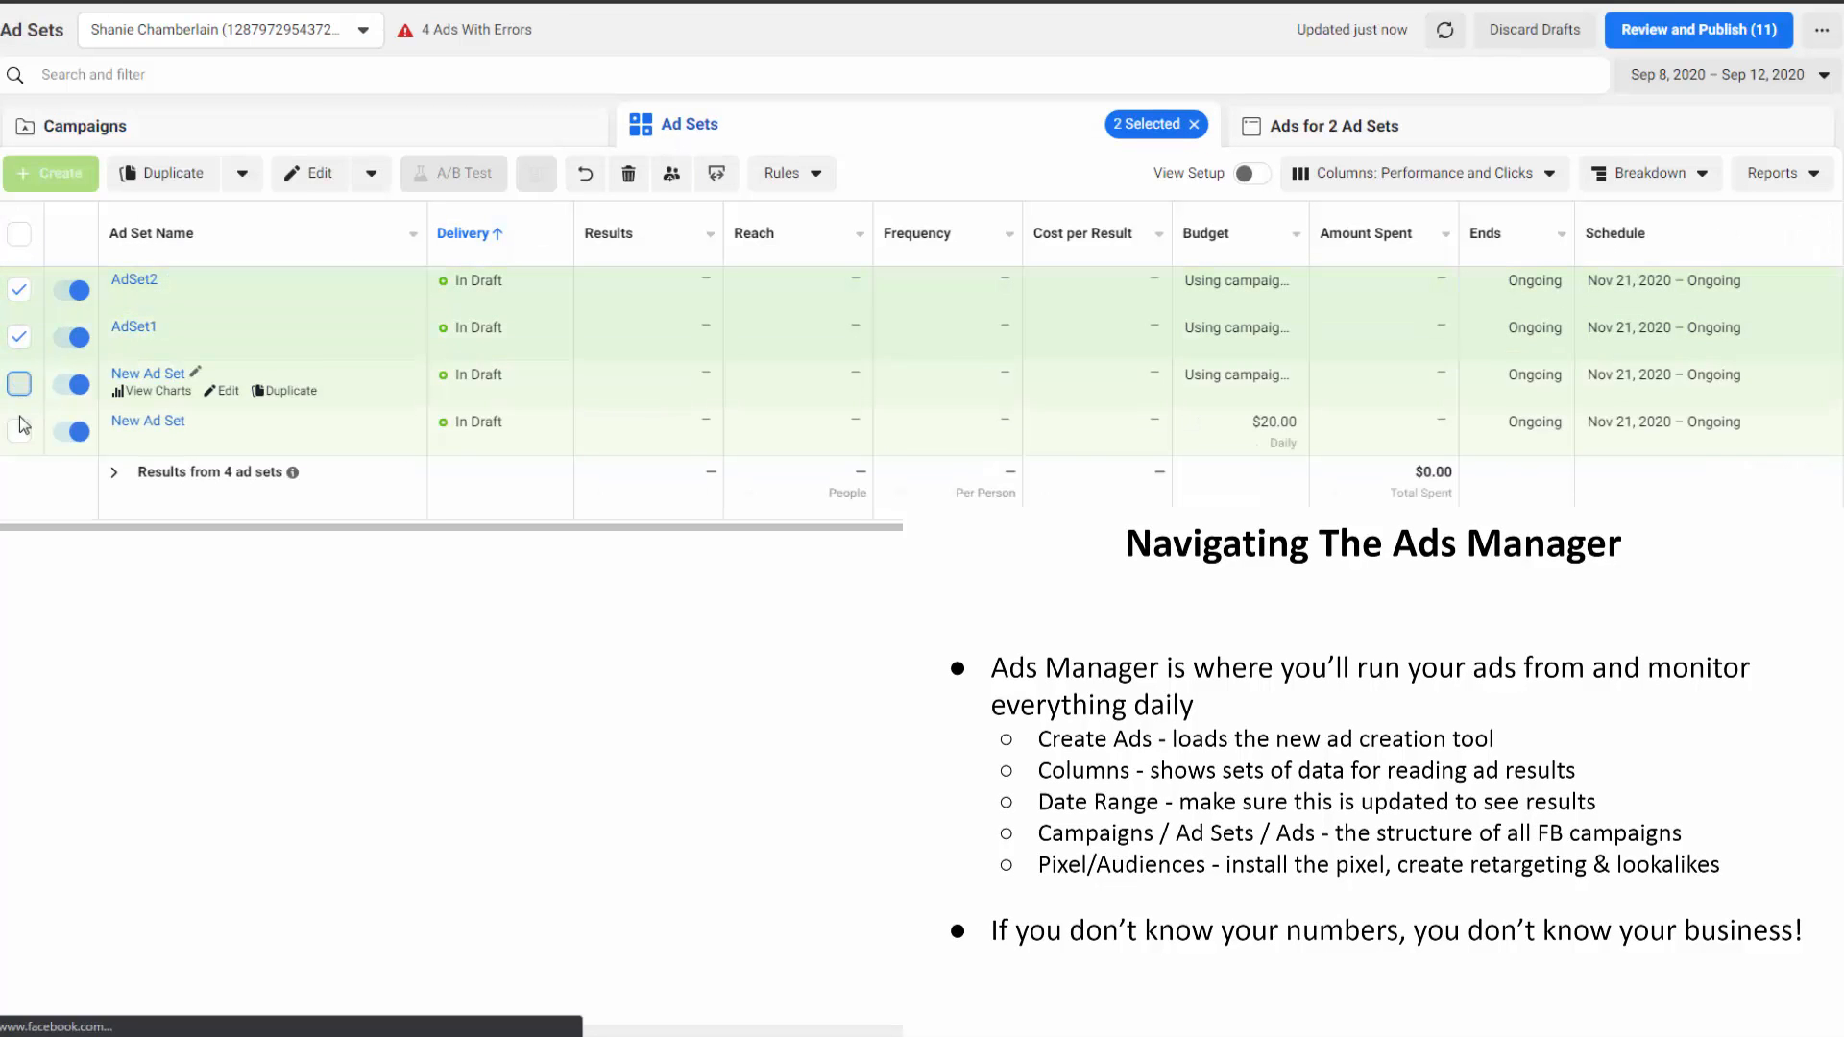
left_click(19, 383)
left_click(19, 337)
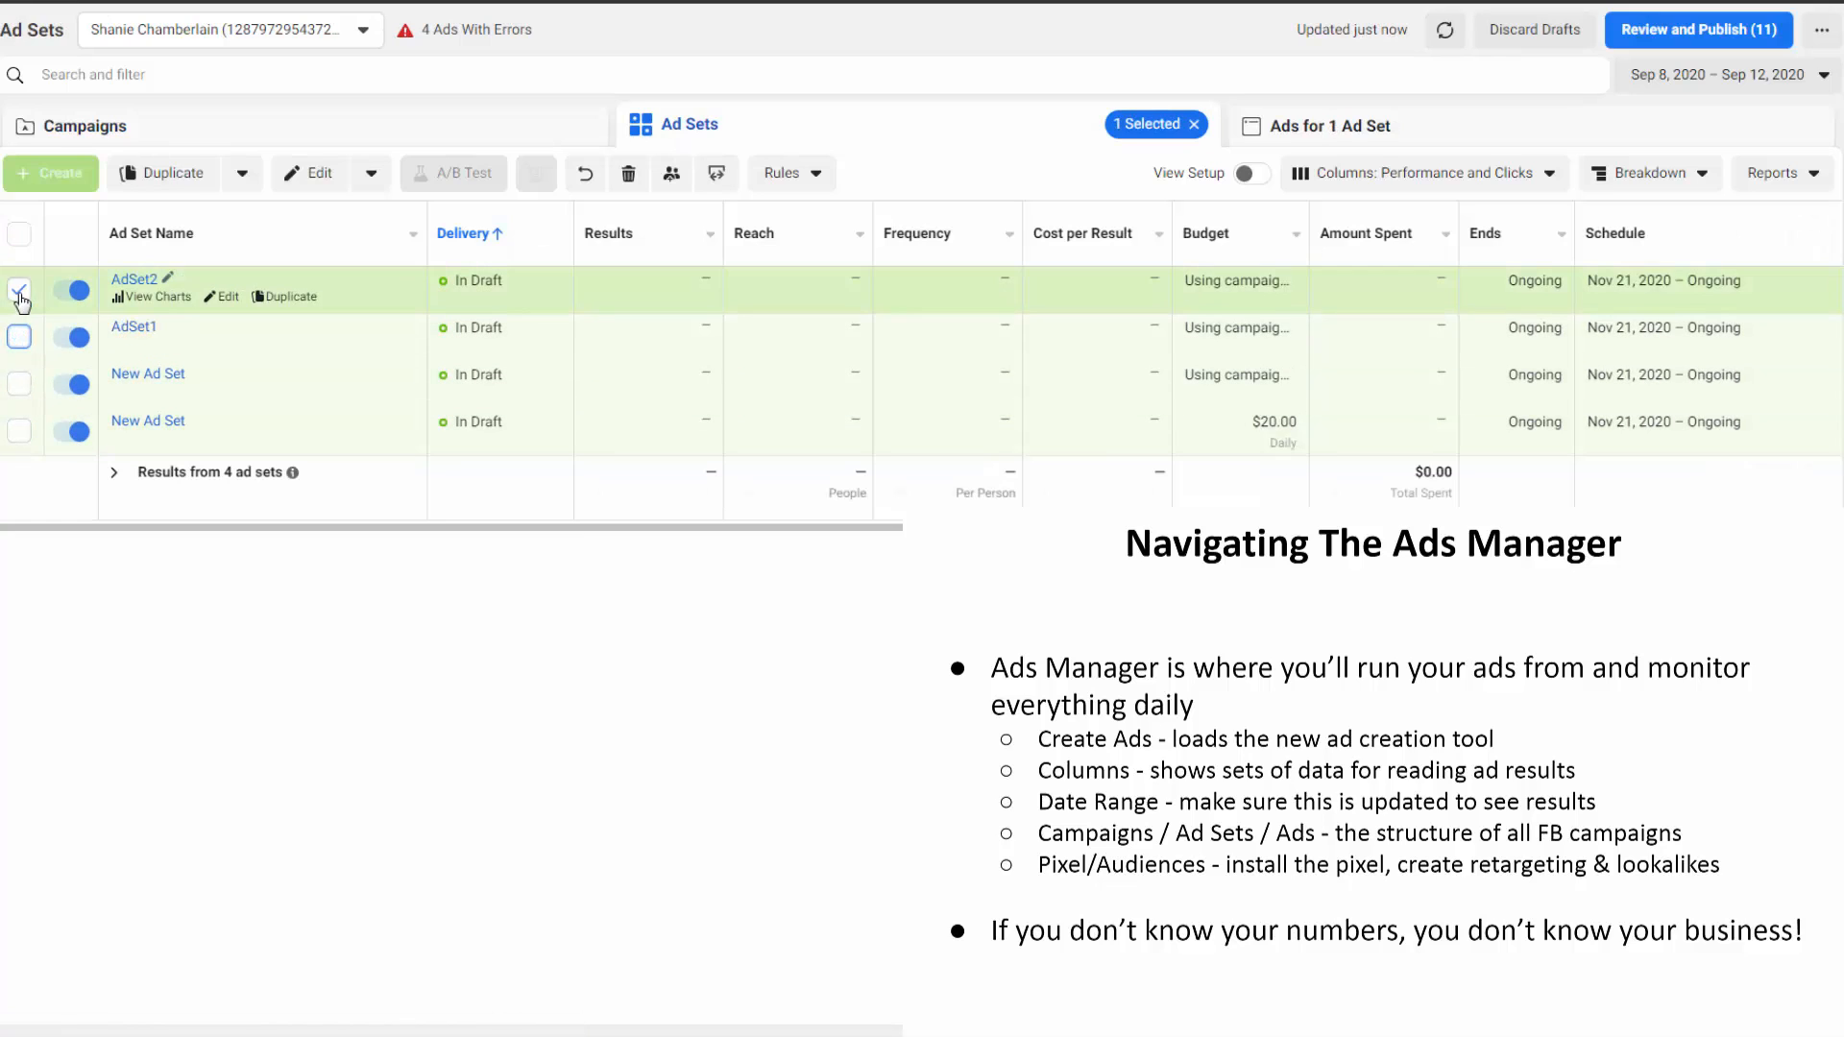
left_click(20, 289)
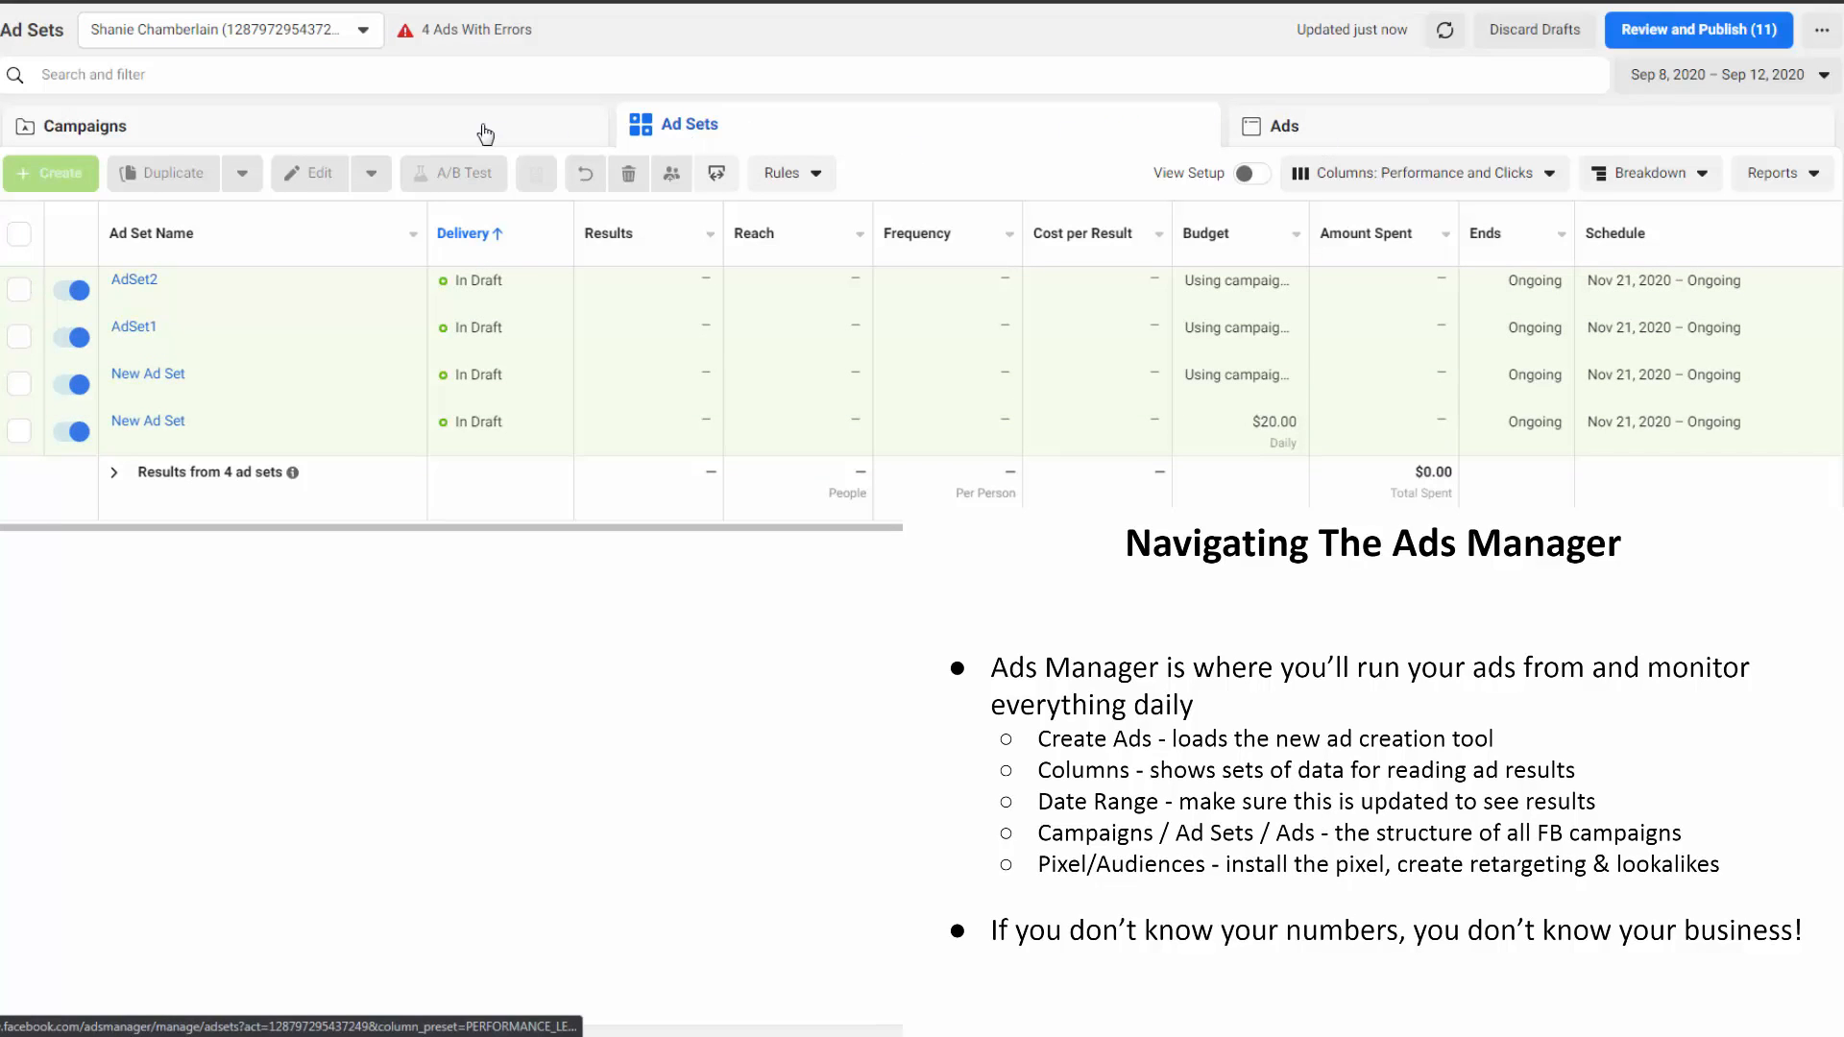
Step: From the campaign list, drill down through Test1 and AdSet2 to the ads and preview the first Ad1
left_click(486, 135)
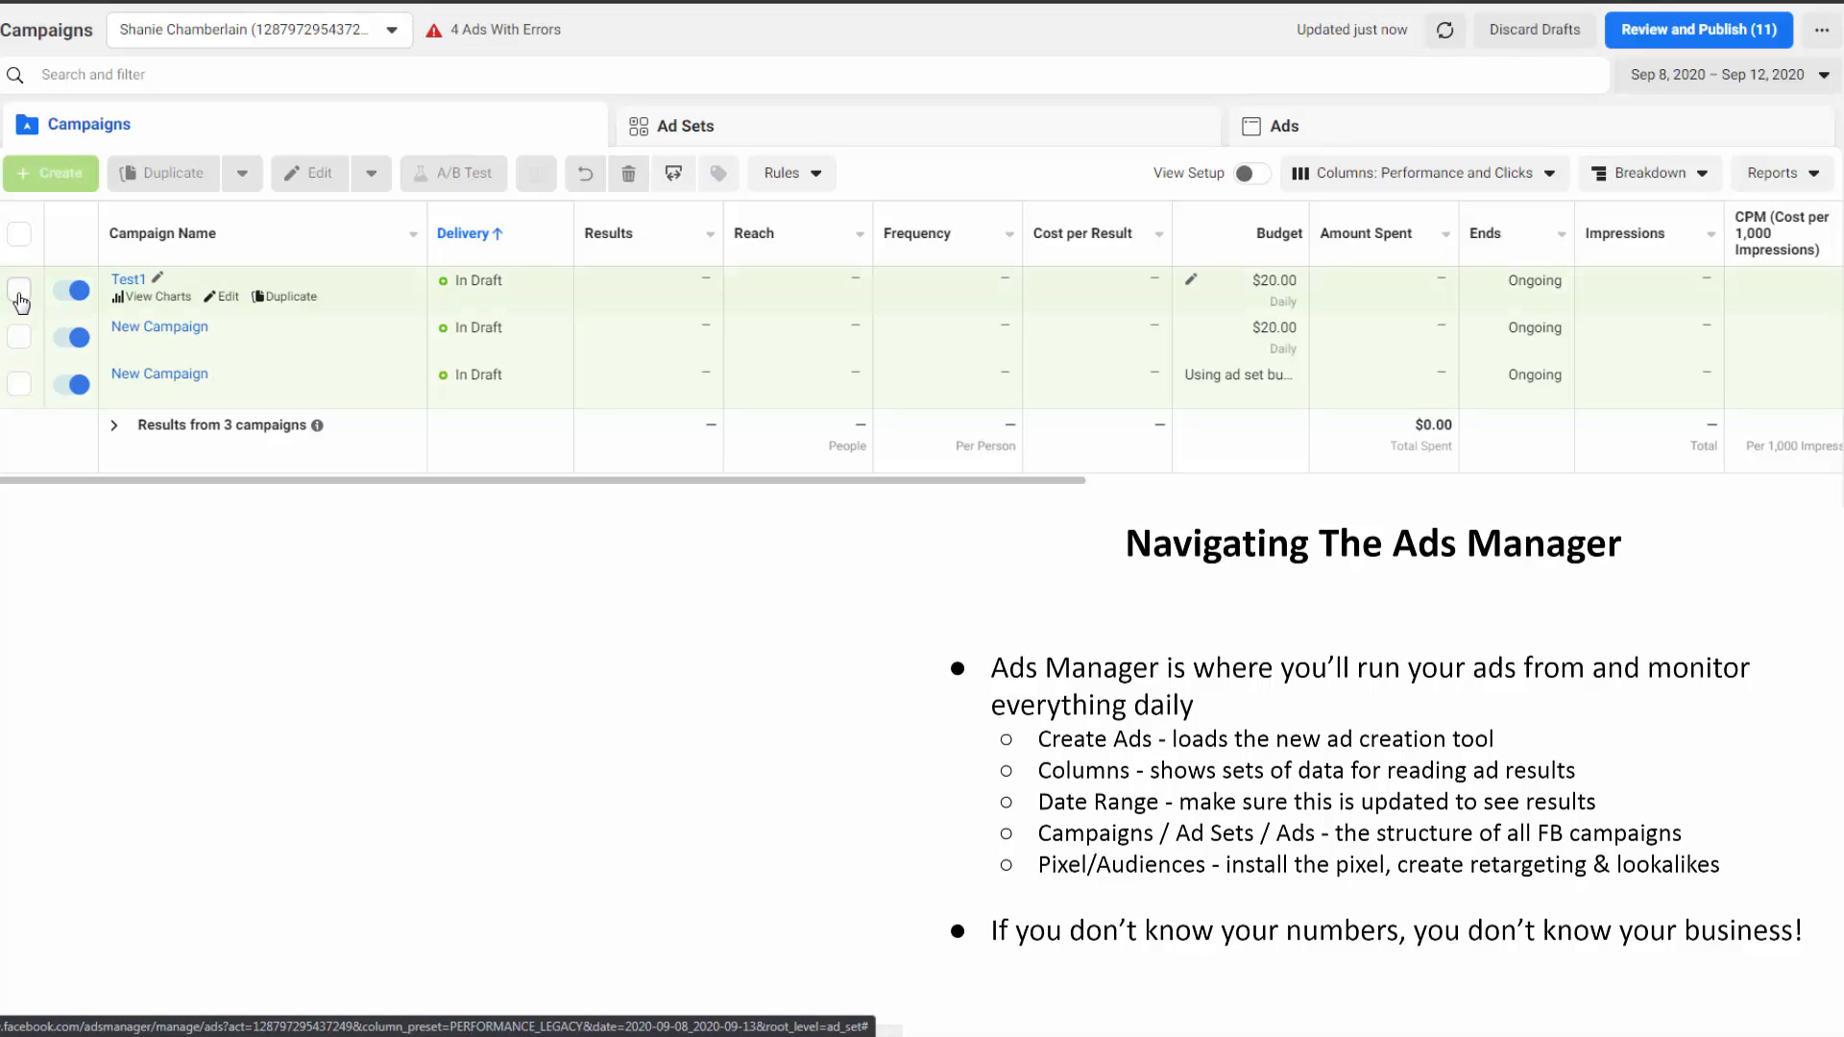
left_click(128, 281)
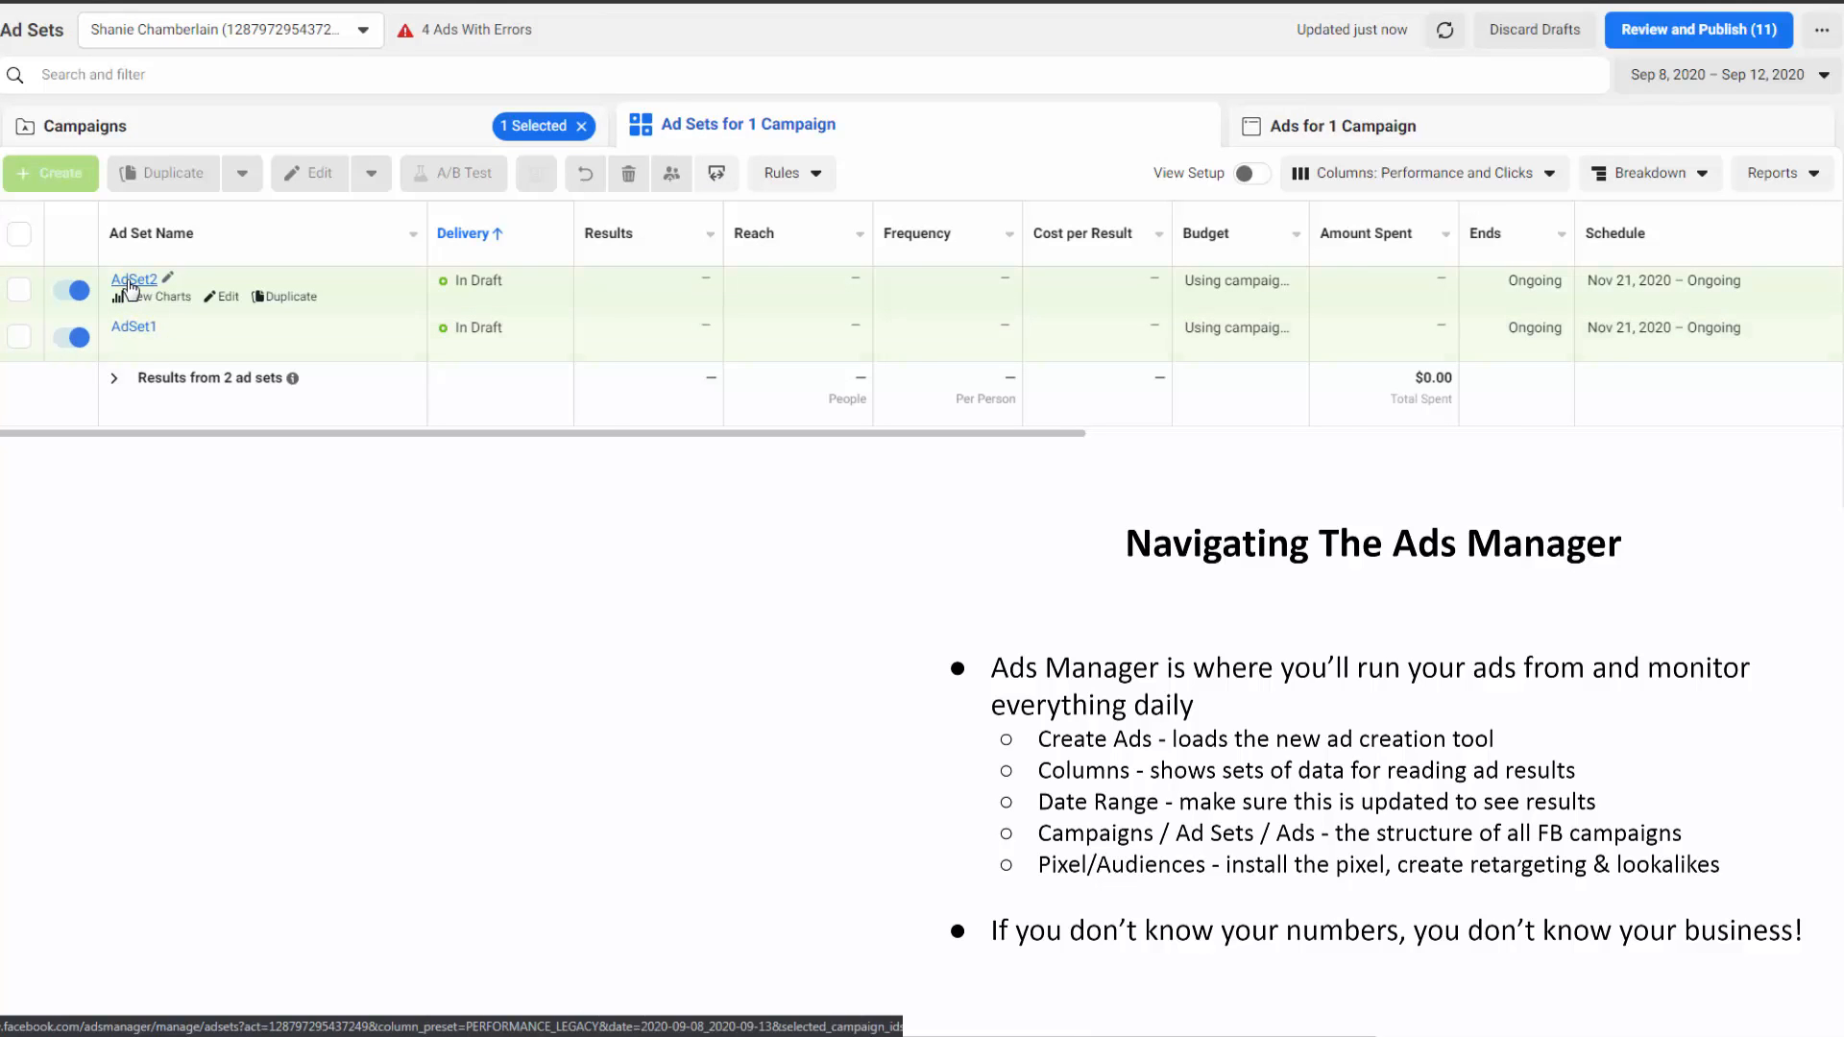
left_click(131, 280)
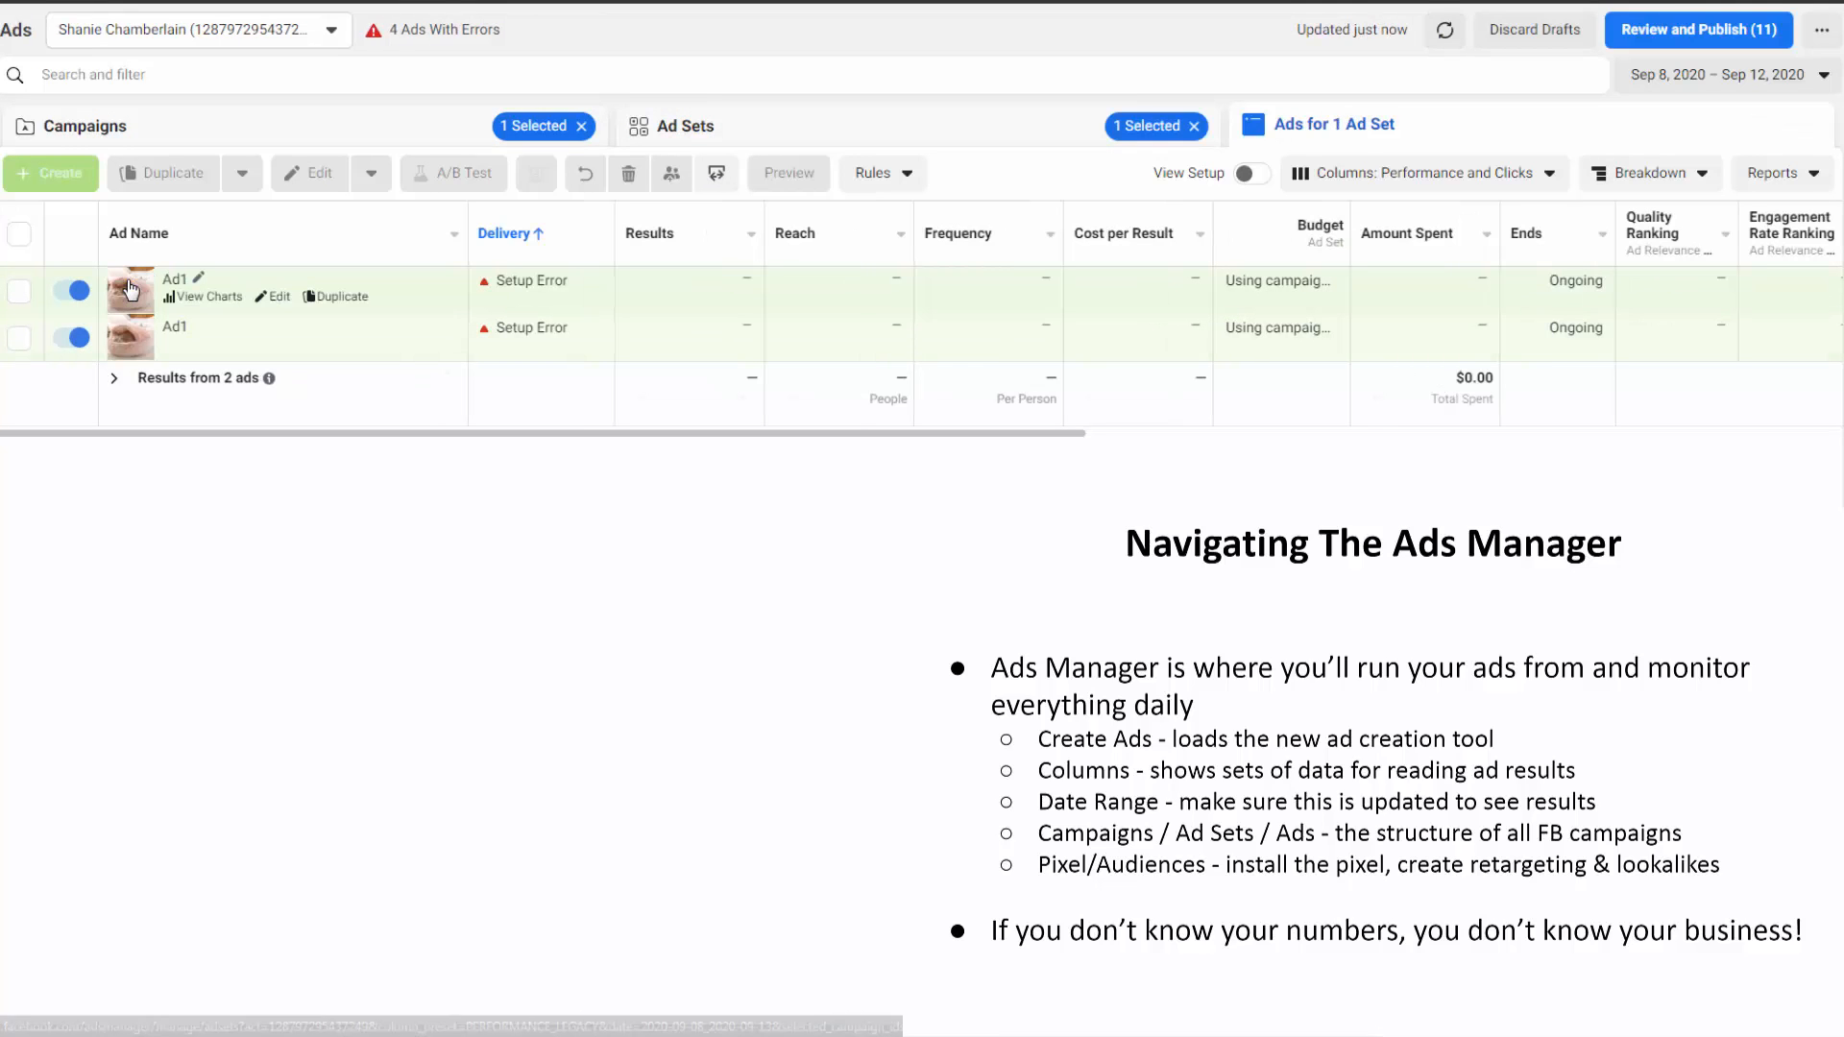
left_click(20, 289)
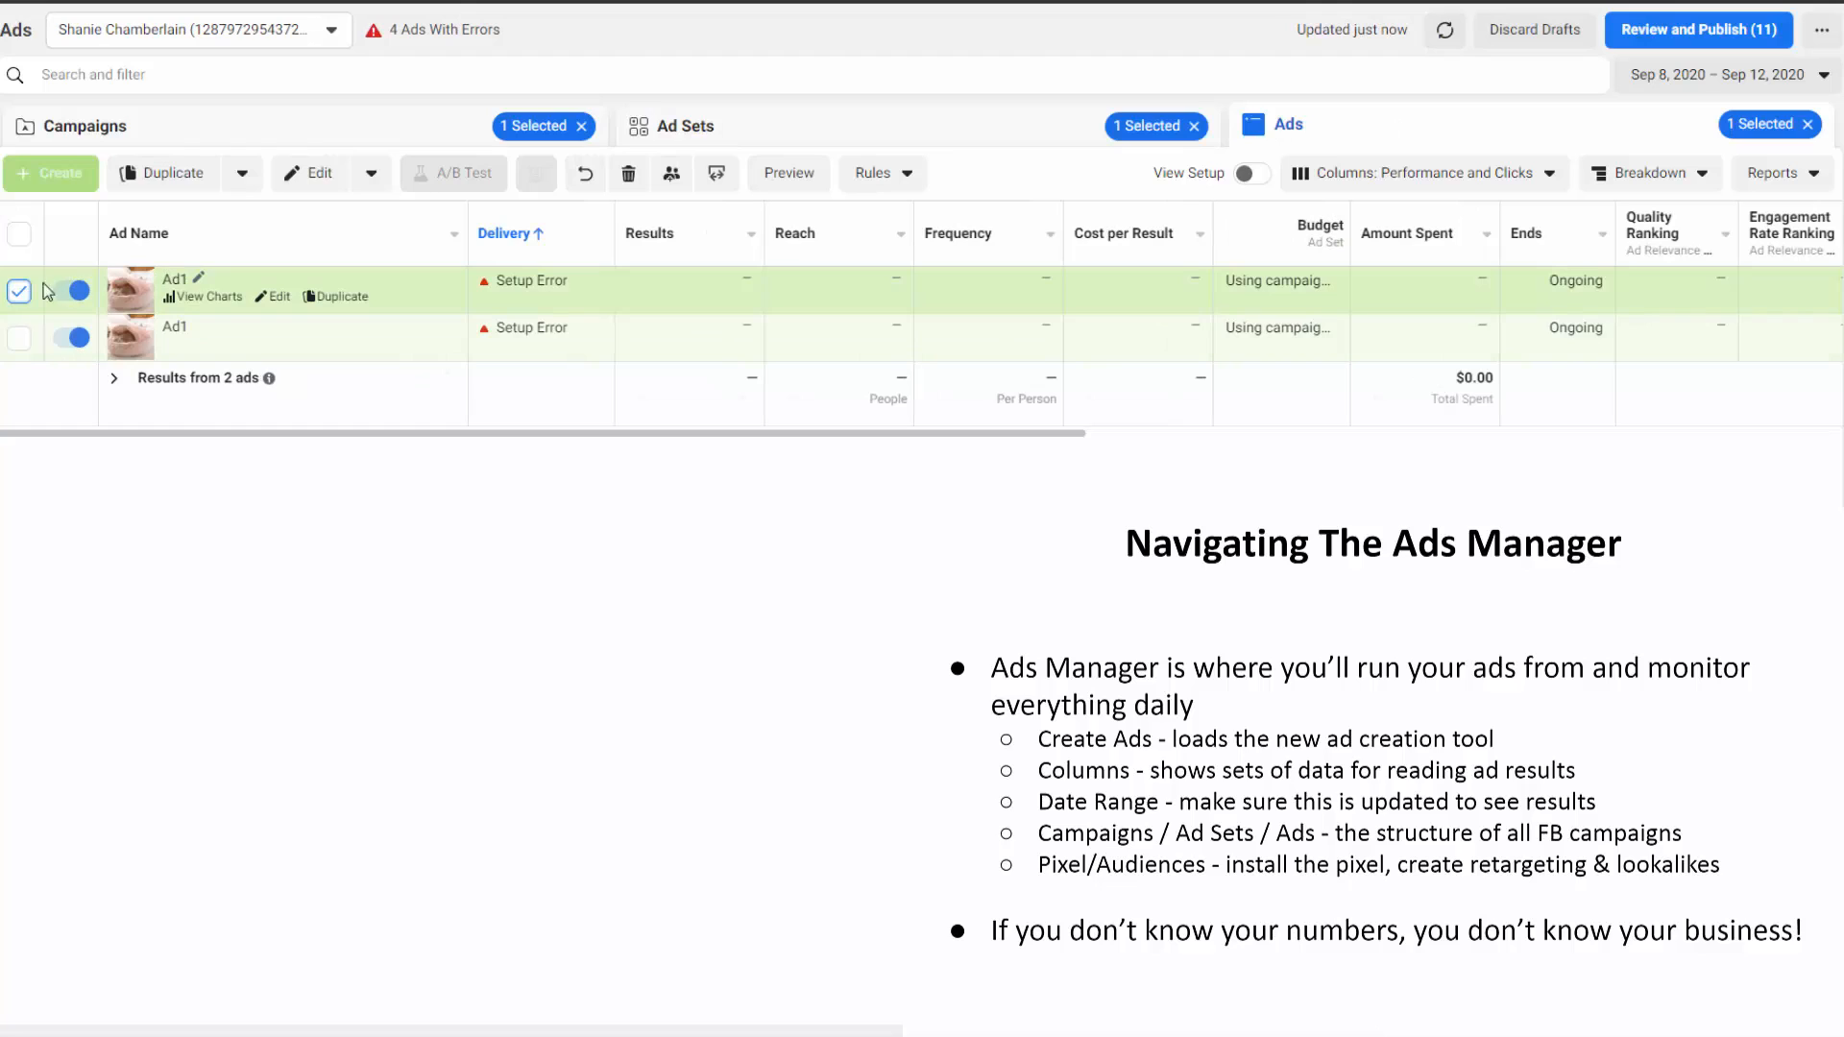
left_click(805, 183)
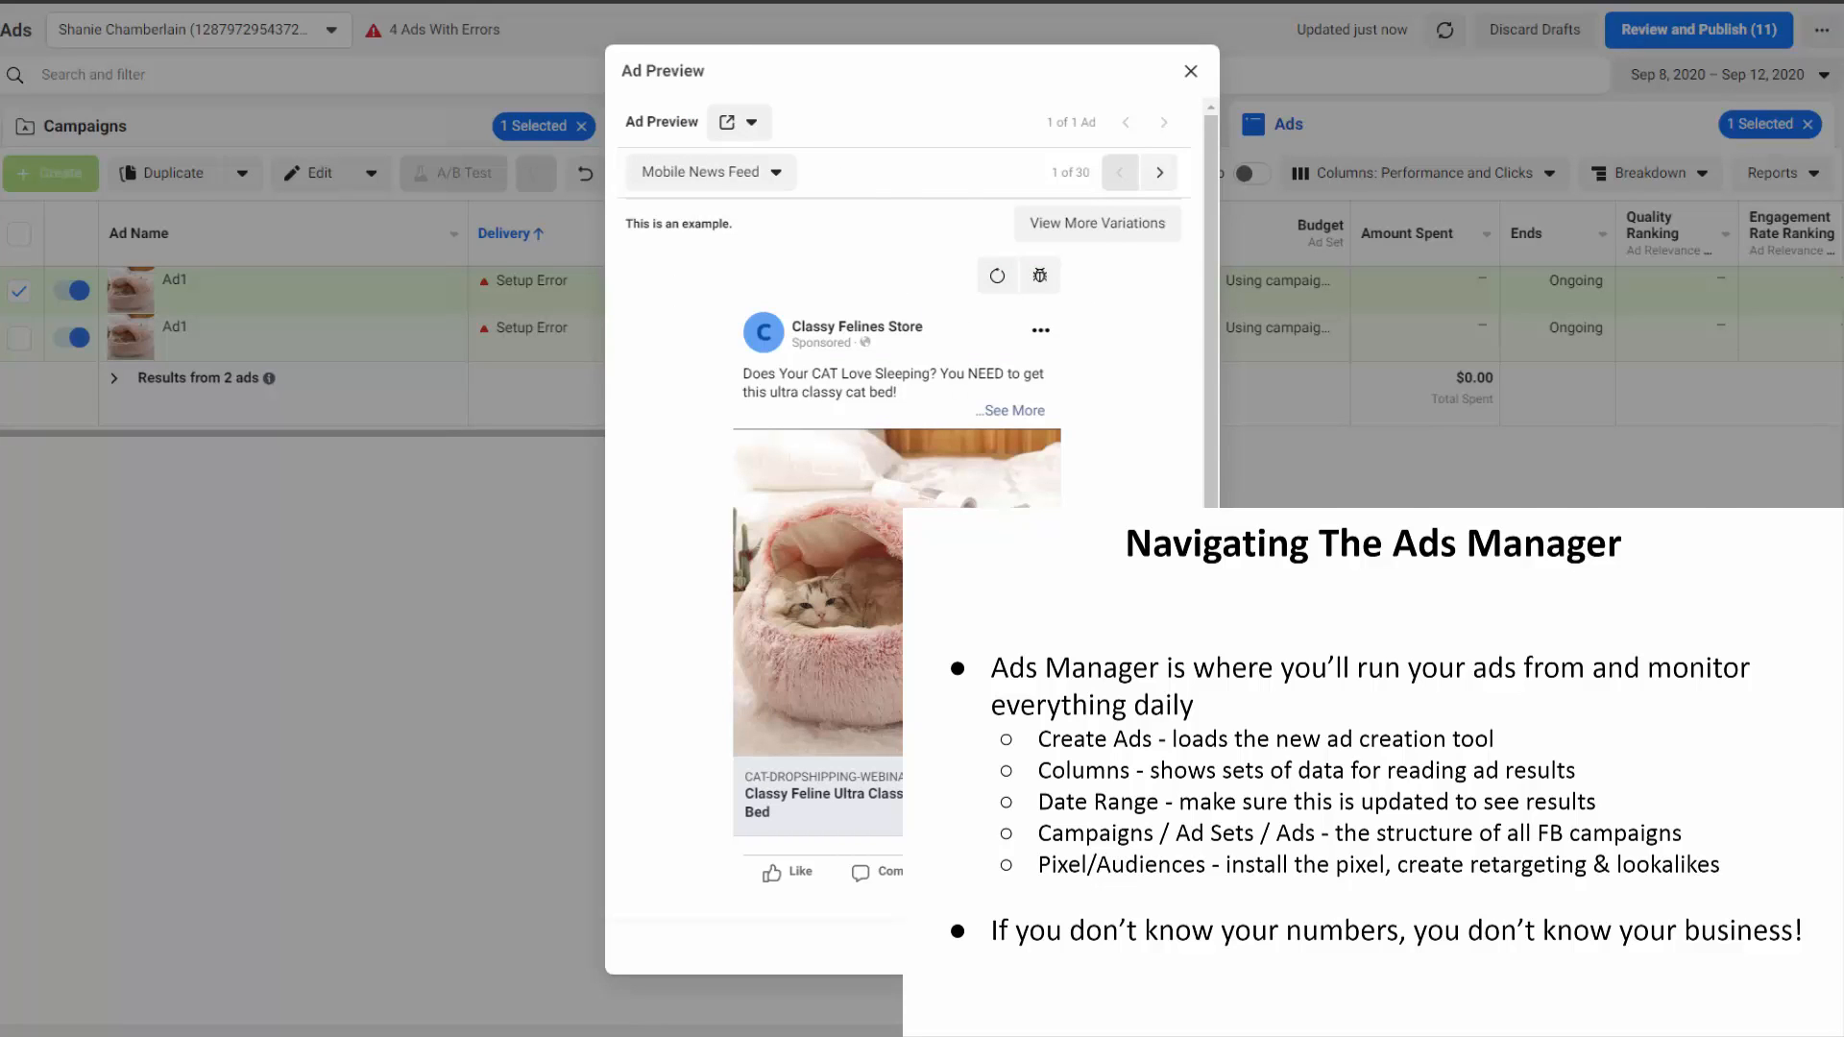
key("Escape")
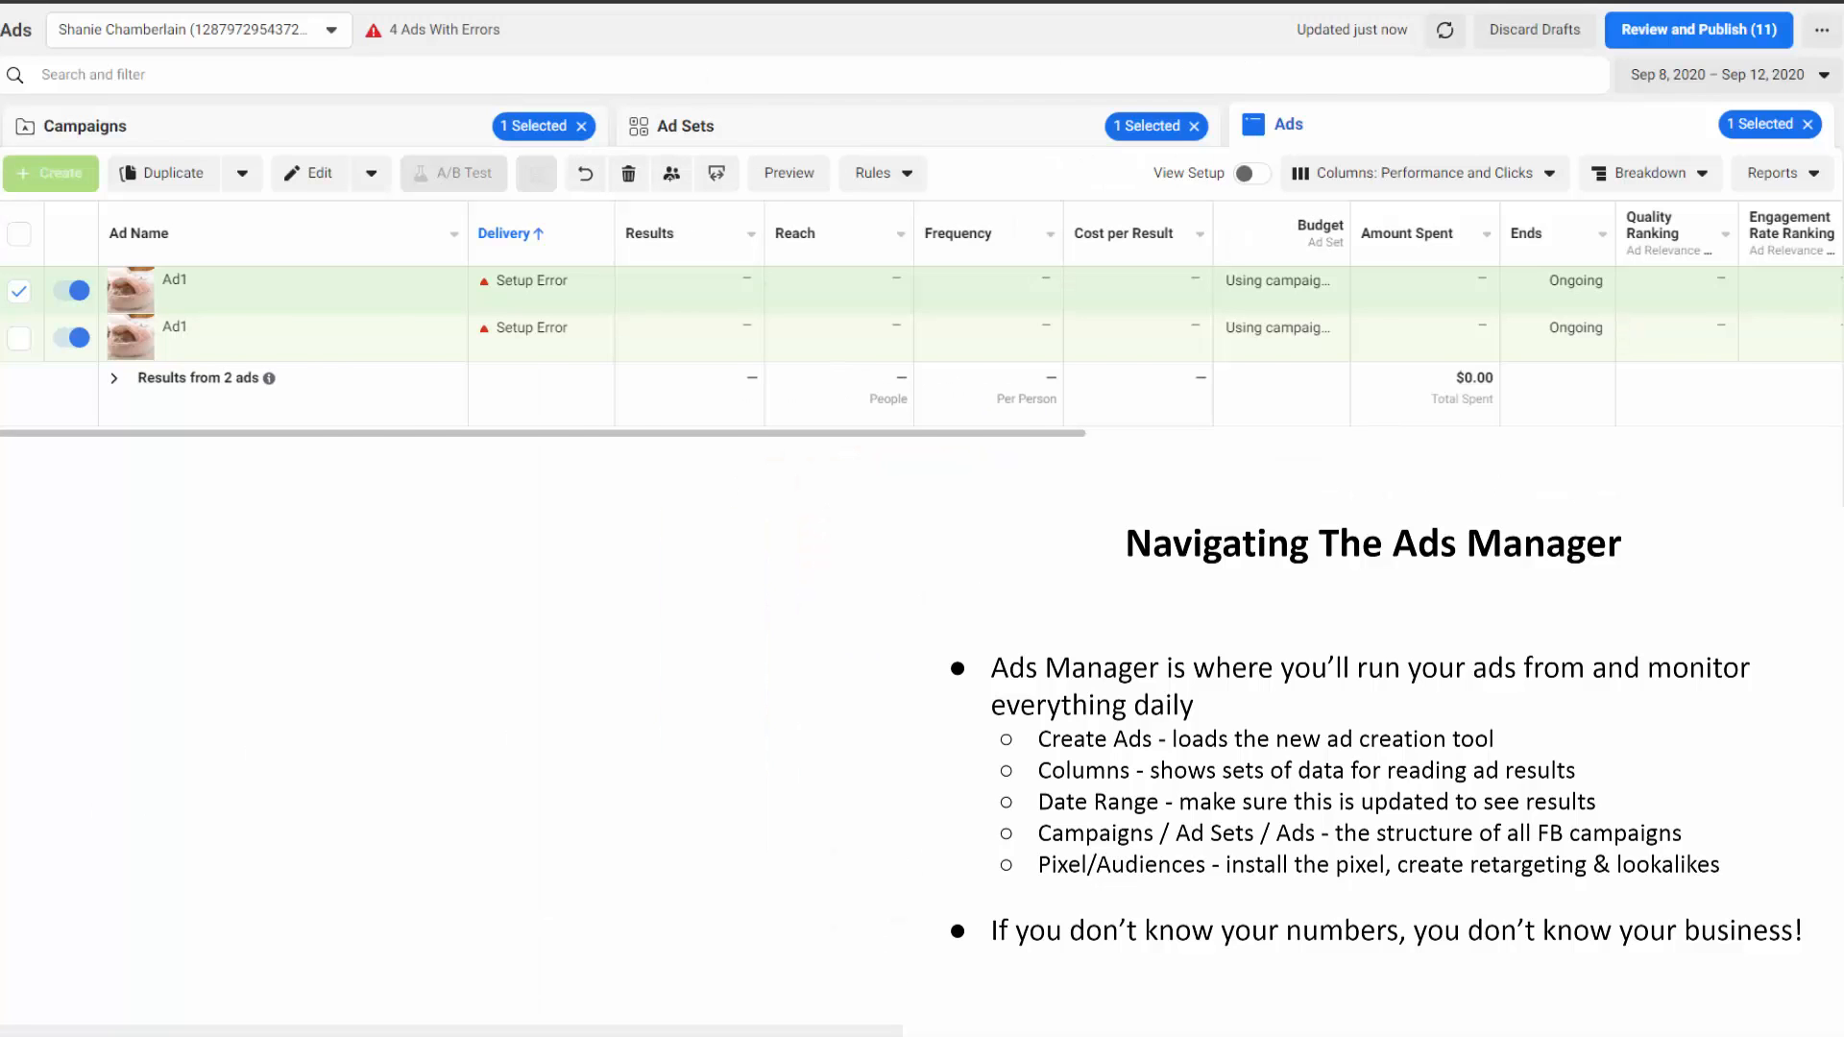